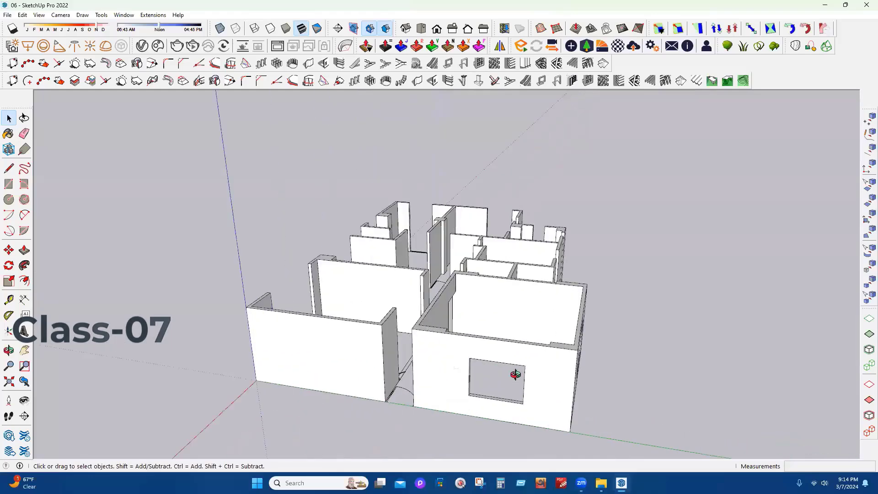
# Examine the raised walls and the unfilled window gaps along the outer side of the house
pyautogui.scroll(-6, 579, 219)
pyautogui.scroll(2, 638, 155)
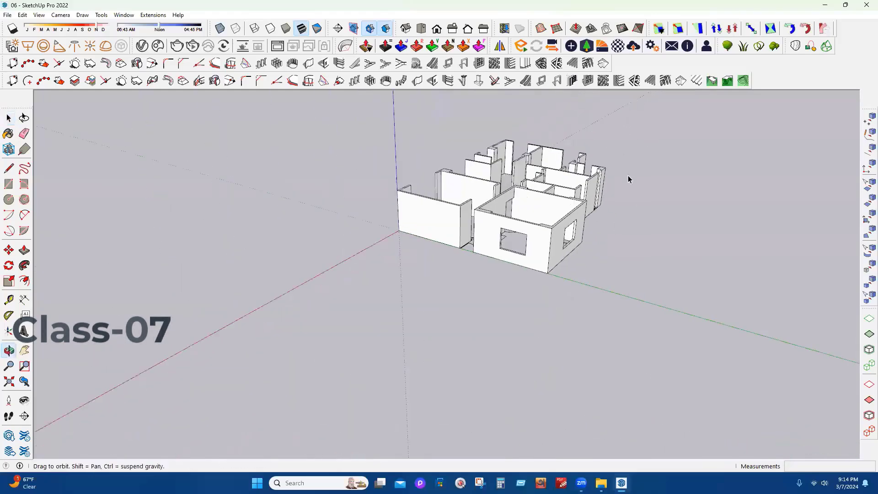
pyautogui.moveTo(629, 178); pyautogui.dragTo(533, 290, button='middle')
pyautogui.scroll(4, 542, 294)
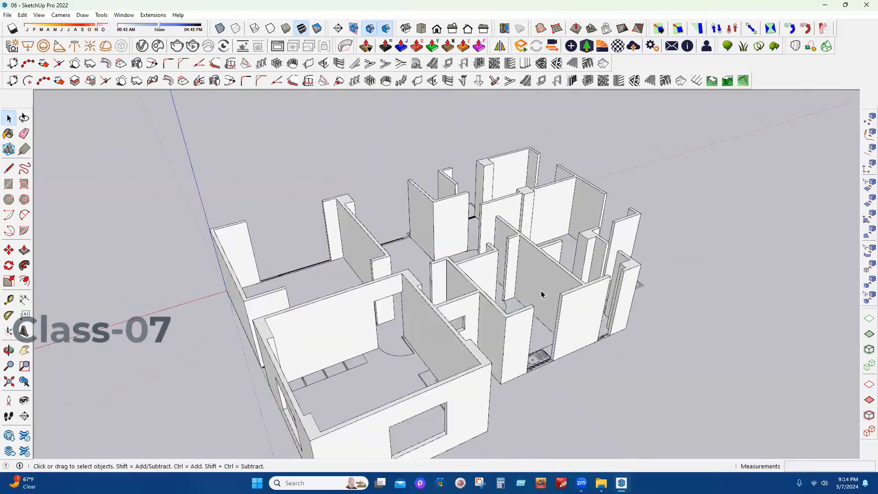
pyautogui.scroll(-2, 541, 293)
pyautogui.press('space')
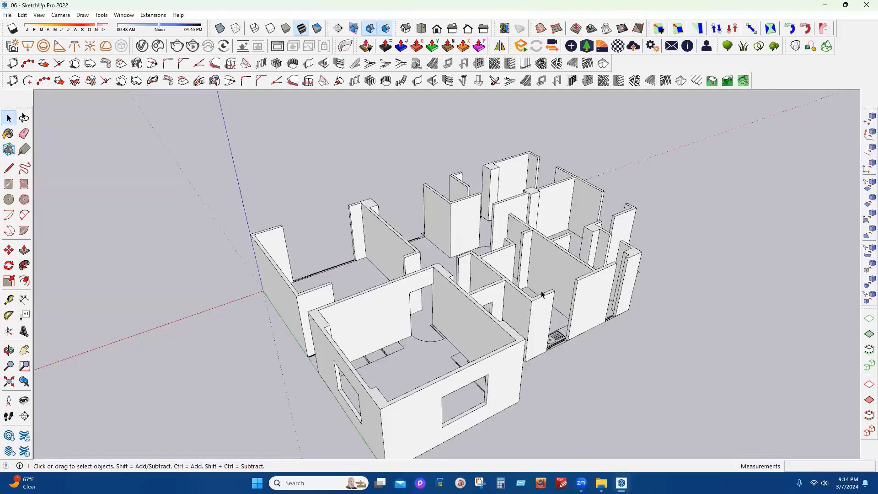
pyautogui.moveTo(263, 313); pyautogui.dragTo(256, 339, button='middle')
pyautogui.scroll(2, 257, 335)
pyautogui.scroll(3, 519, 418)
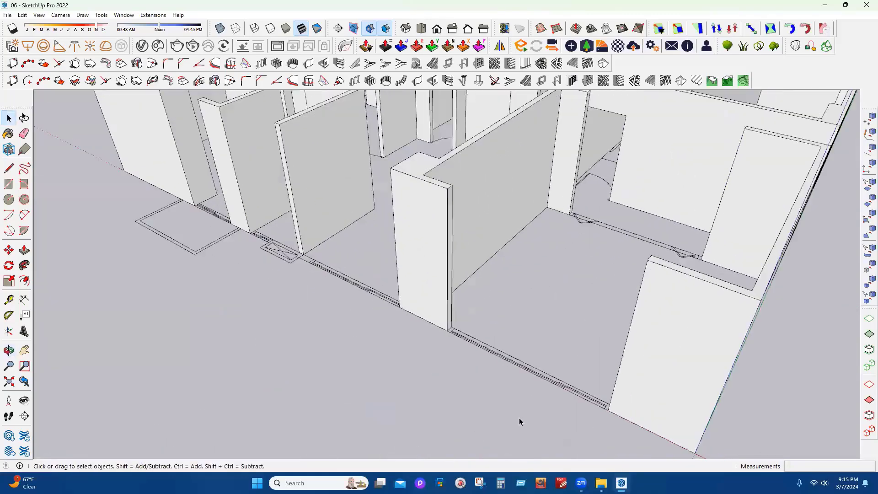
pyautogui.scroll(2, 518, 340)
pyautogui.scroll(2, 498, 349)
pyautogui.scroll(-2, 624, 352)
pyautogui.scroll(-3, 521, 364)
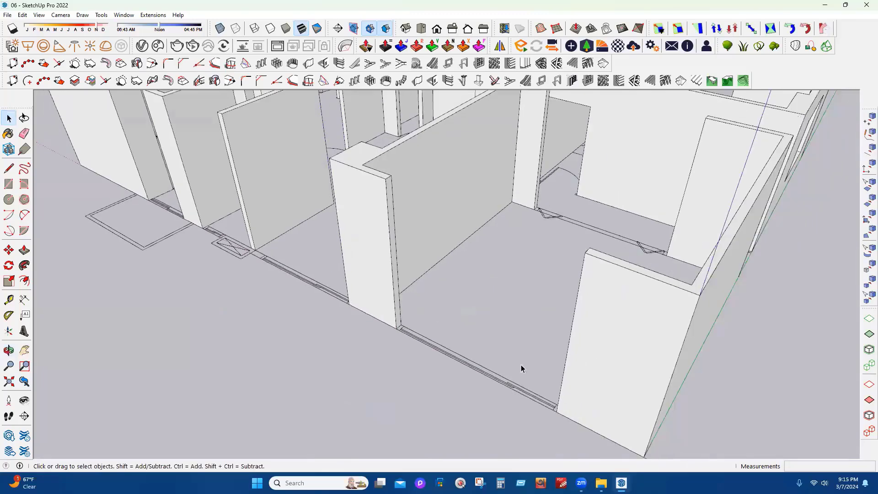
pyautogui.moveTo(432, 356); pyautogui.dragTo(447, 380, button='middle')
pyautogui.scroll(3, 447, 380)
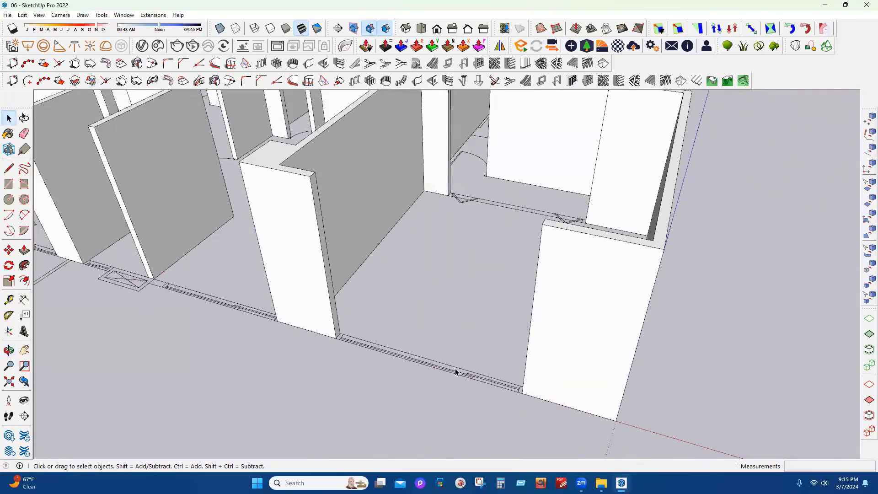
# Open the wall group for editing and select the bottom edge of the wall's end face beside the corner room's window gap
pyautogui.doubleClick(321, 273)
pyautogui.scroll(-3, 407, 327)
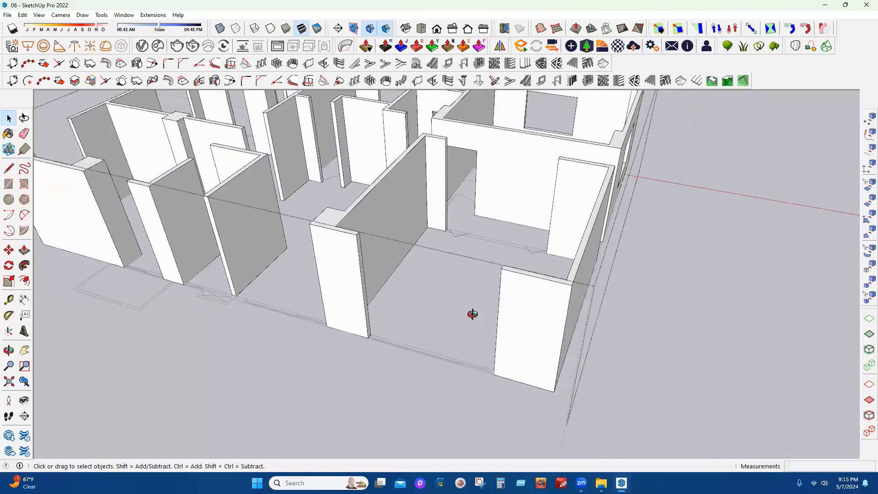
pyautogui.scroll(-2, 497, 333)
pyautogui.moveTo(498, 331); pyautogui.dragTo(412, 194, button='middle')
pyautogui.scroll(2, 412, 194)
pyautogui.scroll(1, 232, 290)
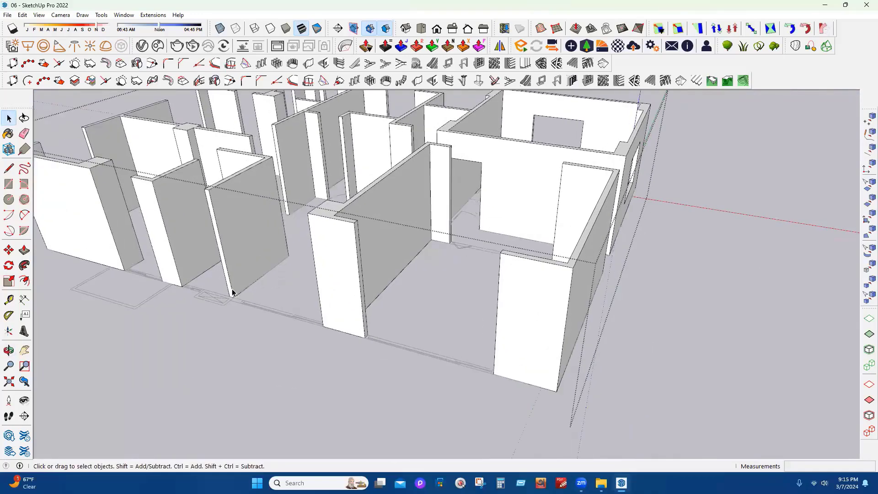
pyautogui.scroll(5, 232, 292)
pyautogui.scroll(1, 583, 423)
pyautogui.moveTo(194, 260); pyautogui.dragTo(536, 397)
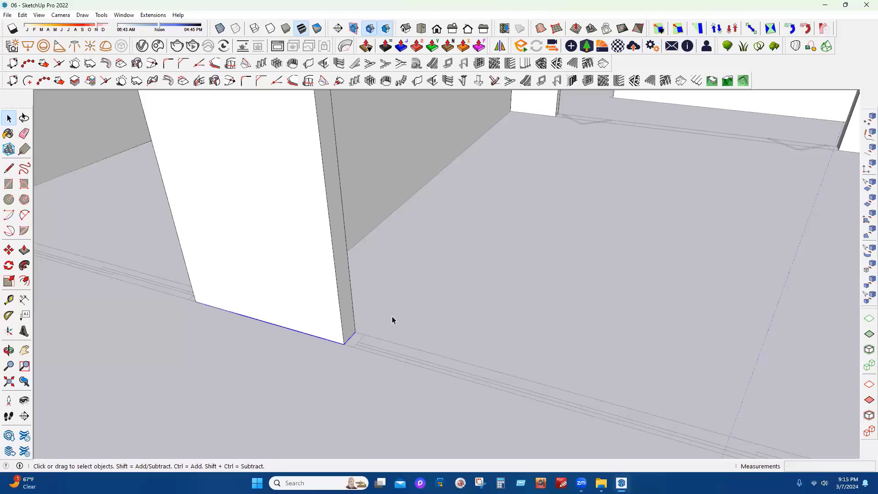
pyautogui.moveTo(312, 289); pyautogui.dragTo(469, 373)
pyautogui.scroll(4, 353, 336)
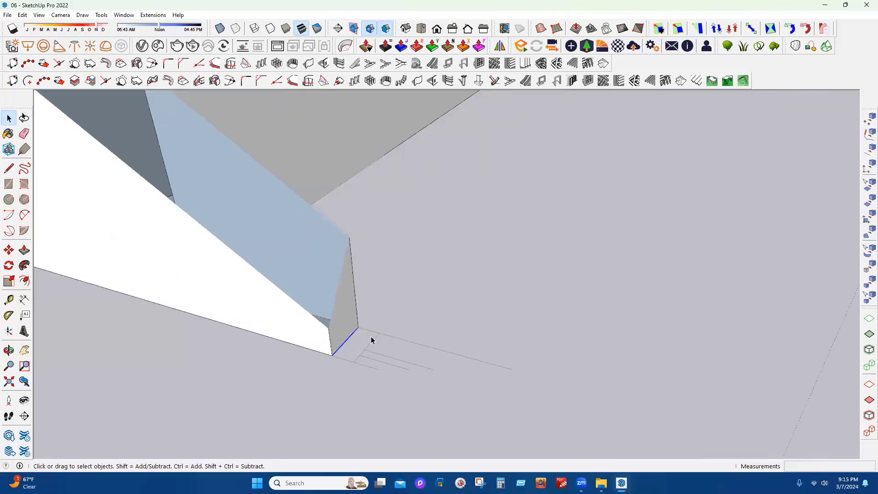
pyautogui.moveTo(371, 340); pyautogui.dragTo(390, 339, button='middle')
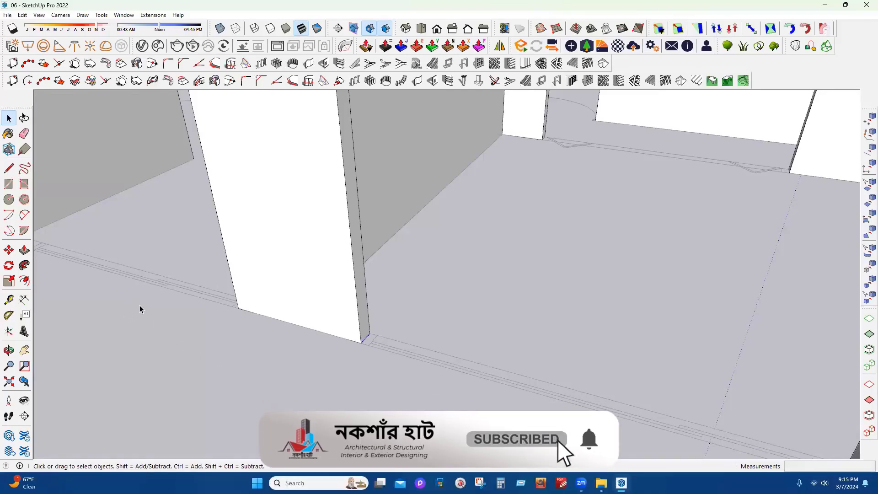
# Copy the selected bottom edge 30 inches up the wall's end face to mark the sill height
pyautogui.click(8, 251)
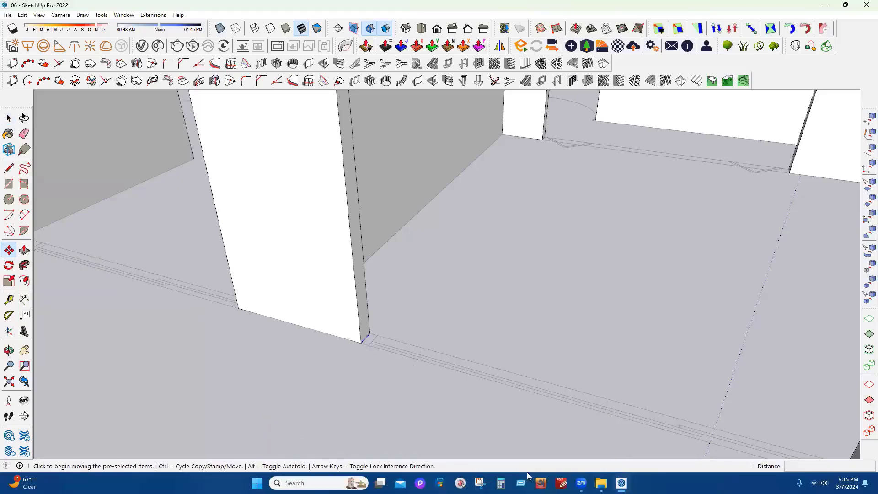
pyautogui.press('ctrl')
pyautogui.click(460, 483)
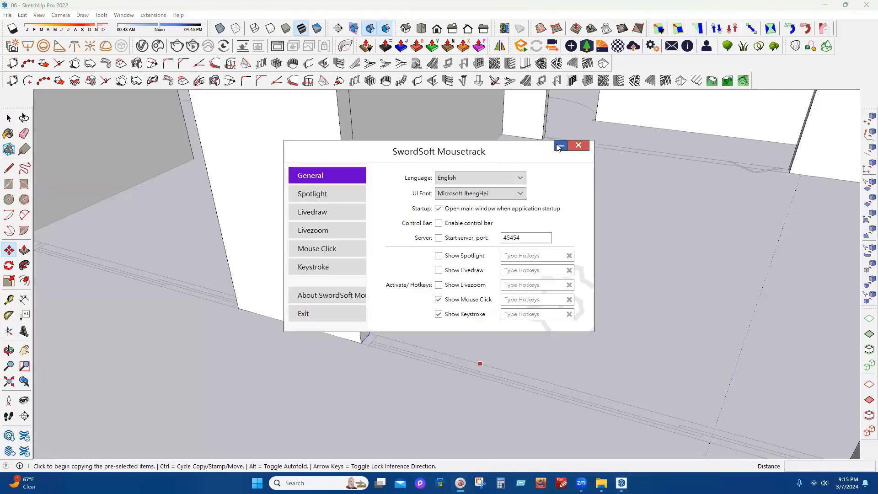
pyautogui.click(559, 145)
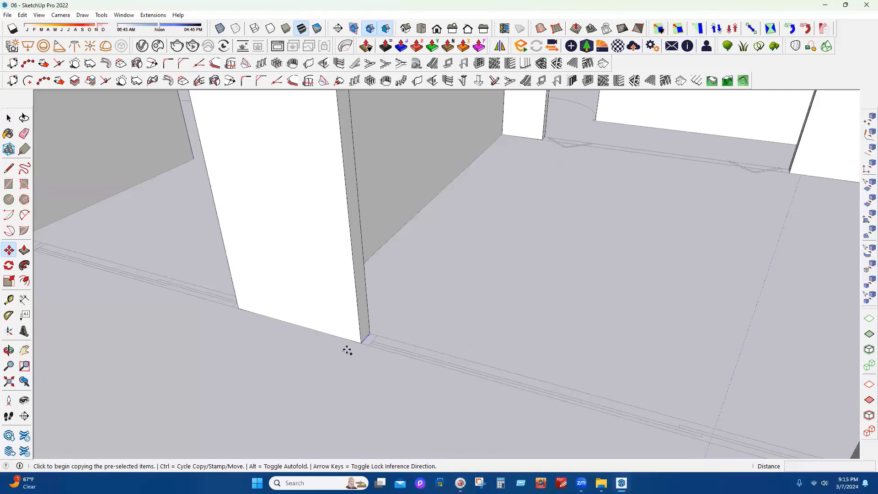
pyautogui.press('ctrl')
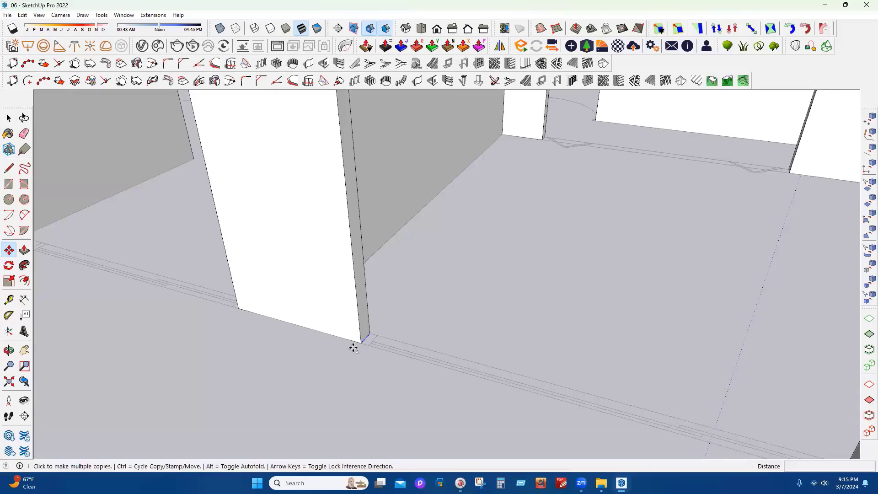
pyautogui.click(359, 339)
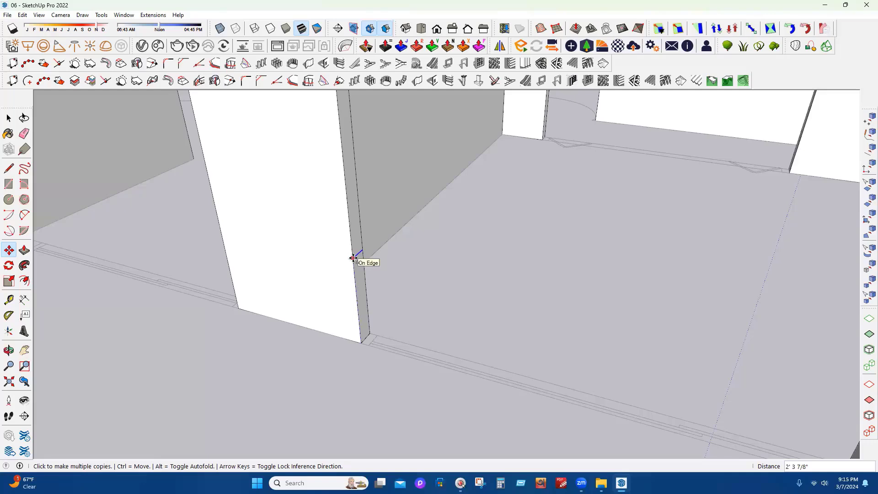
pyautogui.write('30')
pyautogui.press('Return')
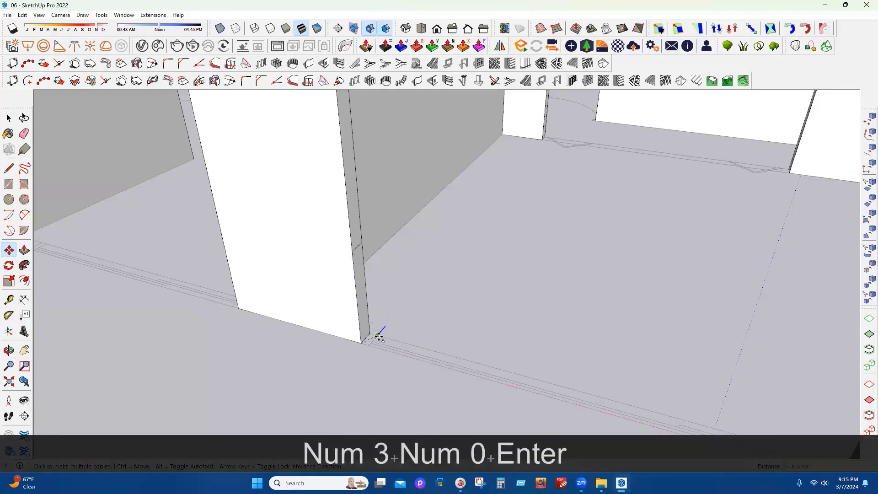
pyautogui.press('Escape')
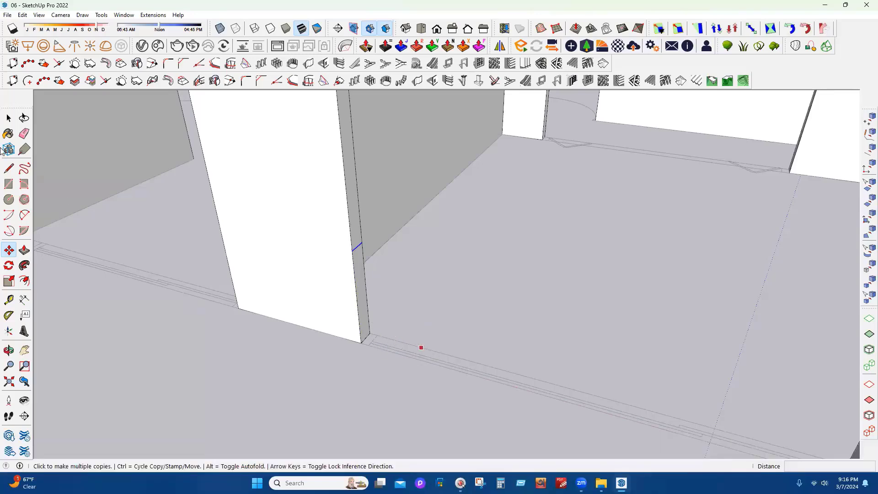
# Copy the same bottom edge again, placing it on the endpoint of the sill-height line 2' 6" up
pyautogui.click(9, 118)
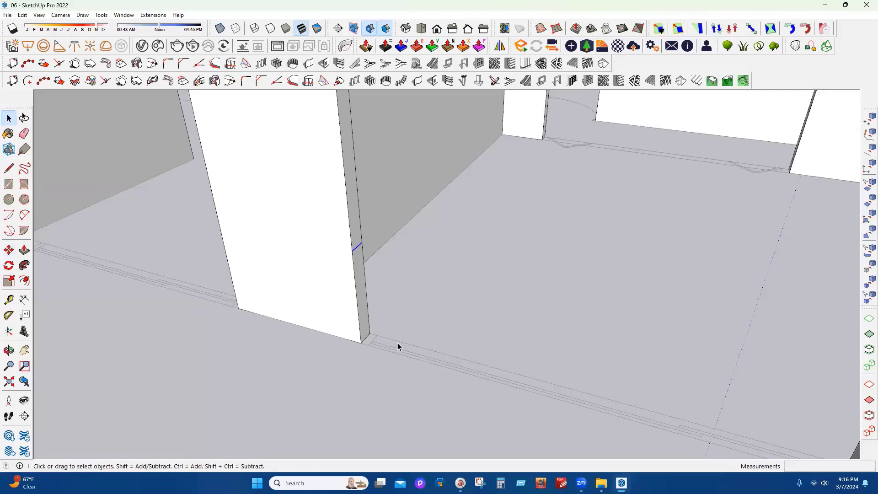
pyautogui.click(367, 338)
pyautogui.click(9, 251)
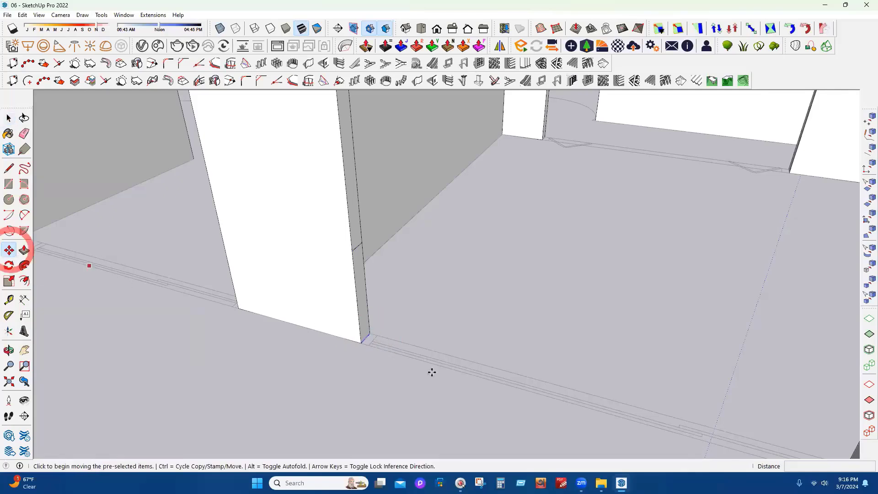
pyautogui.click(362, 342)
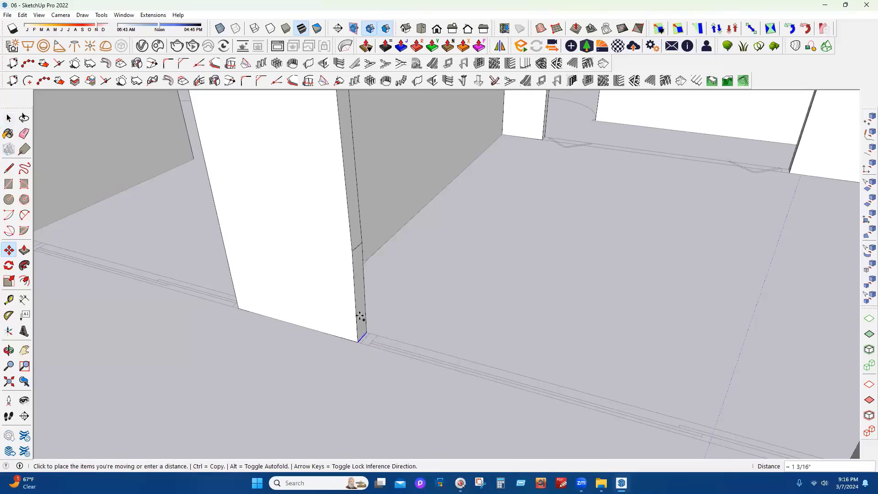
pyautogui.press('ctrl')
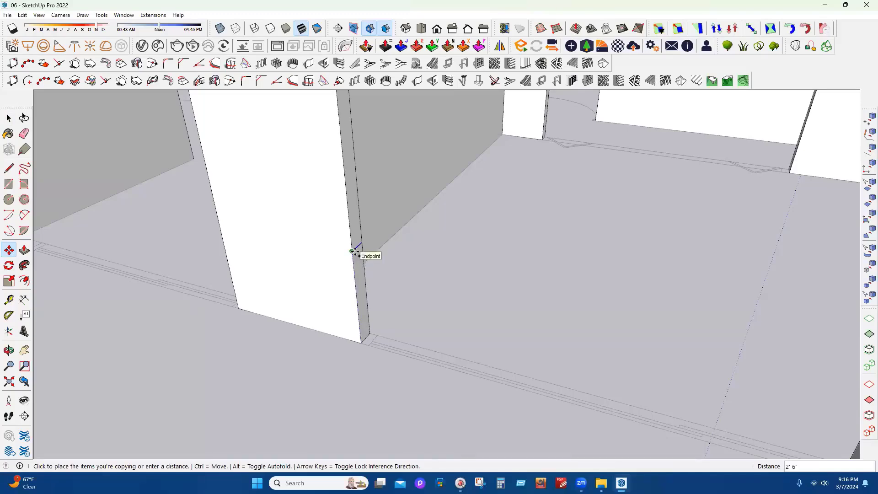
pyautogui.click(353, 250)
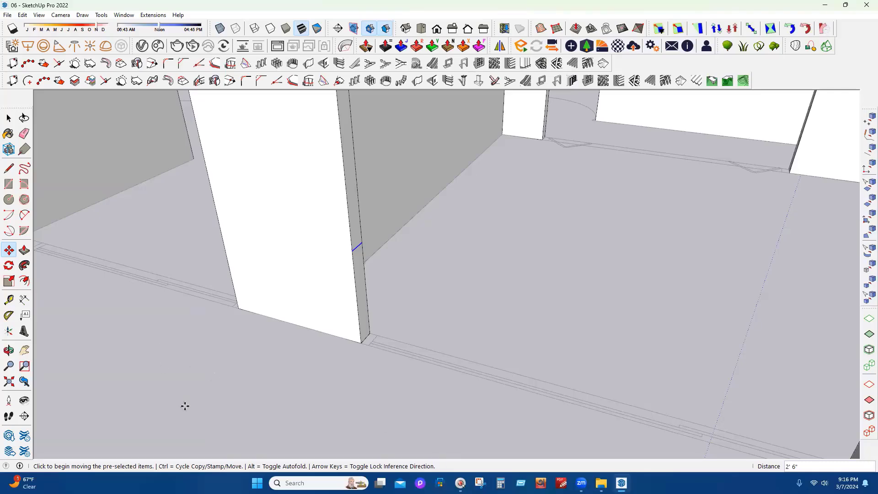
# Push/Pull the end face below the sill line across the gap to meet the opposite wall
pyautogui.scroll(-3, 184, 406)
pyautogui.click(25, 250)
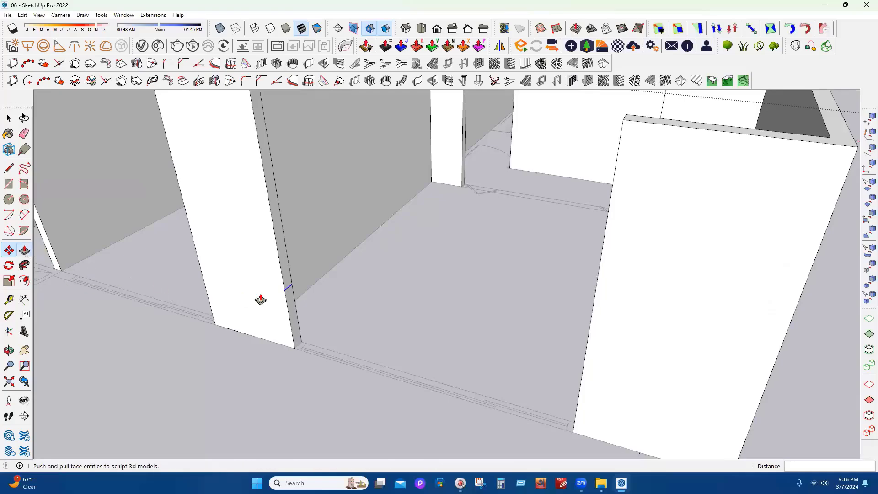
pyautogui.click(299, 319)
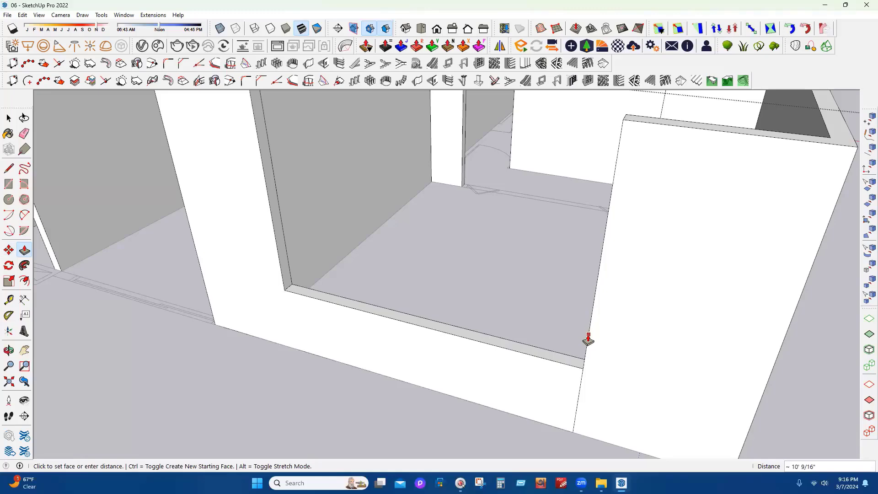
pyautogui.click(589, 336)
# Copy the sill-level edge 4'6" up the wall's end face to mark the top of the window
pyautogui.click(8, 119)
pyautogui.click(8, 119)
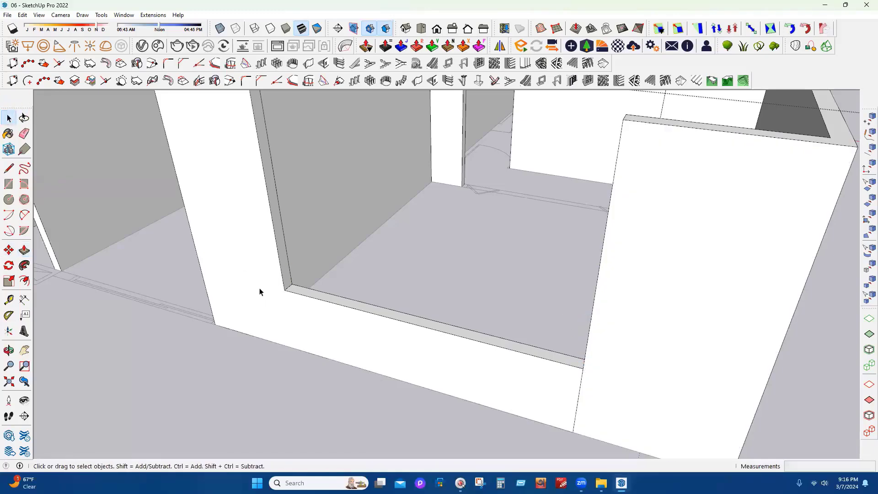
pyautogui.click(288, 287)
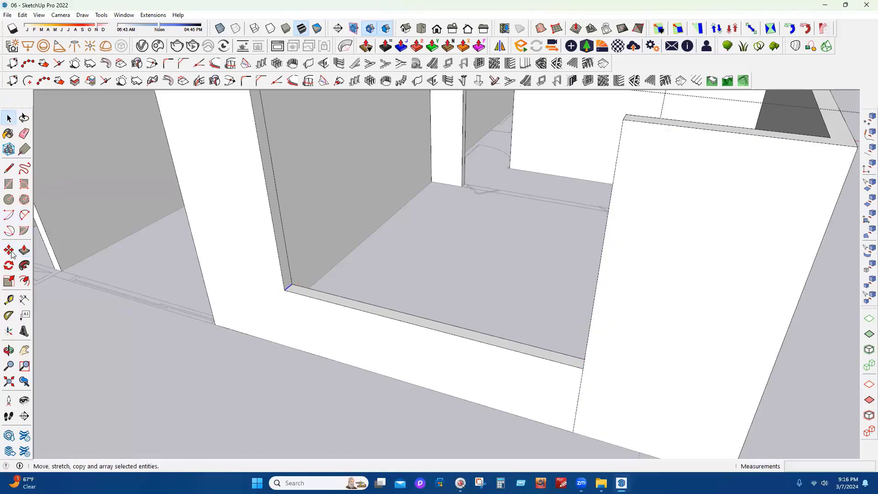
pyautogui.click(9, 249)
pyautogui.click(282, 288)
pyautogui.press('ctrl')
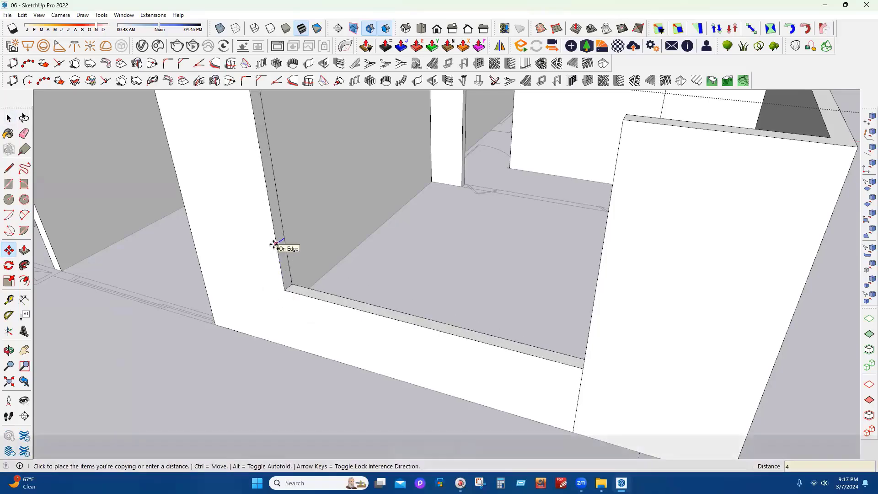
pyautogui.write("4'6")
pyautogui.press('Return')
# Extend the end face above the window-top line across the gap with Push/Pull, matching the sill's length
pyautogui.scroll(-5, 271, 352)
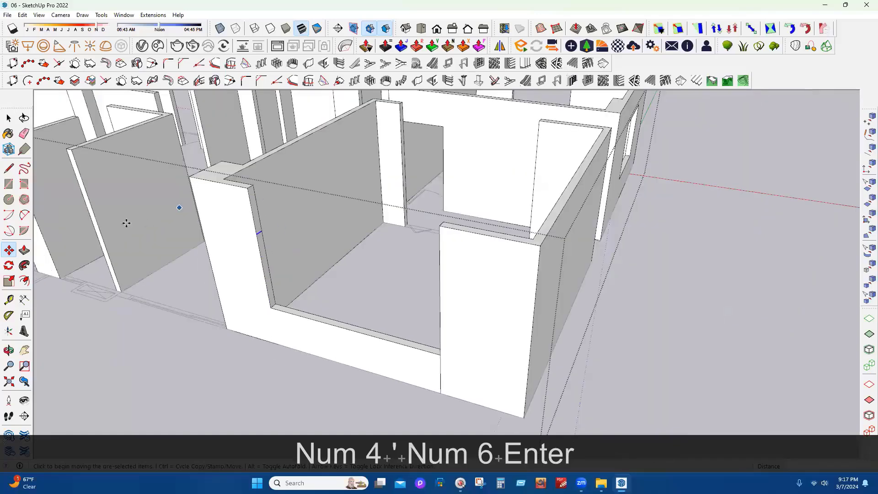
pyautogui.click(24, 250)
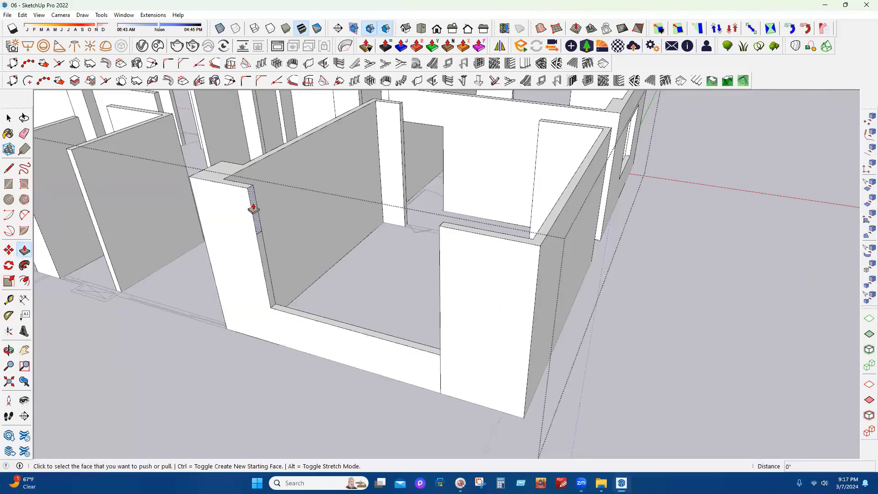
pyautogui.doubleClick(253, 202)
# Erase the leftover seam lines where the new wall pieces meet the corner wall, and leave the wall group
pyautogui.click(24, 134)
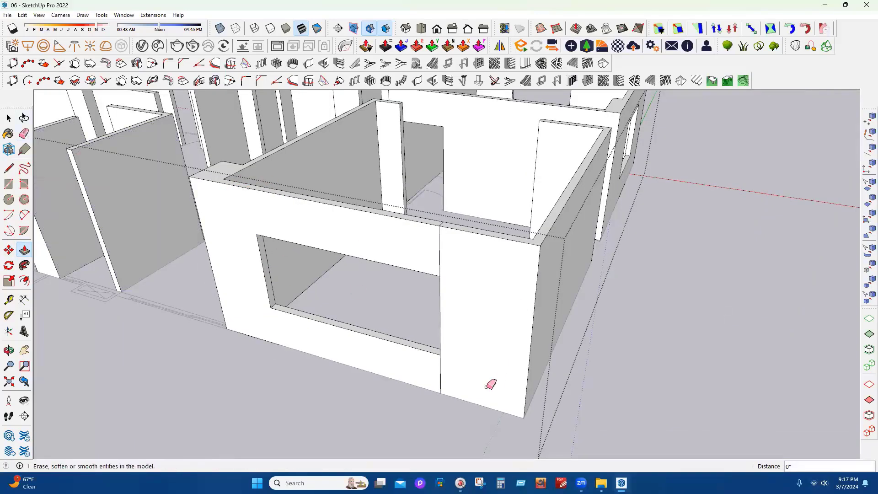
pyautogui.moveTo(442, 365); pyautogui.dragTo(450, 210)
pyautogui.scroll(5, 444, 221)
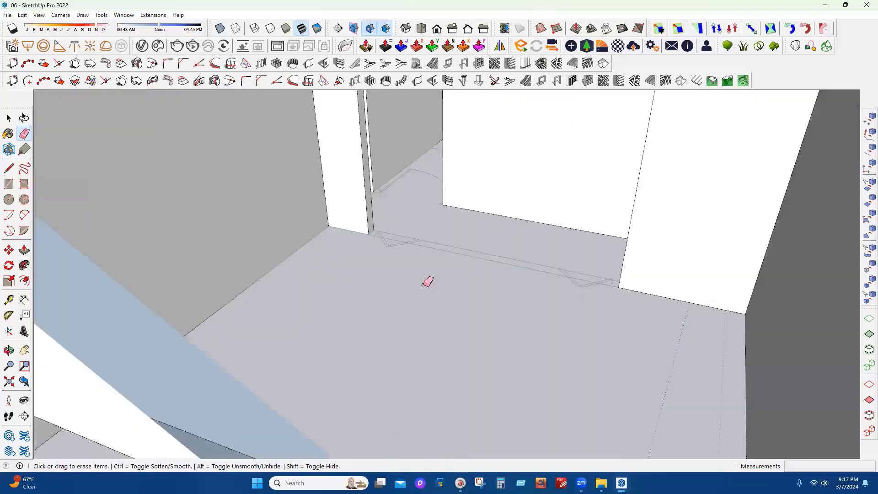
pyautogui.scroll(-2, 428, 280)
pyautogui.click(425, 281)
pyautogui.moveTo(490, 321)
pyautogui.mouseDown(button='middle')
pyautogui.moveTo(204, 304)
pyautogui.moveTo(237, 327)
pyautogui.moveTo(369, 343)
pyautogui.moveTo(274, 335)
pyautogui.moveTo(199, 345)
pyautogui.moveTo(491, 371)
pyautogui.moveTo(531, 345)
pyautogui.moveTo(3, 133)
pyautogui.moveTo(6, 126)
pyautogui.moveTo(402, 240)
pyautogui.moveTo(463, 328)
pyautogui.moveTo(468, 369)
pyautogui.mouseUp(button='middle')
pyautogui.press('Escape')
pyautogui.press('Escape')
pyautogui.press('Escape')
pyautogui.press('space')
# Examine the finished window and the remaining wall gaps around the house, selecting the wall group
pyautogui.scroll(-8, 450, 330)
pyautogui.moveTo(328, 327); pyautogui.dragTo(535, 313, button='middle')
pyautogui.scroll(3, 574, 328)
pyautogui.scroll(3, 574, 328)
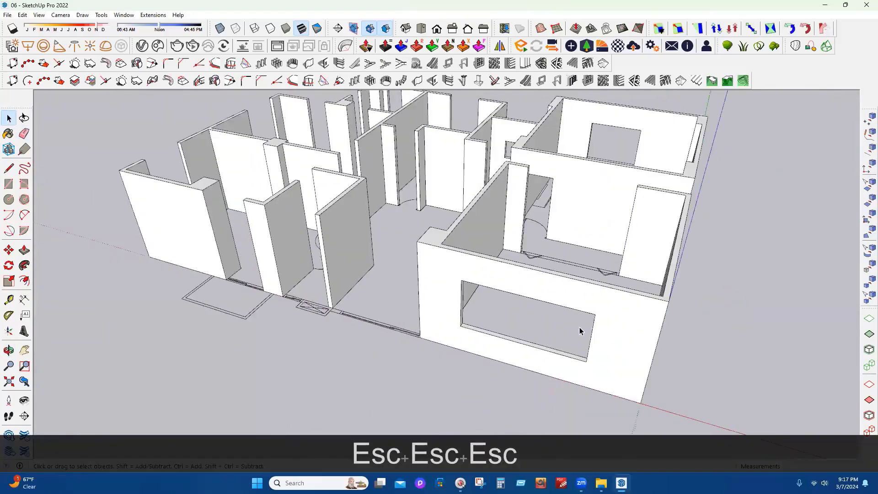
pyautogui.moveTo(580, 330); pyautogui.dragTo(392, 315, button='middle')
pyautogui.moveTo(438, 366); pyautogui.dragTo(391, 306, button='middle')
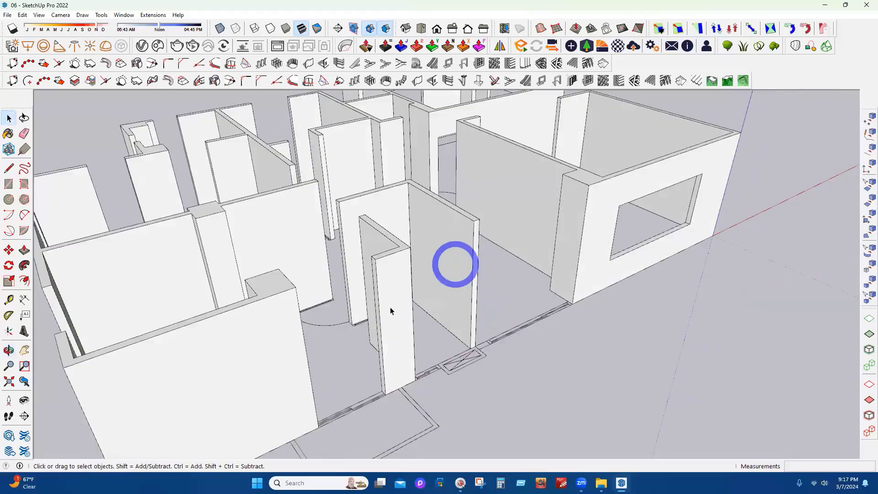
pyautogui.scroll(-4, 390, 307)
pyautogui.moveTo(326, 307); pyautogui.dragTo(728, 361, button='middle')
pyautogui.click(320, 309)
pyautogui.scroll(-2, 370, 286)
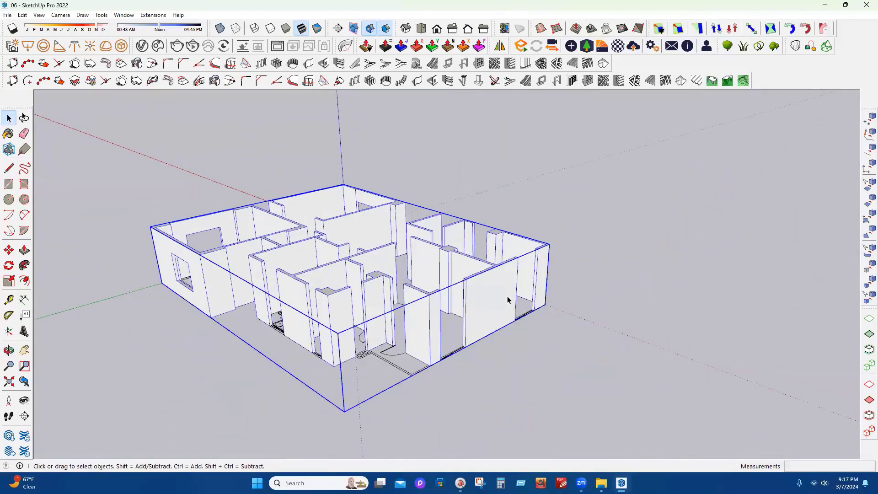
# Draw a rectangle about 11 9/16" by 5" over the plan's short wall segment between the inner wall's end and the adjacent window
pyautogui.scroll(1, 477, 266)
pyautogui.moveTo(477, 267); pyautogui.dragTo(479, 265, button='middle')
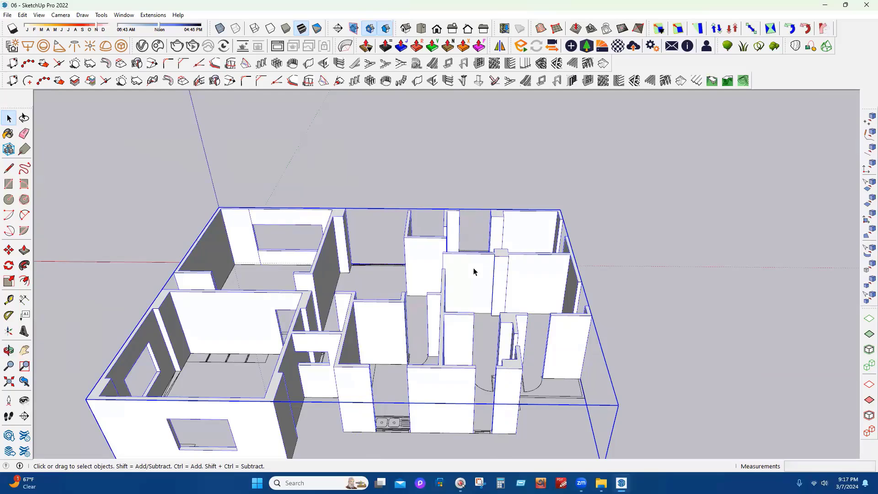
pyautogui.moveTo(638, 284); pyautogui.dragTo(562, 197, button='middle')
pyautogui.scroll(-4, 508, 283)
pyautogui.scroll(2, 314, 397)
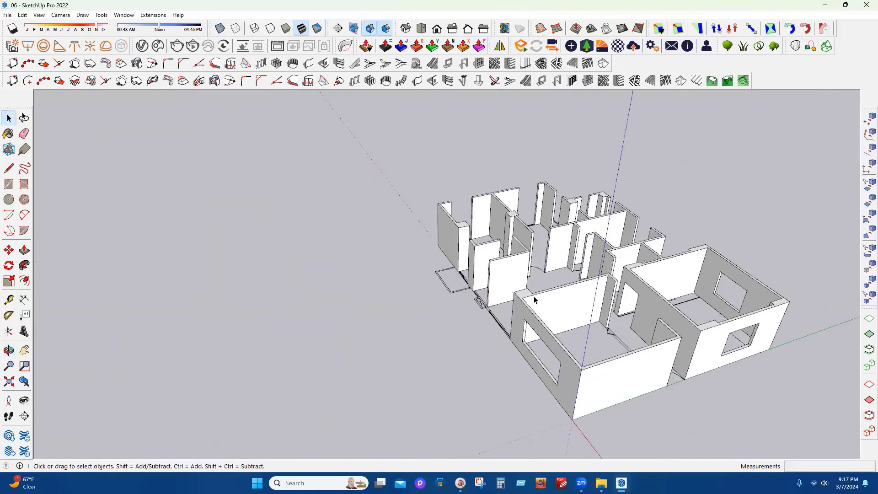
pyautogui.moveTo(533, 297); pyautogui.dragTo(428, 380, button='middle')
pyautogui.scroll(3, 255, 389)
pyautogui.scroll(6, 255, 389)
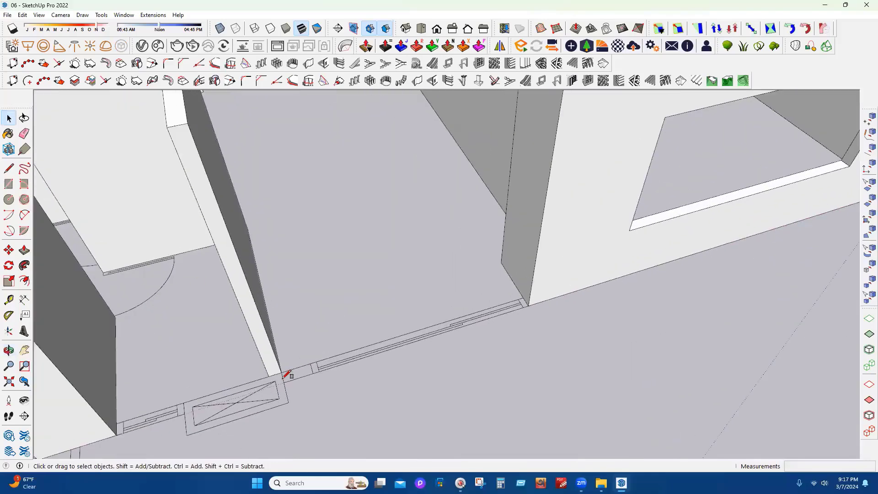
pyautogui.scroll(2, 282, 371)
pyautogui.click(276, 375)
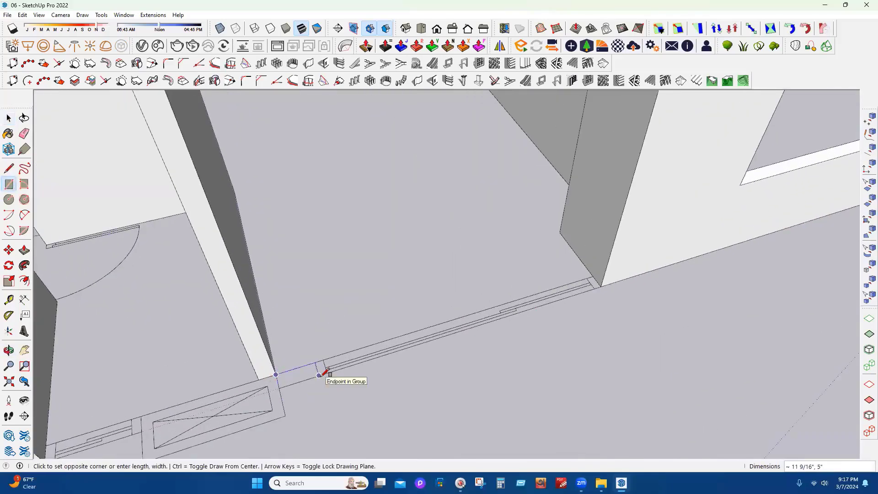
pyautogui.click(319, 375)
# Undo the rectangle drawn over the short wall segment of the plan
pyautogui.scroll(-4, 440, 355)
pyautogui.scroll(4, 319, 373)
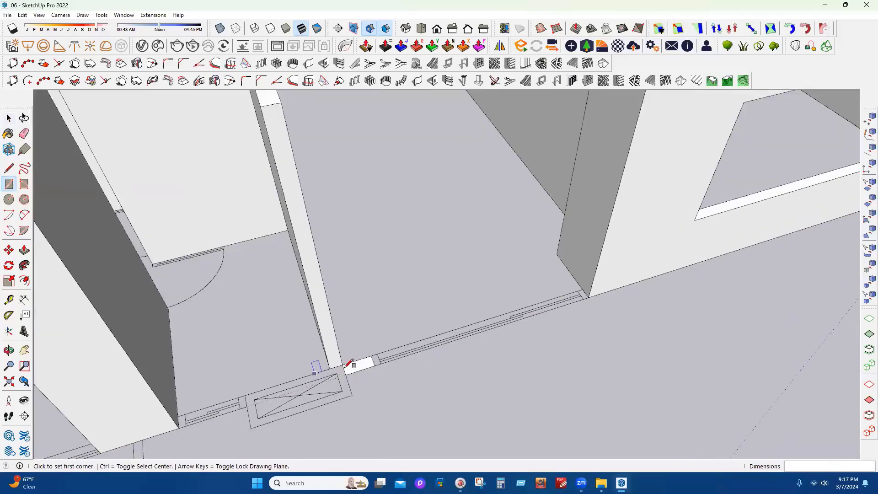
pyautogui.scroll(1, 413, 381)
pyautogui.scroll(-5, 416, 370)
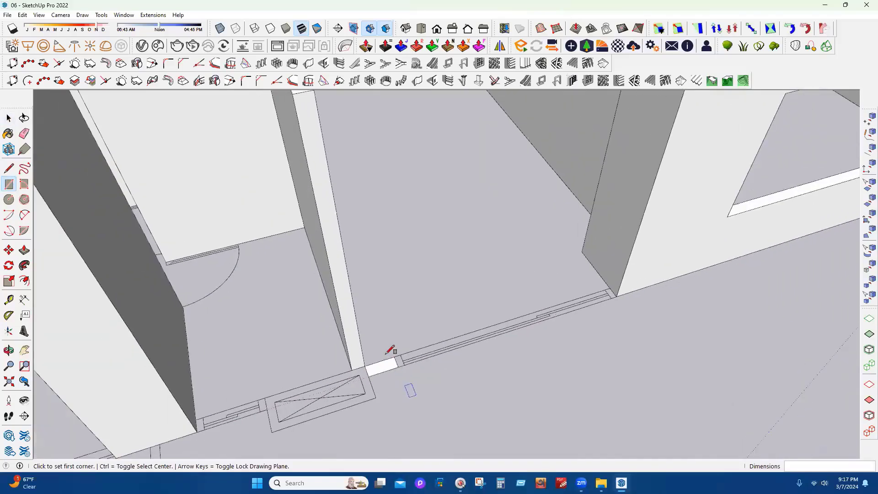
pyautogui.scroll(-4, 398, 282)
pyautogui.hotkey('ctrl', 'z')
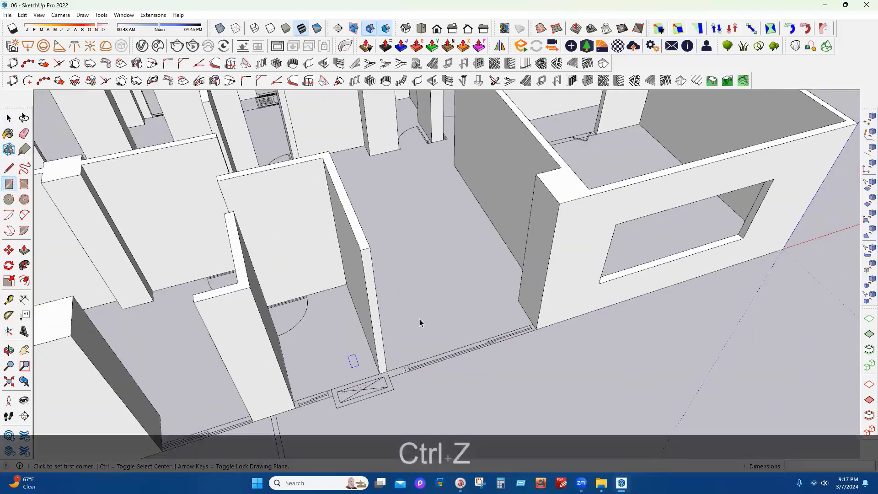
pyautogui.scroll(2, 403, 320)
pyautogui.scroll(-8, 397, 309)
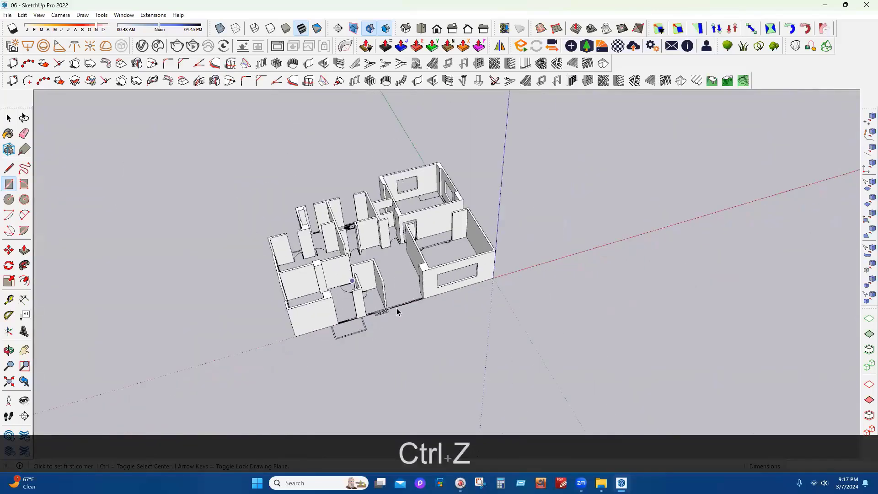
# Copy the floor plan group about 79' away from the wall model onto empty ground
pyautogui.press('space')
pyautogui.press('Escape')
pyautogui.press('m')
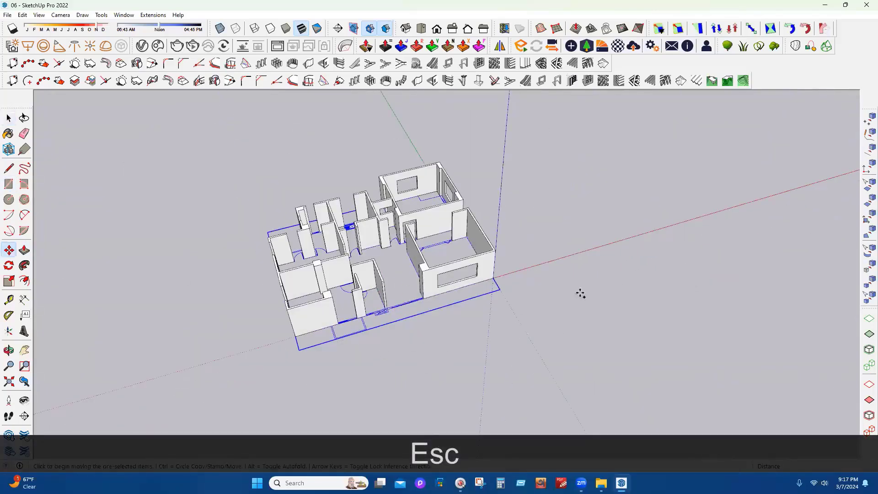
pyautogui.click(381, 354)
pyautogui.press('ctrl')
pyautogui.click(669, 259)
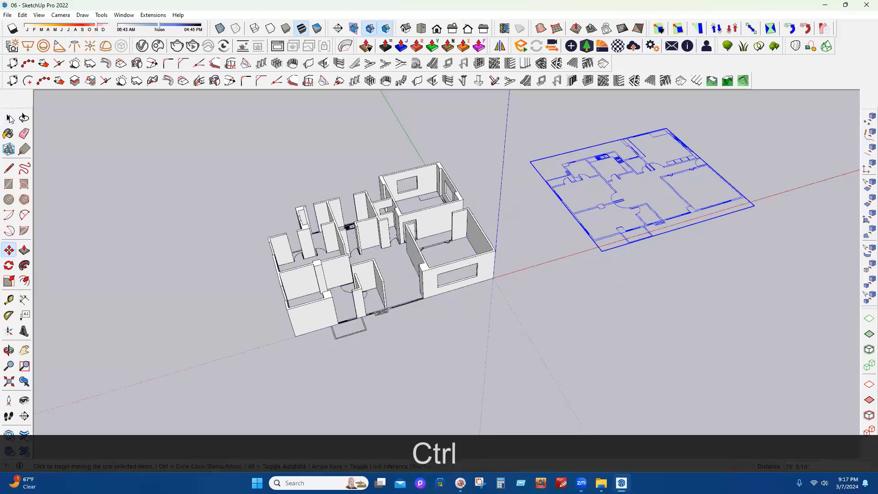
# Draw a rectangle over the column footprint beside the front windows of the copied plan and make it a group
pyautogui.click(9, 118)
pyautogui.scroll(-4, 201, 295)
pyautogui.scroll(4, 708, 241)
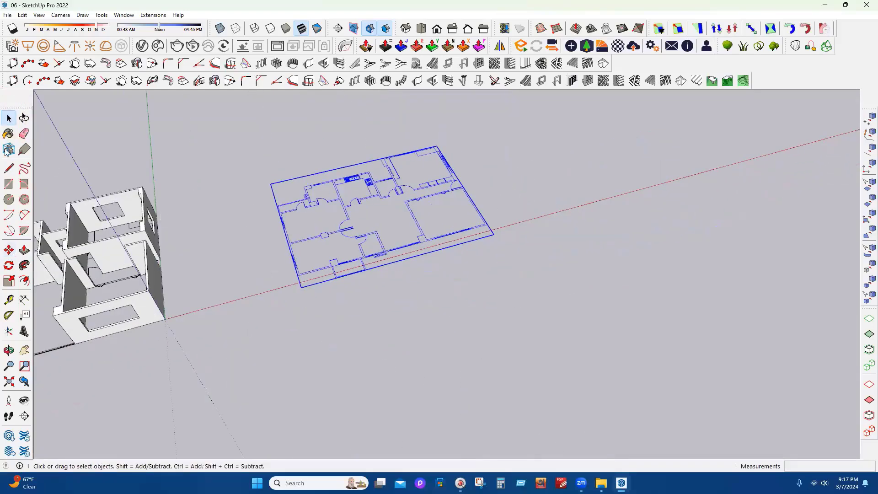
pyautogui.scroll(6, 456, 235)
pyautogui.scroll(2, 496, 257)
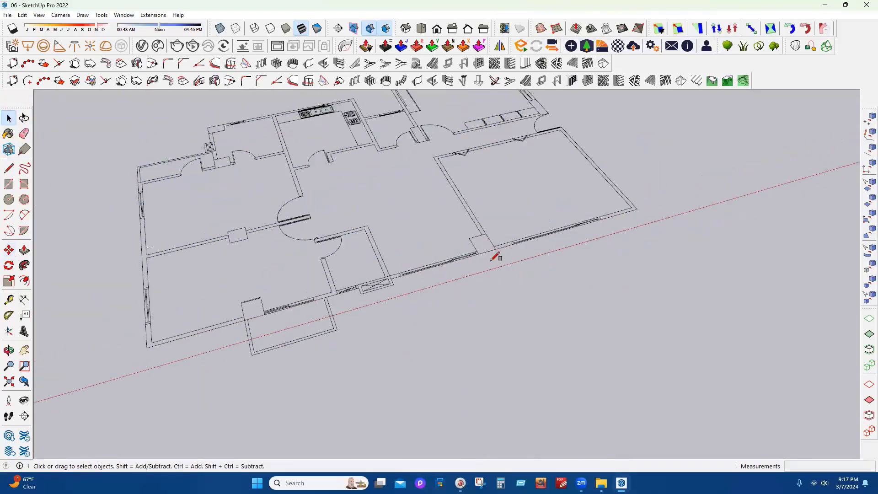
pyautogui.press('r')
pyautogui.scroll(5, 455, 235)
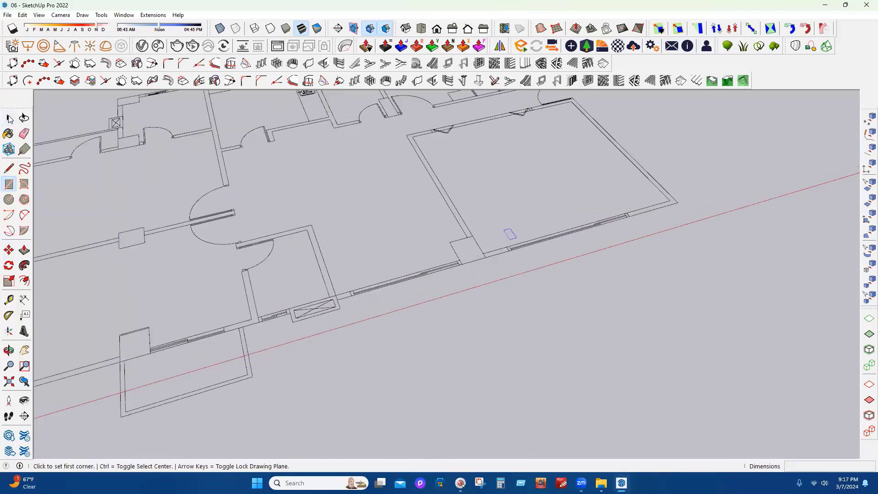
pyautogui.click(446, 244)
pyautogui.click(497, 265)
pyautogui.press('space')
pyautogui.rightClick(464, 249)
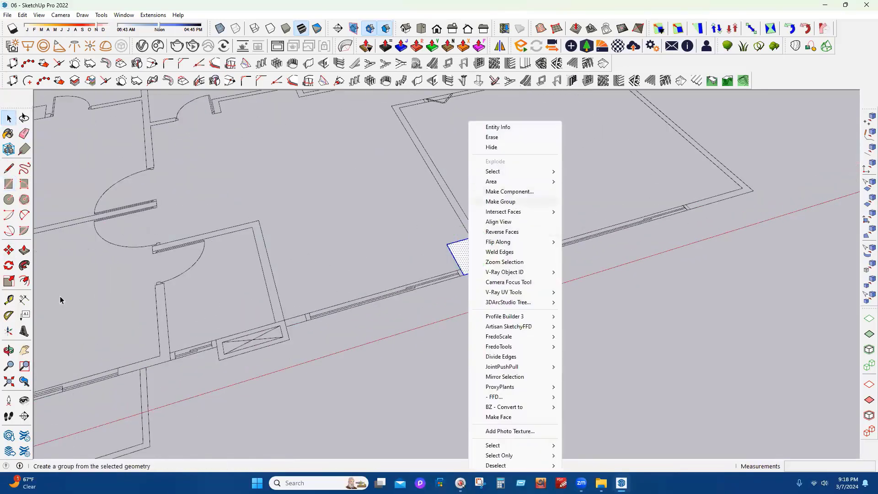
pyautogui.click(501, 201)
# Open the column group, extrude its face 10' with Push/Pull, and leave the group
pyautogui.doubleClick(464, 256)
pyautogui.scroll(-4, 343, 374)
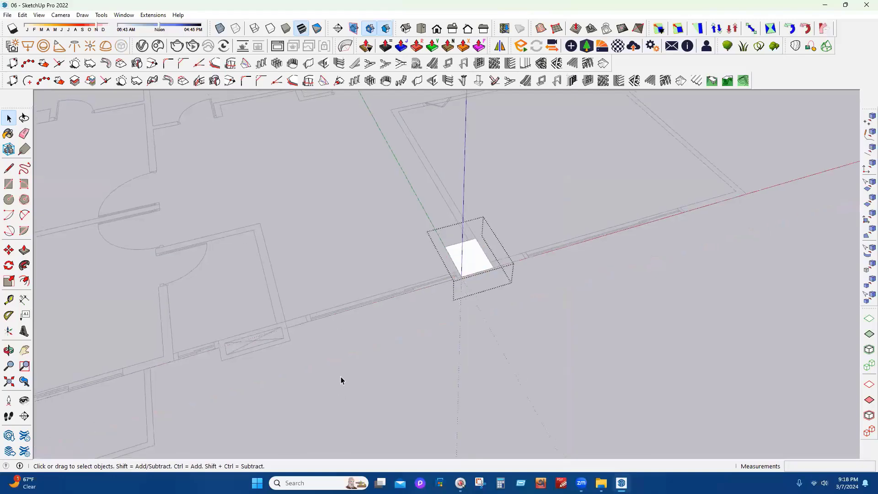
pyautogui.click(24, 250)
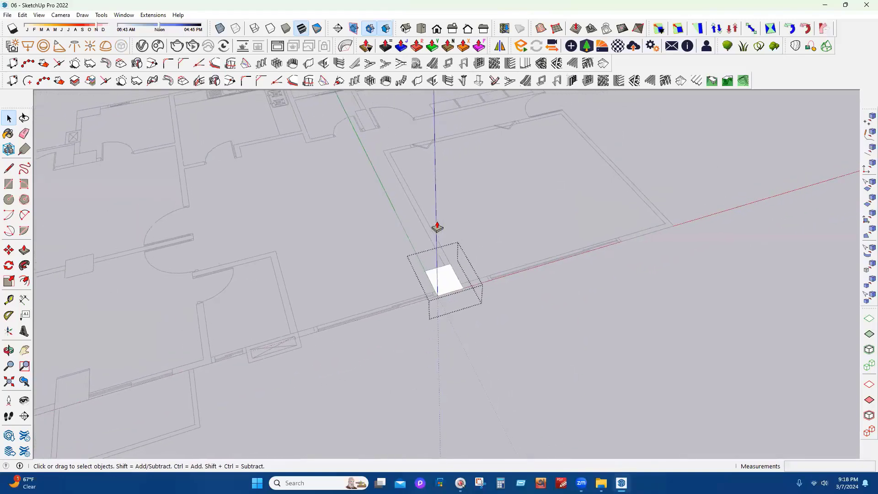
pyautogui.click(428, 287)
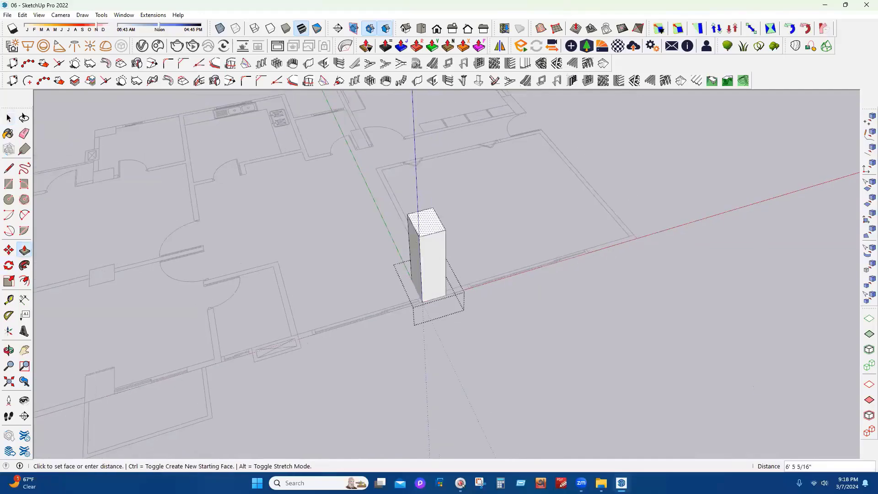
pyautogui.write("10'")
pyautogui.press('Return')
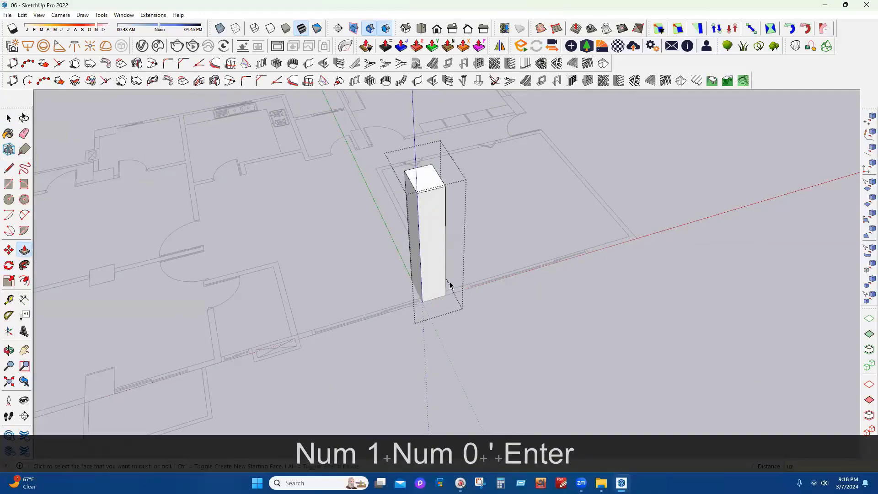
pyautogui.click(8, 118)
pyautogui.press('Escape')
pyautogui.press('Escape')
# Draw a rectangle about 1' 9 13/16" by 5" over the wall segment between the column and the adjacent window
pyautogui.click(9, 186)
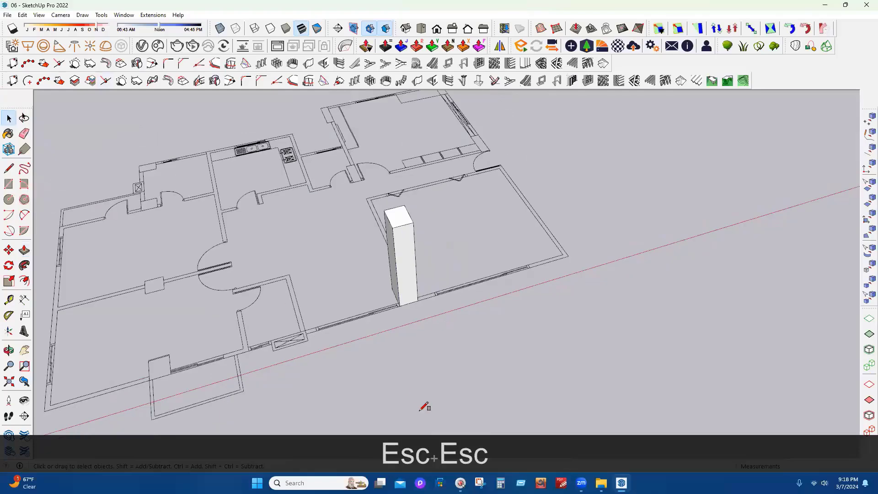
pyautogui.scroll(5, 353, 339)
pyautogui.moveTo(411, 328); pyautogui.dragTo(394, 330, button='middle')
pyautogui.click(399, 330)
pyautogui.click(347, 343)
pyautogui.click(24, 250)
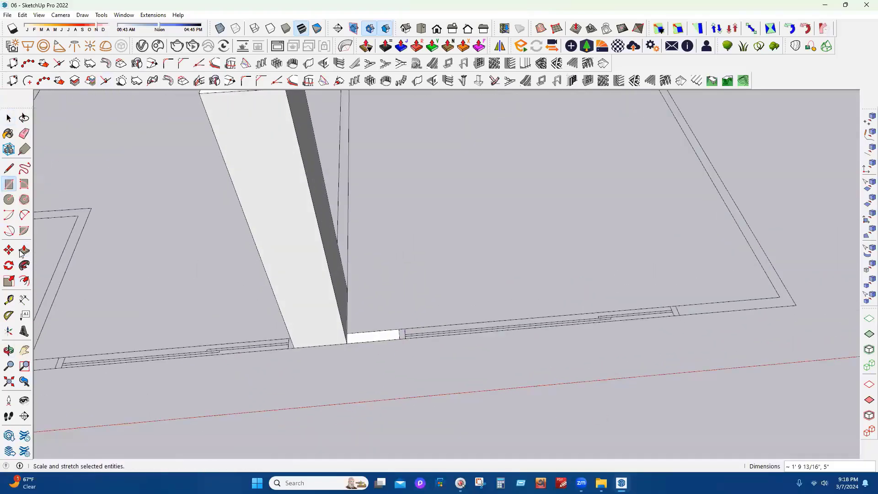
pyautogui.click(364, 318)
pyautogui.scroll(-5, 372, 311)
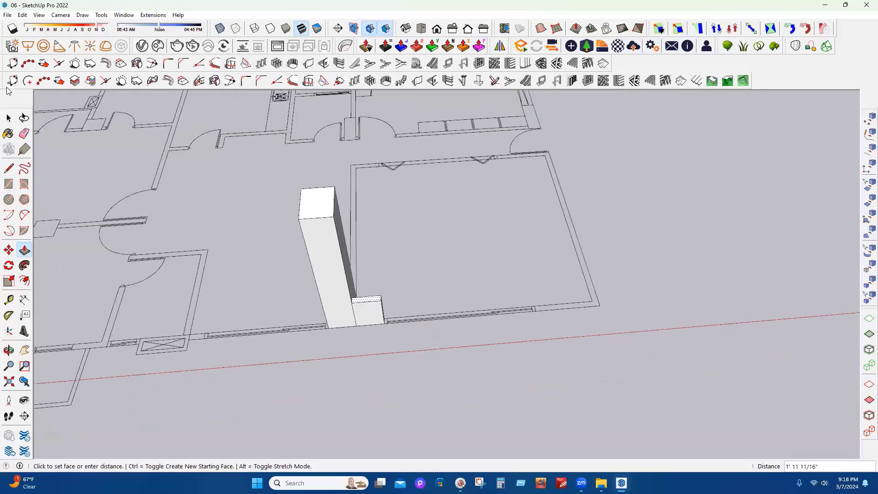
pyautogui.press('Escape')
pyautogui.hotkey('ctrl', 'z')
# Make the wall segment's rectangle beside the column a separate group
pyautogui.scroll(8, 379, 332)
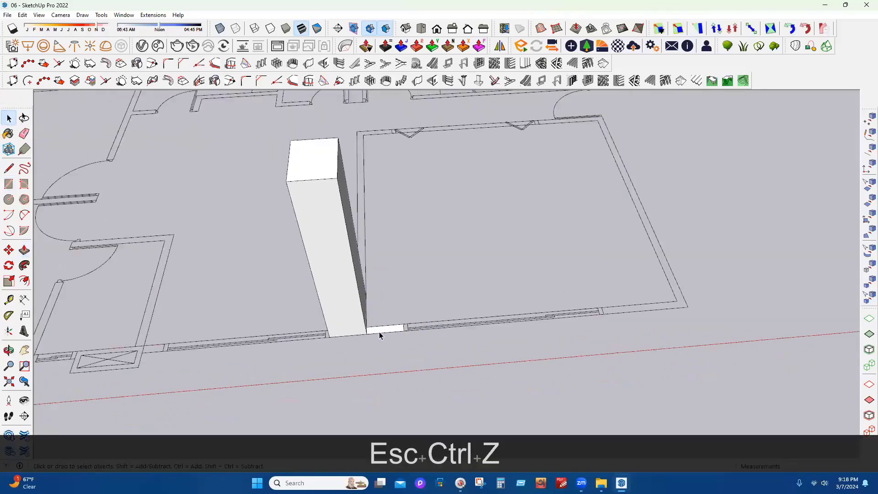
pyautogui.click(394, 336)
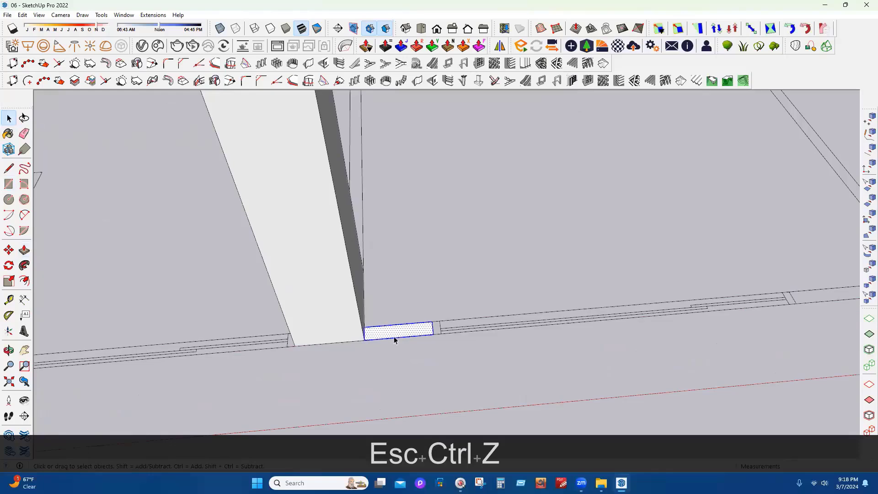
pyautogui.rightClick(378, 333)
pyautogui.click(425, 202)
# Open the wall segment's group, extrude its face to the column's 10' height with Push/Pull, and leave the group
pyautogui.doubleClick(405, 336)
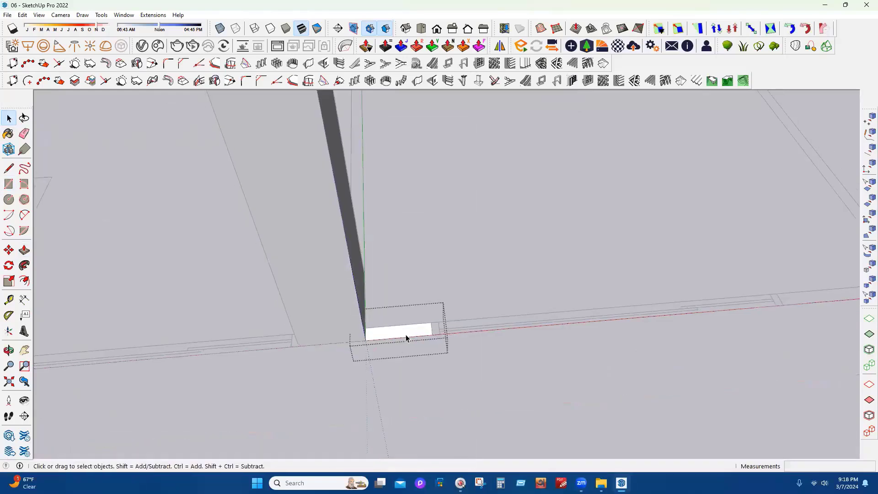
pyautogui.scroll(-5, 402, 337)
pyautogui.press('p')
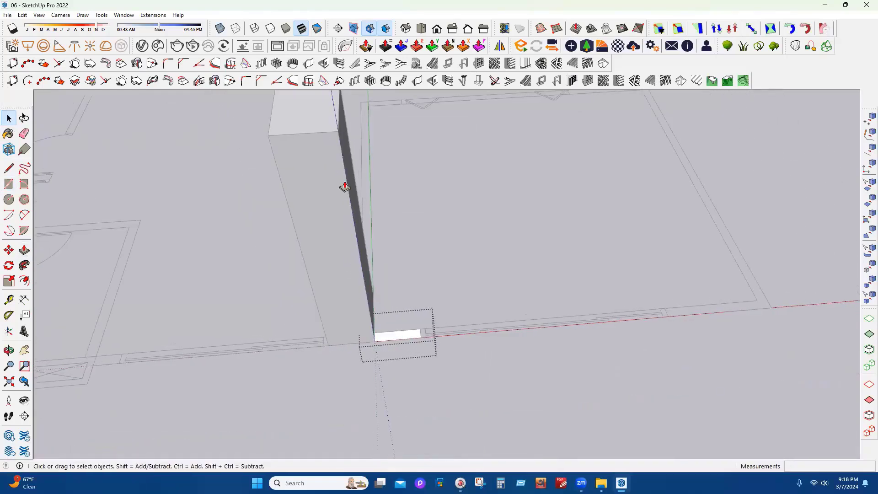
pyautogui.click(396, 335)
pyautogui.click(309, 124)
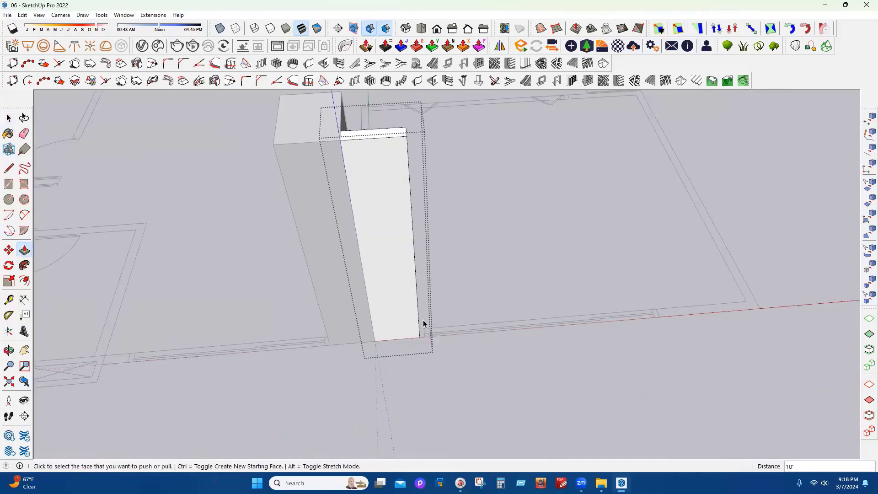
pyautogui.press('Escape')
pyautogui.press('Escape')
# Check the wall segment and the column as separate groups by selecting each in turn, and clear the selection
pyautogui.scroll(-5, 408, 259)
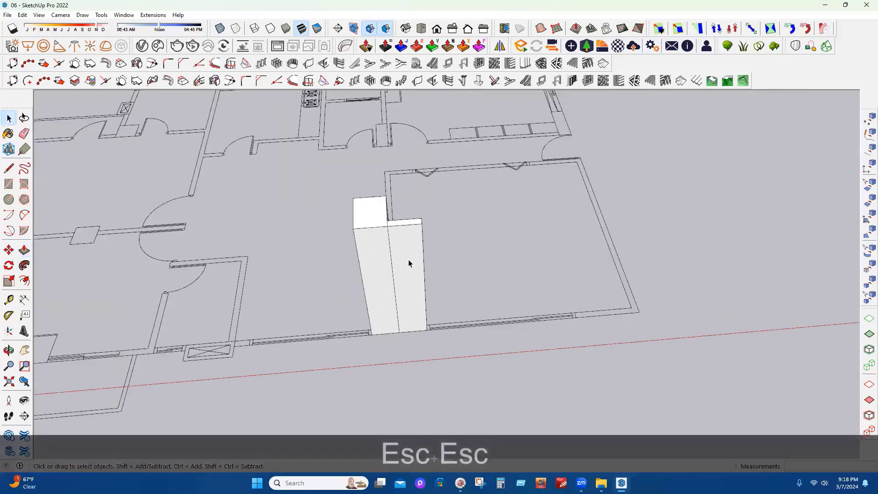
pyautogui.scroll(4, 454, 235)
pyautogui.click(451, 240)
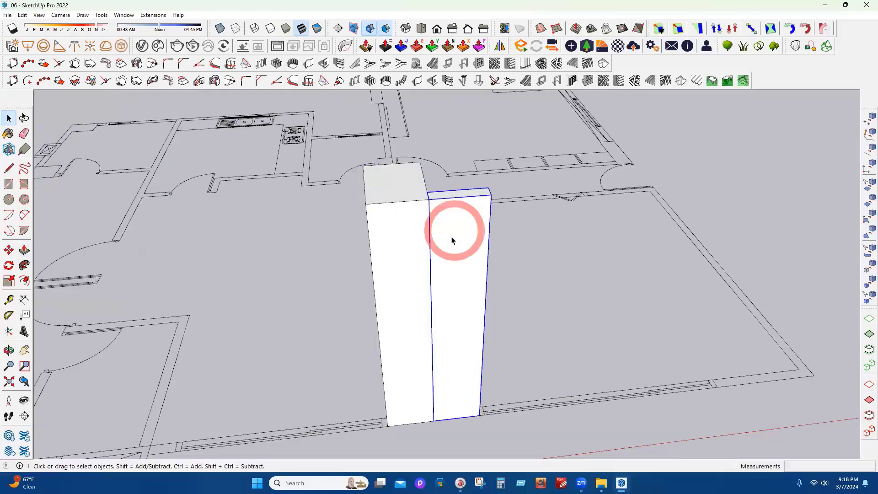
pyautogui.scroll(-3, 486, 249)
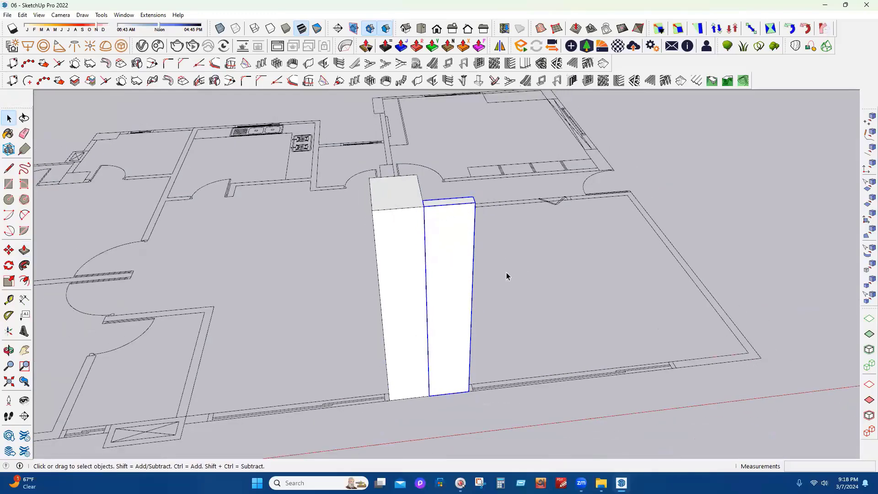
pyautogui.click(407, 239)
pyautogui.click(528, 262)
# Capture the two blocks with Snipping Tool and mark the column "C", the wall "W" and their shared seam in red
pyautogui.scroll(2, 421, 293)
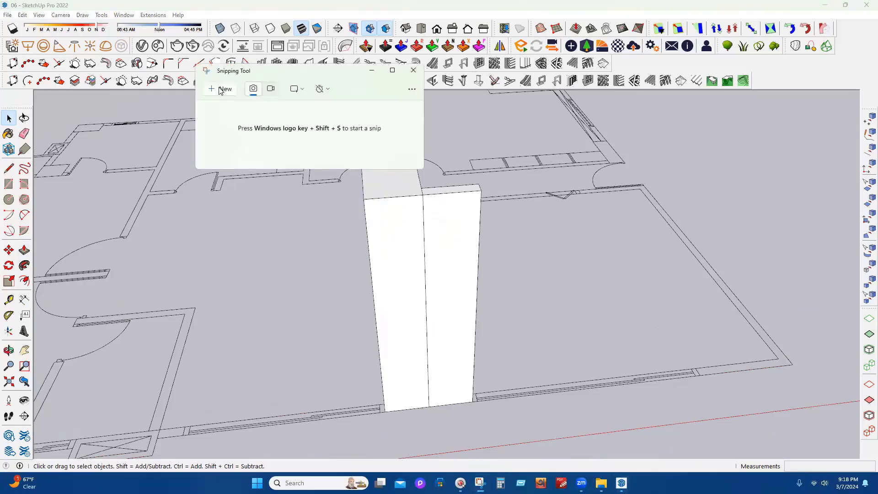
pyautogui.click(224, 90)
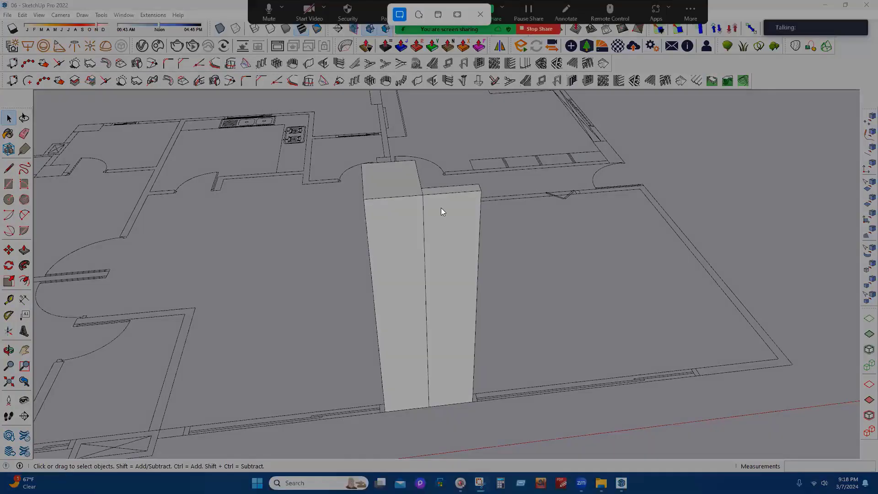
pyautogui.click(443, 208)
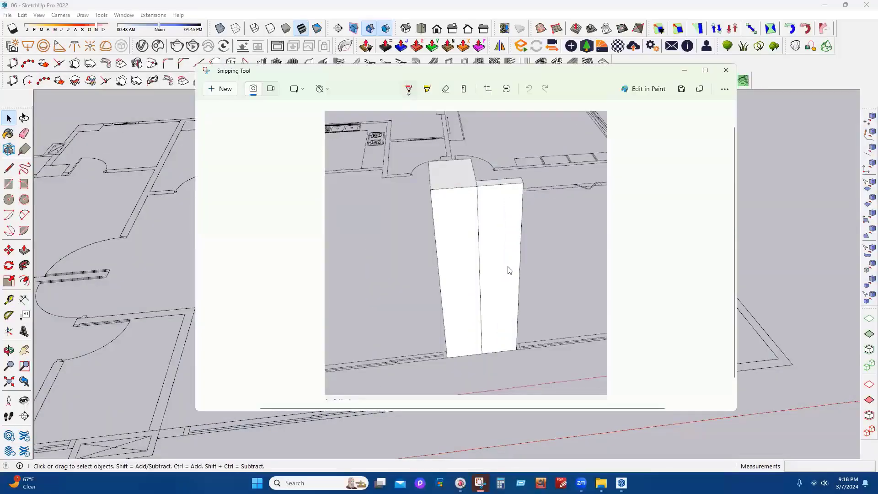
pyautogui.moveTo(440, 206)
pyautogui.mouseDown()
pyautogui.moveTo(503, 229)
pyautogui.moveTo(511, 193)
pyautogui.moveTo(471, 217)
pyautogui.mouseUp()
pyautogui.moveTo(486, 274); pyautogui.dragTo(472, 299)
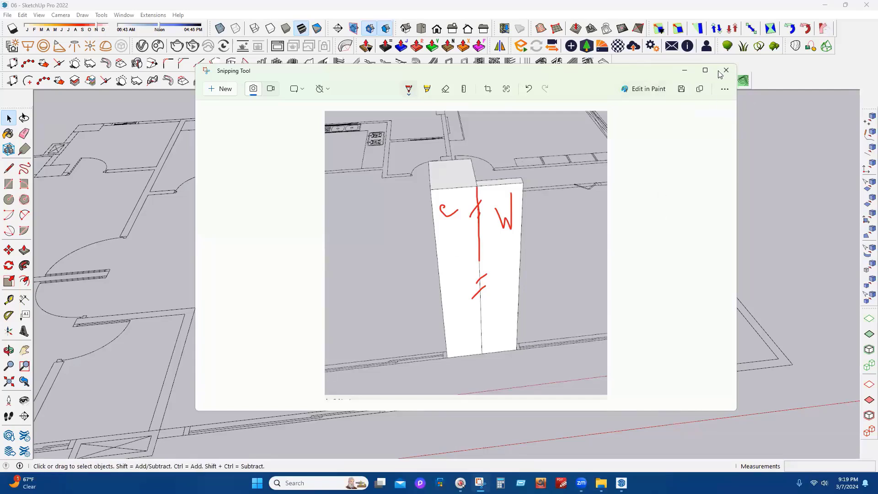
# Return to SketchUp and examine the columns and wall pieces of the original house model up close
pyautogui.scroll(-5, 658, 284)
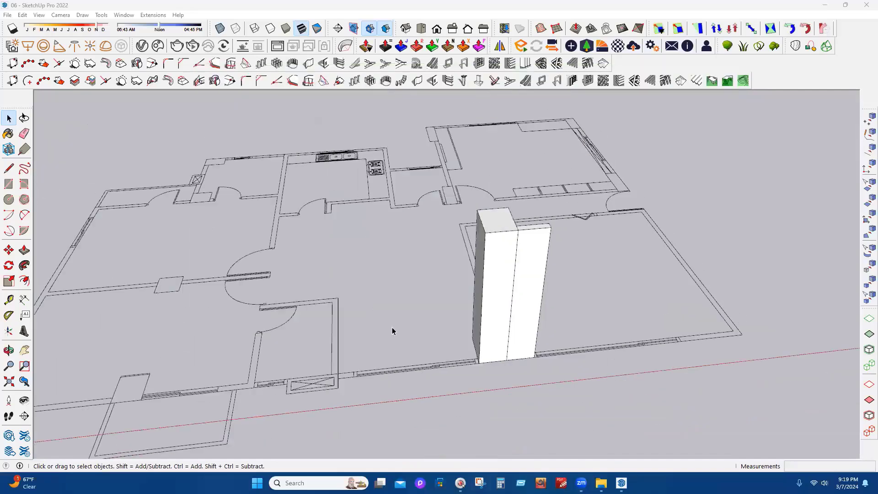
pyautogui.moveTo(320, 273)
pyautogui.mouseDown(button='middle')
pyautogui.moveTo(473, 254)
pyautogui.moveTo(575, 270)
pyautogui.moveTo(649, 252)
pyautogui.mouseUp(button='middle')
pyautogui.scroll(-3, 474, 254)
pyautogui.scroll(3, 445, 273)
pyautogui.moveTo(716, 249); pyautogui.dragTo(689, 191, button='middle')
pyautogui.scroll(4, 371, 291)
pyautogui.moveTo(485, 205); pyautogui.dragTo(608, 202, button='middle')
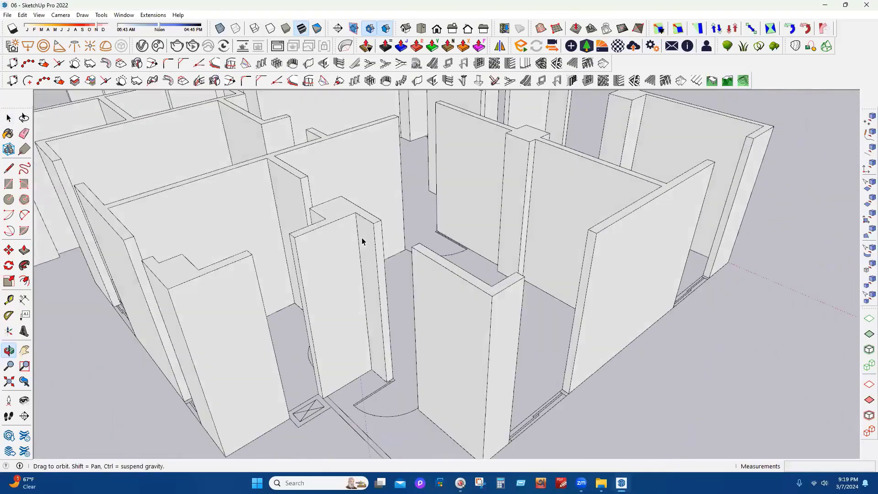
# Capture the house and plan copy with Snipping Tool, circle the column-wall block, the house and the plan copy in red, tick the house, and close the snip
pyautogui.moveTo(366, 241); pyautogui.dragTo(507, 237, button='middle')
pyautogui.moveTo(384, 219); pyautogui.dragTo(485, 233, button='middle')
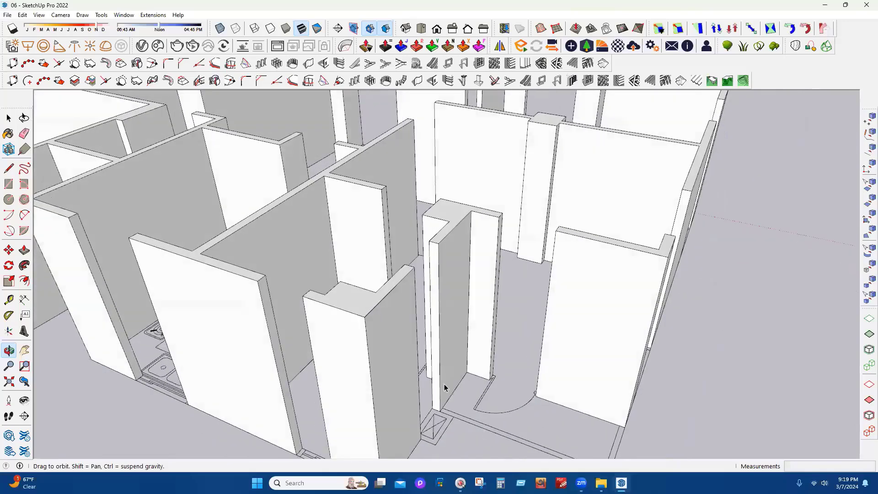
pyautogui.moveTo(445, 388); pyautogui.dragTo(470, 461, button='middle')
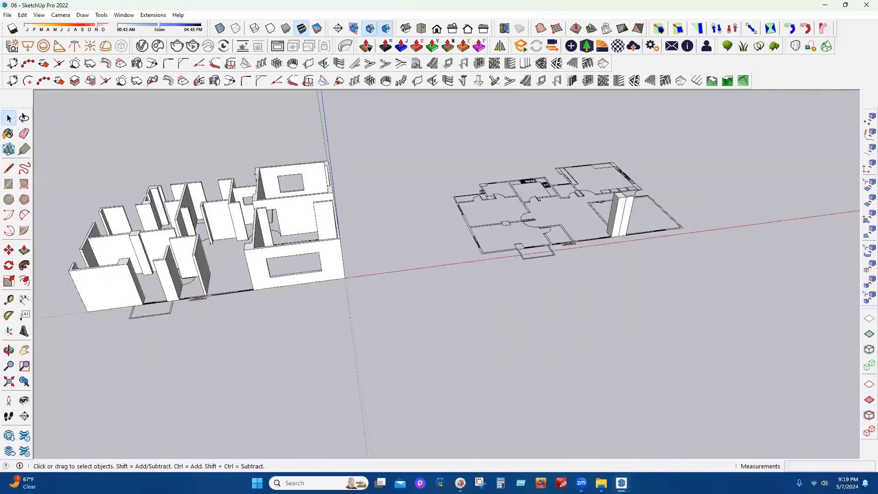
pyautogui.click(479, 482)
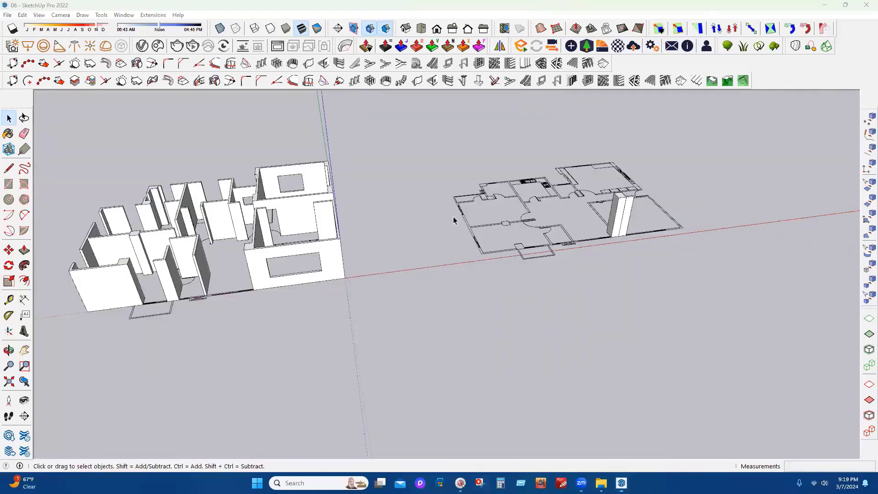
pyautogui.click(213, 81)
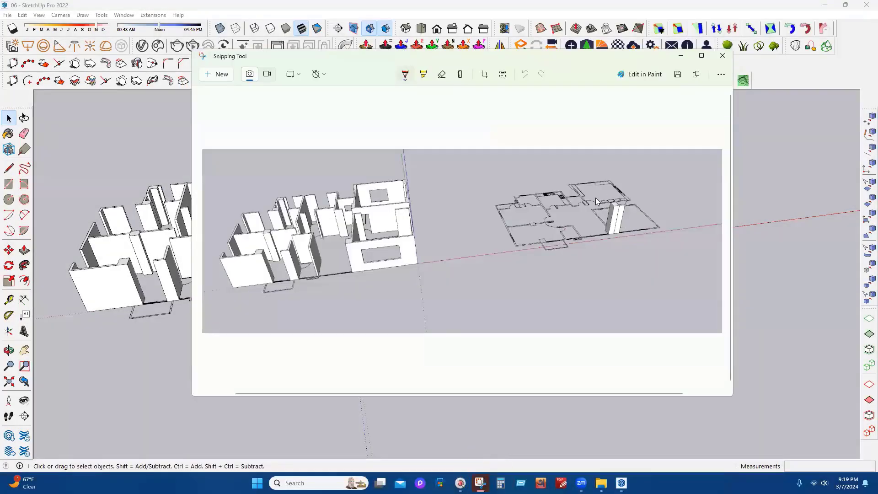
pyautogui.moveTo(599, 197)
pyautogui.mouseDown()
pyautogui.moveTo(653, 232)
pyautogui.moveTo(636, 229)
pyautogui.mouseUp()
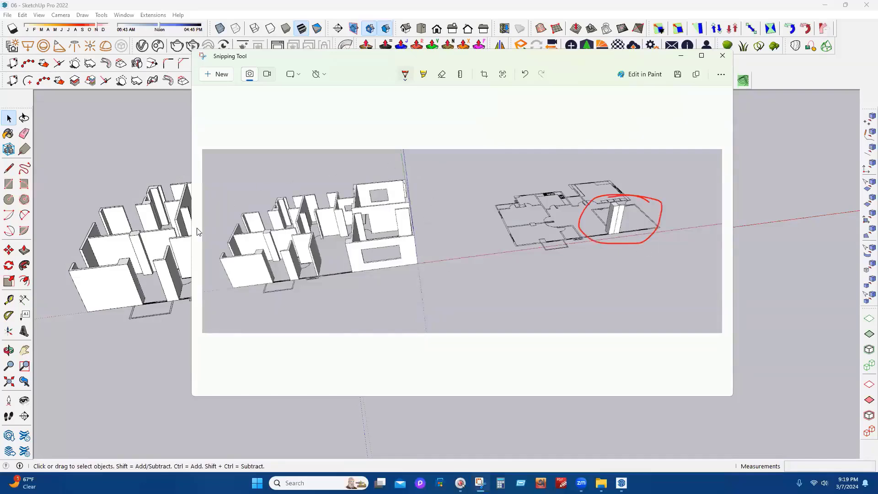
pyautogui.moveTo(440, 164)
pyautogui.mouseDown()
pyautogui.moveTo(424, 197)
pyautogui.moveTo(330, 131)
pyautogui.moveTo(315, 153)
pyautogui.moveTo(448, 88)
pyautogui.mouseUp()
pyautogui.moveTo(634, 150); pyautogui.dragTo(604, 139)
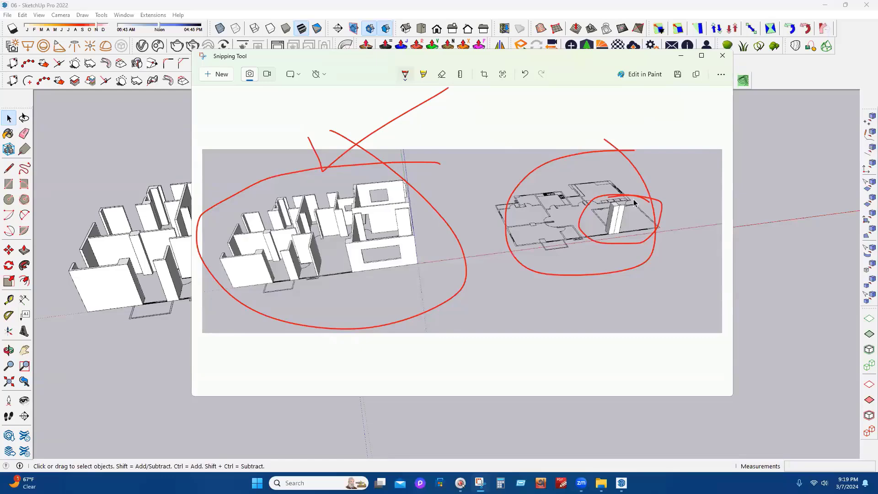
pyautogui.hotkey('alt', 'F4')
# Open the column's group in SketchUp and hide its vertical edge along the seam with the wall using the Eraser
pyautogui.scroll(5, 625, 196)
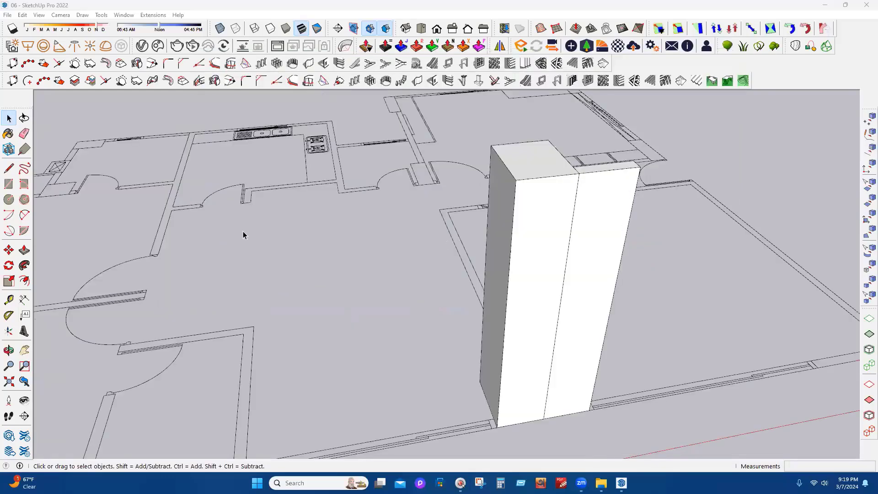
pyautogui.scroll(3, 244, 234)
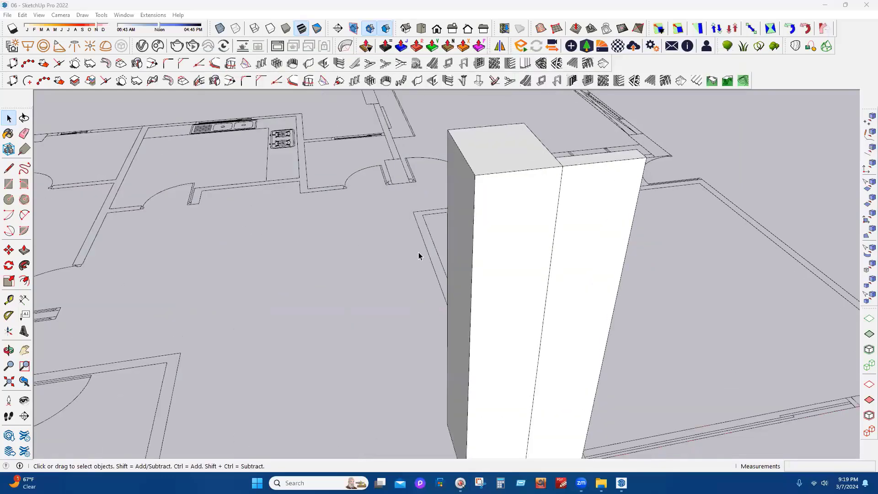
pyautogui.keyDown('shift'); pyautogui.moveTo(595, 258); pyautogui.dragTo(428, 241, button='middle'); pyautogui.keyUp('shift')
pyautogui.scroll(-1, 428, 240)
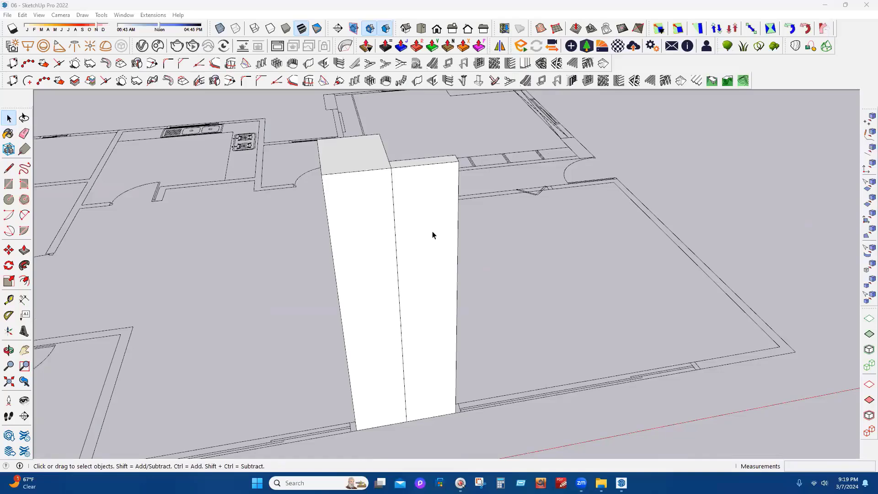
pyautogui.doubleClick(371, 244)
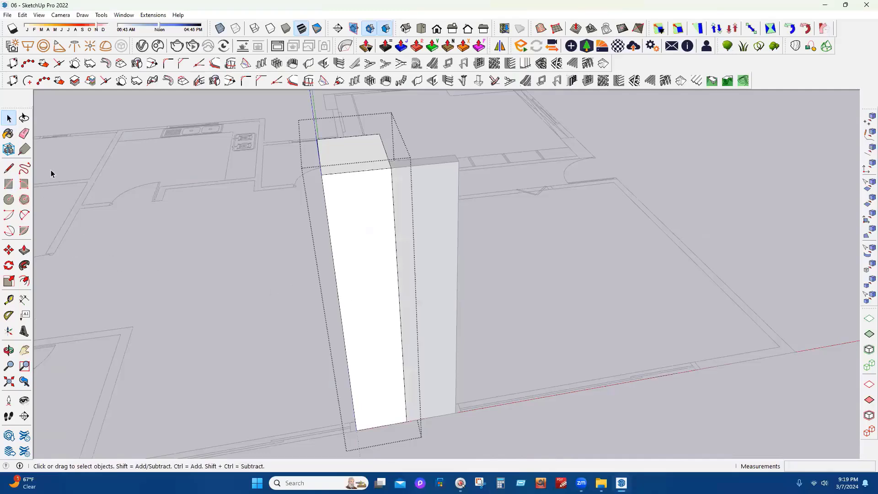
pyautogui.click(24, 133)
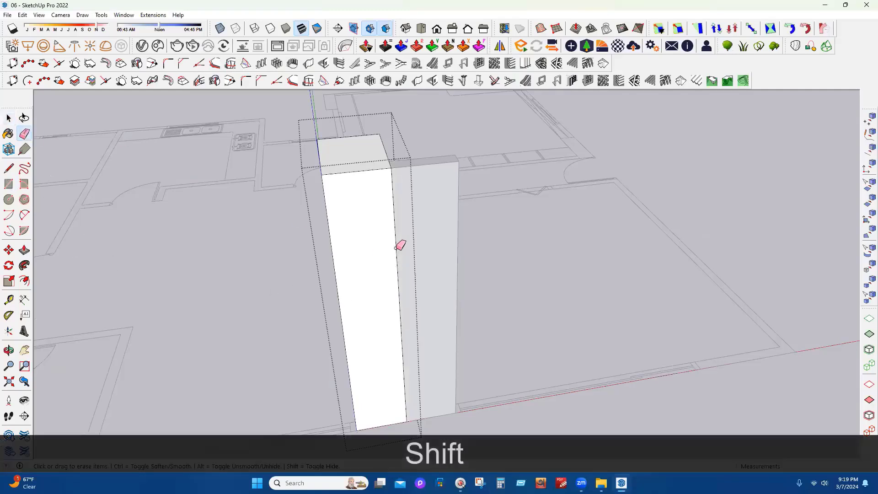
pyautogui.keyDown('shift'); pyautogui.moveTo(401, 250); pyautogui.dragTo(397, 245); pyautogui.keyUp('shift')
pyautogui.hotkey('ctrl', 'z')
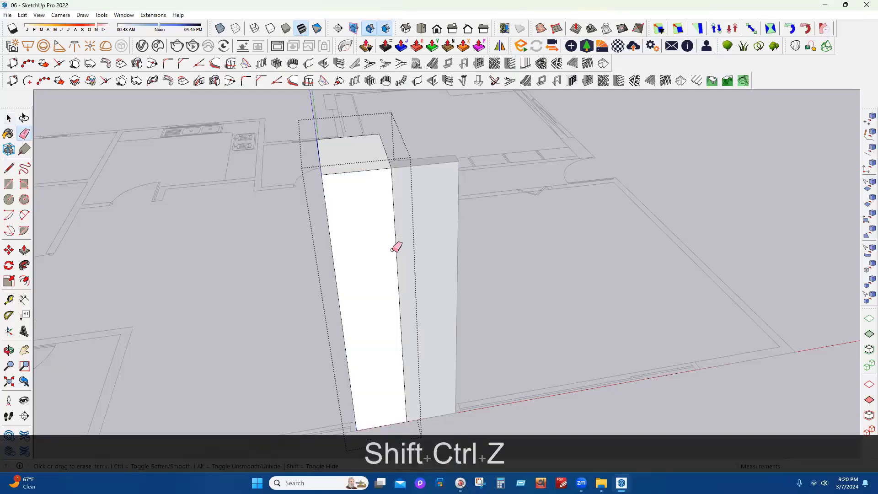
pyautogui.keyDown('shift'); pyautogui.click(401, 243); pyautogui.keyUp('shift')
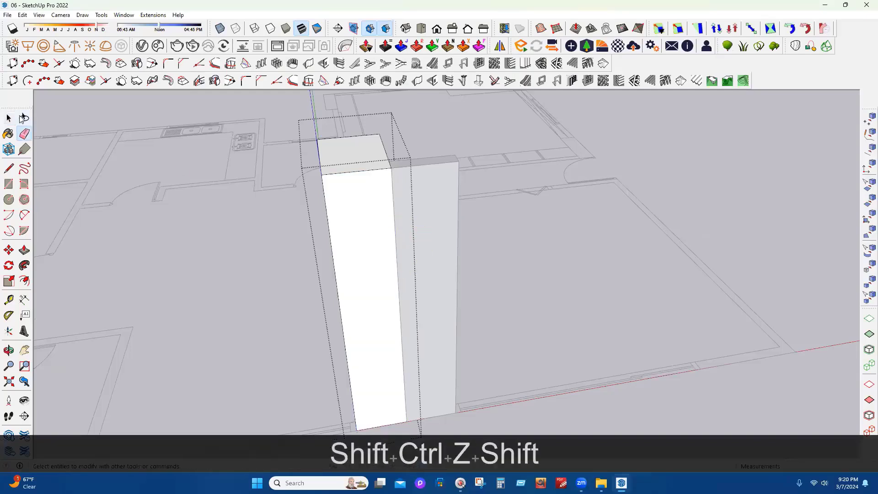
# Open the wall segment's group, hide its vertical edge along the seam with the column using the Eraser, and leave the group
pyautogui.click(9, 118)
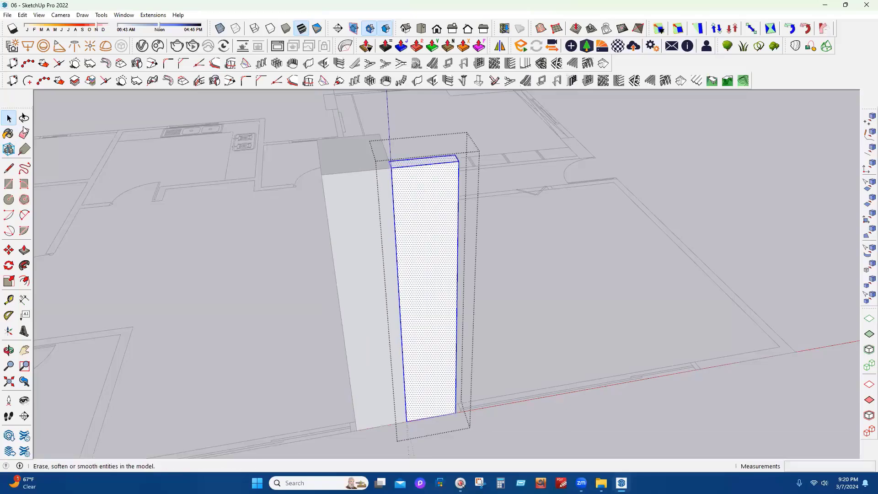
pyautogui.click(24, 133)
pyautogui.keyDown('shift'); pyautogui.click(392, 239); pyautogui.keyUp('shift')
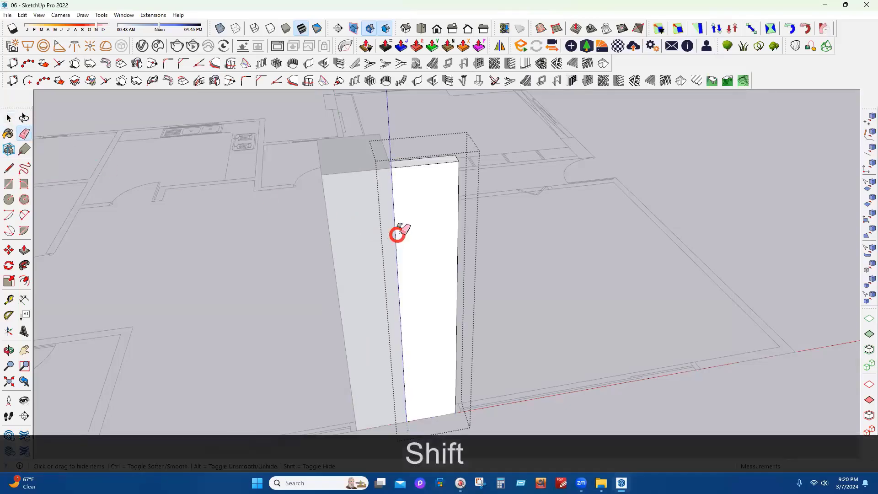
pyautogui.click(9, 118)
pyautogui.press('Escape')
pyautogui.press('Escape')
pyautogui.press('Escape')
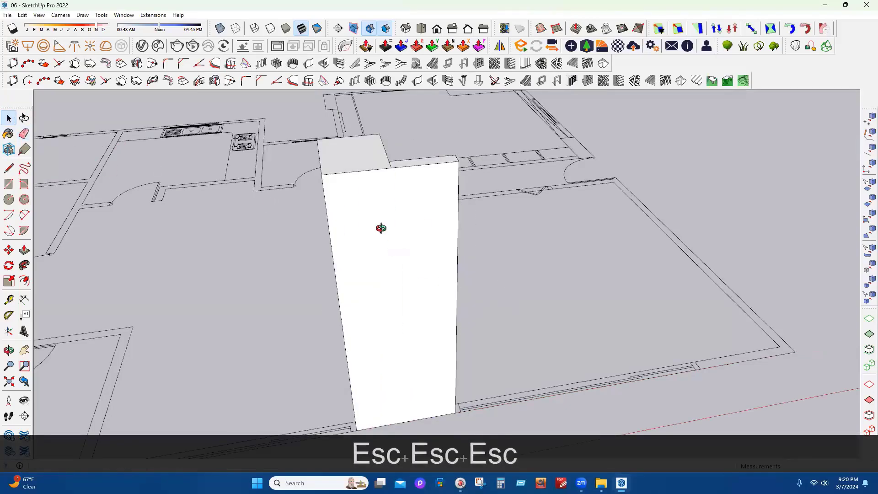
# Inspect the column-and-wall block along its hidden seam and compare it with the original house model
pyautogui.moveTo(382, 229); pyautogui.dragTo(435, 222, button='middle')
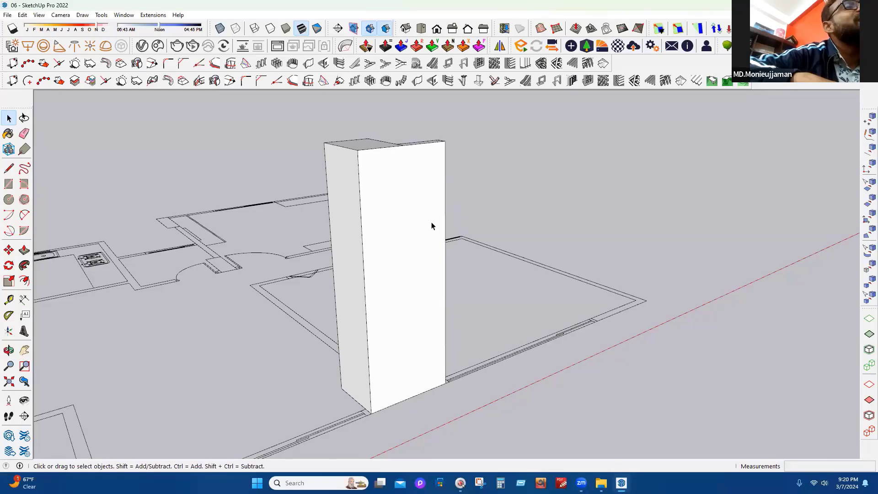
pyautogui.scroll(-5, 432, 223)
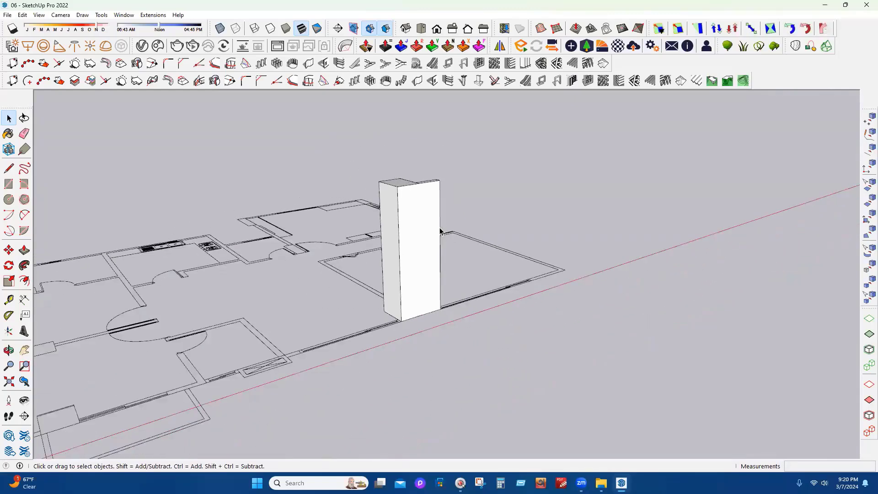
pyautogui.scroll(-6, 439, 228)
pyautogui.moveTo(437, 226); pyautogui.dragTo(427, 263, button='middle')
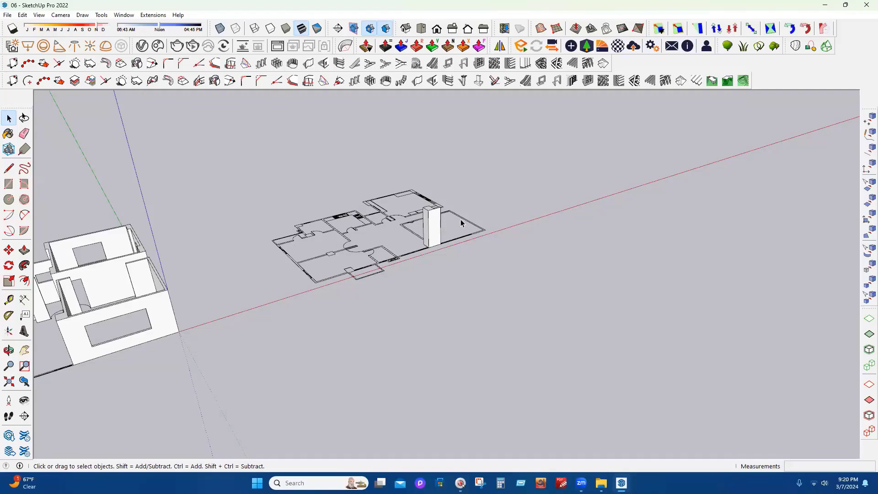
pyautogui.scroll(-4, 478, 225)
pyautogui.scroll(2, 123, 315)
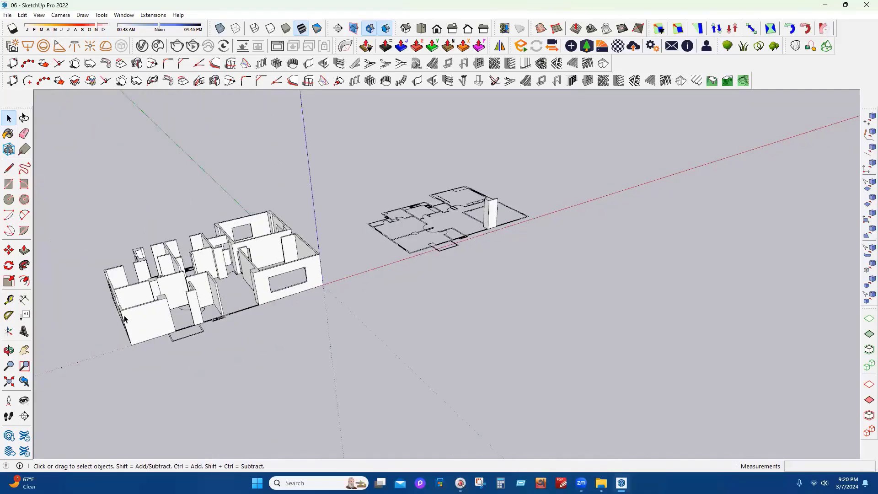
pyautogui.scroll(1, 134, 309)
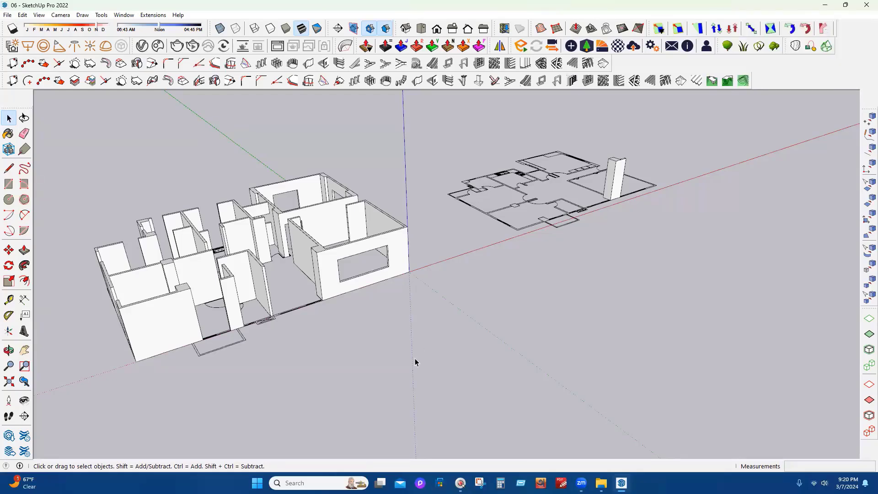
pyautogui.scroll(-2, 416, 360)
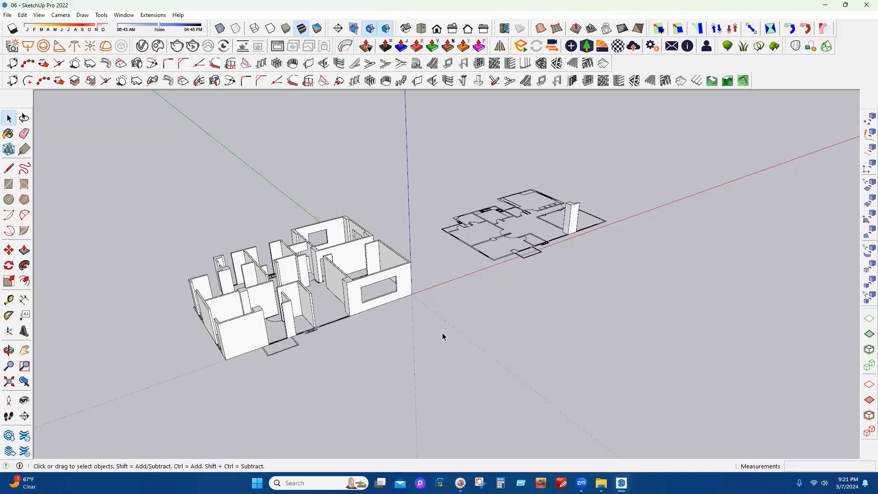
pyautogui.scroll(3, 105, 333)
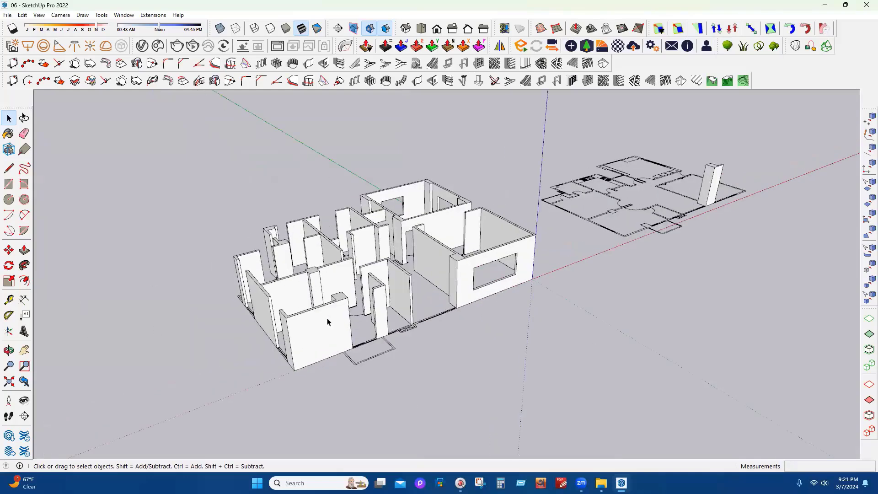
# Examine the original house model's walls, columns and window openings from several sides
pyautogui.scroll(8, 293, 304)
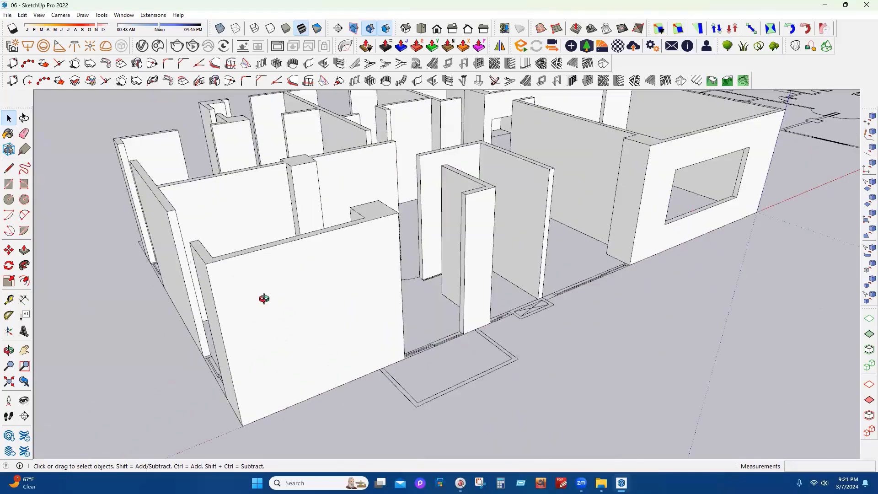
pyautogui.moveTo(264, 299); pyautogui.dragTo(585, 343, button='middle')
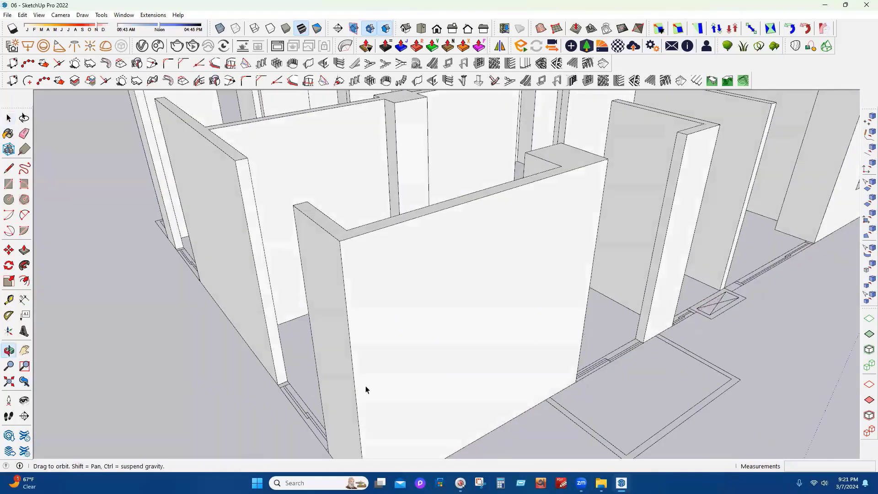
pyautogui.scroll(-10, 504, 342)
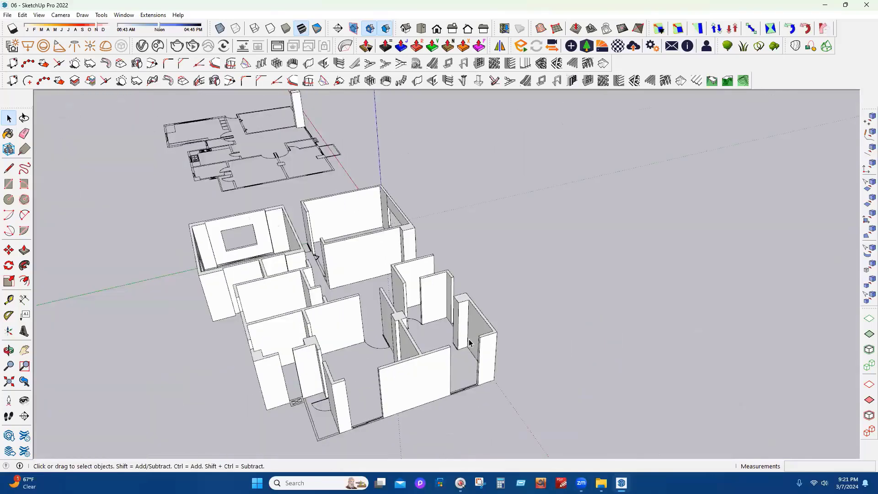
pyautogui.scroll(10, 468, 350)
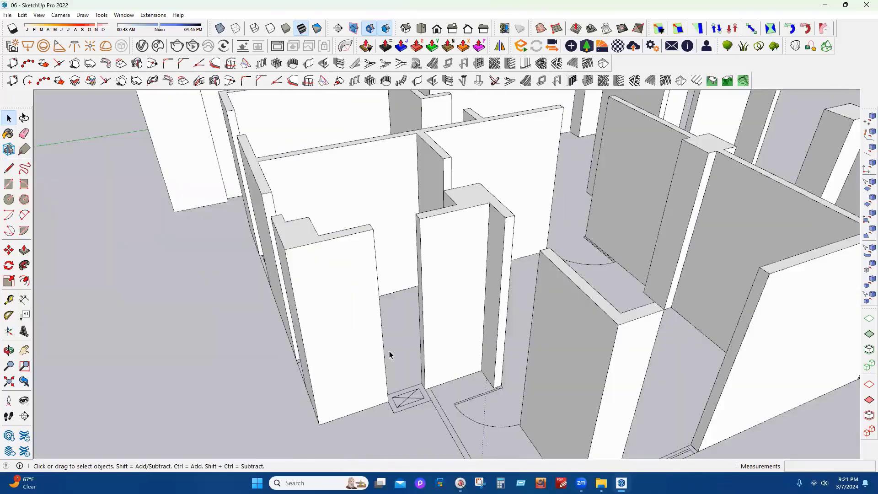
pyautogui.scroll(-6, 390, 352)
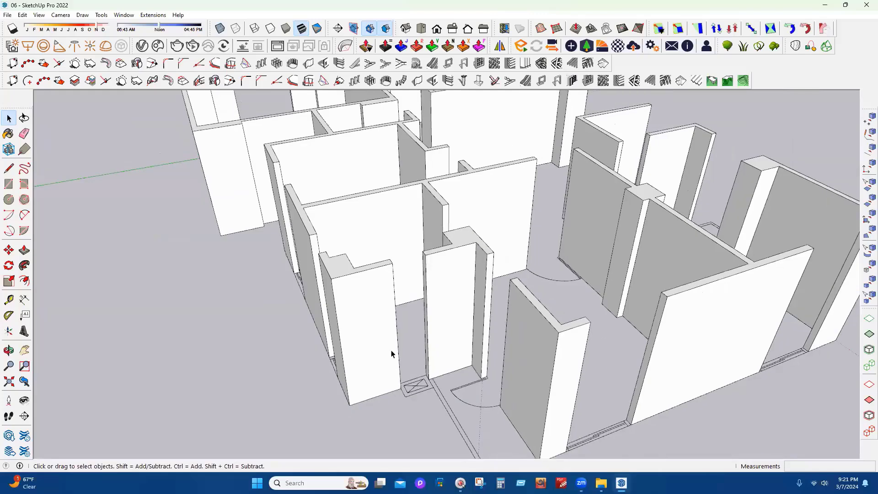
pyautogui.scroll(-2, 395, 352)
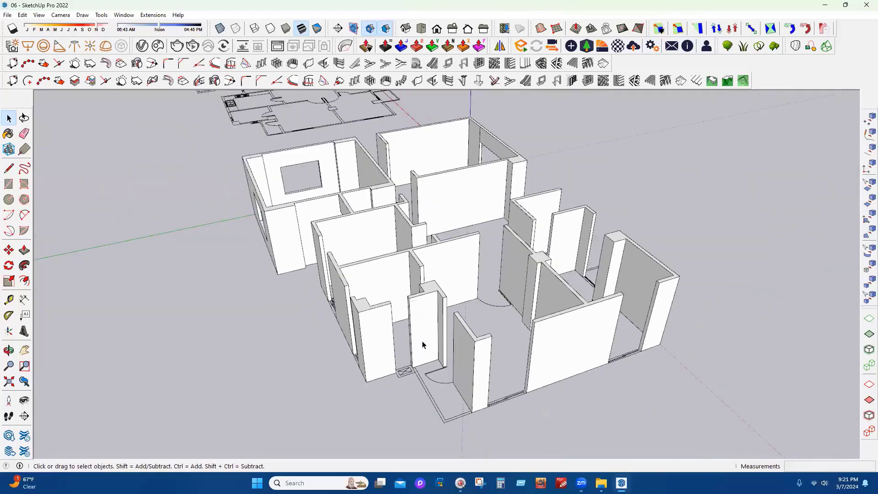
pyautogui.moveTo(368, 360); pyautogui.dragTo(375, 364, button='middle')
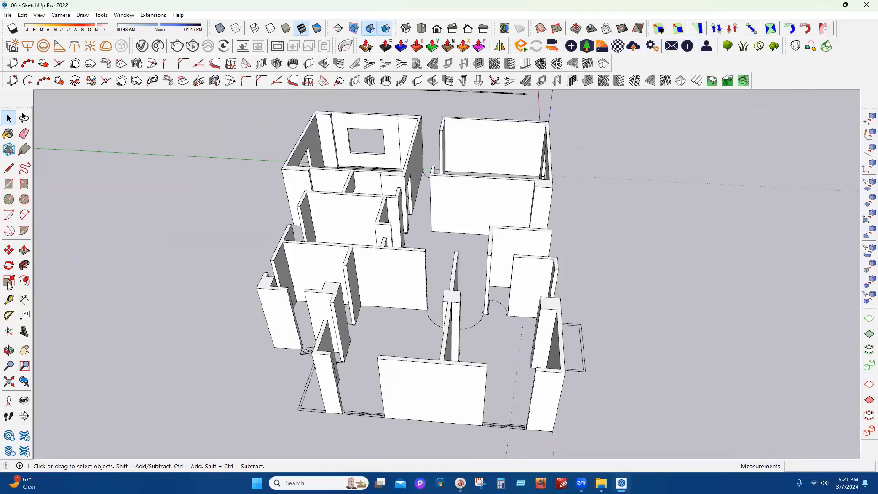
pyautogui.moveTo(364, 263)
pyautogui.mouseDown(button='middle')
pyautogui.moveTo(451, 255)
pyautogui.moveTo(398, 257)
pyautogui.moveTo(487, 217)
pyautogui.moveTo(499, 235)
pyautogui.moveTo(392, 243)
pyautogui.moveTo(465, 209)
pyautogui.mouseUp(button='middle')
pyautogui.scroll(3, 488, 215)
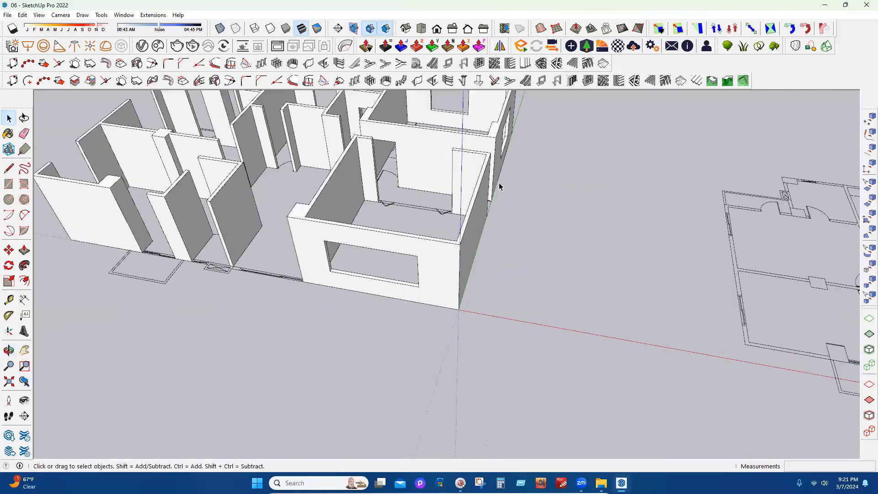
pyautogui.moveTo(500, 185); pyautogui.dragTo(490, 319, button='middle')
pyautogui.scroll(-4, 480, 336)
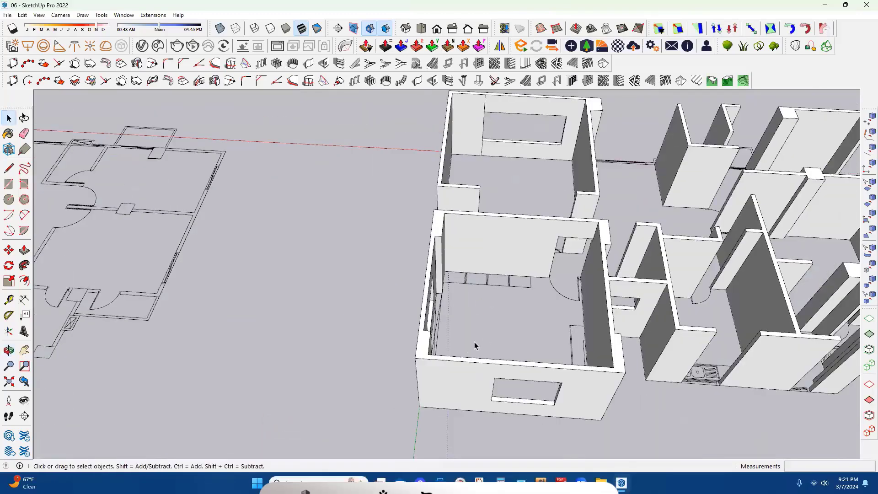
# Open the house group and draw a vertical line about 9' 6" long across the outer window wall's face, from bottom to top edge beside the opening
pyautogui.scroll(2, 448, 341)
pyautogui.scroll(3, 398, 347)
pyautogui.moveTo(399, 347); pyautogui.dragTo(402, 349, button='middle')
pyautogui.doubleClick(446, 348)
pyautogui.press('l')
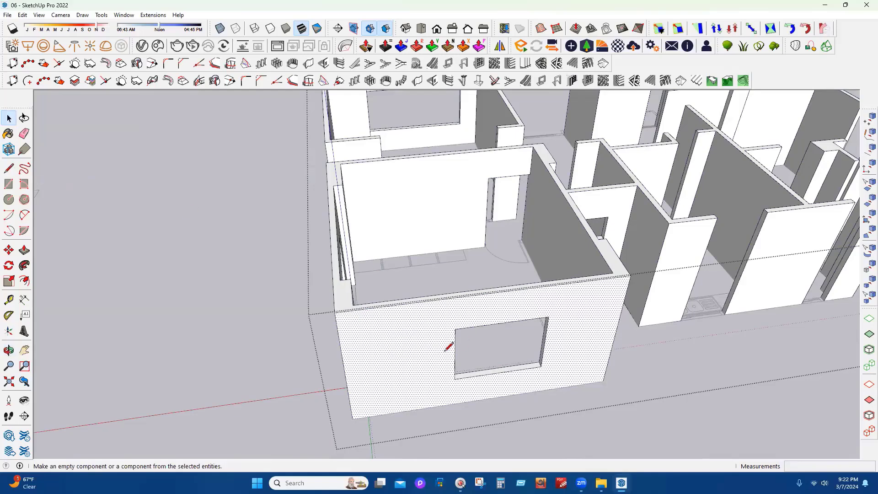
pyautogui.click(419, 408)
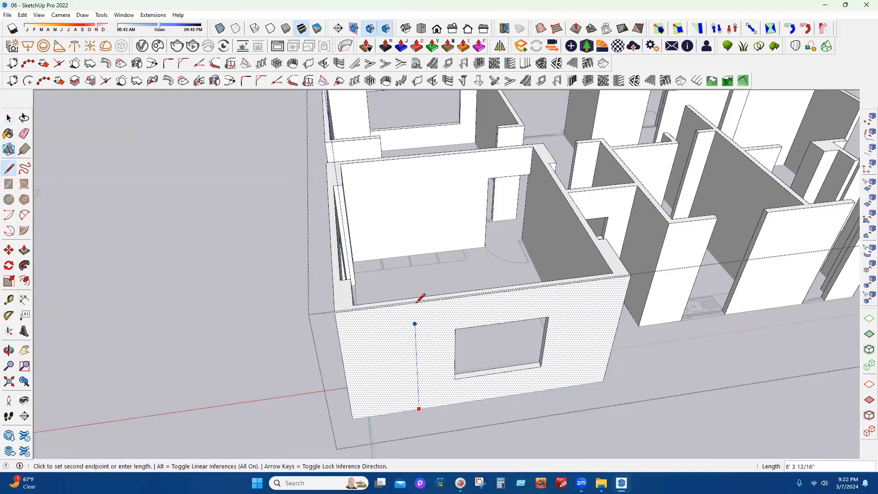
pyautogui.click(415, 302)
pyautogui.press('Escape')
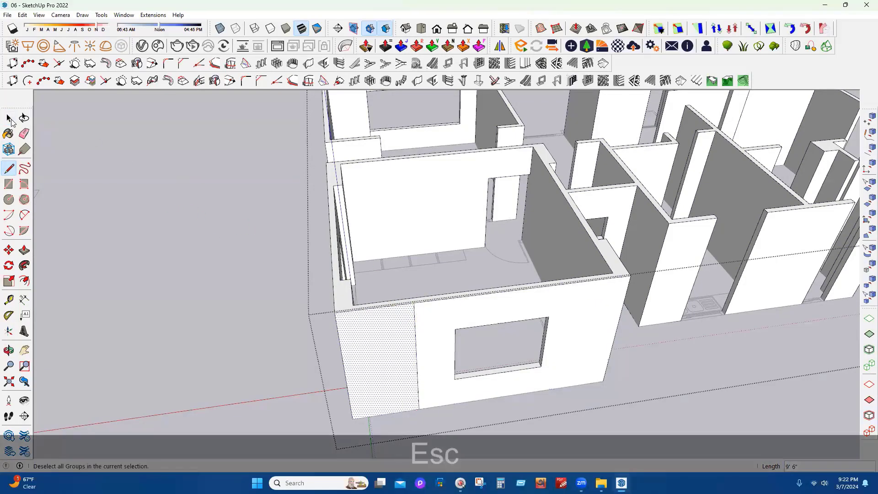
# Open the house group and Push/Pull the narrow face between the vertical line and the outer window wall's corner by 0.1"
pyautogui.moveTo(402, 369); pyautogui.dragTo(468, 298, button='middle')
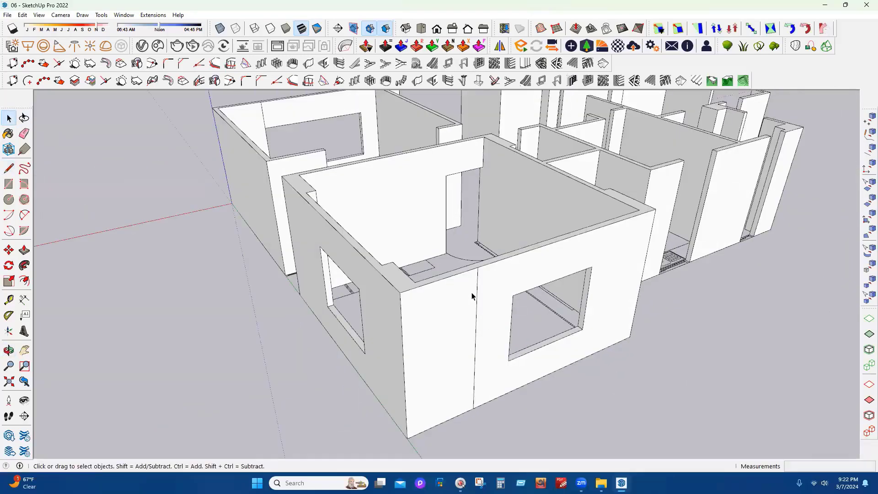
pyautogui.doubleClick(458, 319)
pyautogui.click(24, 133)
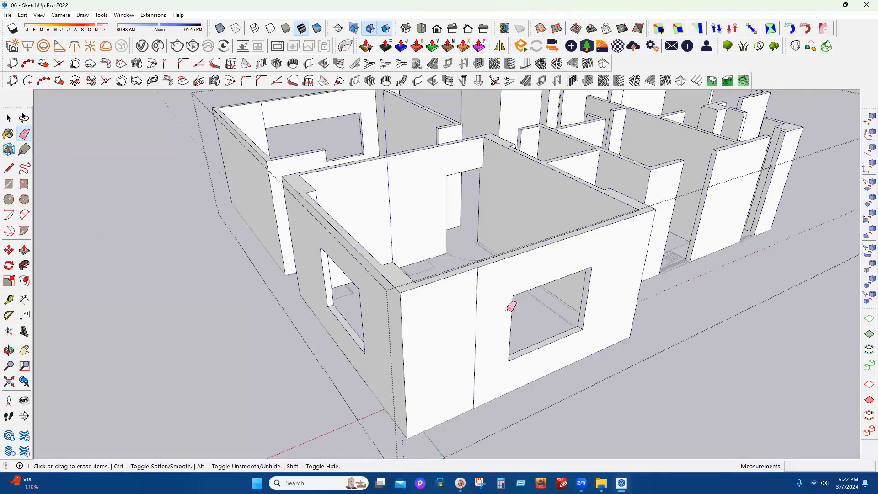
pyautogui.click(8, 118)
pyautogui.scroll(3, 487, 269)
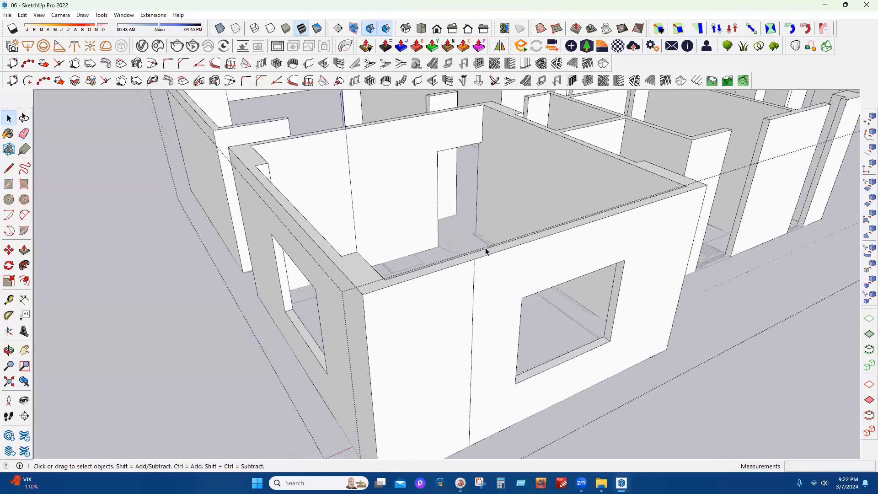
pyautogui.scroll(2, 486, 249)
pyautogui.scroll(3, 366, 284)
pyautogui.scroll(-2, 356, 289)
pyautogui.click(350, 280)
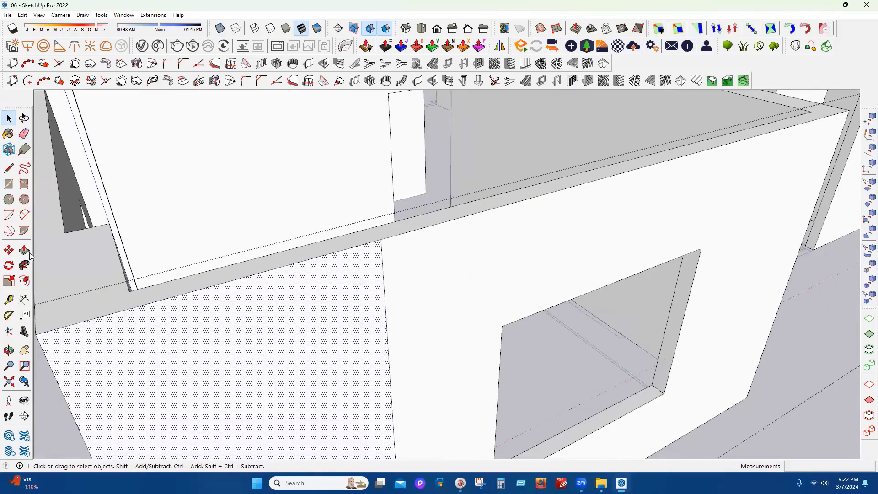
pyautogui.click(24, 250)
pyautogui.click(259, 338)
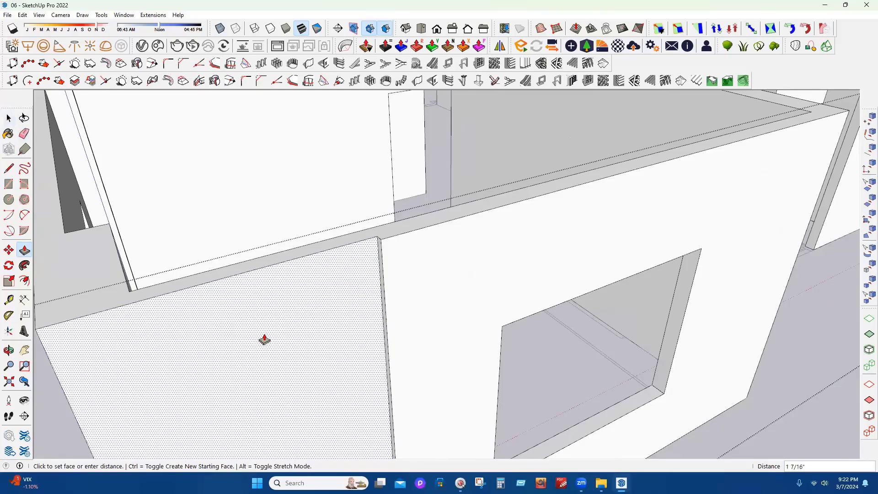
pyautogui.write('.1')
pyautogui.press('Return')
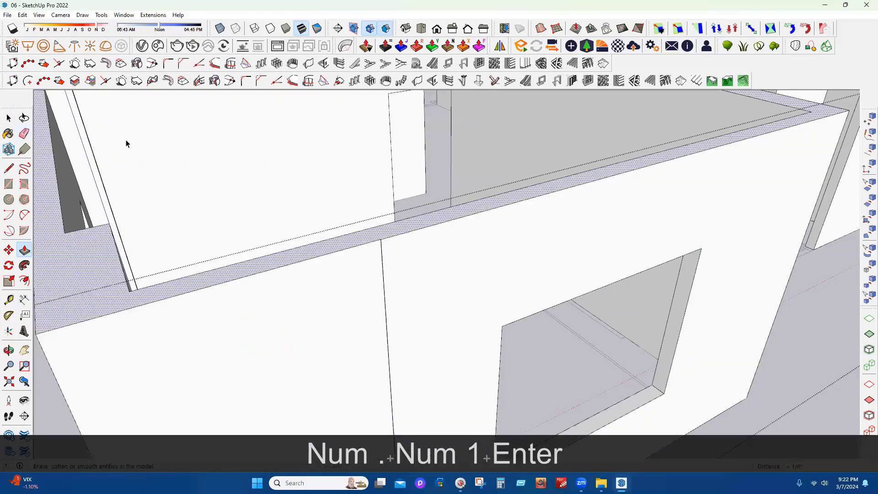
pyautogui.press('Escape')
# Try to erase the vertical line on the window wall from outside the house group, and undo the erasure
pyautogui.scroll(-6, 392, 245)
pyautogui.moveTo(476, 210); pyautogui.dragTo(301, 224, button='middle')
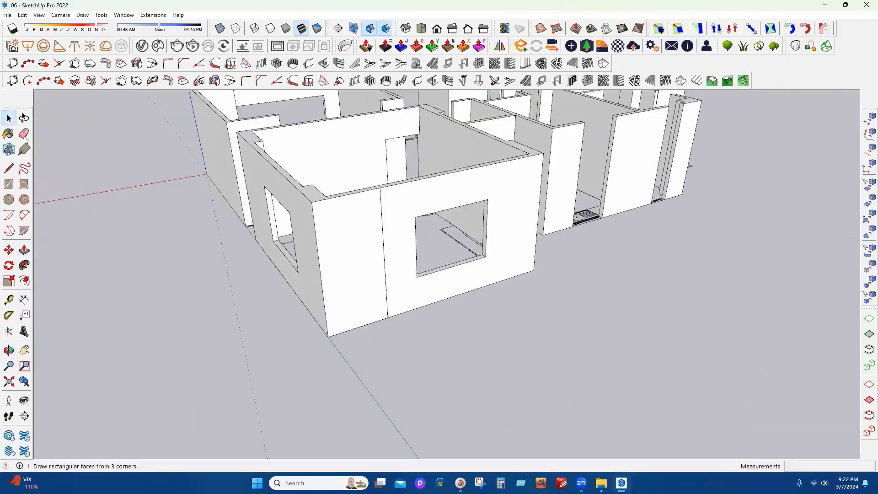
pyautogui.press('e')
pyautogui.click(387, 221)
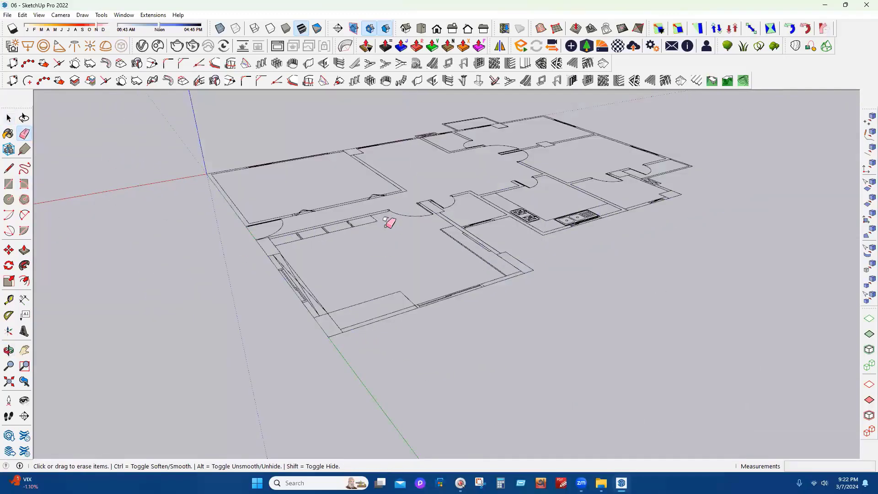
pyautogui.hotkey('ctrl', 'z')
# Open the house group, try to erase the vertical line on the window wall, and undo the erasure
pyautogui.click(8, 118)
pyautogui.click(358, 241)
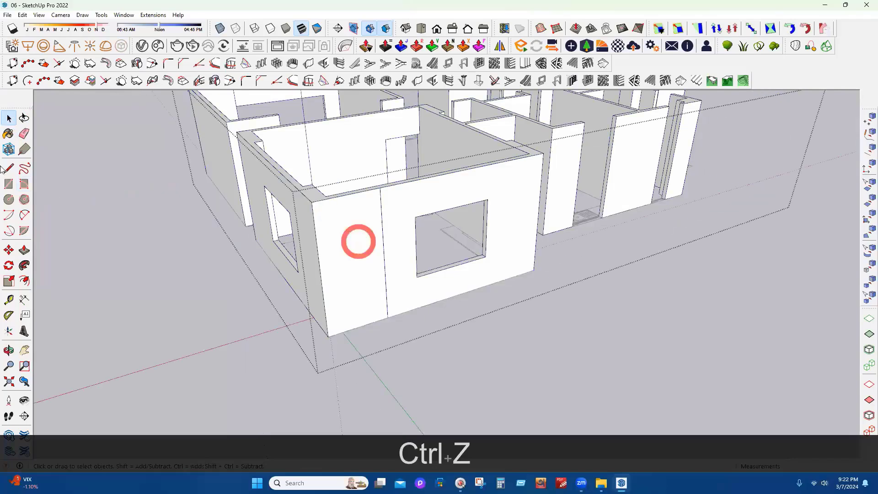
pyautogui.press('e')
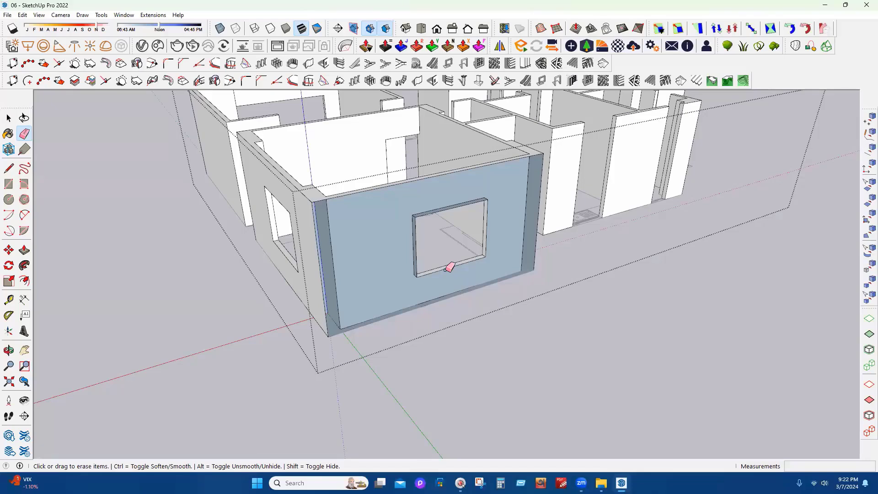
pyautogui.scroll(3, 399, 199)
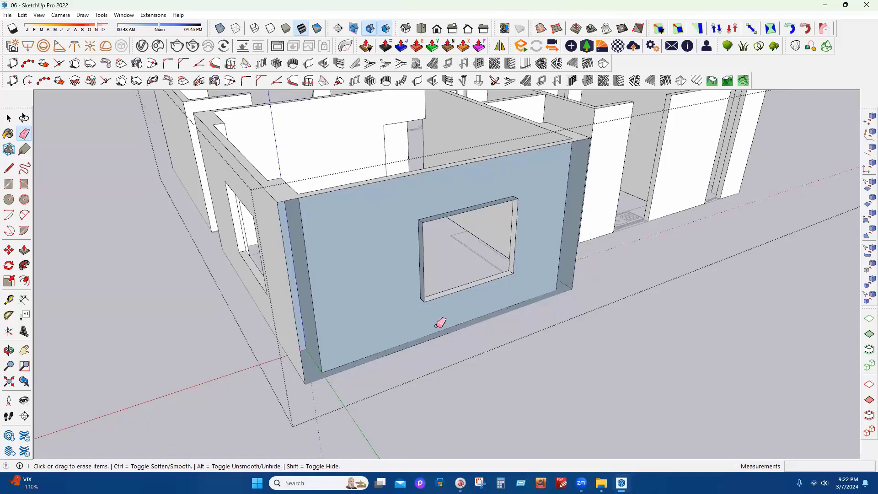
pyautogui.press('ctrl')
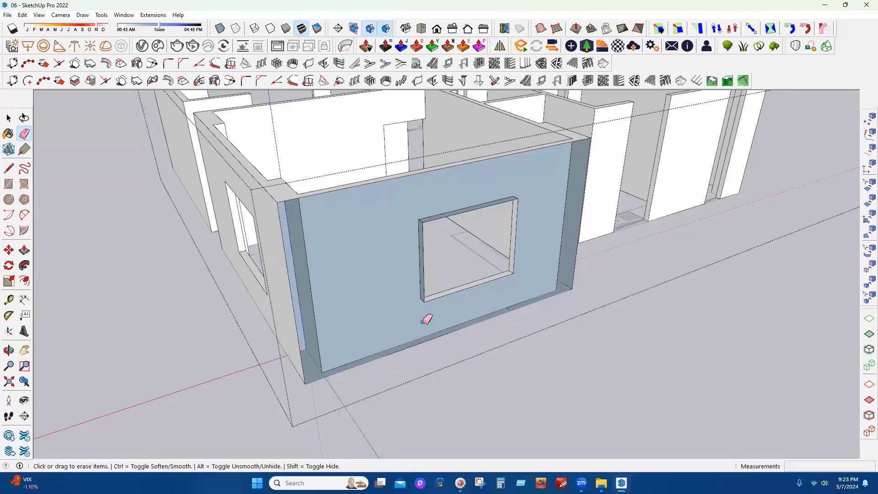
pyautogui.click(8, 118)
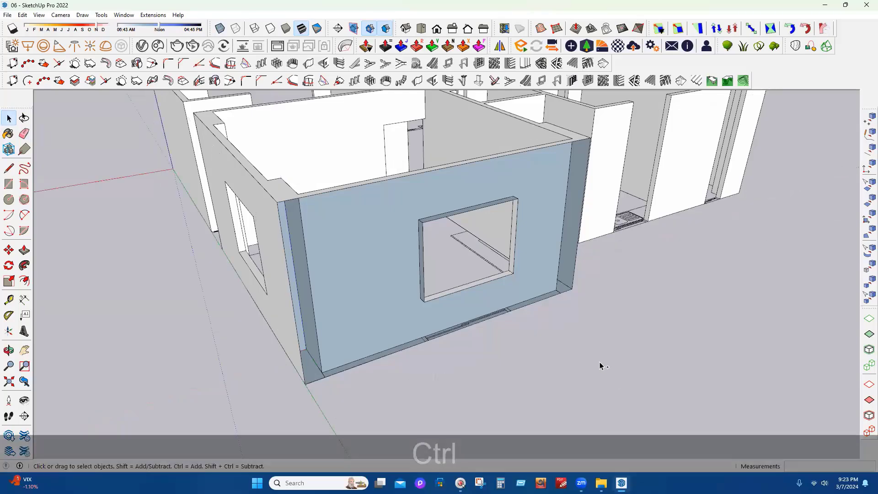
pyautogui.hotkey('ctrl', 'z')
pyautogui.hotkey('ctrl', 'z')
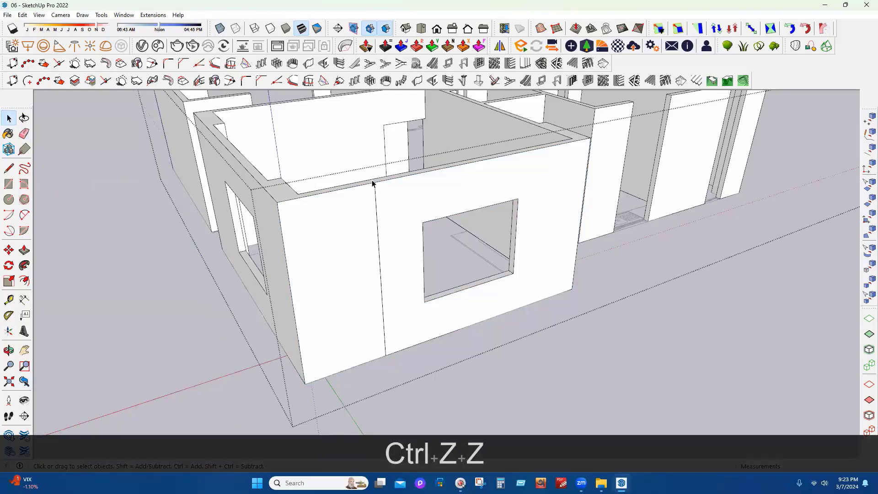
# Examine the slight offset between the two wall faces along the vertical line up close from several angles
pyautogui.scroll(3, 375, 185)
pyautogui.scroll(6, 380, 181)
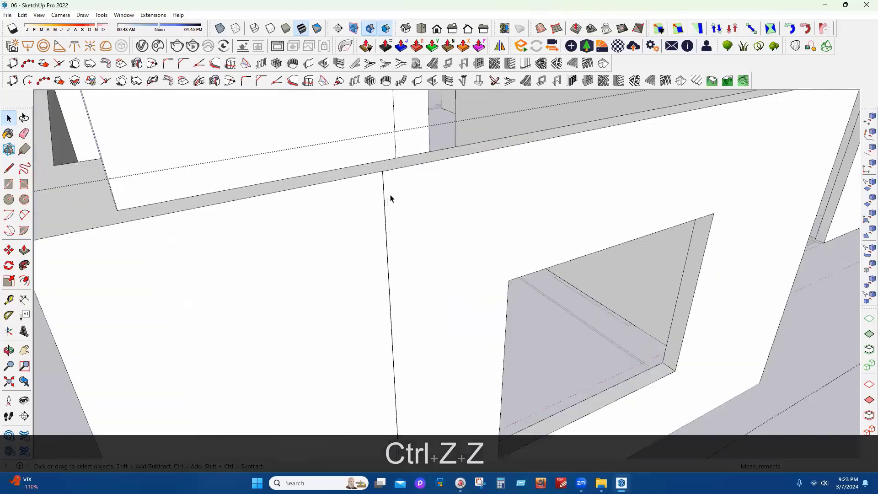
pyautogui.moveTo(441, 237); pyautogui.dragTo(357, 205, button='middle')
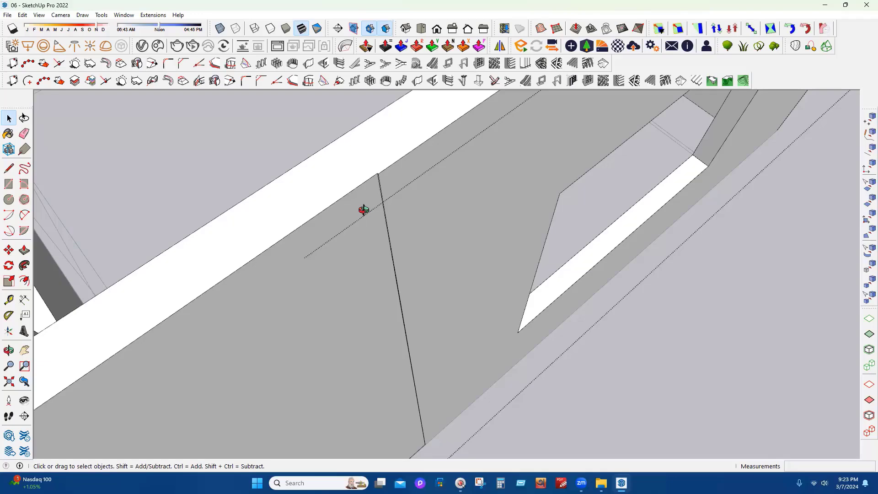
pyautogui.click(361, 209)
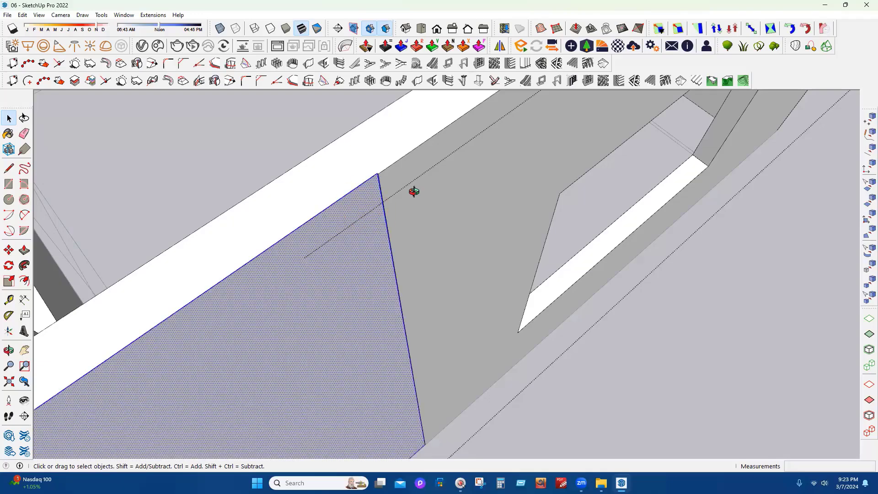
pyautogui.press('Escape')
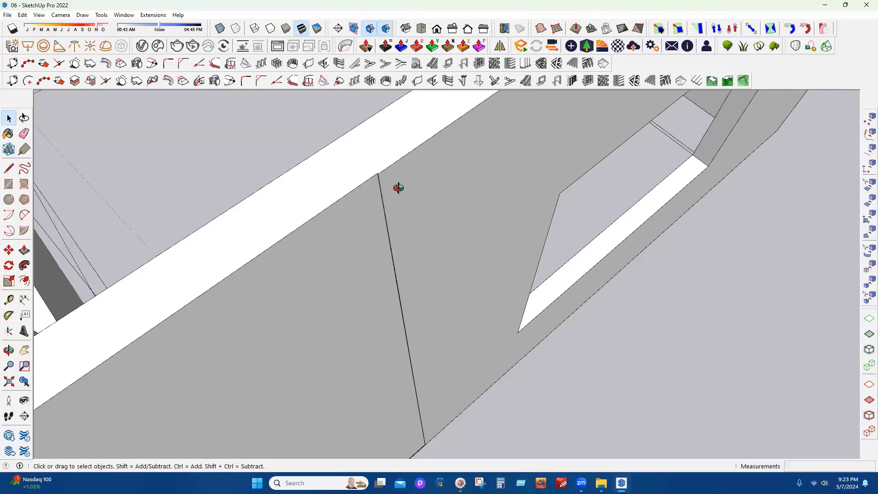
pyautogui.moveTo(420, 200); pyautogui.dragTo(391, 233, button='middle')
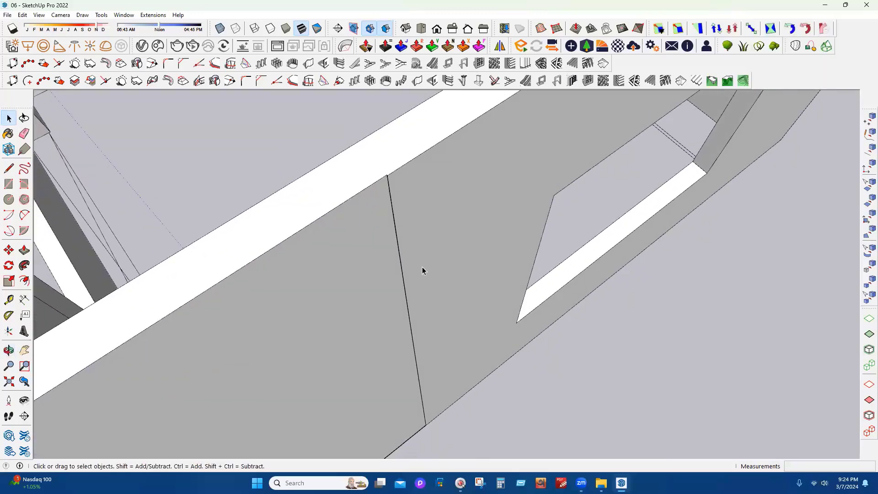
pyautogui.moveTo(358, 203); pyautogui.dragTo(439, 259, button='middle')
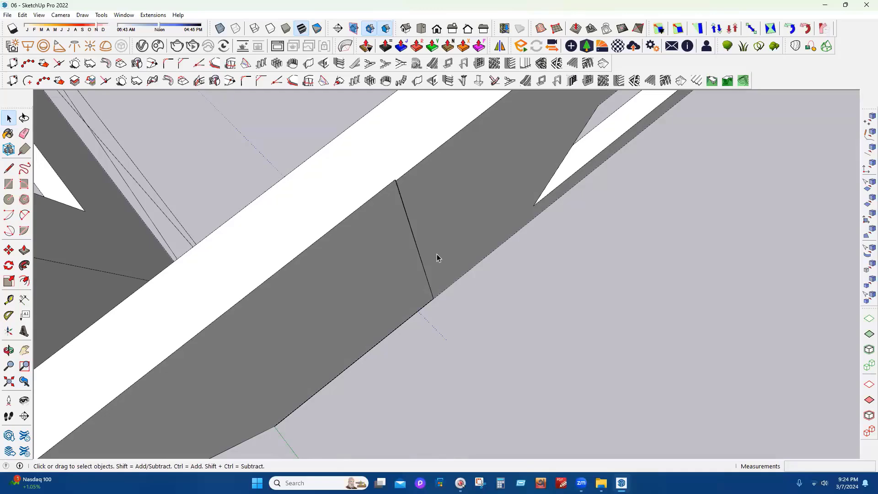
pyautogui.moveTo(408, 196); pyautogui.dragTo(441, 271, button='middle')
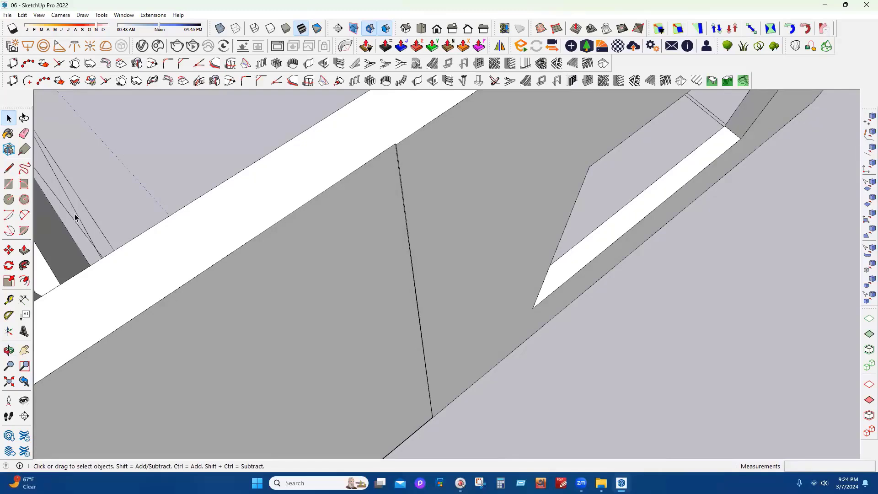
# Open the house group and Push/Pull the offset face flush with the adjoining face around the window
pyautogui.click(24, 250)
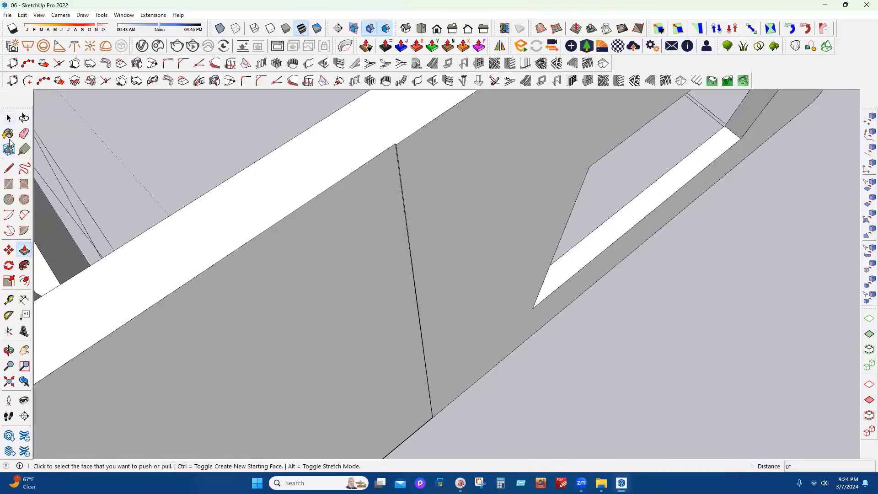
pyautogui.click(9, 118)
pyautogui.click(217, 227)
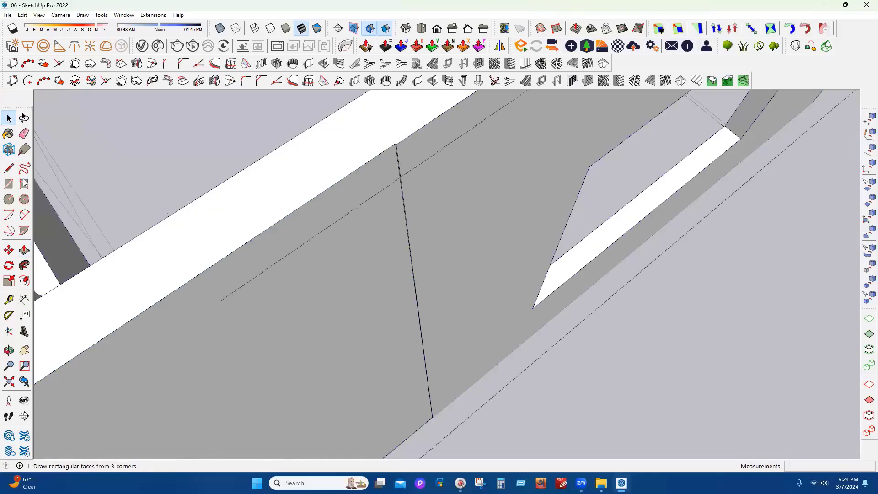
pyautogui.click(25, 250)
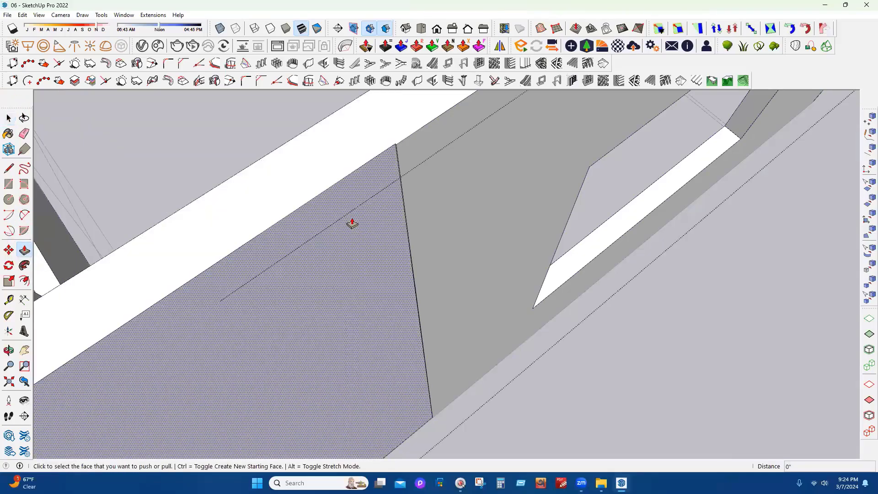
pyautogui.click(354, 215)
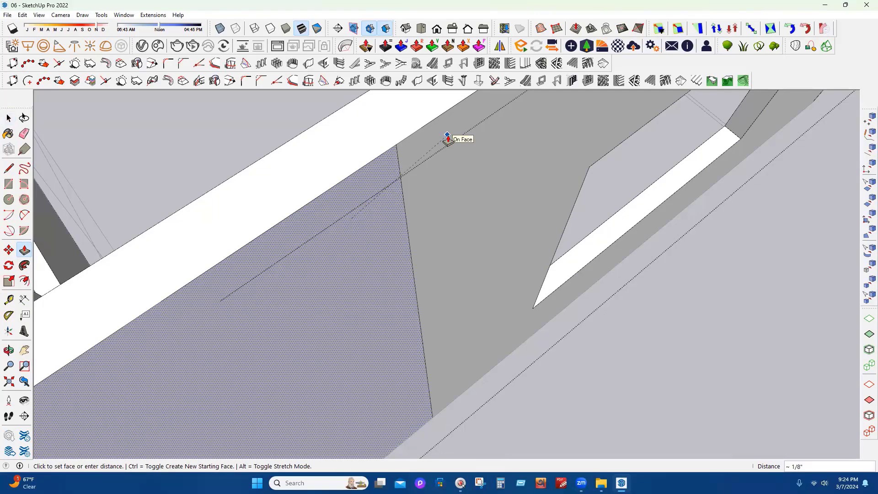
pyautogui.click(447, 137)
# Erase the vertical line between the two flush faces and view the whole window wall
pyautogui.click(25, 133)
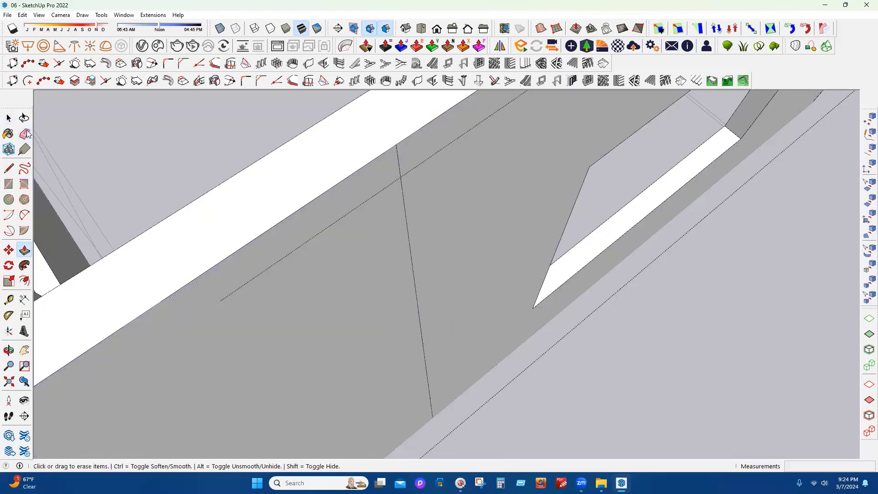
pyautogui.click(404, 202)
pyautogui.moveTo(396, 190)
pyautogui.mouseDown(button='middle')
pyautogui.moveTo(402, 248)
pyautogui.moveTo(343, 284)
pyautogui.moveTo(337, 196)
pyautogui.moveTo(414, 253)
pyautogui.moveTo(625, 254)
pyautogui.mouseUp(button='middle')
pyautogui.scroll(-8, 616, 256)
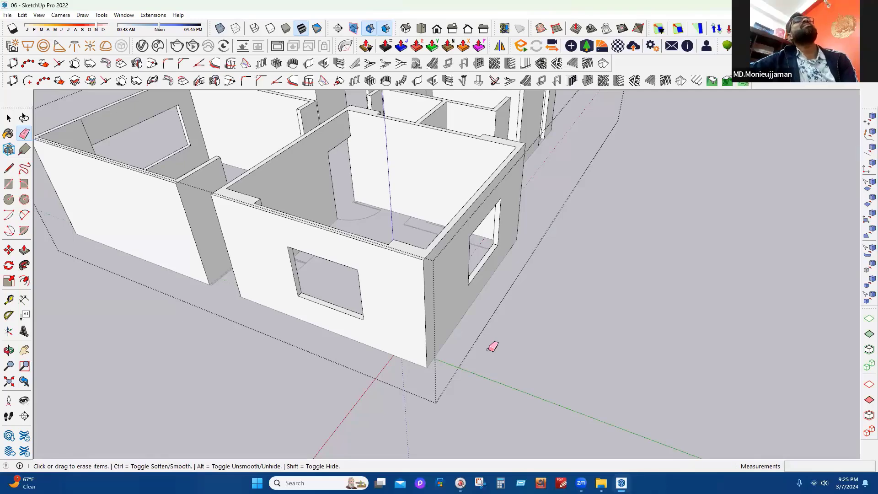
# Undo the erasure of the vertical line and the flush alignment of the wall faces
pyautogui.hotkey('ctrl', 'z')
pyautogui.hotkey('ctrl', 'z')
pyautogui.hotkey('ctrl', 'z')
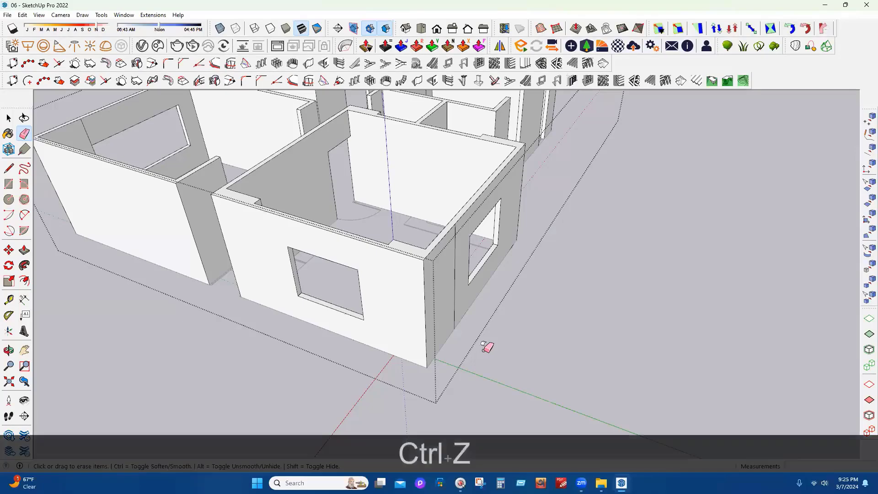
pyautogui.hotkey('ctrl', 'z')
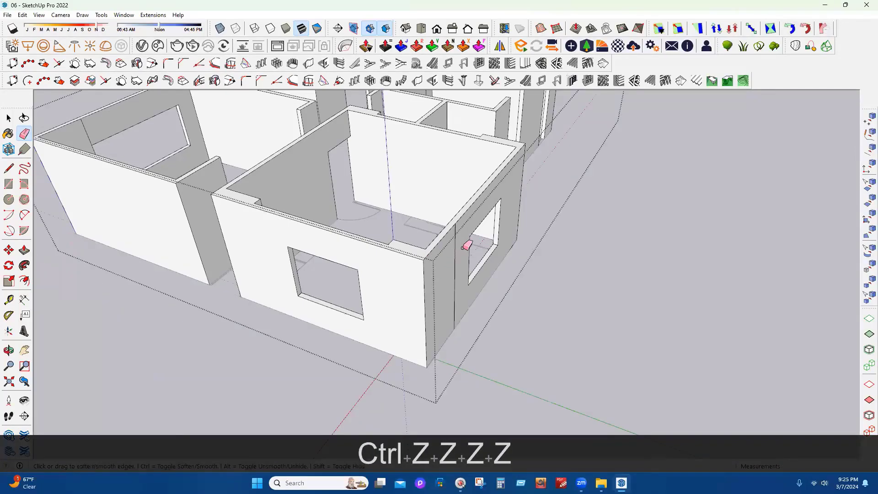
# Redraw the window wall's missing outer face with a corner-to-corner rectangle of about 17' 2" by 9' 6"
pyautogui.moveTo(392, 229)
pyautogui.mouseDown(button='middle')
pyautogui.moveTo(189, 231)
pyautogui.moveTo(235, 190)
pyautogui.moveTo(309, 237)
pyautogui.mouseUp(button='middle')
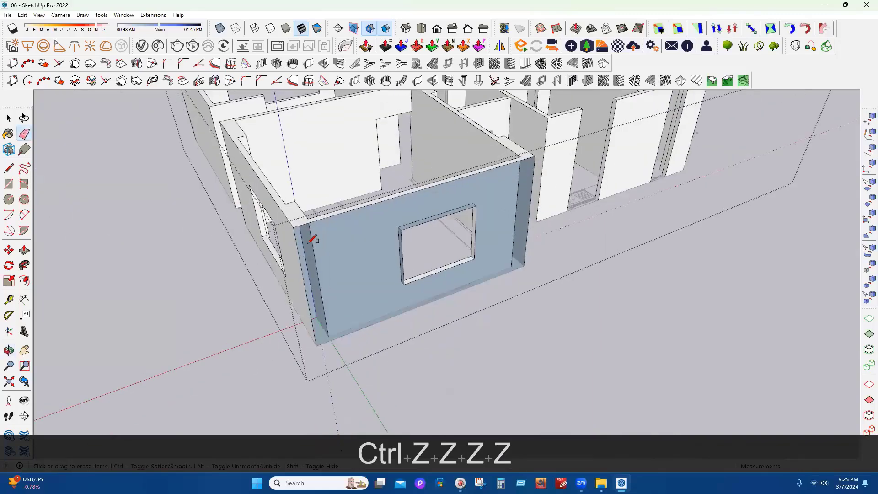
pyautogui.press('r')
pyautogui.click(293, 227)
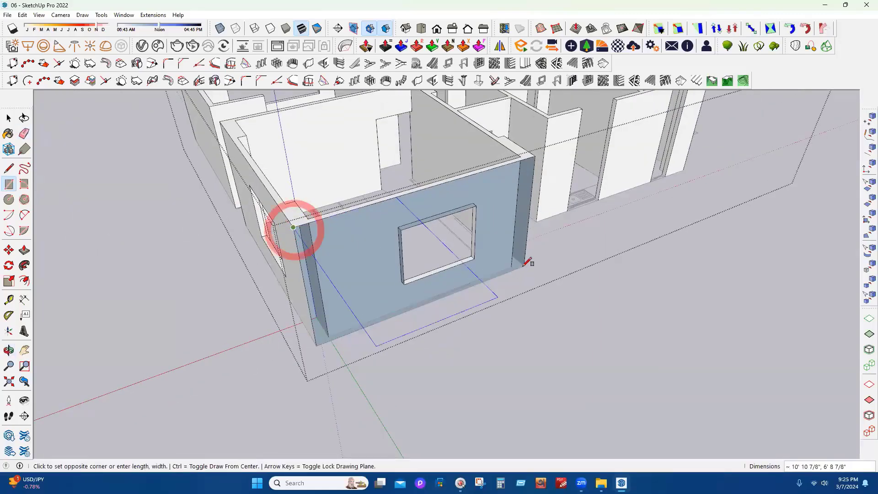
pyautogui.click(524, 266)
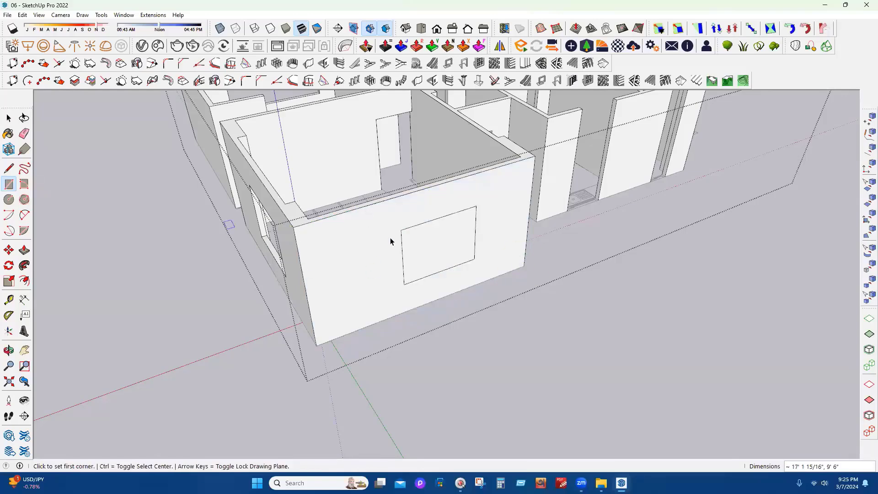
pyautogui.press('space')
# Draw a rectangle over the window outline on the wall's outer face and delete the face inside it
pyautogui.click(8, 184)
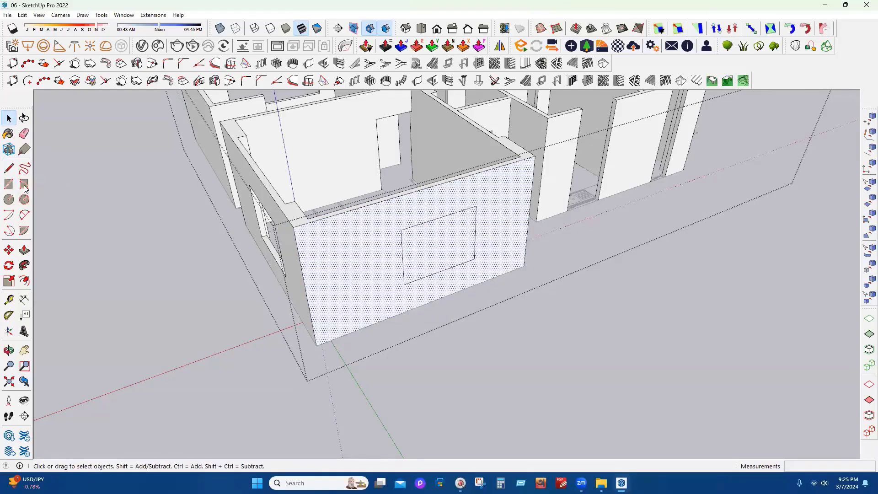
pyautogui.click(401, 230)
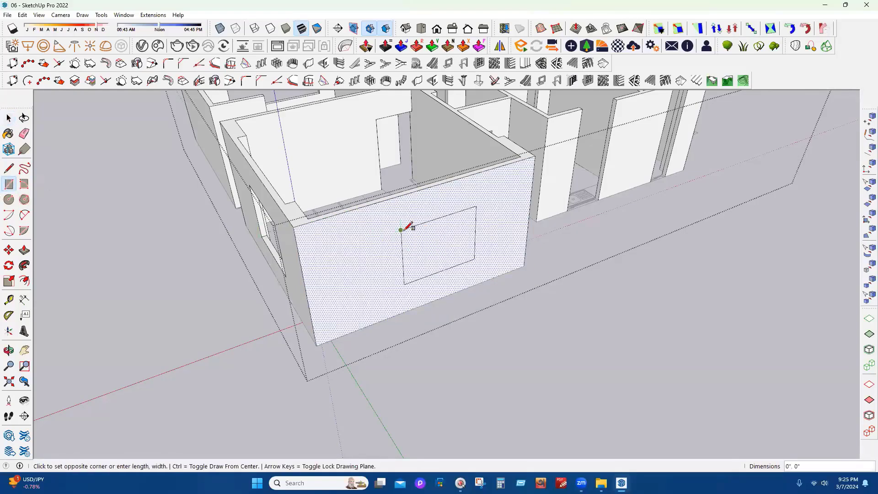
pyautogui.click(477, 257)
pyautogui.press('space')
pyautogui.click(443, 235)
pyautogui.press('Delete')
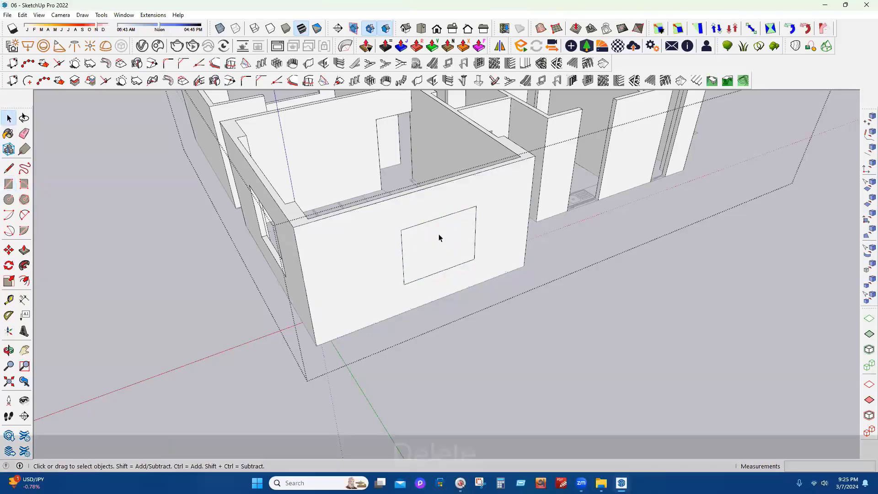
# Undo the window wall's face repair, returning to the wall with the vertical seam beside the window
pyautogui.moveTo(657, 319); pyautogui.dragTo(386, 323, button='middle')
pyautogui.press('Delete')
pyautogui.moveTo(433, 343); pyautogui.dragTo(529, 293, button='middle')
pyautogui.hotkey('ctrl', 'z')
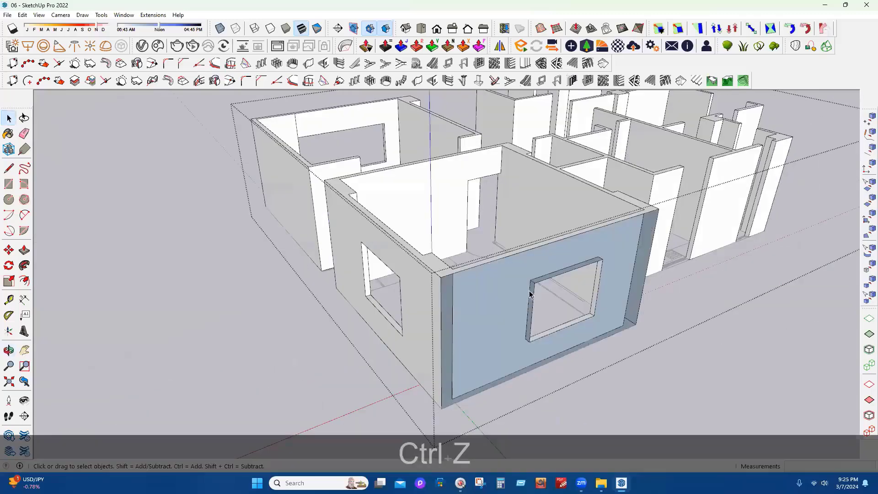
pyautogui.hotkey('ctrl', 'z')
pyautogui.hotkey('ctrl', 'z')
pyautogui.hotkey('ctrl', 'z')
pyautogui.hotkey('ctrl', 'z')
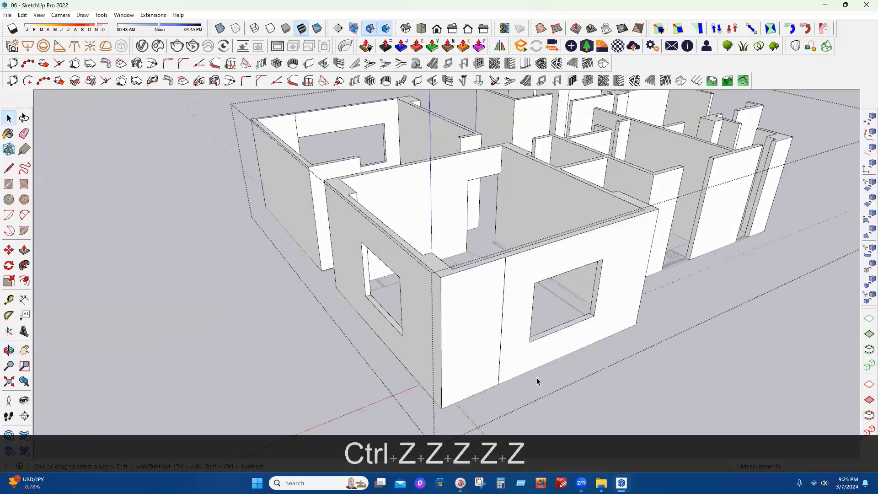
# Push/Pull the window wall's face by about 1/8" flush with the adjoining face and erase the vertical line between them
pyautogui.scroll(6, 433, 202)
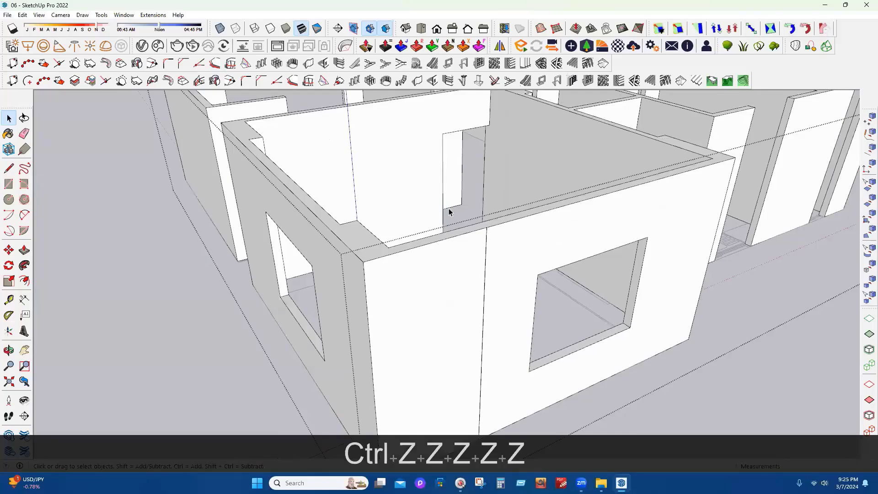
pyautogui.moveTo(448, 212)
pyautogui.mouseDown(button='middle')
pyautogui.moveTo(447, 117)
pyautogui.moveTo(445, 157)
pyautogui.moveTo(427, 143)
pyautogui.moveTo(79, 285)
pyautogui.moveTo(488, 245)
pyautogui.moveTo(457, 210)
pyautogui.mouseUp(button='middle')
pyautogui.scroll(2, 470, 190)
pyautogui.click(22, 247)
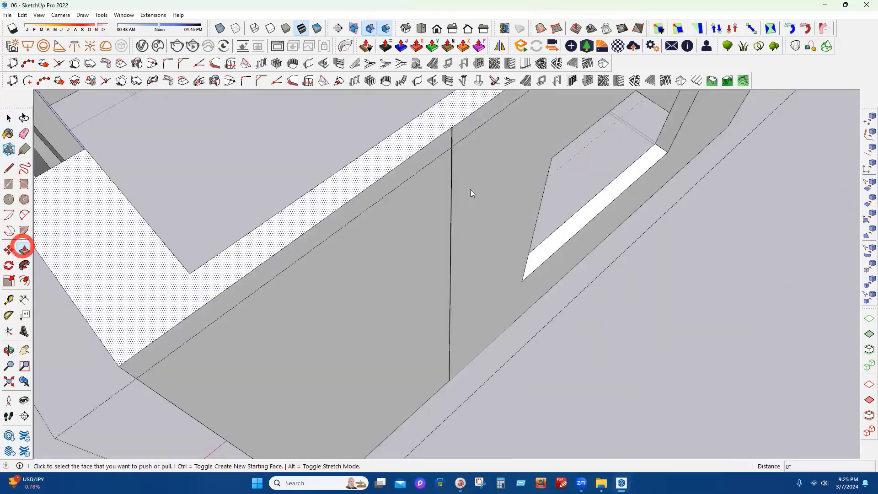
pyautogui.click(470, 190)
pyautogui.click(470, 189)
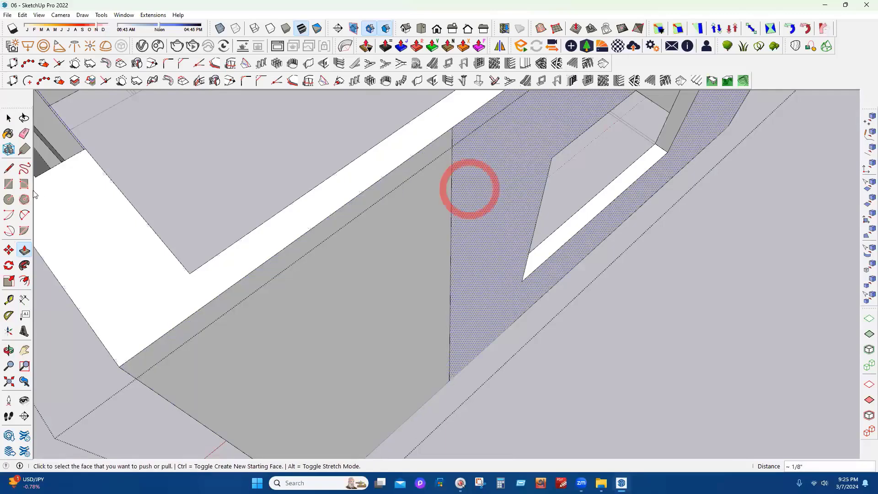
pyautogui.press('e')
pyautogui.moveTo(459, 210)
pyautogui.mouseDown()
pyautogui.moveTo(480, 194)
pyautogui.moveTo(484, 208)
pyautogui.mouseUp()
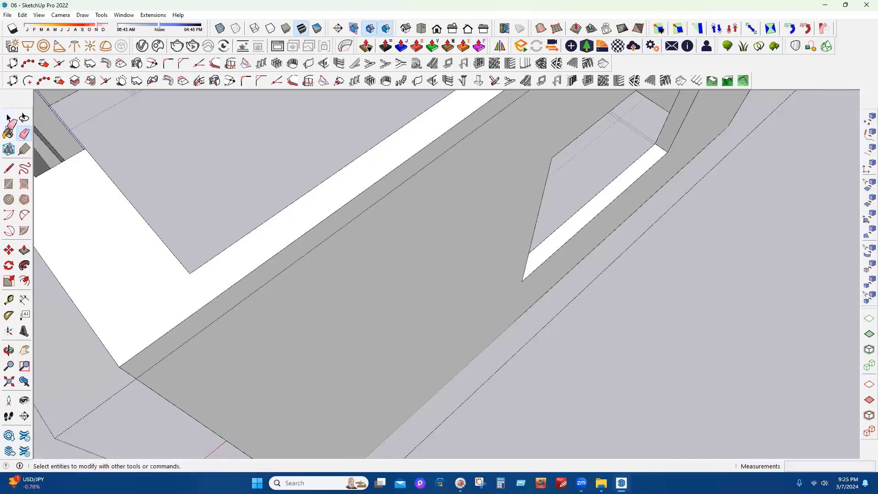
pyautogui.click(8, 118)
pyautogui.press('Escape')
pyautogui.scroll(-2, 375, 336)
pyautogui.scroll(-8, 365, 352)
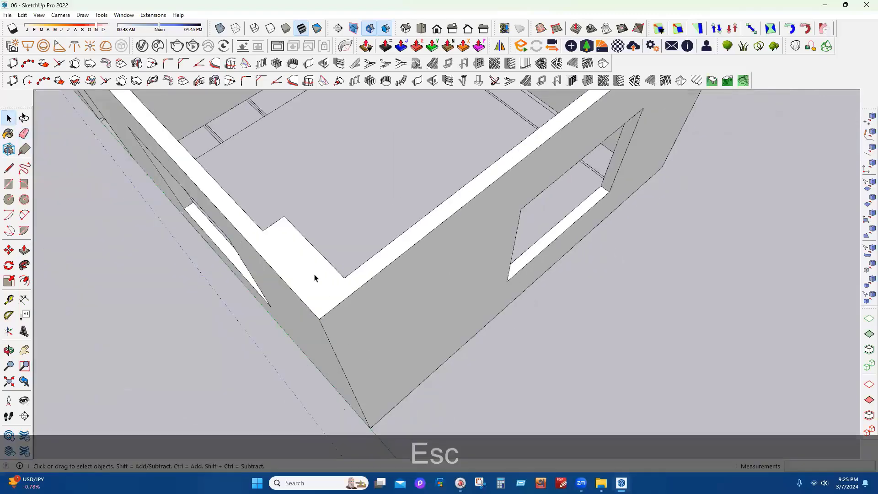
# Try to erase the vertical seam inside the other room's window wall, and undo the erasure
pyautogui.click(24, 133)
pyautogui.scroll(10, 304, 247)
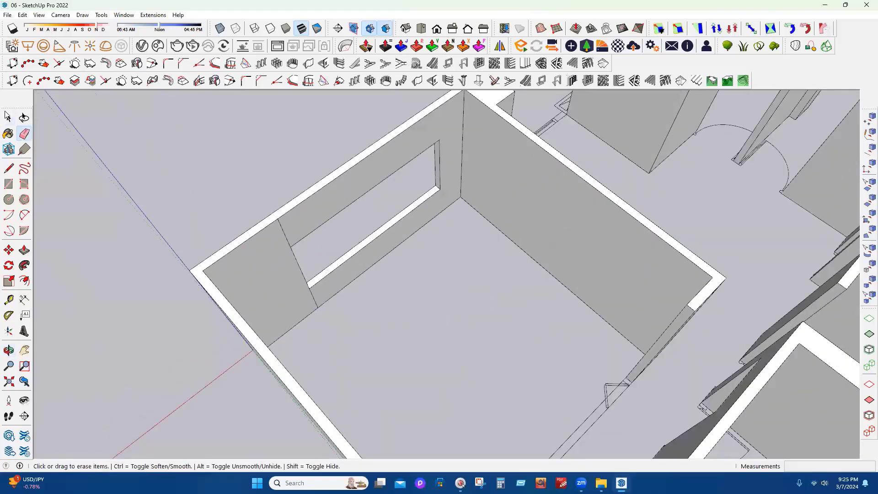
pyautogui.scroll(-5, 291, 227)
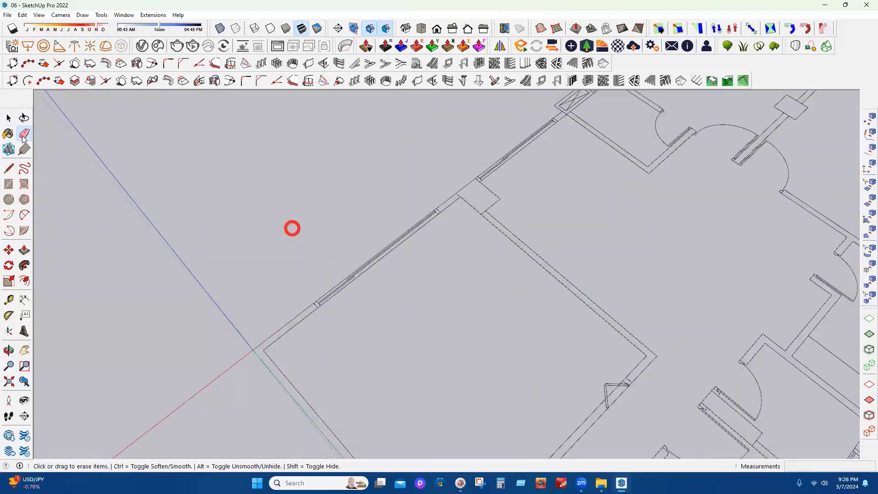
pyautogui.hotkey('ctrl', 'z')
pyautogui.scroll(-2, 337, 280)
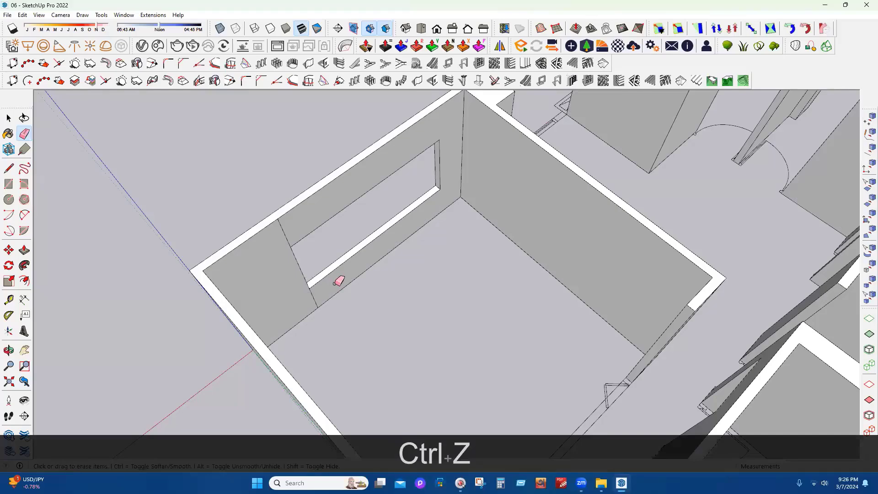
# Erase the vertical seam beside the other room's window within the wall group and save the model
pyautogui.scroll(-3, 308, 333)
pyautogui.scroll(-3, 289, 319)
pyautogui.moveTo(210, 306)
pyautogui.mouseDown(button='middle')
pyautogui.moveTo(365, 339)
pyautogui.moveTo(600, 259)
pyautogui.moveTo(673, 250)
pyautogui.moveTo(645, 262)
pyautogui.mouseUp(button='middle')
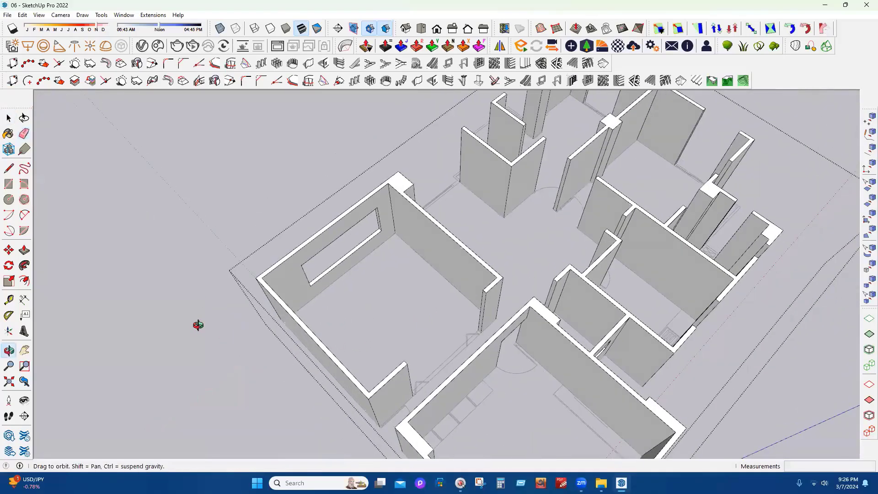
pyautogui.moveTo(198, 326); pyautogui.dragTo(377, 317, button='middle')
pyautogui.click(8, 120)
pyautogui.scroll(-5, 363, 353)
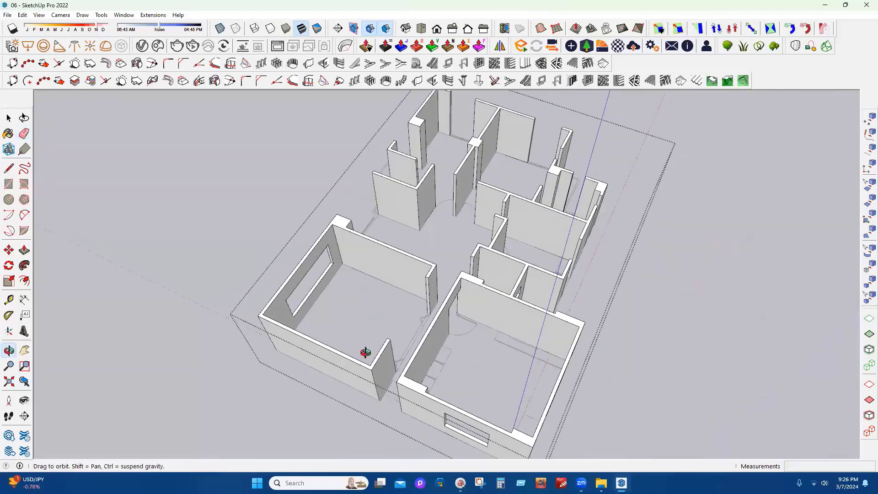
pyautogui.moveTo(362, 352); pyautogui.dragTo(394, 291, button='middle')
pyautogui.press('Escape')
pyautogui.press('Escape')
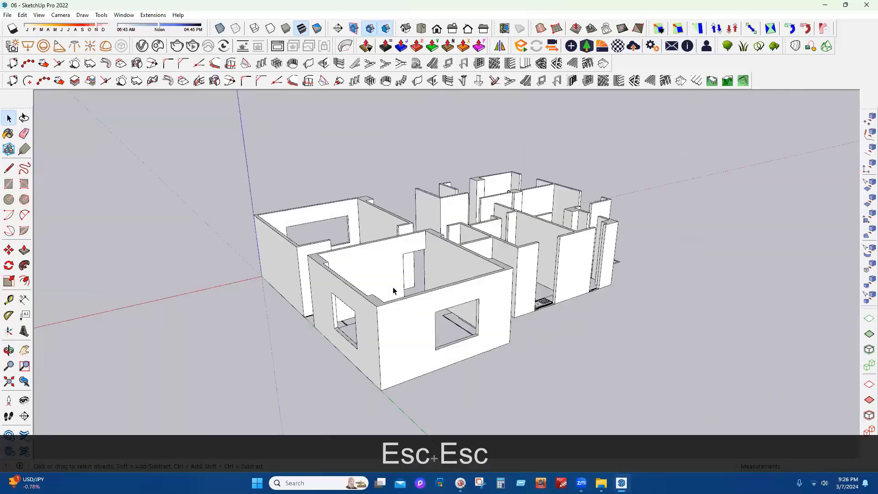
pyautogui.hotkey('ctrl', 's')
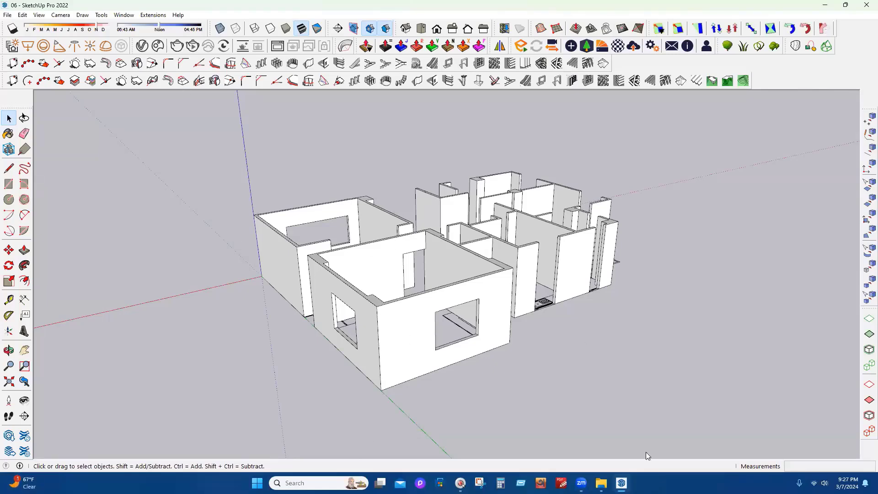
# Delete the spare floor plan copy lying beside the house
pyautogui.moveTo(649, 419); pyautogui.dragTo(772, 411, button='middle')
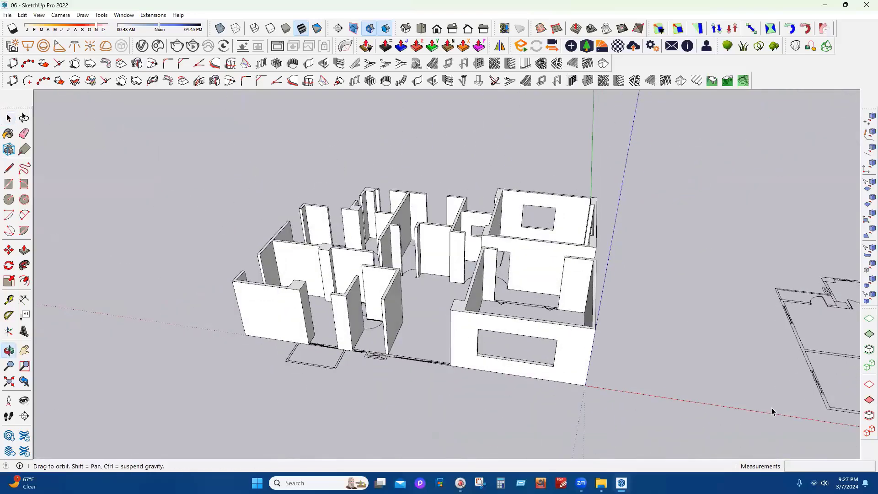
pyautogui.scroll(-2, 349, 308)
pyautogui.scroll(-2, 409, 323)
pyautogui.click(785, 357)
pyautogui.press('Delete')
pyautogui.moveTo(784, 357); pyautogui.dragTo(415, 364, button='middle')
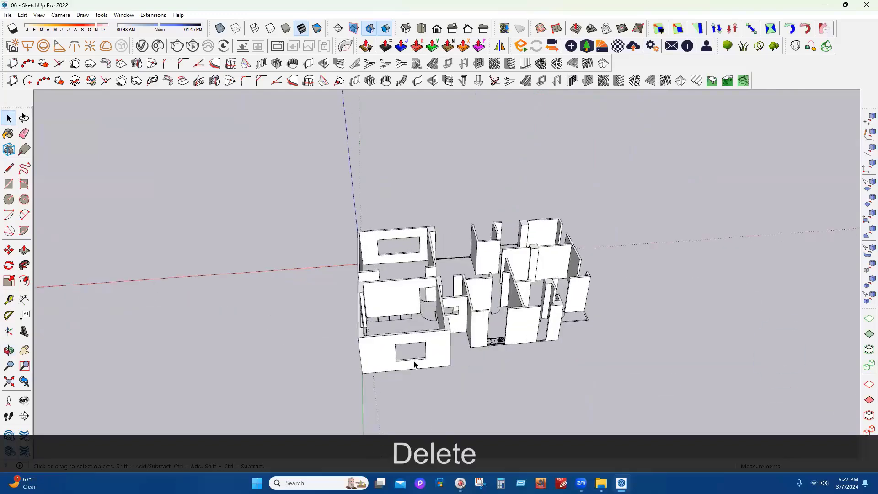
# Draw a floor rectangle of about 40' 2" by 31' 10" beneath the house walls, starting at the origin corner
pyautogui.scroll(3, 415, 365)
pyautogui.moveTo(492, 312); pyautogui.dragTo(570, 354, button='middle')
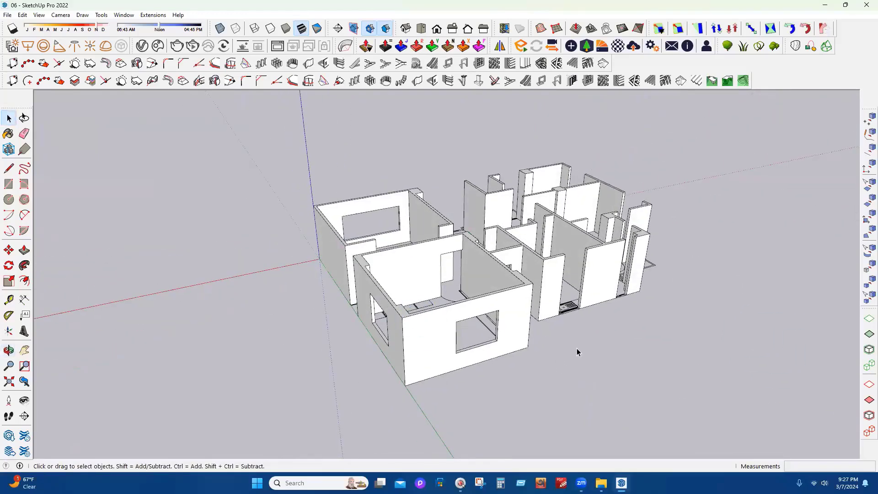
pyautogui.moveTo(464, 311); pyautogui.dragTo(461, 68, button='middle')
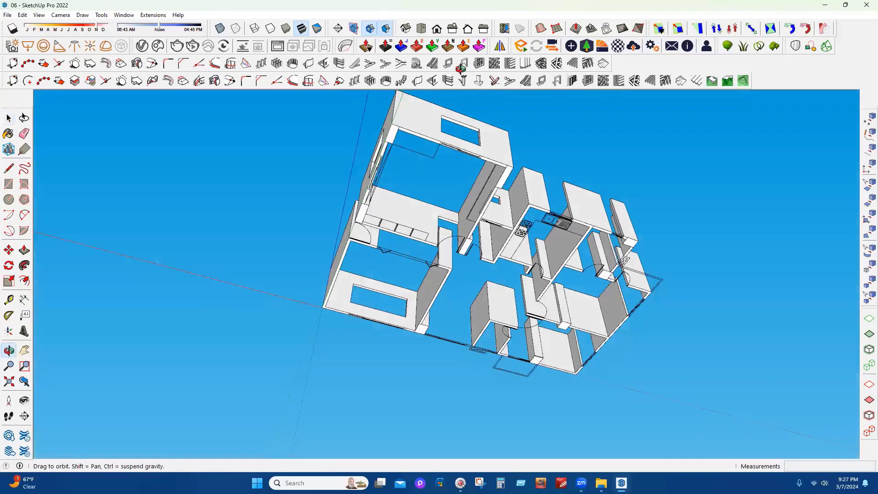
pyautogui.moveTo(452, 392); pyautogui.dragTo(469, 380, button='middle')
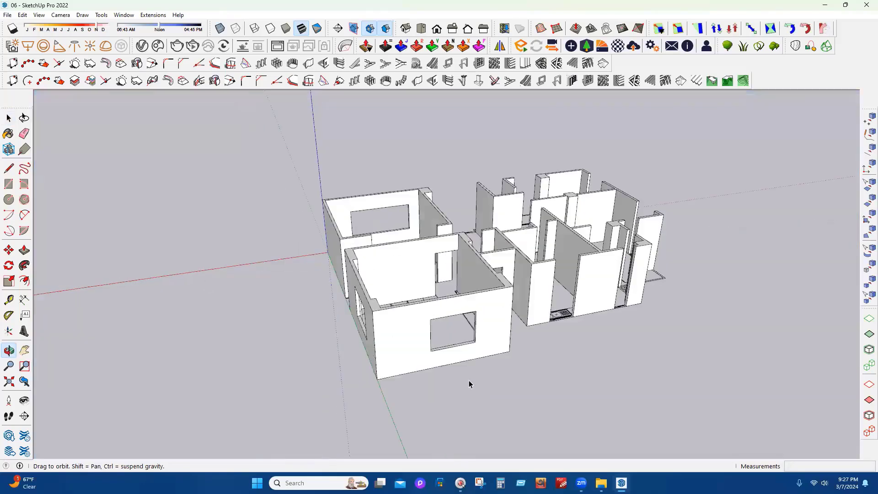
pyautogui.click(4, 185)
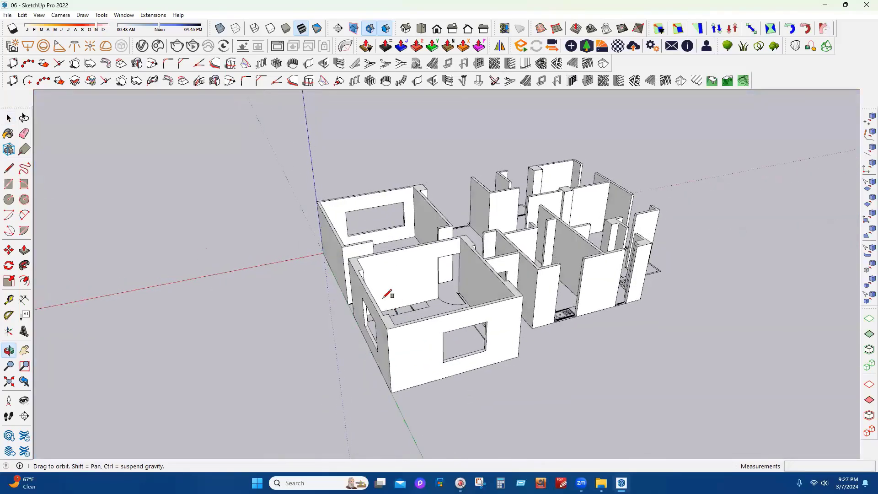
pyautogui.moveTo(640, 329); pyautogui.dragTo(438, 328, button='middle')
pyautogui.click(319, 256)
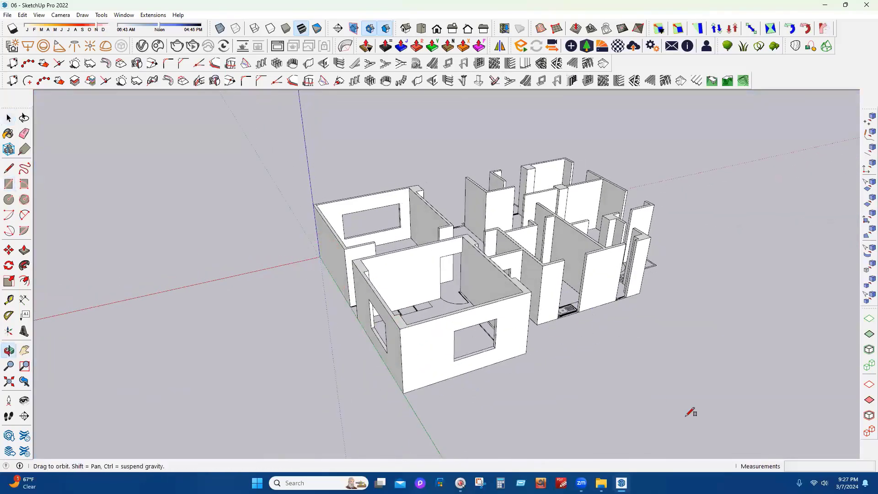
pyautogui.moveTo(690, 412); pyautogui.dragTo(583, 373, button='middle')
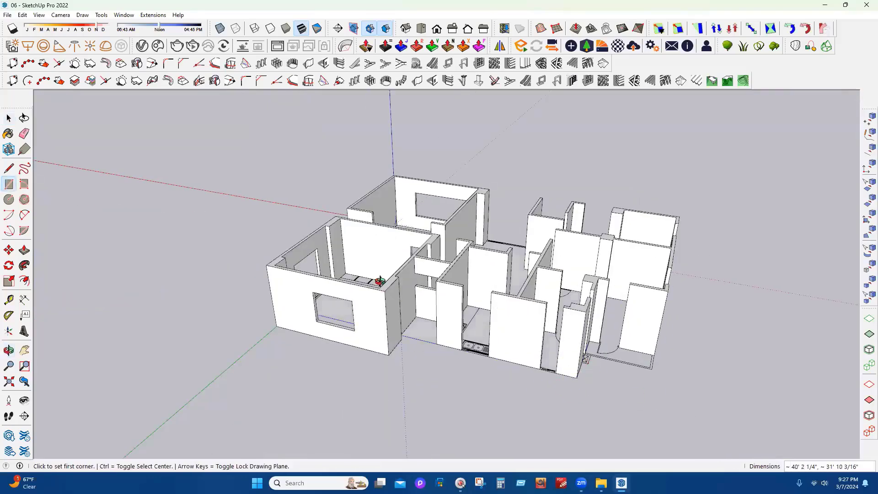
pyautogui.click(453, 28)
pyautogui.moveTo(455, 25); pyautogui.dragTo(364, 236, button='middle')
pyautogui.press('space')
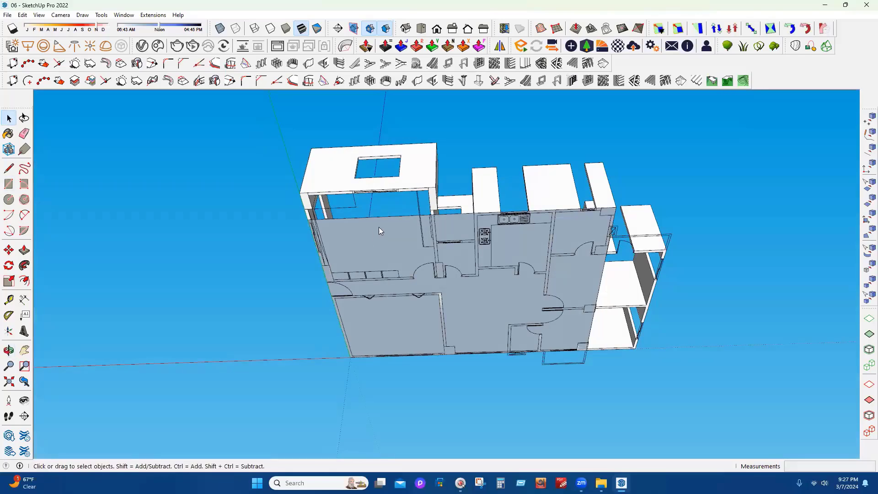
# Group the floor rectangle and extrude it to a 6" thick slab
pyautogui.rightClick(366, 232)
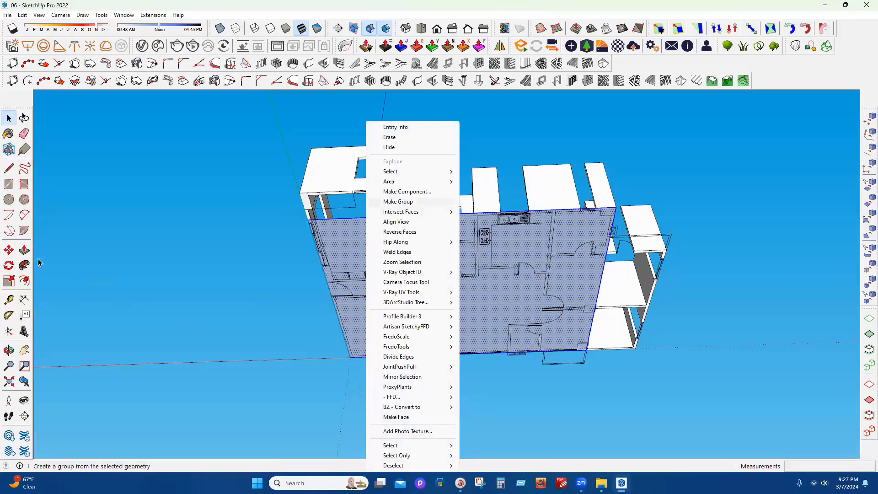
pyautogui.click(396, 202)
pyautogui.press('p')
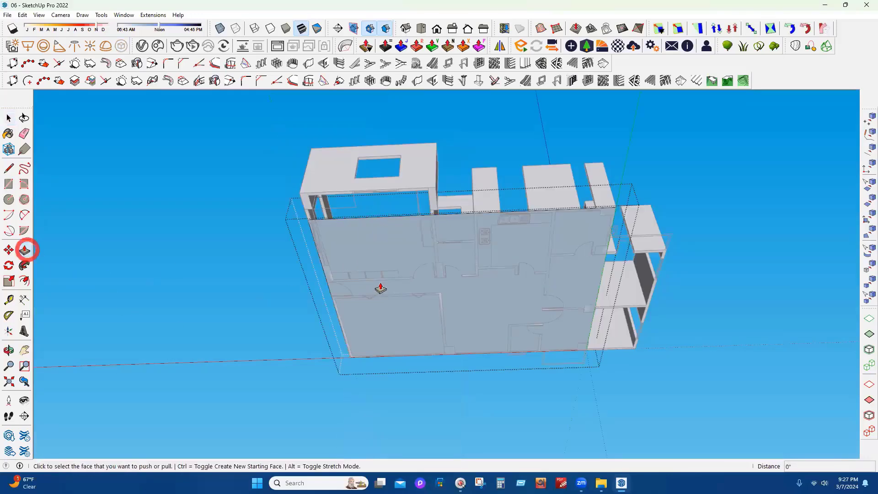
pyautogui.click(337, 281)
pyautogui.write('6')
pyautogui.press('Return')
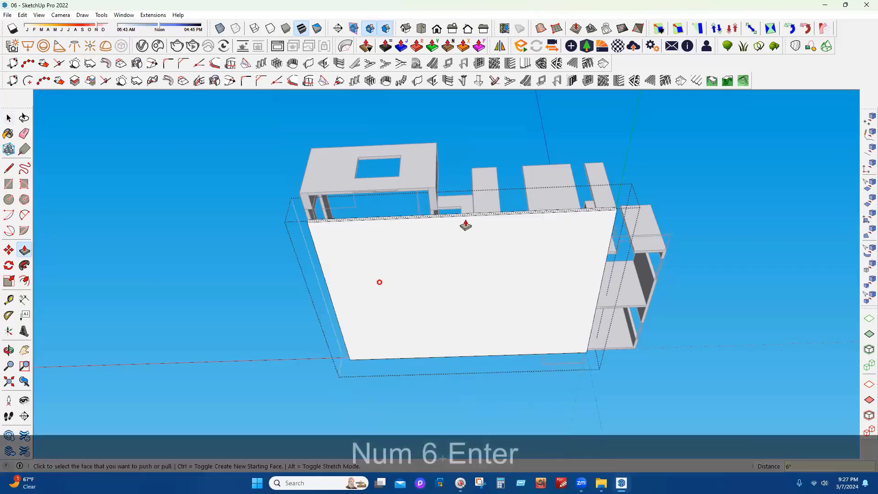
# Trace the house footprint on the slab with the Line tool, starting at the windowed room's outer corner and following its side wall
pyautogui.moveTo(355, 222); pyautogui.dragTo(522, 402, button='middle')
pyautogui.scroll(3, 455, 408)
pyautogui.moveTo(454, 409); pyautogui.dragTo(367, 393, button='middle')
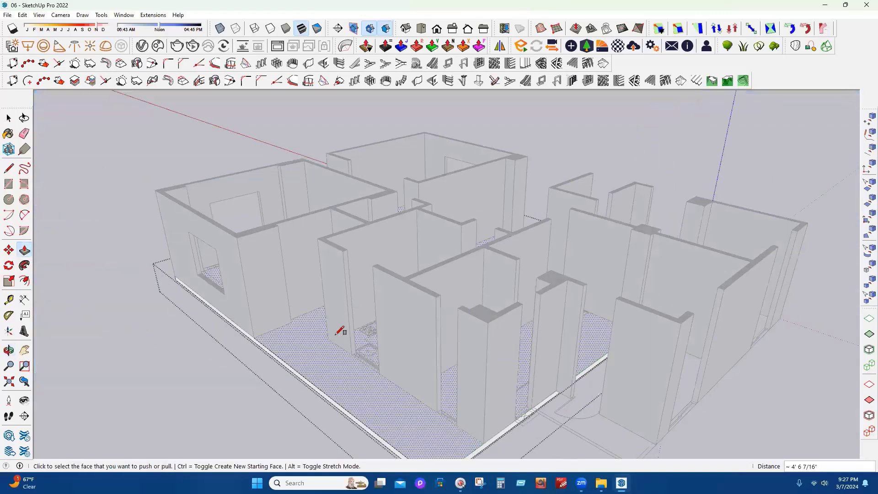
pyautogui.scroll(-2, 297, 323)
pyautogui.scroll(1, 358, 332)
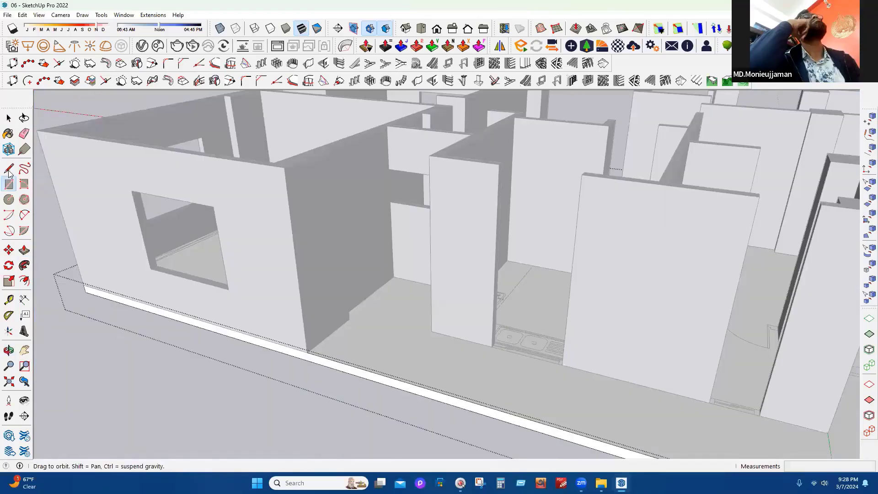
pyautogui.click(9, 184)
pyautogui.scroll(2, 354, 340)
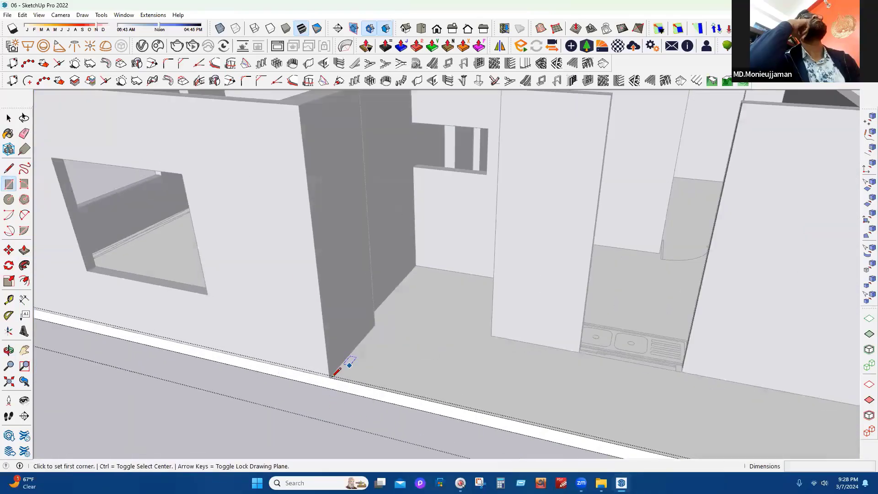
pyautogui.click(330, 376)
pyautogui.press('l')
pyautogui.click(330, 376)
pyautogui.scroll(4, 394, 307)
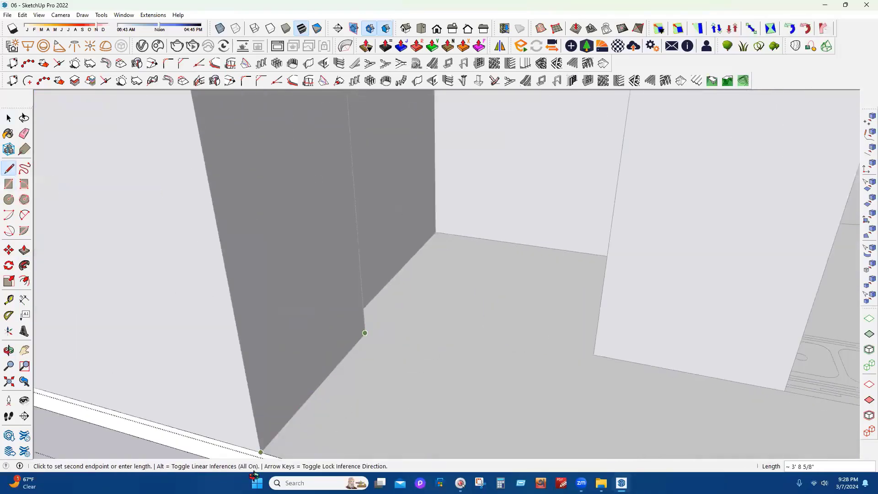
pyautogui.click(364, 334)
pyautogui.moveTo(365, 333); pyautogui.dragTo(315, 280, button='middle')
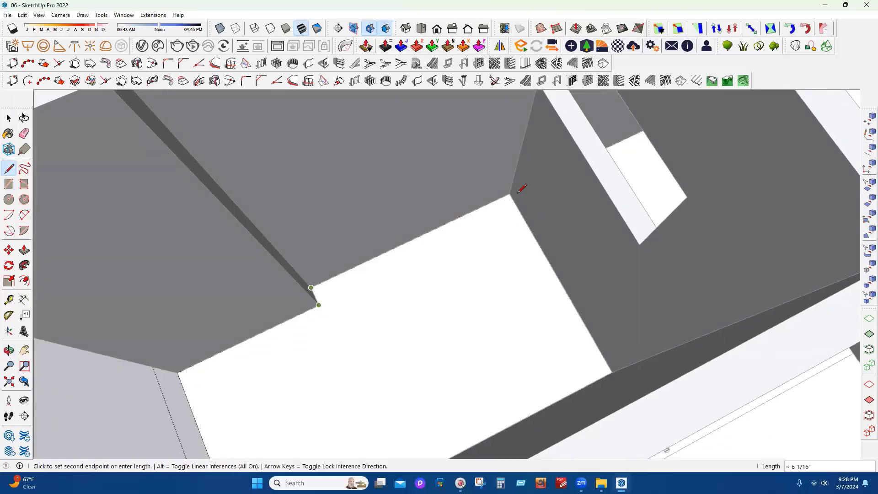
# Continue the house footprint outline on the slab along the outer walls and around the small crossed box projecting beyond them
pyautogui.moveTo(418, 318); pyautogui.dragTo(518, 253, button='middle')
pyautogui.scroll(-2, 234, 273)
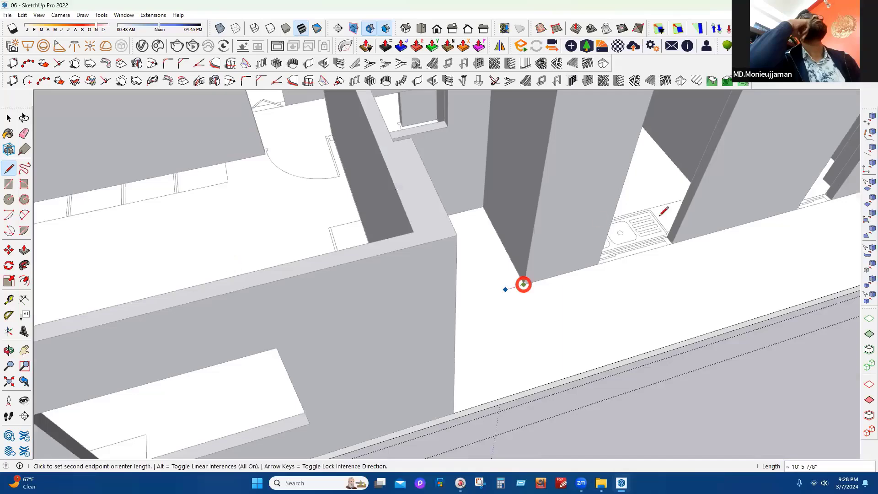
pyautogui.moveTo(332, 236); pyautogui.dragTo(504, 352, button='middle')
pyautogui.click(503, 353)
pyautogui.scroll(3, 572, 351)
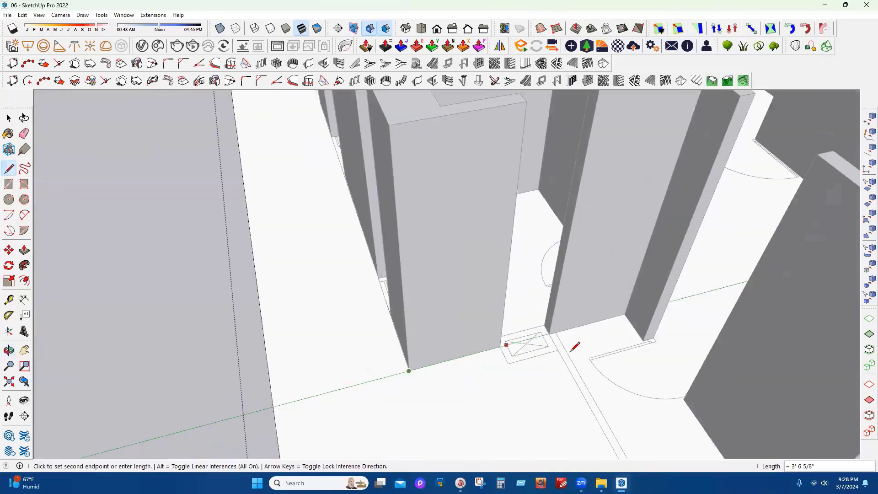
pyautogui.scroll(2, 571, 341)
pyautogui.click(507, 366)
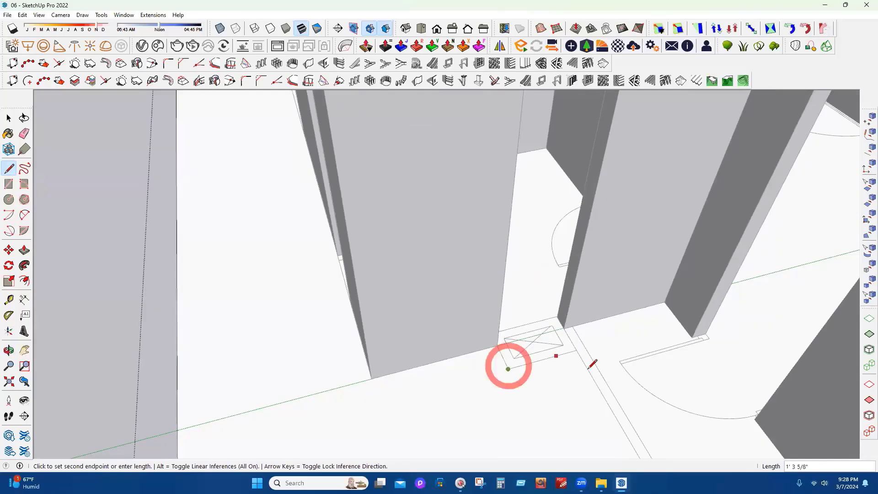
pyautogui.click(576, 350)
pyautogui.scroll(-3, 534, 277)
pyautogui.scroll(-2, 537, 283)
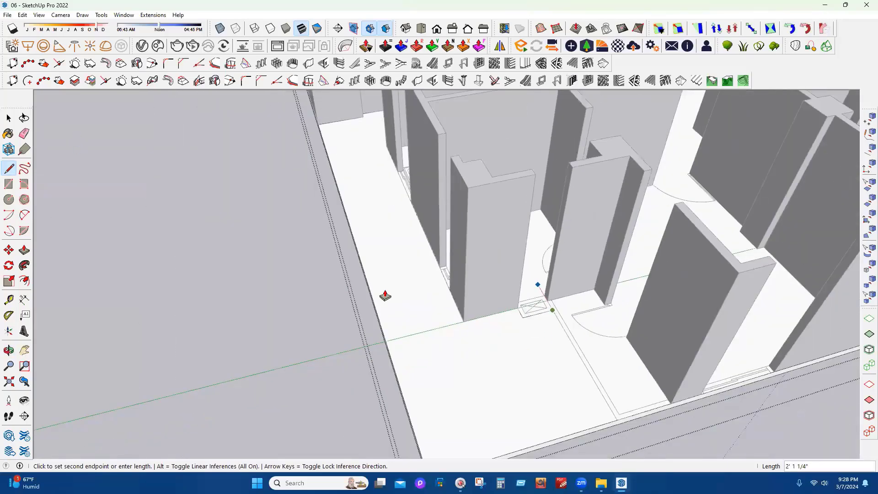
# Push the excess slab area outside the traced footprint down 6" to remove it
pyautogui.click(587, 370)
pyautogui.press('Escape')
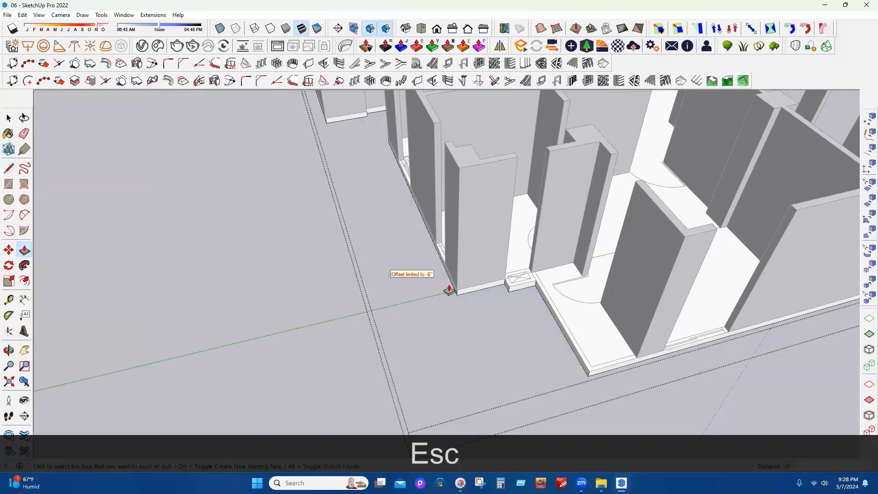
pyautogui.moveTo(448, 288); pyautogui.dragTo(216, 340, button='middle')
pyautogui.moveTo(216, 340); pyautogui.dragTo(584, 290)
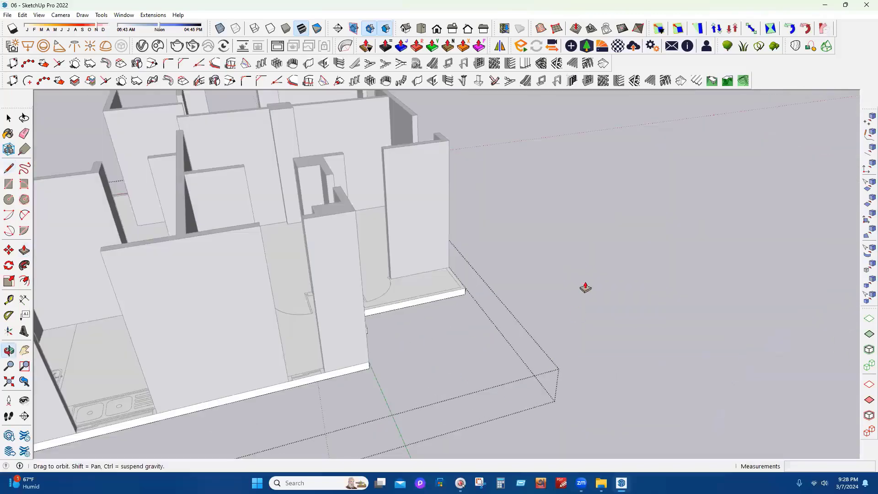
pyautogui.press('p')
pyautogui.scroll(-3, 502, 323)
pyautogui.moveTo(519, 303); pyautogui.dragTo(419, 309, button='middle')
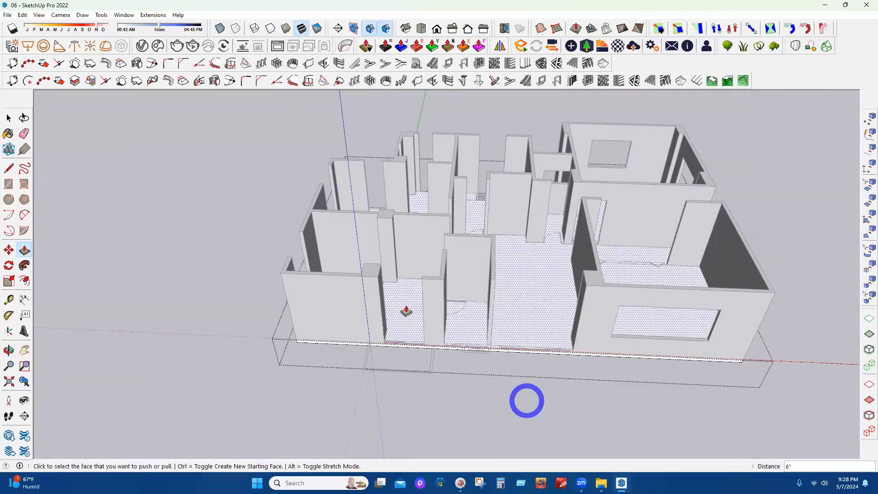
# Draw short vertical lines across the slab's 6" edge face at both sides of the entrance landing outline
pyautogui.scroll(4, 402, 309)
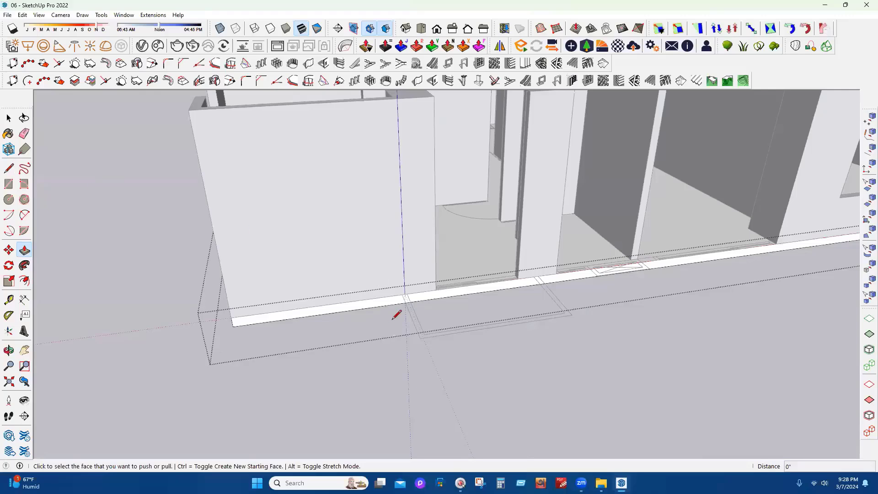
pyautogui.press('l')
pyautogui.scroll(2, 412, 293)
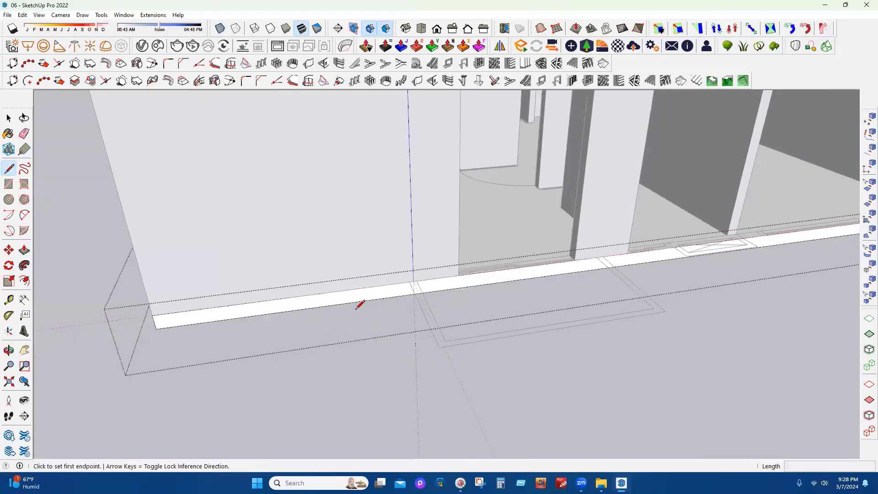
pyautogui.moveTo(631, 278); pyautogui.dragTo(371, 262, button='middle')
pyautogui.press('Escape')
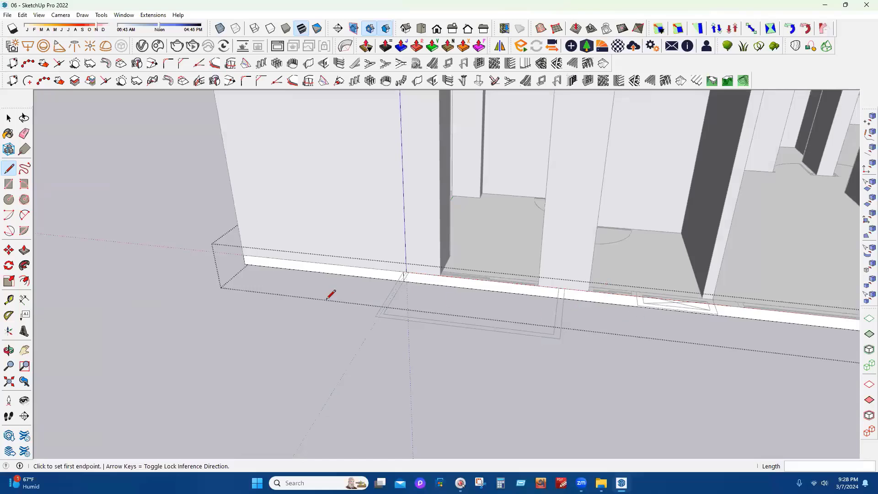
pyautogui.scroll(-5, 348, 293)
pyautogui.scroll(4, 430, 249)
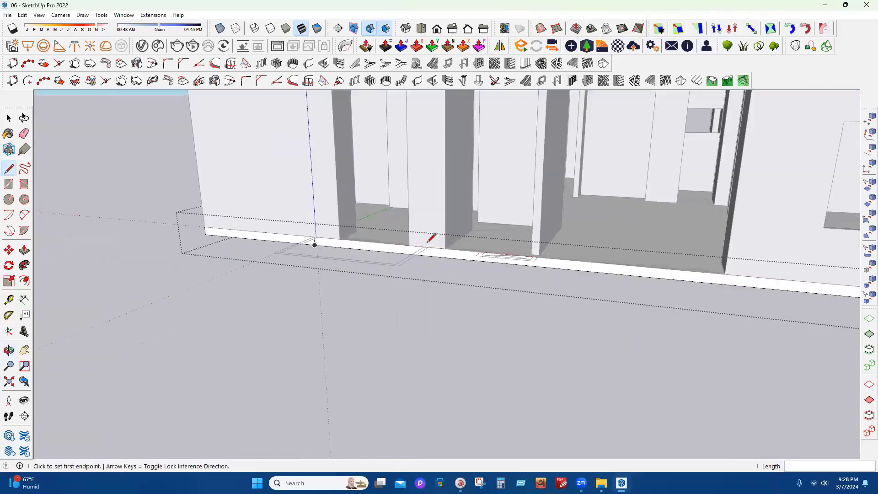
pyautogui.click(426, 242)
pyautogui.press('Escape')
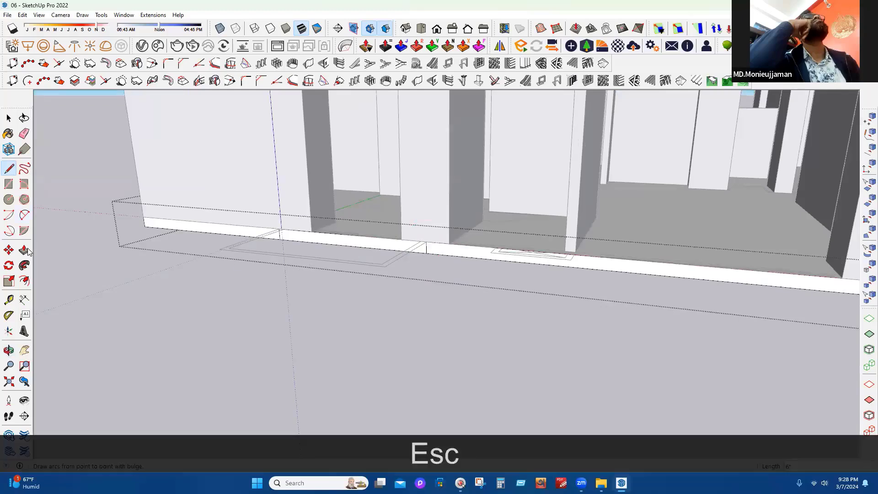
# Pull the marked edge face out about 3' 11 9/16" to the landing outline's outer edge, and close the slab group
pyautogui.click(24, 249)
pyautogui.click(298, 247)
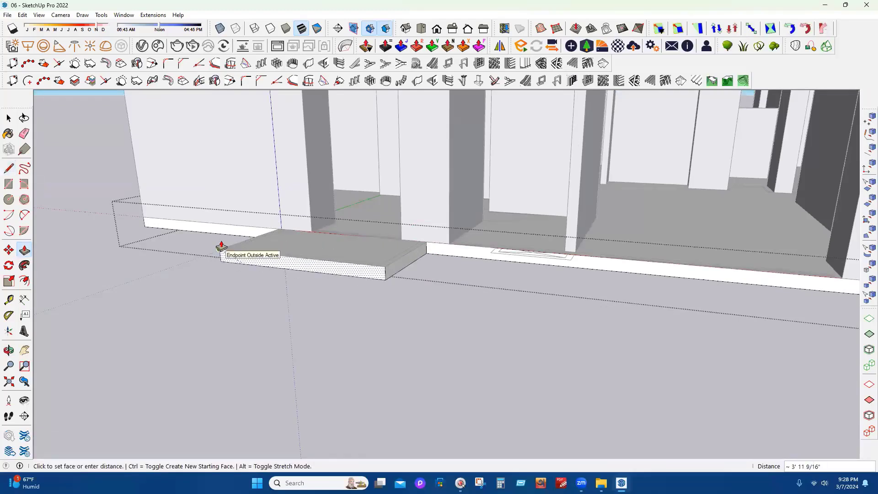
pyautogui.click(221, 250)
pyautogui.moveTo(486, 334); pyautogui.dragTo(27, 152, button='middle')
pyautogui.scroll(-5, 144, 151)
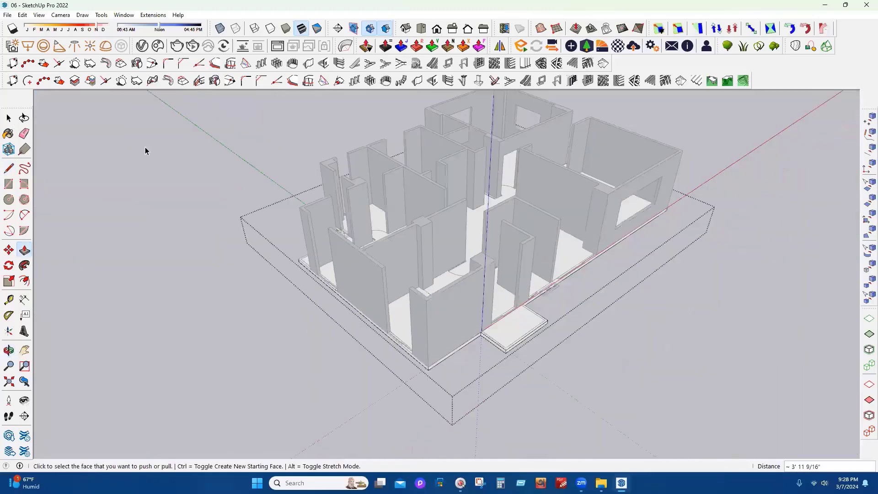
pyautogui.press('space')
pyautogui.click(144, 162)
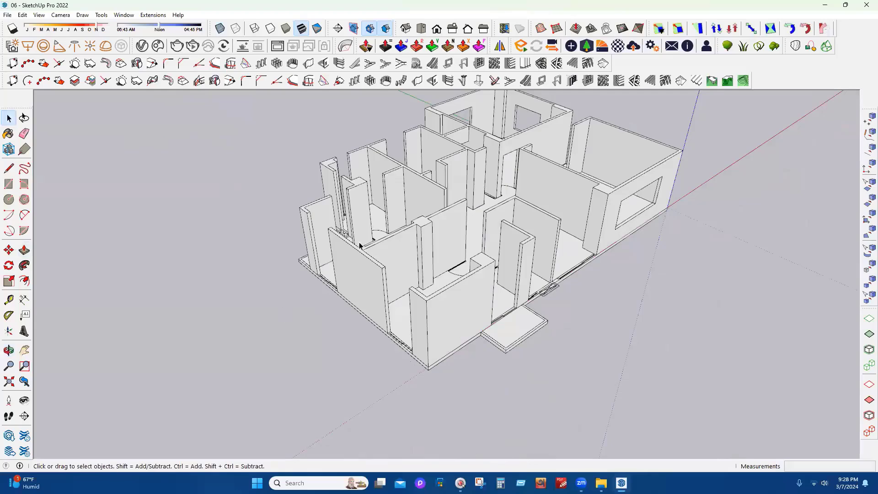
# Save the model with the whole house in view
pyautogui.scroll(-1, 339, 266)
pyautogui.moveTo(339, 266); pyautogui.dragTo(391, 267, button='middle')
pyautogui.scroll(3, 386, 271)
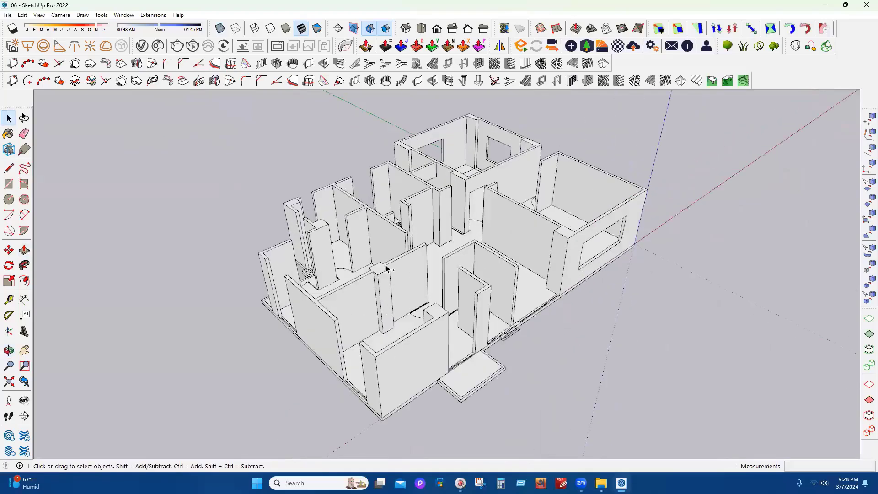
pyautogui.moveTo(387, 257); pyautogui.dragTo(387, 256, button='middle')
pyautogui.press('ctrl')
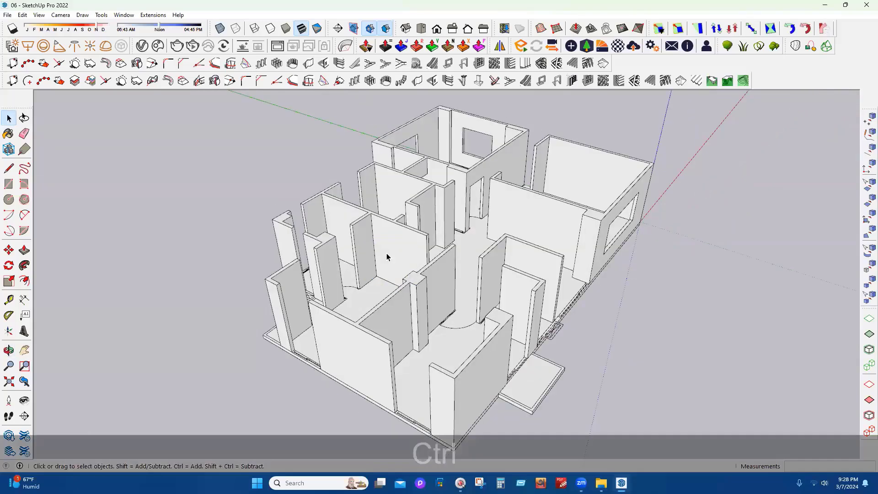
pyautogui.hotkey('ctrl', 's')
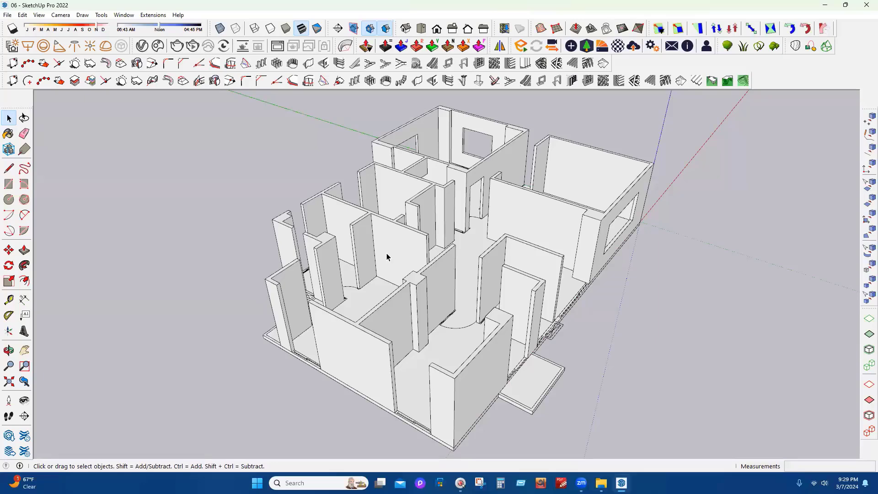
# Examine the windowed corner rooms from above, including their openings and the furniture outlines on the floor
pyautogui.scroll(-2, 398, 190)
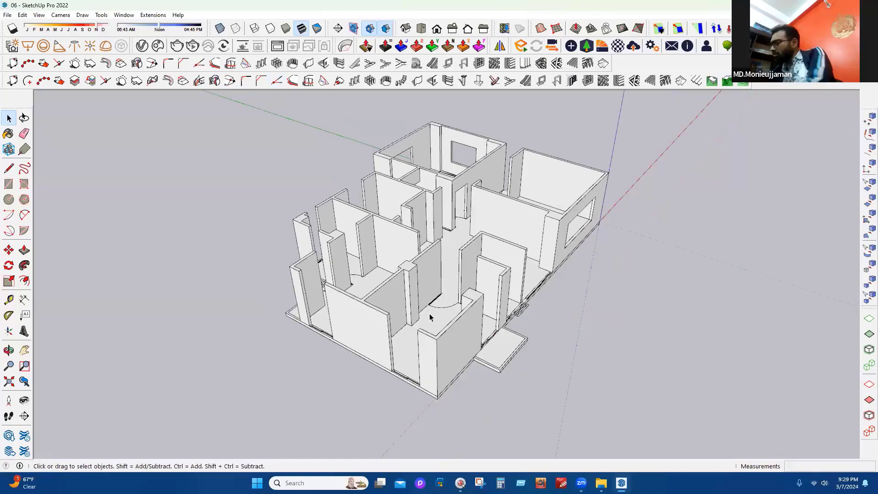
pyautogui.scroll(4, 359, 325)
pyautogui.moveTo(381, 366)
pyautogui.mouseDown(button='middle')
pyautogui.moveTo(432, 373)
pyautogui.moveTo(488, 286)
pyautogui.moveTo(192, 278)
pyautogui.moveTo(482, 169)
pyautogui.moveTo(498, 227)
pyautogui.moveTo(425, 224)
pyautogui.mouseUp(button='middle')
pyautogui.press('space')
pyautogui.moveTo(328, 219)
pyautogui.mouseDown(button='middle')
pyautogui.moveTo(487, 231)
pyautogui.moveTo(480, 268)
pyautogui.moveTo(238, 290)
pyautogui.moveTo(671, 293)
pyautogui.moveTo(539, 358)
pyautogui.mouseUp(button='middle')
pyautogui.scroll(3, 481, 293)
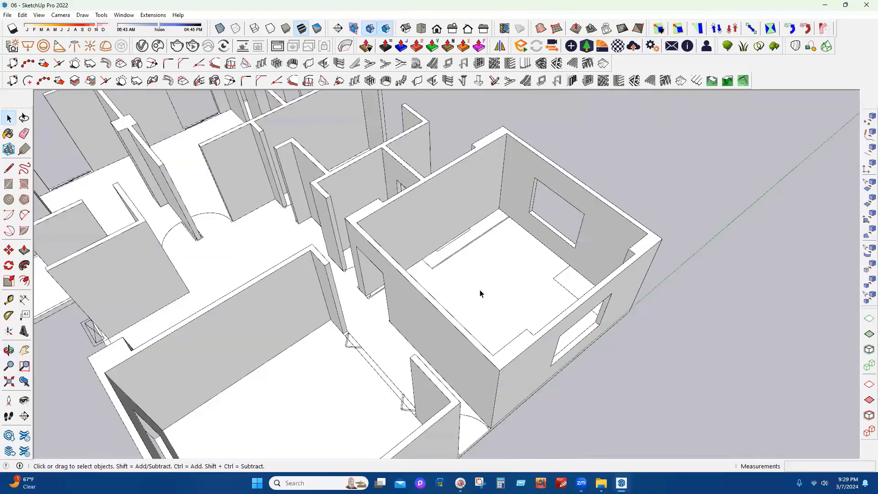
pyautogui.scroll(3, 562, 312)
pyautogui.scroll(-1, 428, 303)
pyautogui.scroll(-3, 426, 282)
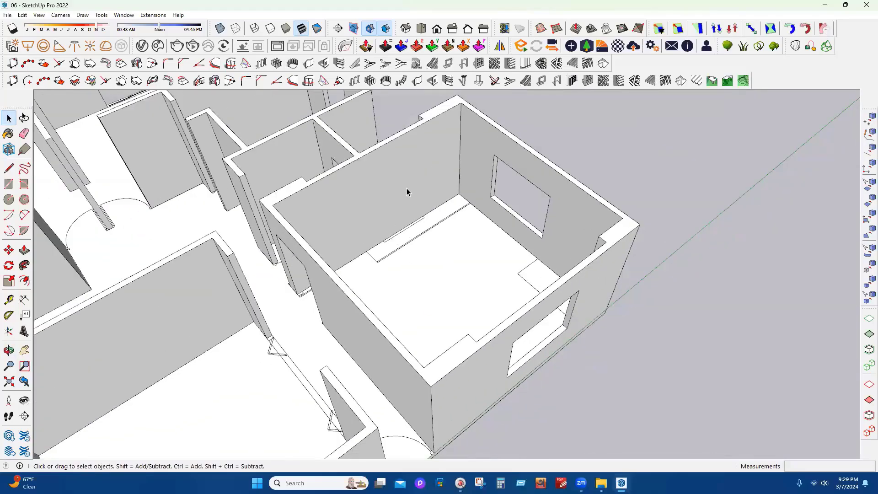
pyautogui.scroll(2, 520, 345)
pyautogui.moveTo(408, 215); pyautogui.dragTo(578, 314, button='middle')
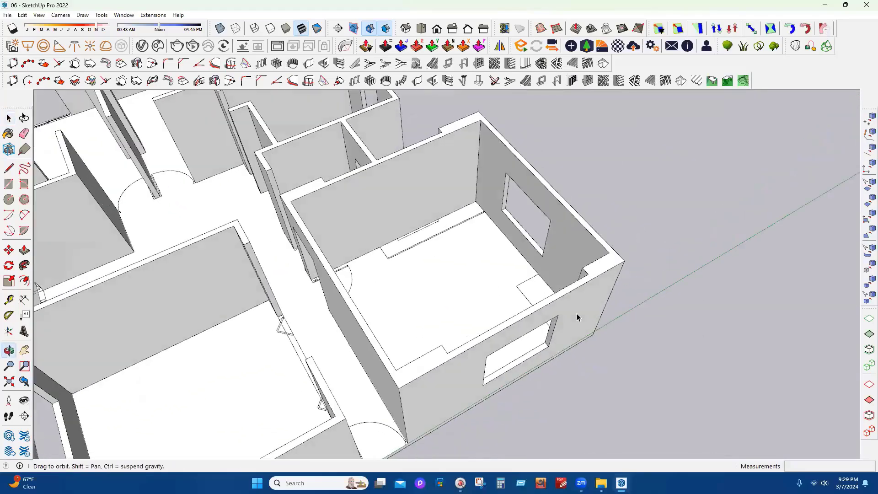
pyautogui.scroll(4, 578, 314)
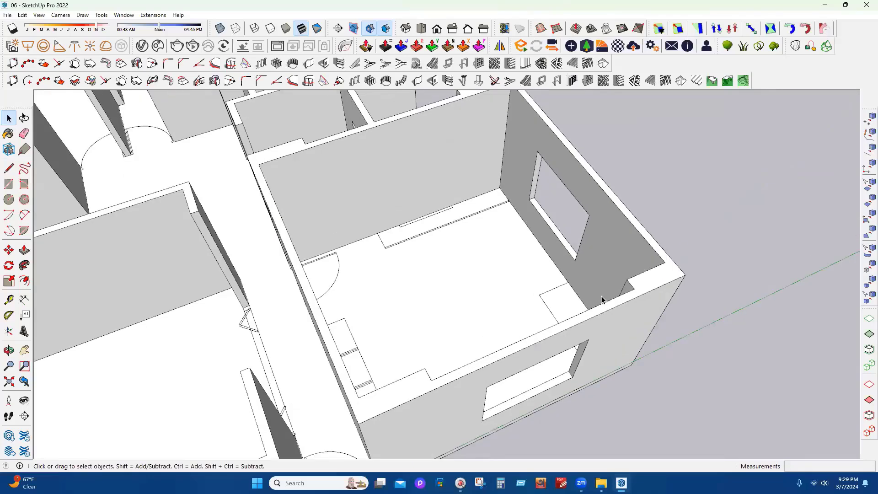
pyautogui.scroll(2, 602, 298)
pyautogui.scroll(-4, 602, 298)
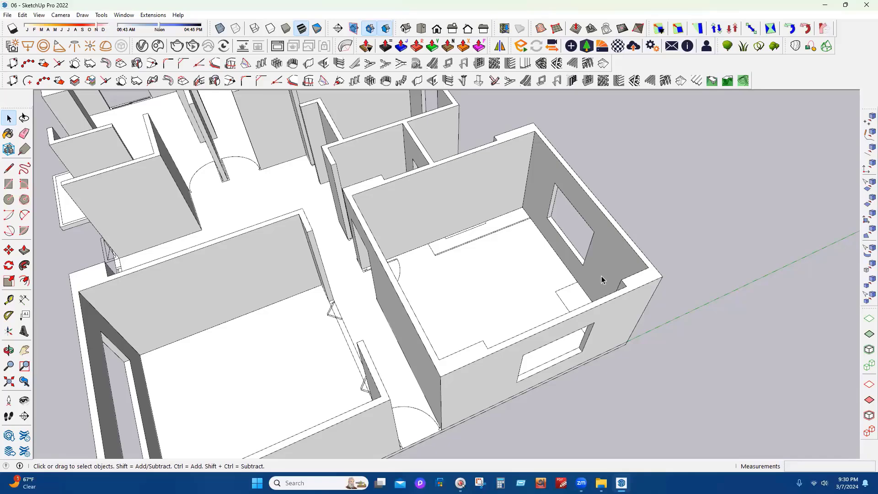
pyautogui.scroll(-2, 594, 267)
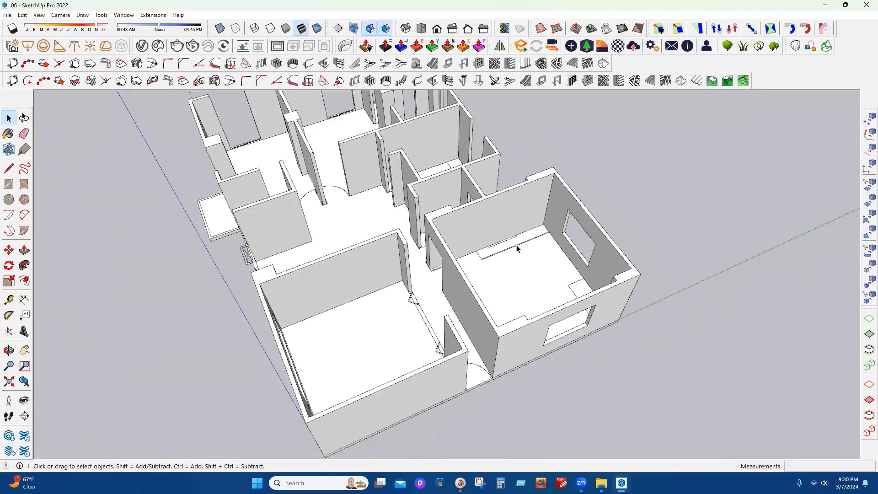
pyautogui.scroll(-2, 517, 248)
# Extrude the underside of the floor slab downward by 12"
pyautogui.moveTo(508, 270); pyautogui.dragTo(475, 302, button='middle')
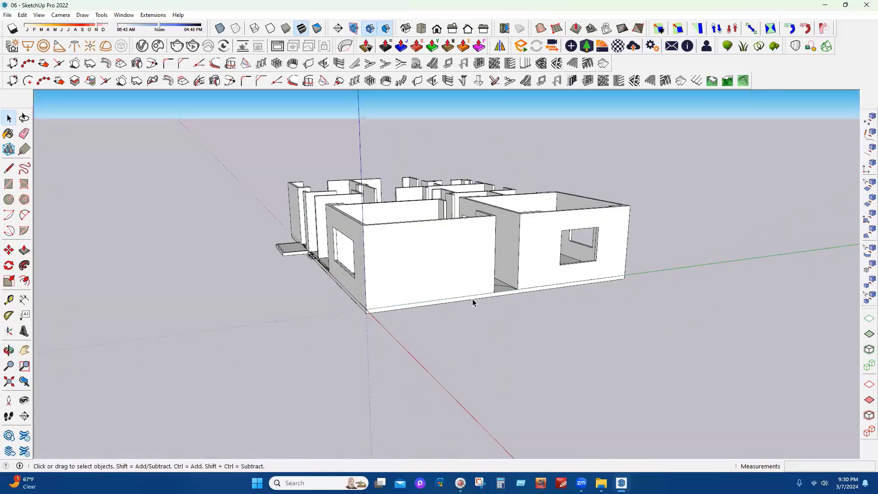
pyautogui.moveTo(471, 300); pyautogui.dragTo(467, 266, button='middle')
pyautogui.moveTo(454, 220); pyautogui.dragTo(31, 253, button='middle')
pyautogui.click(29, 252)
pyautogui.click(412, 255)
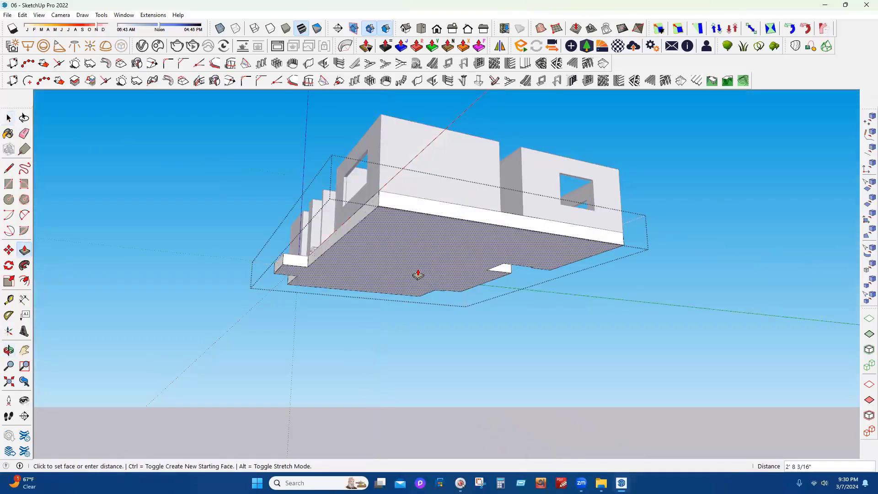
pyautogui.write('12')
pyautogui.press('Return')
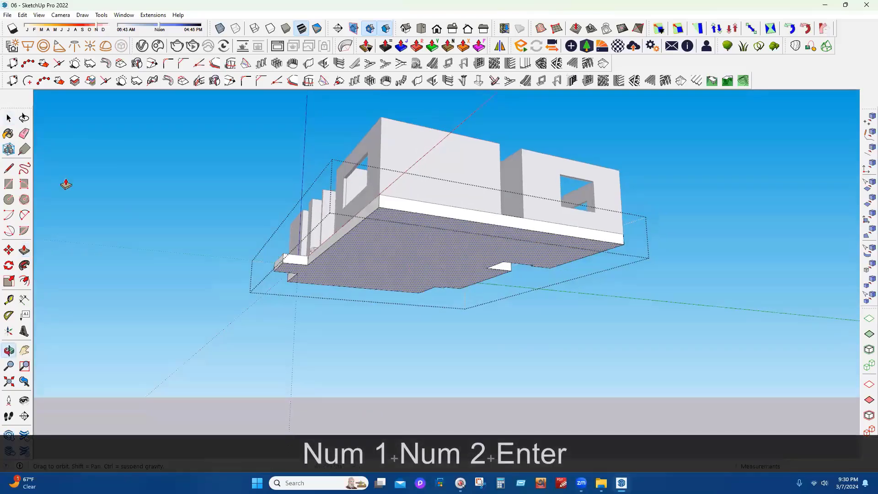
pyautogui.moveTo(65, 182); pyautogui.dragTo(5, 124, button='middle')
pyautogui.moveTo(104, 141); pyautogui.dragTo(682, 254, button='middle')
pyautogui.press('Escape')
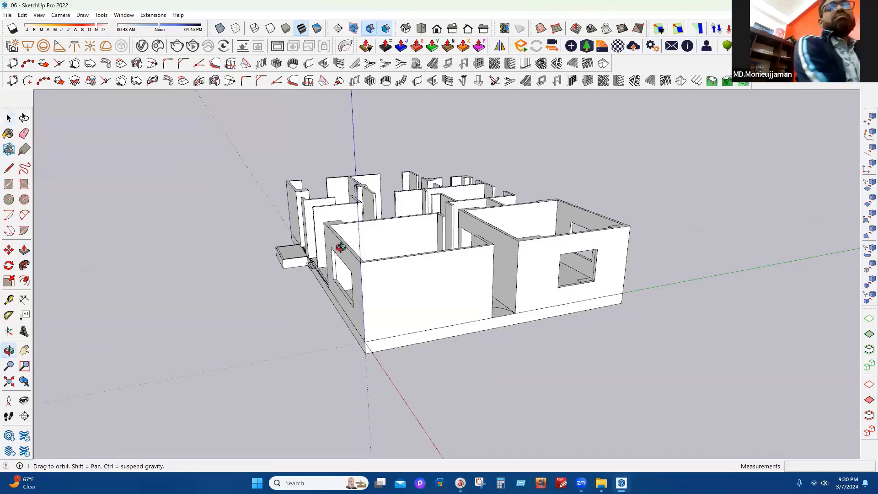
# Check the thickened slab around the house, and undo its 12" extension
pyautogui.moveTo(337, 243)
pyautogui.mouseDown(button='middle')
pyautogui.moveTo(314, 251)
pyautogui.moveTo(327, 251)
pyautogui.mouseUp(button='middle')
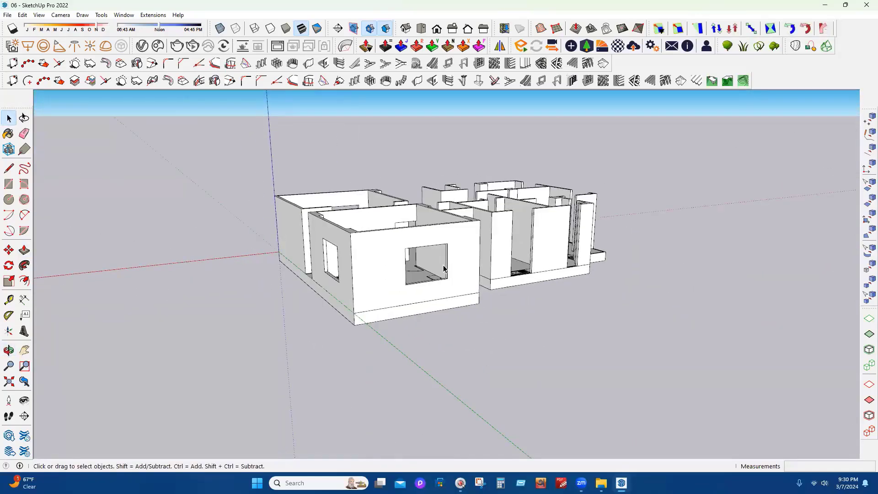
pyautogui.moveTo(346, 264); pyautogui.dragTo(727, 300, button='middle')
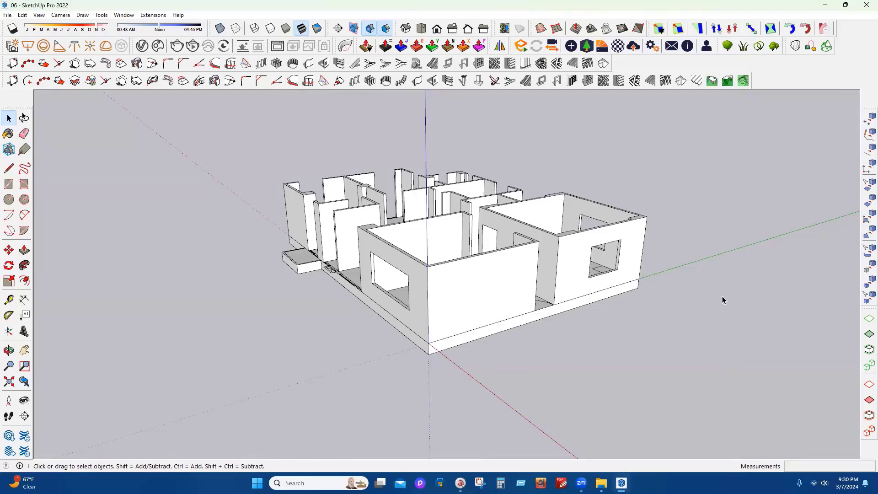
pyautogui.moveTo(584, 310); pyautogui.dragTo(574, 287, button='middle')
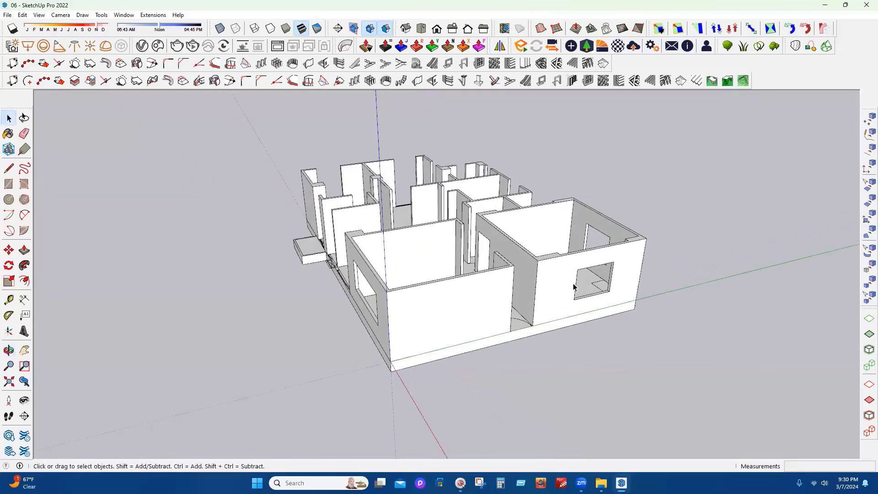
pyautogui.press('ctrl')
pyautogui.moveTo(157, 273); pyautogui.dragTo(503, 380, button='middle')
pyautogui.hotkey('ctrl', 'z')
pyautogui.hotkey('ctrl', 'z')
pyautogui.press('Escape')
# Inspect the room with two windows, its door opening and the cabinet outlines along its walls
pyautogui.moveTo(476, 421); pyautogui.dragTo(314, 361, button='middle')
pyautogui.scroll(2, 453, 318)
pyautogui.moveTo(330, 328); pyautogui.dragTo(432, 335, button='middle')
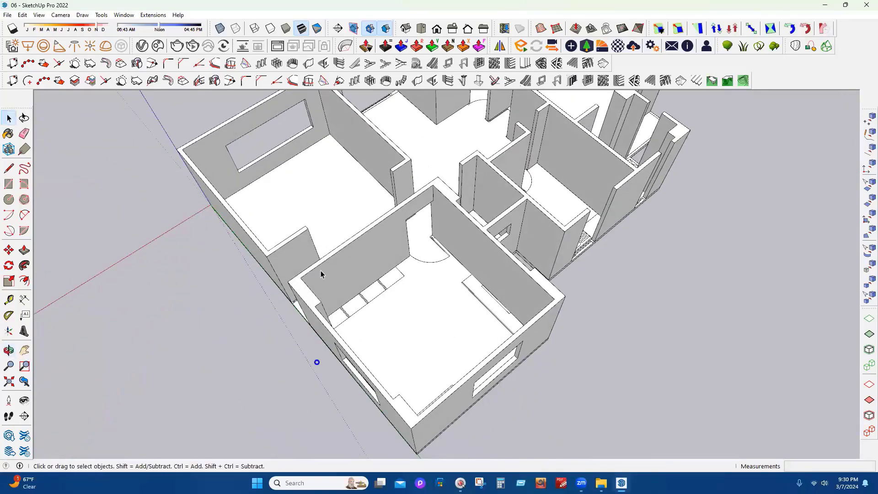
pyautogui.scroll(1, 492, 265)
pyautogui.scroll(2, 406, 293)
pyautogui.scroll(-2, 414, 305)
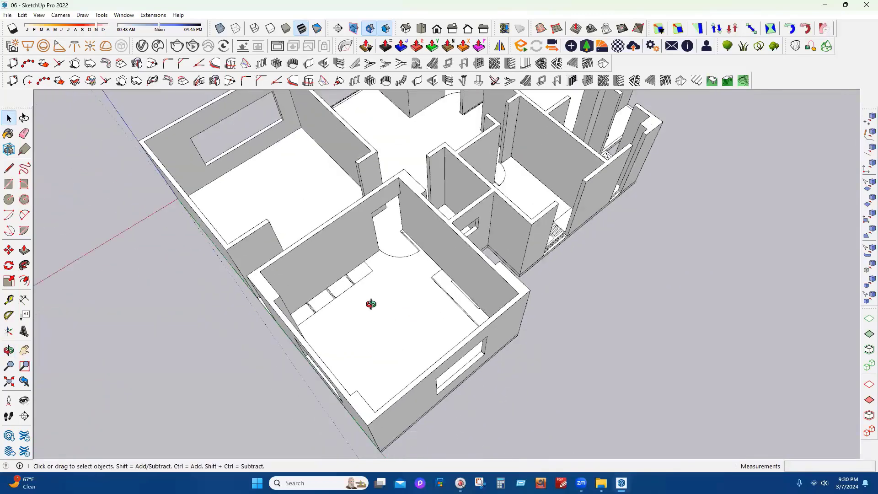
pyautogui.moveTo(367, 308); pyautogui.dragTo(507, 282, button='middle')
pyautogui.scroll(2, 562, 275)
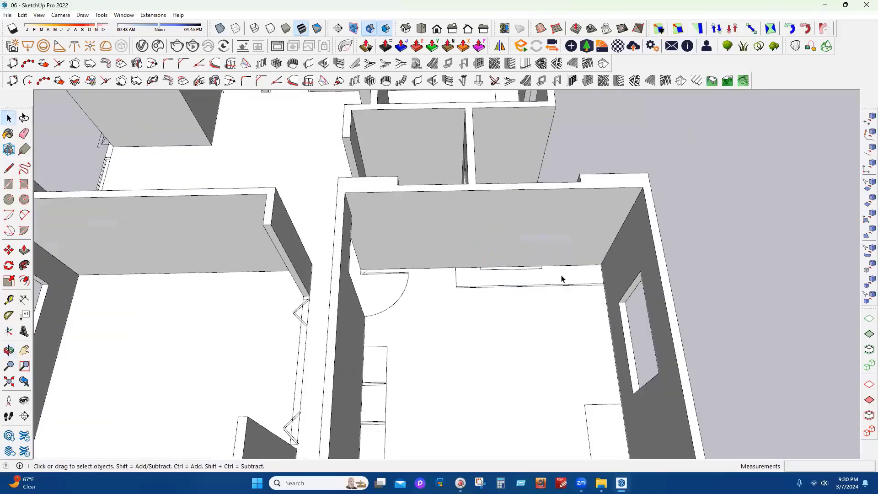
# Examine the bedroom's door opening, its jambs and the door swing outline on the floor from several angles
pyautogui.moveTo(456, 220); pyautogui.dragTo(462, 18, button='middle')
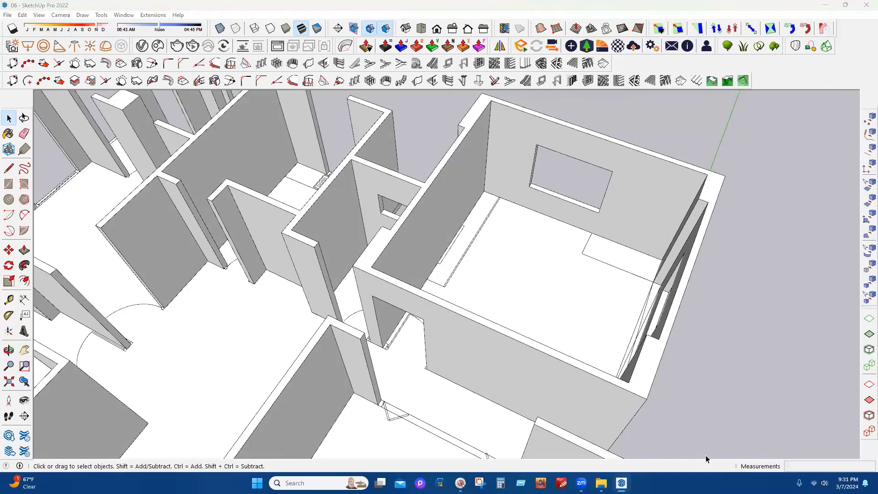
pyautogui.moveTo(457, 303); pyautogui.dragTo(408, 369, button='middle')
pyautogui.scroll(-1, 424, 376)
pyautogui.scroll(1, 464, 381)
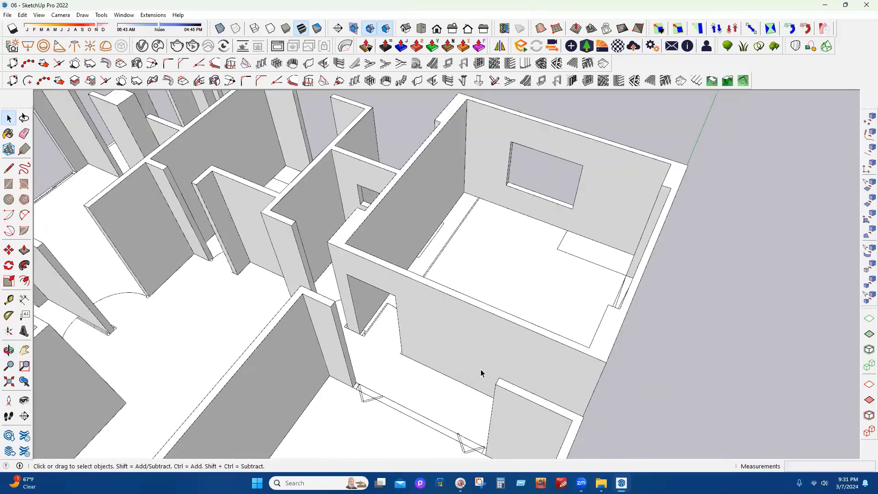
pyautogui.scroll(10, 481, 369)
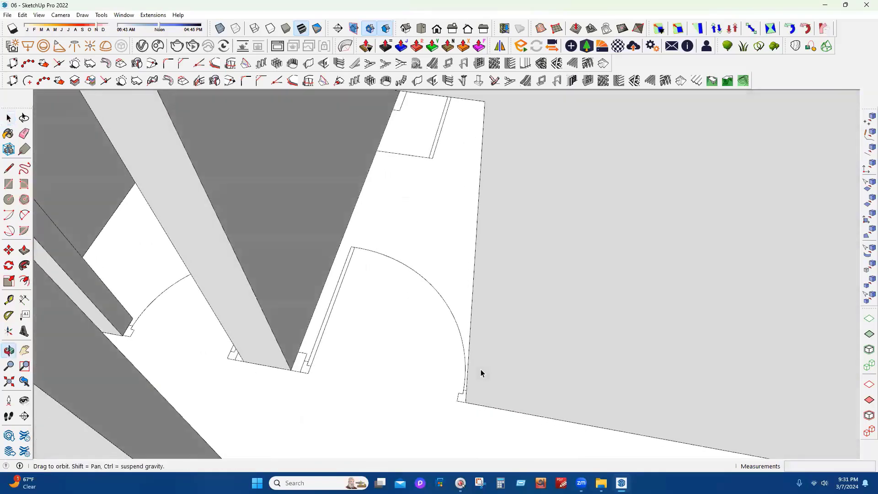
pyautogui.scroll(2, 481, 372)
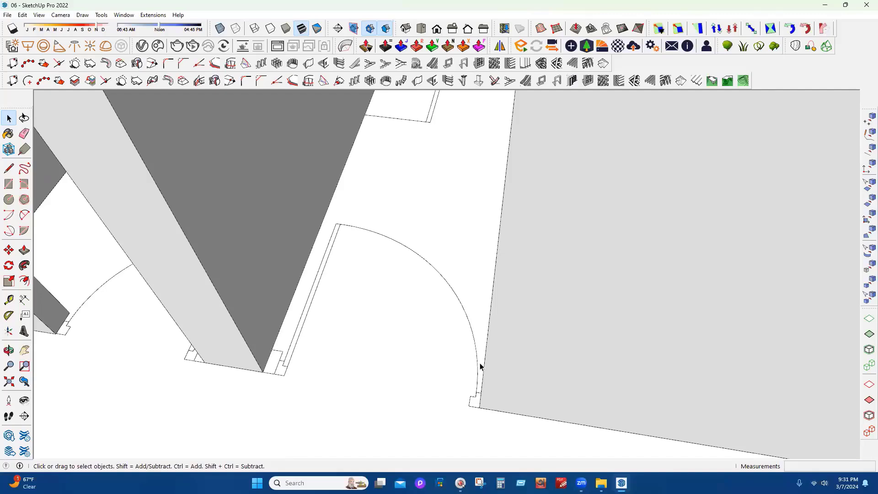
pyautogui.moveTo(369, 361); pyautogui.dragTo(304, 308, button='middle')
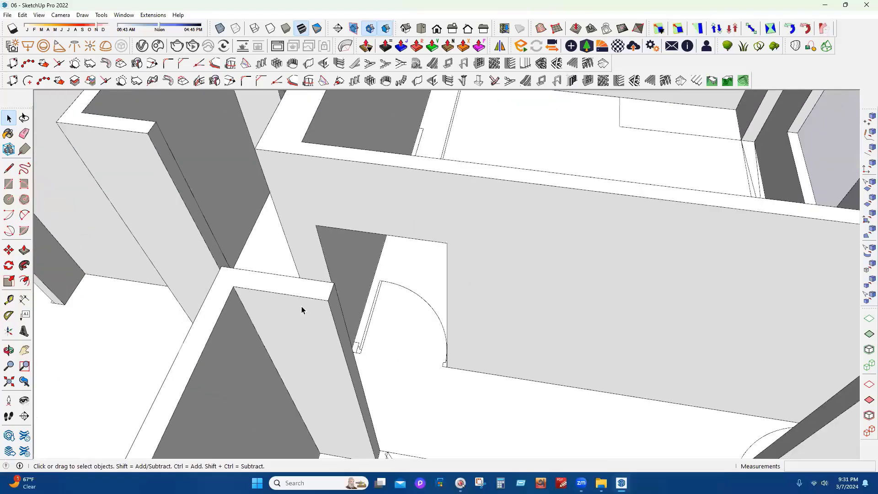
pyautogui.moveTo(309, 338); pyautogui.dragTo(315, 341, button='middle')
pyautogui.scroll(3, 315, 343)
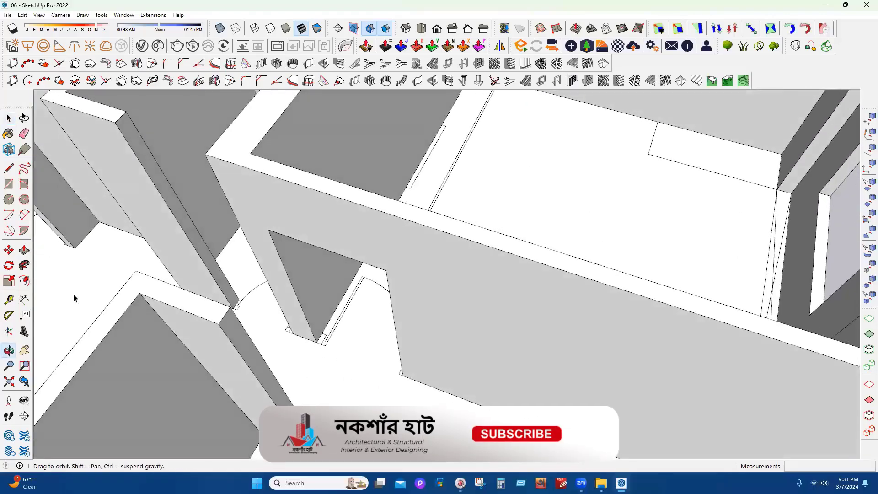
# Extend the wall jamb on the hinge side of the door opening by about 2 5/16" toward the door frame outline
pyautogui.click(9, 250)
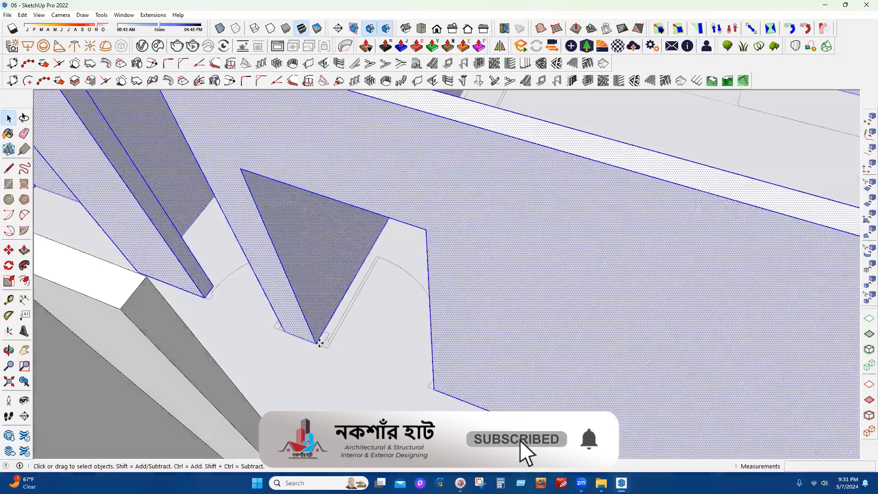
pyautogui.click(317, 256)
pyautogui.click(301, 306)
pyautogui.scroll(3, 339, 316)
pyautogui.press('m')
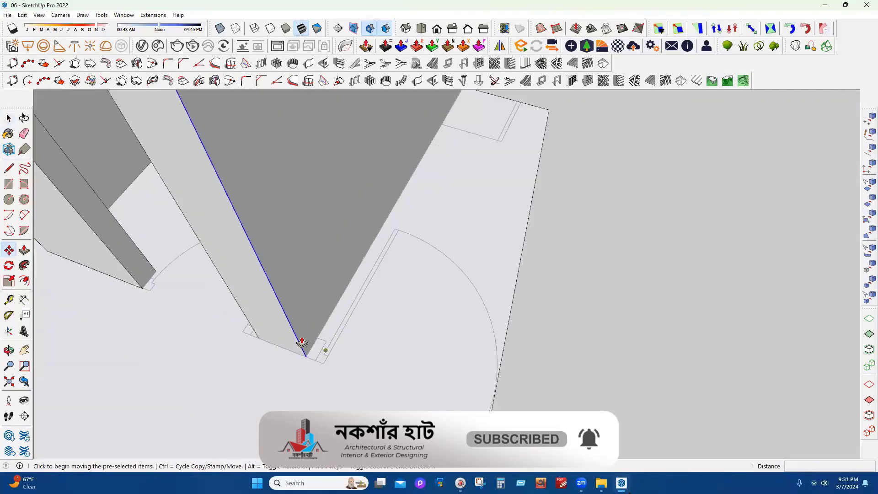
pyautogui.click(307, 356)
pyautogui.click(321, 337)
pyautogui.write('5')
pyautogui.press('Return')
pyautogui.press('p')
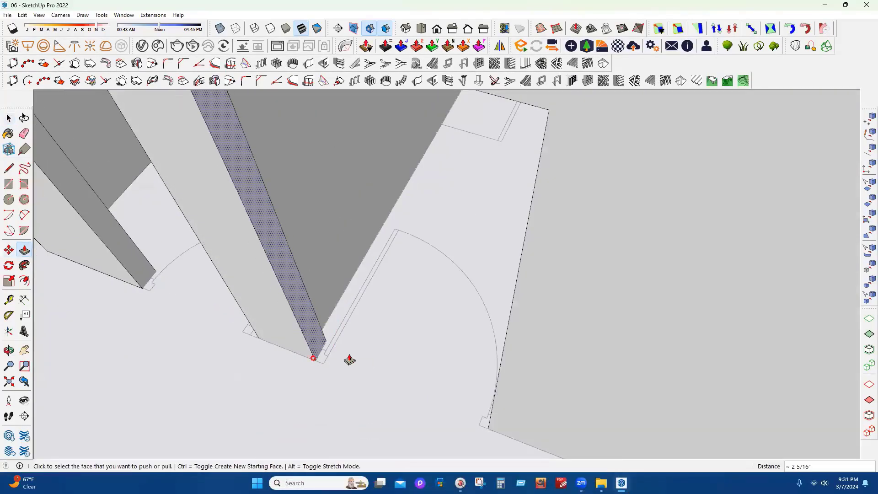
pyautogui.moveTo(517, 366); pyautogui.dragTo(1, 206, button='middle')
pyautogui.press('Escape')
pyautogui.press('Escape')
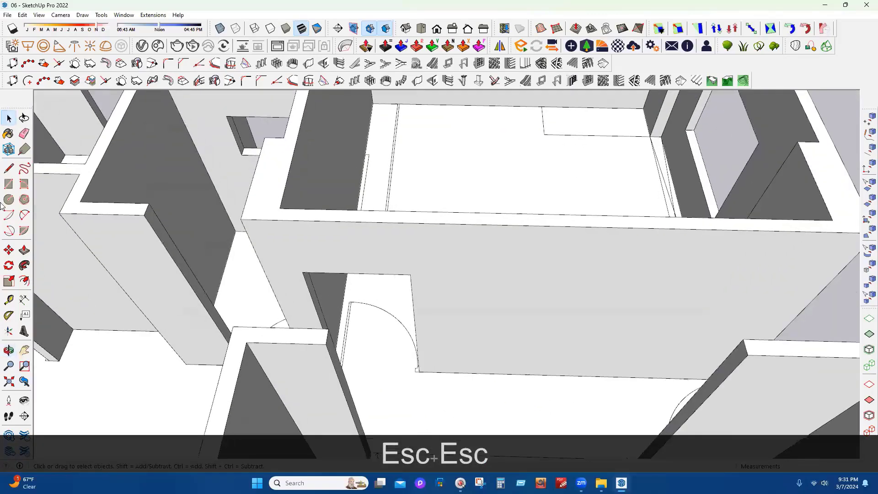
# Trace the notched door frame profile at the opposite jamb with lines, following the floor plan's corner points
pyautogui.moveTo(425, 320); pyautogui.dragTo(530, 380, button='middle')
pyautogui.scroll(2, 427, 343)
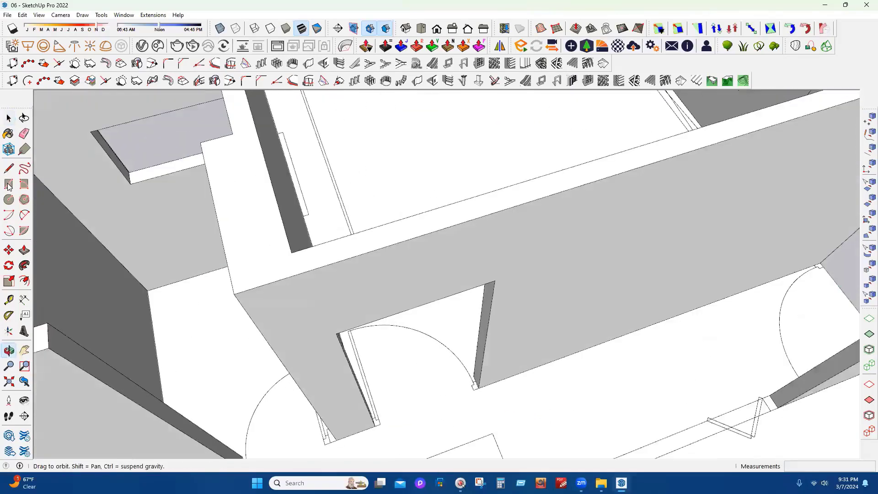
pyautogui.scroll(5, 476, 386)
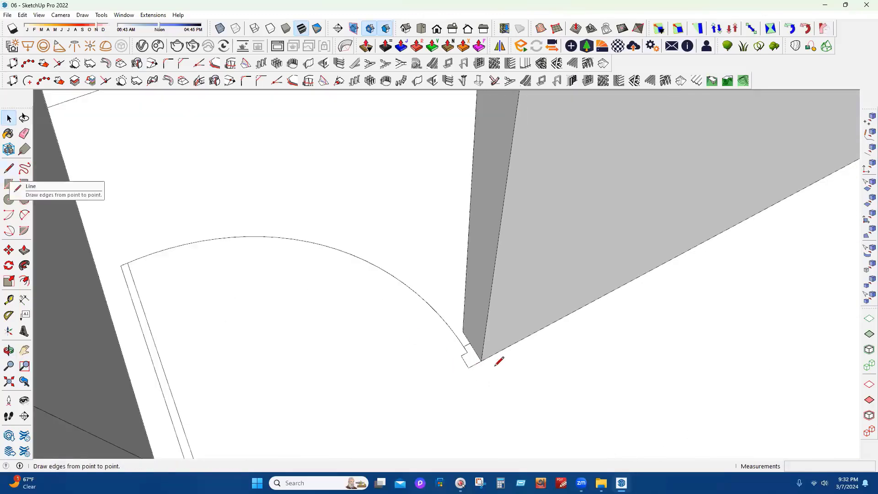
pyautogui.scroll(3, 480, 329)
pyautogui.click(466, 320)
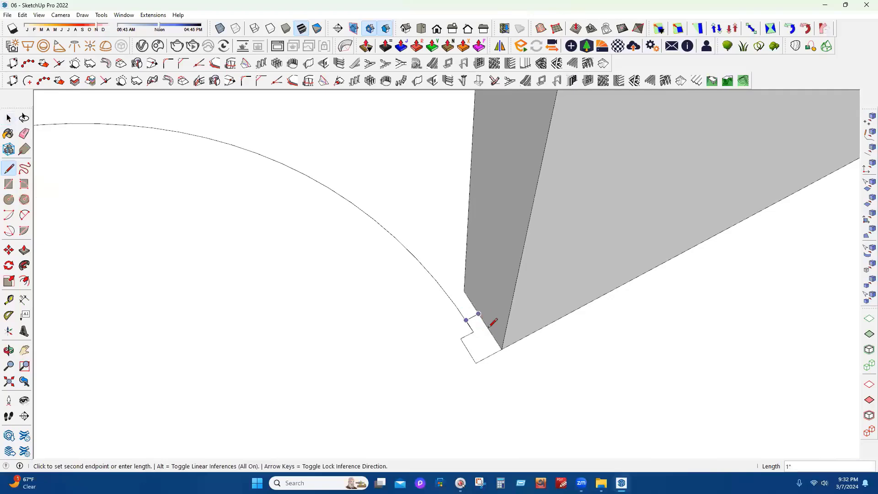
pyautogui.click(478, 314)
pyautogui.click(501, 349)
pyautogui.click(475, 363)
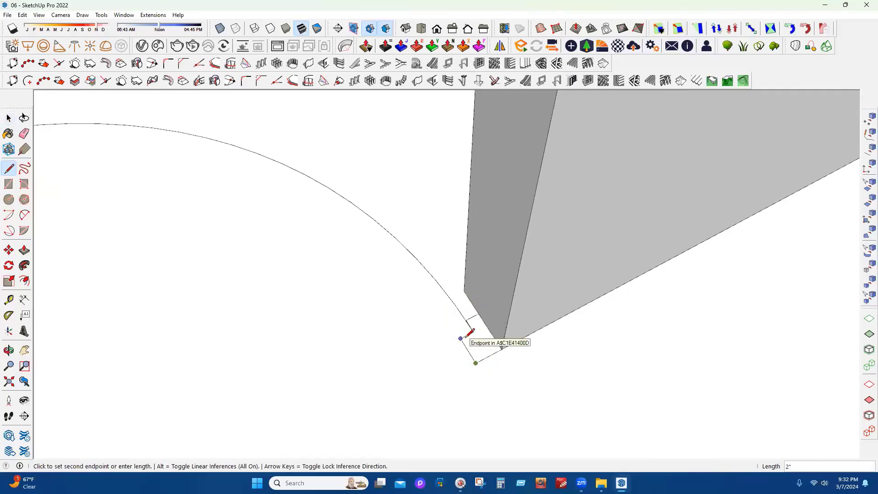
pyautogui.scroll(3, 467, 337)
pyautogui.click(450, 344)
pyautogui.click(477, 330)
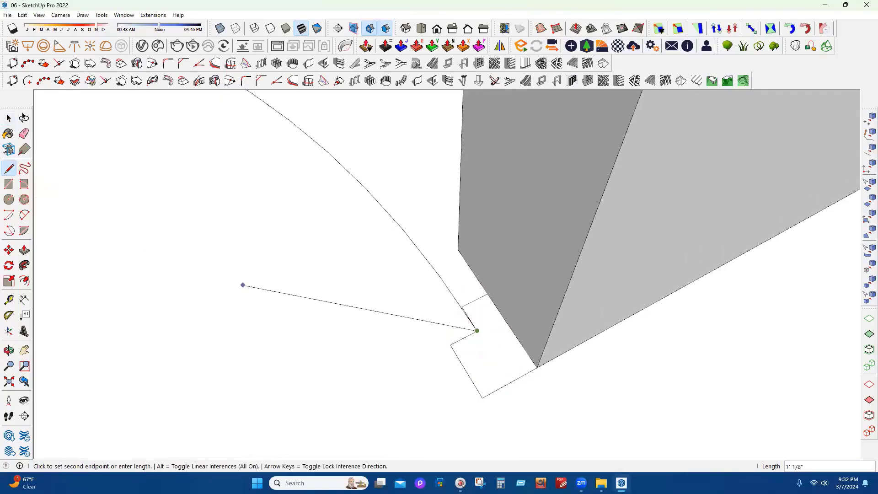
pyautogui.click(8, 118)
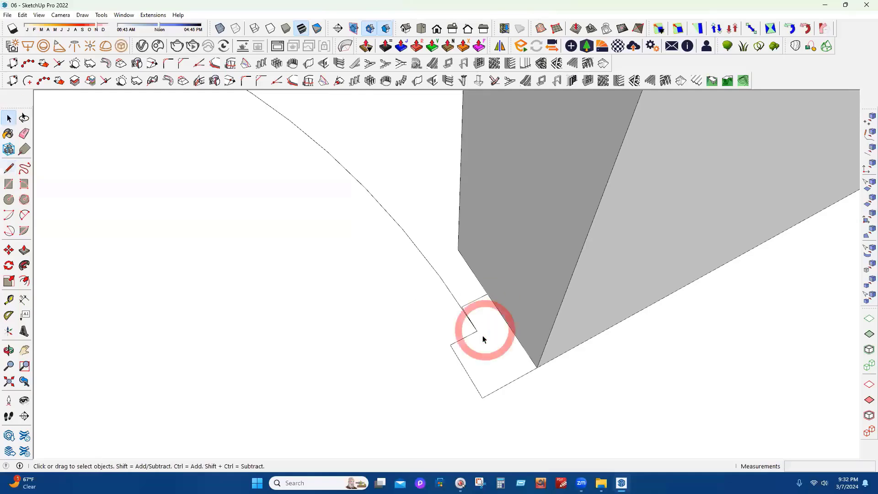
# Draw a rectangle over the door frame profile beside the jamb and select its face and edges
pyautogui.click(8, 183)
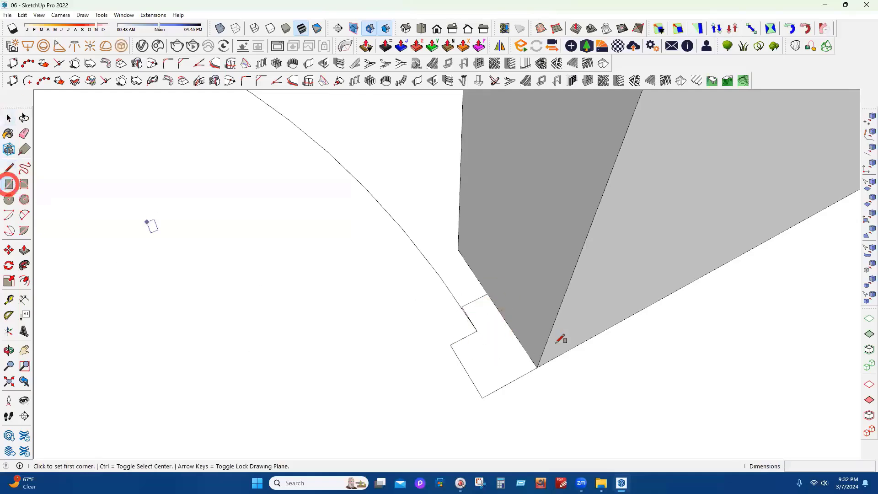
pyautogui.click(487, 295)
pyautogui.click(484, 399)
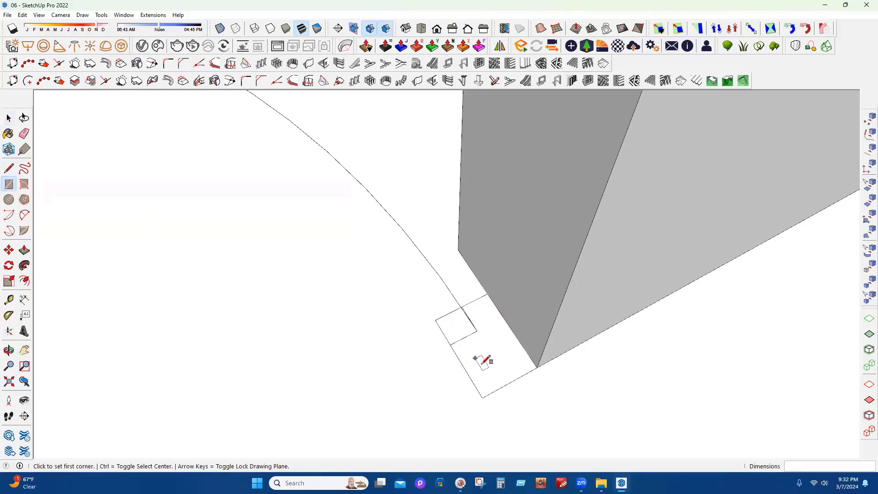
pyautogui.scroll(2, 482, 362)
pyautogui.press('space')
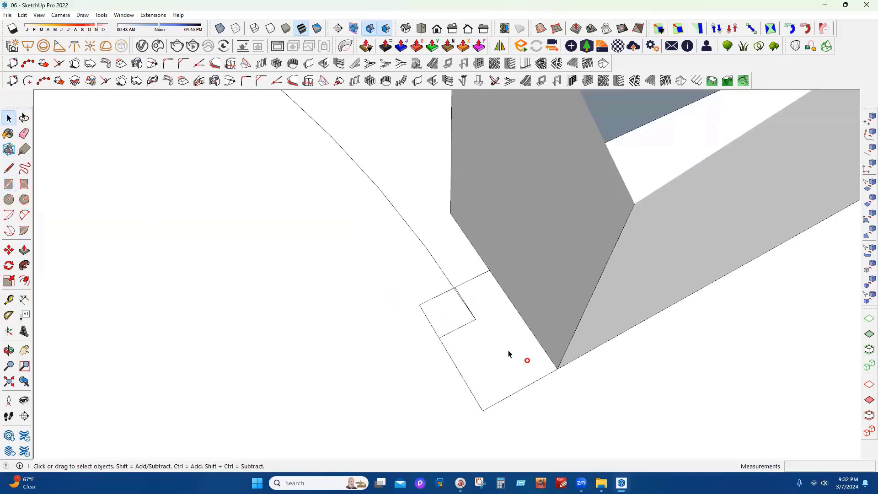
pyautogui.doubleClick(490, 336)
pyautogui.scroll(-3, 452, 330)
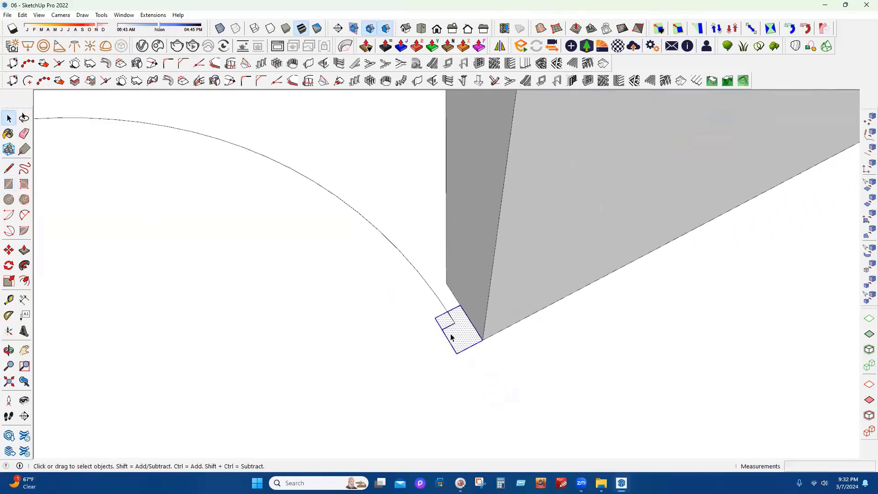
pyautogui.scroll(2, 454, 333)
pyautogui.scroll(1, 450, 325)
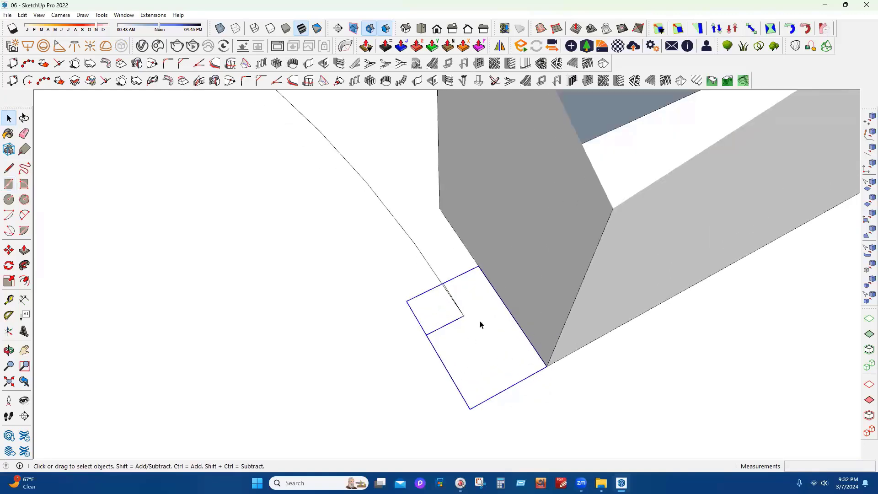
# Draw the frame's rebate lines inside the rectangle and erase the rectangle's outer corner edges
pyautogui.click(8, 170)
pyautogui.scroll(1, 435, 323)
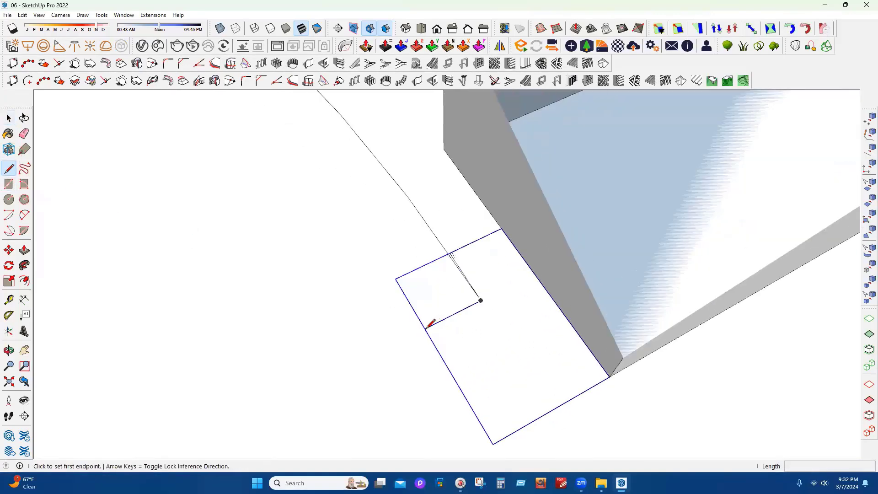
pyautogui.click(426, 327)
pyautogui.click(480, 300)
pyautogui.click(450, 253)
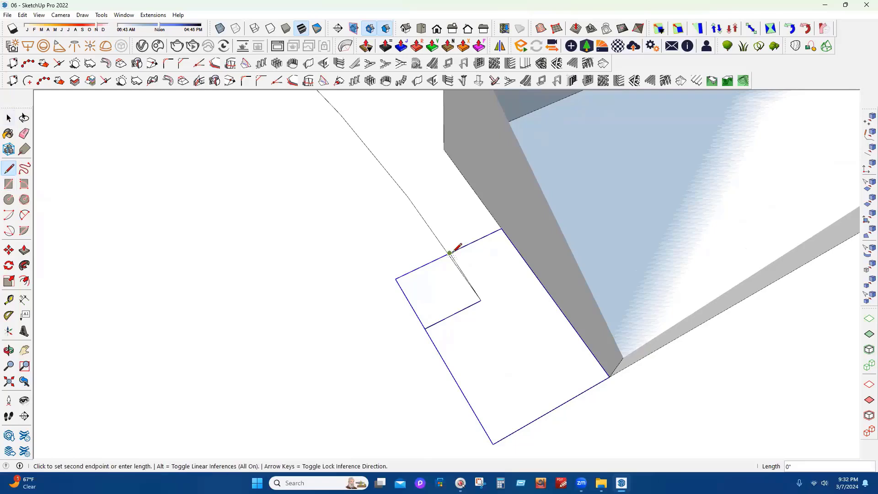
pyautogui.press('e')
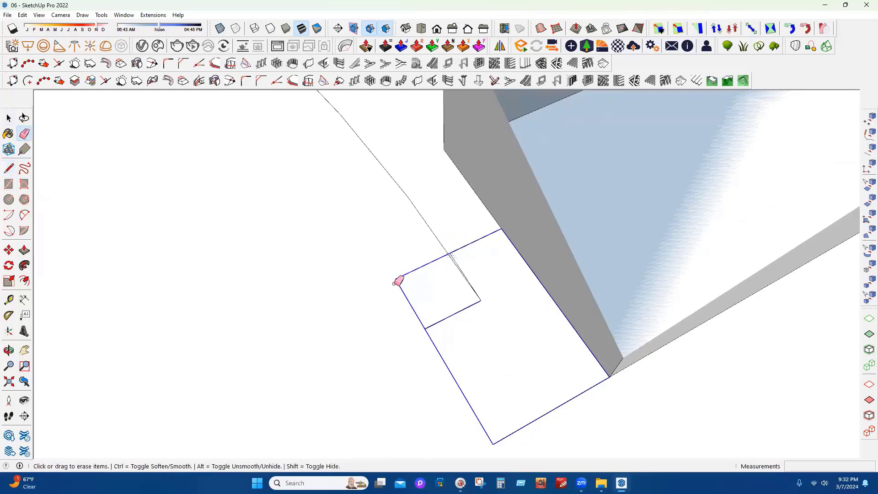
pyautogui.moveTo(394, 284); pyautogui.dragTo(398, 268)
pyautogui.scroll(-4, 417, 324)
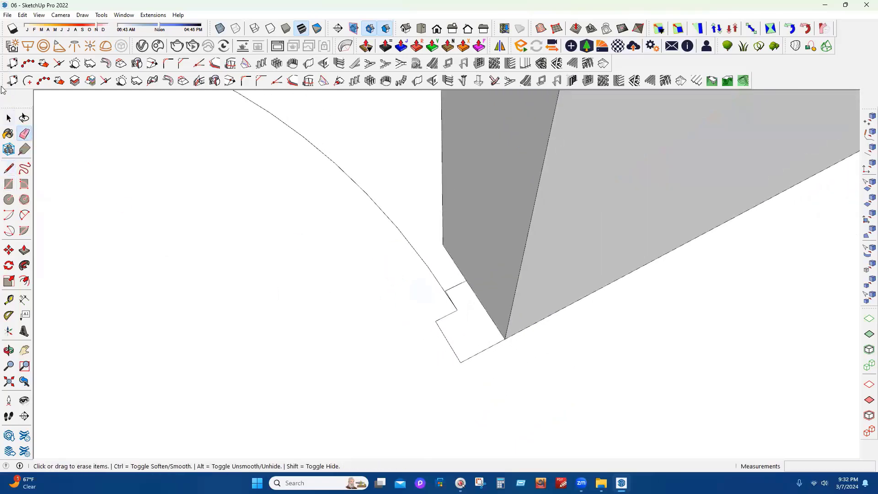
# Try to select the notched door frame face next to the jamb, and clear the selection
pyautogui.click(9, 118)
pyautogui.click(480, 331)
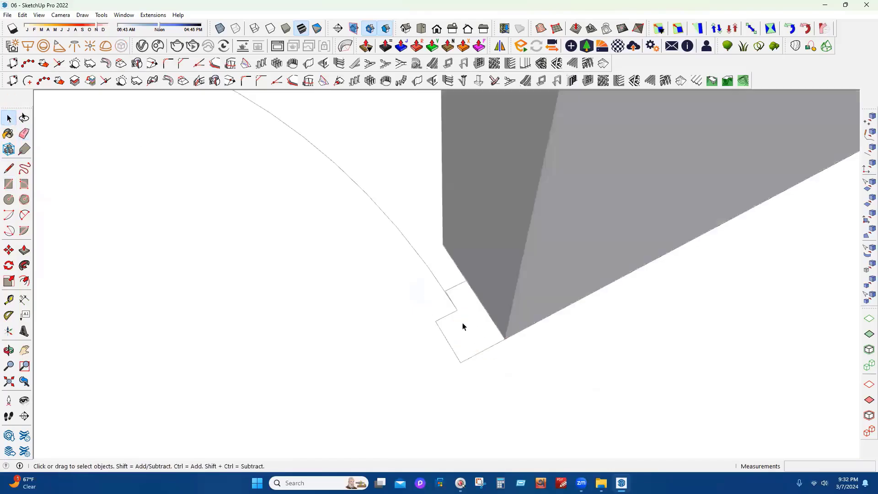
pyautogui.click(462, 325)
pyautogui.click(463, 321)
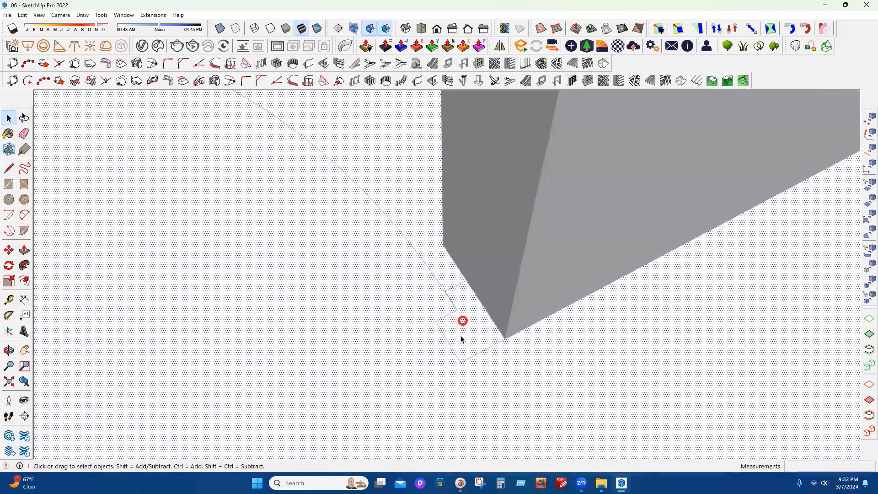
pyautogui.scroll(-7, 462, 338)
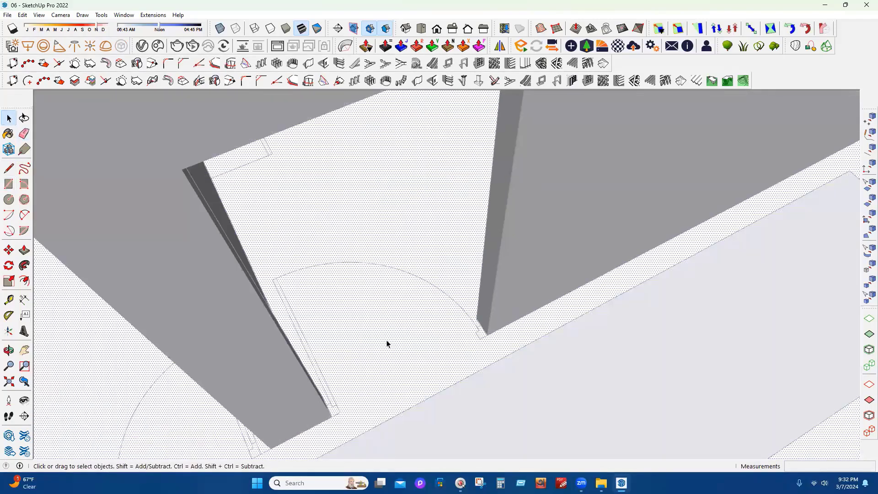
pyautogui.scroll(-6, 387, 344)
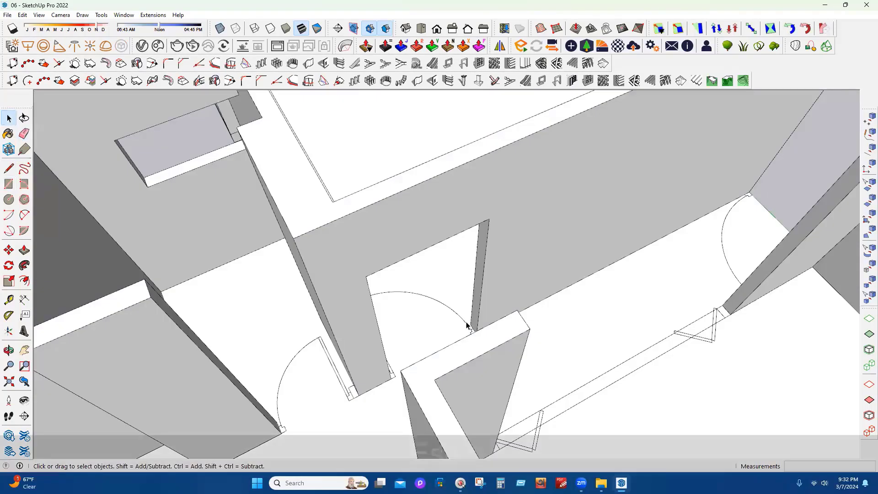
pyautogui.press('Escape')
# Draw a 3" by 2" rectangle over the door frame profile against the jamb and select it with its edges
pyautogui.moveTo(486, 308); pyautogui.dragTo(50, 219, button='middle')
pyautogui.moveTo(472, 355); pyautogui.dragTo(12, 168, button='middle')
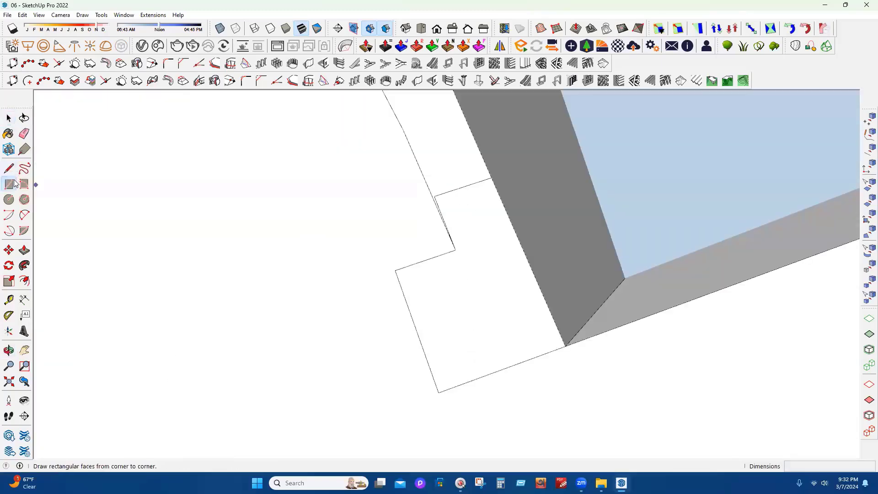
pyautogui.click(8, 184)
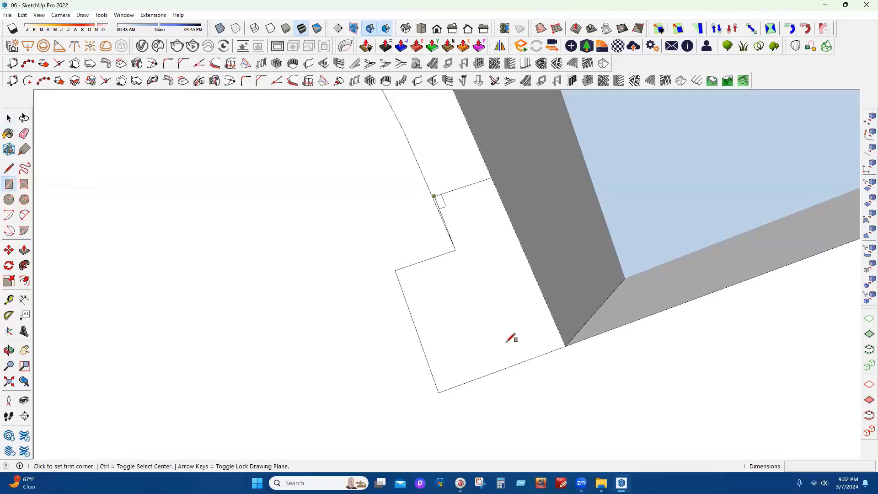
pyautogui.click(491, 177)
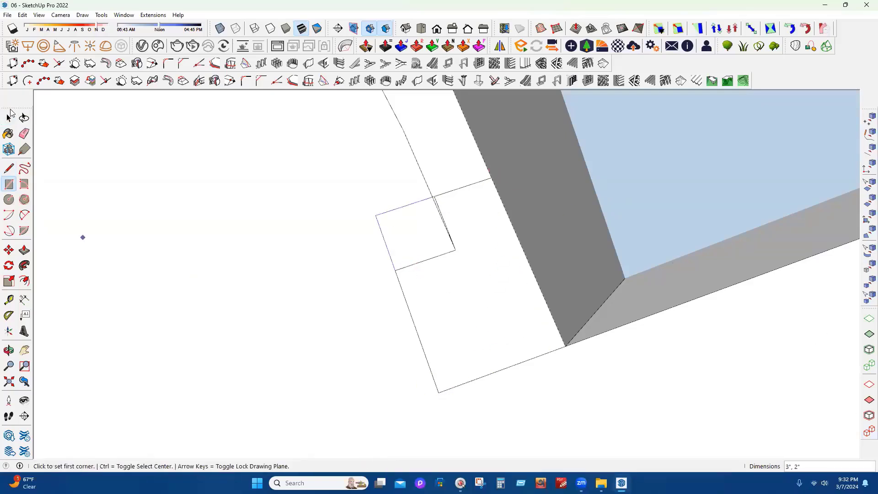
pyautogui.click(9, 116)
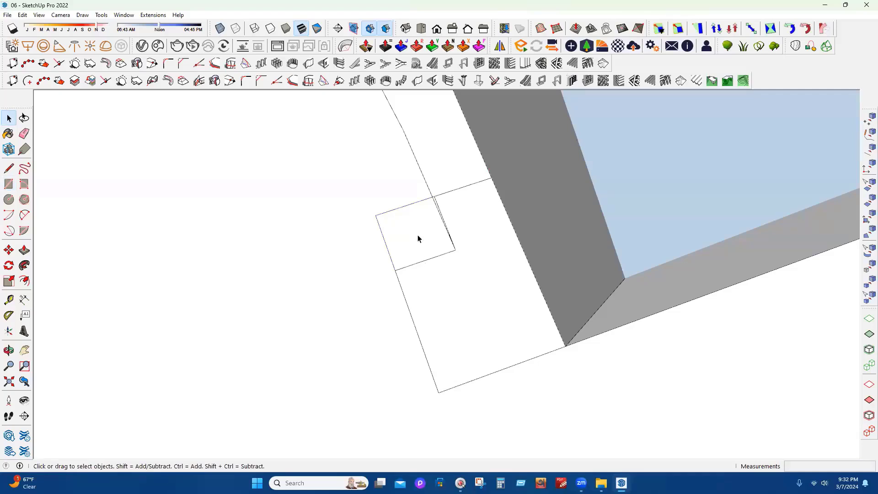
pyautogui.doubleClick(417, 237)
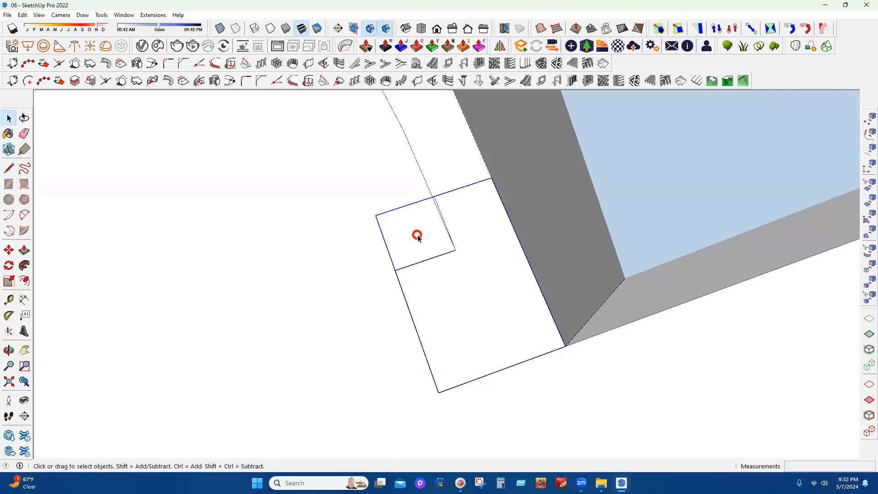
pyautogui.press('Escape')
pyautogui.doubleClick(458, 301)
pyautogui.scroll(-5, 480, 256)
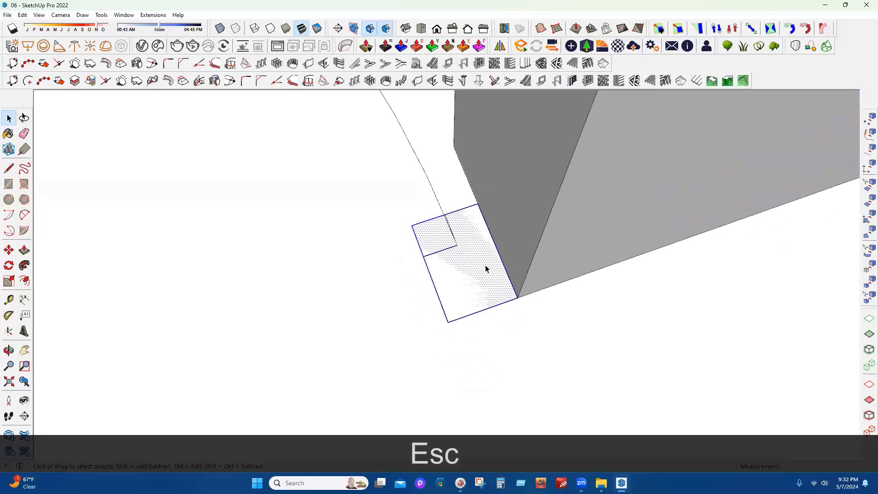
# Group the selected door frame profile beside the jamb and open the group for editing
pyautogui.moveTo(549, 320); pyautogui.dragTo(478, 249, button='middle')
pyautogui.scroll(2, 458, 244)
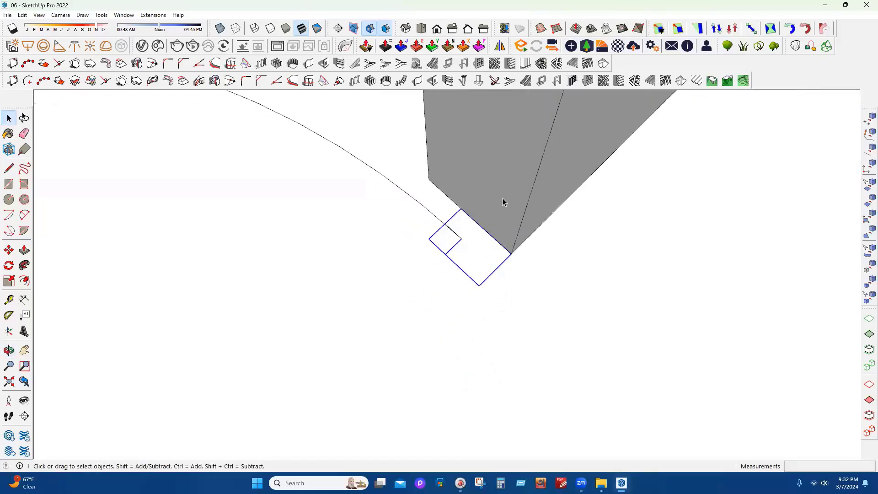
pyautogui.rightClick(479, 248)
pyautogui.click(502, 199)
pyautogui.doubleClick(460, 249)
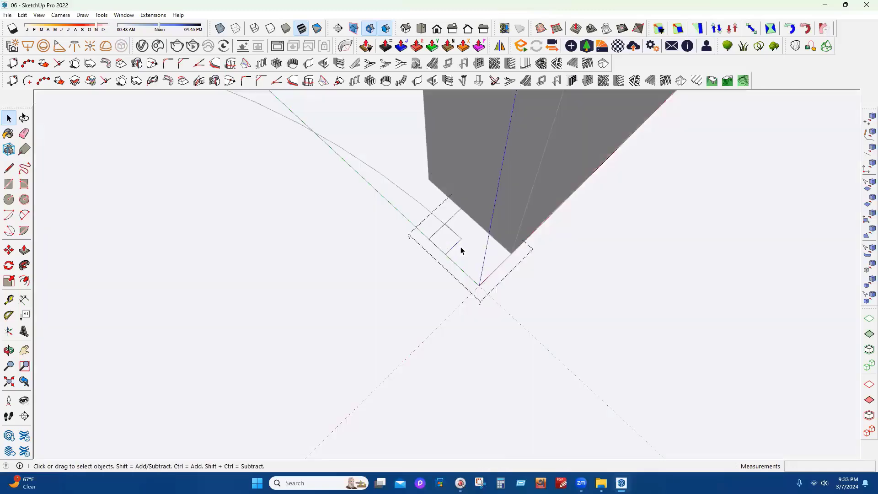
# Draw the rebate lines inside the grouped profile and erase its outer corner edges to leave the notched face
pyautogui.scroll(4, 521, 246)
pyautogui.press('l')
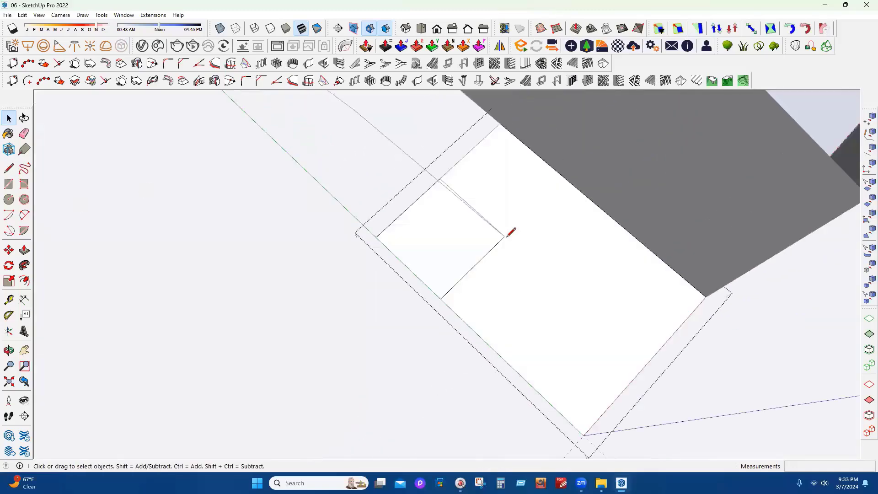
pyautogui.click(439, 298)
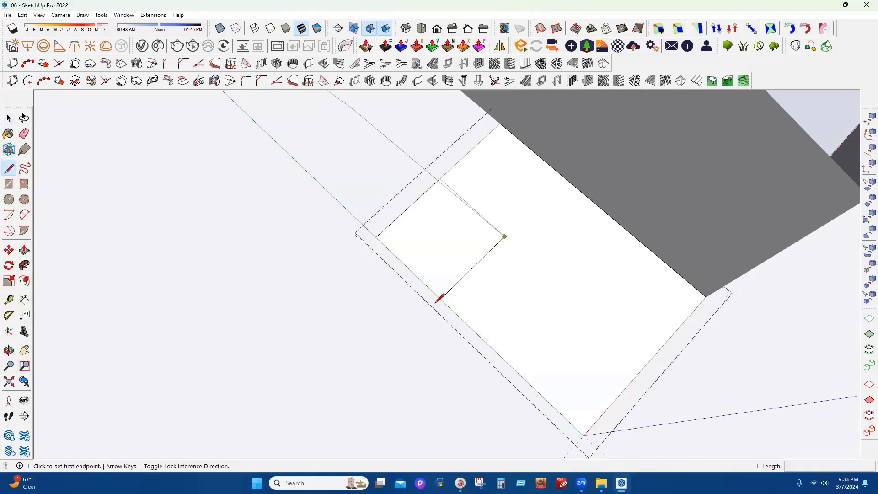
pyautogui.click(504, 237)
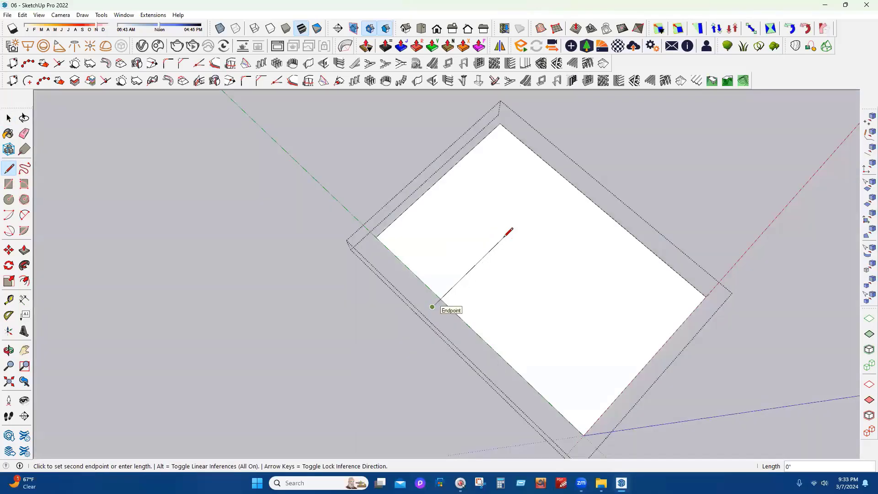
pyautogui.press('Escape')
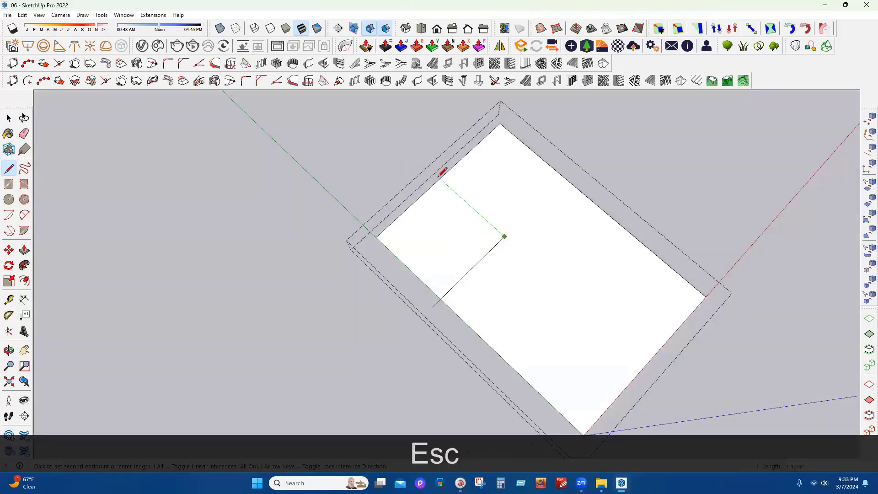
pyautogui.press('Escape')
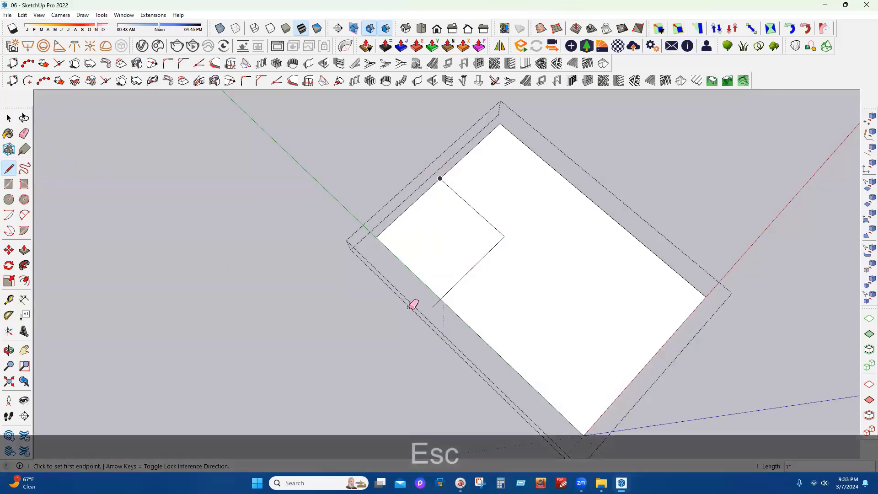
pyautogui.press('e')
pyautogui.moveTo(430, 288); pyautogui.dragTo(428, 269)
pyautogui.click(412, 270)
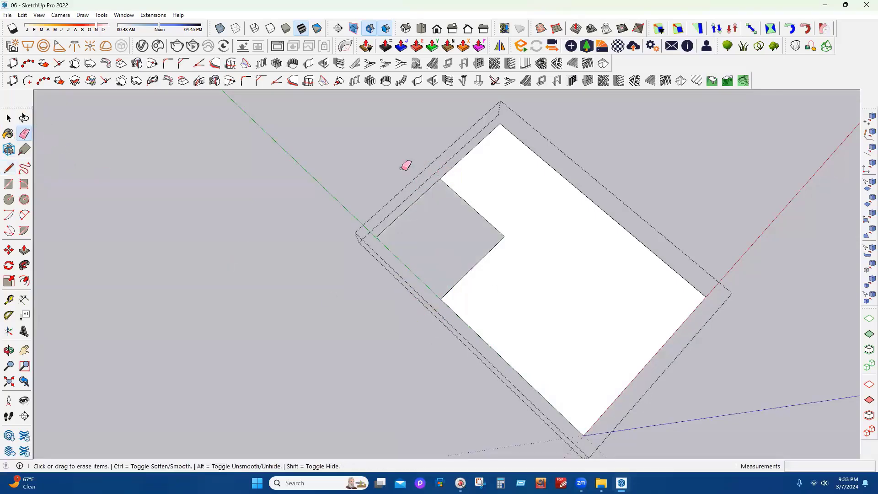
pyautogui.moveTo(401, 171); pyautogui.dragTo(446, 203)
# Close the profile group and explode it back into loose geometry
pyautogui.click(7, 119)
pyautogui.press('Escape')
pyautogui.press('Escape')
pyautogui.moveTo(521, 213); pyautogui.dragTo(427, 380, button='middle')
pyautogui.rightClick(494, 307)
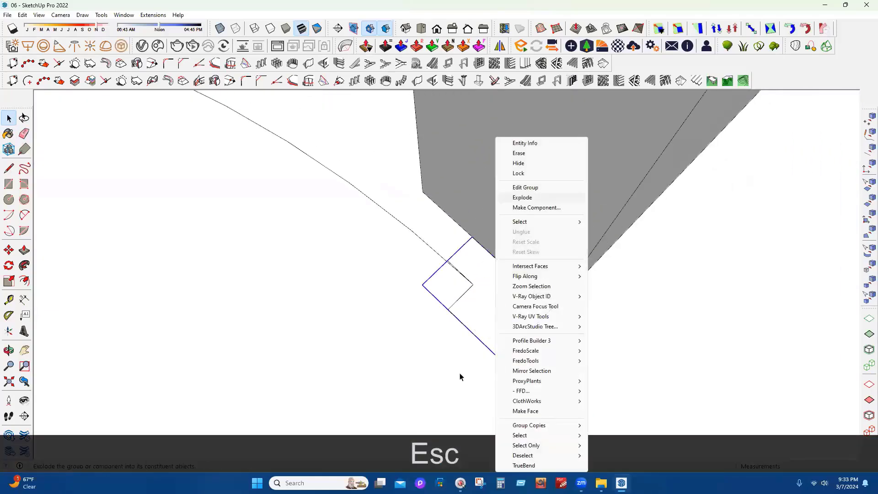
pyautogui.click(523, 195)
pyautogui.scroll(-8, 452, 375)
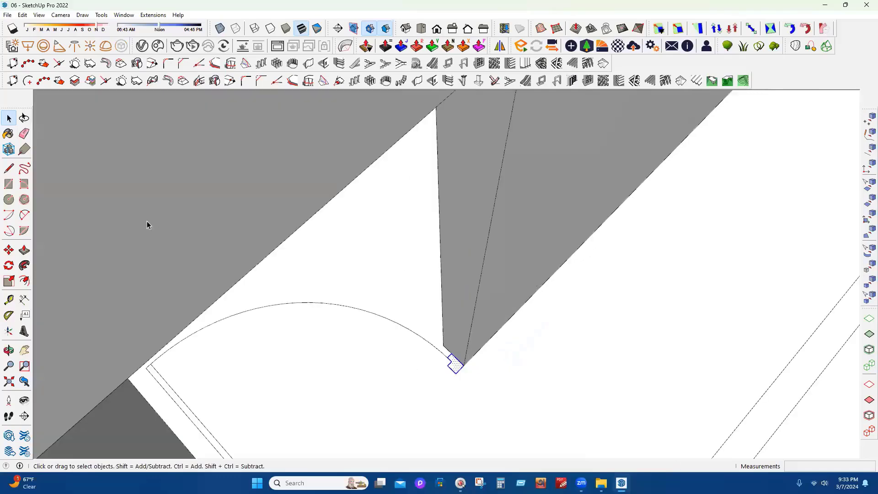
# Draw a line path up one jamb, across the head and down the other jamb of the door opening
pyautogui.click(9, 169)
pyautogui.moveTo(456, 367); pyautogui.dragTo(435, 259, button='middle')
pyautogui.click(270, 342)
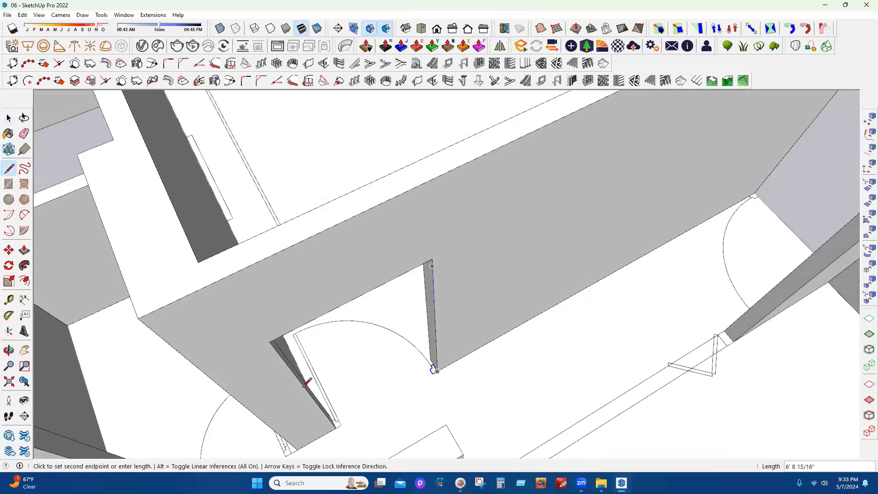
pyautogui.scroll(5, 339, 422)
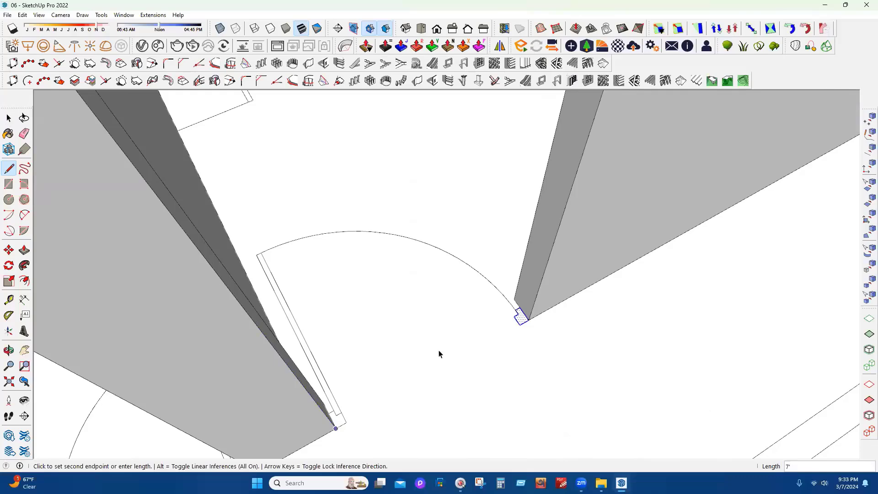
pyautogui.press('Escape')
pyautogui.scroll(-3, 509, 265)
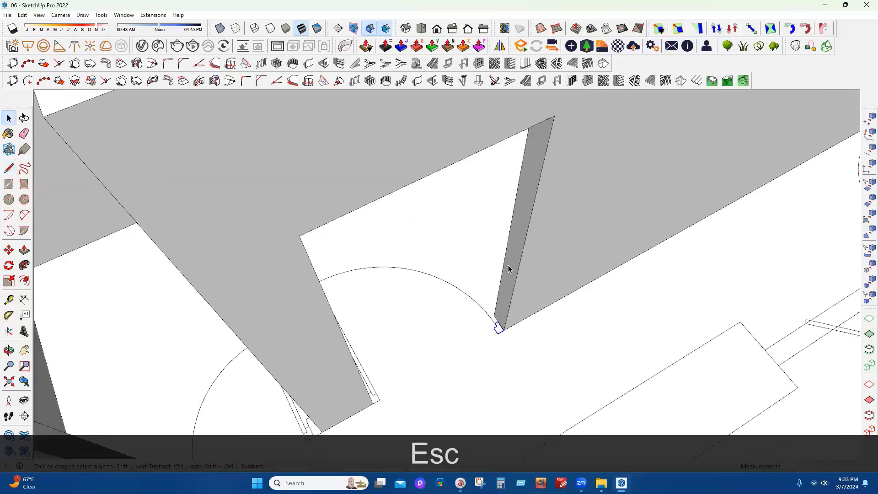
# Select the three path edges around the door opening and extrude the notched profile along them with Follow Me
pyautogui.scroll(-2, 514, 264)
pyautogui.hotkey('ctrl', 'z')
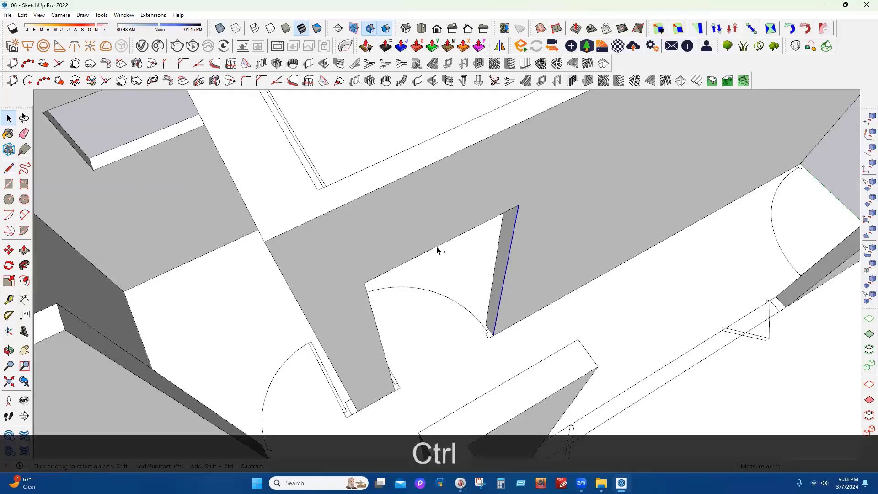
pyautogui.keyDown('ctrl'); pyautogui.click(437, 246); pyautogui.keyUp('ctrl')
pyautogui.keyDown('ctrl'); pyautogui.click(385, 353); pyautogui.keyUp('ctrl')
pyautogui.moveTo(751, 383); pyautogui.dragTo(1, 286, button='middle')
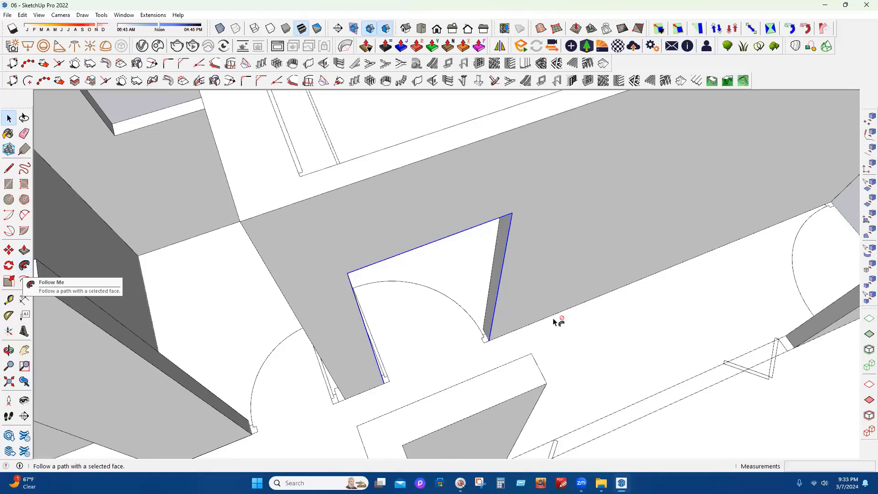
pyautogui.click(485, 341)
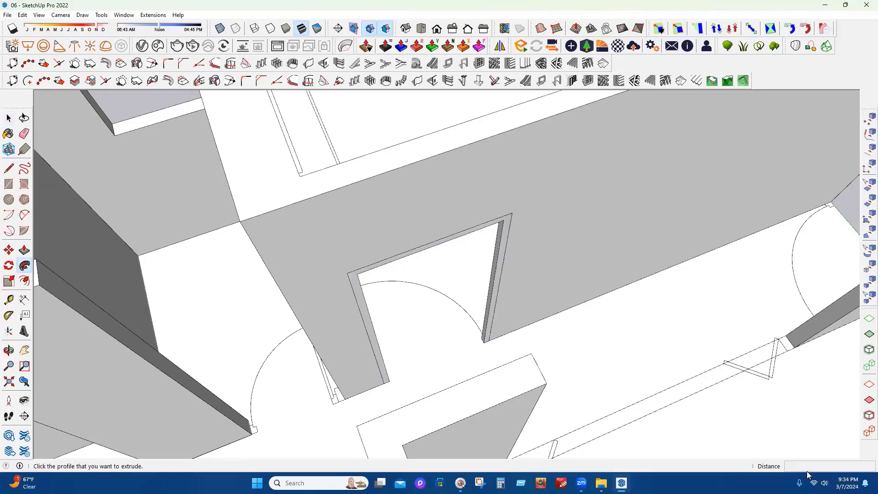
# Draw a 6' 10" by 3' 2" rectangle across the door frame's inner opening for the door panel
pyautogui.click(9, 118)
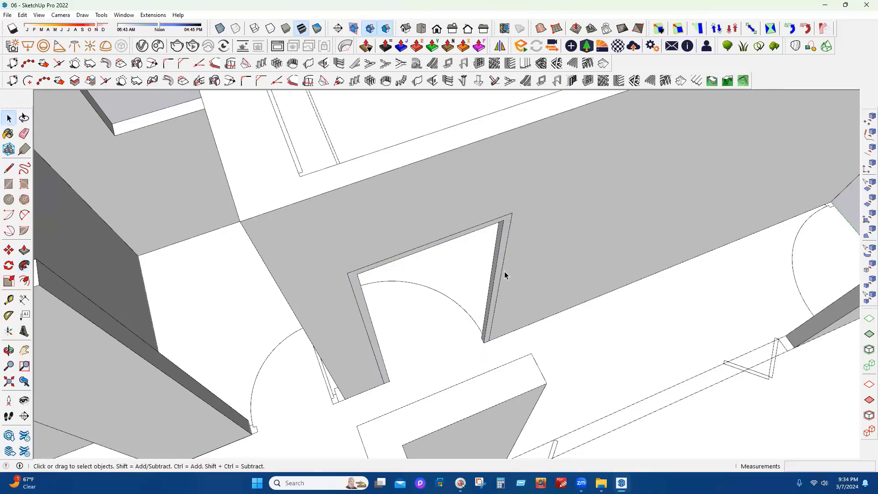
pyautogui.moveTo(397, 330); pyautogui.dragTo(720, 270, button='middle')
pyautogui.scroll(3, 411, 183)
pyautogui.moveTo(408, 183)
pyautogui.mouseDown(button='middle')
pyautogui.moveTo(621, 329)
pyautogui.moveTo(510, 267)
pyautogui.moveTo(508, 332)
pyautogui.moveTo(516, 327)
pyautogui.moveTo(465, 303)
pyautogui.mouseUp(button='middle')
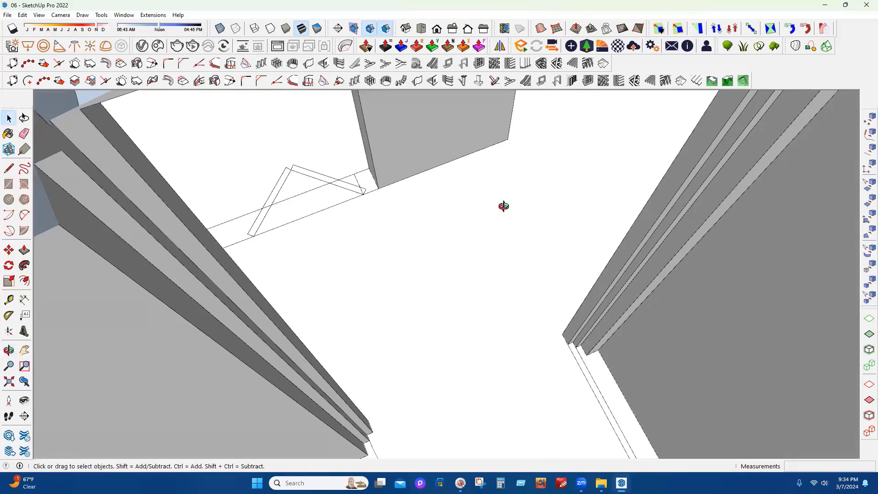
pyautogui.scroll(-4, 504, 206)
pyautogui.scroll(-4, 566, 225)
pyautogui.moveTo(566, 225)
pyautogui.mouseDown(button='middle')
pyautogui.moveTo(435, 216)
pyautogui.moveTo(417, 280)
pyautogui.moveTo(308, 288)
pyautogui.moveTo(16, 191)
pyautogui.moveTo(295, 209)
pyautogui.moveTo(486, 311)
pyautogui.moveTo(475, 326)
pyautogui.mouseUp(button='middle')
pyautogui.scroll(3, 292, 211)
pyautogui.scroll(2, 474, 326)
pyautogui.click(474, 327)
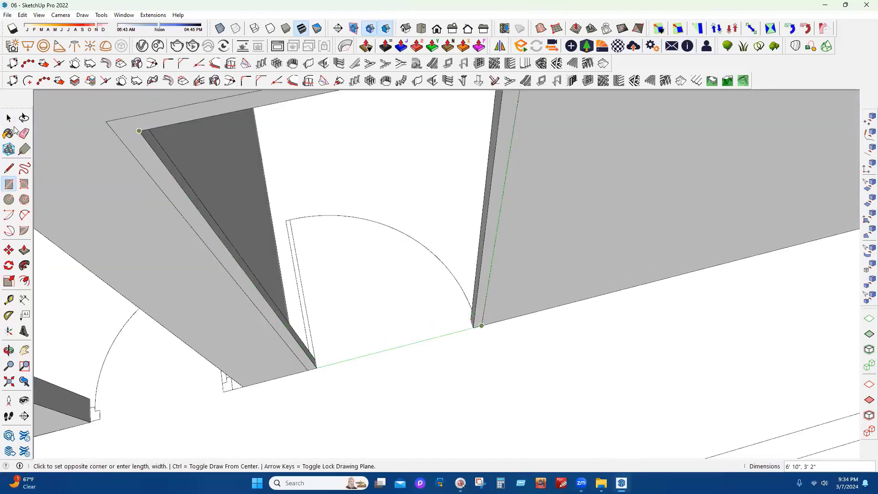
pyautogui.click(139, 131)
# Group the door panel face with its edges and open the group for editing
pyautogui.press('space')
pyautogui.doubleClick(330, 172)
pyautogui.rightClick(329, 172)
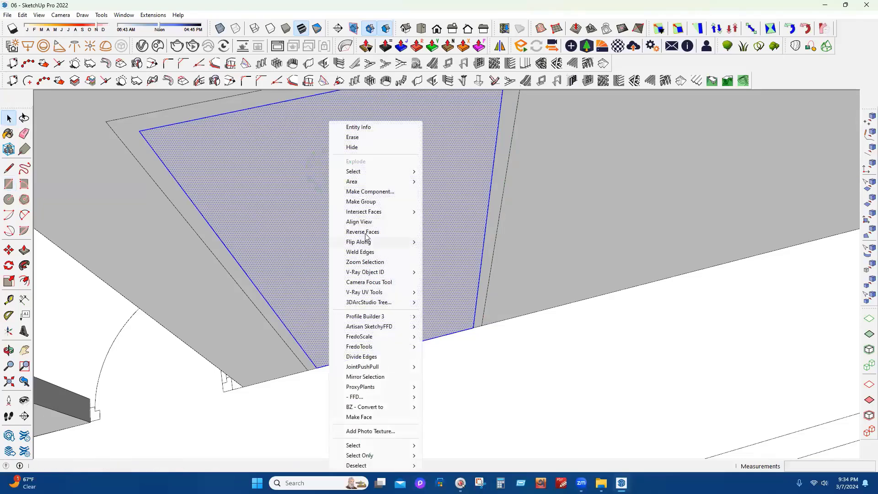
pyautogui.click(363, 201)
pyautogui.doubleClick(364, 205)
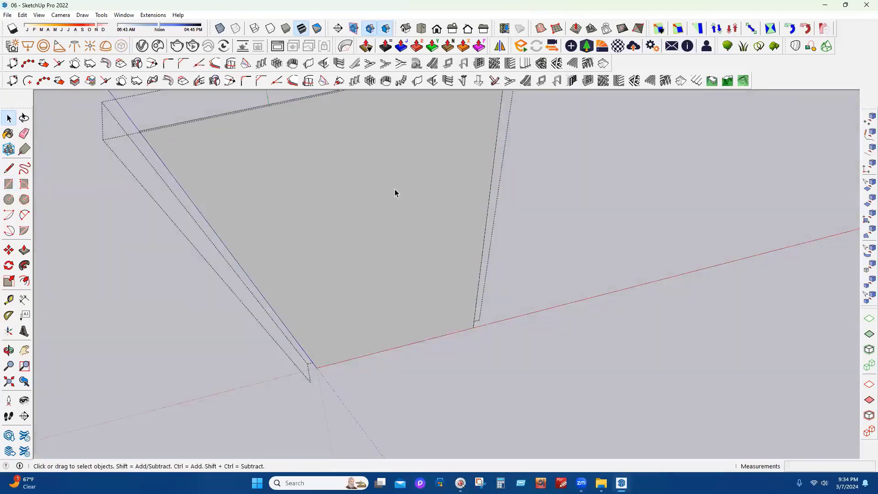
# Push/Pull the door panel face to a thickness of 1.5" and close the group
pyautogui.moveTo(64, 173); pyautogui.dragTo(615, 173, button='middle')
pyautogui.press('p')
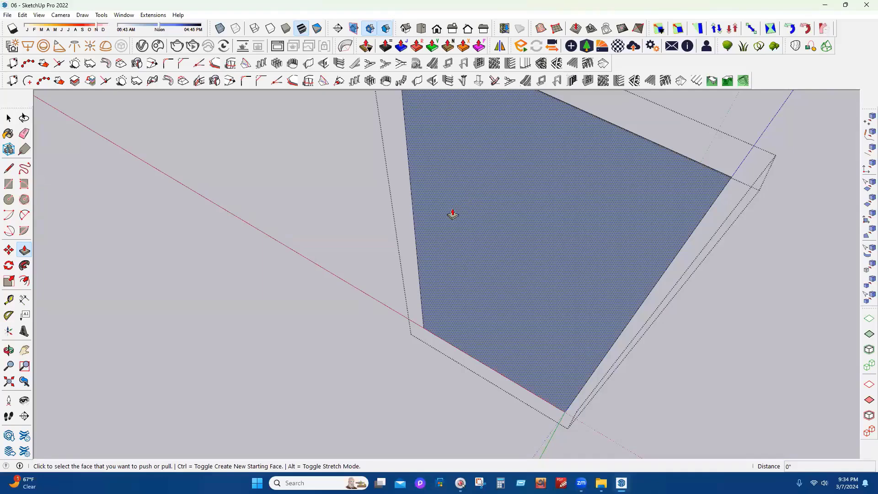
pyautogui.click(490, 253)
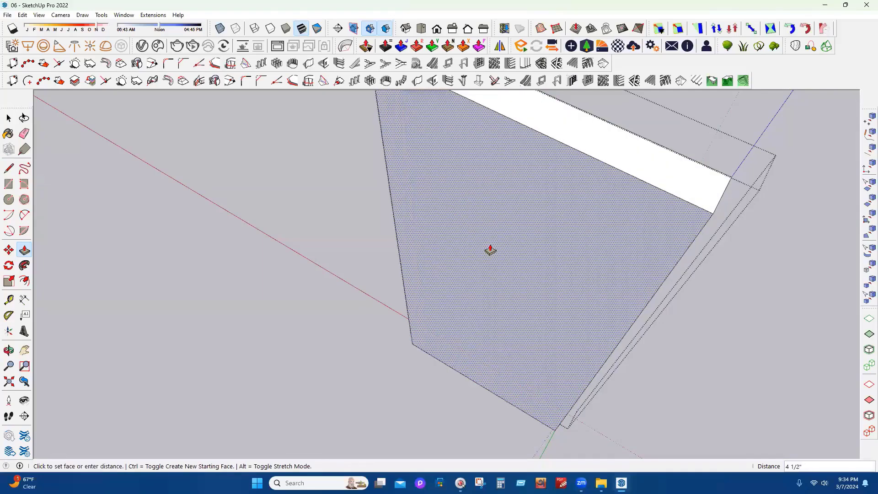
pyautogui.write('1.5')
pyautogui.press('Return')
pyautogui.moveTo(669, 308); pyautogui.dragTo(184, 255, button='middle')
pyautogui.click(7, 117)
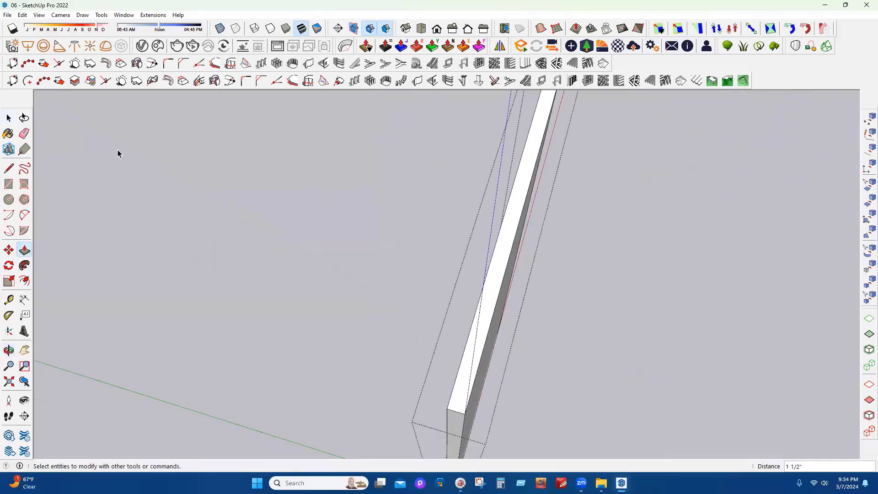
pyautogui.press('Escape')
# Move the door panel back into the rebate of the door frame
pyautogui.scroll(-2, 408, 219)
pyautogui.scroll(-6, 462, 227)
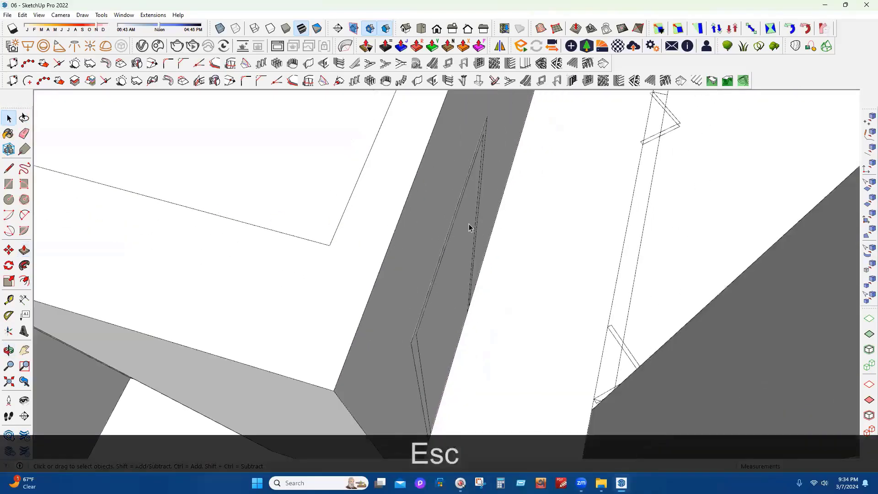
pyautogui.scroll(-6, 461, 266)
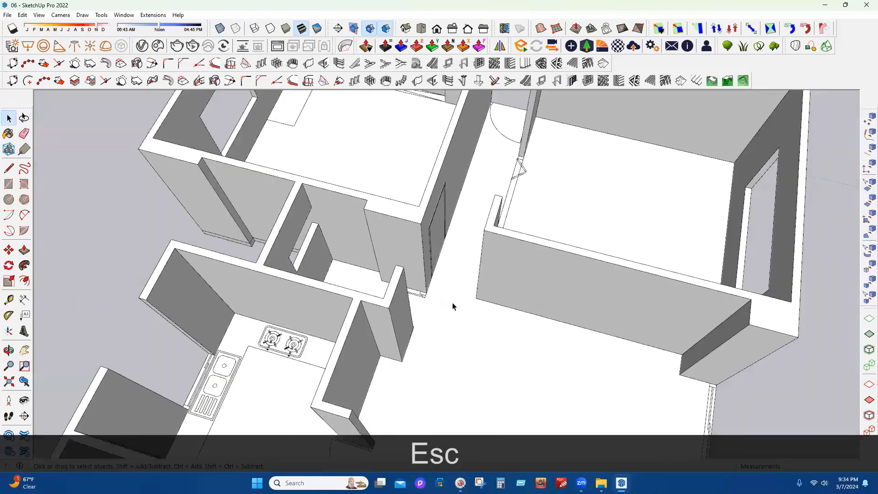
pyautogui.moveTo(451, 303); pyautogui.dragTo(223, 210, button='middle')
pyautogui.scroll(5, 491, 228)
pyautogui.scroll(8, 496, 336)
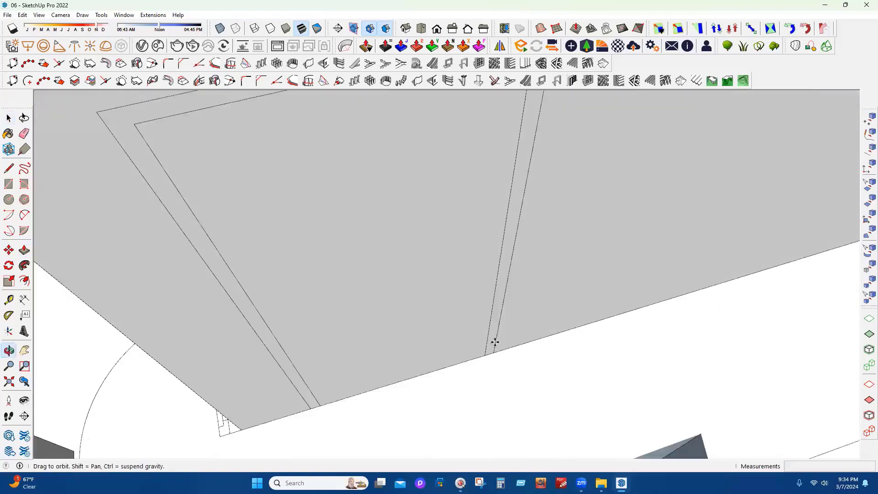
pyautogui.press('m')
pyautogui.click(493, 340)
pyautogui.press('Escape')
pyautogui.scroll(-8, 445, 303)
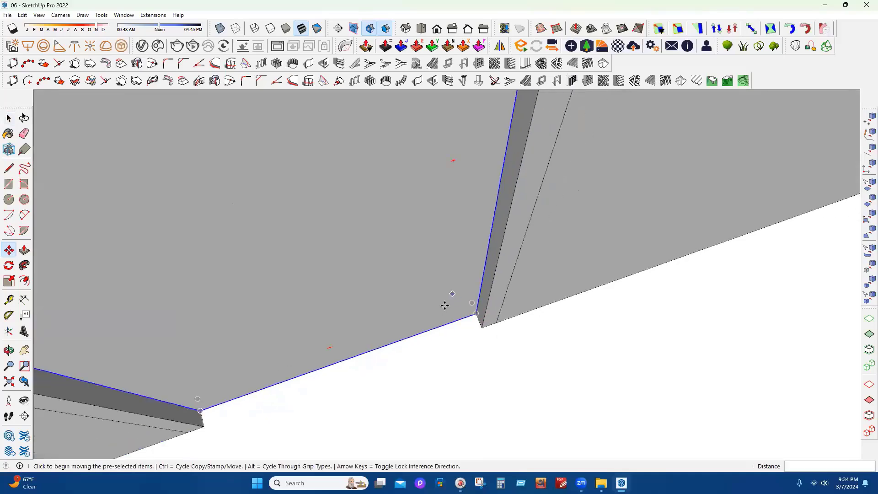
pyautogui.scroll(-3, 448, 306)
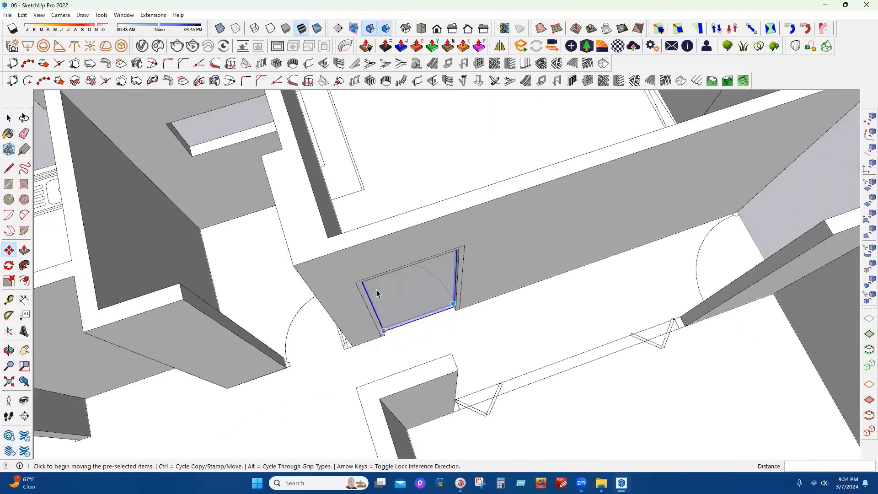
# Save the model with the fitted door panel
pyautogui.press('space')
pyautogui.scroll(-5, 423, 292)
pyautogui.scroll(-2, 405, 247)
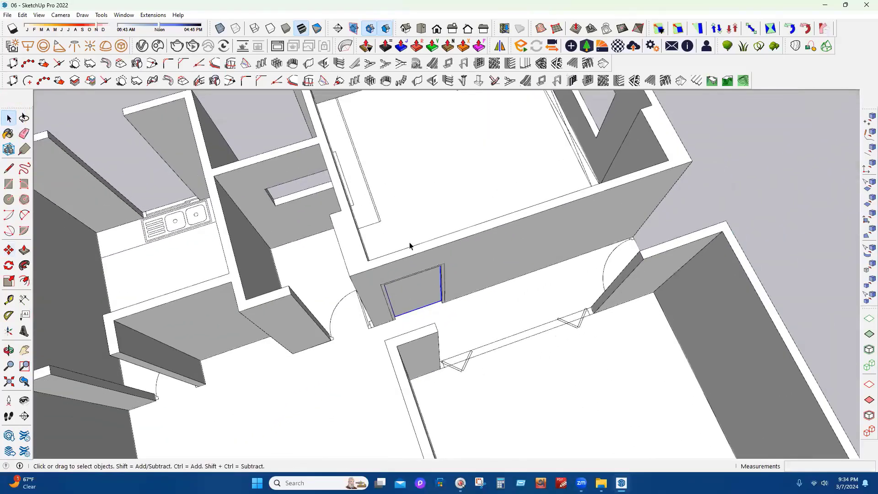
pyautogui.moveTo(407, 246); pyautogui.dragTo(410, 246, button='middle')
pyautogui.scroll(6, 409, 246)
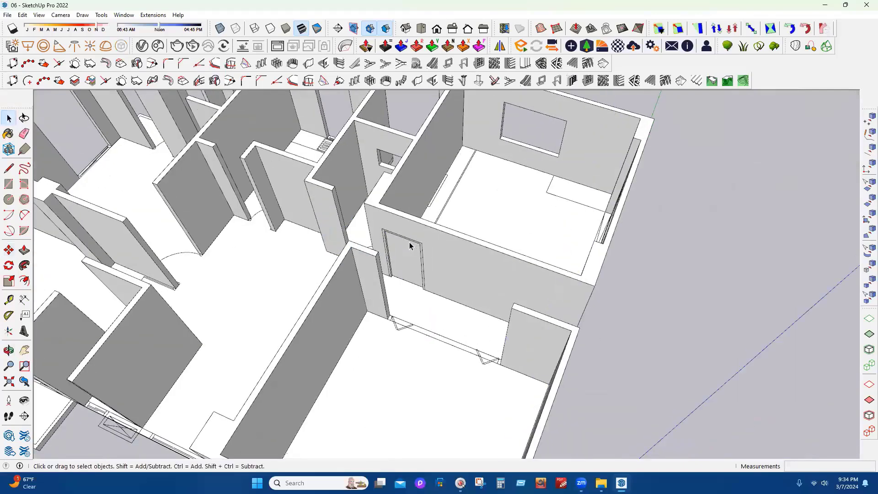
pyautogui.hotkey('ctrl', 's')
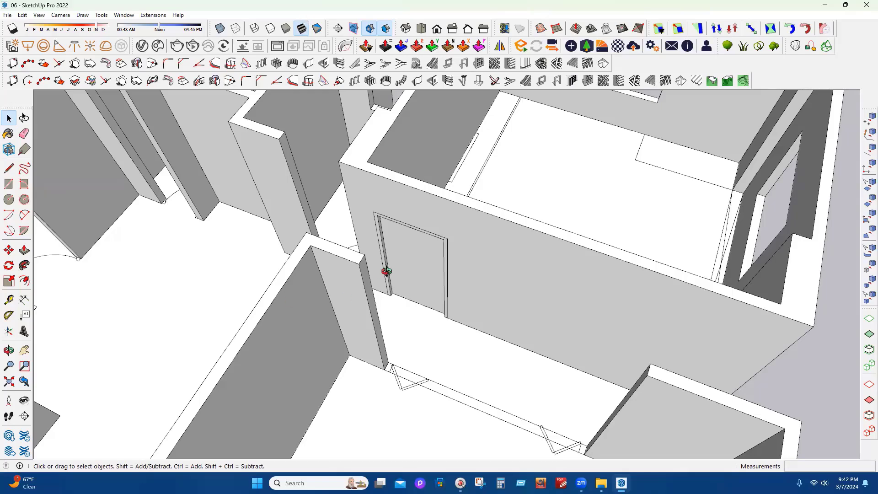
# Rotate the door panel into an open position about the midpoint of its bottom edge
pyautogui.moveTo(386, 272); pyautogui.dragTo(394, 230, button='middle')
pyautogui.scroll(2, 488, 276)
pyautogui.moveTo(488, 276); pyautogui.dragTo(435, 263, button='middle')
pyautogui.scroll(2, 462, 282)
pyautogui.click(462, 282)
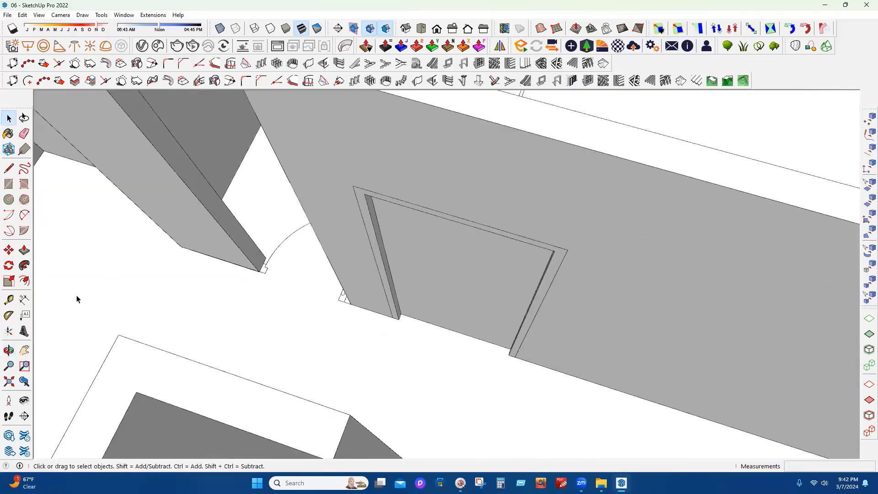
pyautogui.click(8, 265)
pyautogui.scroll(4, 450, 335)
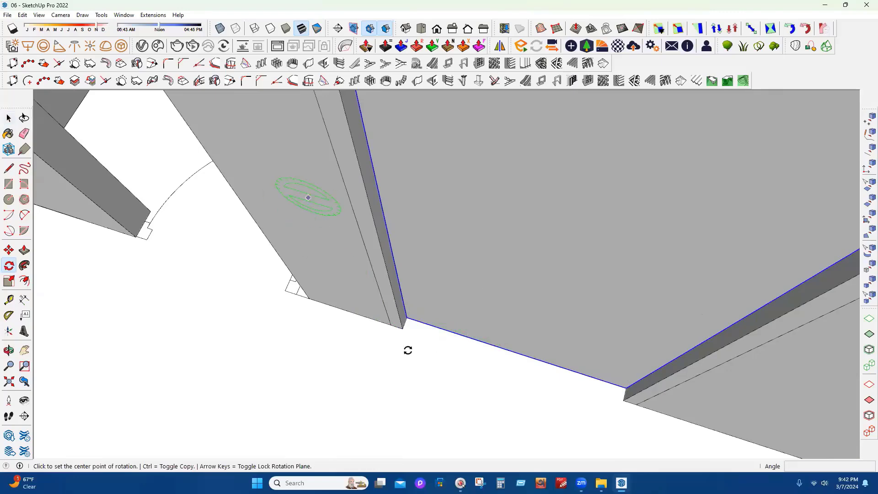
pyautogui.click(487, 347)
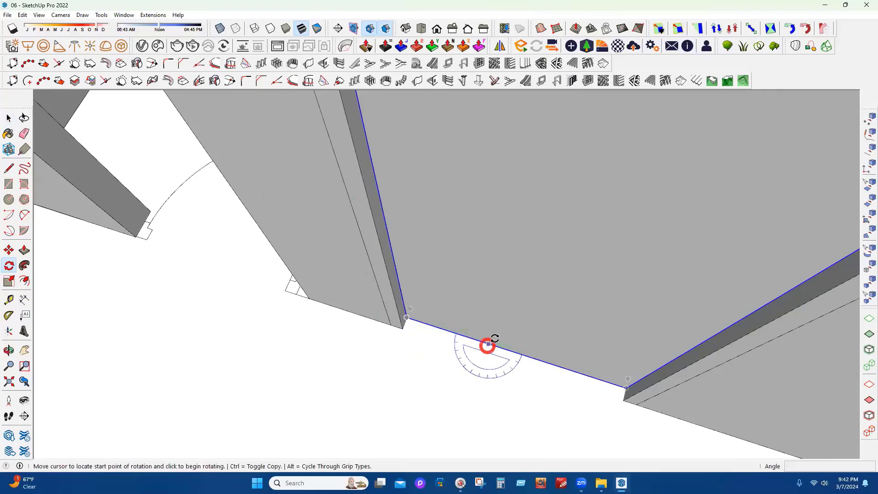
pyautogui.click(516, 341)
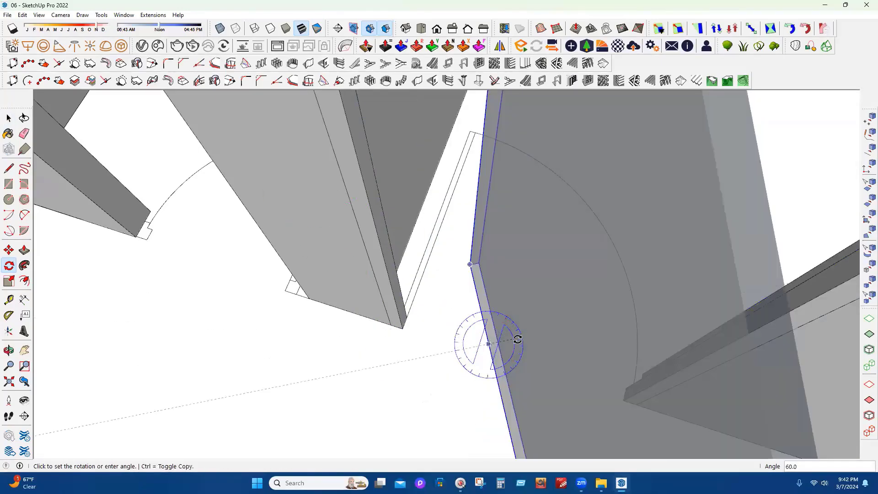
pyautogui.click(490, 322)
pyautogui.scroll(-3, 445, 333)
pyautogui.moveTo(445, 334); pyautogui.dragTo(256, 274, button='middle')
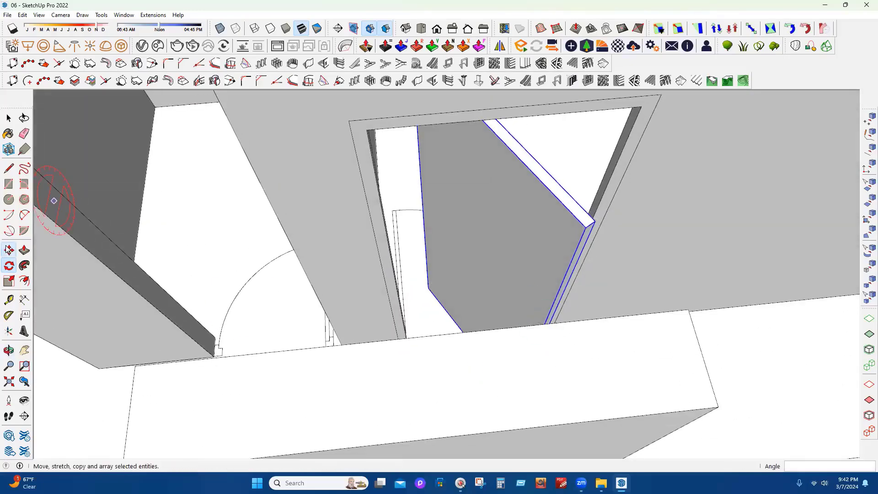
# Move the rotated door panel by its bottom corner to the frame jamb opposite the swing's hinge side on the plan
pyautogui.click(9, 250)
pyautogui.moveTo(457, 320); pyautogui.dragTo(516, 353, button='middle')
pyautogui.scroll(3, 521, 356)
pyautogui.click(523, 360)
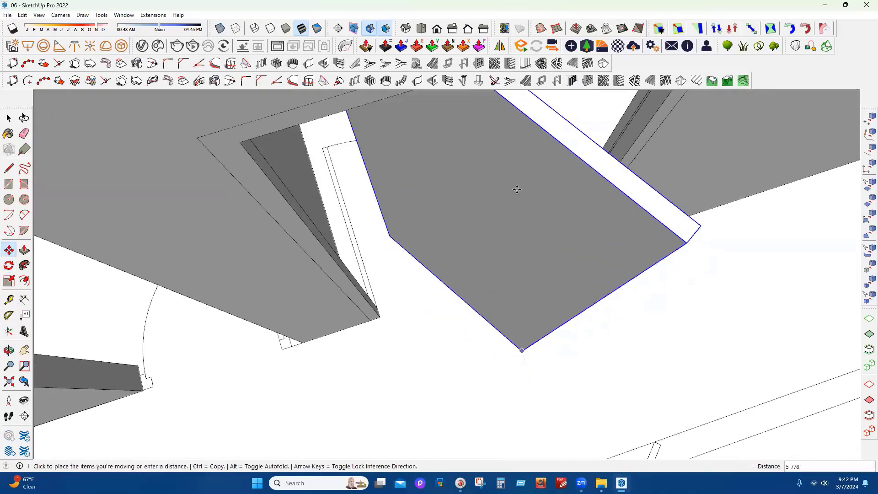
pyautogui.click(379, 279)
pyautogui.scroll(-5, 379, 279)
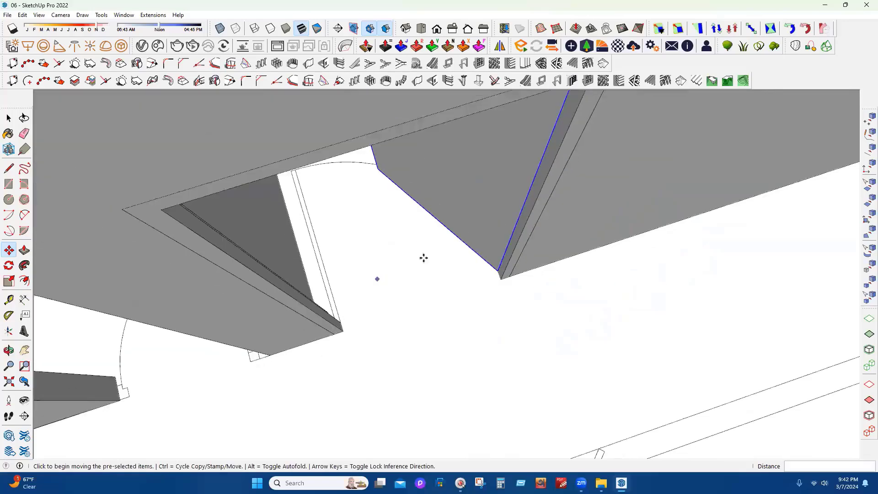
pyautogui.moveTo(423, 257); pyautogui.dragTo(764, 275, button='middle')
pyautogui.moveTo(386, 288); pyautogui.dragTo(343, 182, button='middle')
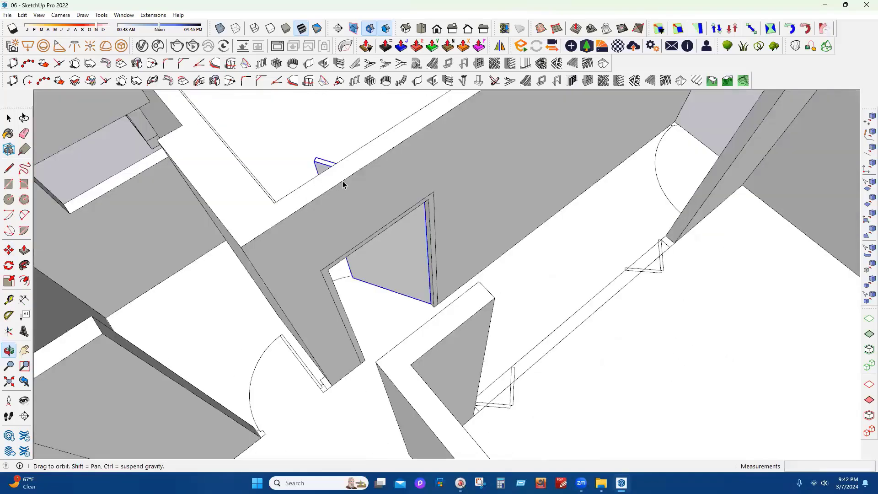
pyautogui.scroll(-6, 449, 210)
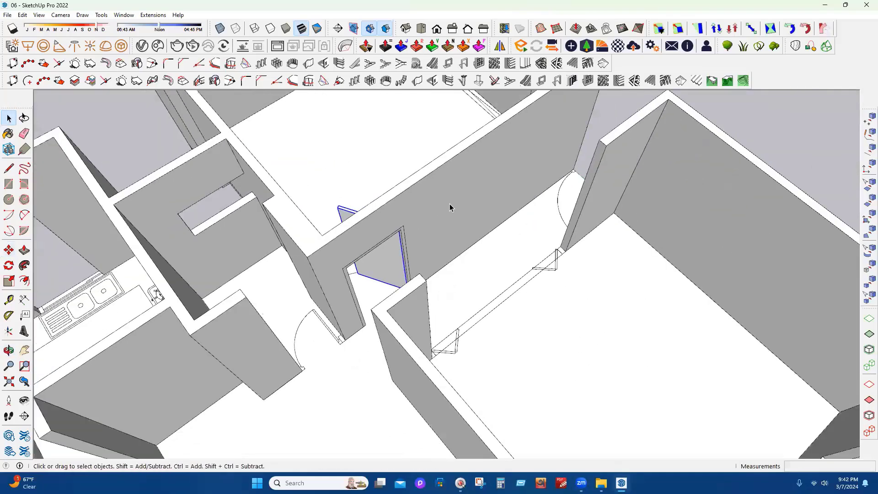
# Examine the opened door panel from both sides of the wall against the door swing on the floor plan
pyautogui.click(690, 155)
pyautogui.scroll(3, 448, 193)
pyautogui.moveTo(448, 193); pyautogui.dragTo(394, 329, button='middle')
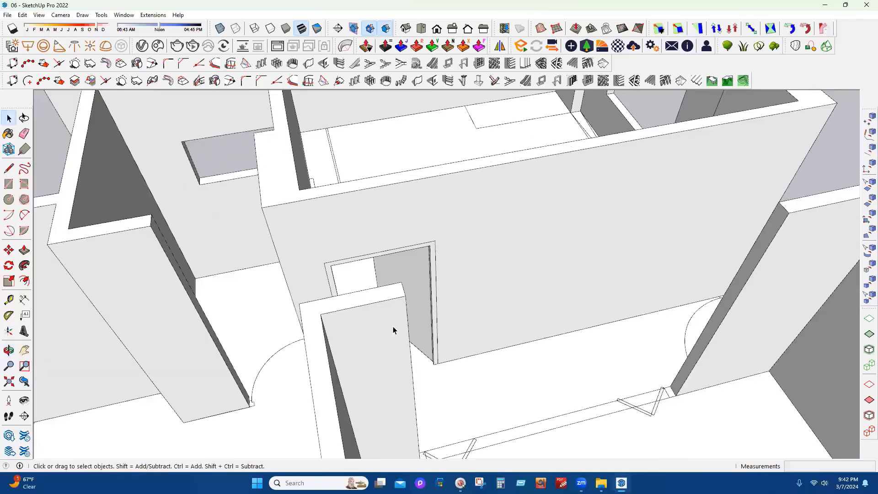
pyautogui.moveTo(290, 323); pyautogui.dragTo(398, 220, button='middle')
pyautogui.scroll(-2, 402, 196)
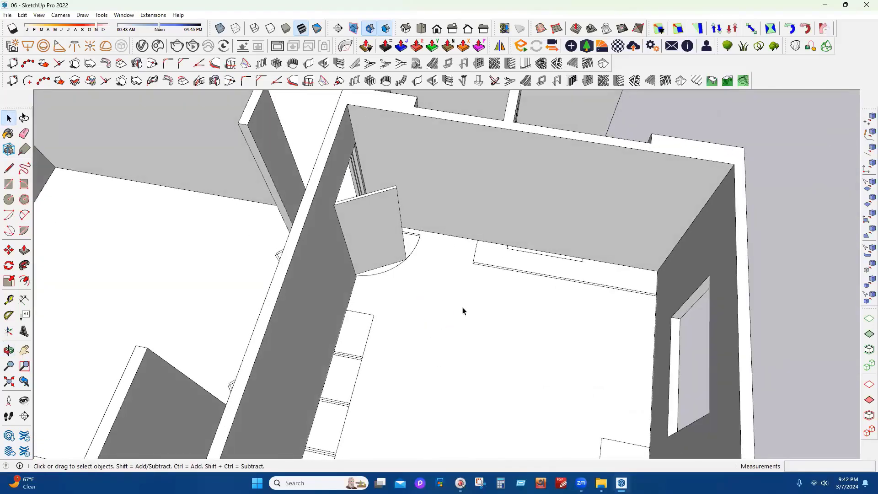
pyautogui.scroll(-3, 314, 178)
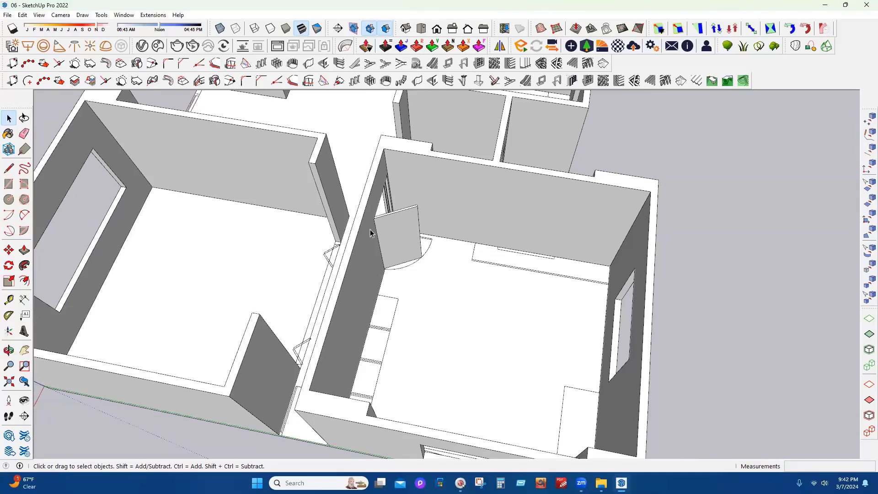
pyautogui.moveTo(373, 233); pyautogui.dragTo(389, 333, button='middle')
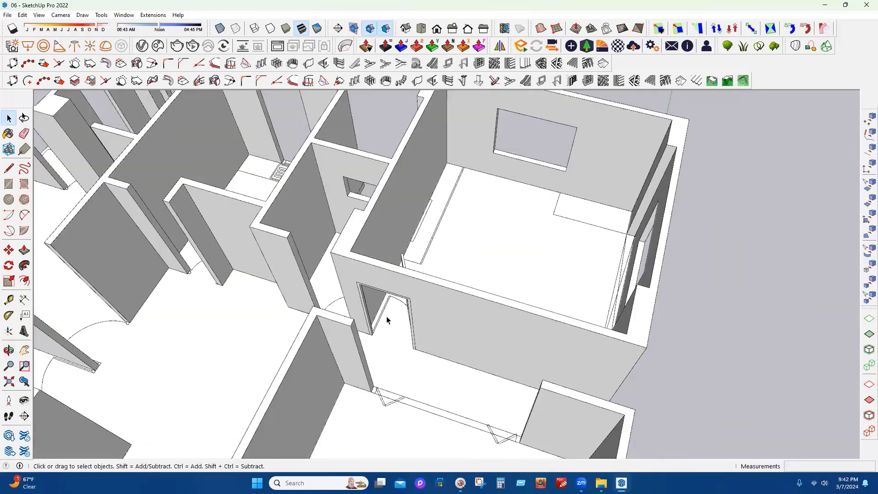
pyautogui.scroll(2, 386, 316)
# Undo the door panel's move and rotation
pyautogui.press('ctrl')
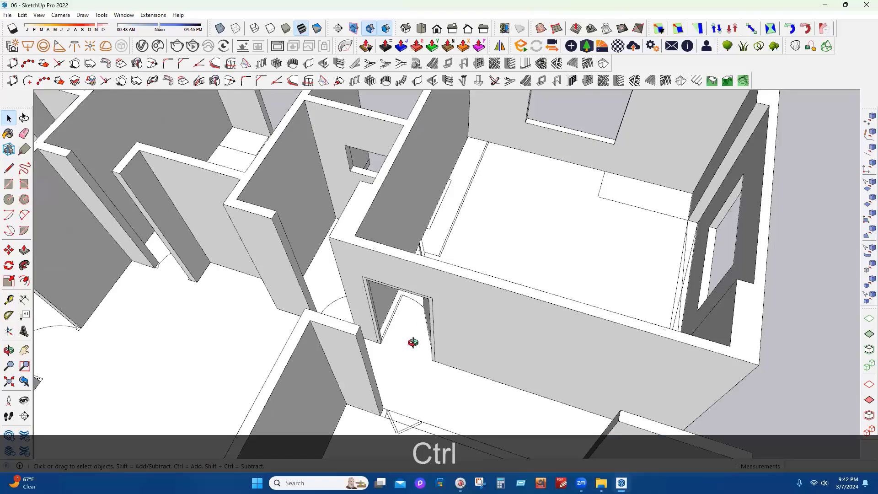
pyautogui.hotkey('ctrl', 'z')
pyautogui.hotkey('ctrl', 'z')
# Rotate the door panel open into the room about its bottom edge's midpoint, following the swing drawn on the plan
pyautogui.moveTo(444, 358); pyautogui.dragTo(466, 282, button='middle')
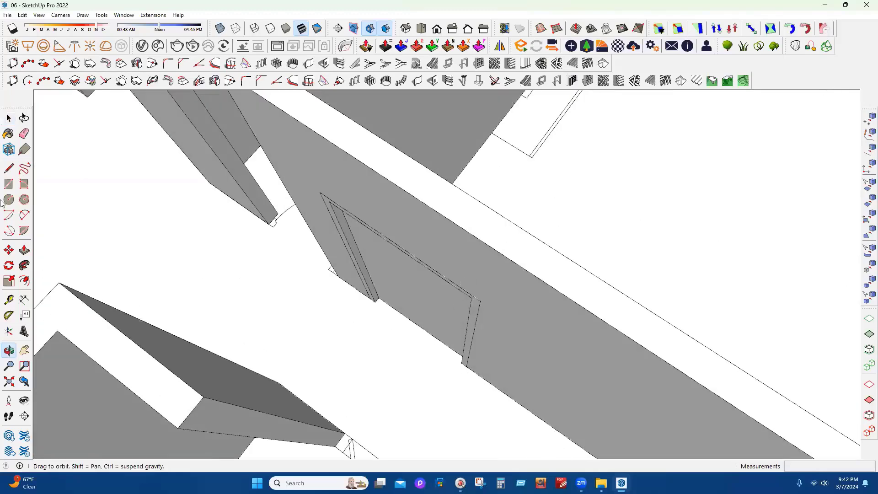
pyautogui.click(418, 297)
pyautogui.scroll(4, 412, 321)
pyautogui.click(8, 265)
pyautogui.scroll(3, 417, 326)
pyautogui.click(425, 317)
pyautogui.click(457, 337)
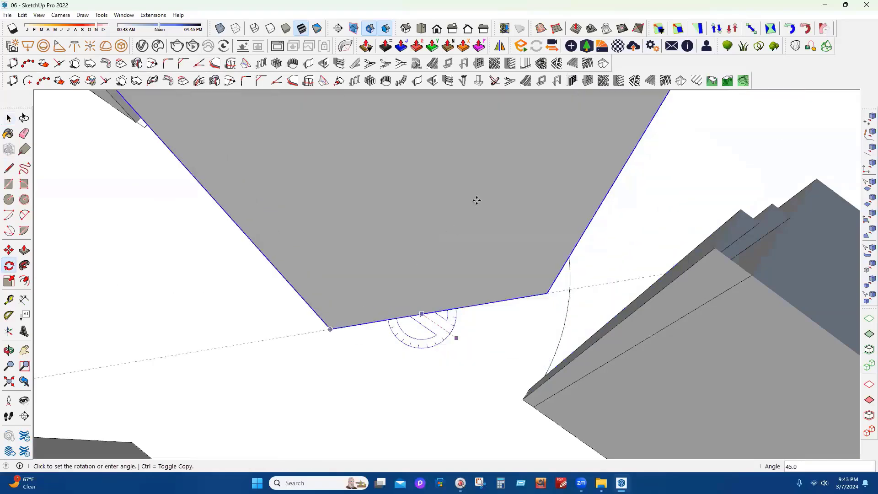
pyautogui.click(496, 267)
# Move the opened door panel by its bottom corner onto the hinge-side jamb of the door frame
pyautogui.click(9, 250)
pyautogui.click(347, 369)
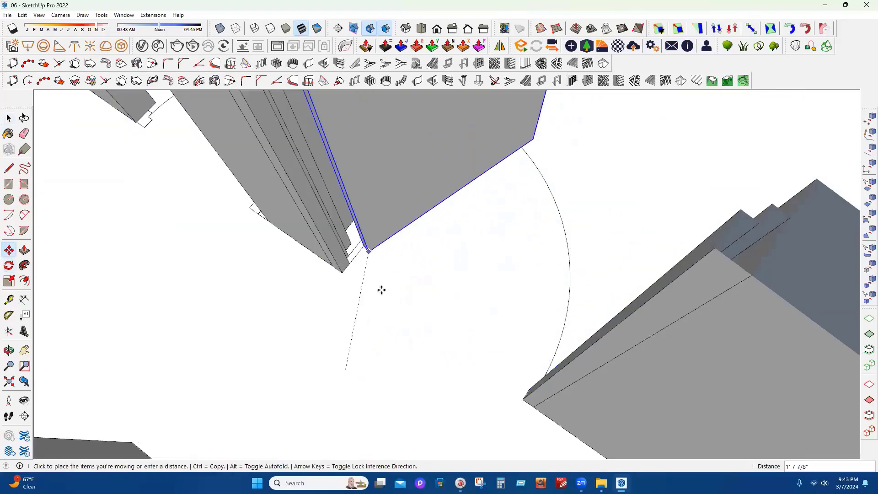
pyautogui.click(345, 265)
pyautogui.scroll(-4, 387, 290)
pyautogui.scroll(-2, 365, 277)
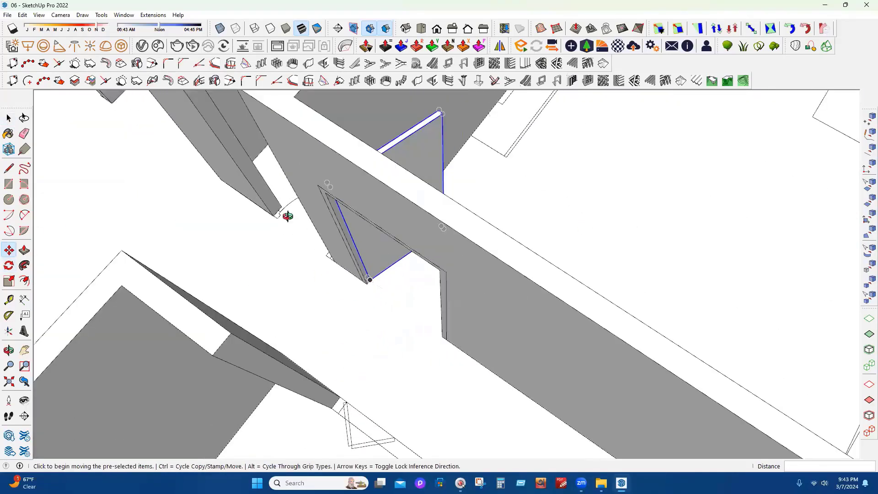
pyautogui.click(9, 118)
# Check the opened door panel from inside the room against the swing arc on the floor plan
pyautogui.scroll(-2, 299, 260)
pyautogui.scroll(-2, 417, 192)
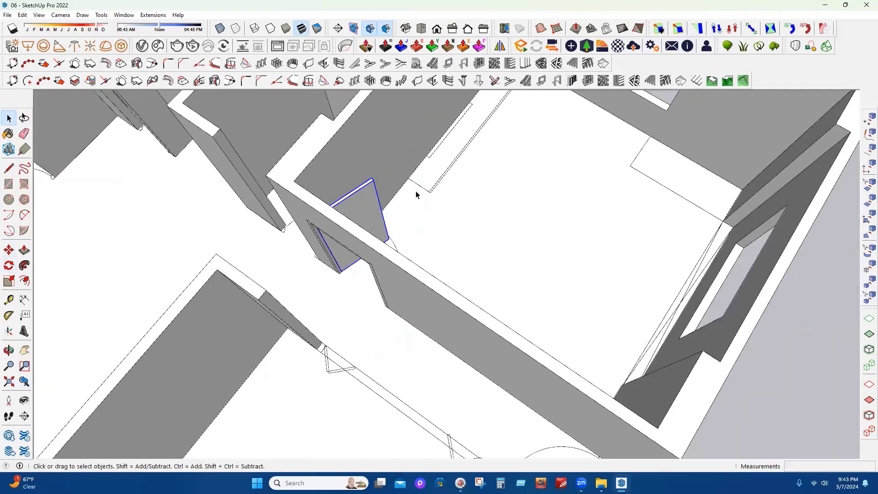
pyautogui.moveTo(401, 205); pyautogui.dragTo(547, 135, button='middle')
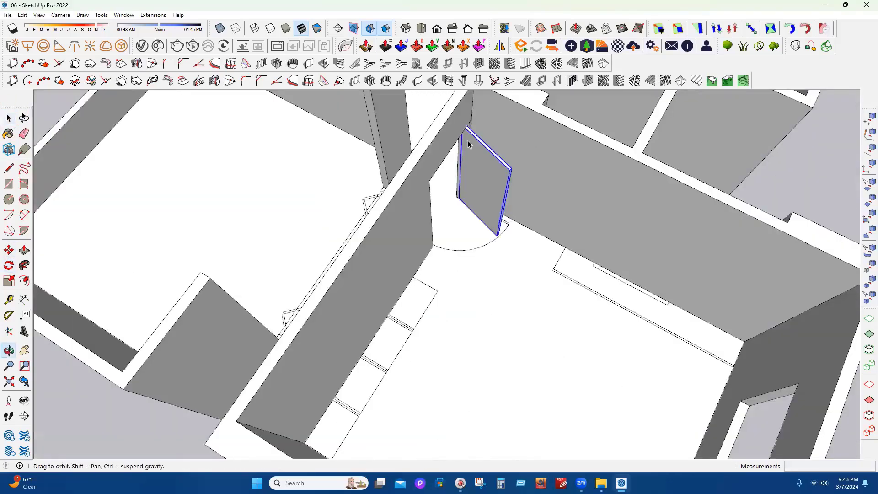
pyautogui.moveTo(397, 229); pyautogui.dragTo(436, 184, button='middle')
pyautogui.scroll(-1, 435, 184)
pyautogui.scroll(-2, 408, 300)
pyautogui.scroll(-2, 407, 300)
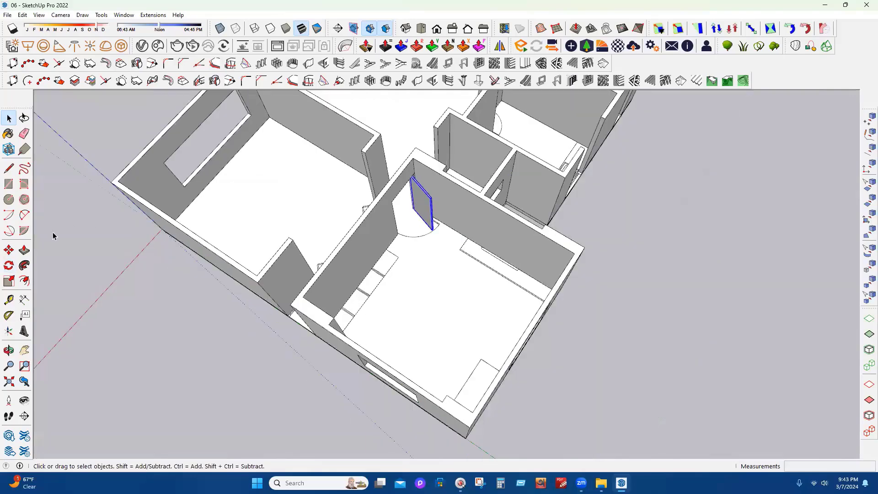
pyautogui.click(54, 233)
pyautogui.scroll(3, 448, 298)
pyautogui.moveTo(448, 299); pyautogui.dragTo(343, 297, button='middle')
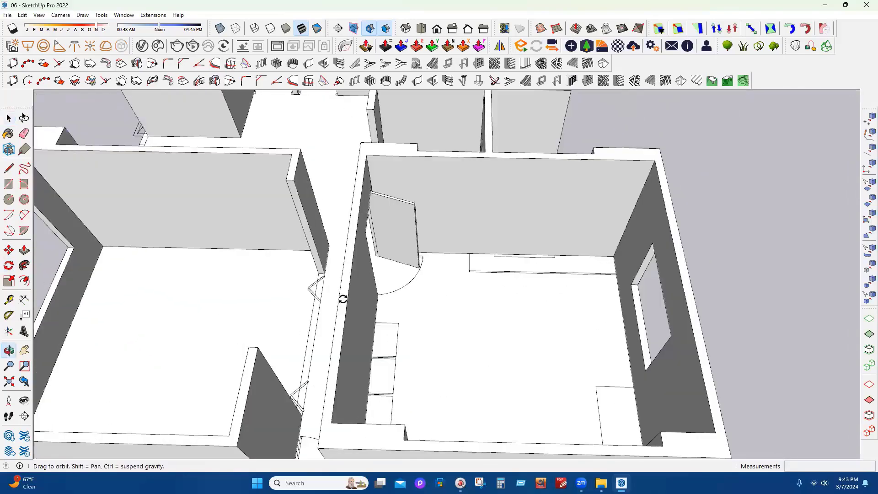
pyautogui.scroll(3, 343, 298)
pyautogui.press('q')
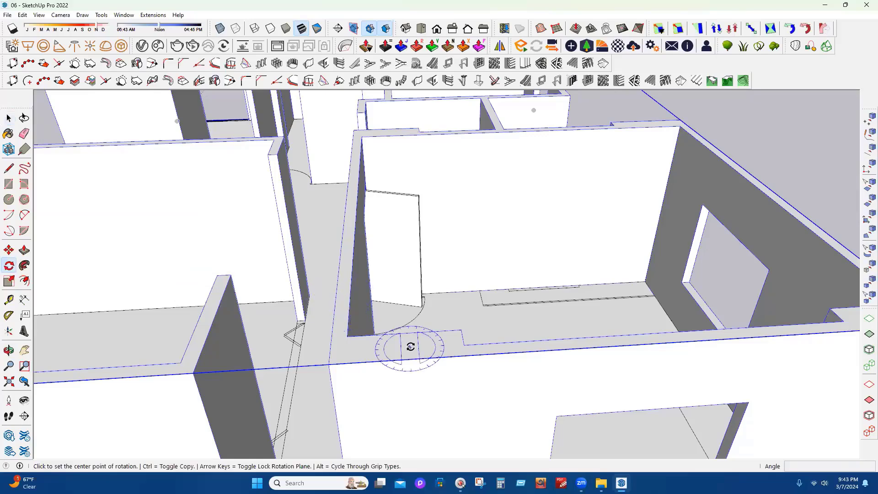
pyautogui.scroll(2, 408, 348)
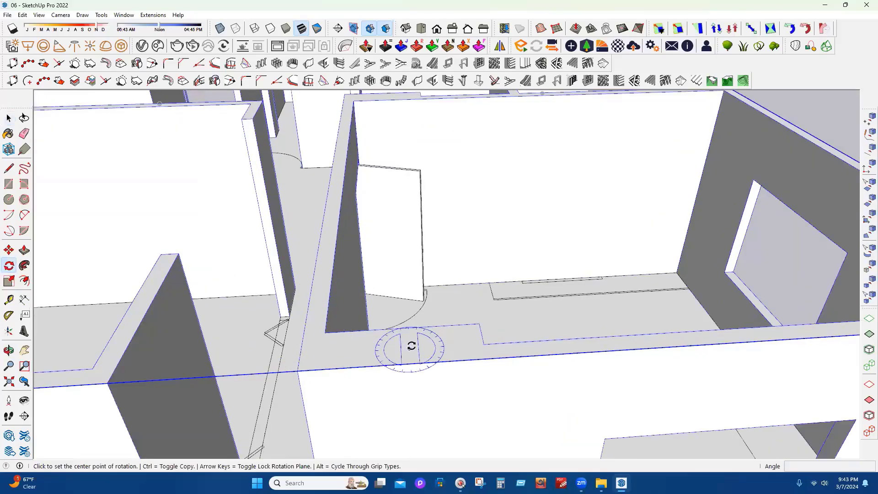
pyautogui.click(346, 348)
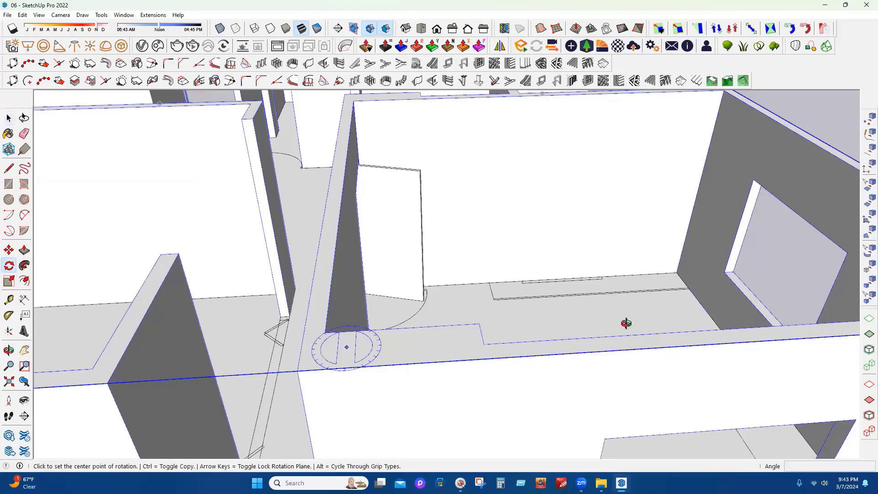
pyautogui.moveTo(396, 421); pyautogui.dragTo(423, 381, button='middle')
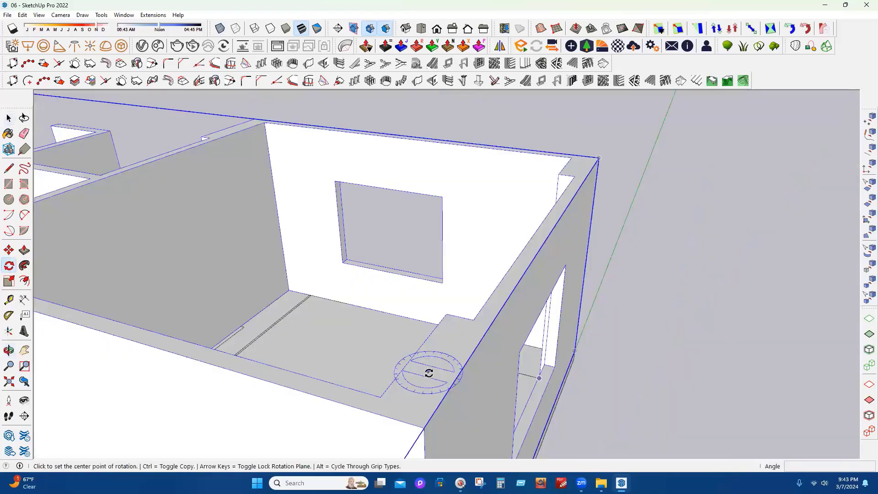
pyautogui.click(430, 367)
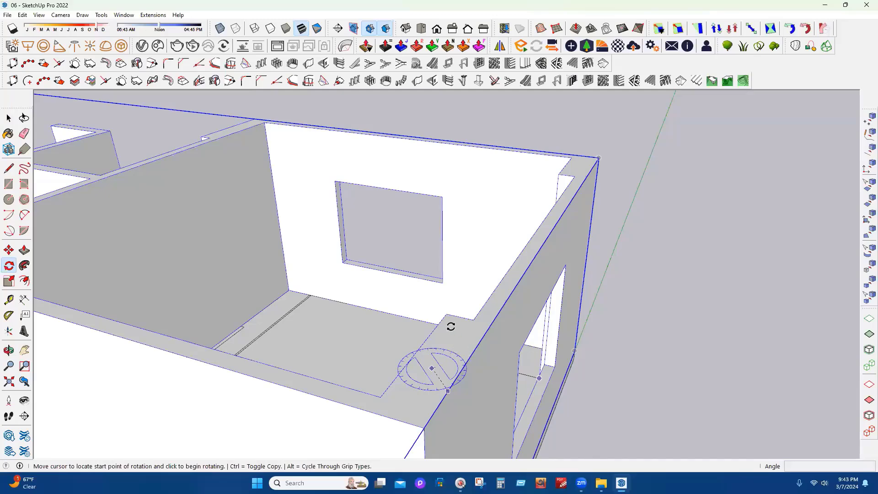
pyautogui.press('Escape')
pyautogui.scroll(-1, 501, 347)
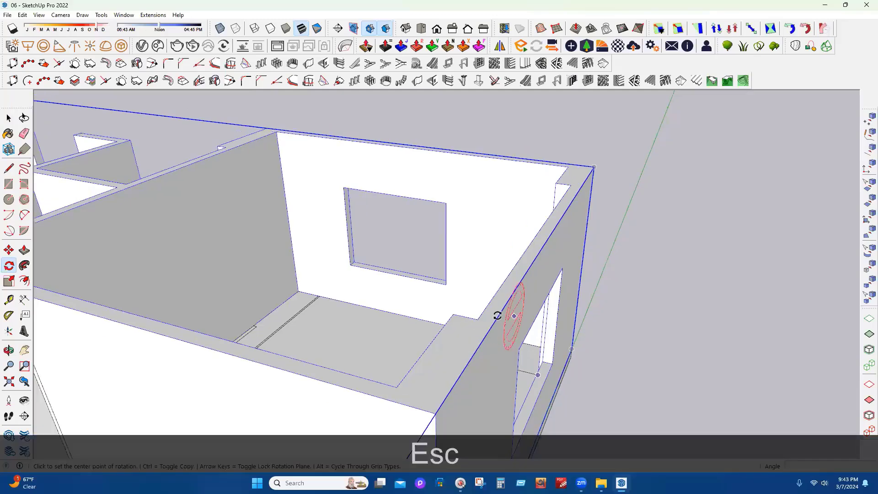
pyautogui.scroll(-1, 507, 315)
pyautogui.scroll(-1, 515, 323)
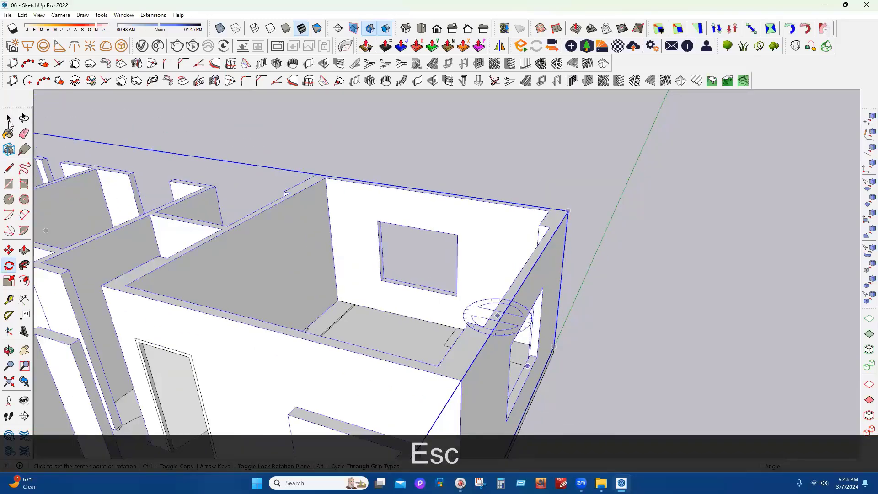
pyautogui.click(9, 120)
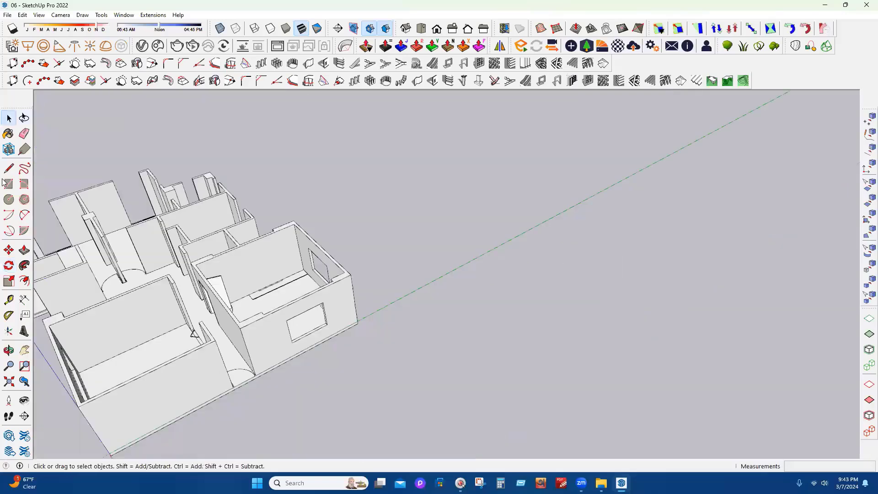
# Draw a rectangle on the ground beside the house and Push/Pull it up into a low box
pyautogui.click(7, 183)
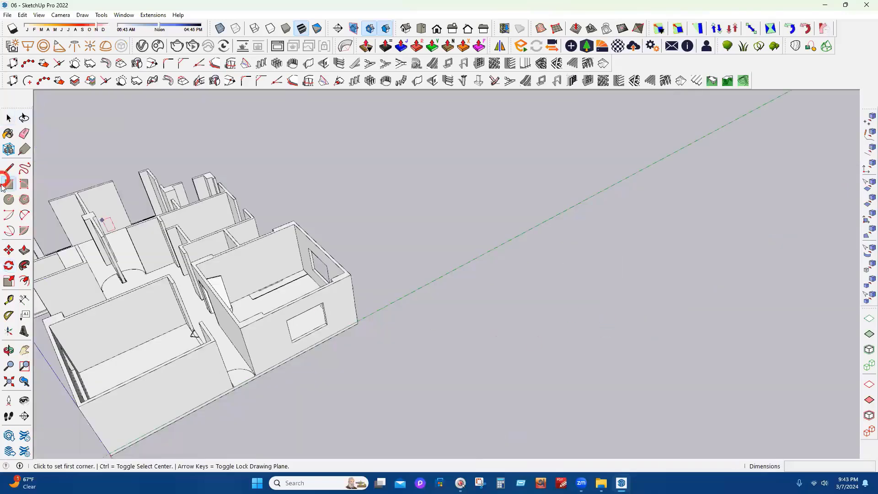
pyautogui.click(489, 345)
pyautogui.click(604, 320)
pyautogui.click(7, 119)
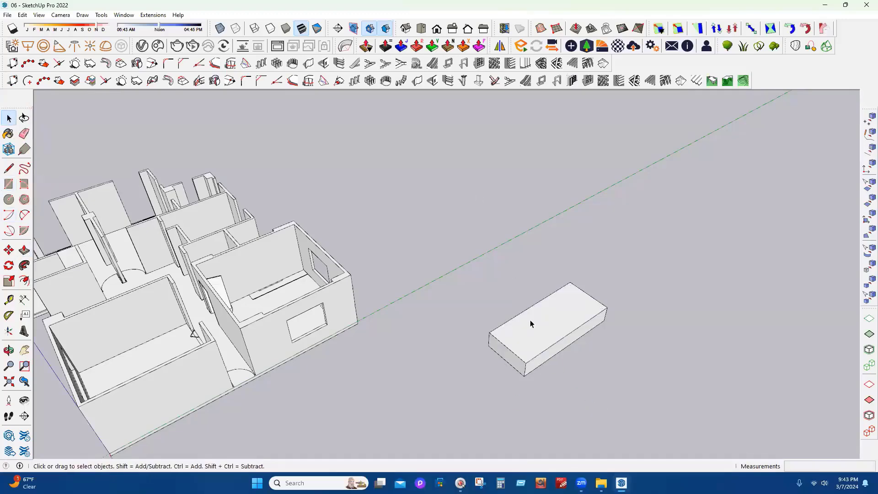
# Select the whole box beside the house and make it a group
pyautogui.tripleClick(530, 321)
pyautogui.rightClick(531, 321)
pyautogui.click(558, 193)
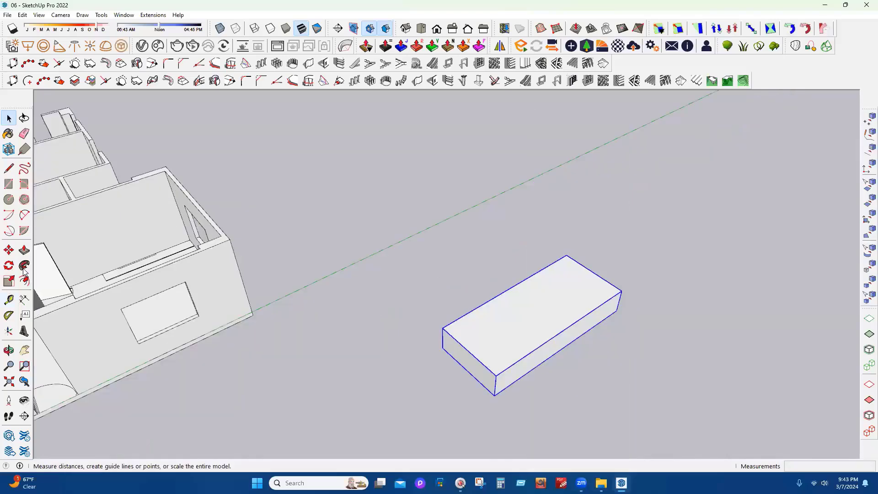
pyautogui.click(9, 265)
pyautogui.click(530, 311)
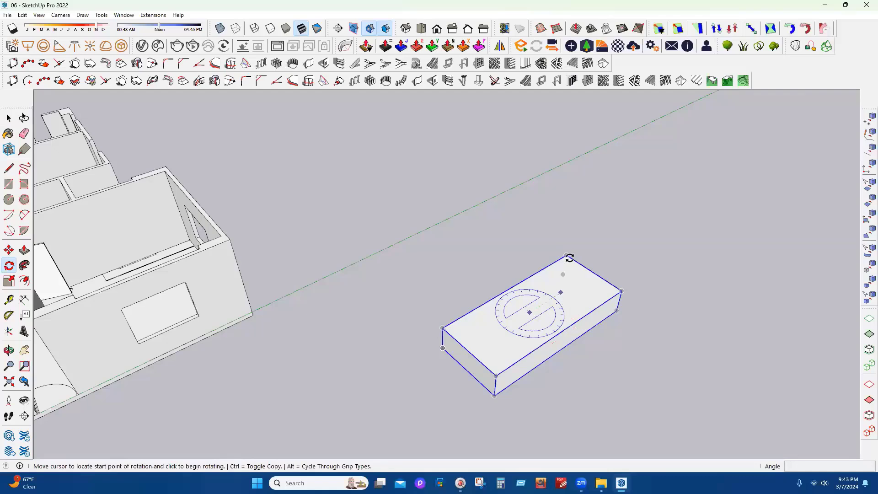
pyautogui.scroll(2, 569, 256)
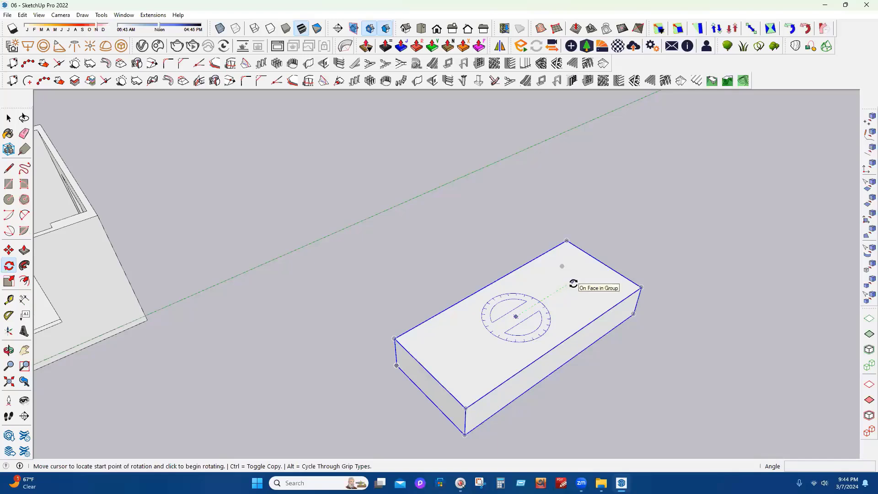
pyautogui.press('Escape')
# Rotate the sample box 90° upright from a pivot point on its long side face, and undo the rotation
pyautogui.moveTo(515, 365); pyautogui.dragTo(517, 369, button='middle')
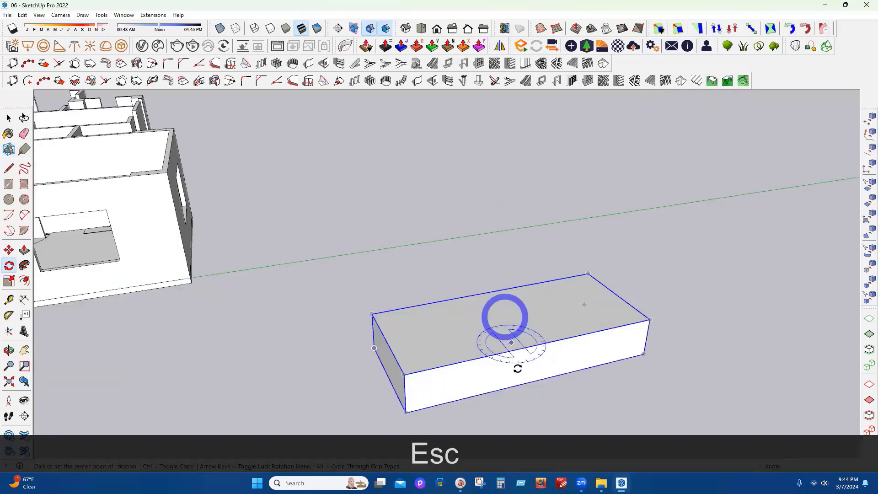
pyautogui.click(517, 368)
pyautogui.click(569, 357)
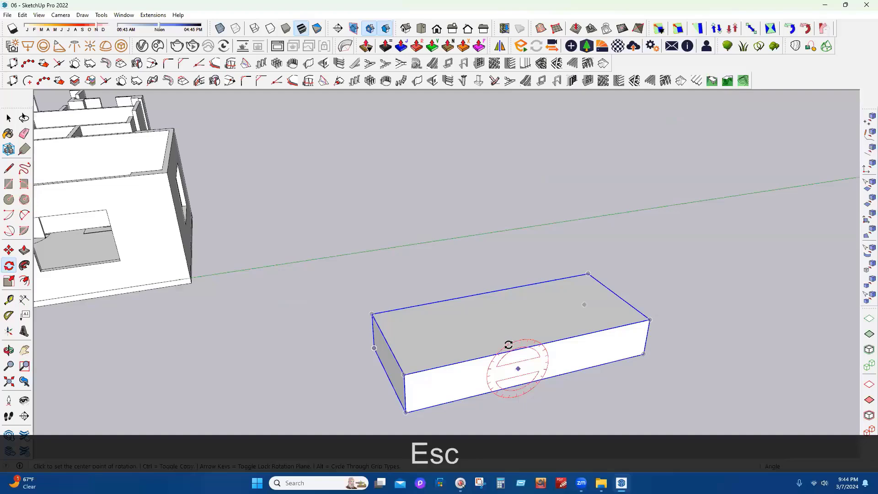
pyautogui.press('Escape')
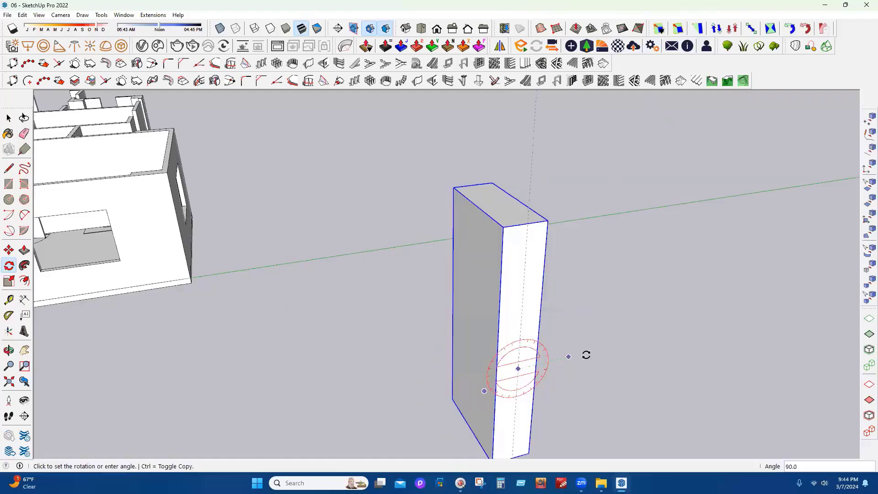
pyautogui.press('Escape')
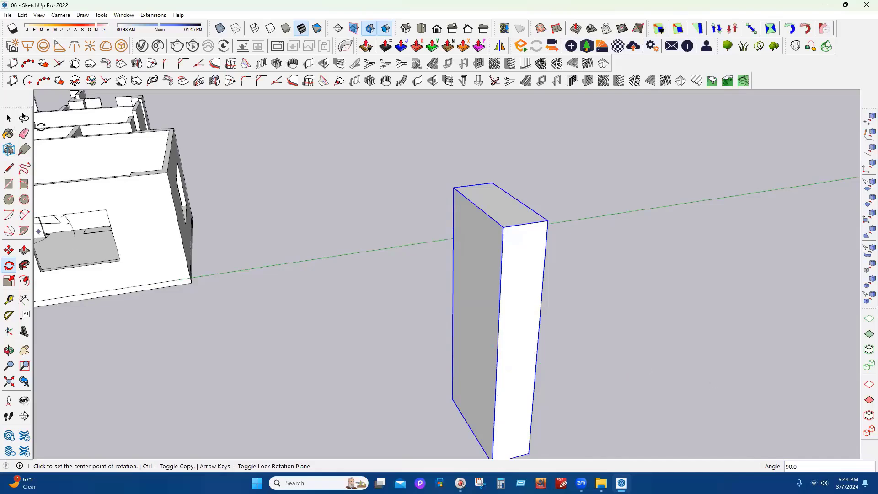
pyautogui.hotkey('ctrl', 'z')
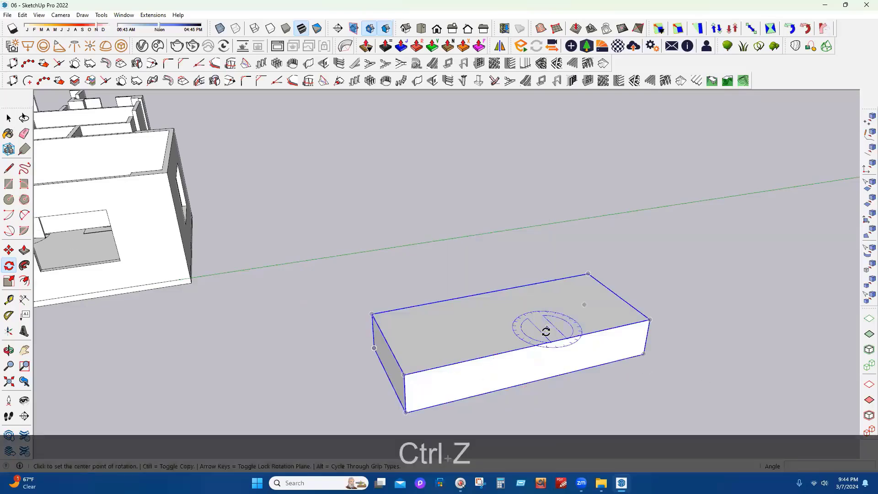
# Rotate the sample box upright from a pivot on its long side face, entering an angle of 90°
pyautogui.click(524, 362)
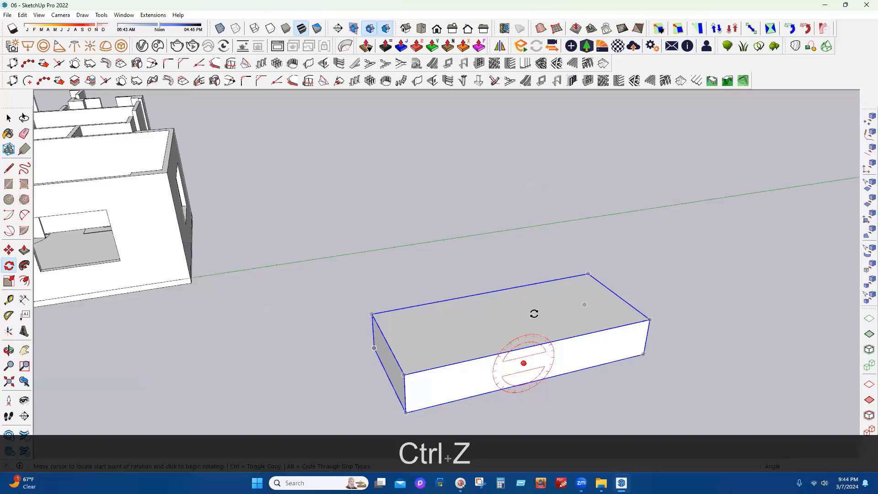
pyautogui.click(532, 314)
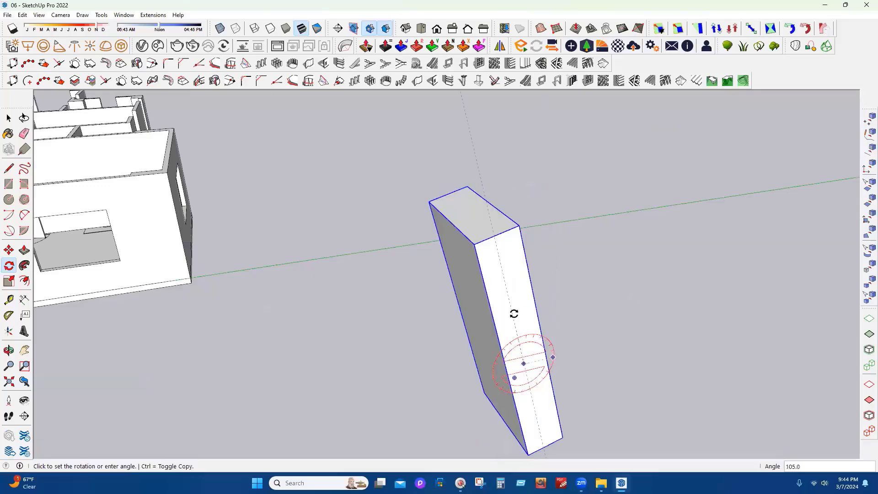
pyautogui.write('90')
pyautogui.press('Return')
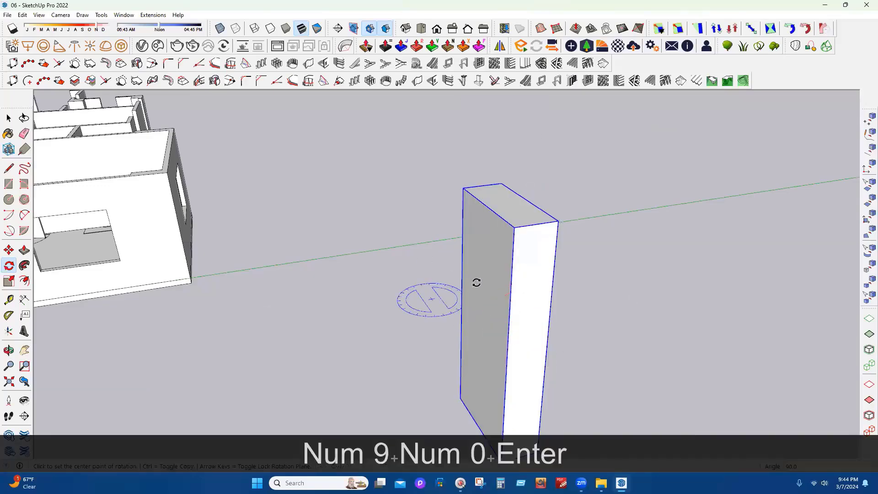
# Delete the upright sample box beside the house
pyautogui.scroll(-3, 476, 283)
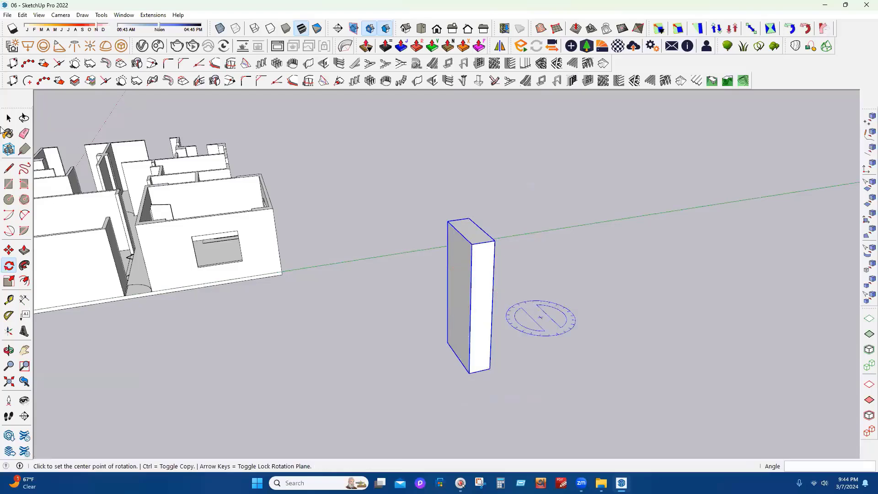
pyautogui.click(9, 118)
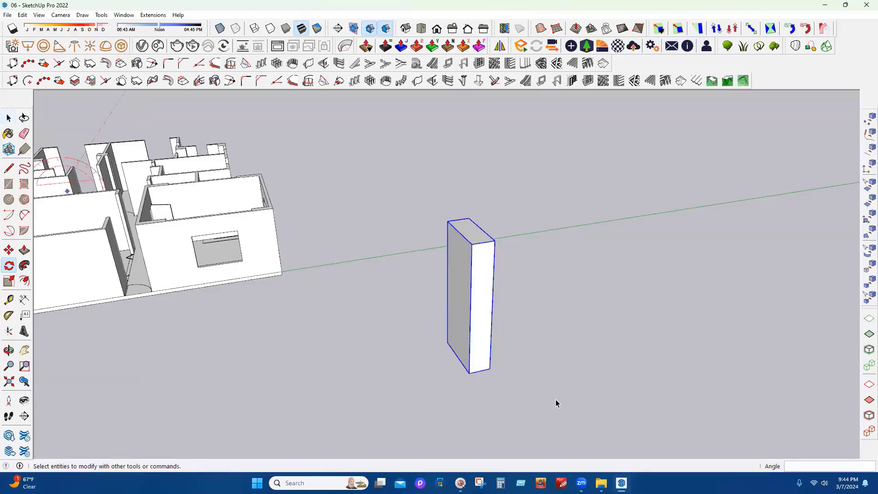
pyautogui.press('Delete')
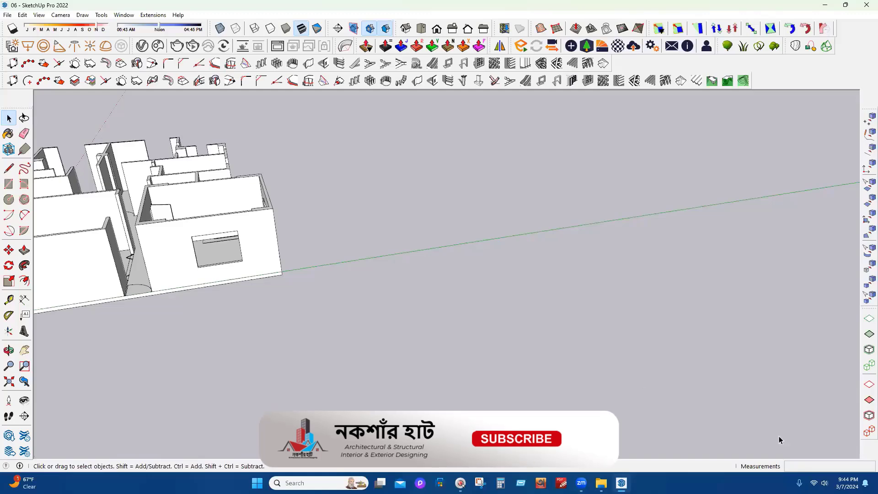
# Examine the house and the room with the opened door, including the furniture outlines on its floor
pyautogui.scroll(-2, 790, 429)
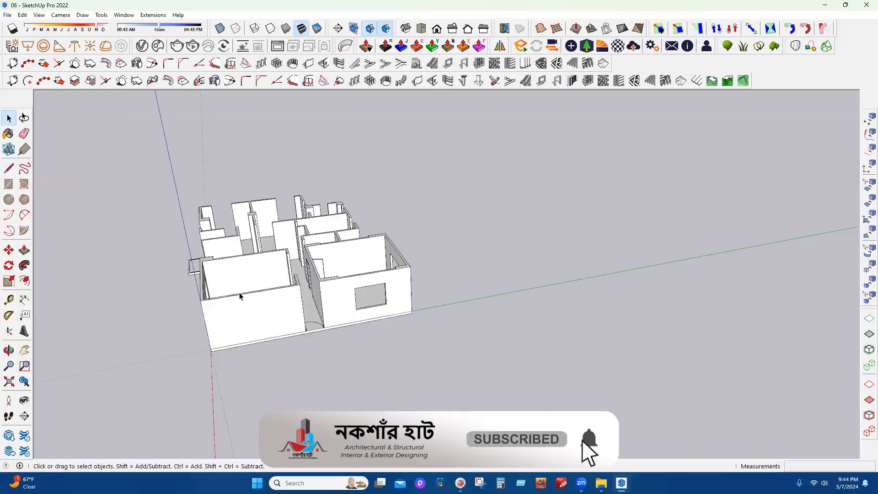
pyautogui.scroll(3, 156, 293)
pyautogui.scroll(1, 379, 317)
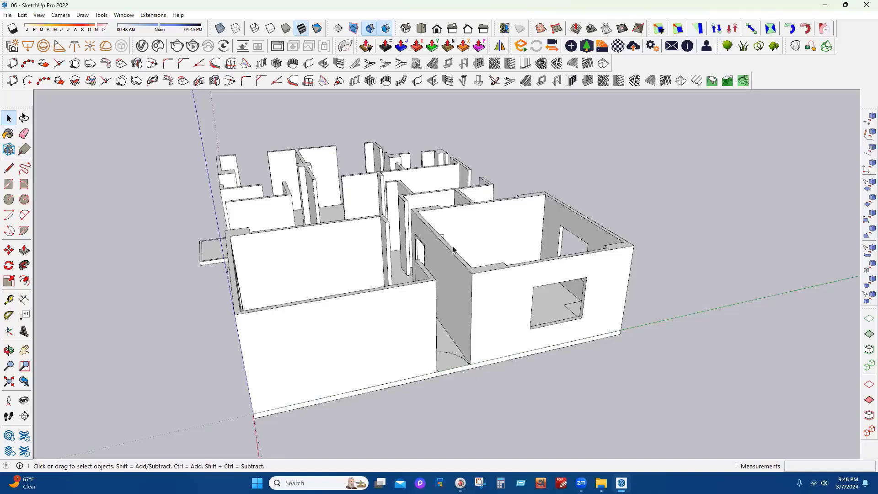
pyautogui.moveTo(418, 266); pyautogui.dragTo(425, 268, button='middle')
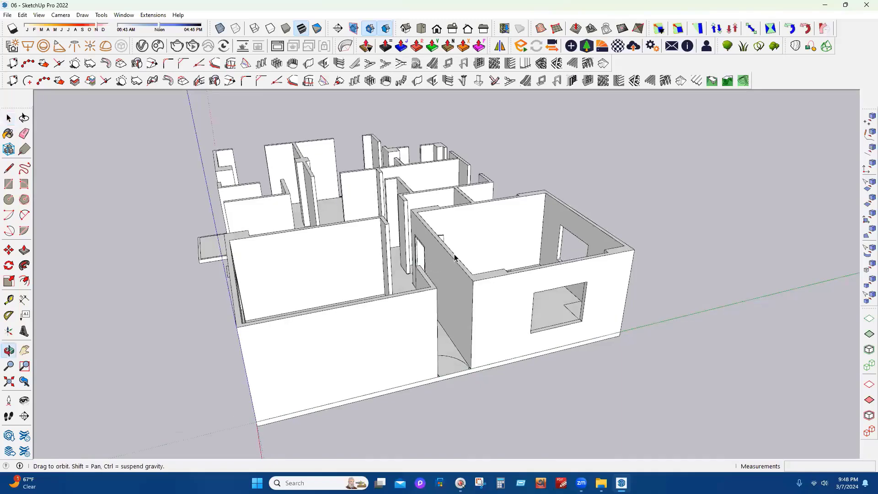
pyautogui.press('space')
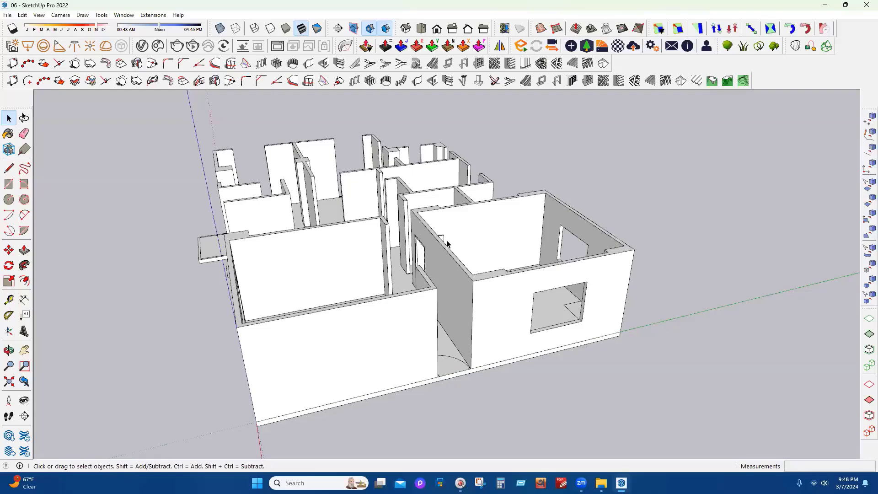
pyautogui.moveTo(526, 293); pyautogui.dragTo(455, 353, button='middle')
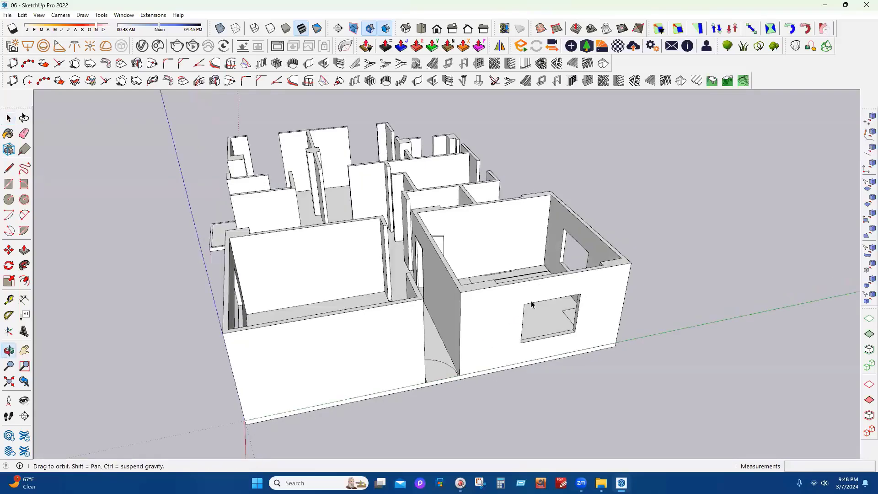
pyautogui.moveTo(531, 302); pyautogui.dragTo(435, 341, button='middle')
pyautogui.scroll(5, 439, 325)
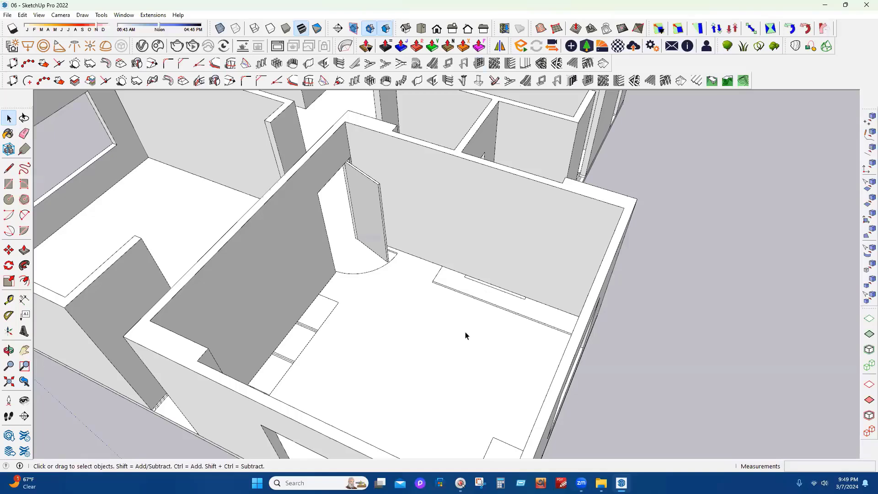
pyautogui.scroll(1, 425, 300)
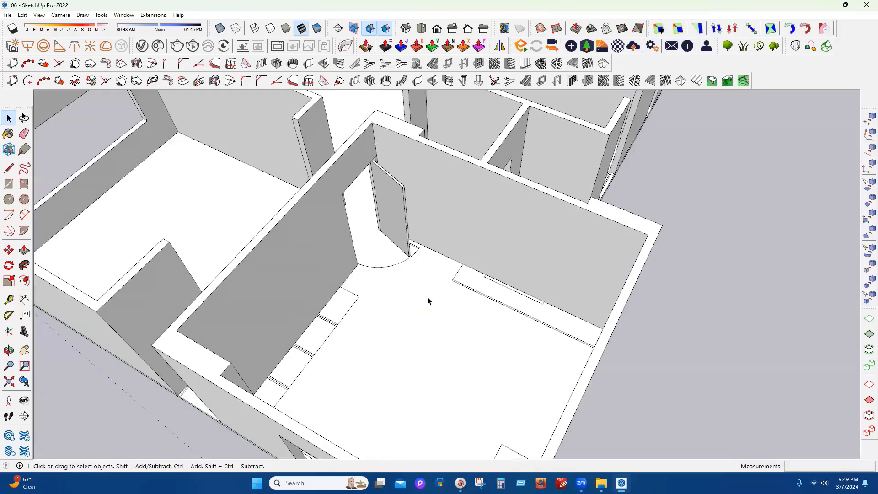
pyautogui.moveTo(438, 311); pyautogui.dragTo(471, 305, button='middle')
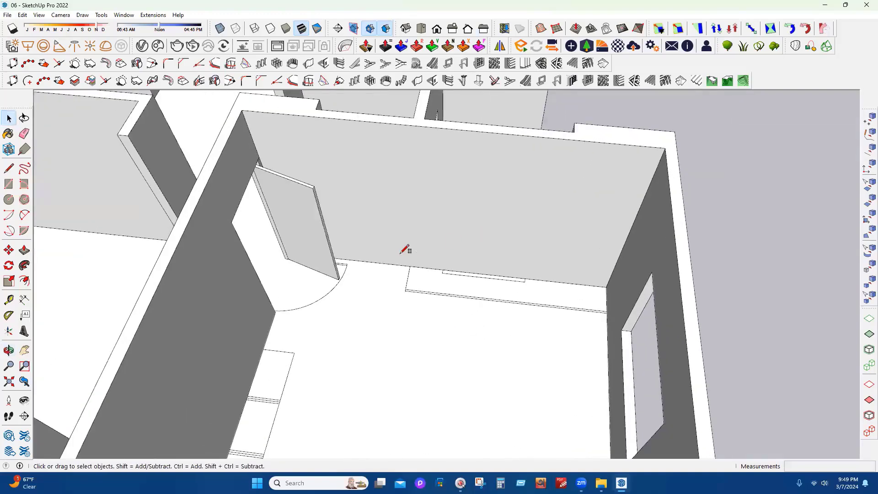
# Draw a rectangle about 9' 11" by 1' 5" over the long floor outline beside the opened door and make its face a group
pyautogui.press('r')
pyautogui.click(409, 266)
pyautogui.press('Escape')
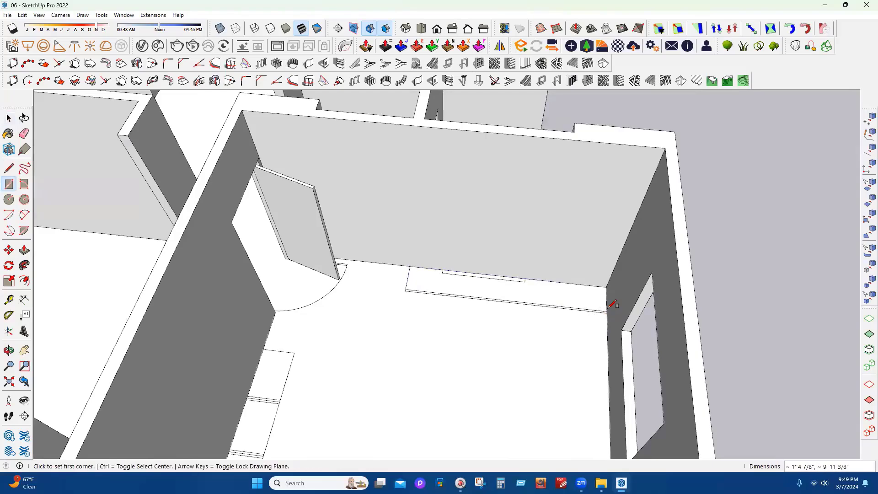
pyautogui.click(9, 120)
pyautogui.scroll(2, 559, 306)
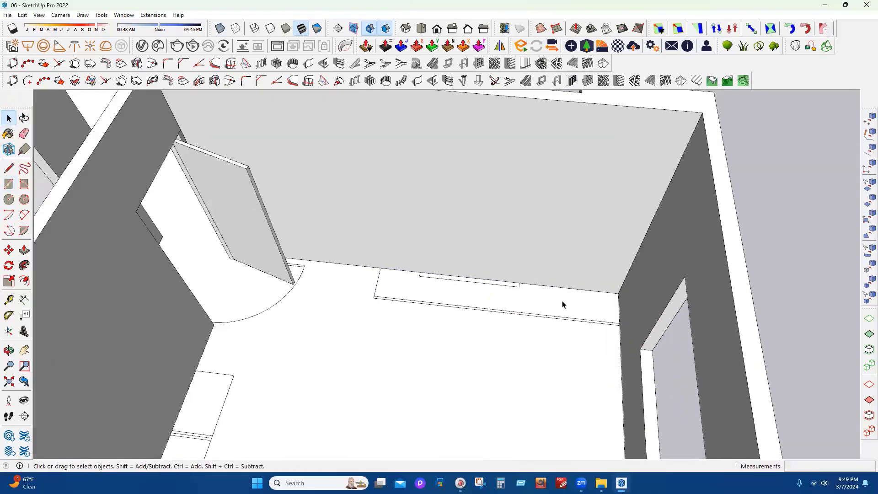
pyautogui.rightClick(555, 302)
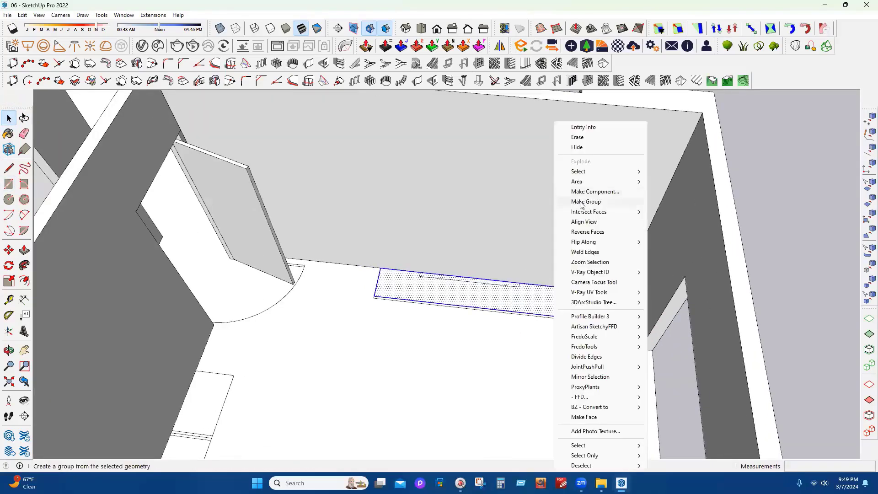
pyautogui.click(587, 200)
# Open the grouped rectangle, Push/Pull its face up 8'4" into a tall block along the wall, and leave the group
pyautogui.doubleClick(536, 299)
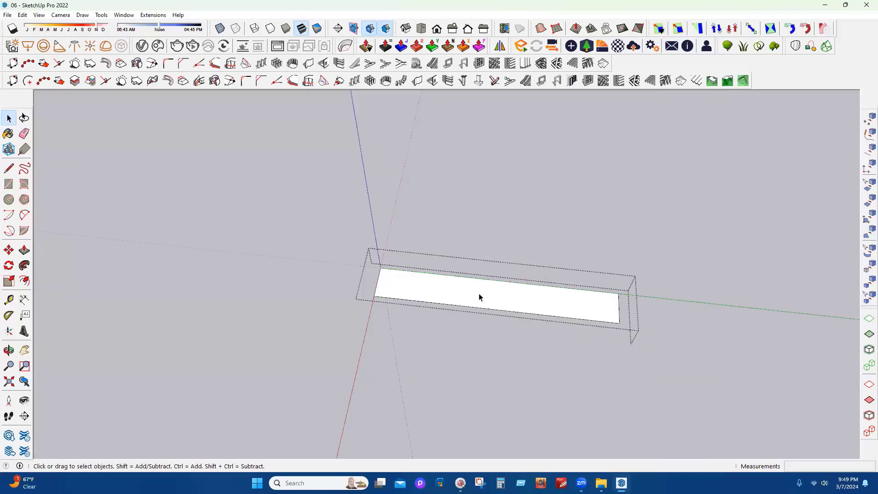
pyautogui.click(24, 250)
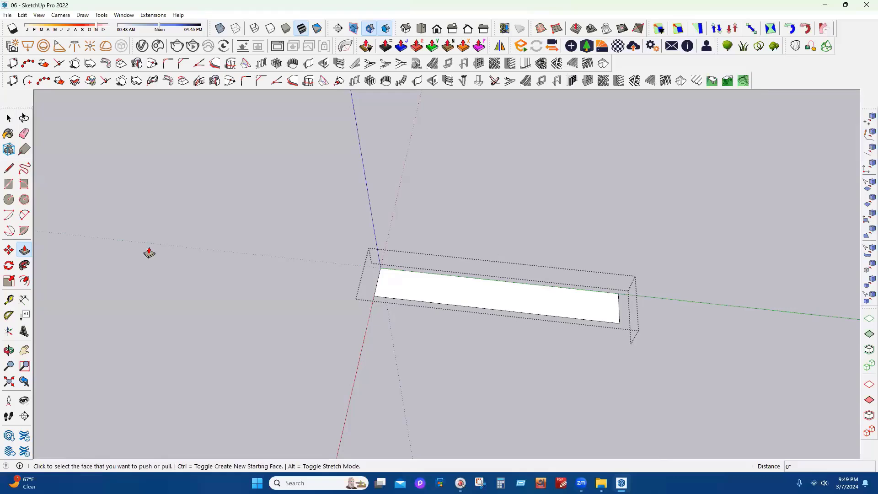
pyautogui.press('n')
pyautogui.click(401, 294)
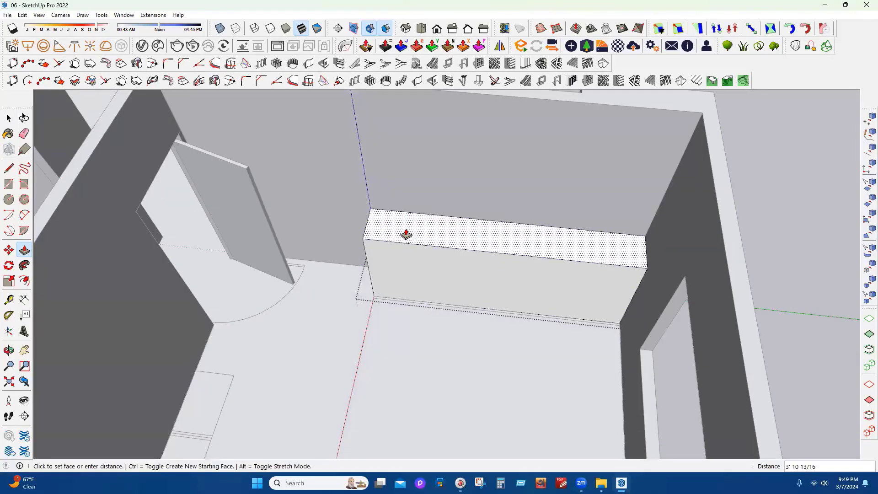
pyautogui.write("8'4")
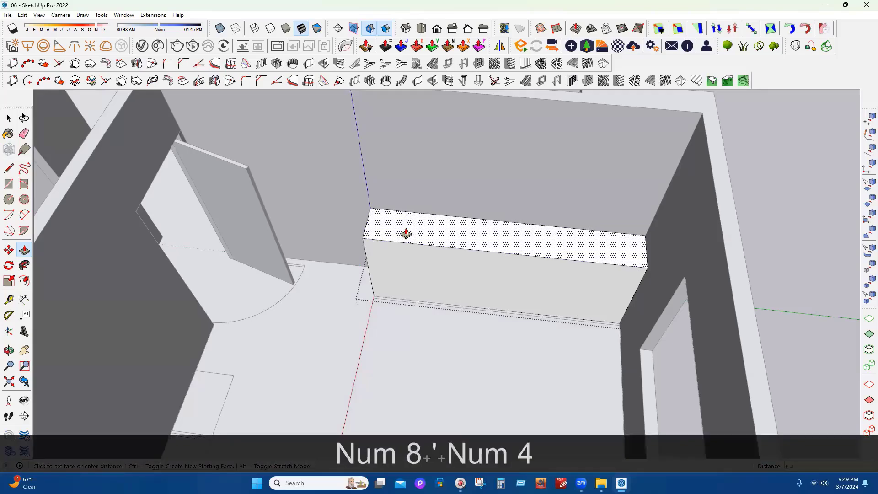
pyautogui.press('Return')
pyautogui.moveTo(356, 241); pyautogui.dragTo(206, 196, button='middle')
pyautogui.moveTo(563, 224); pyautogui.dragTo(478, 246, button='middle')
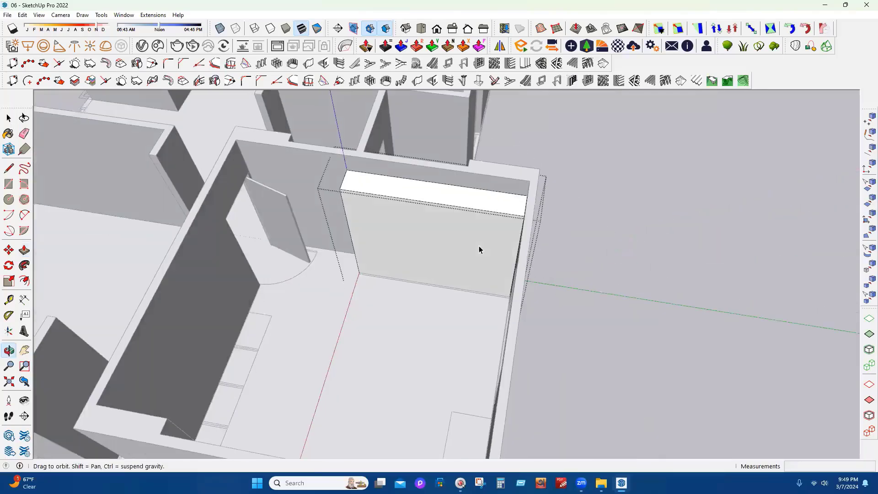
pyautogui.click(10, 120)
pyautogui.press('Escape')
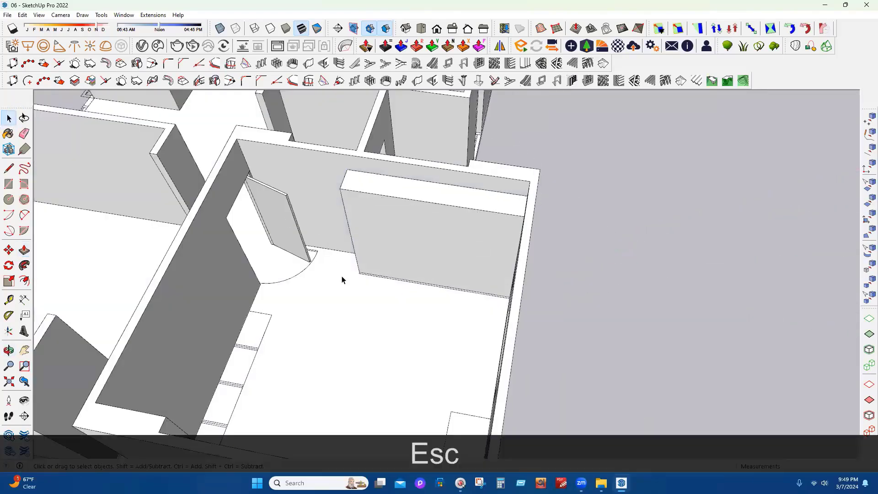
# Measure the short end of the furniture outline along the door-side wall with the Tape Measure
pyautogui.scroll(4, 342, 280)
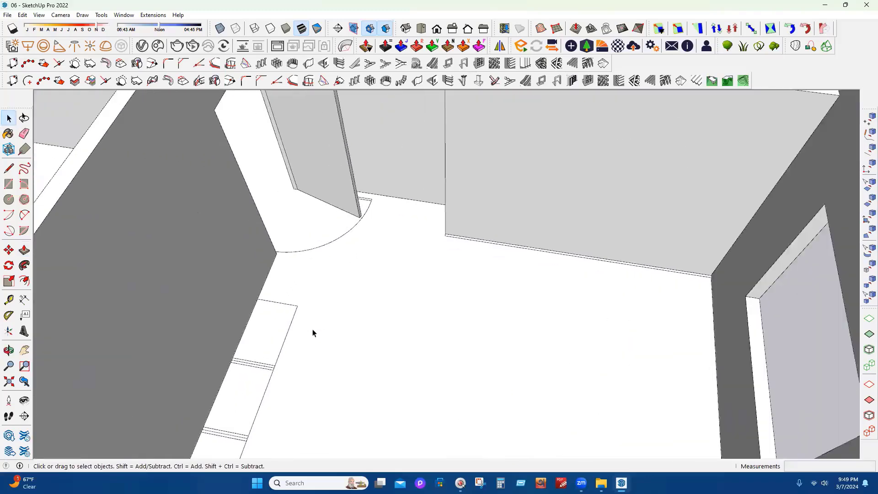
pyautogui.scroll(2, 284, 312)
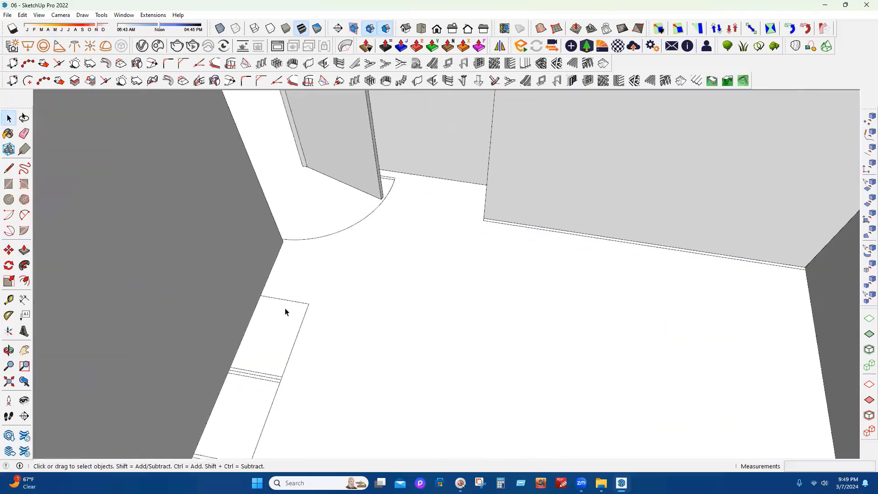
pyautogui.click(9, 299)
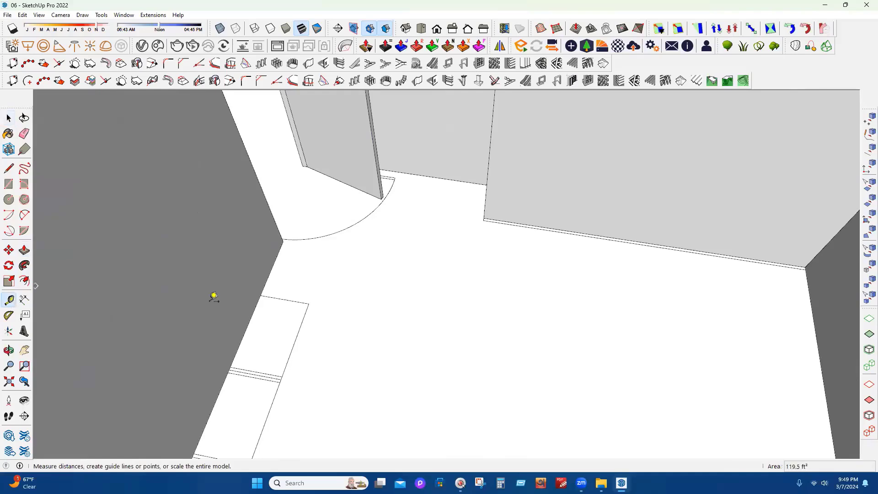
pyautogui.click(261, 295)
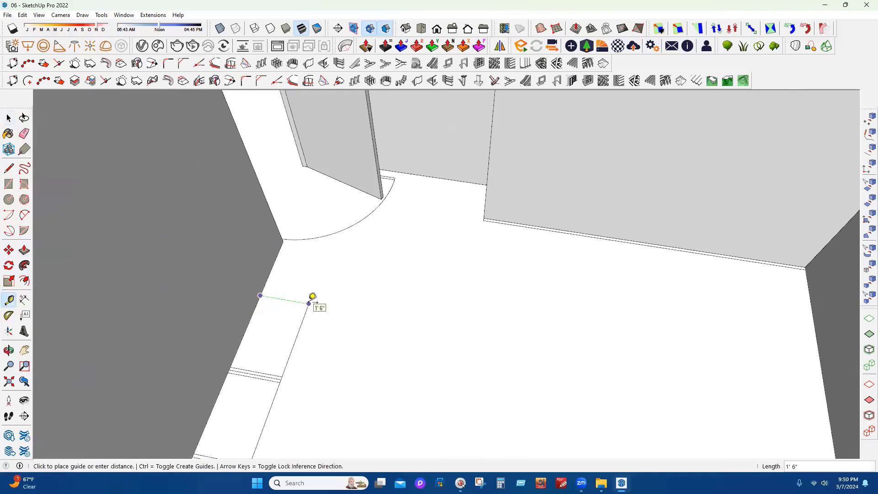
pyautogui.press('Escape')
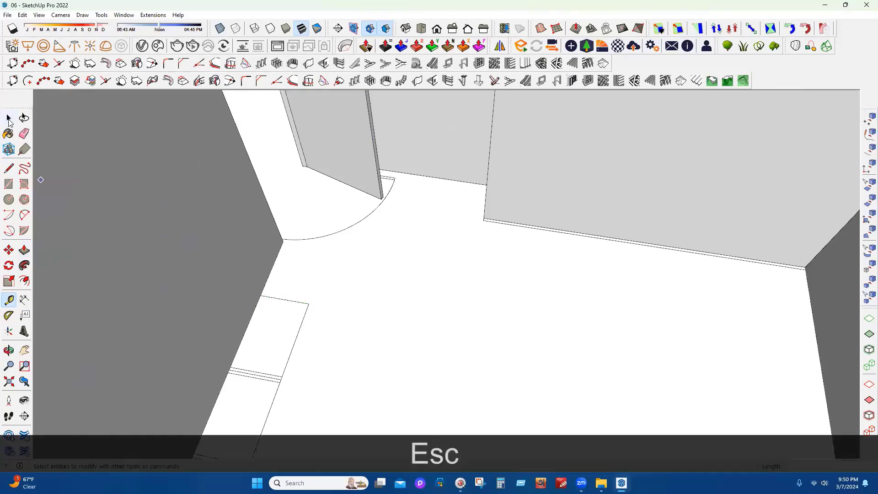
# Draw a rectangle about 9' 7 13/16" by 1' 6" over the furniture outline along the door-side wall
pyautogui.click(9, 118)
pyautogui.scroll(-4, 477, 207)
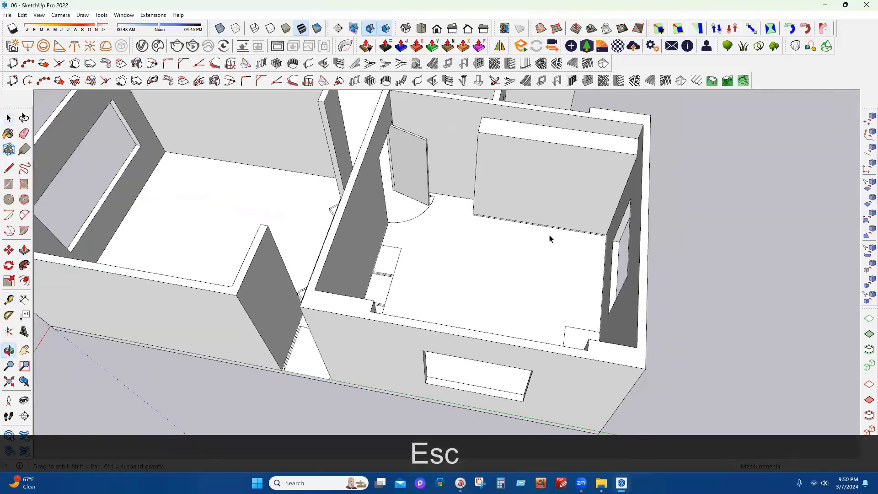
pyautogui.moveTo(549, 237); pyautogui.dragTo(616, 227, button='middle')
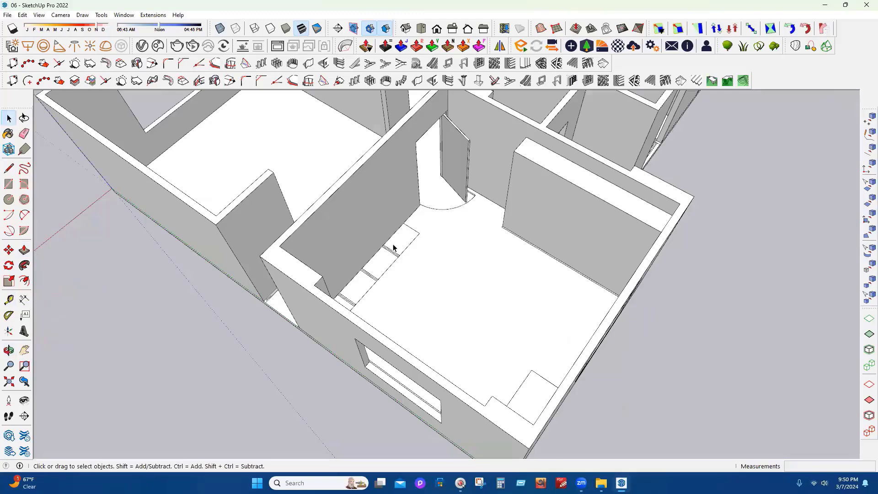
pyautogui.scroll(3, 393, 247)
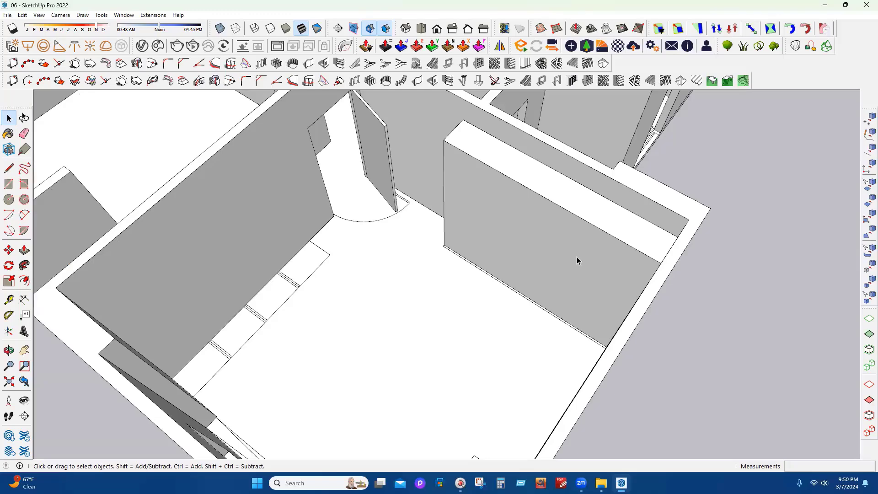
pyautogui.doubleClick(517, 265)
pyautogui.press('Escape')
pyautogui.moveTo(466, 289); pyautogui.dragTo(8, 184, button='middle')
pyautogui.click(8, 184)
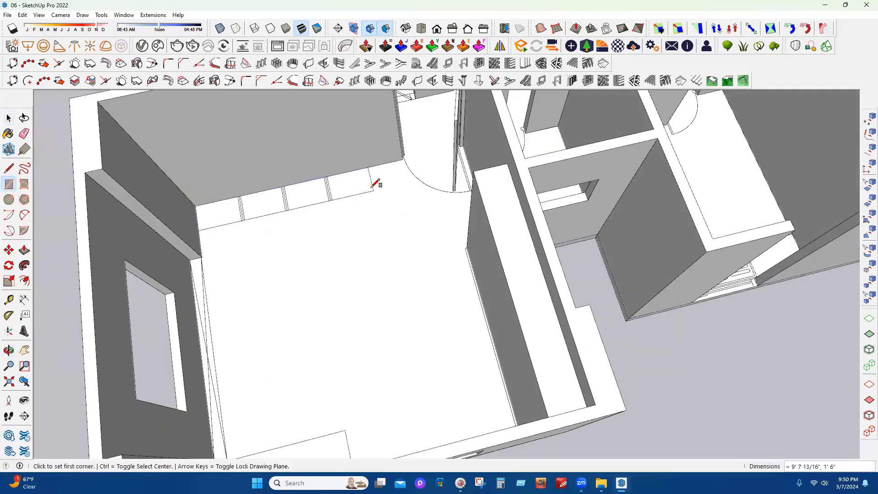
pyautogui.click(8, 118)
pyautogui.press('Escape')
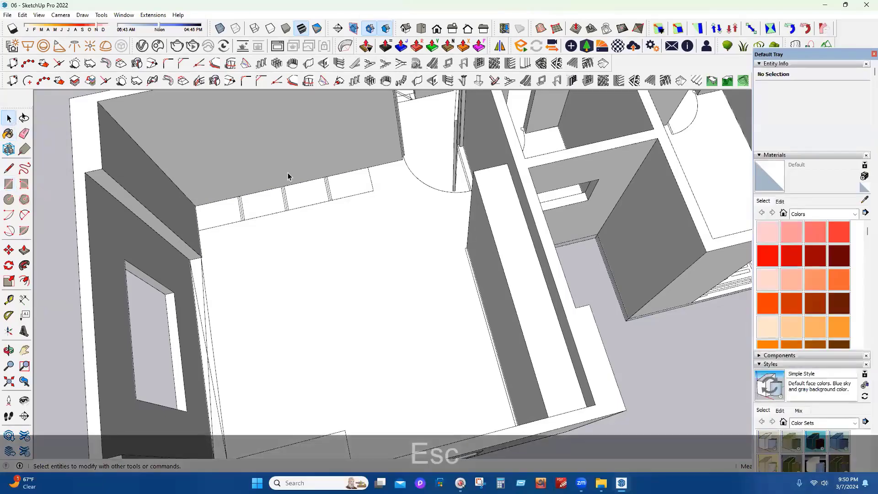
# Group the new rectangle with its edges, Push/Pull its face up into a tall block along the wall, and leave the group
pyautogui.doubleClick(350, 186)
pyautogui.rightClick(350, 187)
pyautogui.click(388, 202)
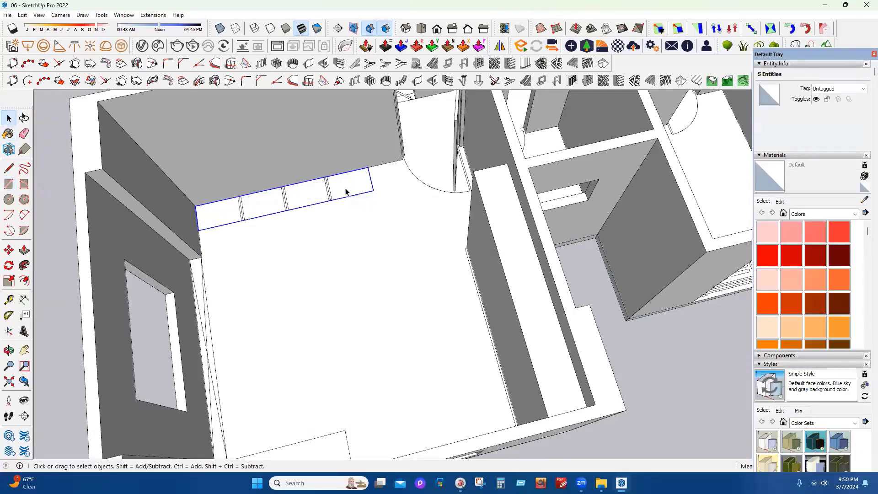
pyautogui.doubleClick(345, 190)
pyautogui.click(24, 250)
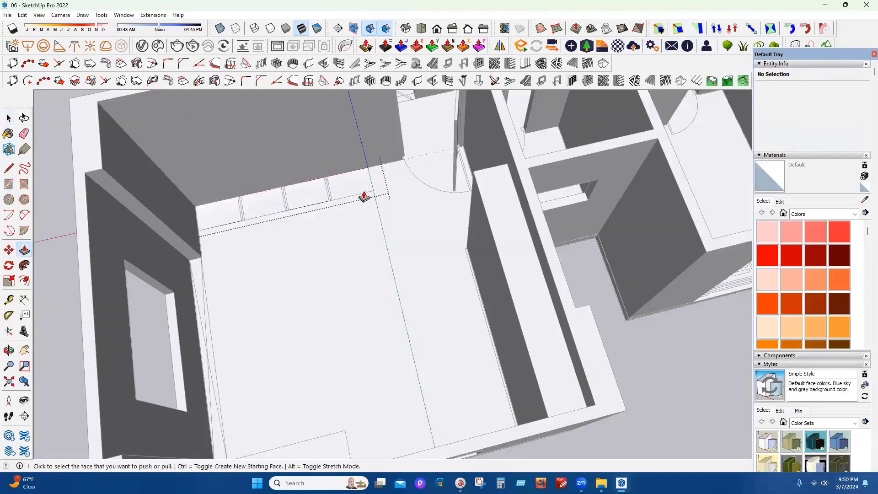
pyautogui.click(368, 196)
pyautogui.click(64, 162)
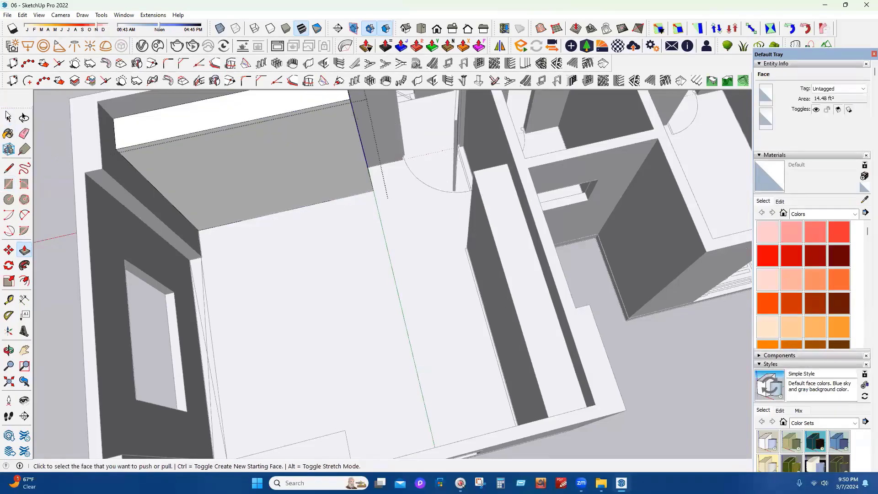
pyautogui.press('Escape')
pyautogui.press('Escape')
# Measure the height of the block beside the opened door with the Tape Measure
pyautogui.moveTo(261, 243); pyautogui.dragTo(547, 151, button='middle')
pyautogui.scroll(-3, 457, 253)
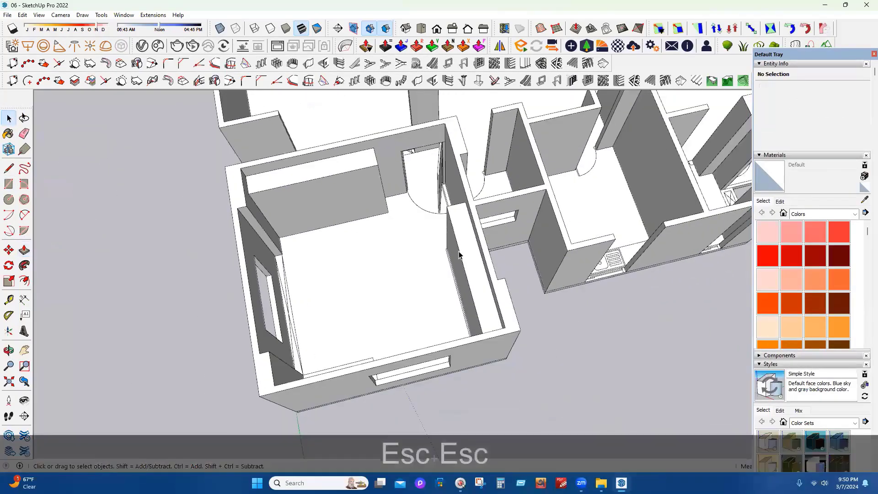
pyautogui.moveTo(423, 240); pyautogui.dragTo(555, 150, button='middle')
pyautogui.click(9, 299)
pyautogui.scroll(3, 453, 258)
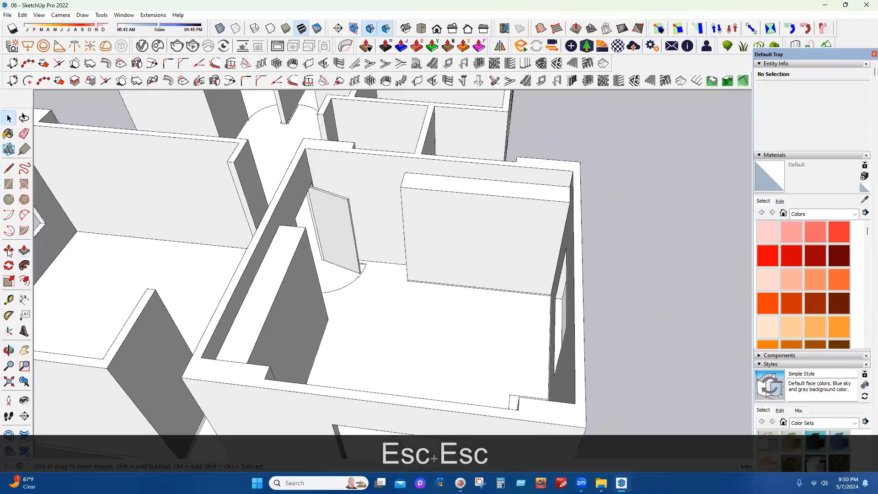
pyautogui.moveTo(457, 305); pyautogui.dragTo(429, 284, button='middle')
pyautogui.click(425, 285)
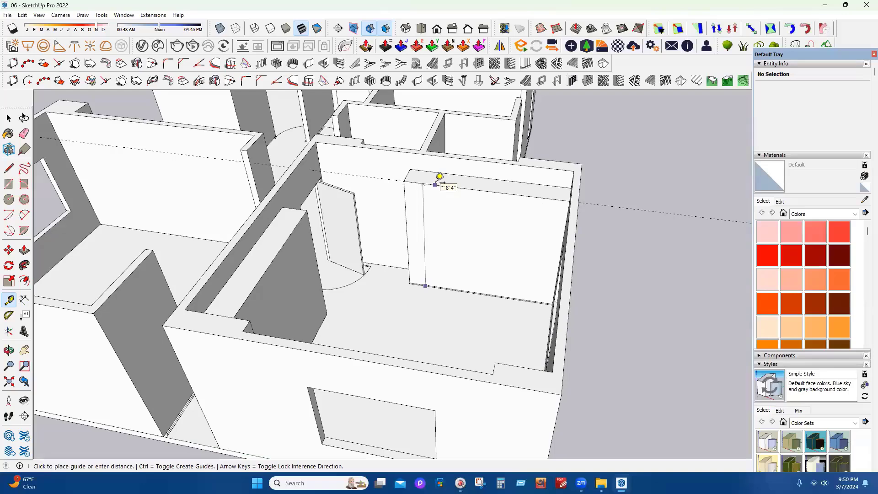
pyautogui.press('Escape')
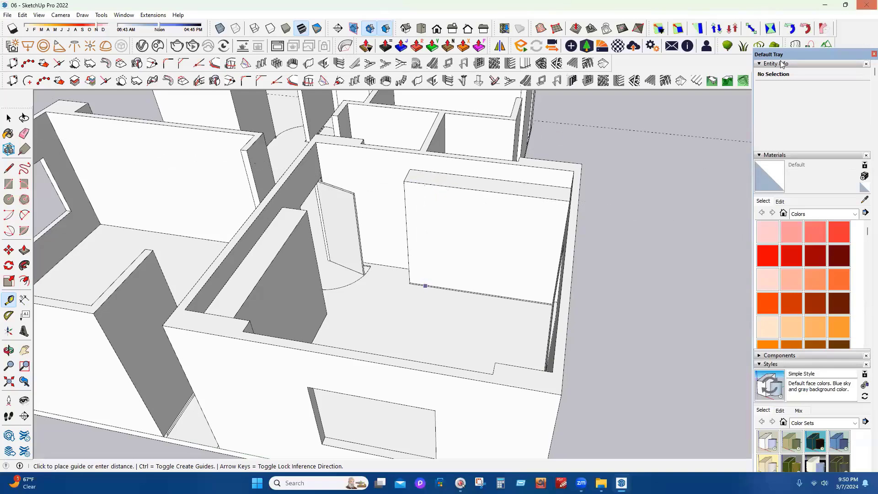
pyautogui.press('Escape')
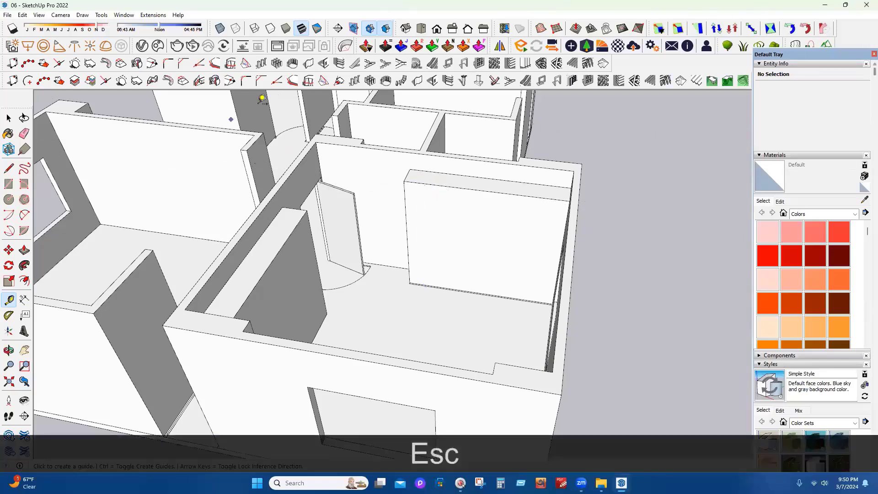
pyautogui.click(9, 118)
# Check the two tall blocks in the room from several sides and save the model
pyautogui.scroll(-3, 409, 255)
pyautogui.scroll(3, 560, 210)
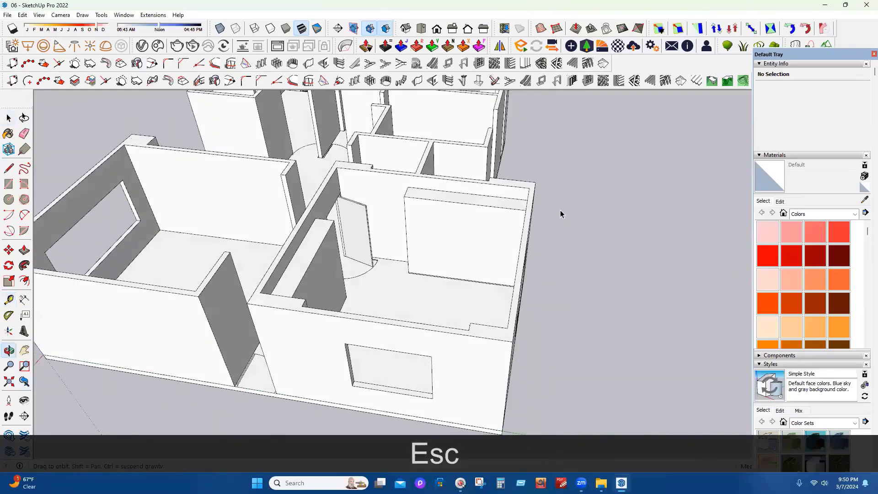
pyautogui.moveTo(561, 210); pyautogui.dragTo(512, 191, button='middle')
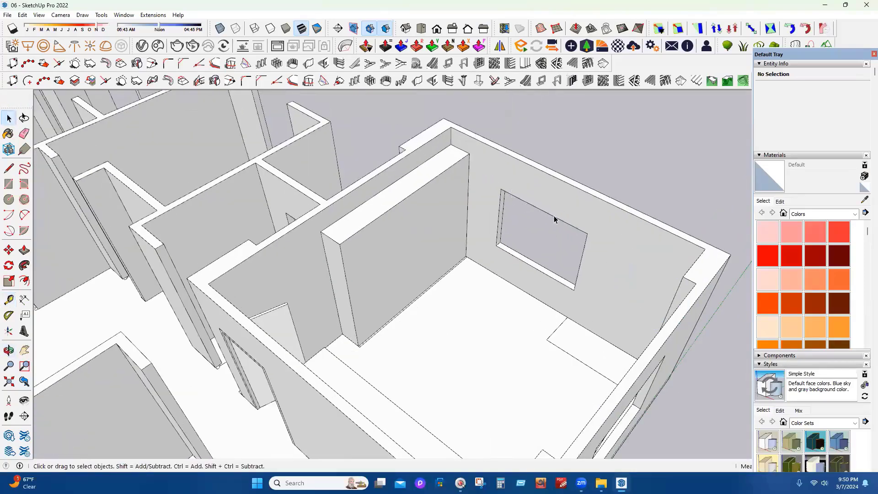
pyautogui.moveTo(717, 407); pyautogui.dragTo(466, 343, button='middle')
pyautogui.scroll(3, 288, 366)
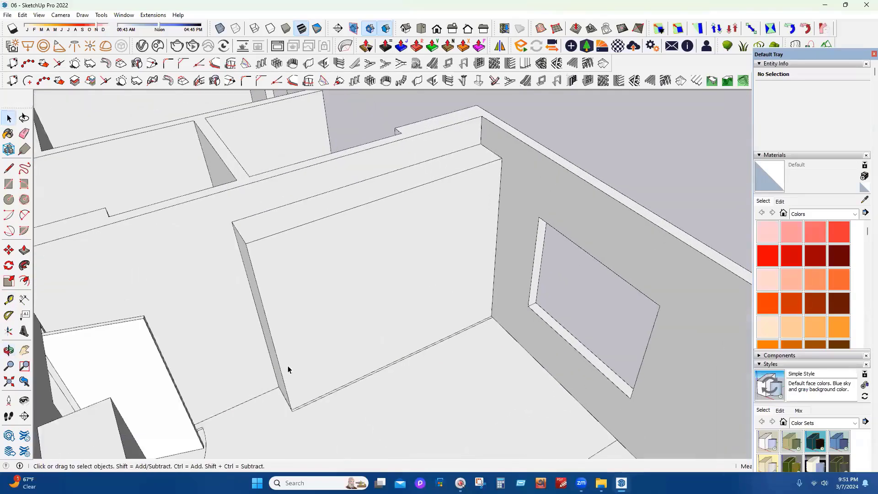
pyautogui.scroll(-3, 348, 343)
pyautogui.moveTo(613, 297); pyautogui.dragTo(457, 334, button='middle')
pyautogui.scroll(-2, 457, 334)
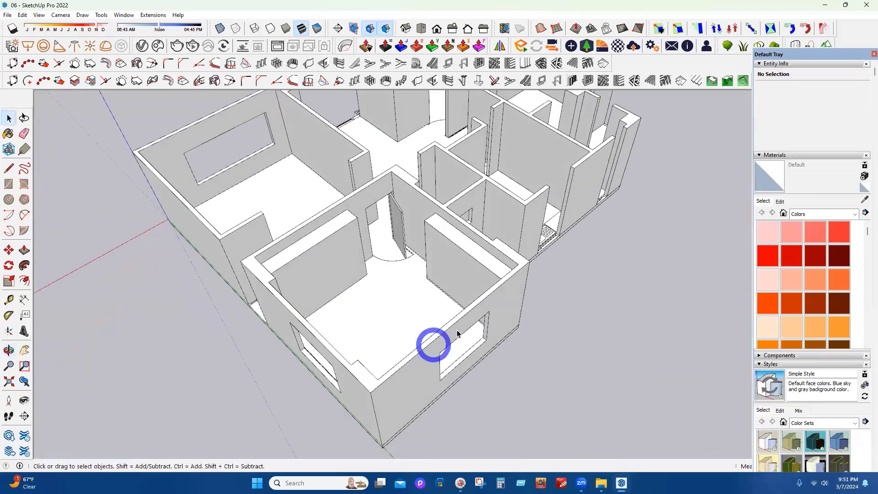
pyautogui.hotkey('ctrl', 's')
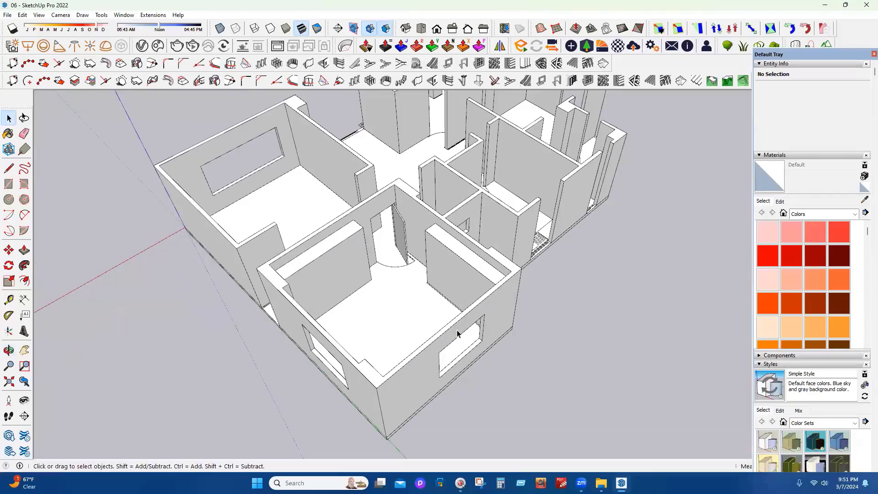
# Examine the whole house and the room with its two tall furniture blocks
pyautogui.moveTo(470, 318); pyautogui.dragTo(389, 333, button='middle')
pyautogui.moveTo(396, 175); pyautogui.dragTo(376, 243, button='middle')
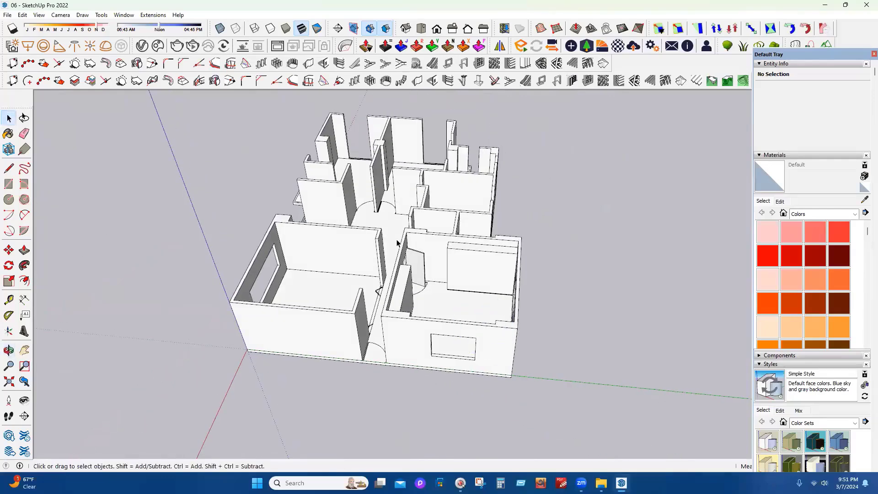
pyautogui.moveTo(495, 233); pyautogui.dragTo(394, 297, button='middle')
pyautogui.scroll(3, 389, 300)
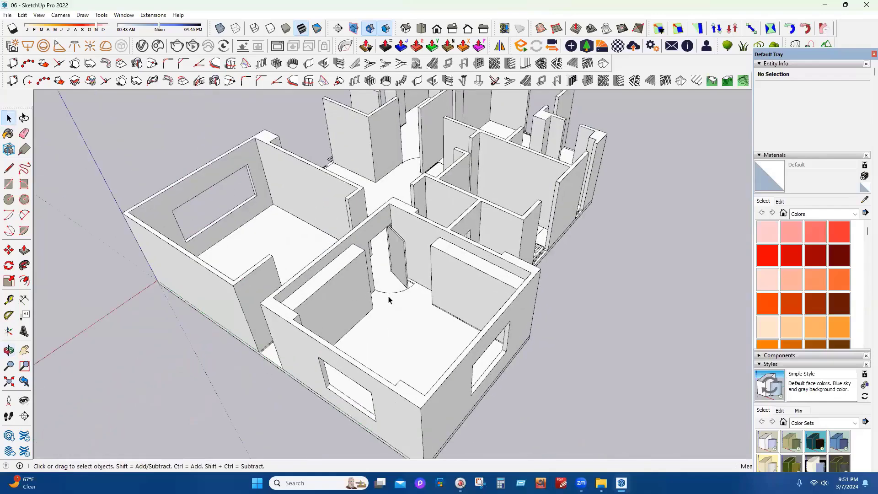
pyautogui.scroll(2, 389, 300)
pyautogui.click(332, 300)
pyautogui.scroll(-3, 401, 411)
pyautogui.moveTo(426, 395); pyautogui.dragTo(429, 393, button='middle')
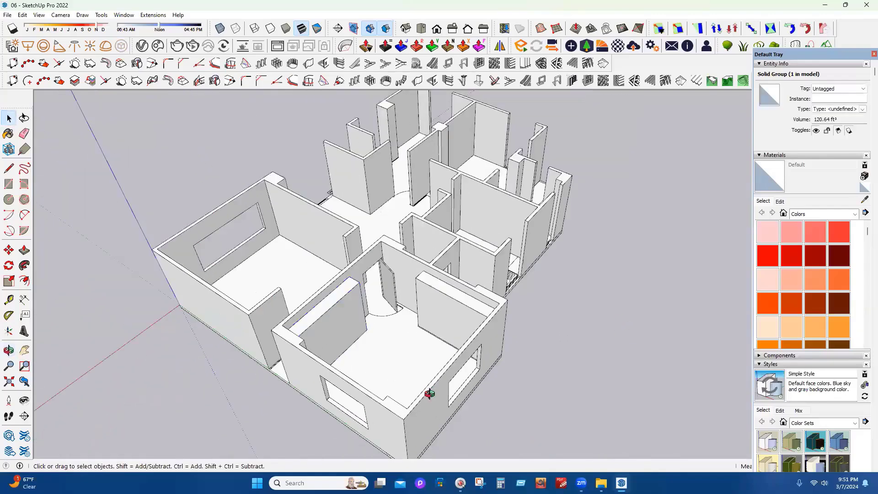
pyautogui.scroll(-1, 430, 393)
pyautogui.click(555, 383)
pyautogui.moveTo(555, 383); pyautogui.dragTo(555, 384, button='middle')
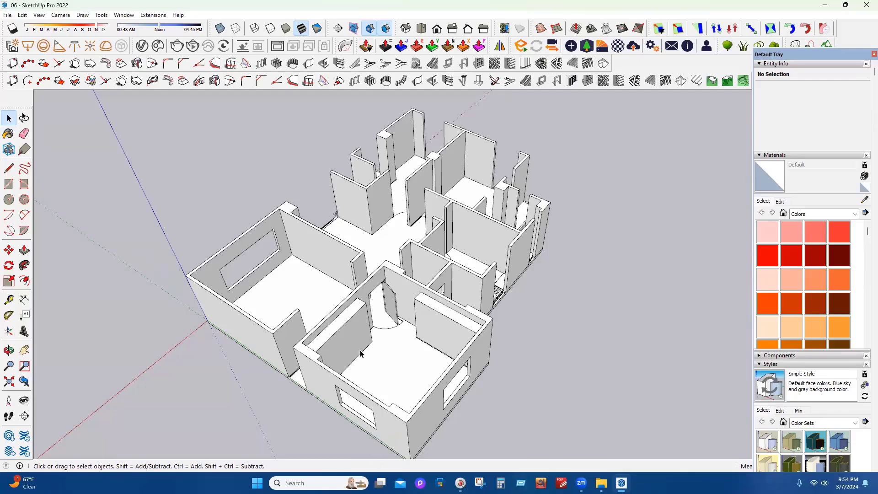
# Open the tall block beside the opened door for editing and hide the rest of the model
pyautogui.scroll(5, 402, 363)
pyautogui.moveTo(409, 359); pyautogui.dragTo(559, 324, button='middle')
pyautogui.moveTo(291, 273); pyautogui.dragTo(486, 261, button='middle')
pyautogui.scroll(5, 402, 288)
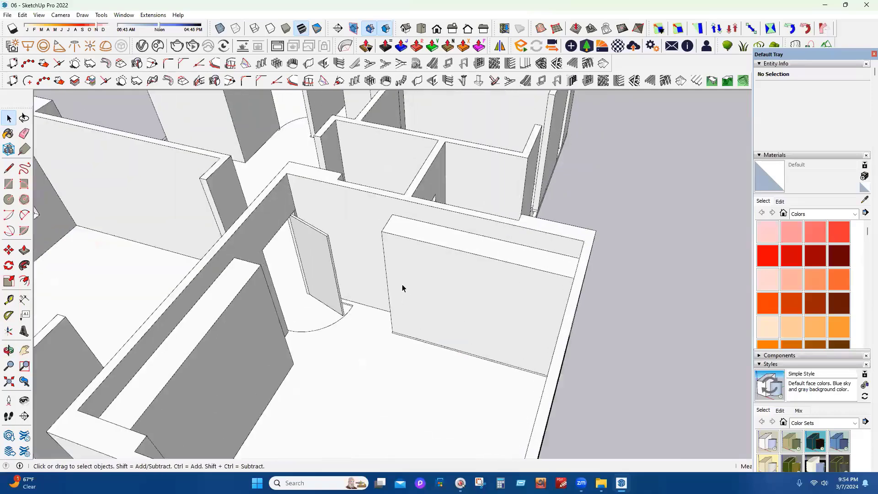
pyautogui.moveTo(394, 291); pyautogui.dragTo(453, 287, button='middle')
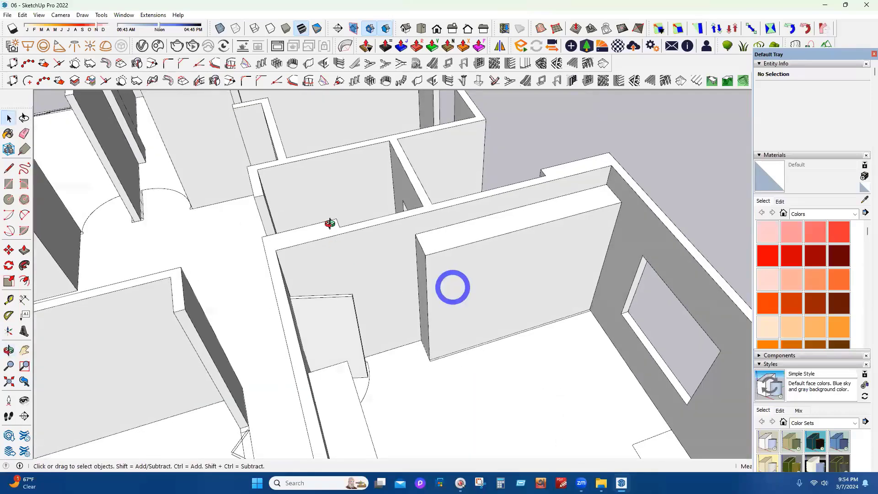
pyautogui.moveTo(329, 224); pyautogui.dragTo(398, 270, button='middle')
pyautogui.scroll(3, 398, 270)
pyautogui.scroll(4, 384, 361)
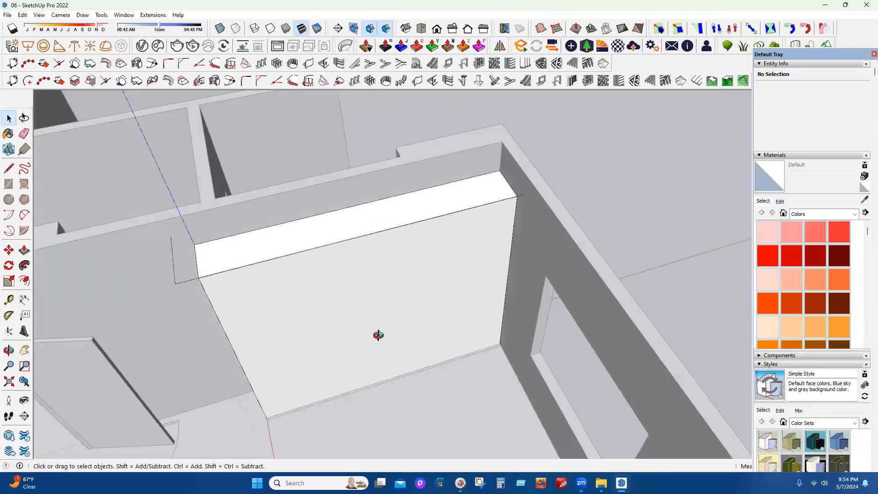
pyautogui.moveTo(379, 334); pyautogui.dragTo(505, 238, button='middle')
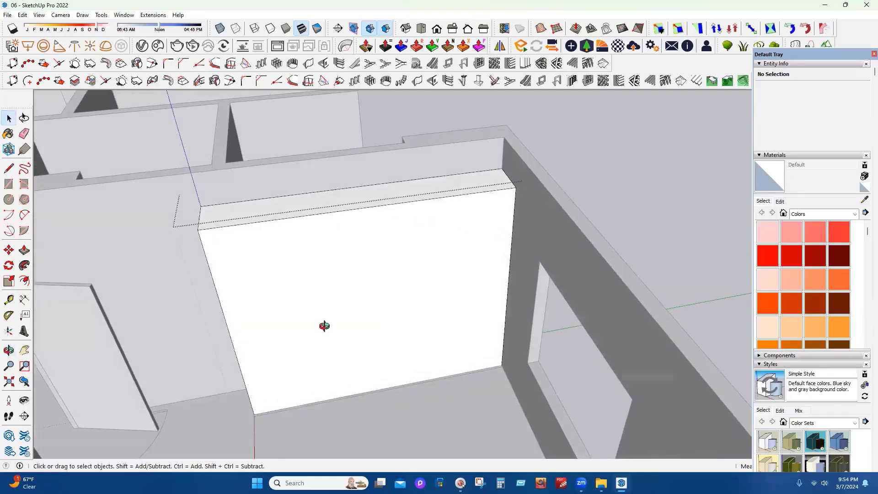
pyautogui.click(325, 326)
pyautogui.press('n')
# Copy the block's bottom front edge 2" upward to mark a base strip across its front face
pyautogui.moveTo(304, 367); pyautogui.dragTo(19, 266, button='middle')
pyautogui.scroll(4, 430, 284)
pyautogui.scroll(3, 345, 354)
pyautogui.click(508, 294)
pyautogui.press('m')
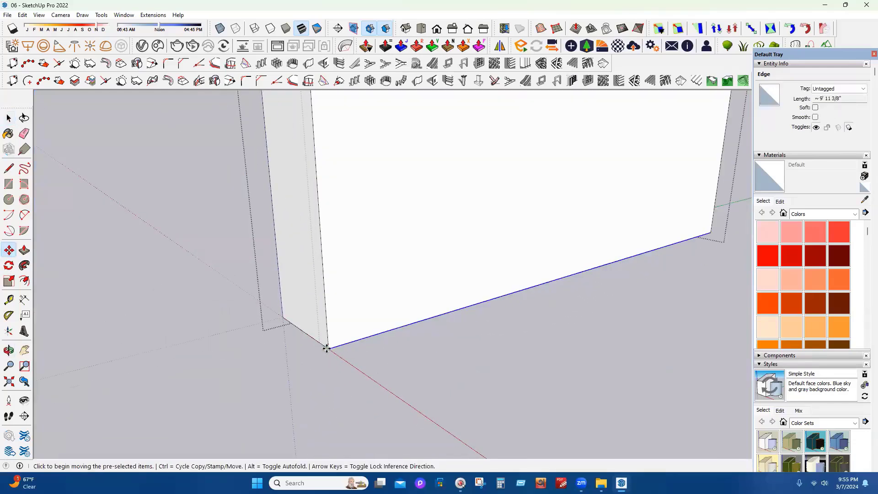
pyautogui.click(327, 348)
pyautogui.press('ctrl')
pyautogui.write('2')
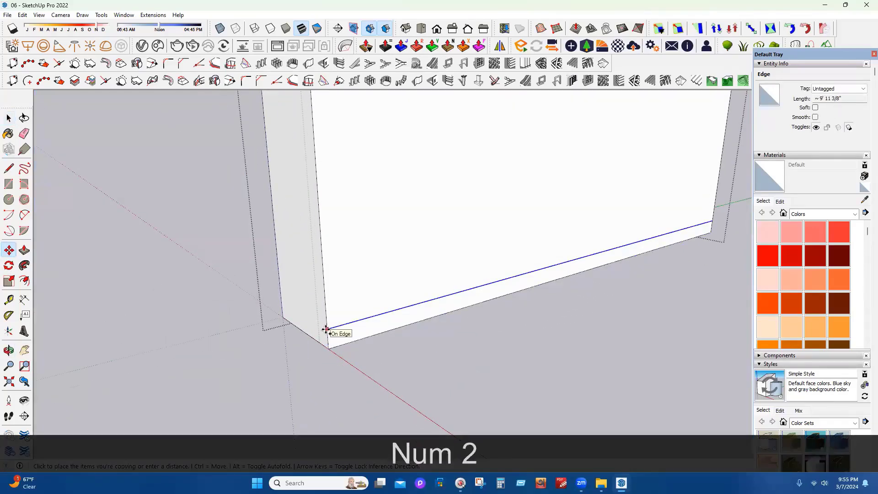
pyautogui.press('Return')
# Push/Pull the base strip on the block's front face inward 2" to form a recessed plinth
pyautogui.moveTo(295, 421)
pyautogui.mouseDown(button='middle')
pyautogui.moveTo(153, 422)
pyautogui.moveTo(282, 410)
pyautogui.mouseUp(button='middle')
pyautogui.click(25, 250)
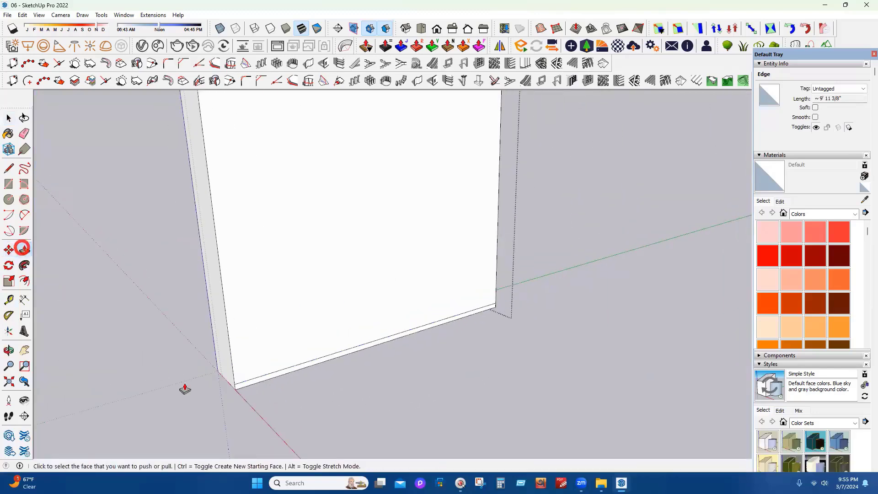
pyautogui.scroll(3, 182, 387)
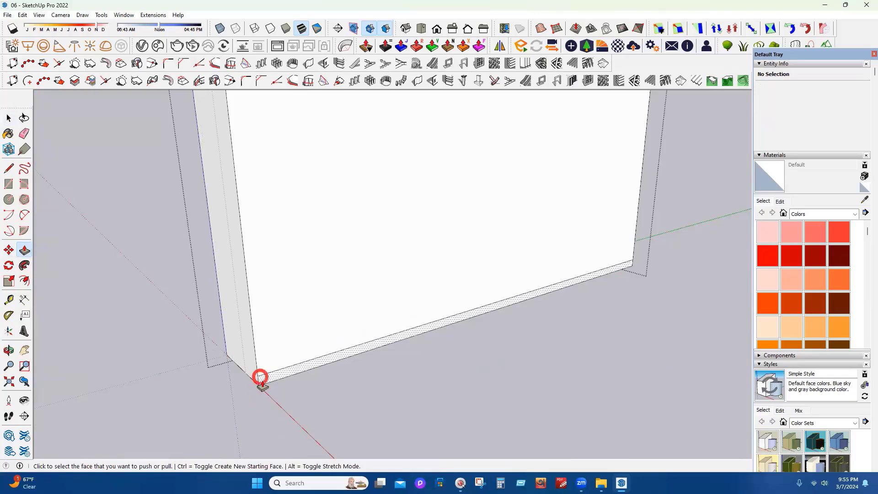
pyautogui.click(256, 378)
pyautogui.write('2')
pyautogui.press('Return')
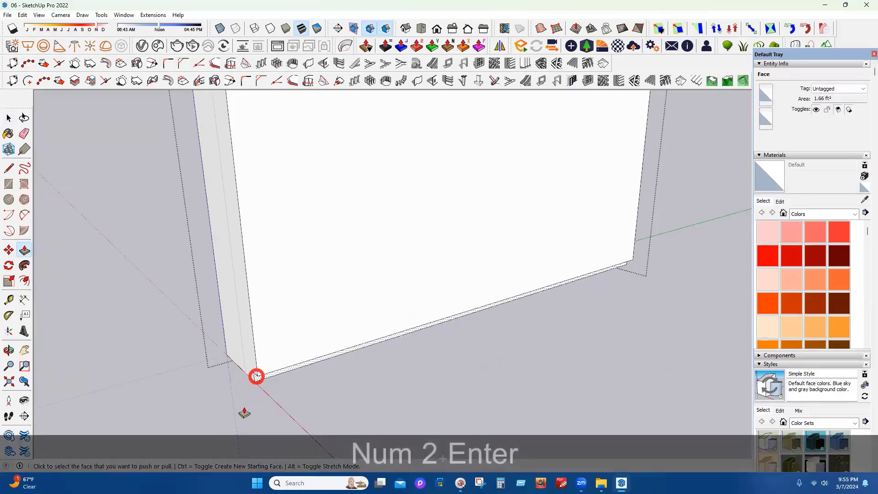
# Copy the vertical edge at the window-side end of the block's front face inward along the base
pyautogui.moveTo(243, 412); pyautogui.dragTo(363, 292, button='middle')
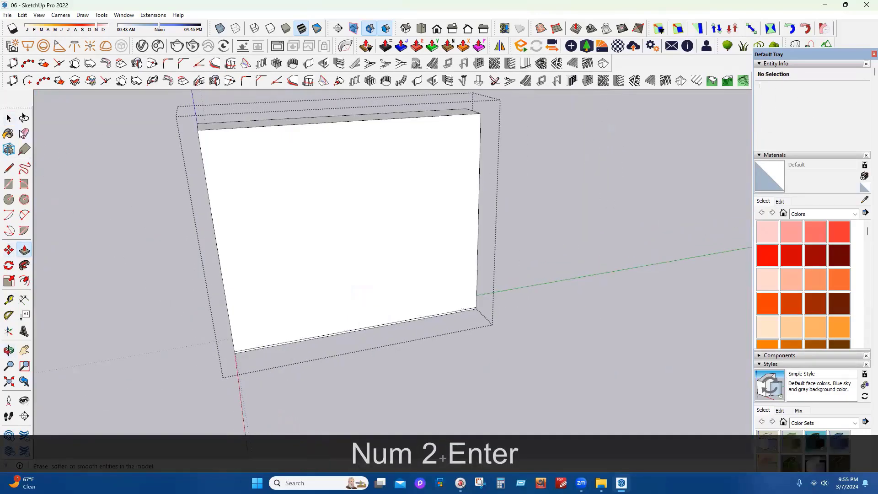
pyautogui.press('space')
pyautogui.scroll(3, 471, 295)
pyautogui.scroll(2, 480, 293)
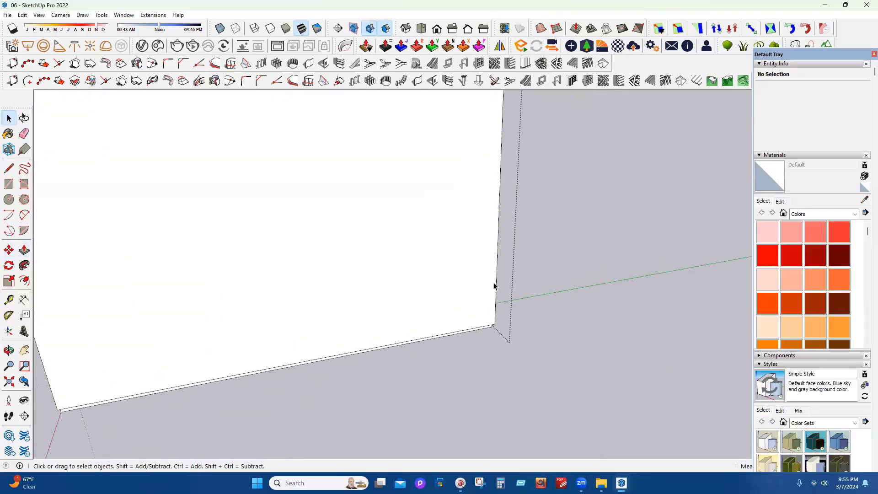
pyautogui.click(495, 279)
pyautogui.click(8, 250)
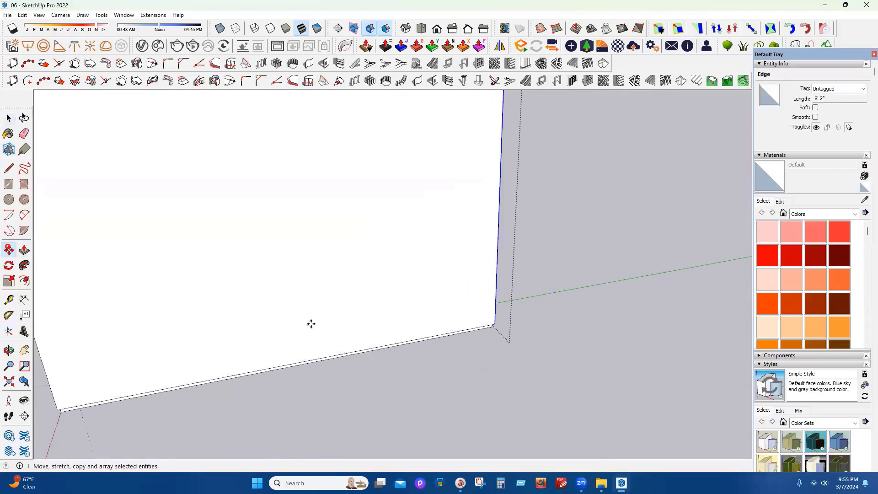
pyautogui.click(495, 323)
pyautogui.press('ctrl')
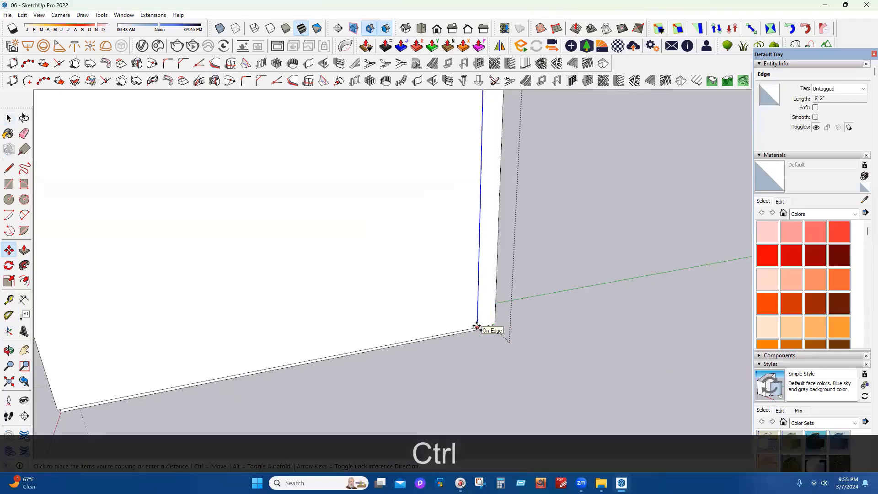
# Copy the block's vertical end edge 16" inward along the front face, and repeat the copy at the same spacing
pyautogui.write('16')
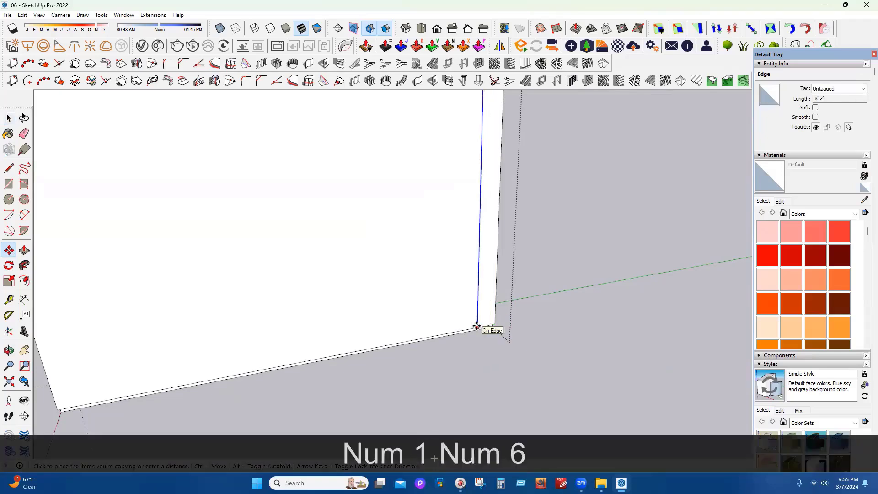
pyautogui.press('Return')
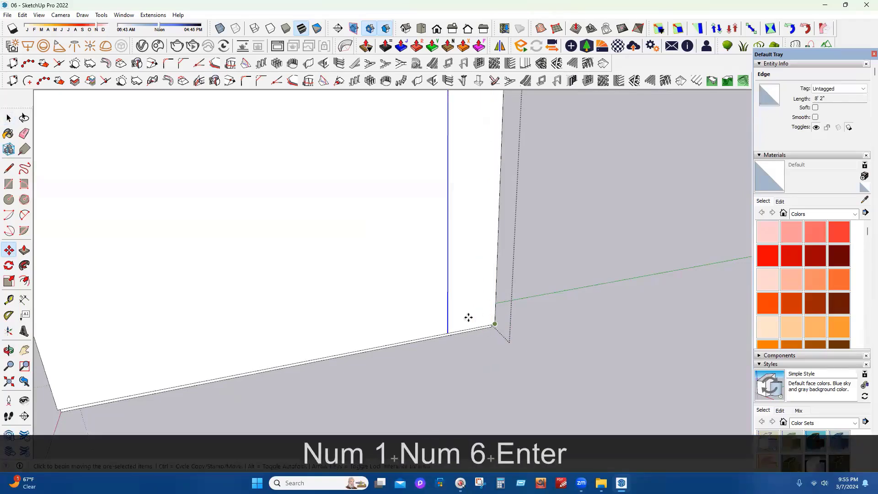
pyautogui.click(492, 323)
pyautogui.press('ctrl')
pyautogui.click(449, 331)
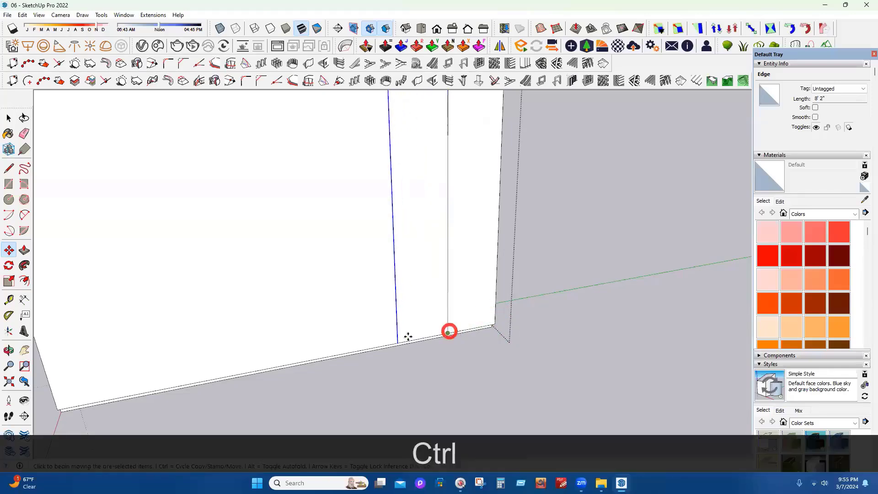
pyautogui.scroll(-4, 507, 295)
# Copy the long segment of the front face's bottom edge upward to mark the top of the low cabinet
pyautogui.click(8, 118)
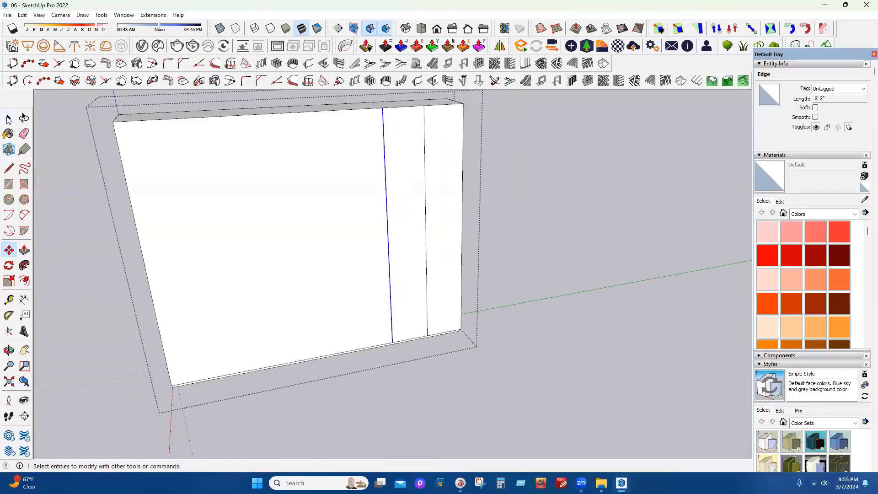
pyautogui.click(325, 355)
pyautogui.click(330, 355)
pyautogui.press('o')
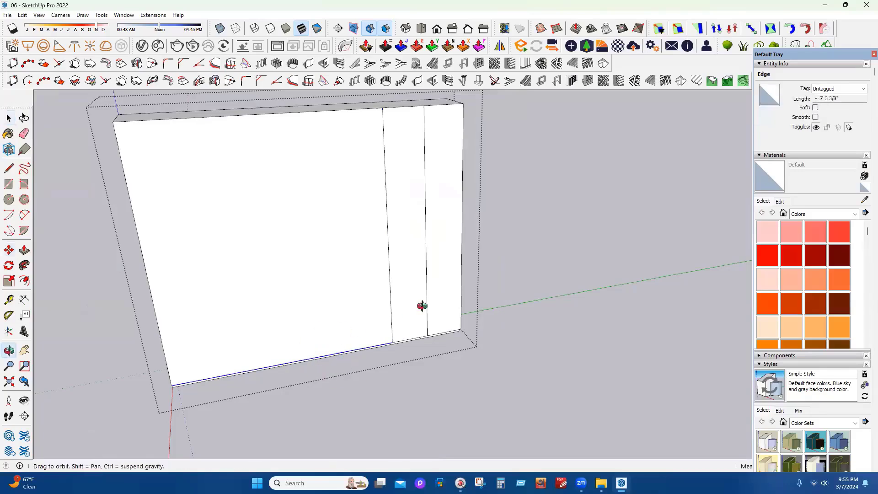
pyautogui.moveTo(421, 305); pyautogui.dragTo(433, 298)
pyautogui.press('m')
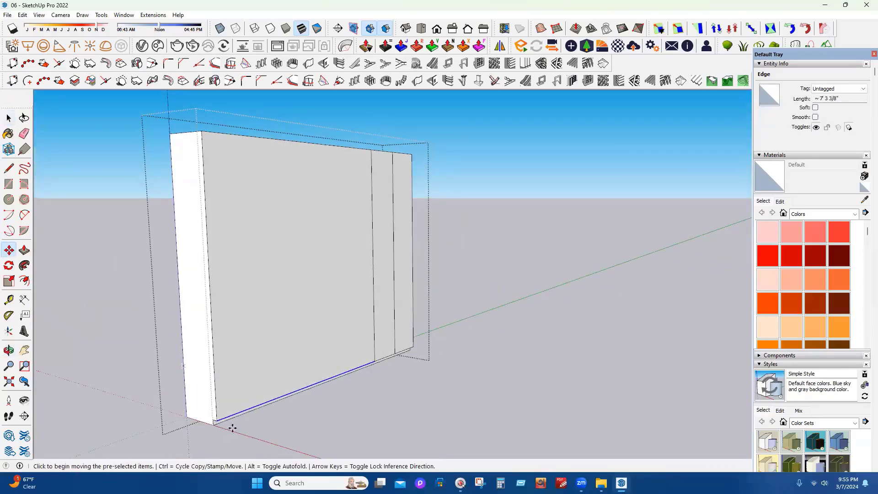
pyautogui.click(216, 416)
pyautogui.press('ctrl')
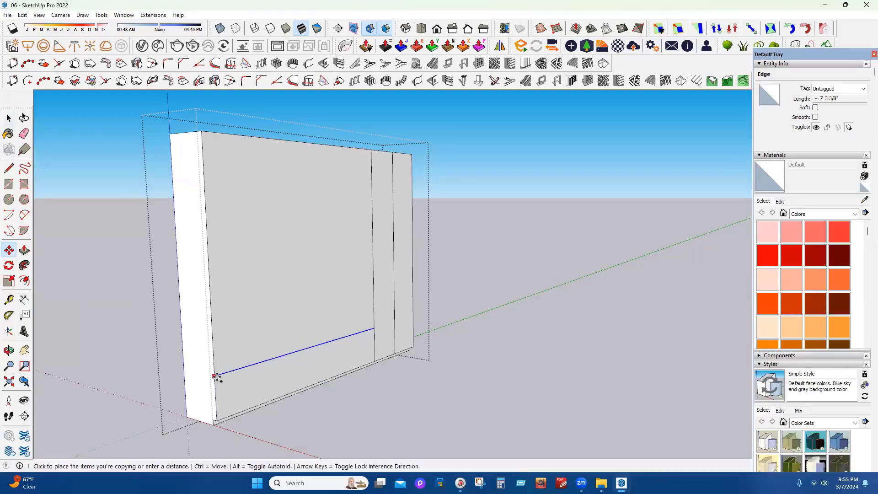
pyautogui.click(216, 378)
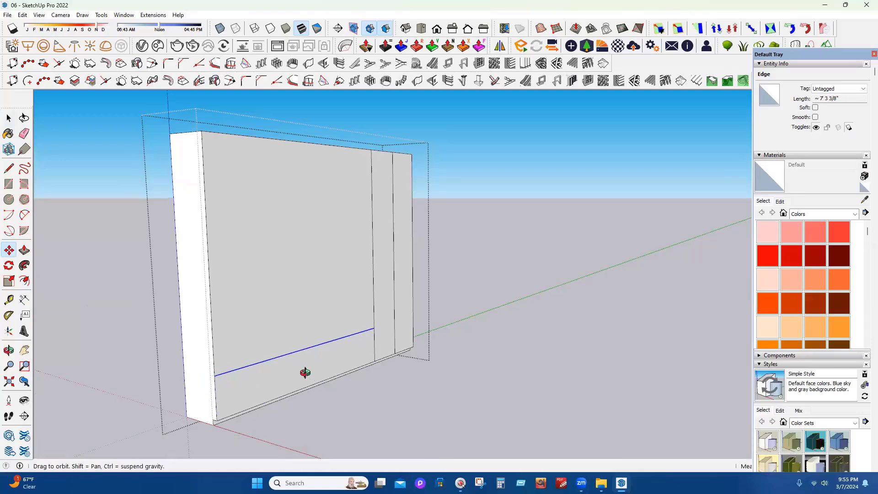
# Push the large upper front face back through the block's full depth to leave an L-shaped cabinet, and exit the group
pyautogui.moveTo(304, 369); pyautogui.dragTo(358, 341, button='middle')
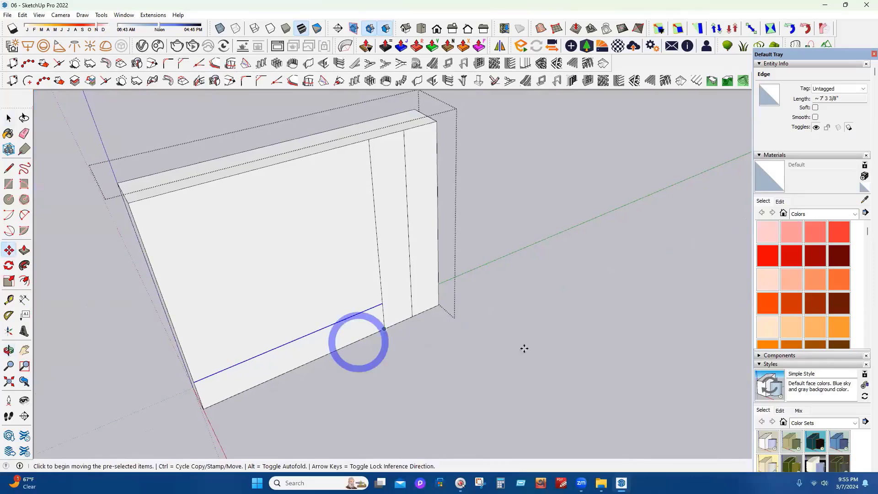
pyautogui.moveTo(327, 243); pyautogui.dragTo(197, 161, button='middle')
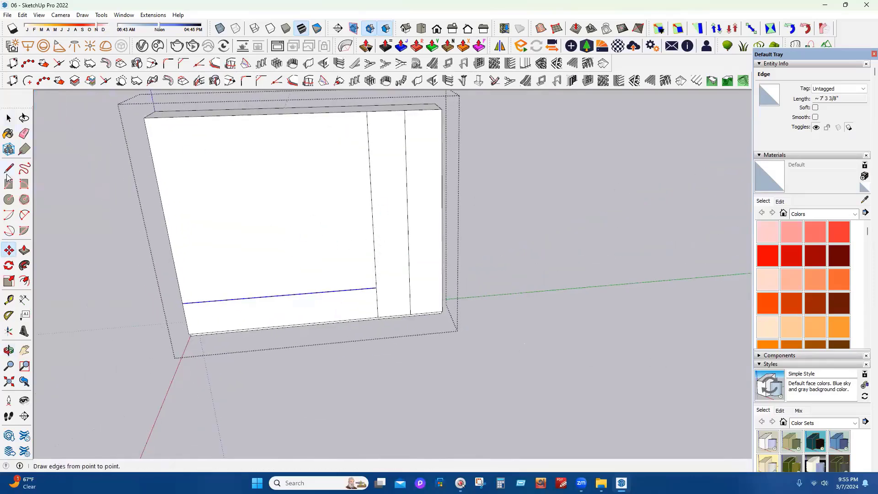
pyautogui.click(24, 247)
pyautogui.moveTo(449, 193); pyautogui.dragTo(216, 267, button='middle')
pyautogui.doubleClick(216, 267)
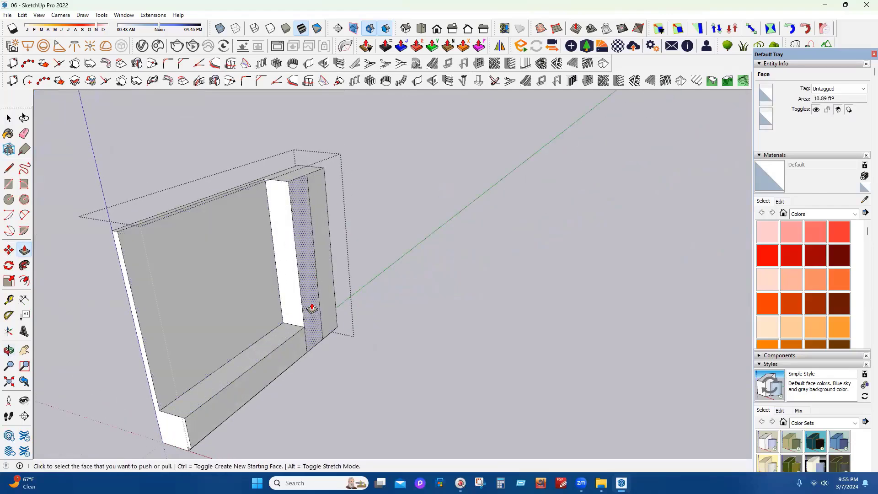
pyautogui.moveTo(242, 284); pyautogui.dragTo(7, 224)
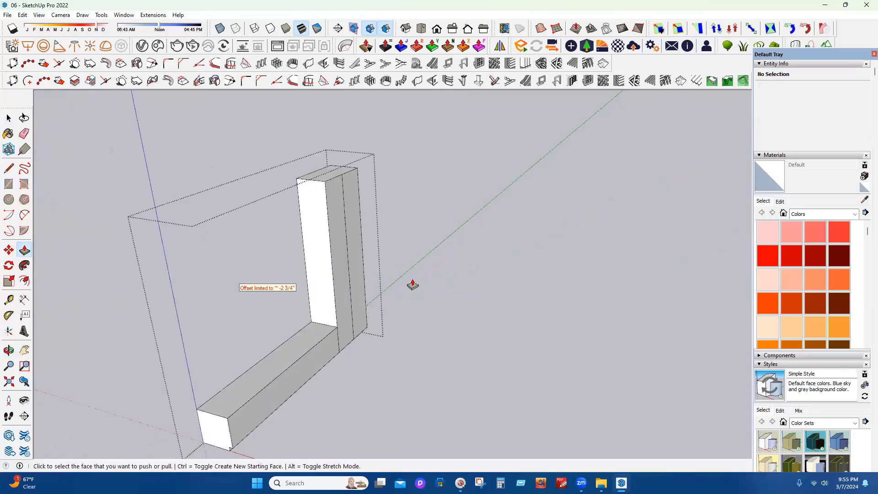
pyautogui.click(9, 118)
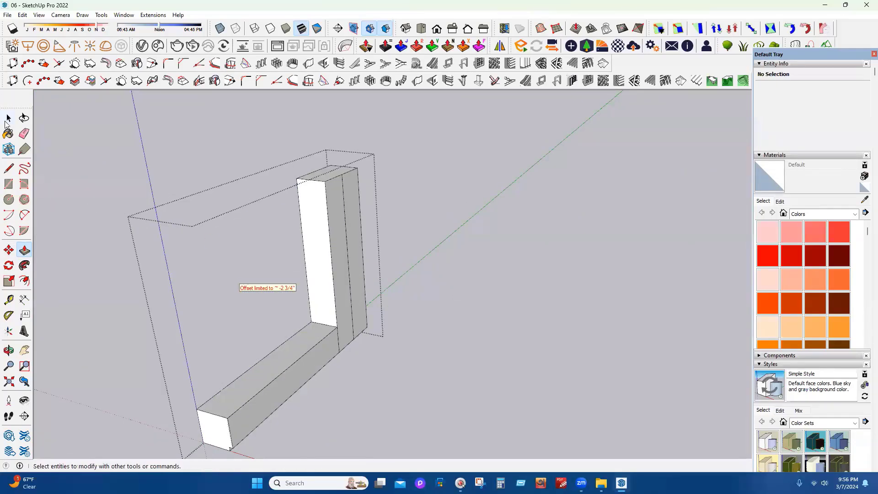
pyautogui.press('Escape')
# Inside the cabinet group, draw a horizontal line across the tall unit's front level with the low cabinet's top, and exit the group
pyautogui.moveTo(177, 235); pyautogui.dragTo(111, 260, button='middle')
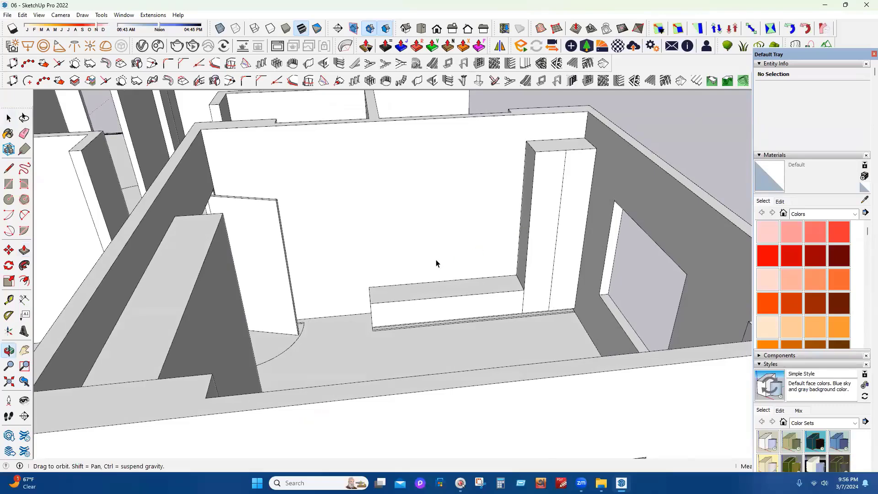
pyautogui.scroll(5, 506, 228)
pyautogui.moveTo(504, 240); pyautogui.dragTo(449, 279, button='middle')
pyautogui.scroll(-2, 470, 301)
pyautogui.scroll(2, 466, 287)
pyautogui.doubleClick(450, 279)
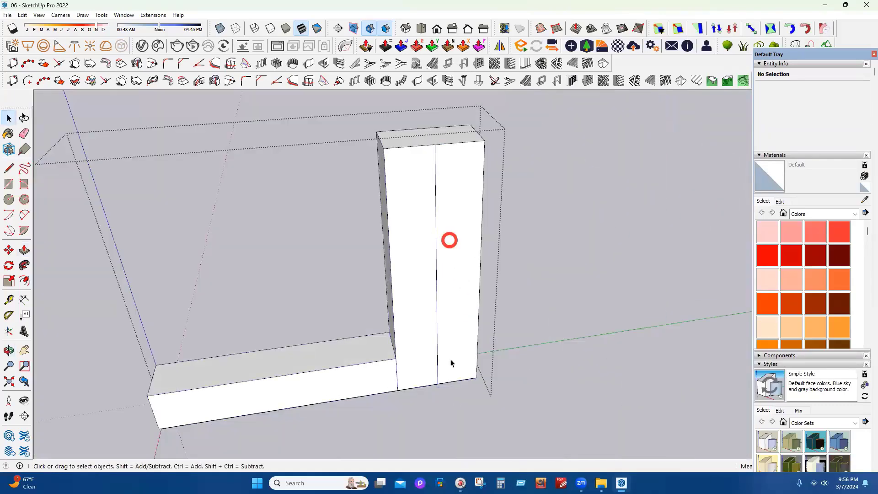
pyautogui.moveTo(451, 359); pyautogui.dragTo(464, 258, button='middle')
pyautogui.click(8, 169)
pyautogui.scroll(3, 453, 391)
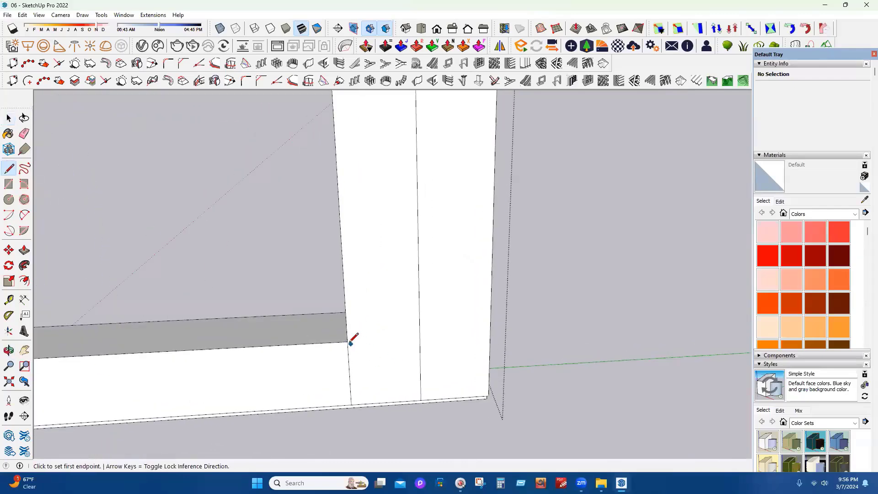
pyautogui.click(347, 341)
pyautogui.click(490, 333)
pyautogui.press('Escape')
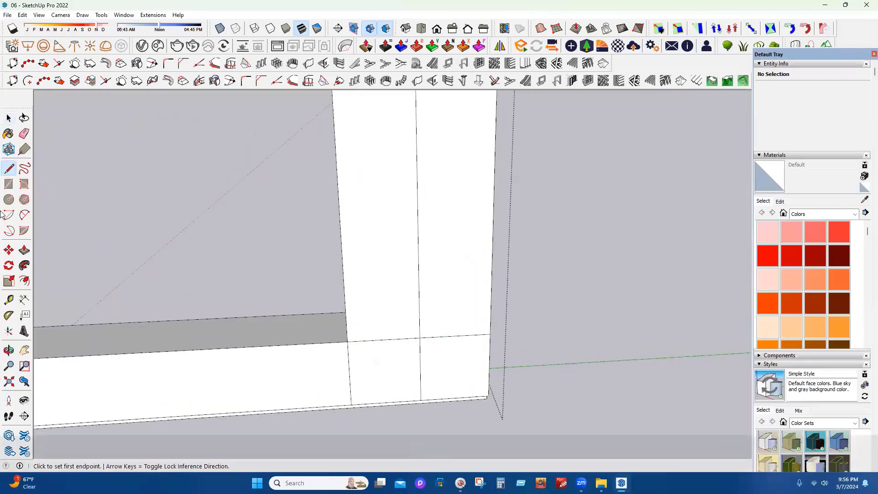
pyautogui.click(10, 122)
pyautogui.click(594, 355)
pyautogui.press('Escape')
# Save the model with the divided cabinet in place against the bedroom wall
pyautogui.scroll(-5, 567, 359)
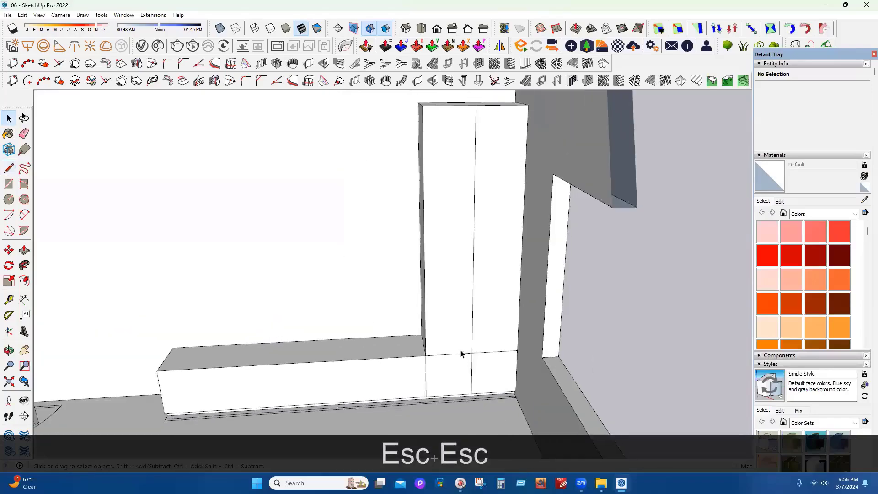
pyautogui.moveTo(462, 355); pyautogui.dragTo(390, 406, button='middle')
pyautogui.moveTo(498, 339); pyautogui.dragTo(519, 308, button='middle')
pyautogui.scroll(-3, 520, 307)
pyautogui.scroll(5, 518, 306)
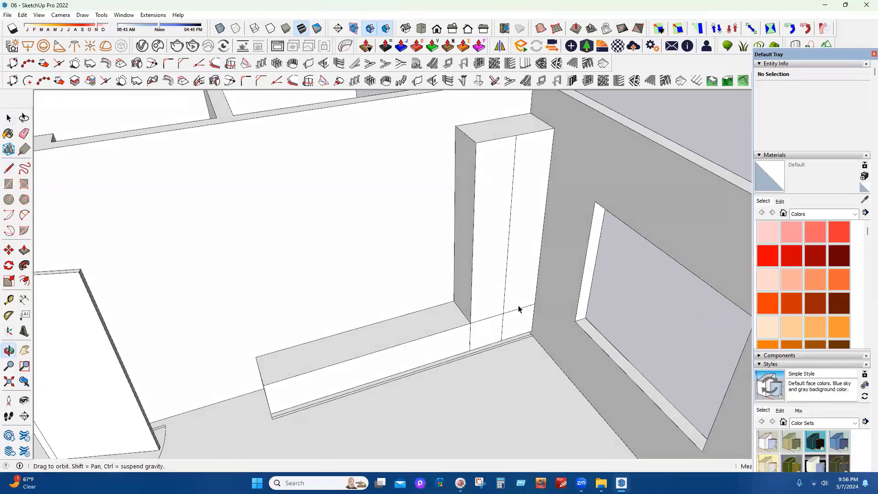
pyautogui.hotkey('ctrl', 's')
# Examine the L-shaped cabinet in the room from several angles, and open its group for editing
pyautogui.moveTo(512, 186); pyautogui.dragTo(490, 221, button='middle')
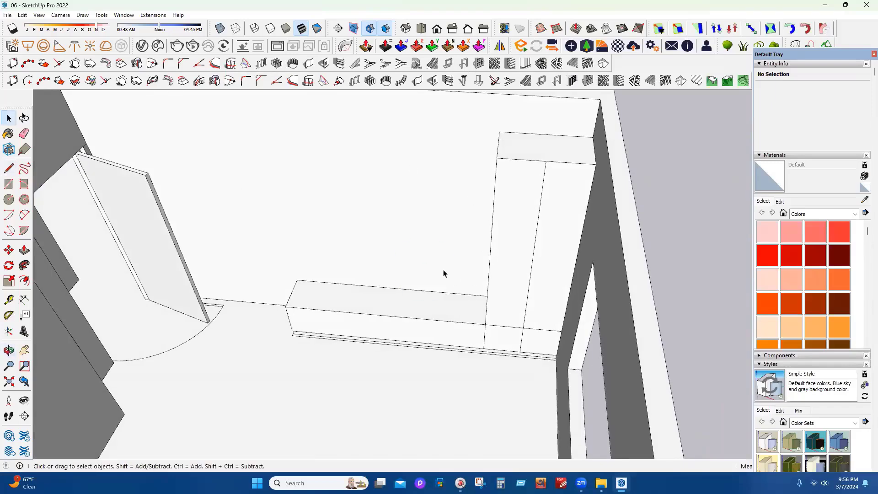
pyautogui.moveTo(407, 288); pyautogui.dragTo(521, 266, button='middle')
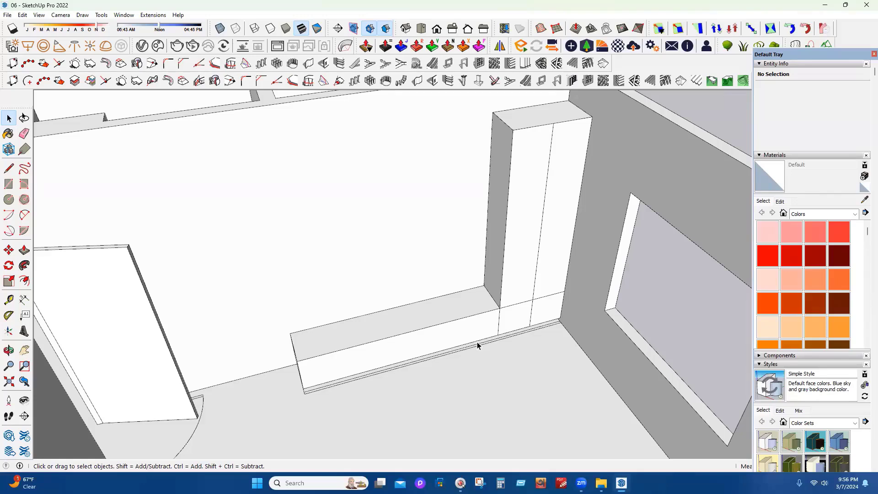
pyautogui.press('Return')
pyautogui.moveTo(542, 366); pyautogui.dragTo(565, 318, button='middle')
pyautogui.scroll(5, 592, 313)
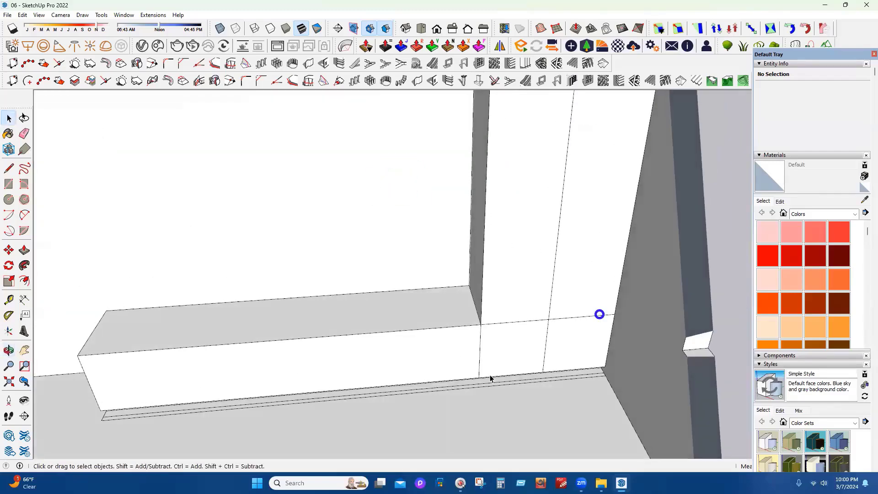
pyautogui.scroll(-3, 503, 368)
pyautogui.moveTo(486, 328); pyautogui.dragTo(524, 215, button='middle')
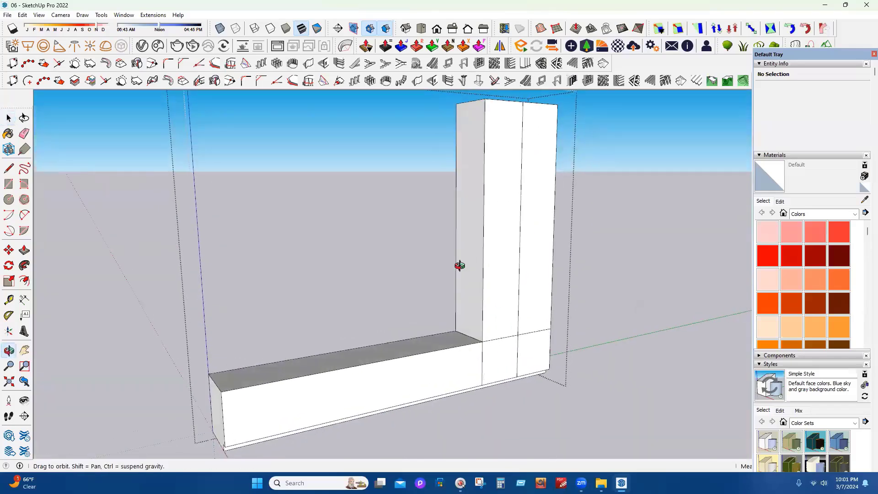
pyautogui.moveTo(348, 366); pyautogui.dragTo(365, 336, button='middle')
pyautogui.moveTo(528, 377); pyautogui.dragTo(447, 297, button='middle')
pyautogui.scroll(-3, 407, 262)
pyautogui.scroll(3, 462, 194)
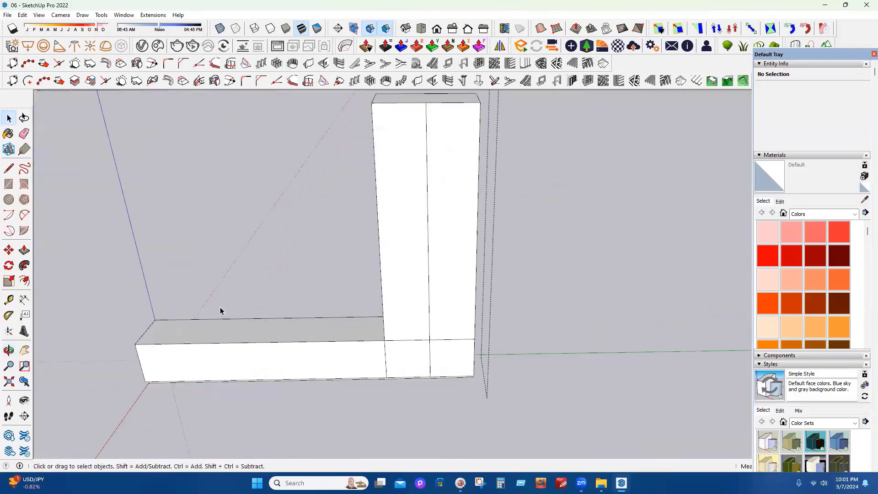
pyautogui.moveTo(222, 309); pyautogui.dragTo(50, 306, button='middle')
# Try offsetting the outer upper face of the tall unit inward by 0.75", and undo the offset
pyautogui.click(462, 194)
pyautogui.click(24, 280)
pyautogui.moveTo(137, 256); pyautogui.dragTo(401, 196, button='middle')
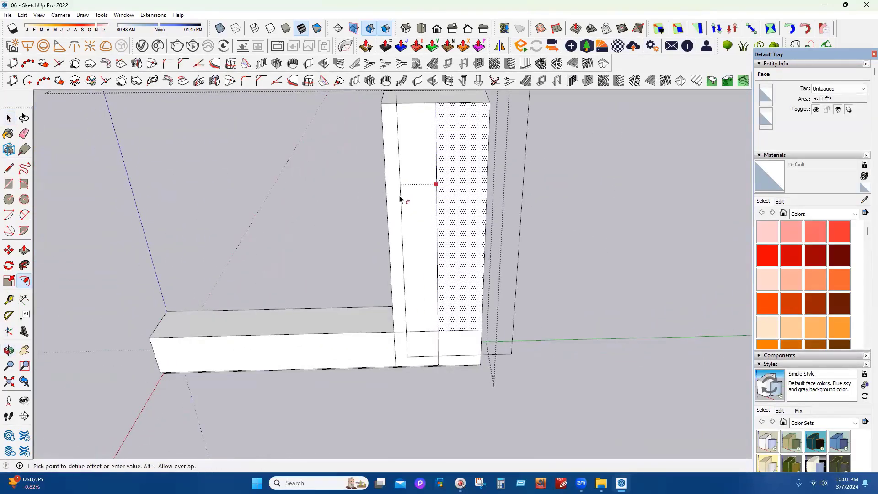
pyautogui.hotkey('ctrl', 'z')
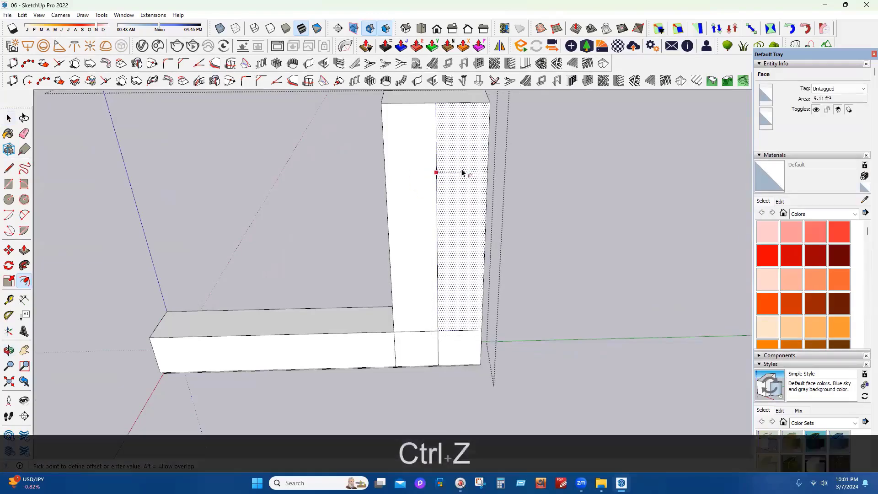
pyautogui.click(460, 174)
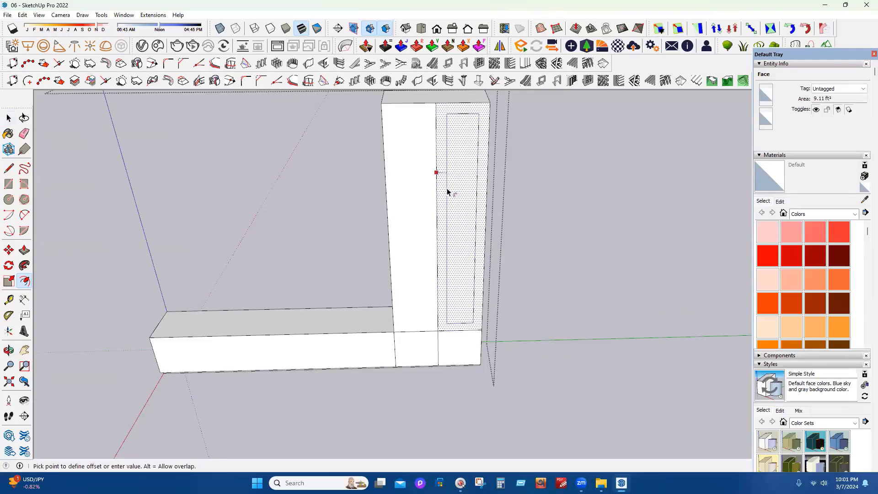
pyautogui.write('.75')
pyautogui.press('Return')
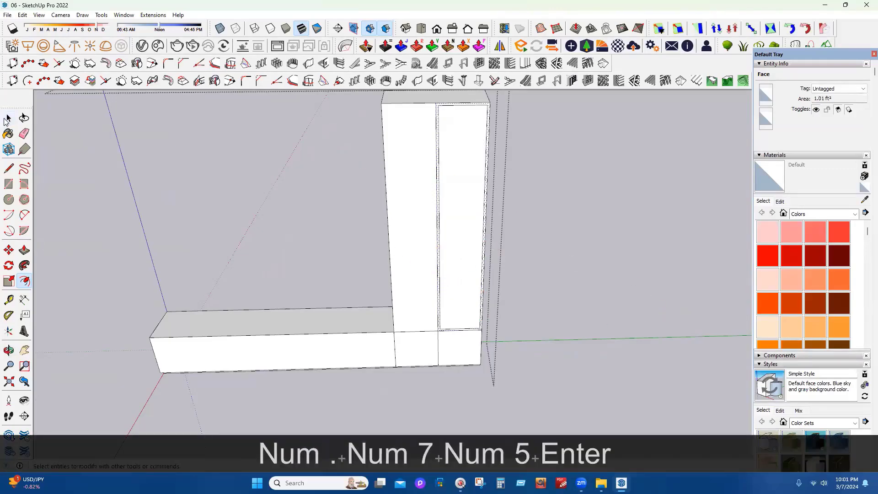
pyautogui.click(7, 118)
pyautogui.click(405, 141)
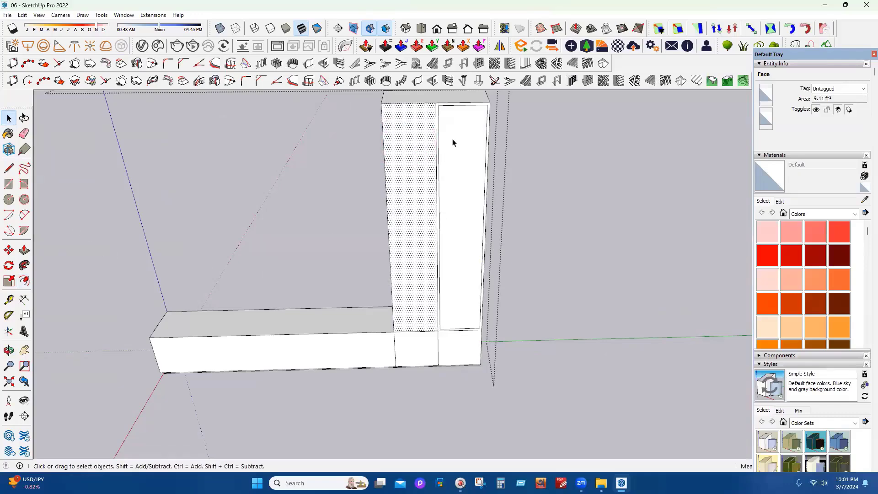
pyautogui.hotkey('ctrl', 'z')
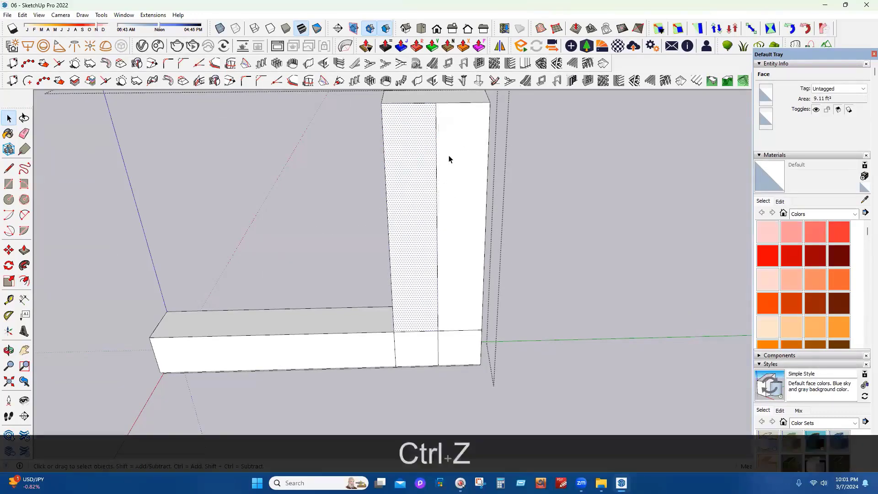
# Offset the border of the tall unit's outer upper face inward by 1" to form a door frame
pyautogui.click(449, 154)
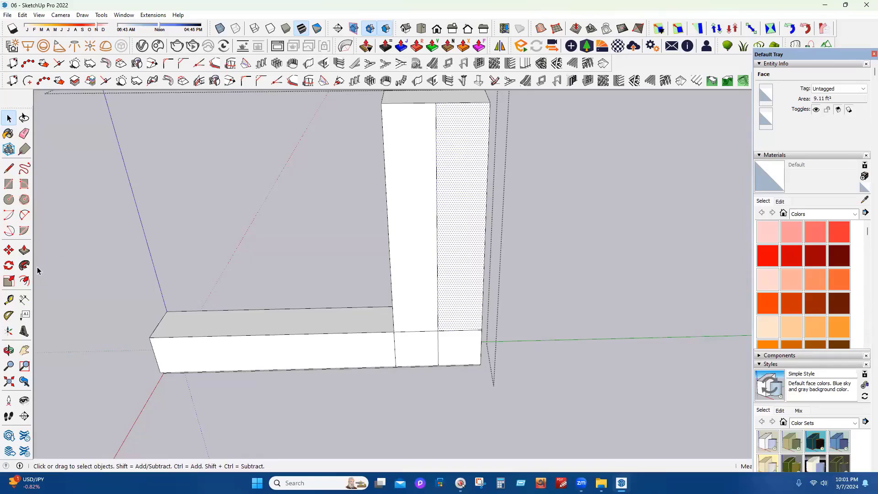
pyautogui.click(24, 281)
pyautogui.click(443, 148)
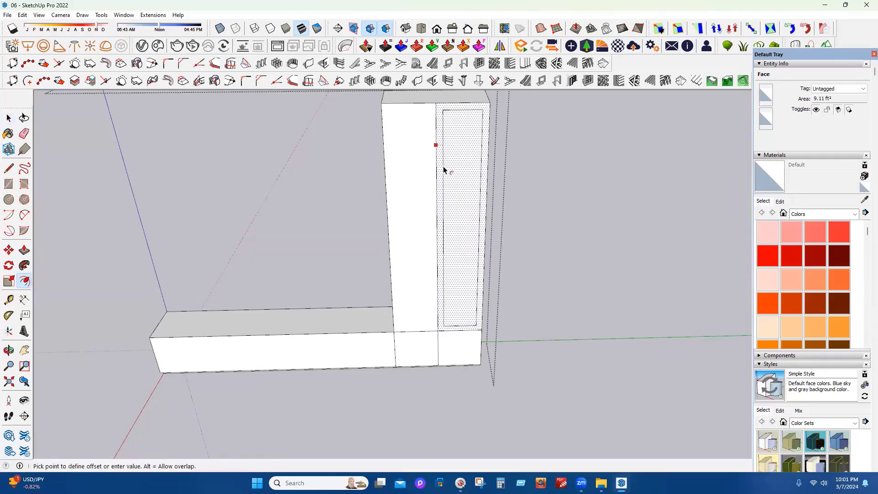
pyautogui.write('1')
pyautogui.press('Return')
pyautogui.press('space')
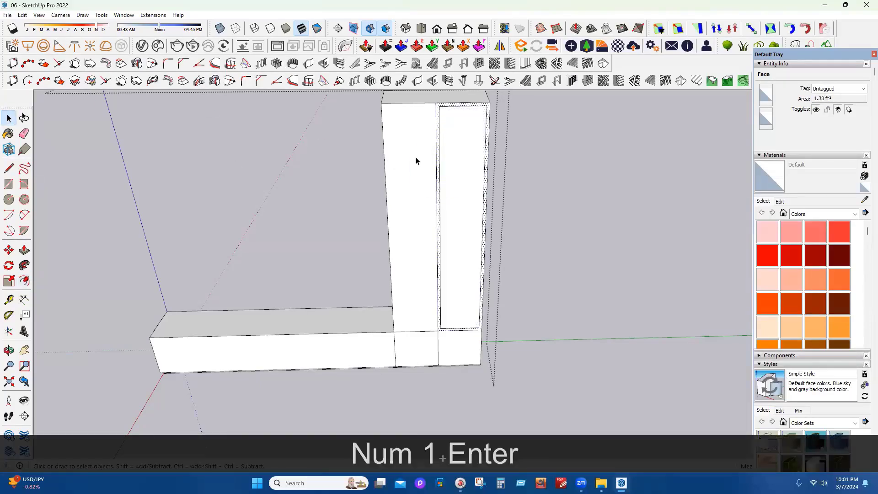
# Offset the border of the tall unit's other upper face inward by 1" to form a matching frame
pyautogui.click(416, 161)
pyautogui.click(24, 266)
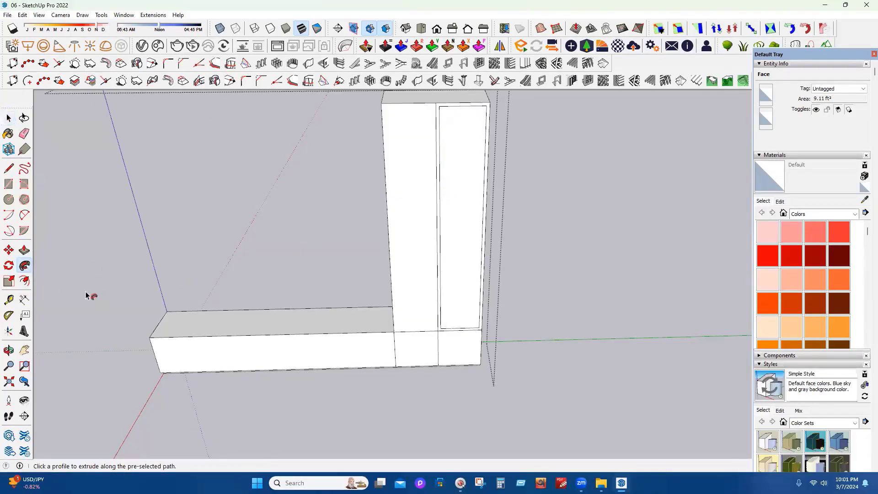
pyautogui.click(24, 281)
pyautogui.click(407, 181)
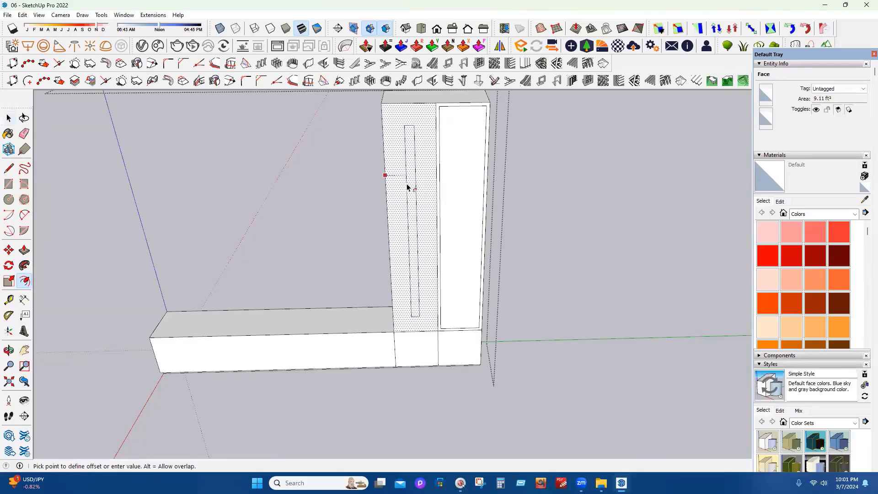
pyautogui.write('1')
pyautogui.press('Return')
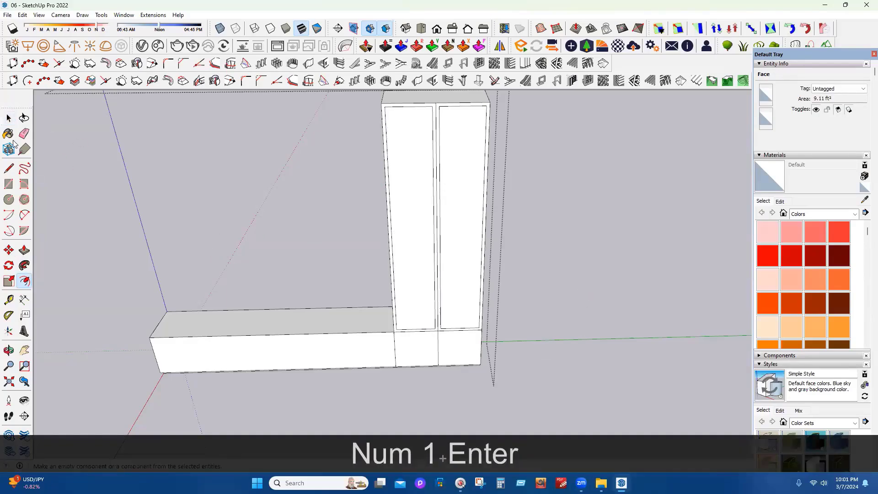
# Push both framed inner faces of the tall unit back to the same depth to hollow out two open compartments
pyautogui.click(8, 118)
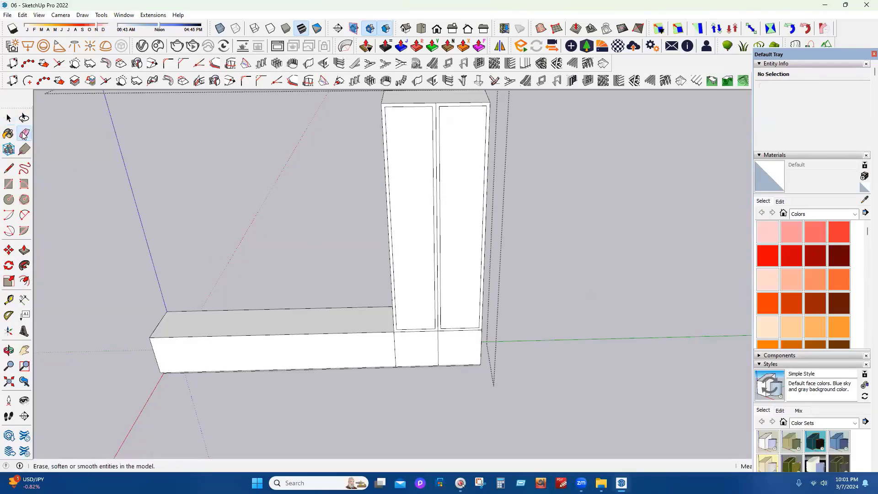
pyautogui.click(24, 133)
pyautogui.scroll(3, 436, 120)
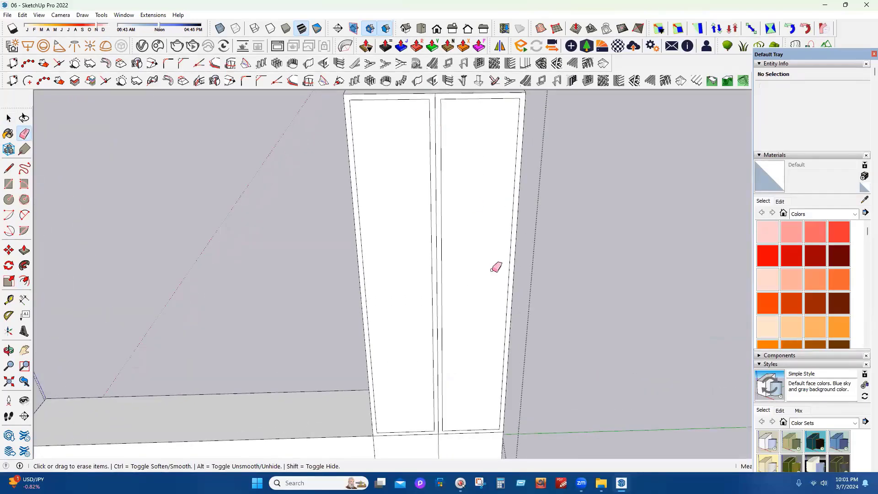
pyautogui.scroll(-3, 494, 269)
pyautogui.moveTo(430, 339)
pyautogui.mouseDown(button='middle')
pyautogui.moveTo(435, 280)
pyautogui.moveTo(494, 310)
pyautogui.mouseUp(button='middle')
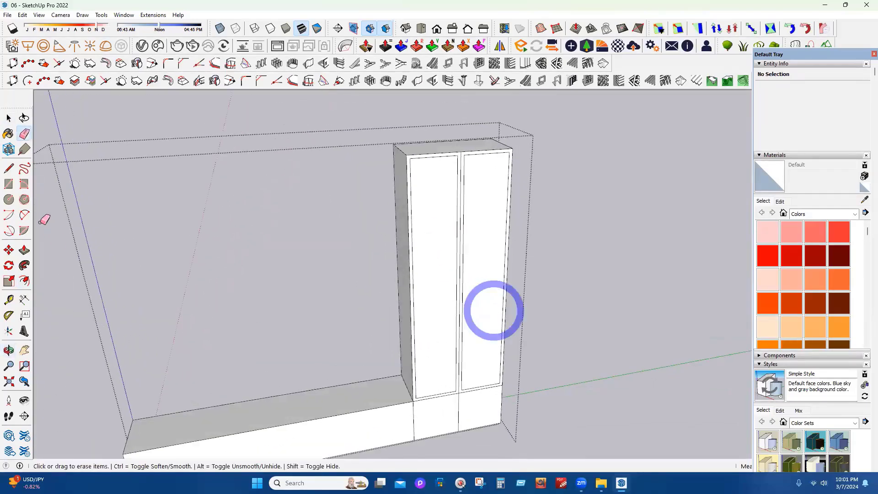
pyautogui.click(24, 250)
pyautogui.click(428, 289)
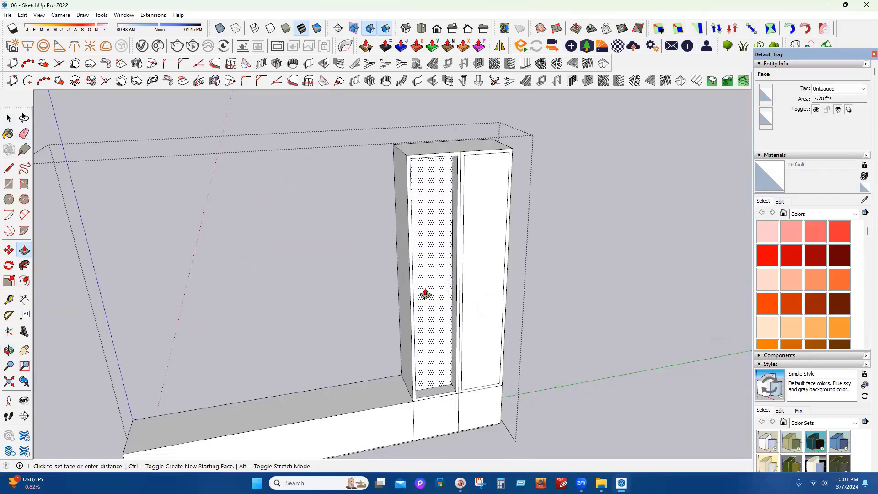
pyautogui.click(424, 280)
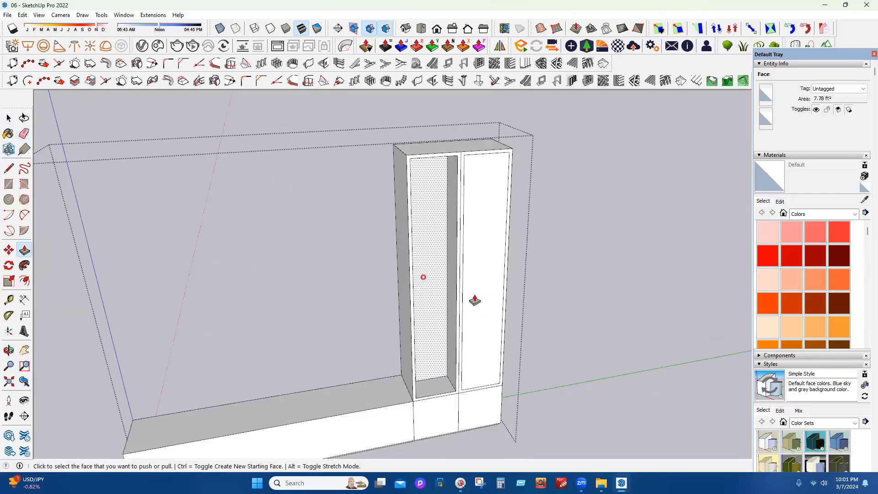
pyautogui.doubleClick(483, 299)
# Push the divider's side face in the left compartment inward by 0.5" to thin the central divider
pyautogui.moveTo(433, 320); pyautogui.dragTo(474, 347, button='middle')
pyautogui.scroll(7, 482, 316)
pyautogui.scroll(-3, 476, 379)
pyautogui.scroll(8, 475, 372)
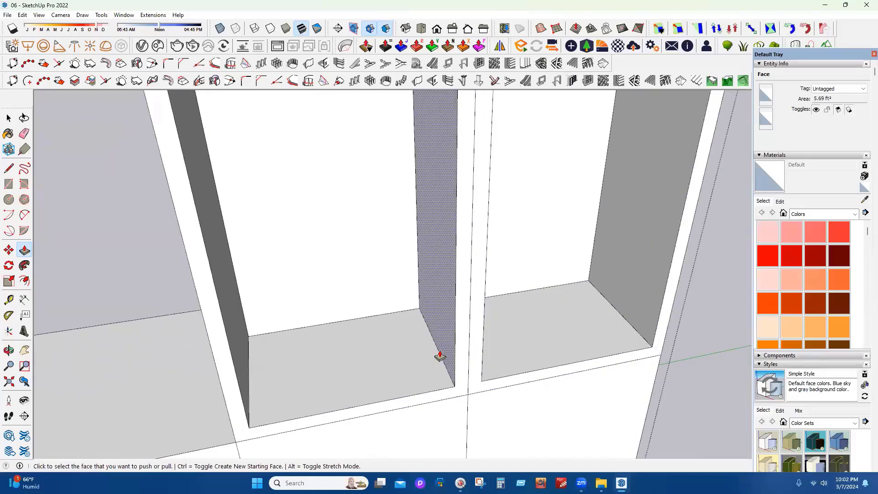
pyautogui.scroll(-5, 430, 357)
pyautogui.scroll(-6, 402, 408)
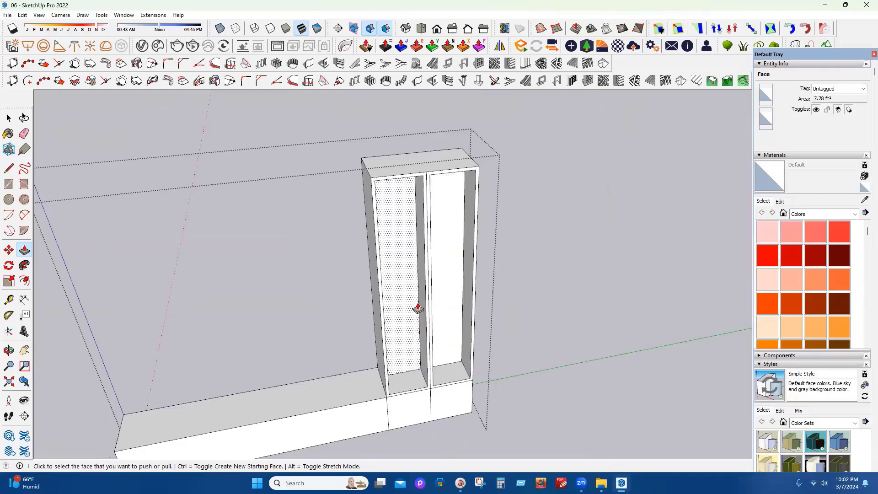
pyautogui.scroll(6, 416, 308)
pyautogui.scroll(5, 460, 326)
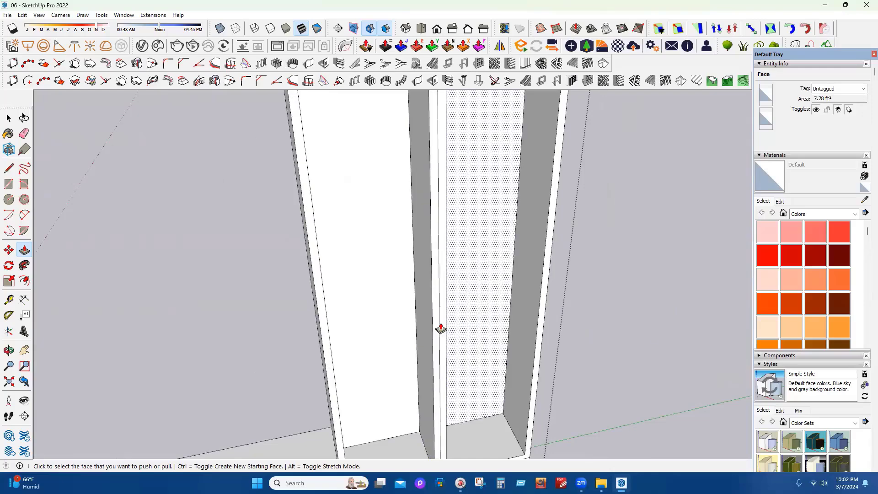
pyautogui.click(422, 326)
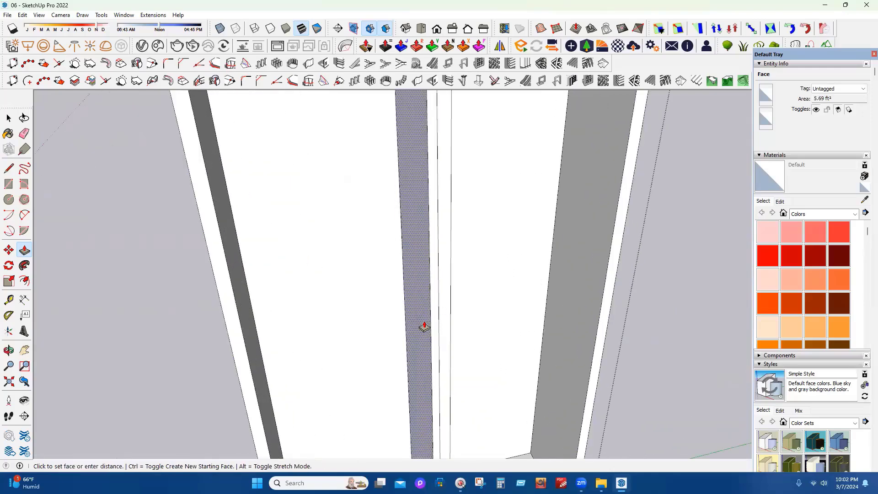
pyautogui.write('.5')
pyautogui.press('Return')
# Erase the leftover seam line along the front of the tall unit's central divider
pyautogui.moveTo(476, 331)
pyautogui.mouseDown(button='middle')
pyautogui.moveTo(364, 326)
pyautogui.moveTo(390, 282)
pyautogui.moveTo(451, 300)
pyautogui.mouseUp(button='middle')
pyautogui.click(23, 133)
pyautogui.moveTo(43, 142)
pyautogui.mouseDown(button='middle')
pyautogui.moveTo(388, 247)
pyautogui.moveTo(443, 303)
pyautogui.moveTo(476, 302)
pyautogui.moveTo(557, 264)
pyautogui.mouseUp(button='middle')
pyautogui.click(389, 247)
pyautogui.scroll(-5, 443, 303)
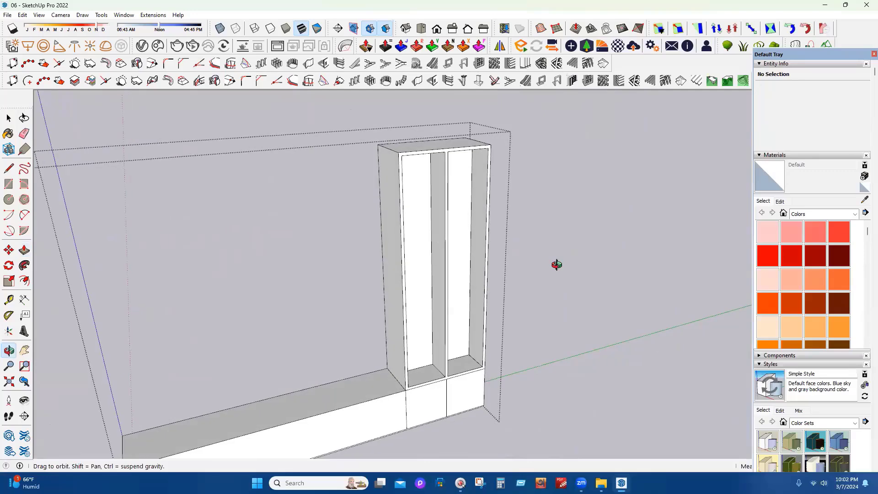
# Try pulling the left compartment's top inner face by 2", and undo it
pyautogui.moveTo(484, 244); pyautogui.dragTo(427, 145, button='middle')
pyautogui.click(24, 250)
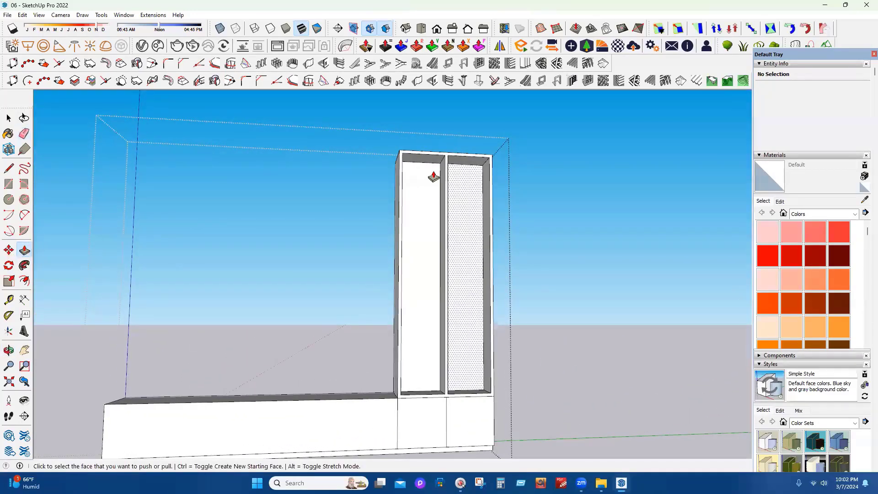
pyautogui.click(426, 159)
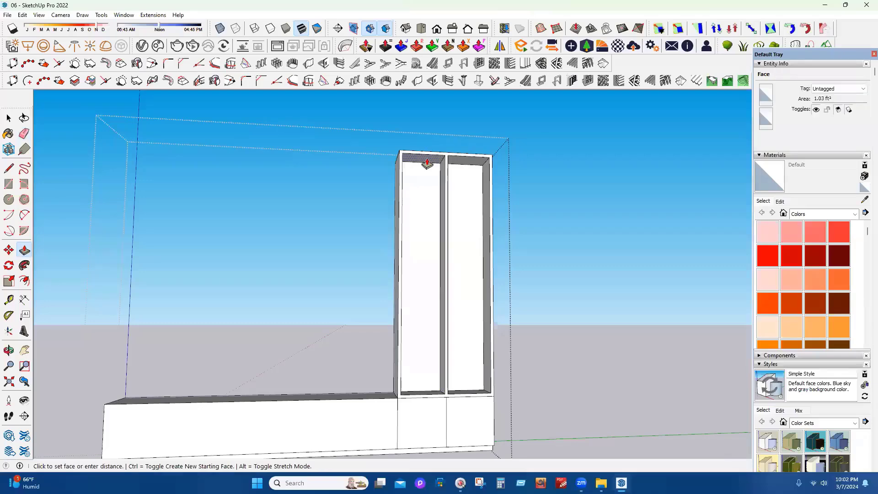
pyautogui.write('2')
pyautogui.press('Return')
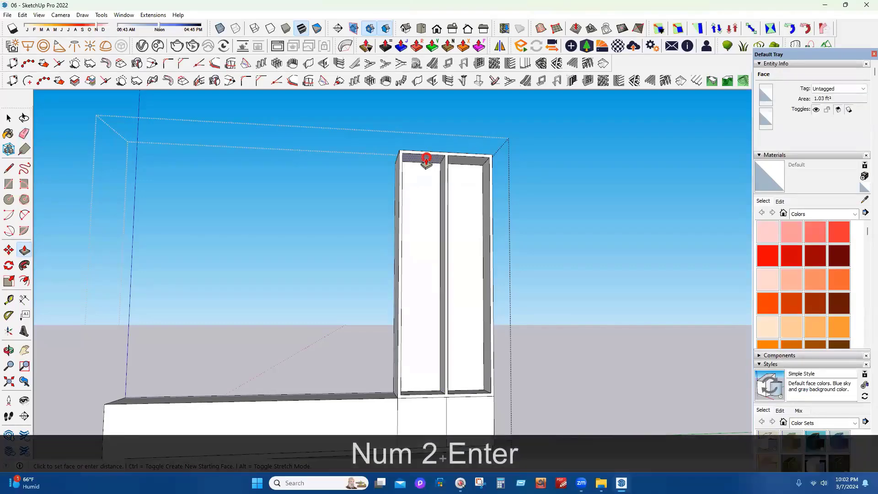
pyautogui.hotkey('ctrl', 'z')
pyautogui.hotkey('ctrl', 'z')
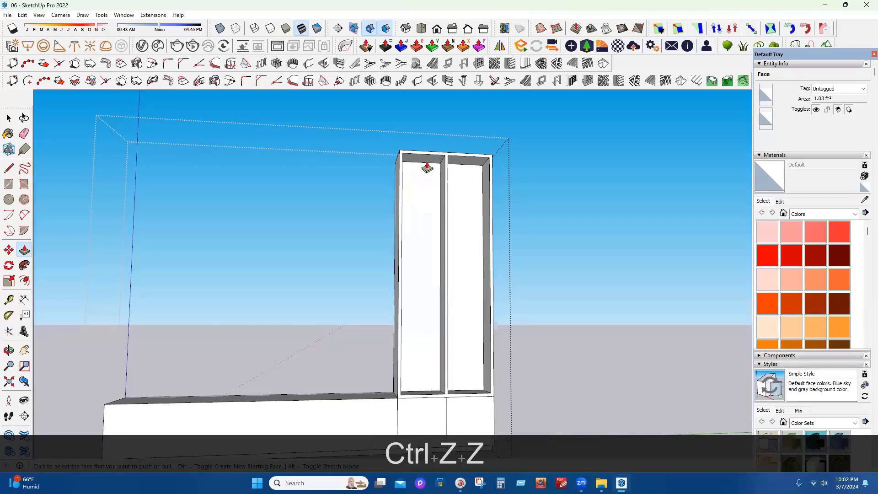
# Pull the top inner faces of both tall compartments down by 2" to thicken the unit's top
pyautogui.click(427, 168)
pyautogui.write('2')
pyautogui.press('Return')
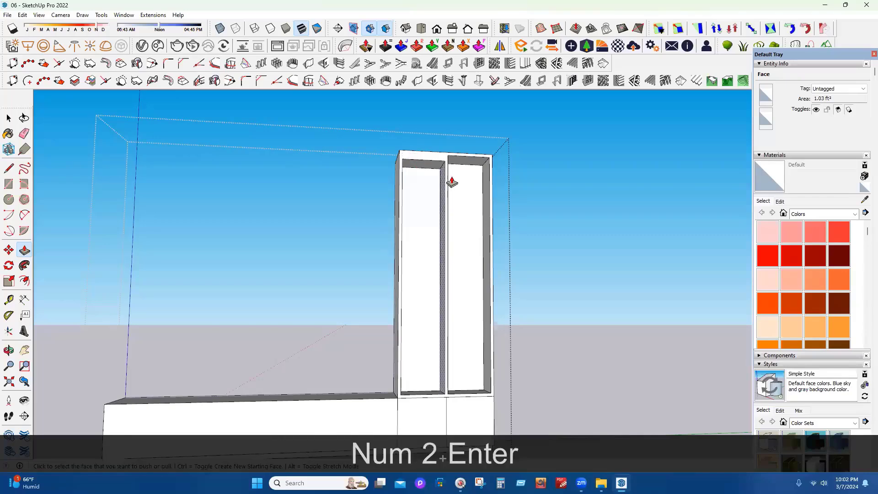
pyautogui.doubleClick(454, 171)
# Copy the bottom inner faces of both tall compartments straight up to form the first shelf level
pyautogui.moveTo(355, 327); pyautogui.dragTo(413, 405, button='middle')
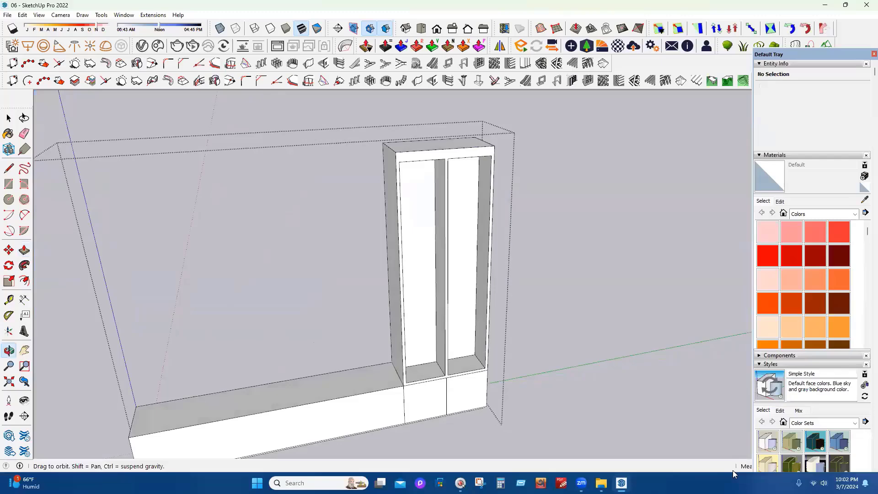
pyautogui.click(8, 118)
pyautogui.scroll(3, 455, 343)
pyautogui.doubleClick(454, 342)
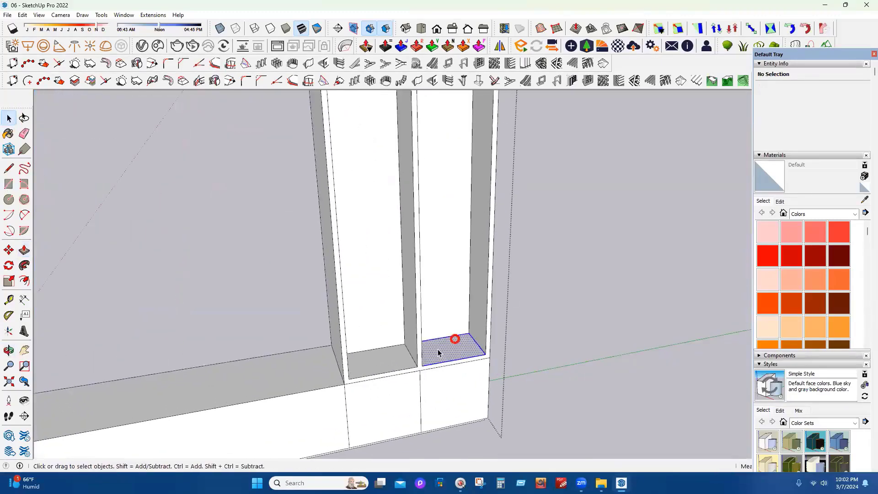
pyautogui.keyDown('ctrl'); pyautogui.doubleClick(399, 354); pyautogui.keyUp('ctrl')
pyautogui.click(8, 250)
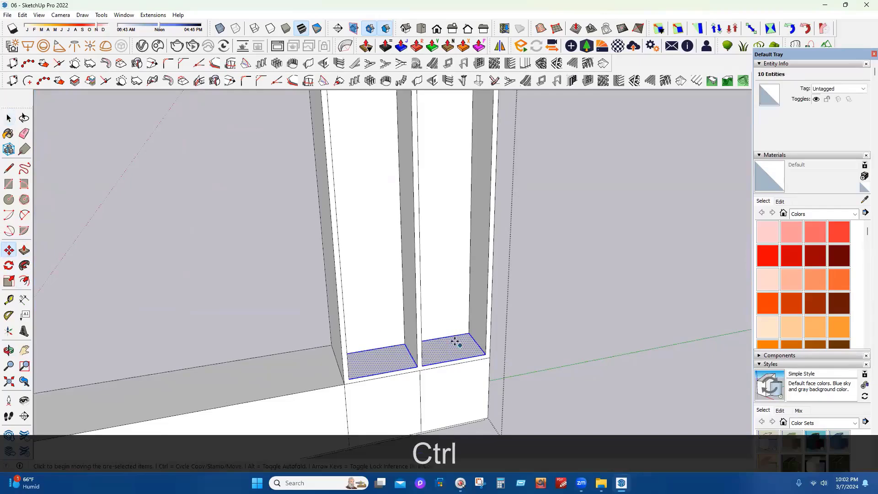
pyautogui.press('ctrl')
pyautogui.click(468, 330)
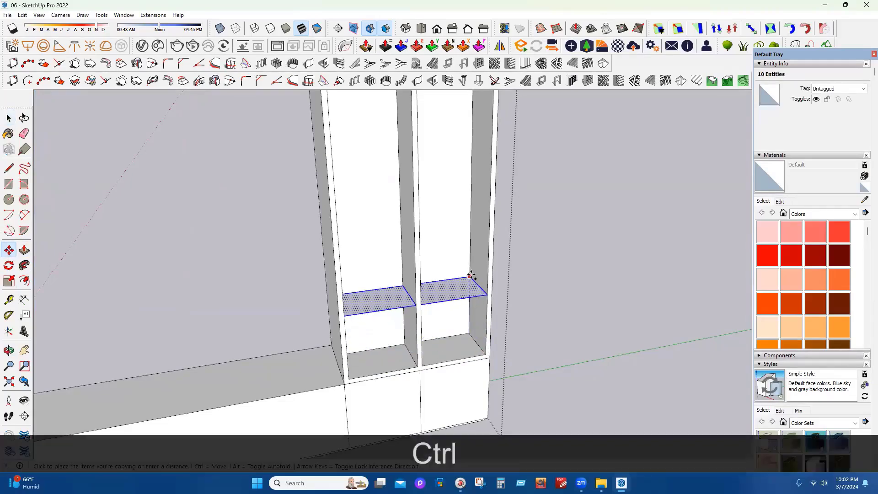
pyautogui.click(469, 270)
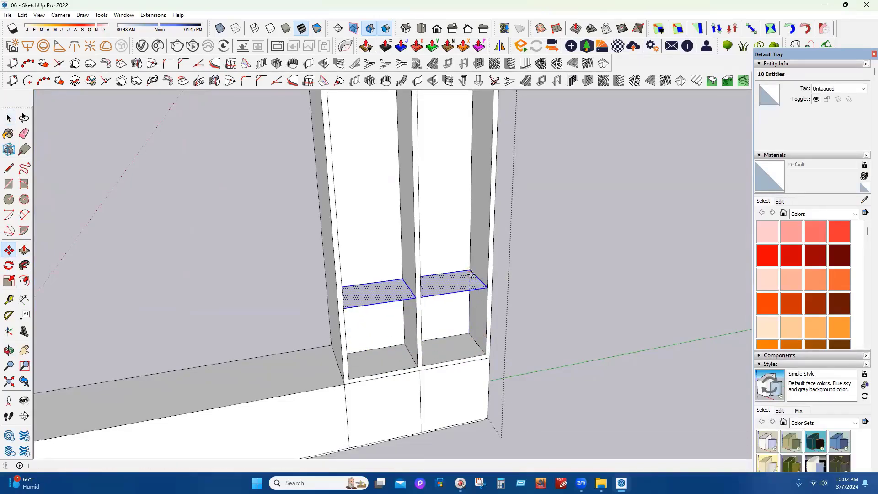
# Group the two copied shelf faces and open the group for editing
pyautogui.click(8, 118)
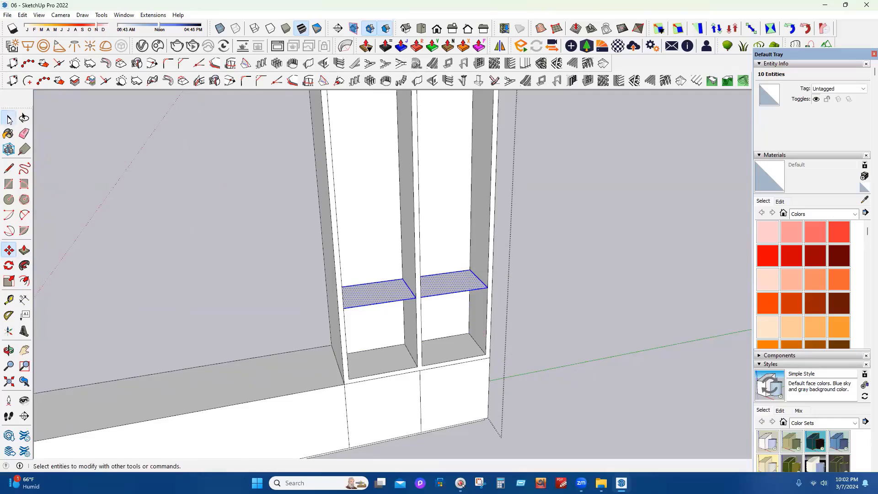
pyautogui.rightClick(442, 288)
pyautogui.click(476, 202)
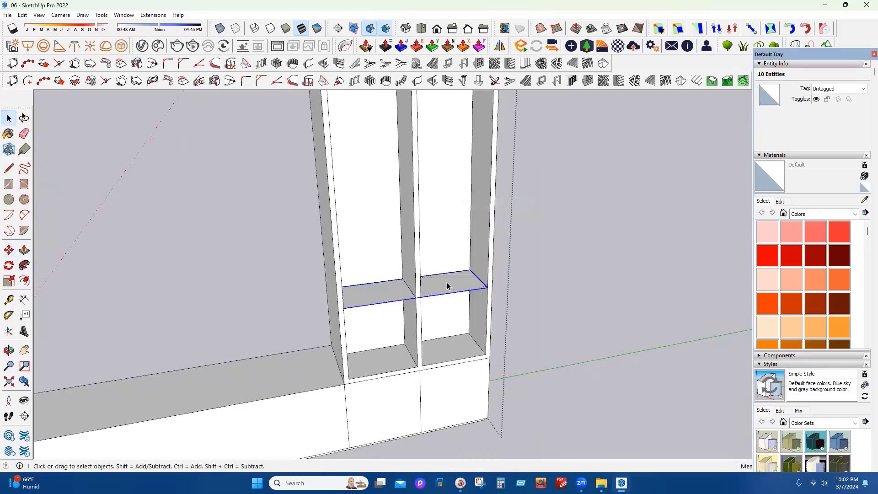
pyautogui.doubleClick(443, 284)
# Extrude both shelf faces to a thickness of 1", and close the shelf group
pyautogui.click(24, 250)
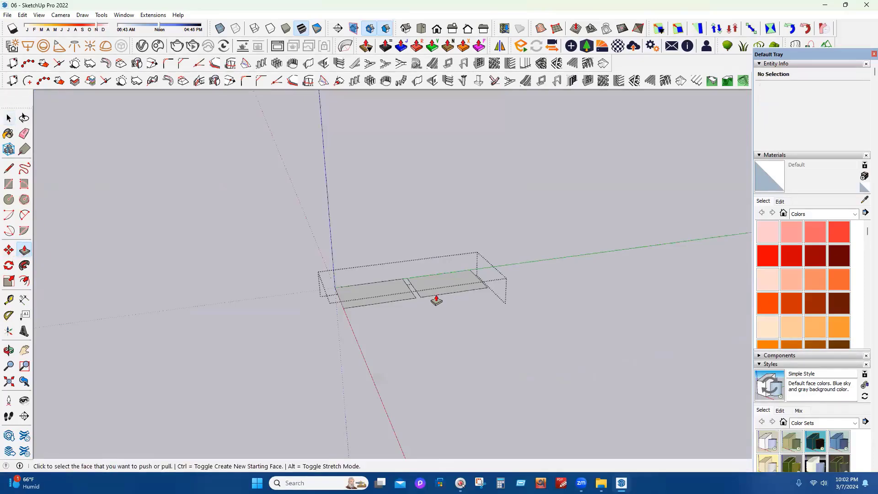
pyautogui.click(439, 295)
pyautogui.write('1')
pyautogui.press('Return')
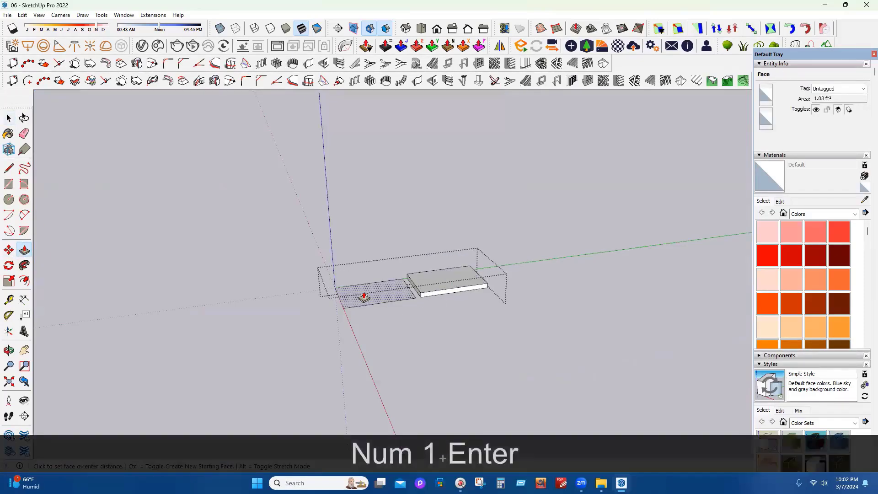
pyautogui.doubleClick(363, 297)
pyautogui.click(9, 118)
pyautogui.press('Escape')
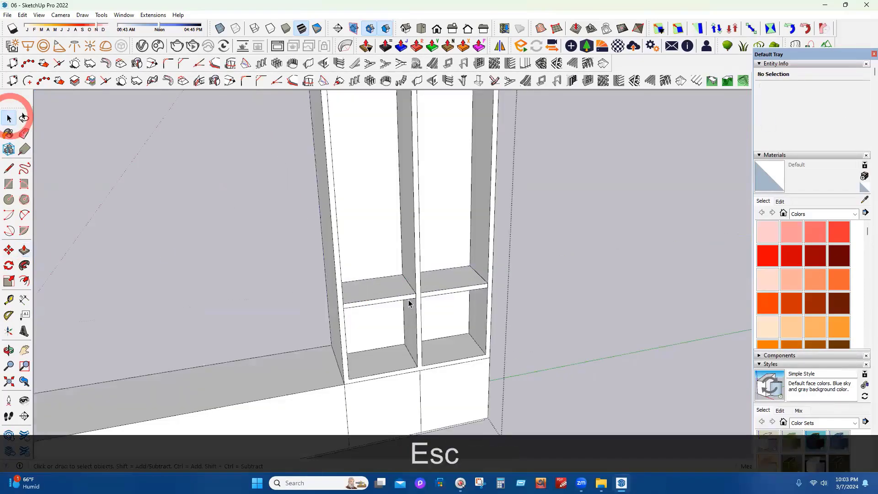
# Copy the shelf group upward by the distance from the compartment floor to the underside of the first shelf
pyautogui.moveTo(408, 304); pyautogui.dragTo(432, 303, button='middle')
pyautogui.press('space')
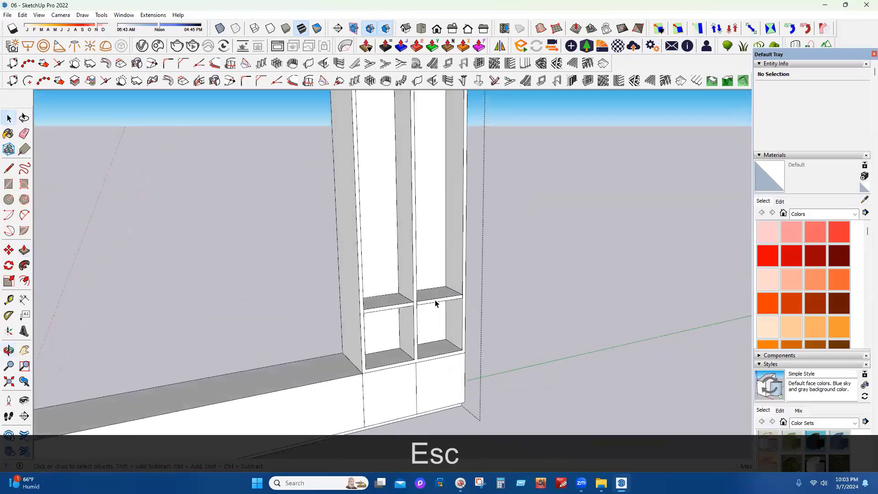
pyautogui.click(435, 297)
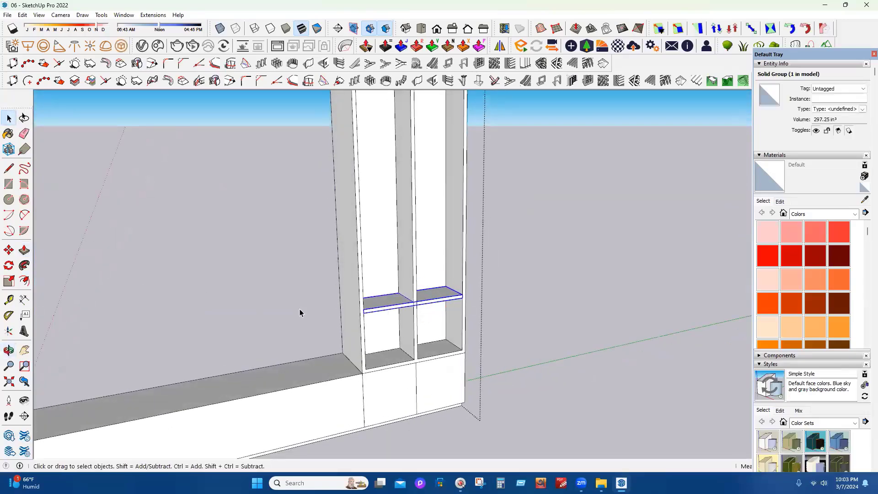
pyautogui.click(9, 250)
pyautogui.scroll(-2, 406, 350)
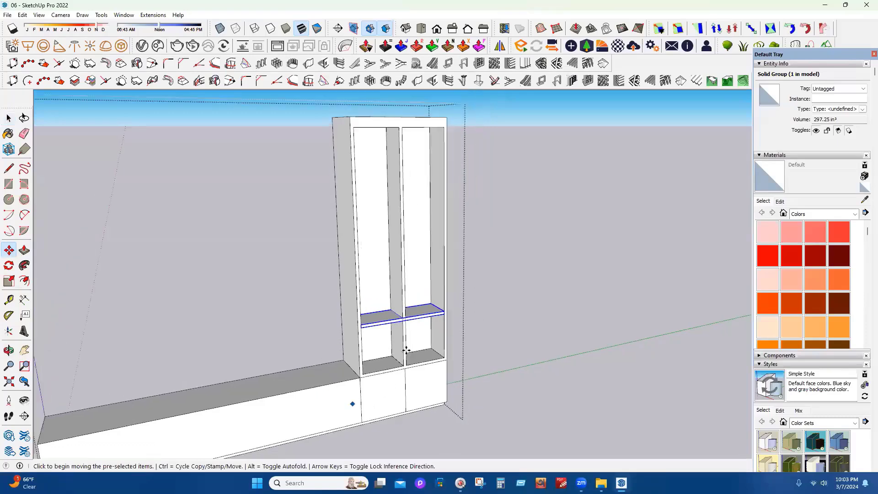
pyautogui.scroll(2, 394, 330)
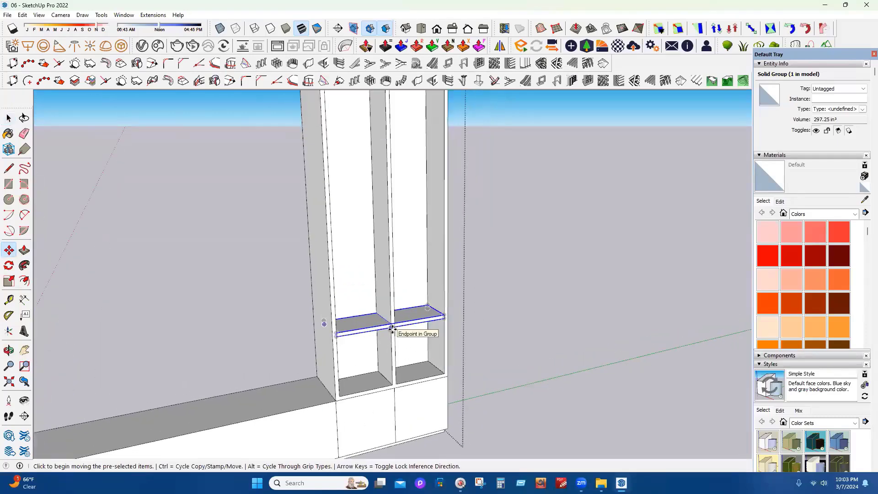
pyautogui.press('ctrl')
pyautogui.click(339, 395)
pyautogui.click(337, 337)
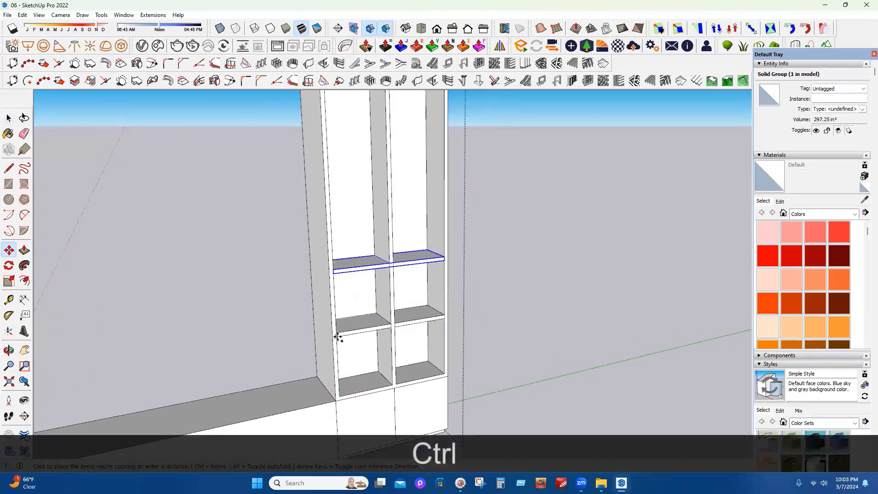
# Multiply the shelf copy by 3x to fill the tall unit with evenly spaced shelves
pyautogui.scroll(-3, 428, 376)
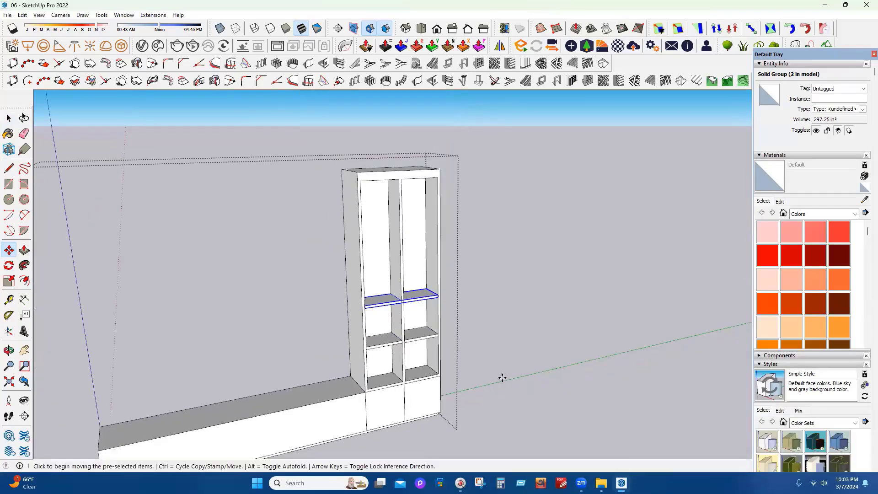
pyautogui.write('3x')
pyautogui.press('Return')
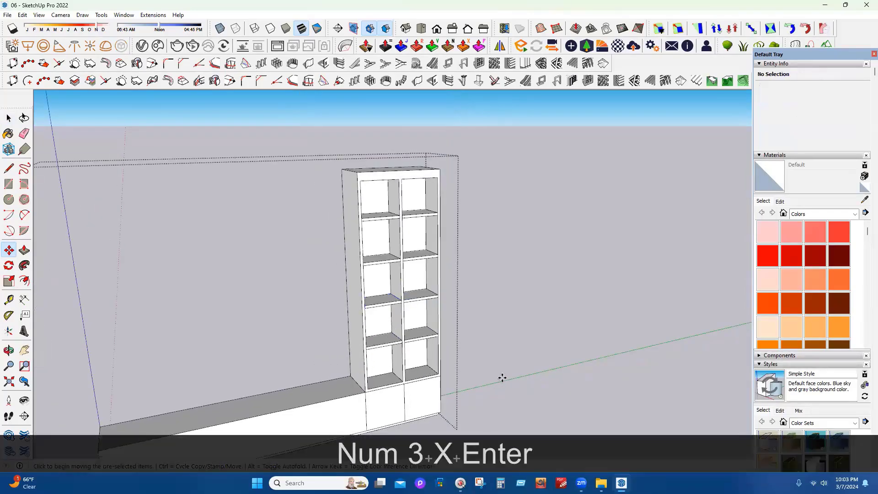
# Close the cabinet group and bring the surrounding room back into view
pyautogui.click(9, 118)
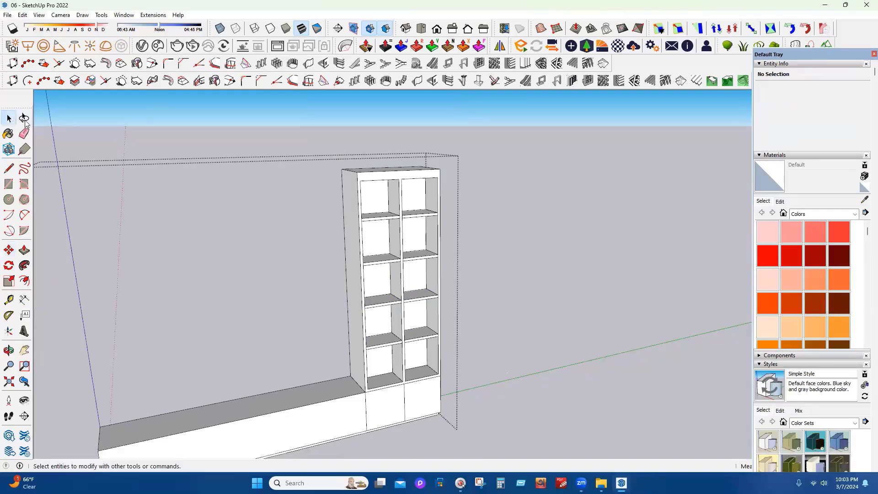
pyautogui.click(268, 250)
pyautogui.press('Escape')
pyautogui.moveTo(267, 250); pyautogui.dragTo(231, 308, button='middle')
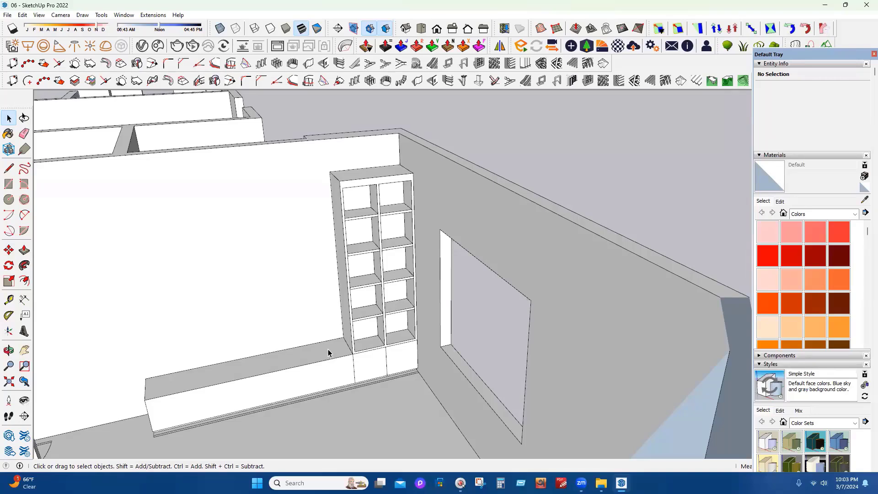
# Look up the shortcut assigned to View/Component Edit/Hide Rest Of Model in the preferences by filtering the functions for "edit/h"
pyautogui.click(146, 16)
pyautogui.click(455, 105)
pyautogui.click(124, 16)
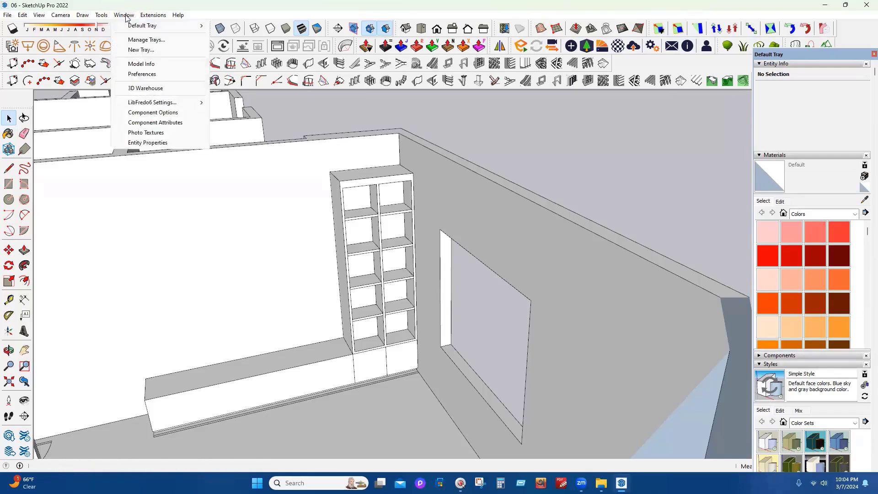
pyautogui.click(152, 75)
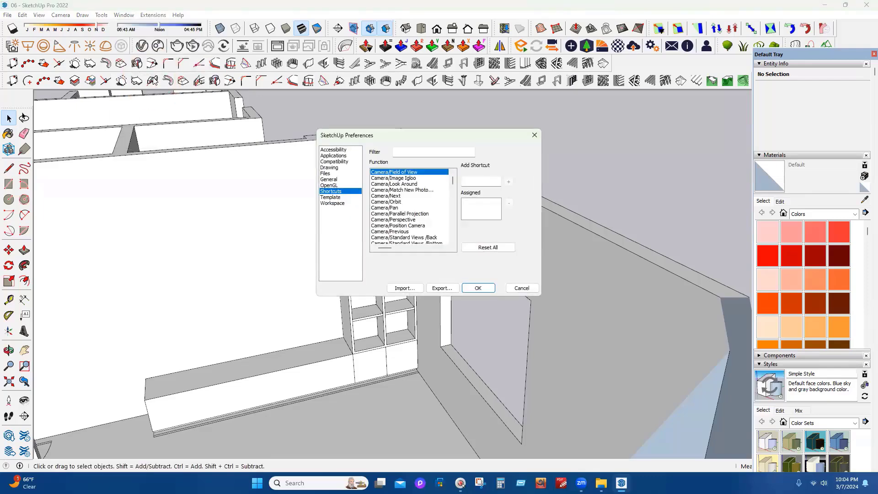
pyautogui.click(414, 153)
pyautogui.write('edi')
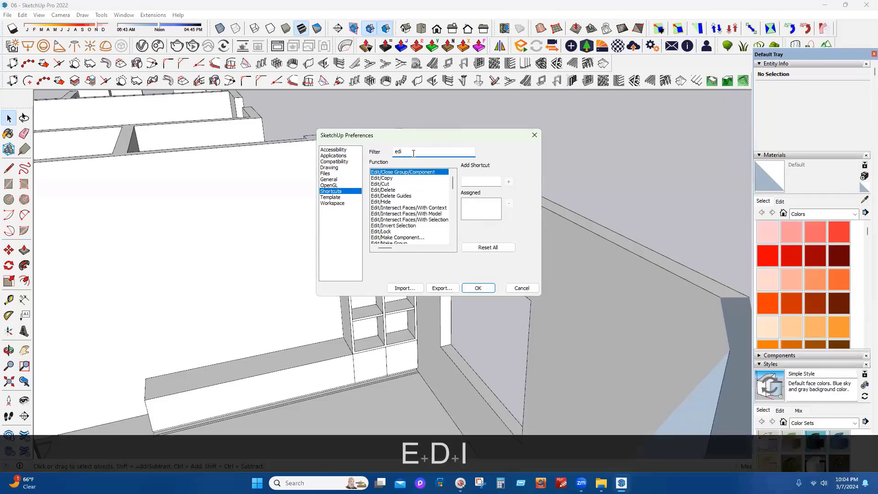
pyautogui.write('t/h')
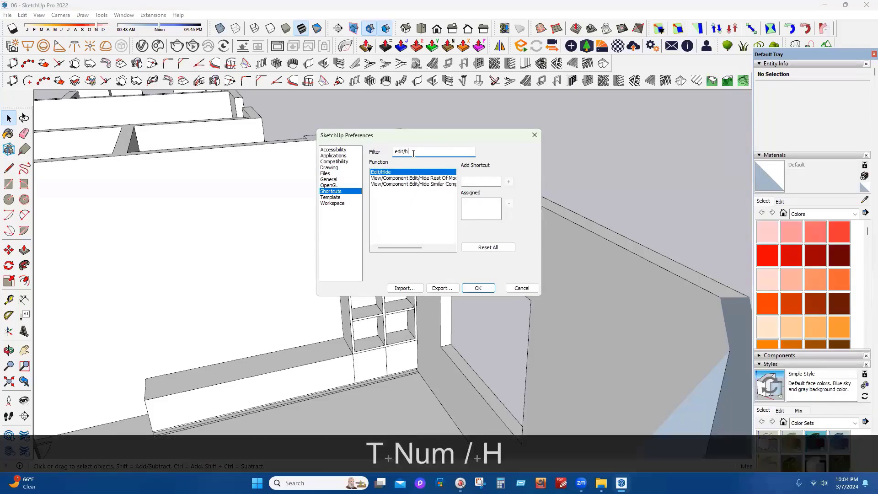
pyautogui.click(395, 179)
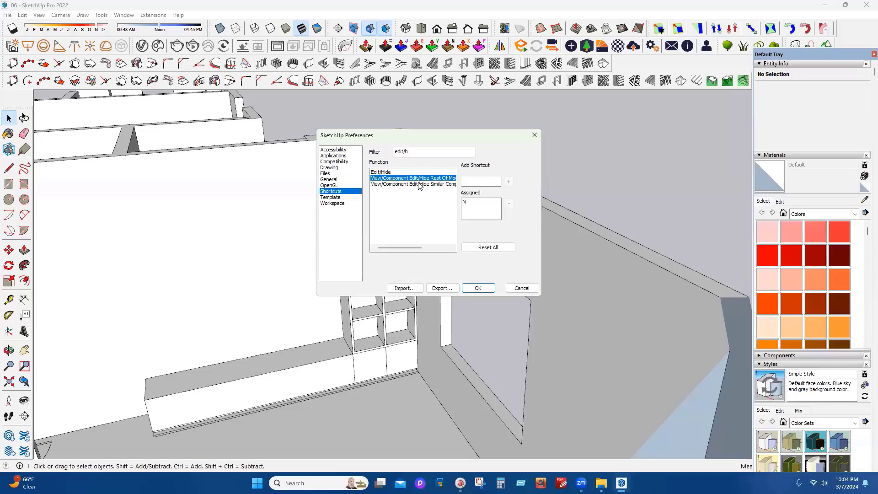
pyautogui.click(477, 181)
pyautogui.click(477, 288)
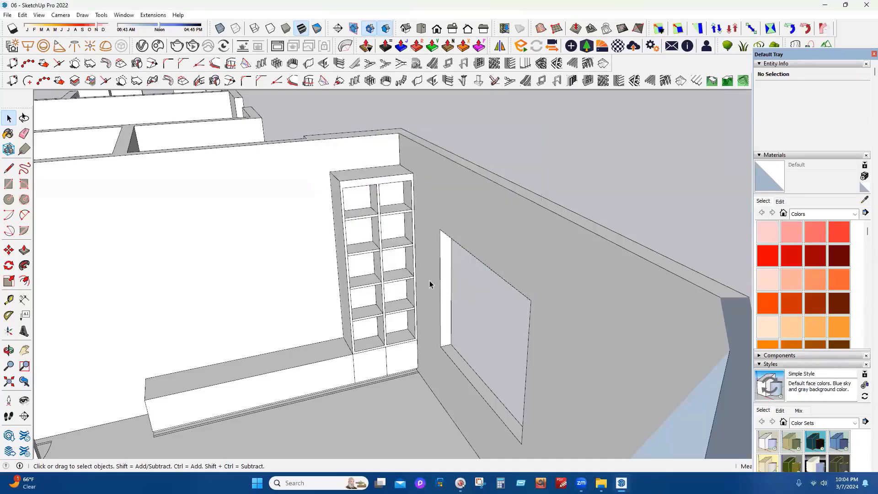
# Open the cabinet group for editing and toggle Hide Rest Of Model off and on again
pyautogui.doubleClick(314, 386)
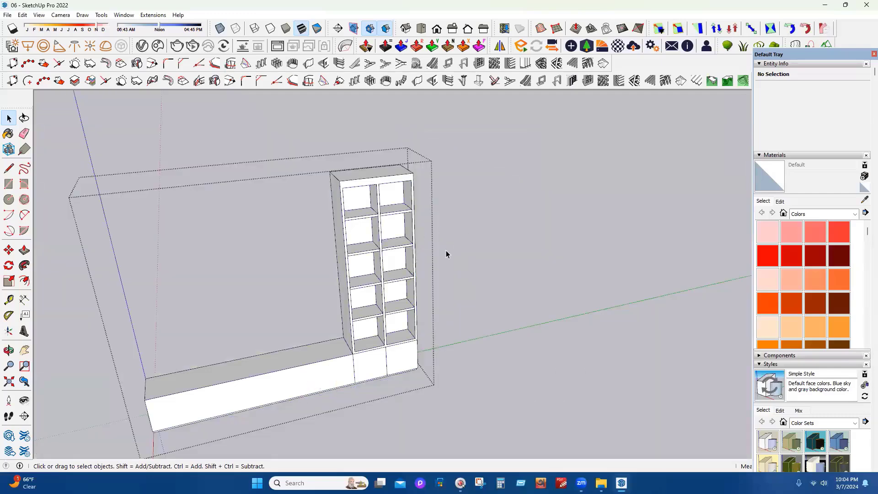
pyautogui.press('n')
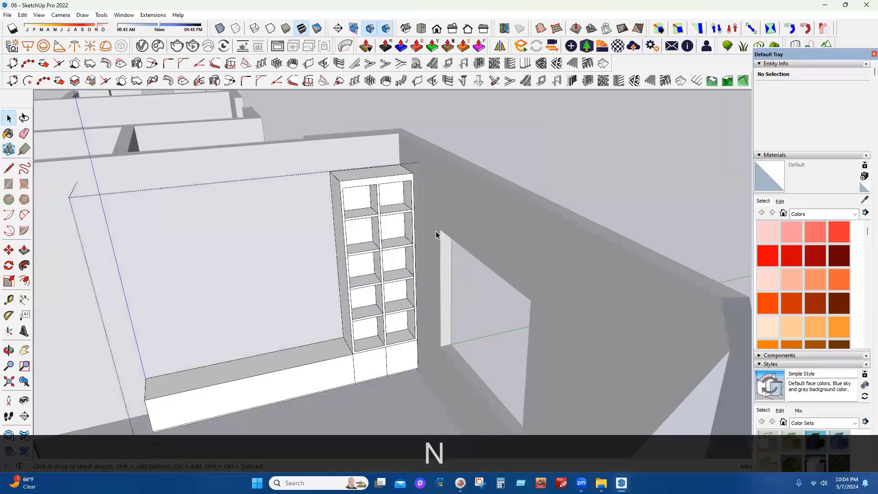
pyautogui.press('n')
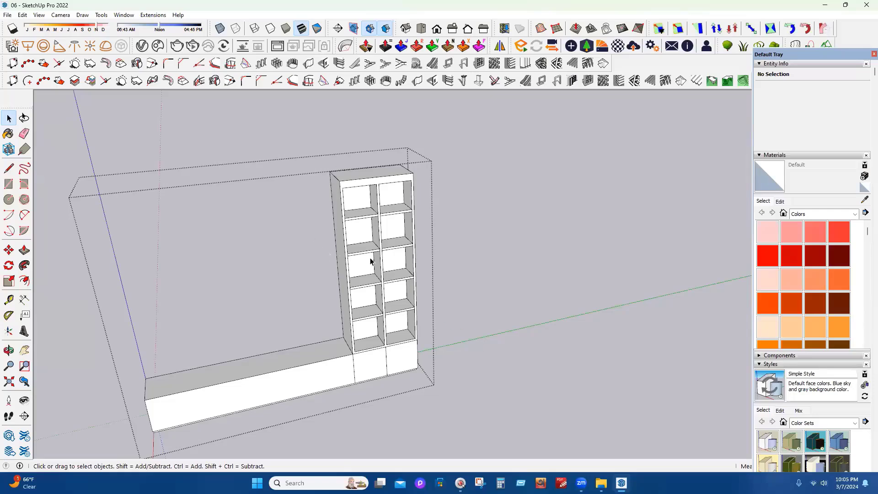
# Open the shelf group second from the top, select one of its boards, and show the rest of the model
pyautogui.scroll(2, 394, 263)
pyautogui.scroll(3, 395, 265)
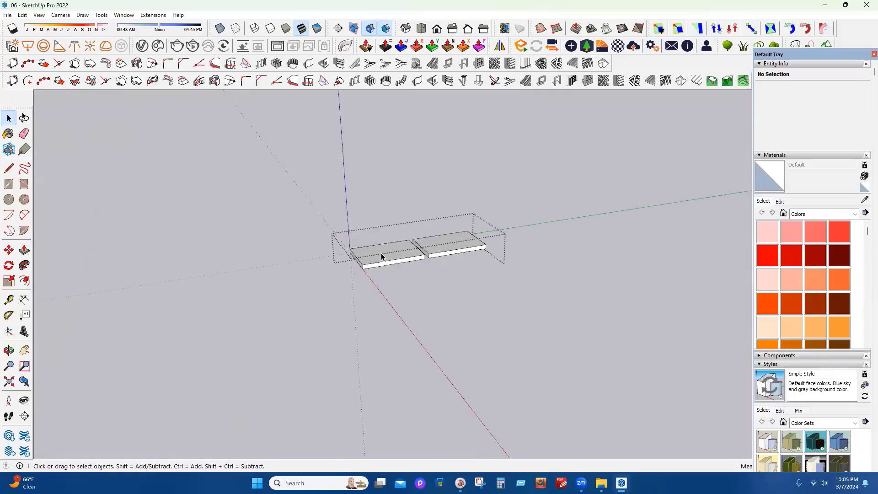
pyautogui.tripleClick(382, 255)
pyautogui.scroll(5, 383, 255)
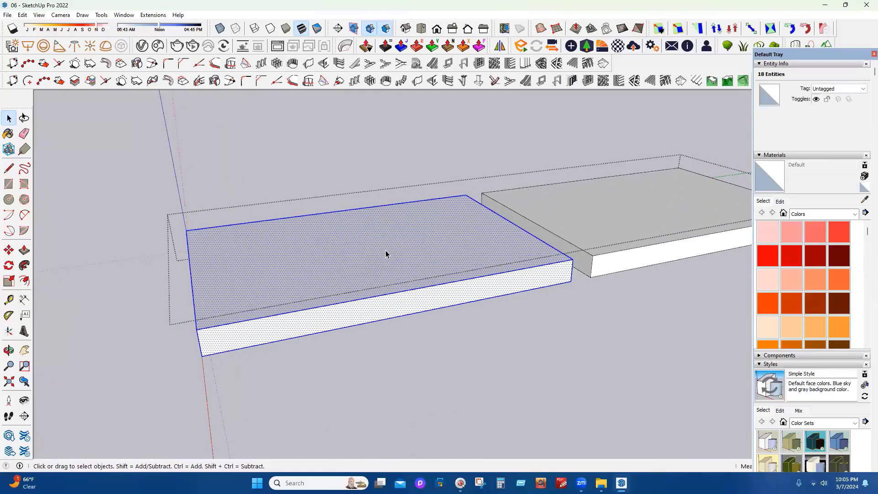
pyautogui.press('n')
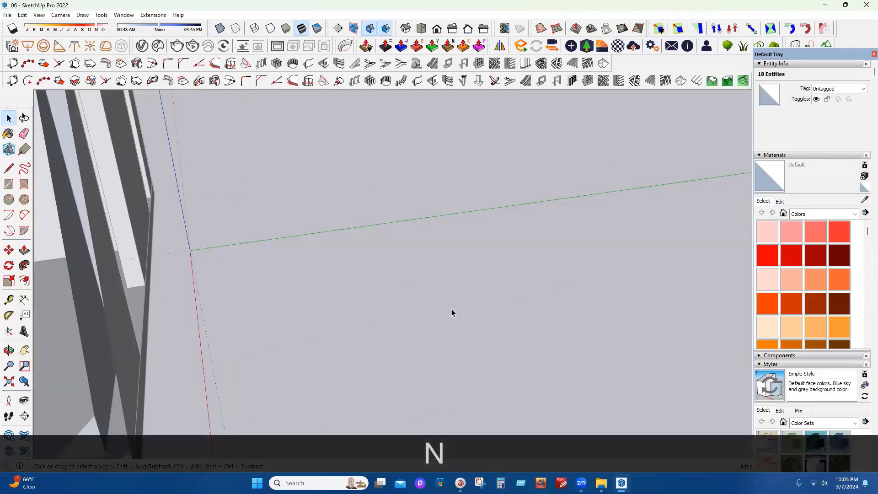
# Leave the shelf group and the cabinet group so the complete house model is at the top editing level
pyautogui.scroll(-6, 453, 309)
pyautogui.scroll(-5, 463, 311)
pyautogui.scroll(5, 463, 307)
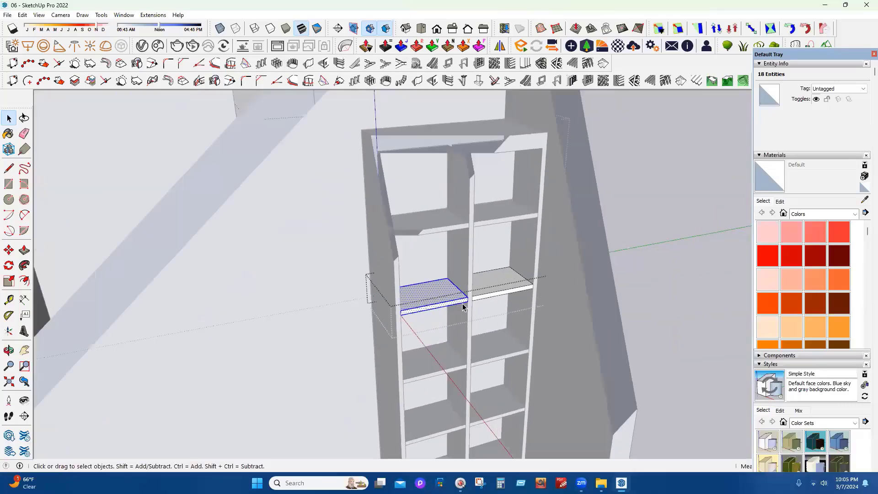
pyautogui.scroll(-5, 463, 302)
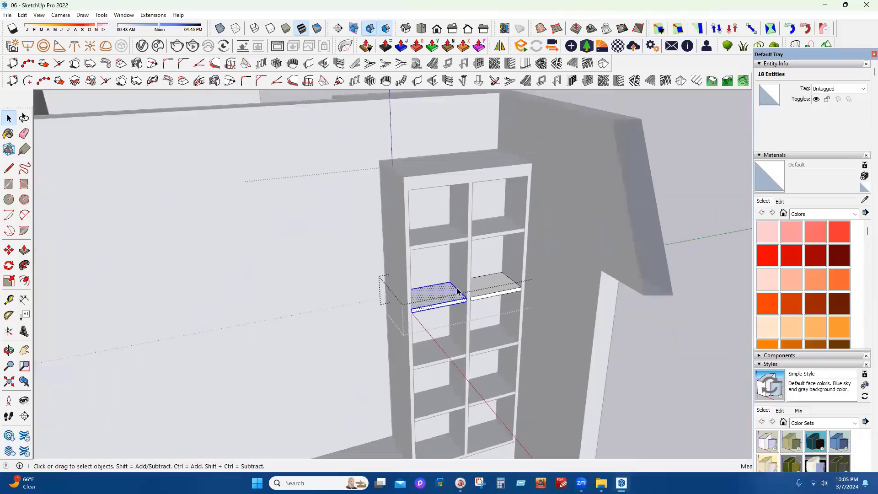
pyautogui.press('Escape')
pyautogui.press('Escape')
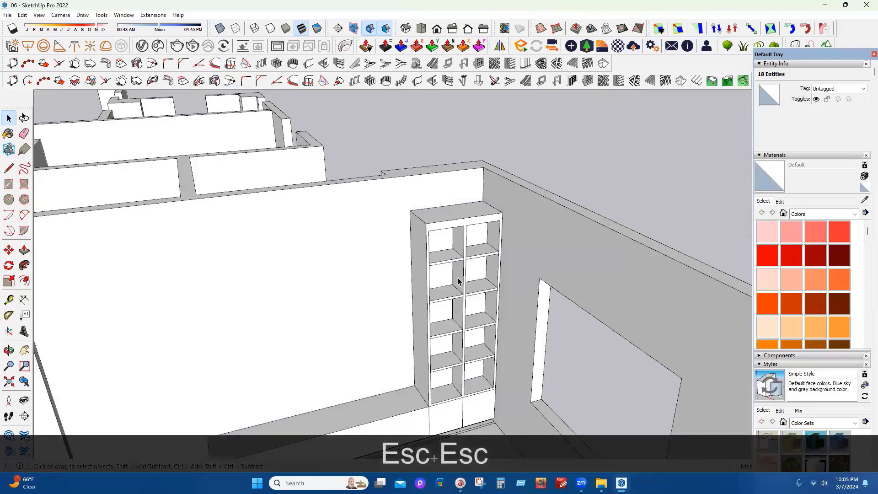
# Capture a close-up of the tall unit with Snipping Tool and mark the clipped wall and cabinet areas in red
pyautogui.scroll(6, 459, 282)
pyautogui.scroll(-3, 456, 287)
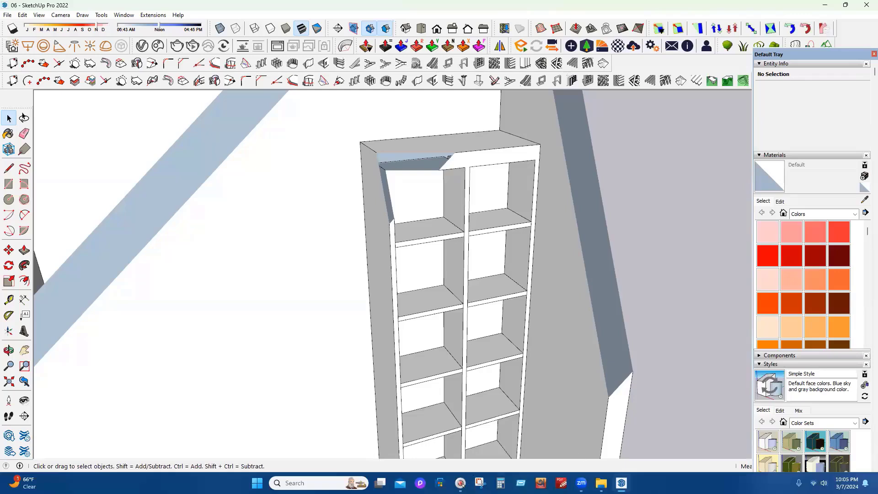
pyautogui.click(479, 484)
pyautogui.click(212, 65)
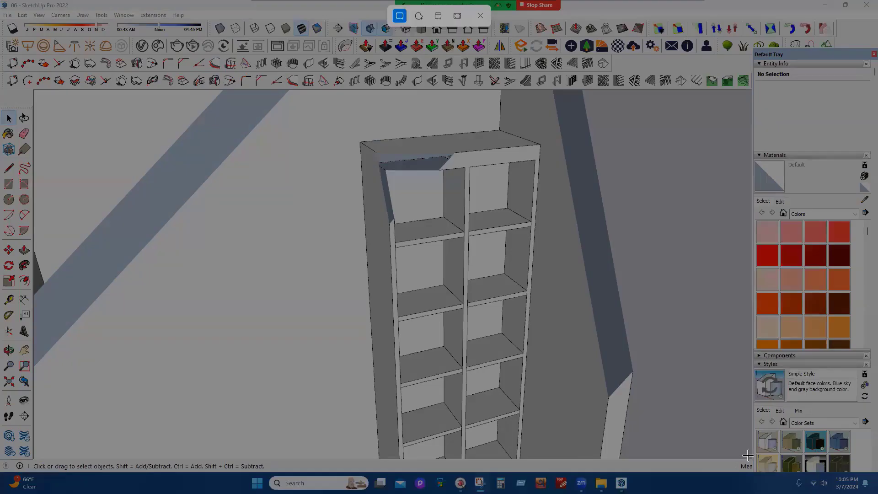
pyautogui.moveTo(33, 90)
pyautogui.mouseDown()
pyautogui.moveTo(631, 372)
pyautogui.moveTo(750, 459)
pyautogui.mouseUp()
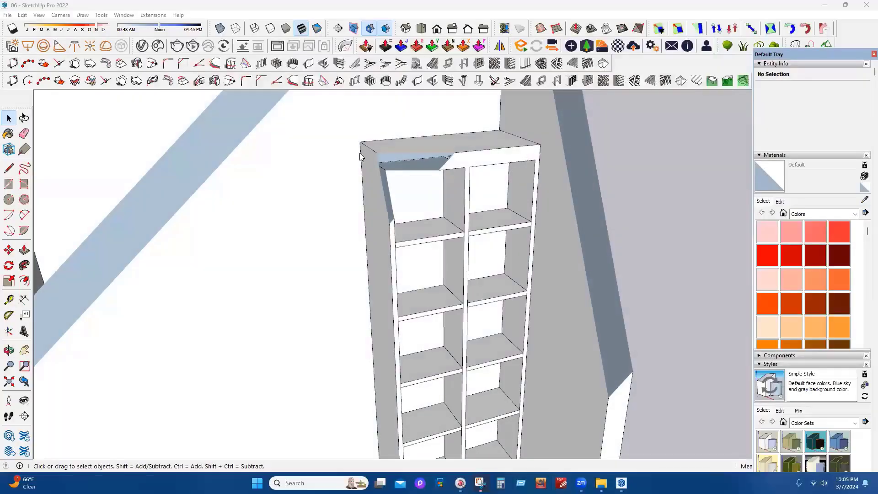
pyautogui.moveTo(355, 118); pyautogui.dragTo(305, 125)
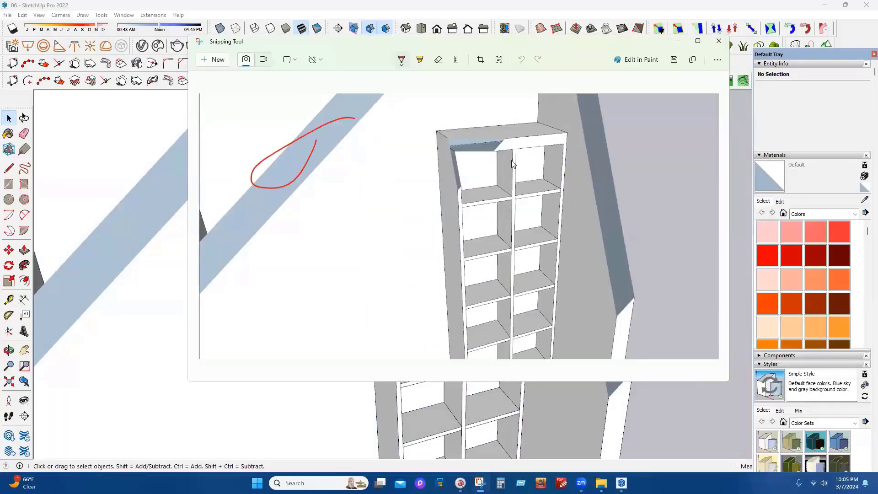
pyautogui.moveTo(520, 127); pyautogui.dragTo(464, 140)
pyautogui.moveTo(556, 169); pyautogui.dragTo(640, 142)
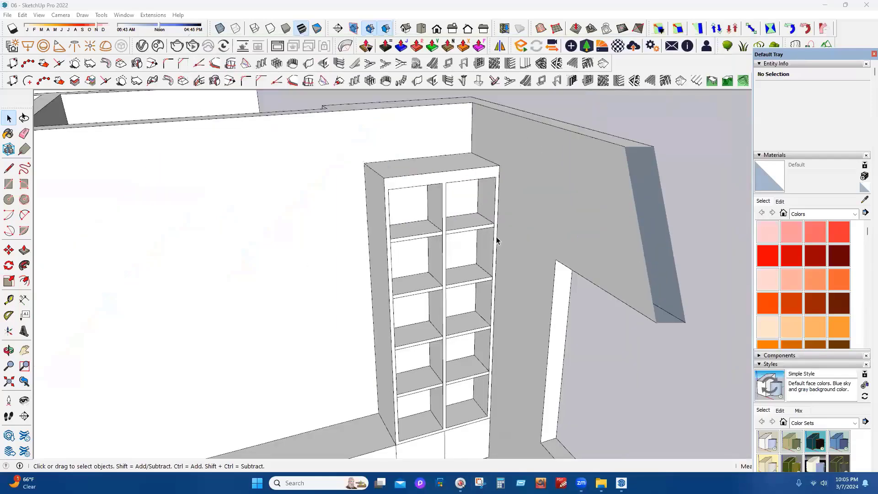
# Open a new blank model in a second SketchUp window and close its ExtensionStore window
pyautogui.moveTo(493, 236); pyautogui.dragTo(523, 254, button='middle')
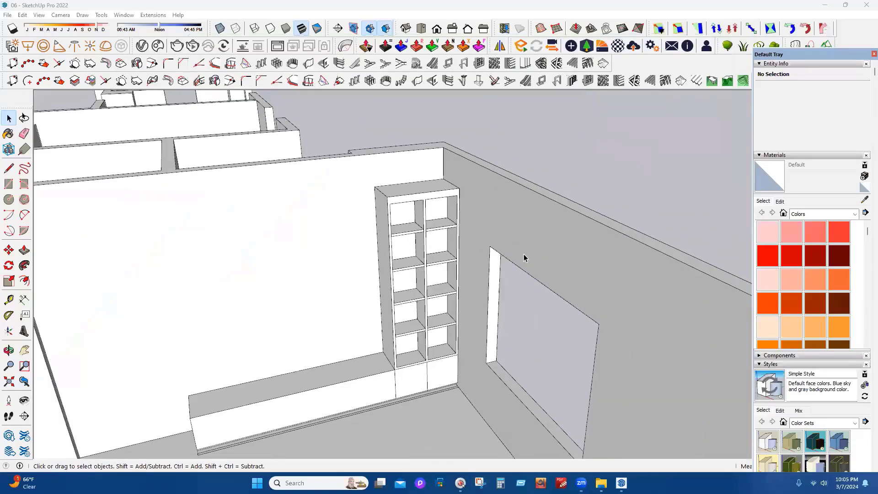
pyautogui.scroll(-10, 523, 253)
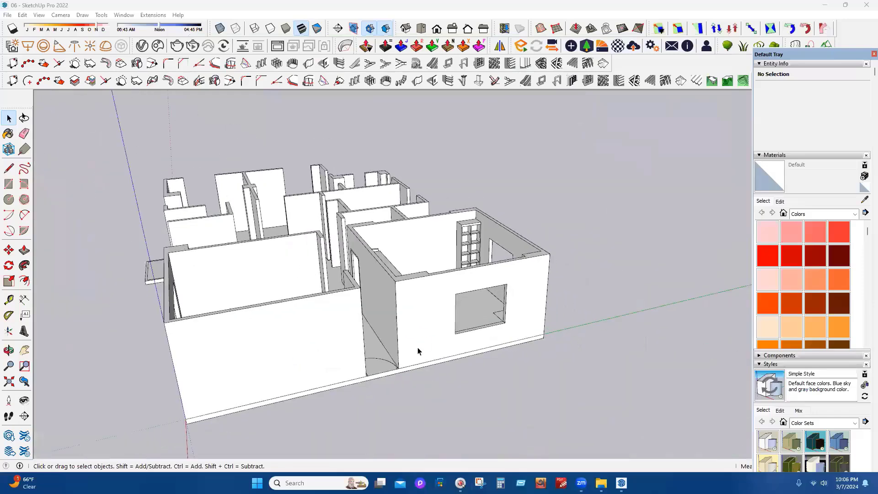
pyautogui.moveTo(425, 349)
pyautogui.mouseDown(button='middle')
pyautogui.moveTo(489, 361)
pyautogui.moveTo(508, 352)
pyautogui.moveTo(548, 357)
pyautogui.mouseUp(button='middle')
pyautogui.rightClick(621, 483)
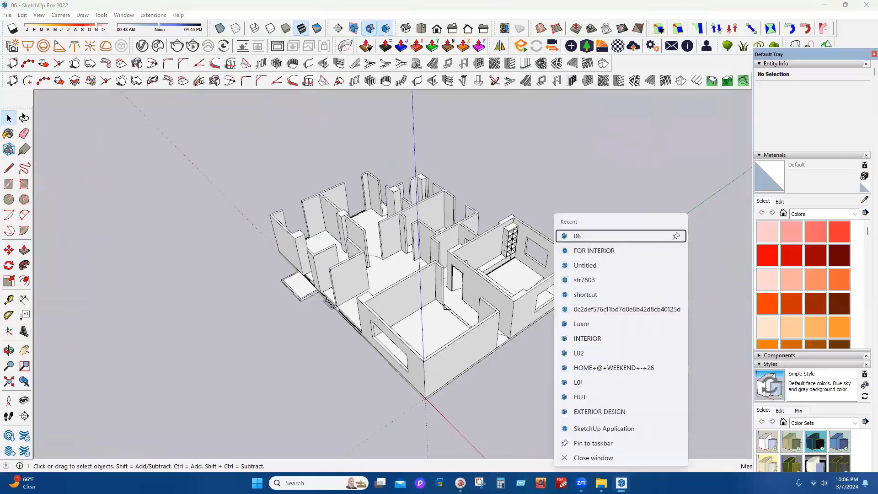
pyautogui.click(618, 429)
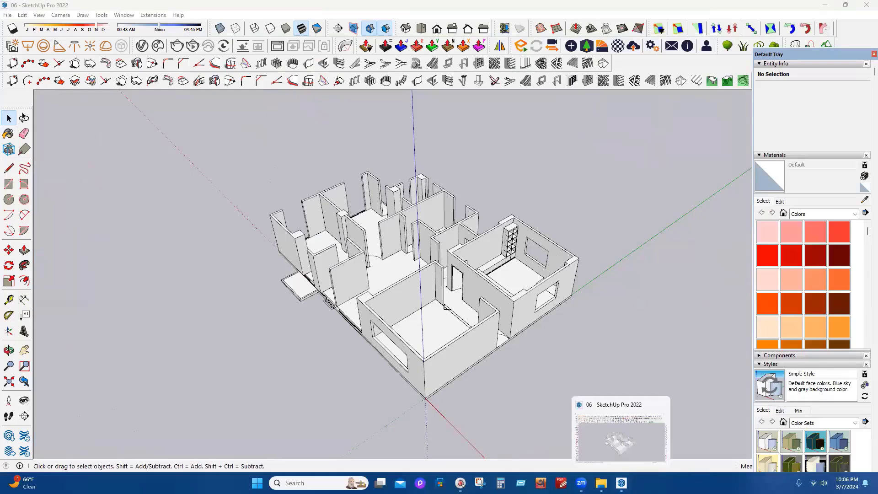
pyautogui.click(621, 483)
pyautogui.click(621, 482)
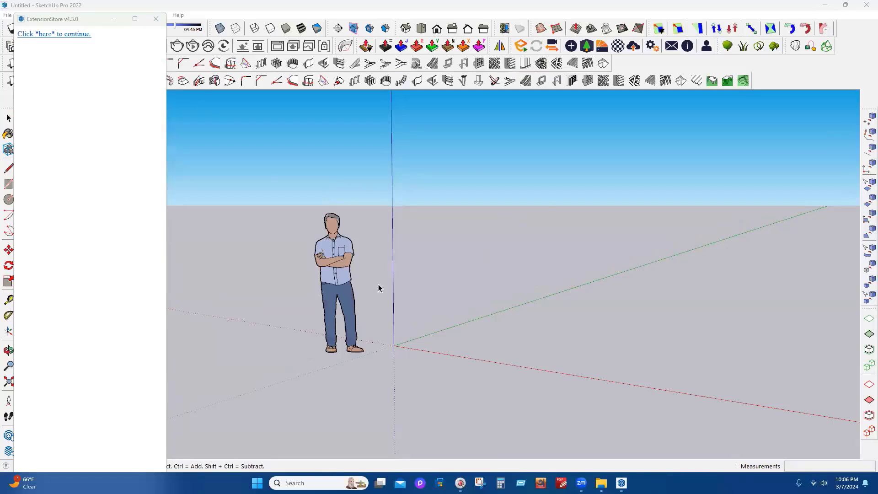
pyautogui.click(156, 19)
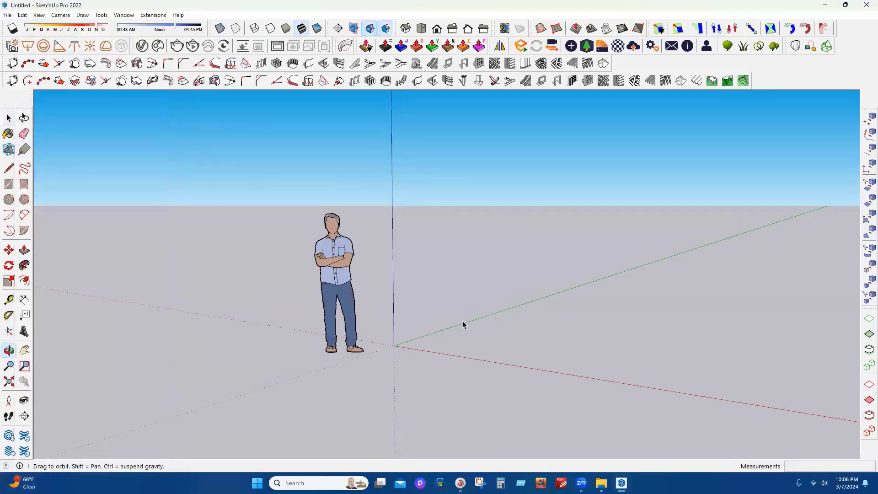
pyautogui.moveTo(463, 324)
pyautogui.mouseDown()
pyautogui.moveTo(443, 343)
pyautogui.moveTo(671, 235)
pyautogui.mouseUp()
pyautogui.press('space')
# Switch back to the 06 model and ignore the extension update notice
pyautogui.moveTo(621, 483)
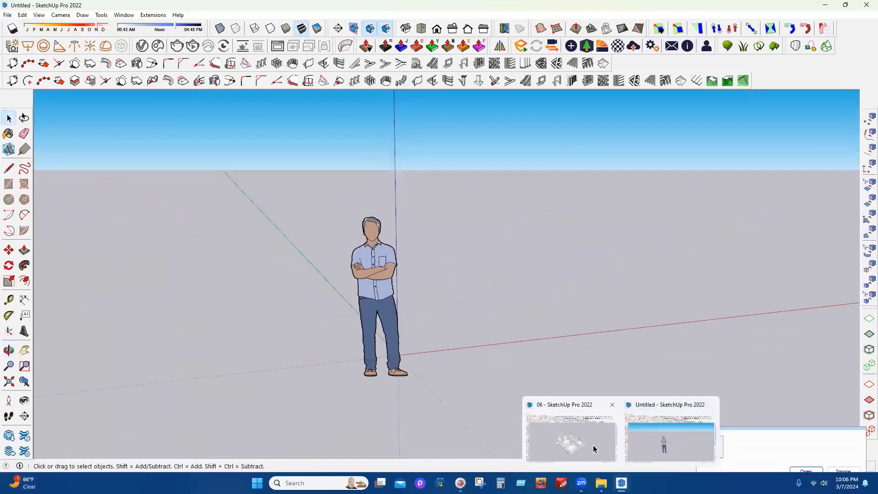
pyautogui.click(594, 446)
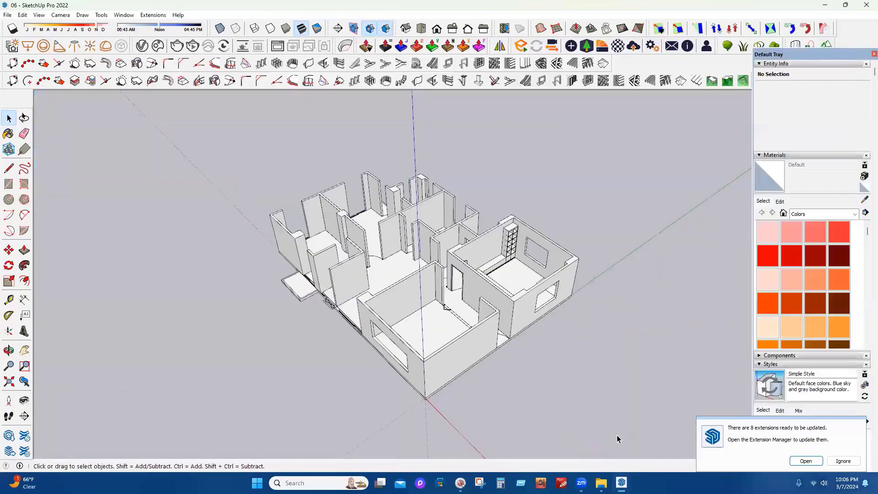
pyautogui.click(828, 459)
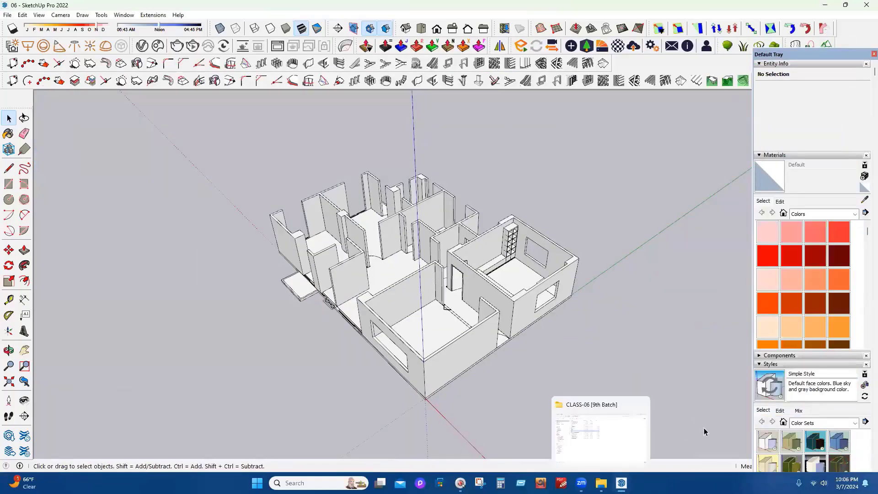
# View the untitled model's window briefly and return to the 06 model
pyautogui.moveTo(621, 483)
pyautogui.click(671, 439)
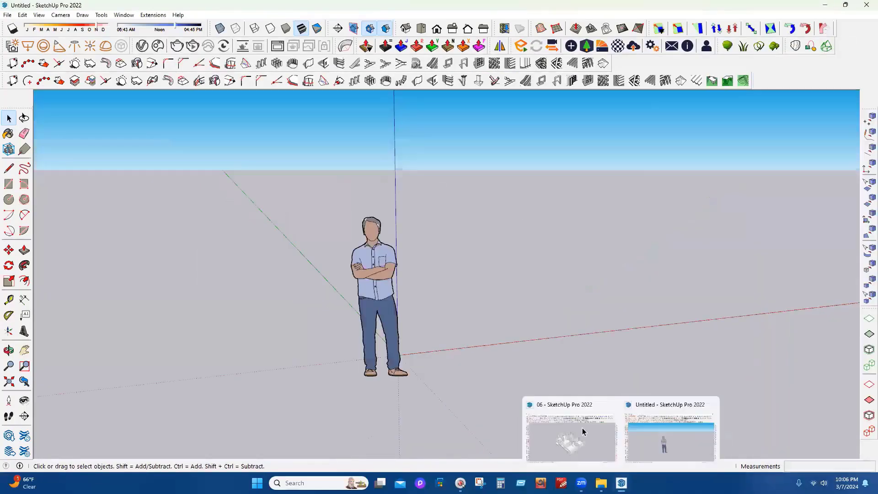
pyautogui.click(462, 382)
pyautogui.click(579, 425)
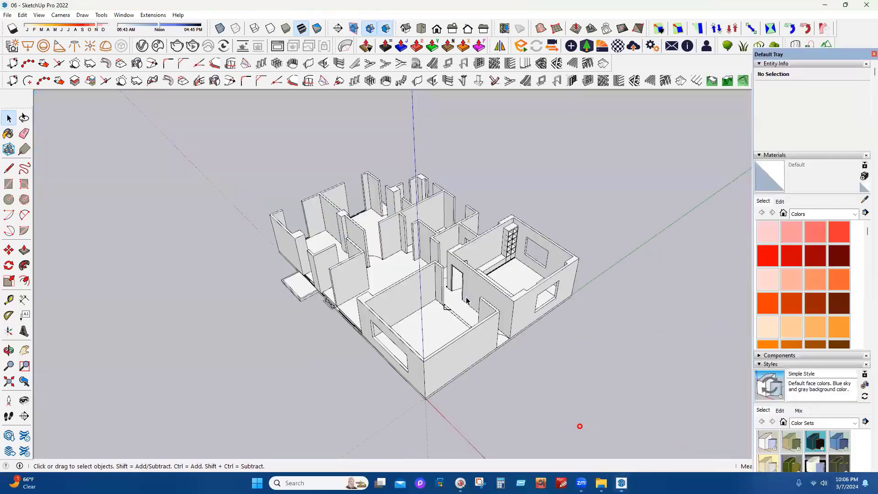
# Select the house's wall group together with its floor plan group in the 06 model and copy both
pyautogui.moveTo(304, 302); pyautogui.dragTo(329, 307, button='middle')
pyautogui.click(464, 294)
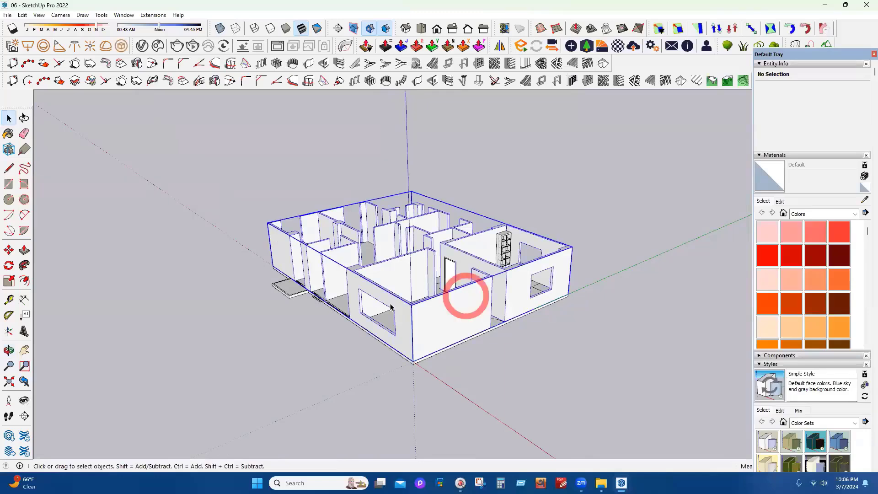
pyautogui.scroll(5, 464, 294)
pyautogui.scroll(1, 305, 295)
pyautogui.keyDown('ctrl'); pyautogui.click(307, 304); pyautogui.keyUp('ctrl')
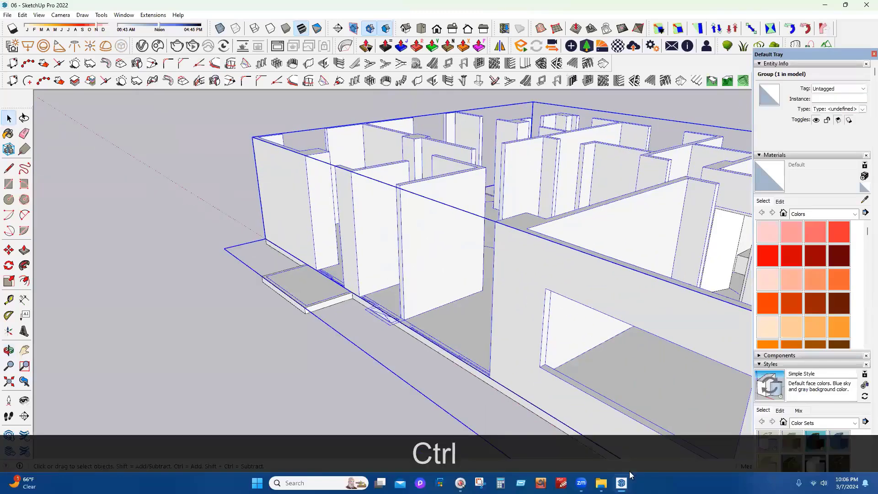
pyautogui.keyDown('ctrl'); pyautogui.click(496, 352); pyautogui.keyUp('ctrl')
pyautogui.hotkey('ctrl', 'c')
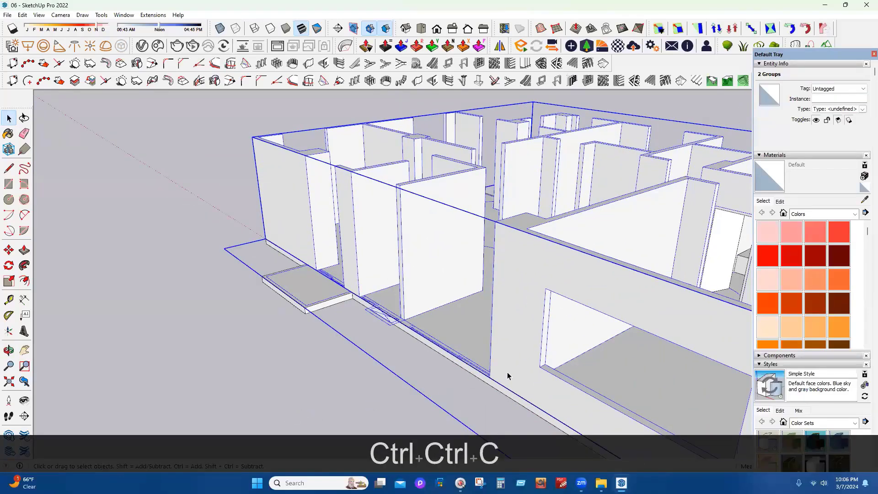
# Switch to the untitled model and paste the copied wall and floor plan groups near the origin
pyautogui.click(626, 484)
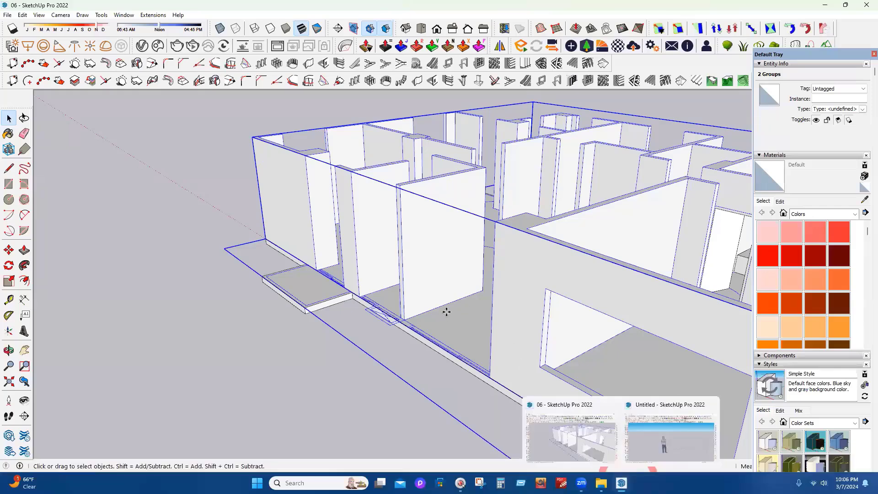
pyautogui.click(670, 436)
pyautogui.hotkey('ctrl', 'v')
pyautogui.click(447, 310)
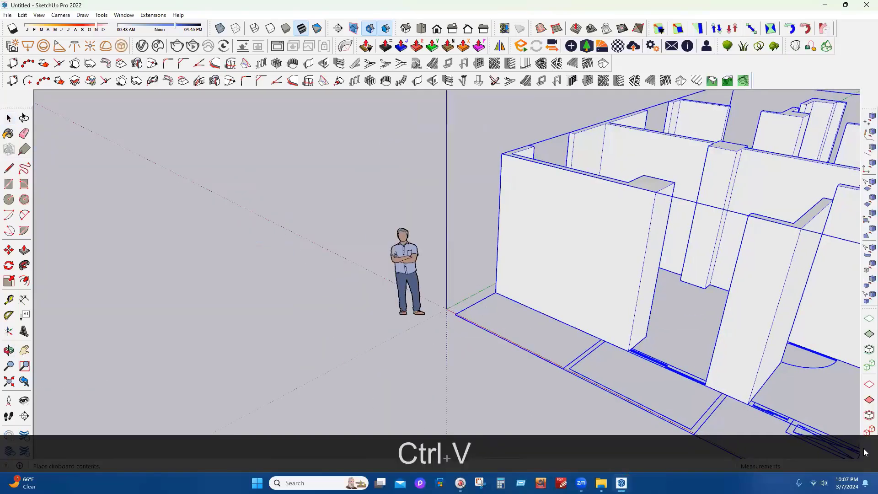
# Move the pasted house so the outer wall corner sits exactly on the axes' origin
pyautogui.click(488, 286)
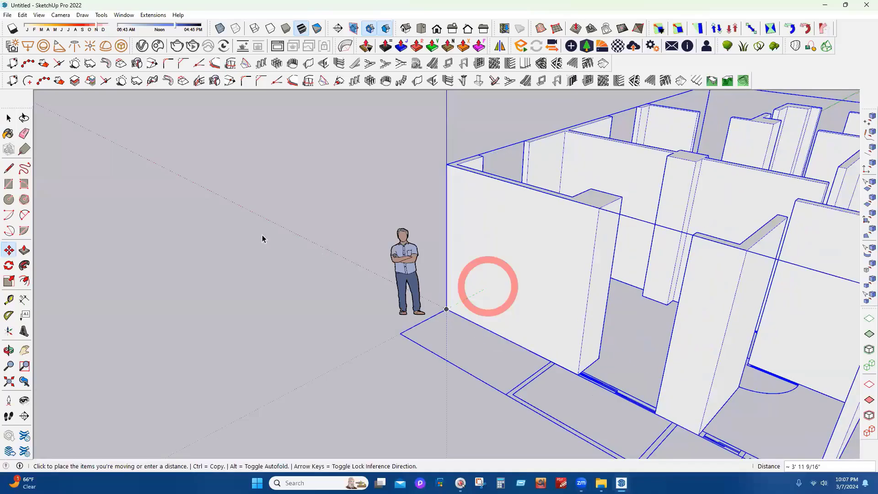
pyautogui.click(446, 307)
pyautogui.press('space')
pyautogui.scroll(-1, 354, 260)
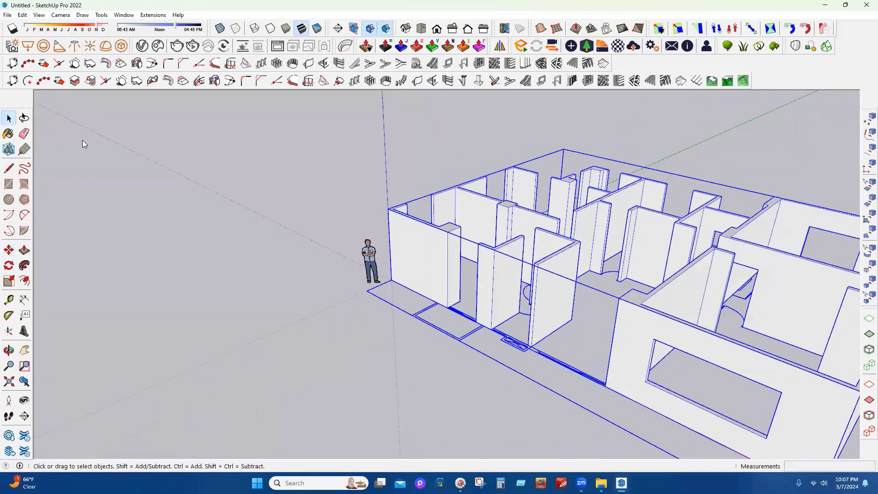
# Save the new model as 07 in the Desktop's CLASS-06 [9th Batch] folder and clear the selection
pyautogui.click(151, 172)
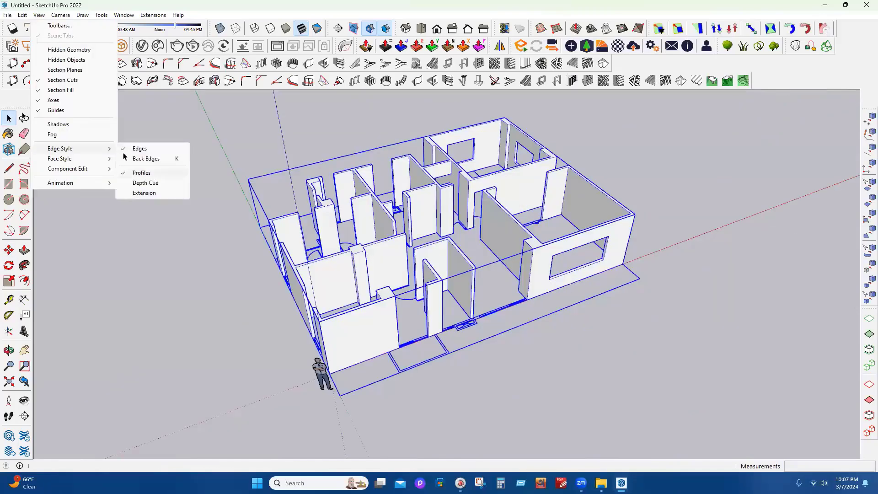
pyautogui.click(8, 15)
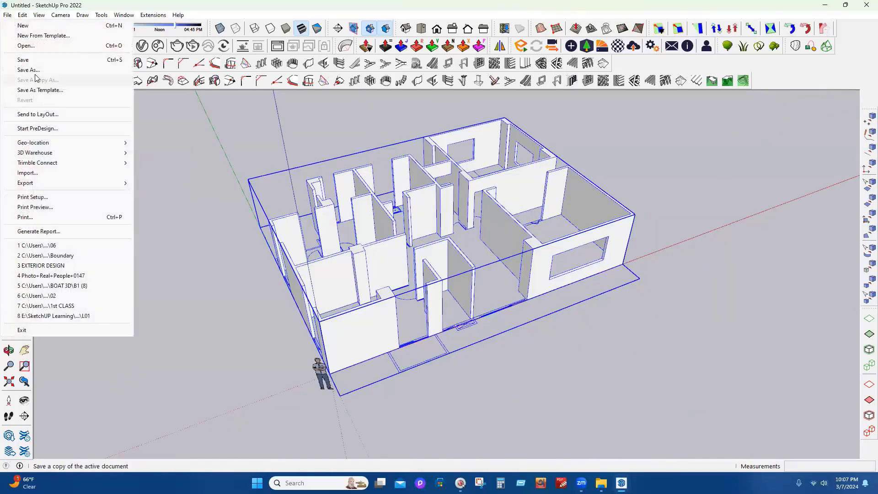
pyautogui.click(37, 71)
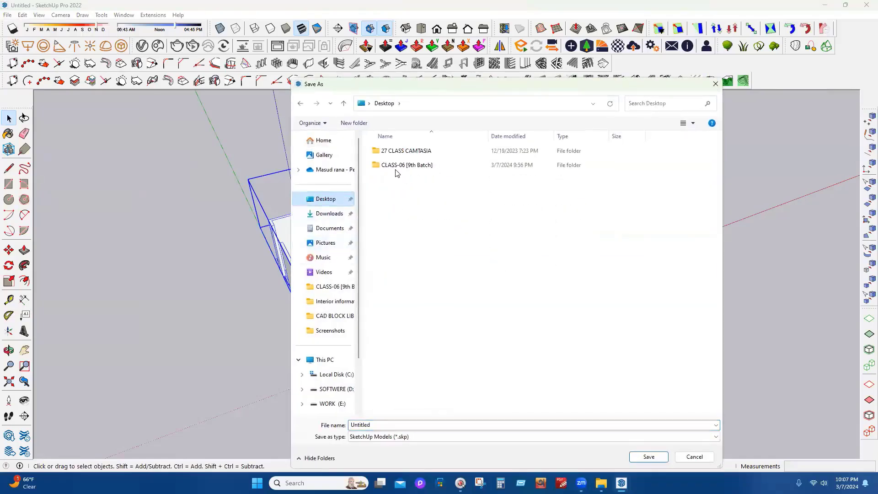
pyautogui.doubleClick(397, 165)
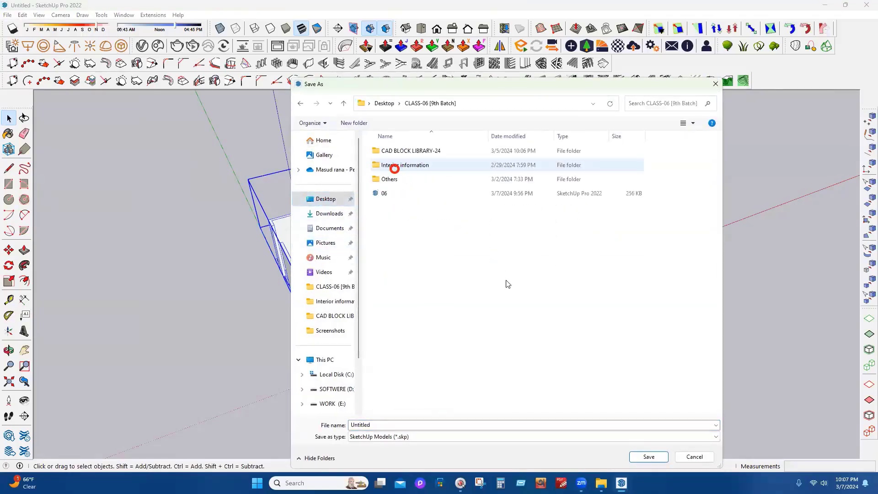
pyautogui.write('07')
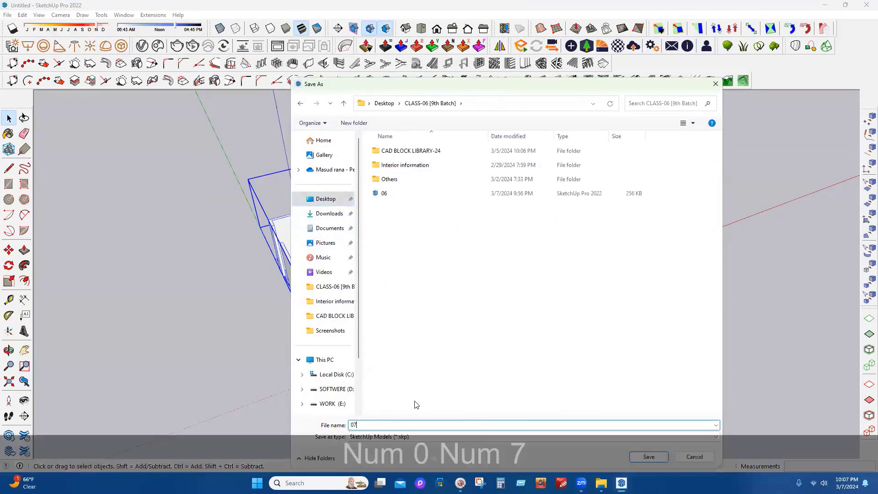
pyautogui.click(654, 457)
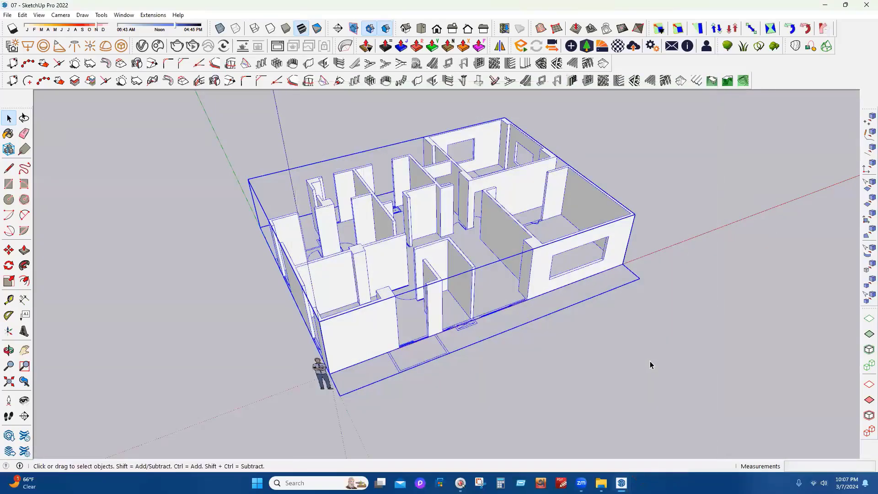
pyautogui.click(623, 352)
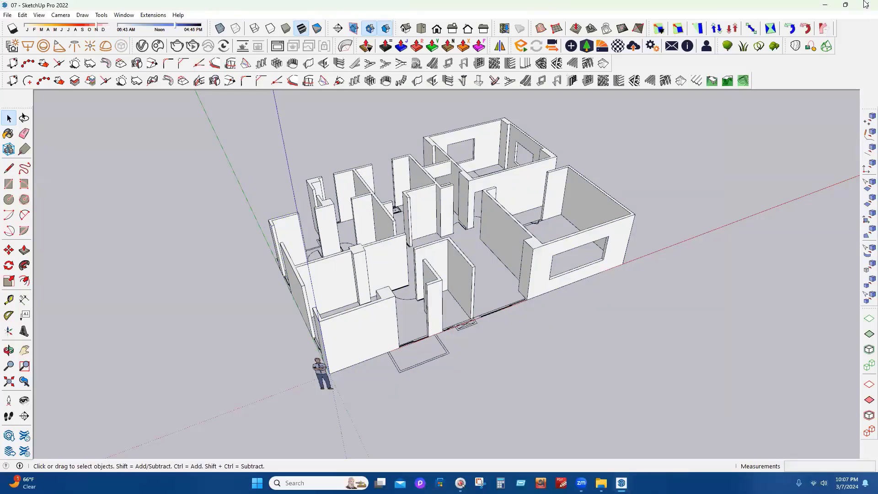
# Close both models, discarding the changes to 06, and delete the 06 file from the class folder
pyautogui.click(874, 1)
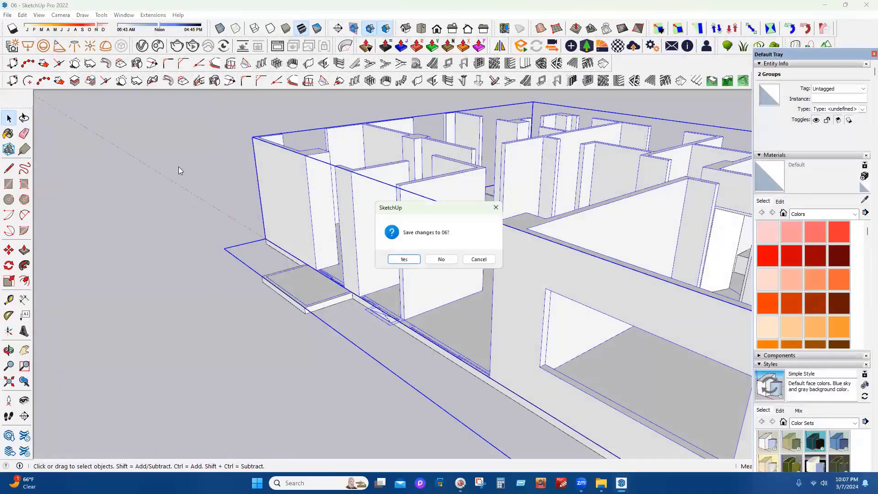
pyautogui.click(441, 259)
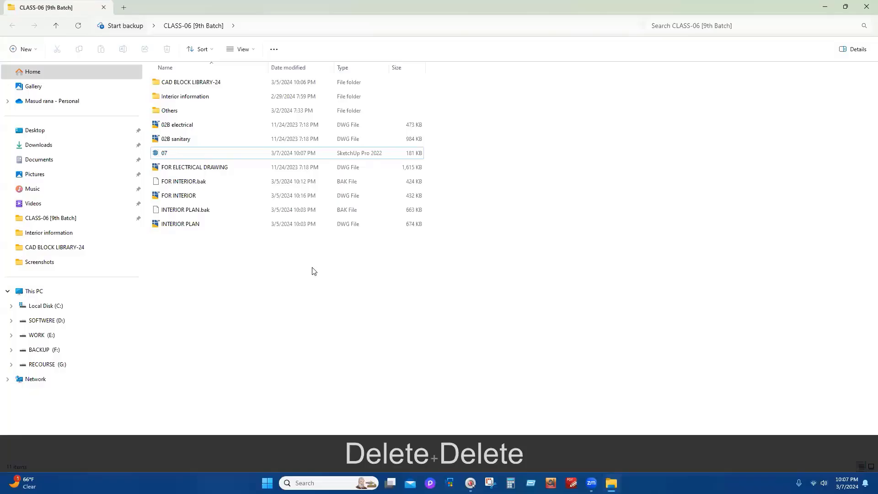
# Open the 07 model from the class folder and close its ExtensionStore window
pyautogui.click(198, 156)
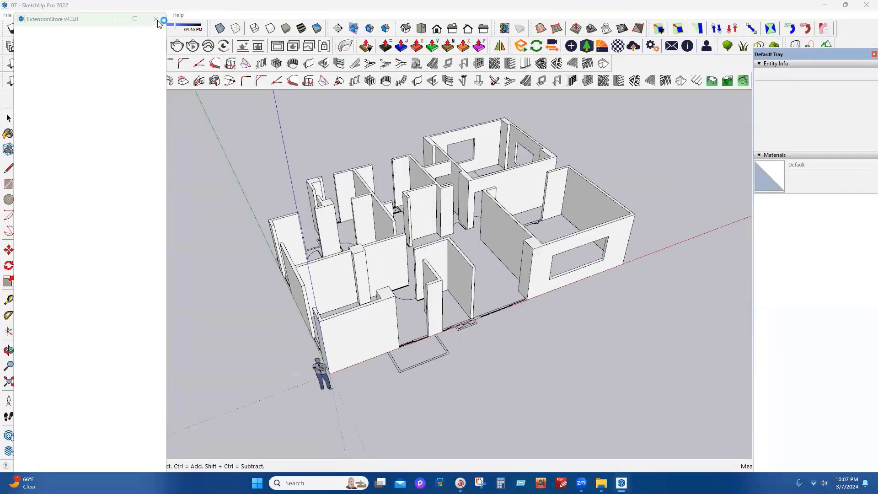
pyautogui.click(155, 19)
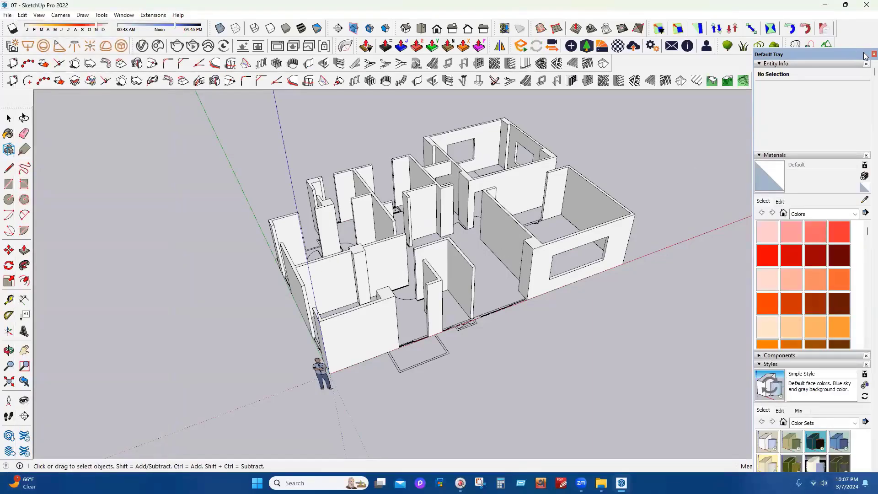
# Examine the house walls from several sides and the two end rooms at close range for clipping
pyautogui.moveTo(500, 248); pyautogui.dragTo(310, 342, button='middle')
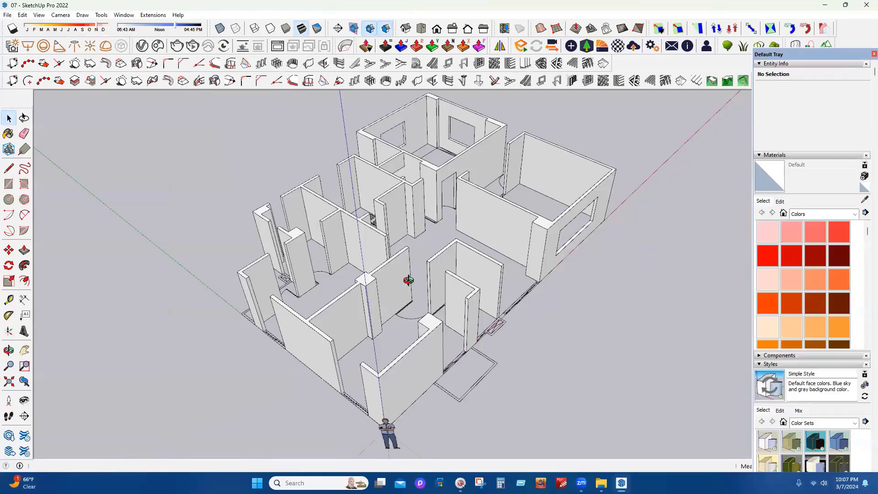
pyautogui.moveTo(454, 317); pyautogui.dragTo(424, 324, button='middle')
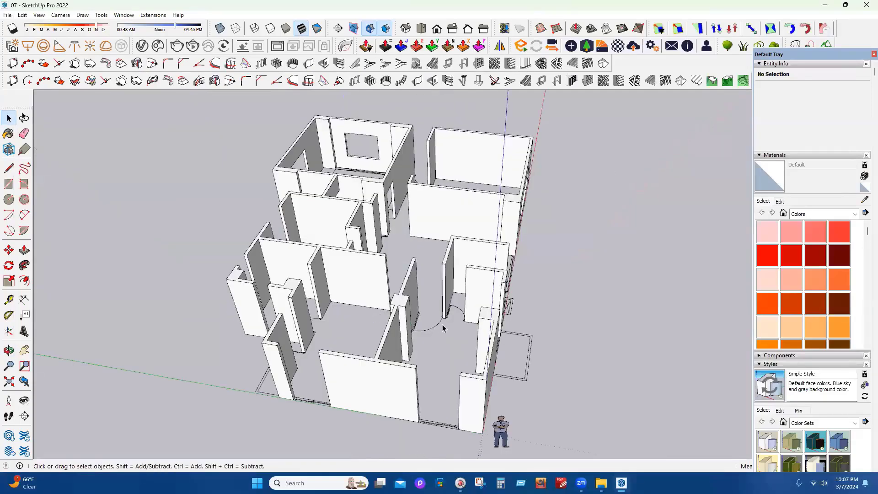
pyautogui.scroll(4, 589, 340)
pyautogui.moveTo(329, 306)
pyautogui.mouseDown(button='middle')
pyautogui.moveTo(498, 313)
pyautogui.moveTo(391, 341)
pyautogui.mouseUp(button='middle')
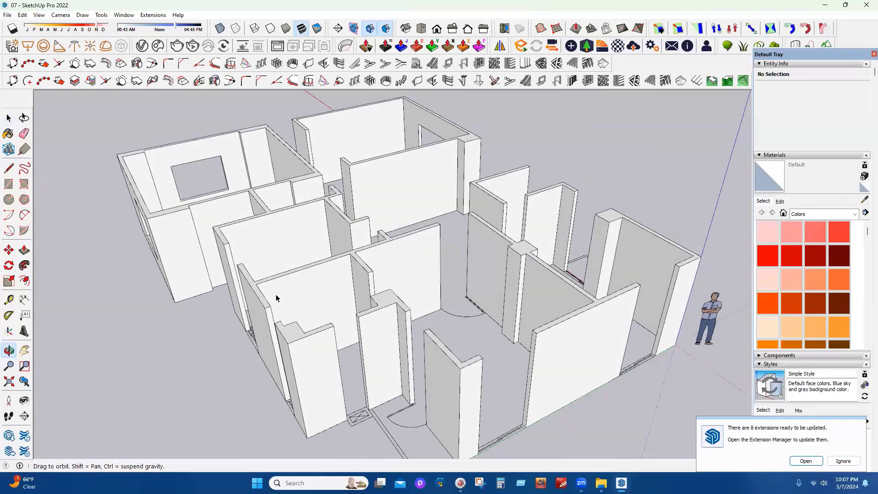
pyautogui.press('space')
pyautogui.scroll(-3, 496, 380)
pyautogui.scroll(8, 493, 366)
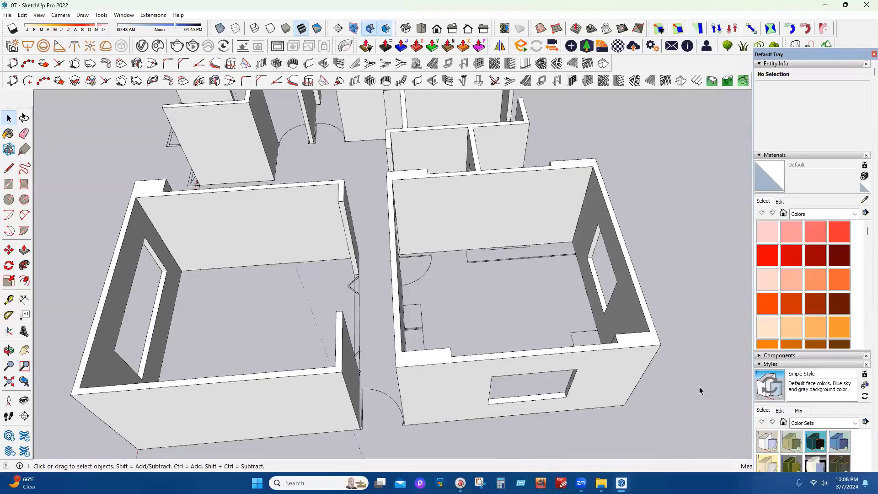
# Close the Default Tray and close the 07 model
pyautogui.click(864, 55)
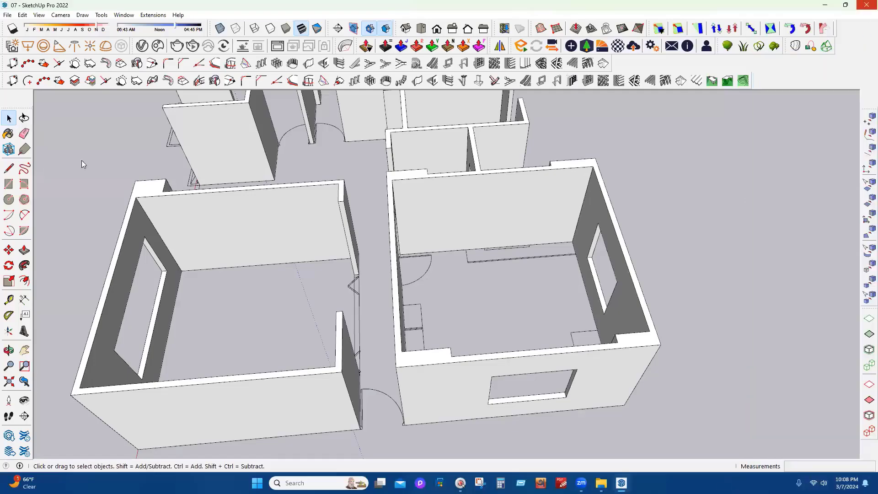
pyautogui.hotkey('alt', 'F4')
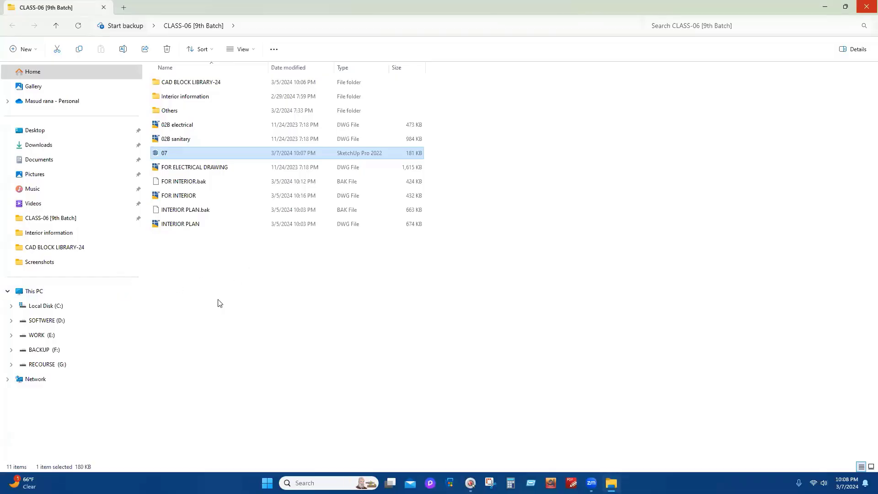
# Display the contents of the CLASS-06 [9th Batch] folder as large icons
pyautogui.rightClick(256, 302)
pyautogui.moveTo(298, 309)
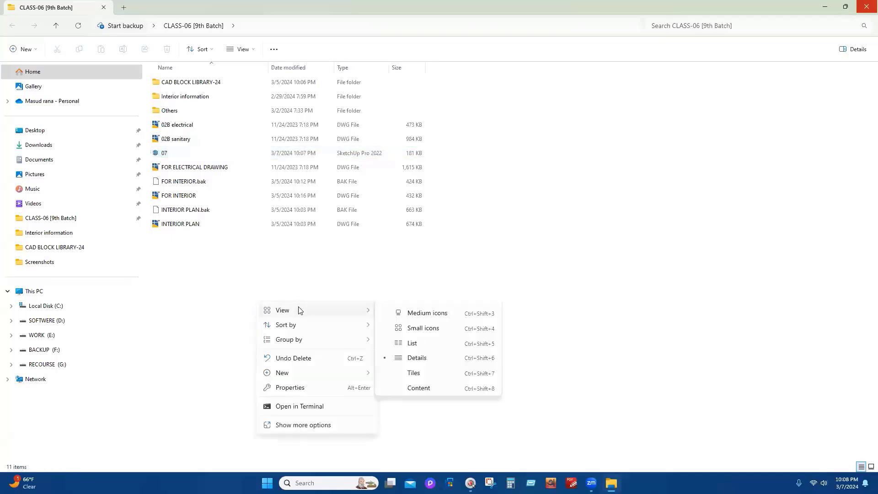
pyautogui.click(414, 326)
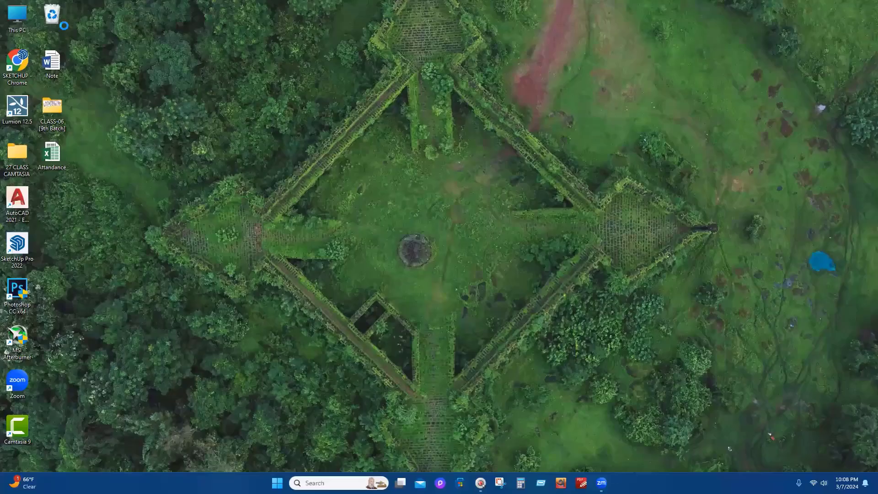
# Restore the deleted 06 model from the Recycle Bin and close the bin
pyautogui.doubleClick(17, 17)
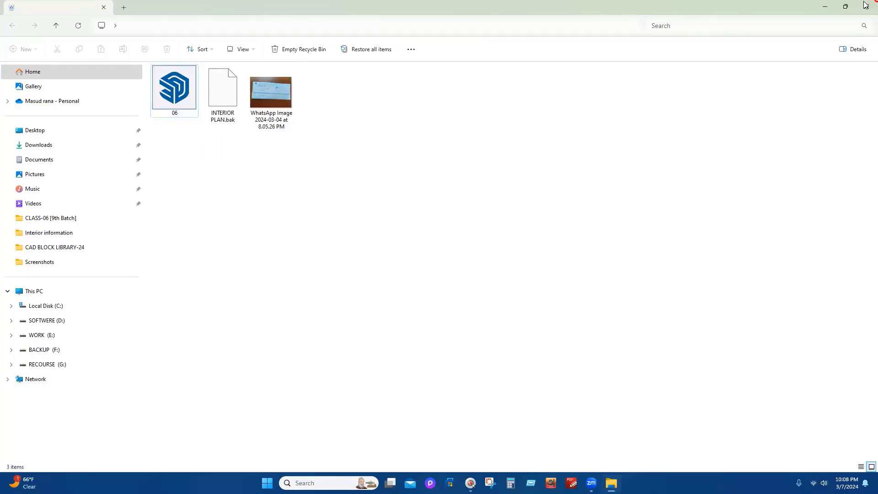
pyautogui.click(877, 1)
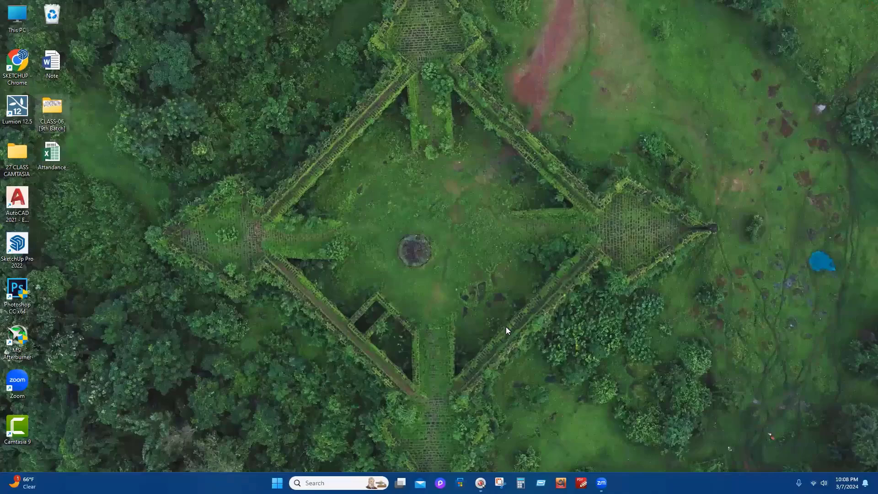
# Open the restored 06 model from the CLASS-06 [9th Batch] folder and close its ExtensionStore window
pyautogui.press('Return')
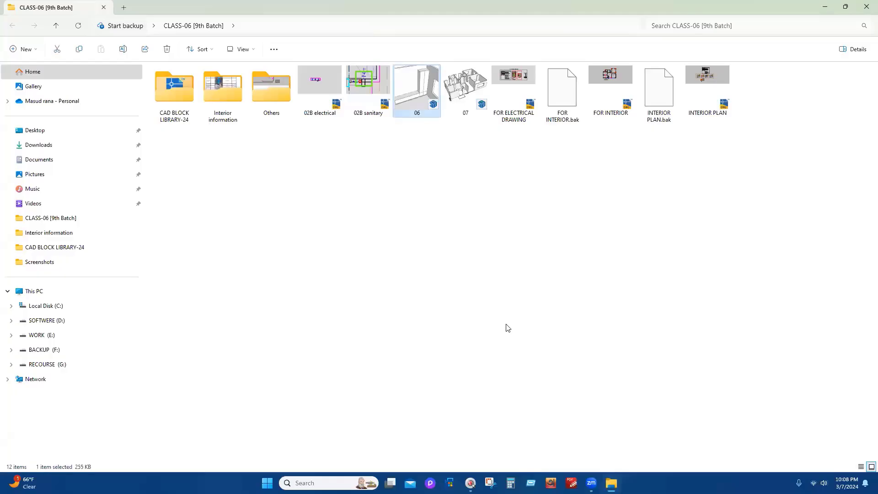
pyautogui.press('Return')
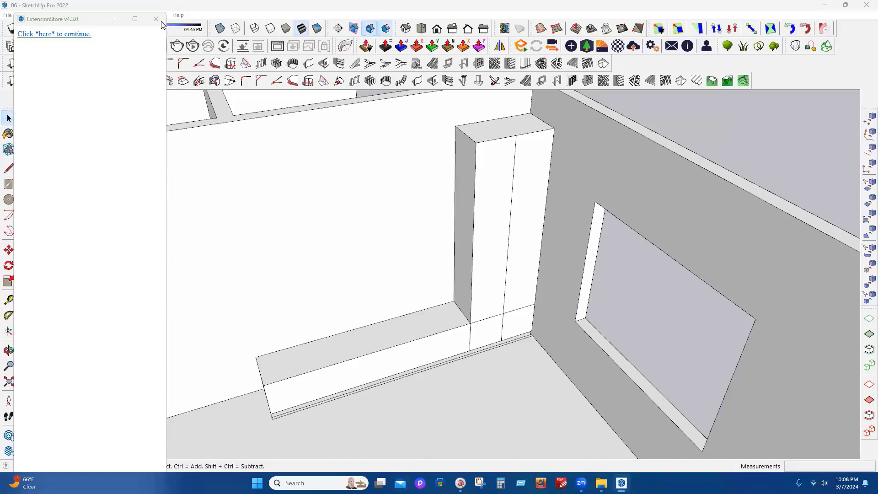
pyautogui.click(157, 20)
# Examine the bedroom's cabinets and walls in the 06 model up close and from outside the room
pyautogui.scroll(-5, 338, 282)
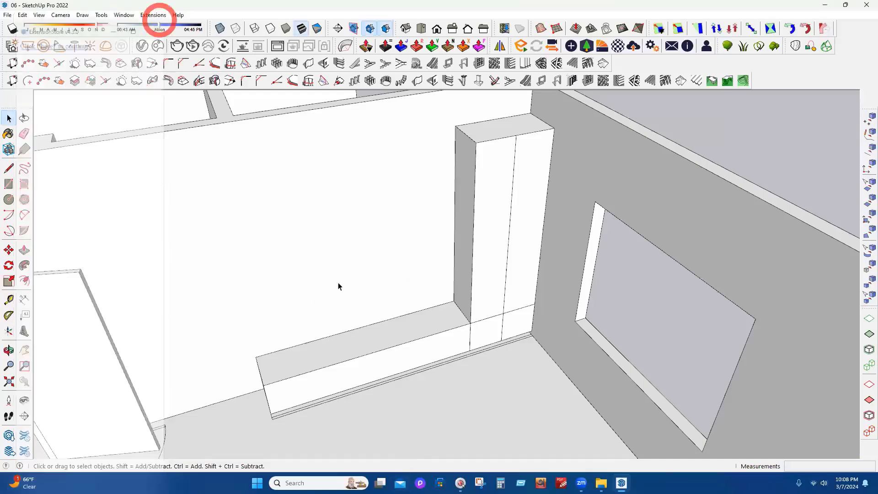
pyautogui.scroll(6, 386, 196)
pyautogui.scroll(2, 420, 199)
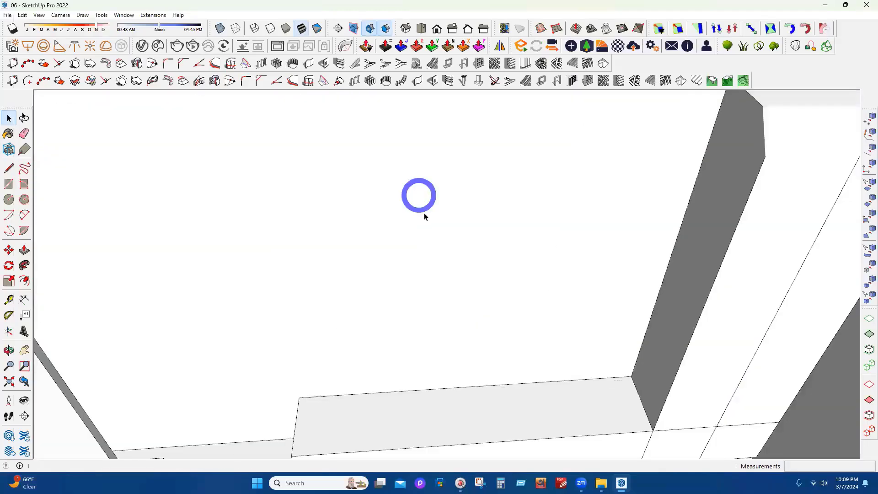
pyautogui.scroll(-5, 424, 217)
pyautogui.moveTo(256, 229); pyautogui.dragTo(215, 248, button='middle')
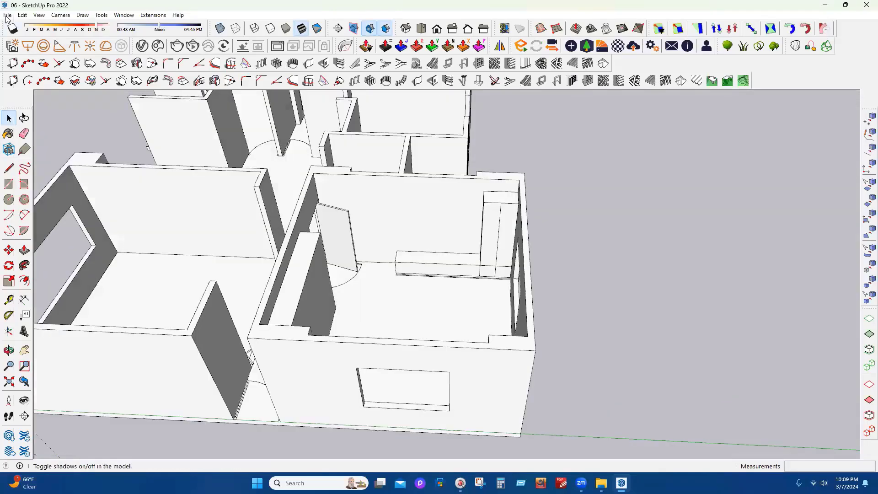
# Dismiss the extension update notice, open a new blank SketchUp model and close its ExtensionStore window
pyautogui.click(844, 461)
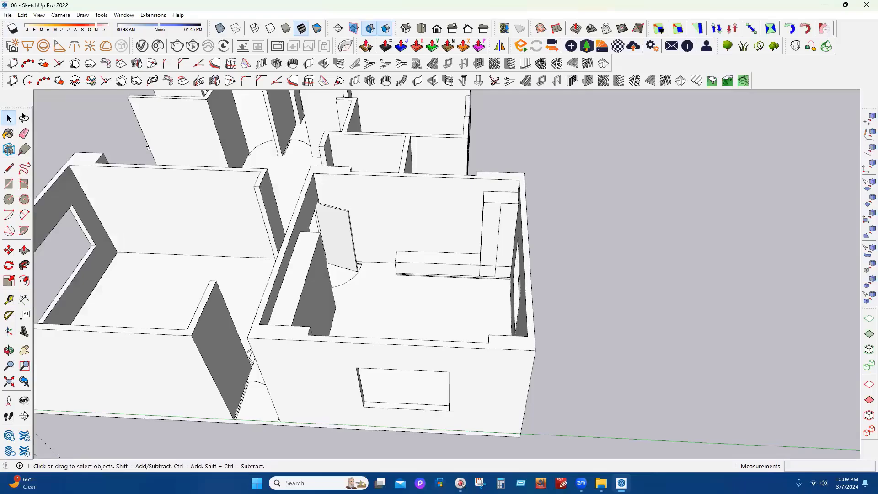
pyautogui.click(621, 483)
pyautogui.rightClick(621, 483)
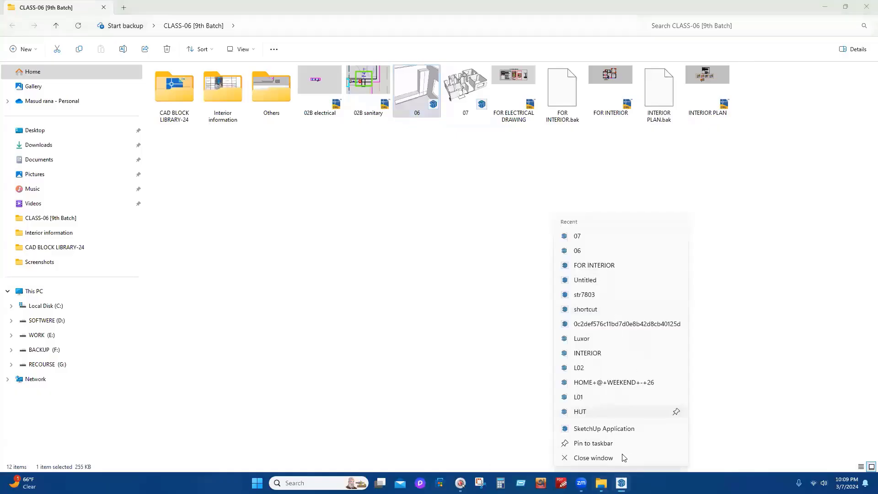
pyautogui.click(616, 434)
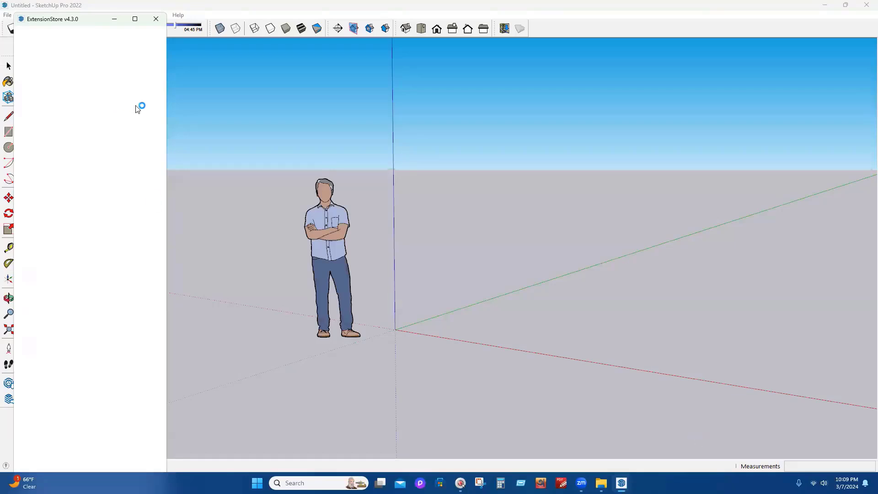
pyautogui.click(157, 21)
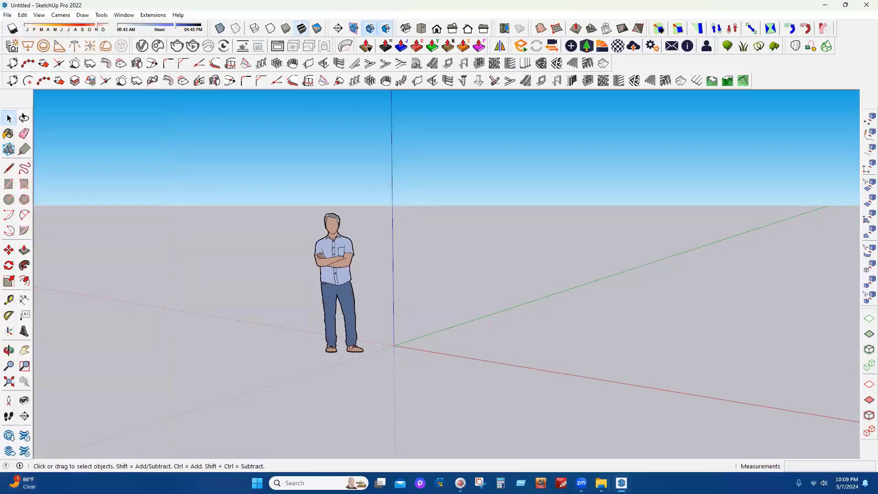
# Switch to the 06 model, select all of the house geometry and copy it
pyautogui.moveTo(615, 475)
pyautogui.click(579, 438)
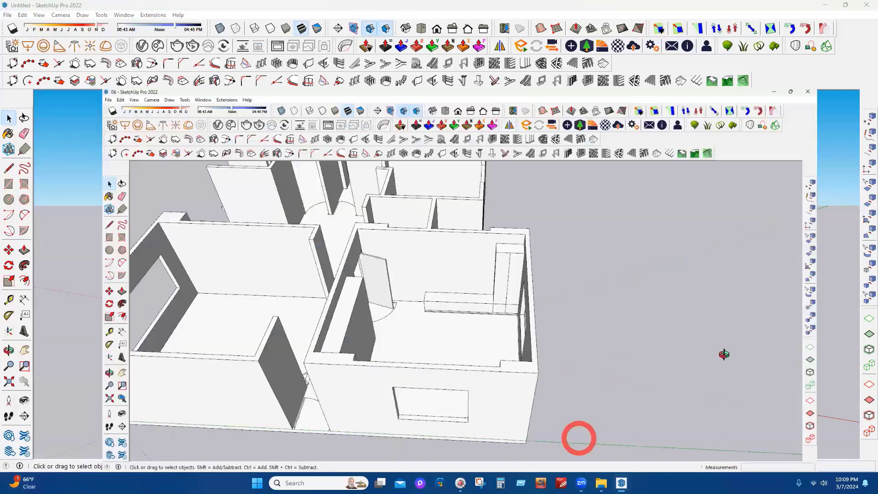
pyautogui.scroll(-3, 398, 378)
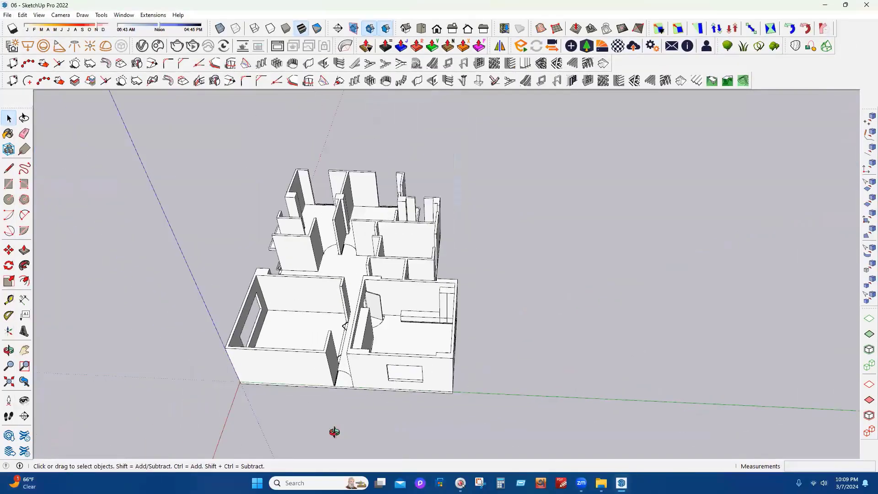
pyautogui.moveTo(333, 428); pyautogui.dragTo(169, 363, button='middle')
pyautogui.press('space')
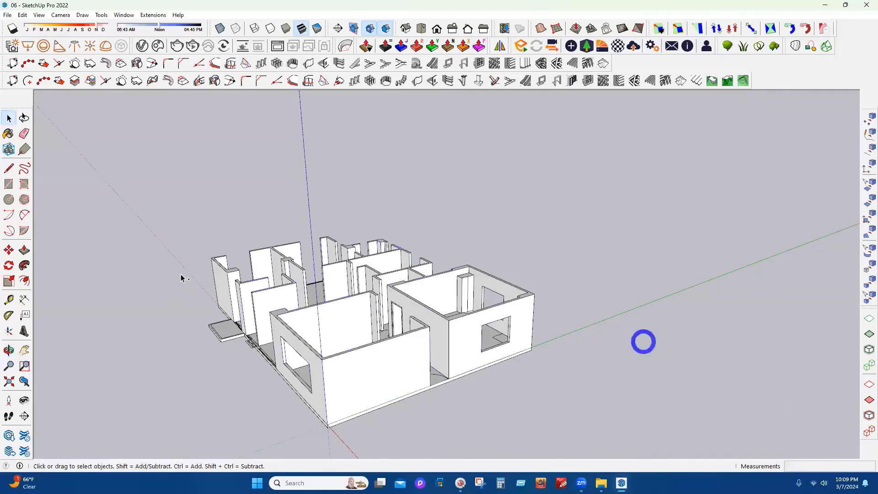
pyautogui.hotkey('ctrl', 'a')
pyautogui.scroll(3, 334, 430)
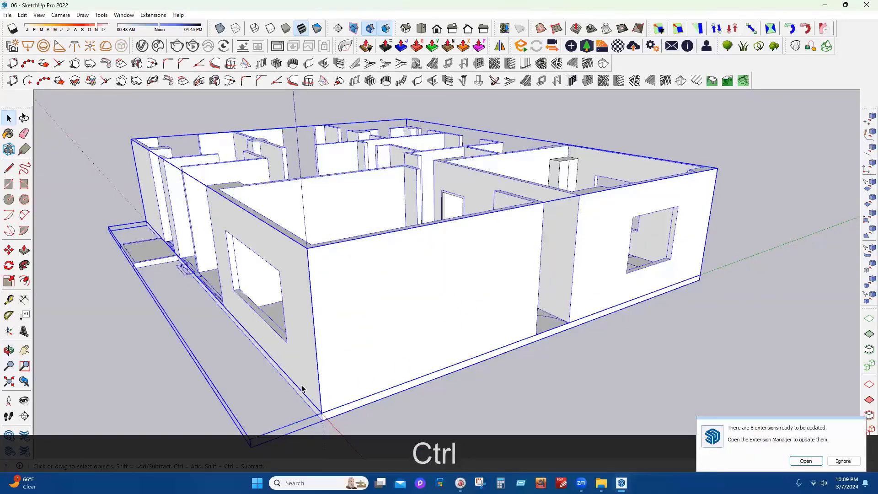
pyautogui.moveTo(473, 295); pyautogui.dragTo(520, 327, button='middle')
pyautogui.moveTo(622, 344); pyautogui.dragTo(478, 308, button='middle')
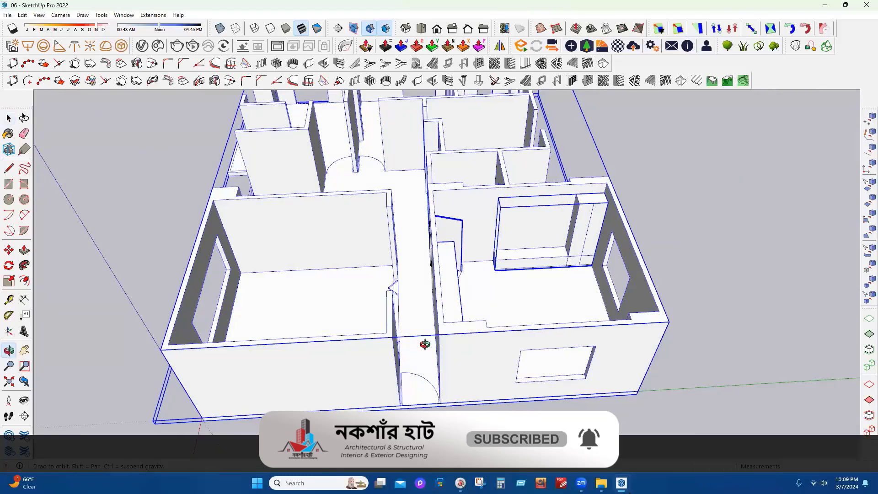
pyautogui.moveTo(333, 300); pyautogui.dragTo(487, 402, button='middle')
# Paste the copied house into the blank Untitled model and move its outer wall's base corner onto the origin
pyautogui.click(668, 434)
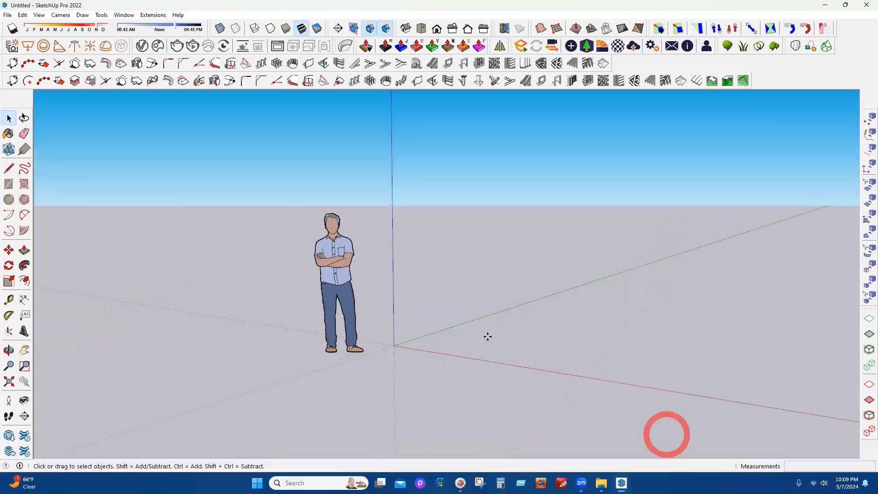
pyautogui.hotkey('ctrl', 'v')
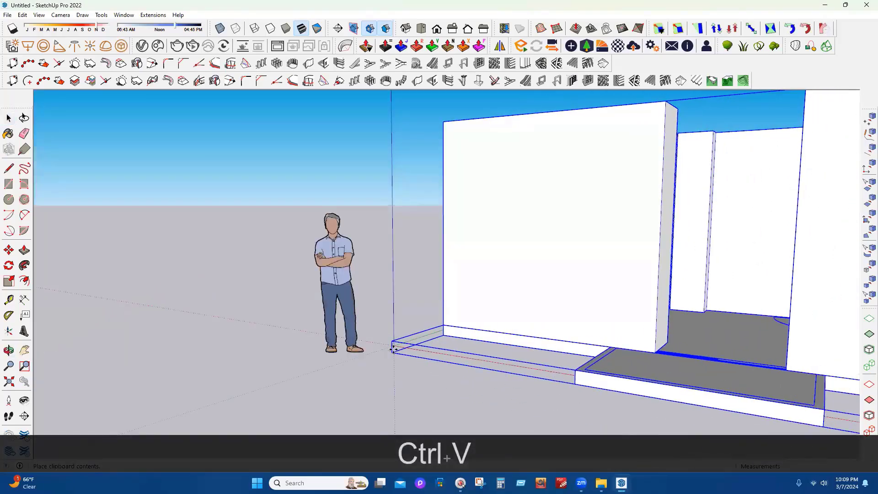
pyautogui.click(393, 346)
pyautogui.press('m')
pyautogui.click(444, 337)
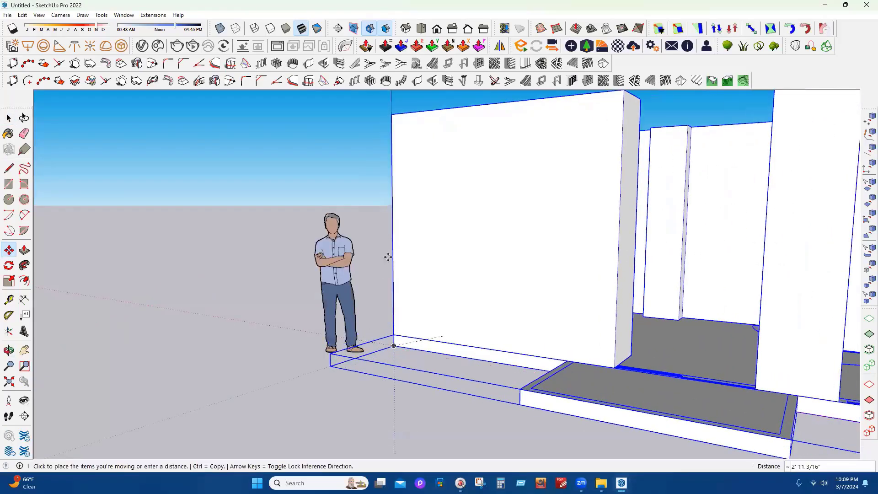
pyautogui.click(394, 345)
# Deselect the pasted house and turn off the Profiles edge style
pyautogui.scroll(-5, 388, 258)
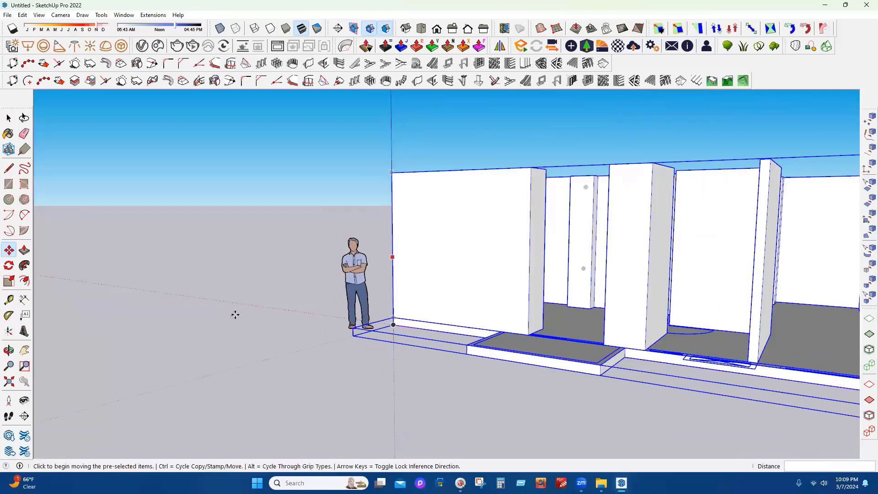
pyautogui.moveTo(589, 259); pyautogui.dragTo(614, 398, button='middle')
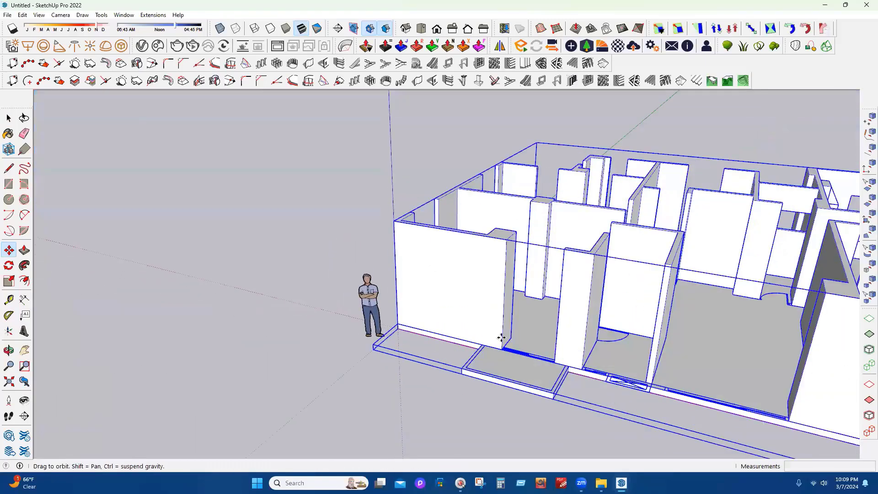
pyautogui.moveTo(412, 288); pyautogui.dragTo(470, 369, button='middle')
pyautogui.scroll(-3, 320, 320)
pyautogui.moveTo(87, 142); pyautogui.dragTo(174, 229, button='middle')
pyautogui.press('space')
pyautogui.click(117, 182)
pyautogui.moveTo(116, 182); pyautogui.dragTo(87, 140, button='middle')
pyautogui.click(39, 14)
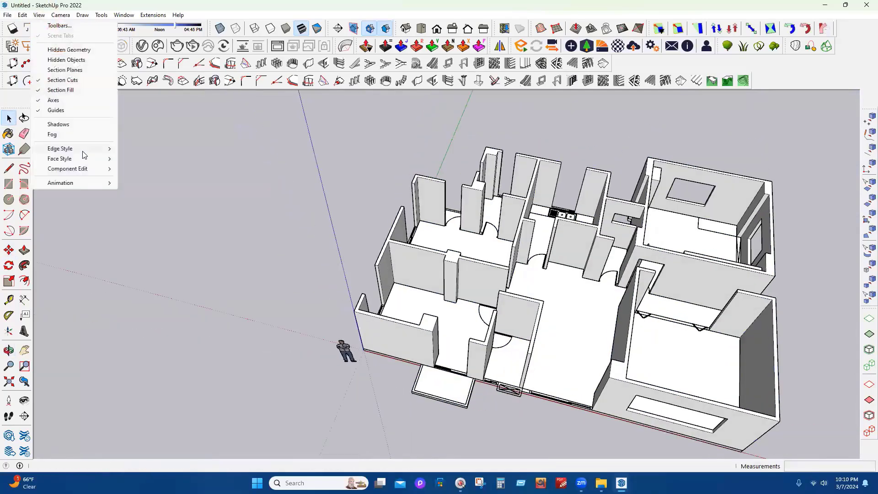
pyautogui.moveTo(87, 150)
pyautogui.click(141, 172)
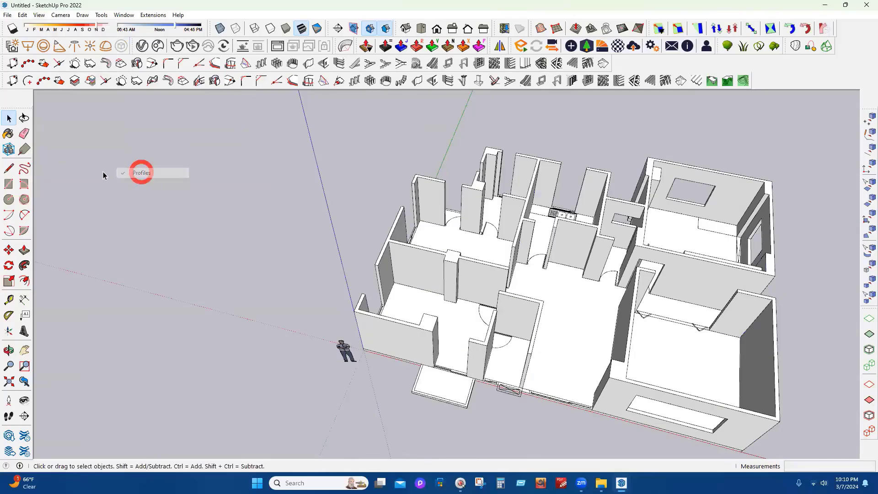
# Start saving the model under a new name in the desktop CLASS-06 [9th Batch] folder and delete the old 07 file there
pyautogui.click(7, 14)
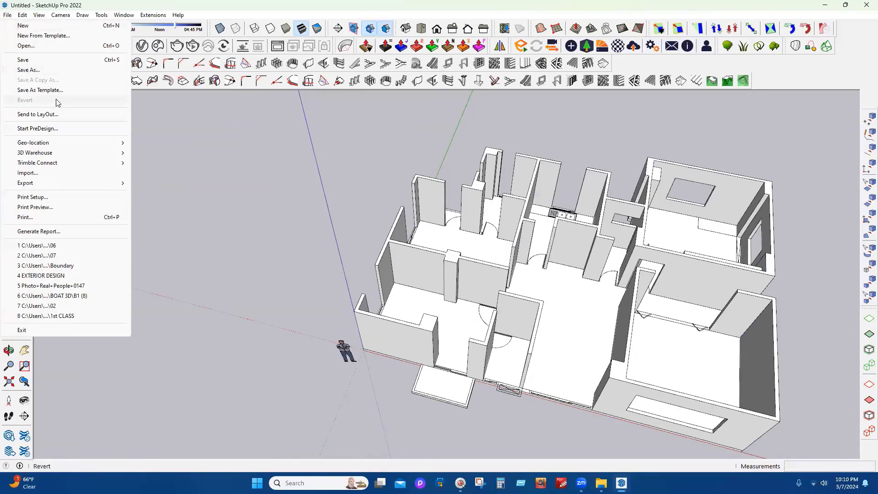
pyautogui.click(46, 69)
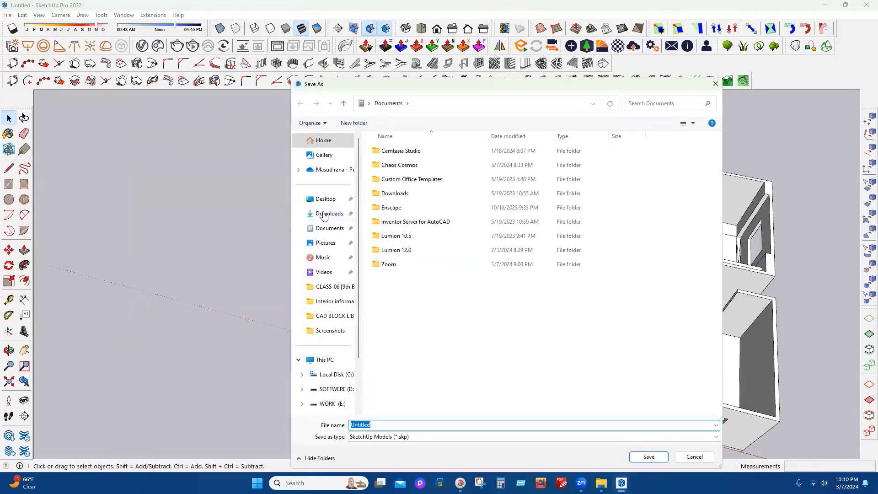
pyautogui.click(339, 199)
pyautogui.doubleClick(411, 167)
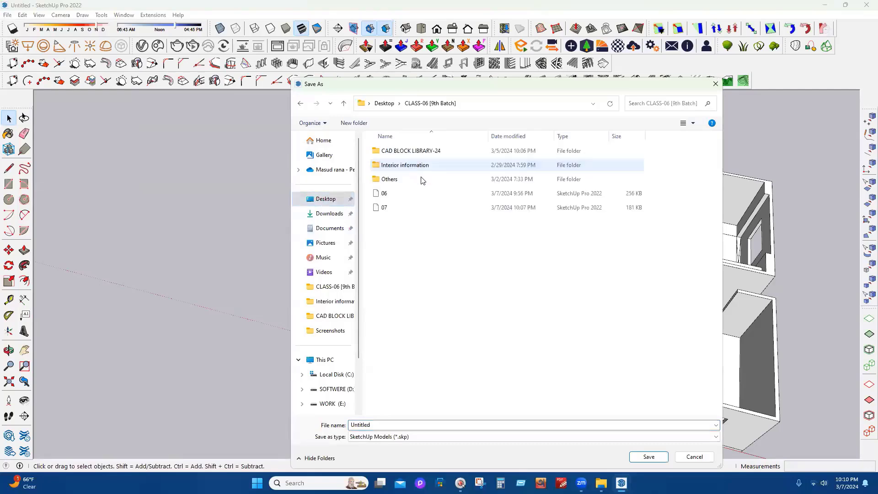
pyautogui.click(383, 207)
pyautogui.press('Delete')
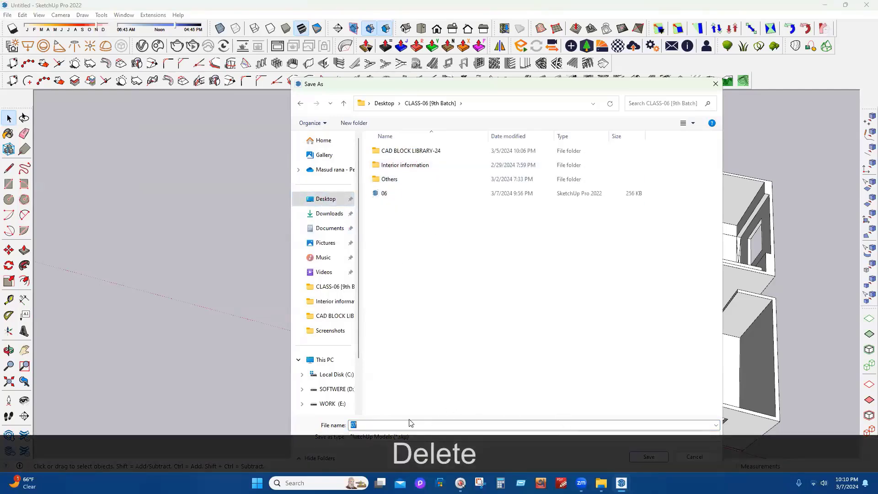
# Name the model 07 CLASS 3D and save it in the CLASS-06 [9th Batch] folder
pyautogui.doubleClick(408, 425)
pyautogui.write('0')
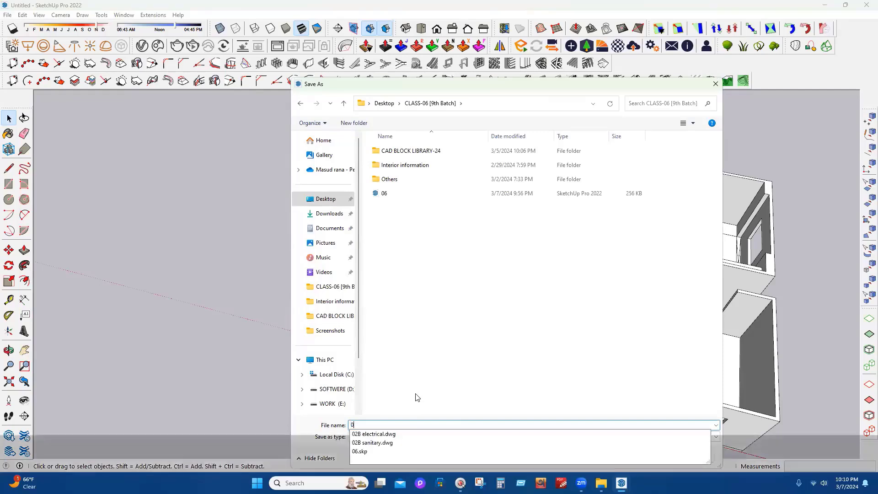
pyautogui.write('7 class')
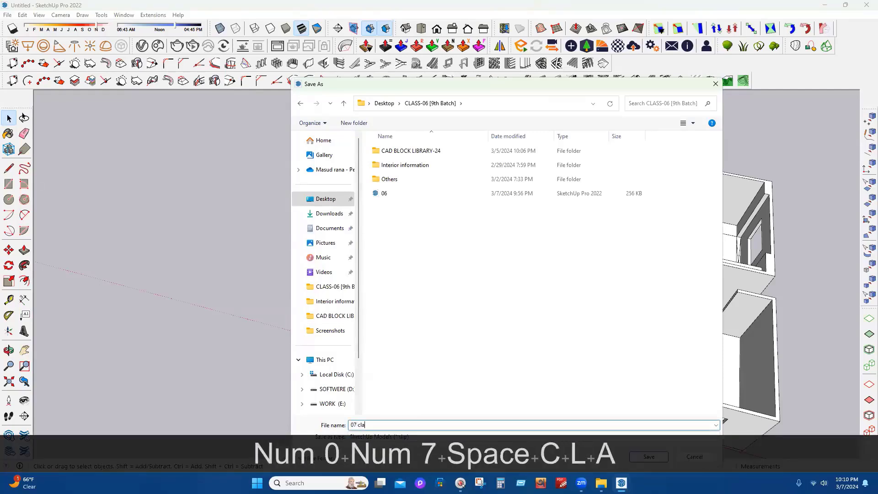
pyautogui.press('BackSpace')
pyautogui.press('BackSpace')
pyautogui.press('BackSpace')
pyautogui.press('BackSpace')
pyautogui.press('BackSpace')
pyautogui.press('BackSpace')
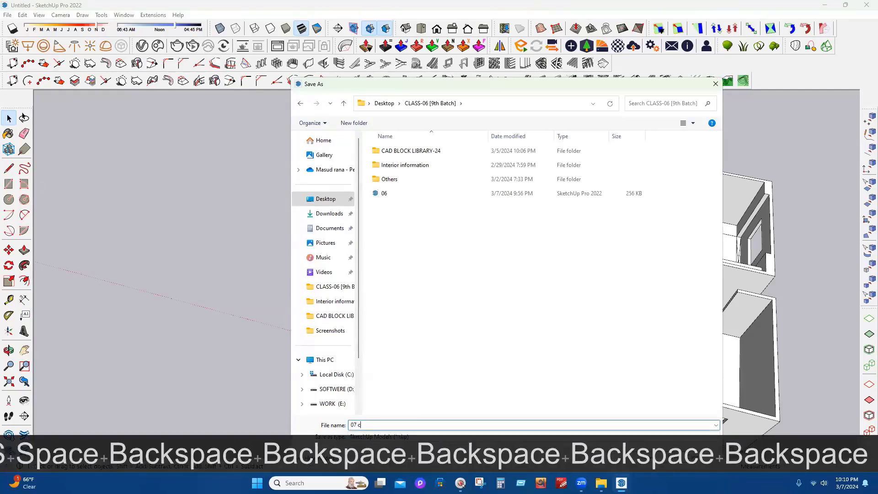
pyautogui.press('capslock')
pyautogui.write('CLASS 3D')
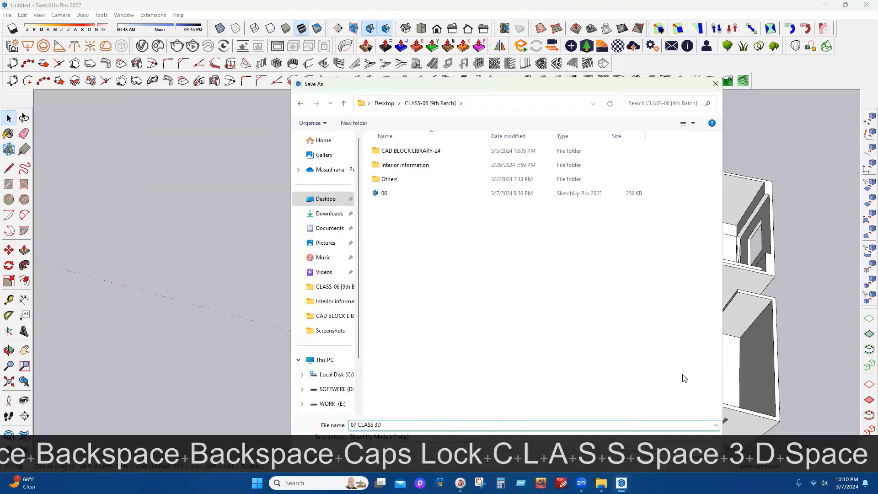
pyautogui.click(647, 454)
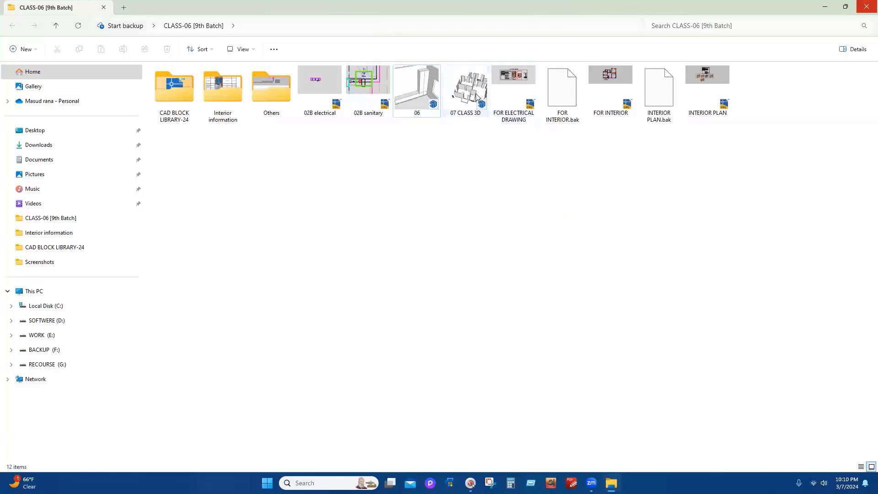
# Delete the 06 model and the FOR INTERIOR.bak and INTERIOR PLAN.bak files from the CLASS-06 [9th Batch] folder
pyautogui.click(425, 91)
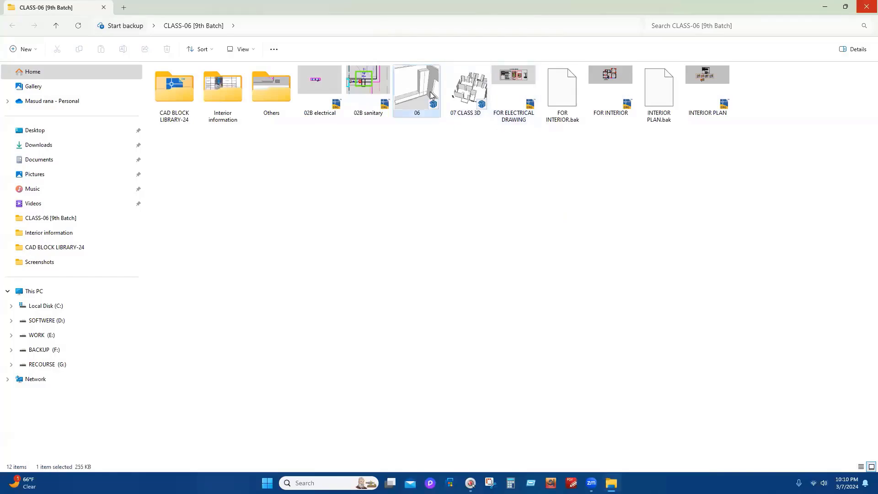
pyautogui.press('Delete')
pyautogui.click(513, 89)
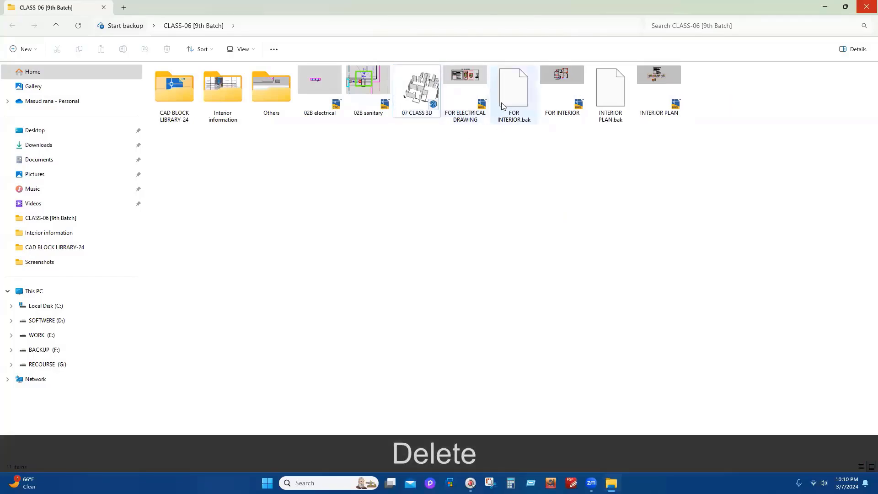
pyautogui.press('Delete')
pyautogui.click(562, 89)
pyautogui.press('Delete')
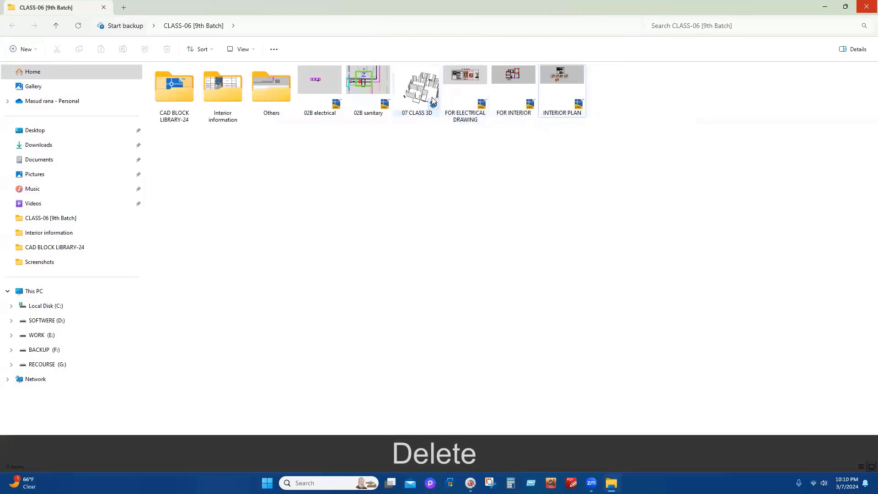
# Get the folder window out of the way, show the desktop and refresh it
pyautogui.click(429, 92)
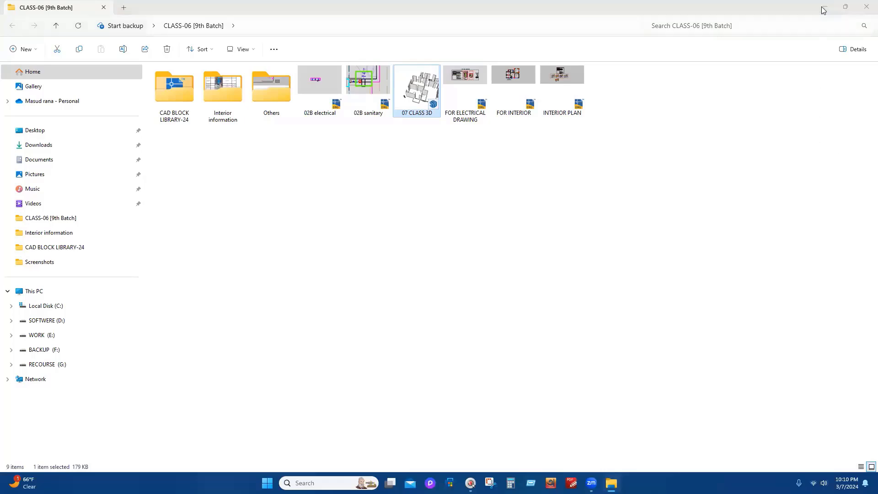
pyautogui.click(845, 6)
pyautogui.press('super+d')
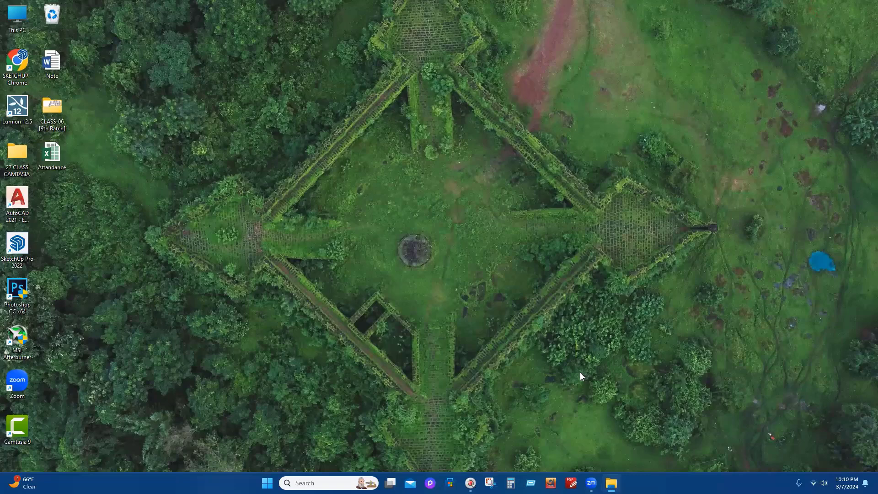
pyautogui.rightClick(427, 210)
pyautogui.click(465, 240)
# Open the 07 CLASS 3D model from the CLASS-06 [9th Batch] folder, close its ExtensionStore window and view the bedroom
pyautogui.doubleClick(51, 110)
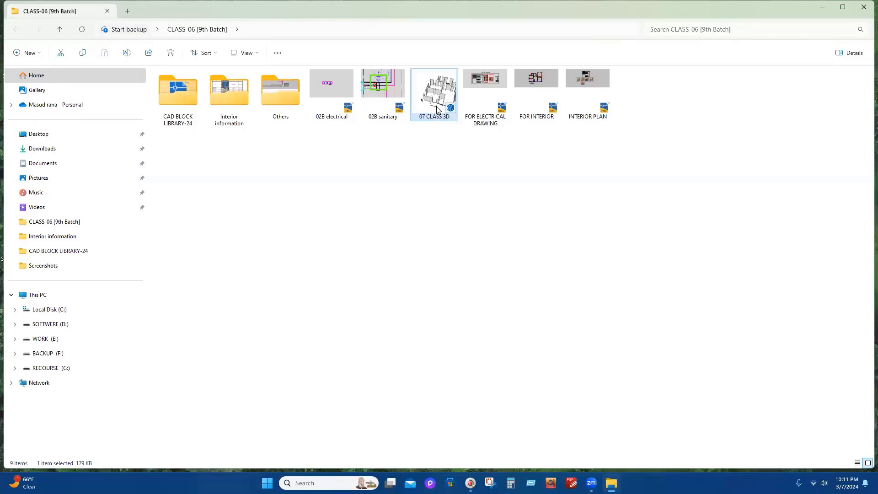
pyautogui.click(612, 484)
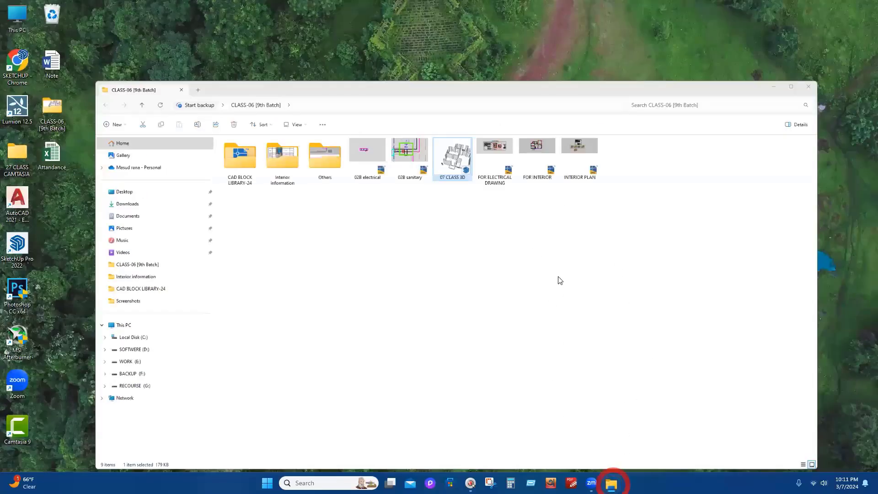
pyautogui.rightClick(559, 267)
pyautogui.press('e')
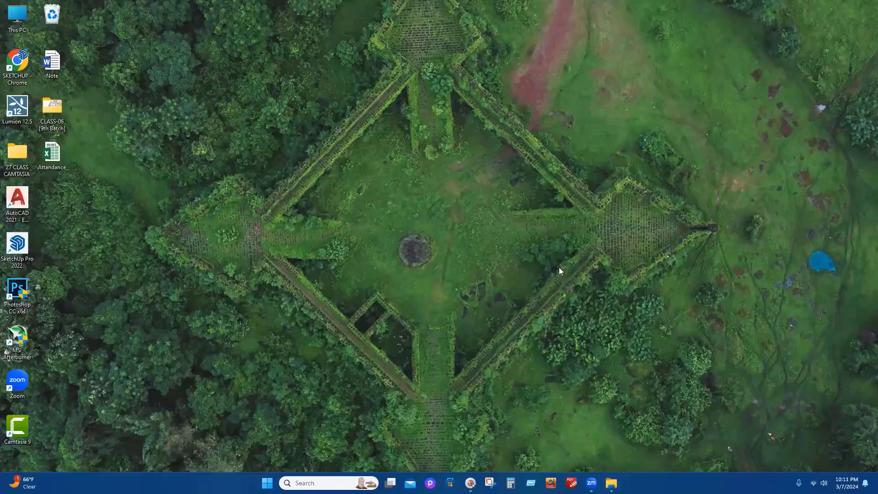
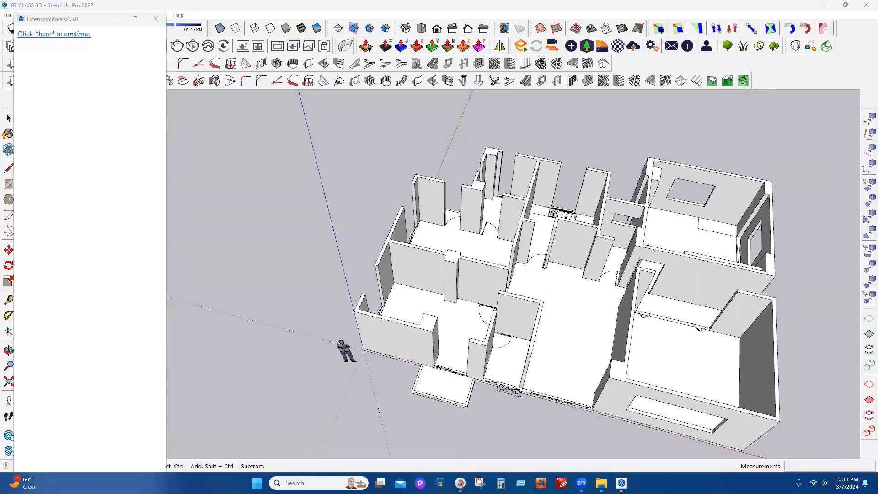
pyautogui.click(156, 19)
pyautogui.moveTo(575, 301); pyautogui.dragTo(470, 269, button='middle')
pyautogui.scroll(10, 470, 270)
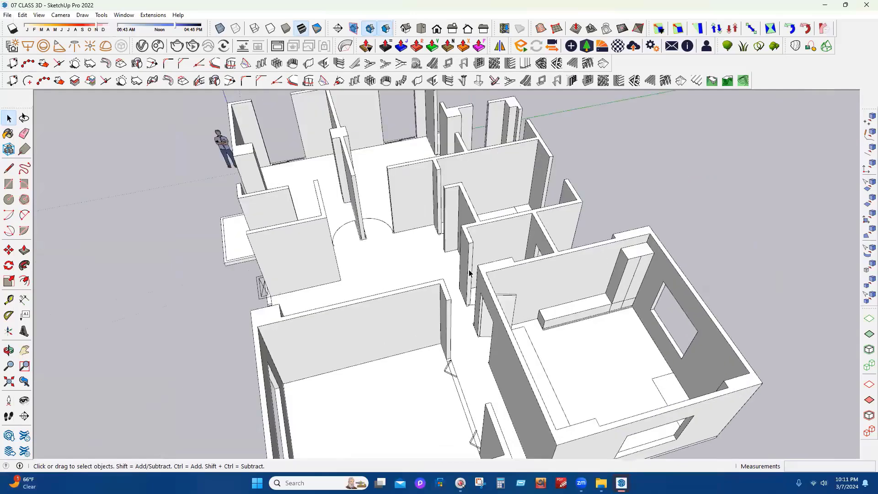
# Delete the human scale figure standing beside the house
pyautogui.scroll(5, 467, 272)
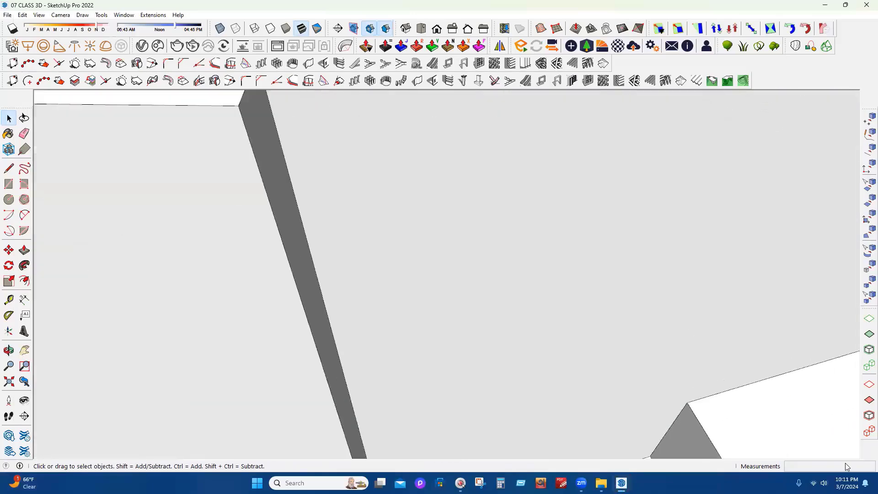
pyautogui.scroll(-5, 555, 205)
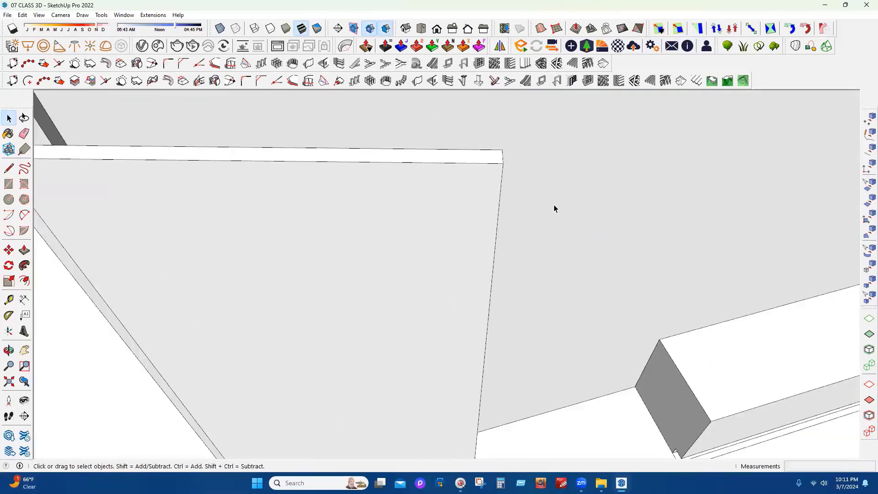
pyautogui.scroll(3, 404, 171)
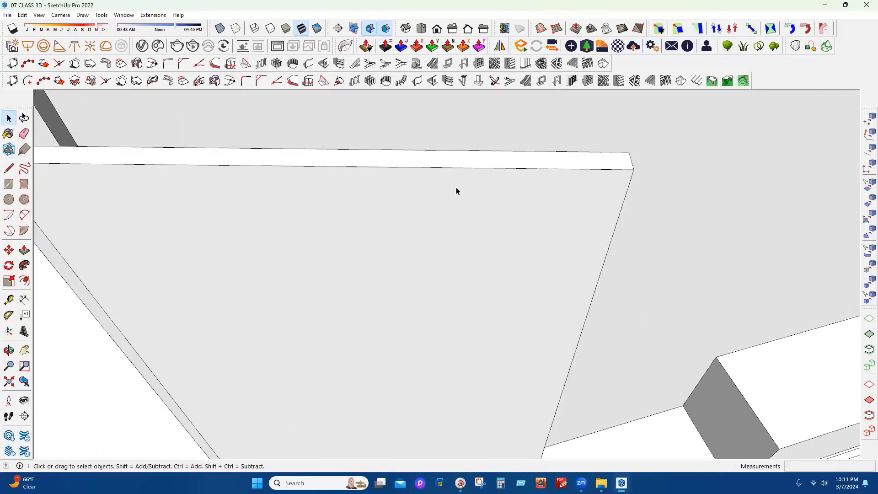
pyautogui.scroll(-6, 542, 210)
pyautogui.scroll(-10, 486, 211)
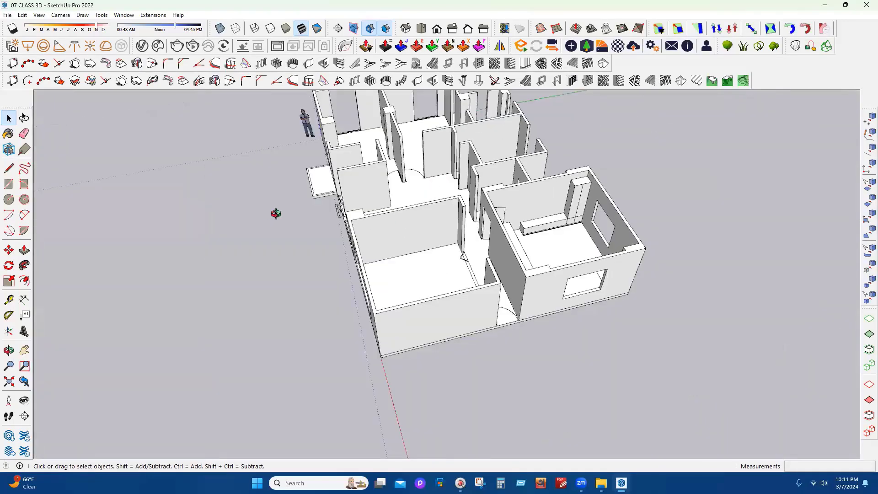
pyautogui.moveTo(535, 189); pyautogui.dragTo(282, 182, button='middle')
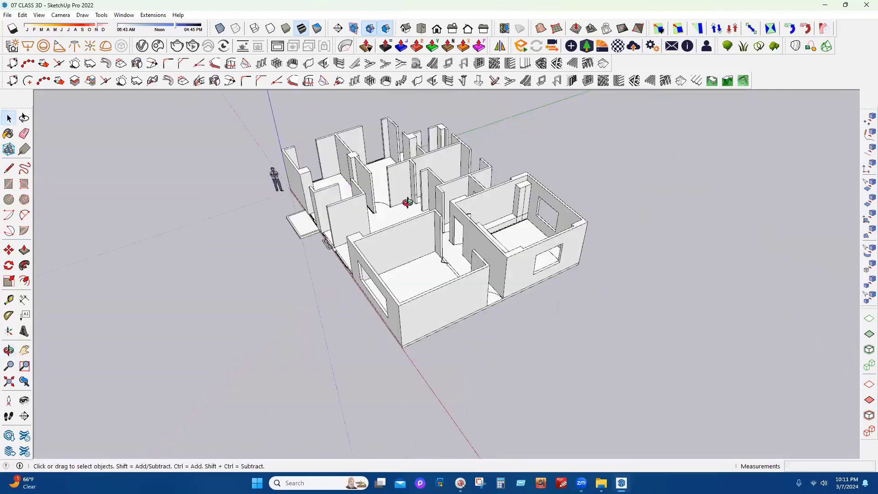
pyautogui.click(275, 179)
pyautogui.press('Delete')
# Open the bedroom cabinet group, examine it for view clipping, and leave the group again
pyautogui.scroll(1, 593, 152)
pyautogui.moveTo(526, 229); pyautogui.dragTo(355, 194, button='middle')
pyautogui.scroll(5, 525, 151)
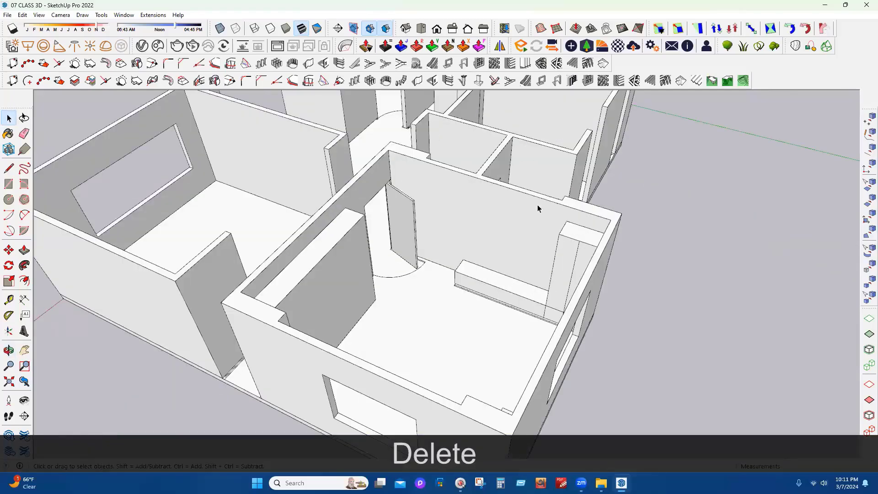
pyautogui.moveTo(537, 205); pyautogui.dragTo(698, 336, button='middle')
pyautogui.scroll(4, 539, 229)
pyautogui.doubleClick(511, 226)
pyautogui.moveTo(511, 227); pyautogui.dragTo(512, 206, button='middle')
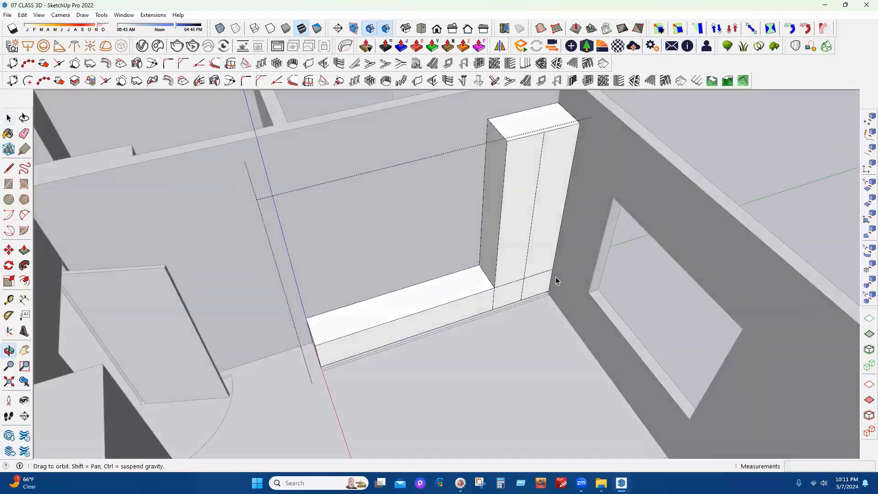
pyautogui.moveTo(556, 280); pyautogui.dragTo(556, 280, button='middle')
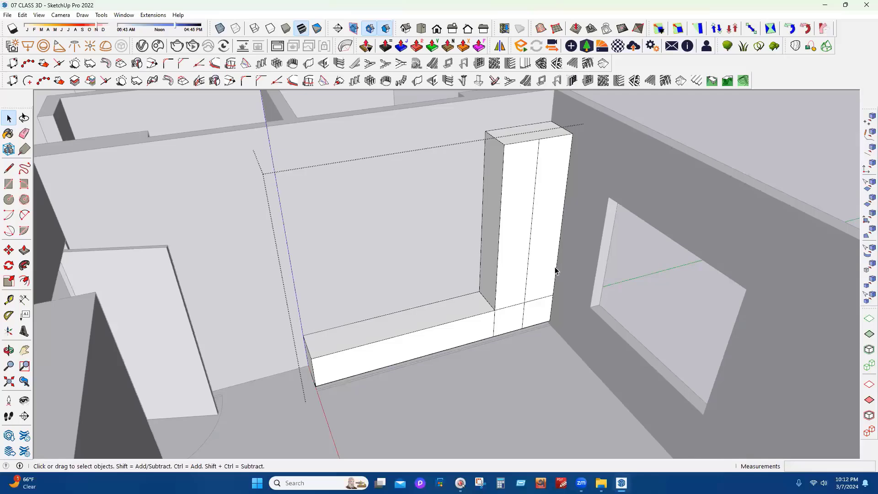
pyautogui.scroll(-10, 585, 252)
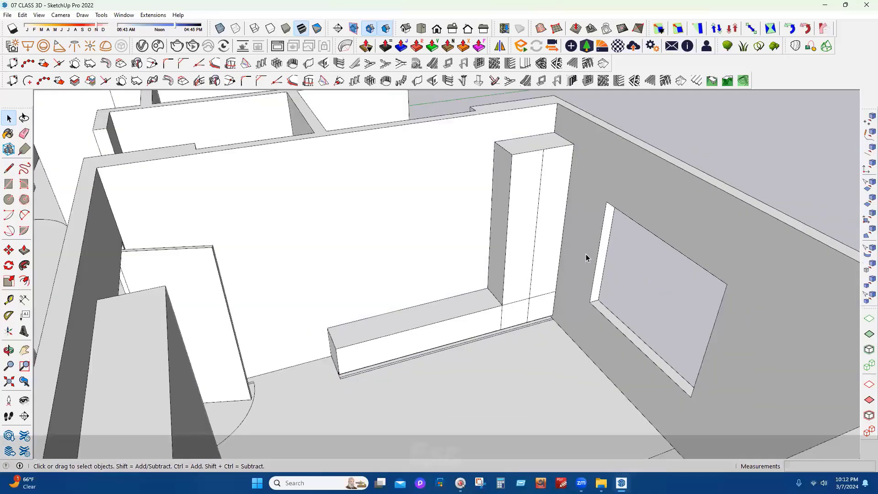
pyautogui.press('Escape')
pyautogui.scroll(-3, 567, 256)
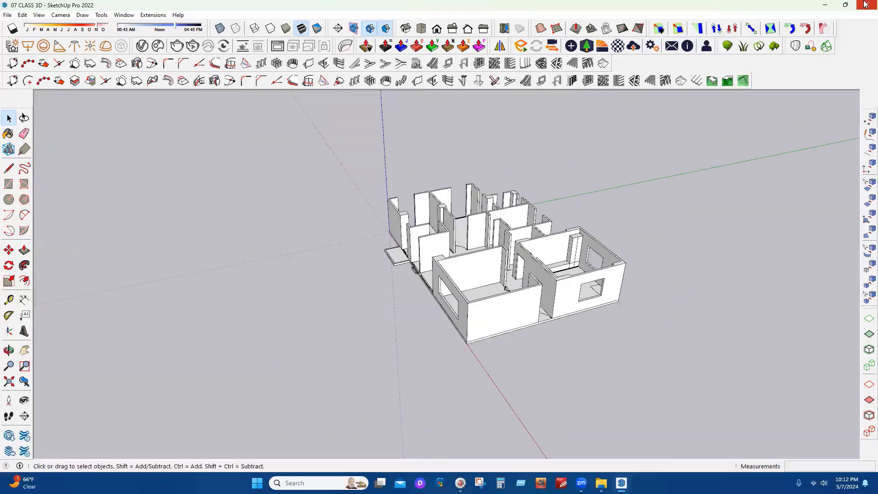
# Close the 07 CLASS 3D model and delete its file from the CLASS-06 [9th Batch] folder
pyautogui.click(441, 260)
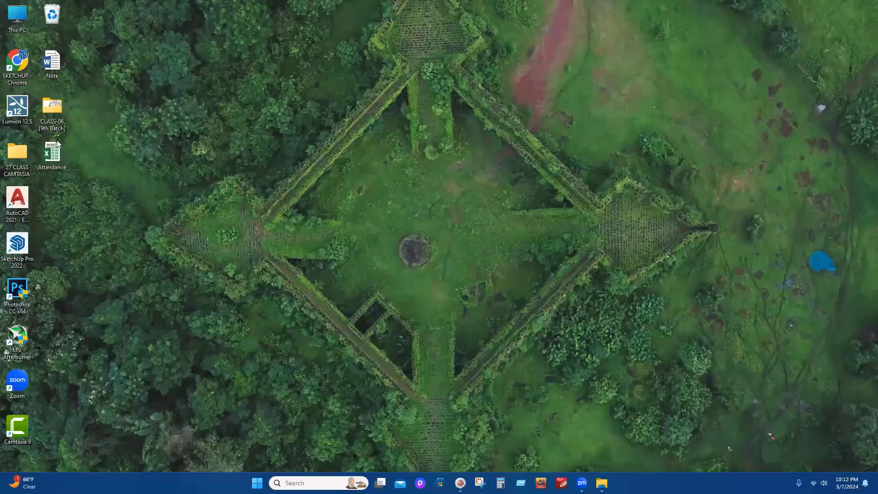
pyautogui.click(610, 482)
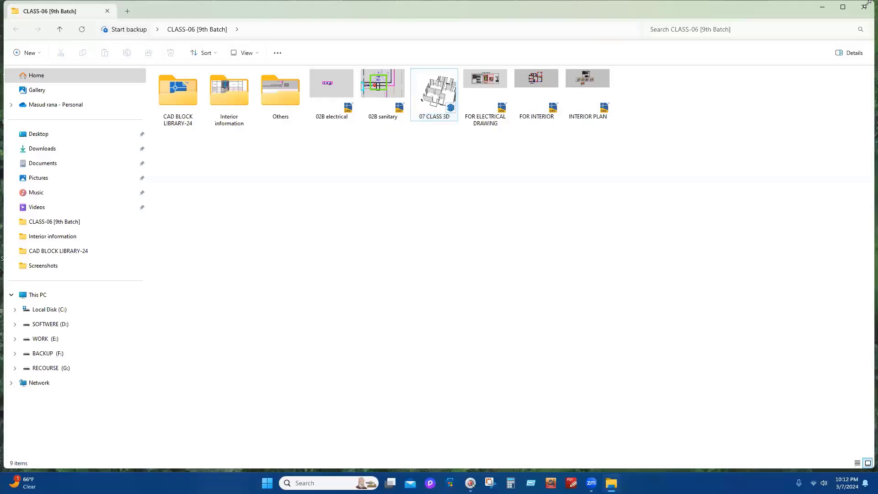
pyautogui.click(440, 98)
pyautogui.press('Delete')
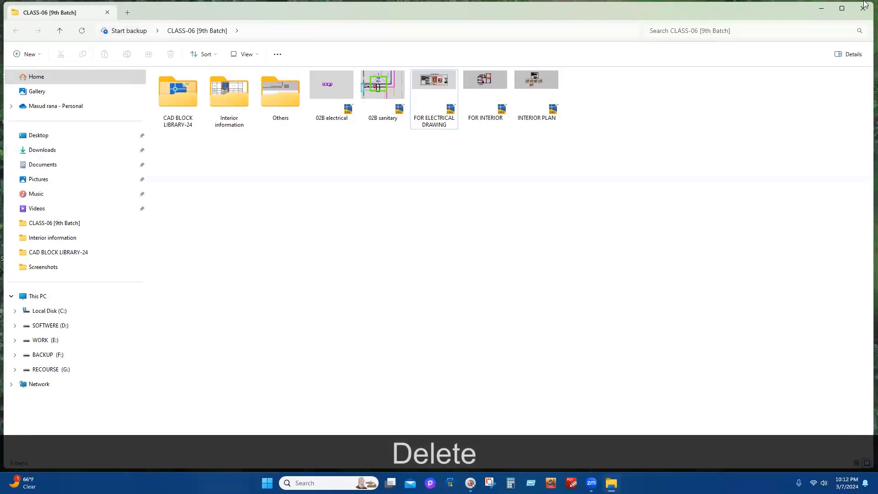
pyautogui.click(862, 7)
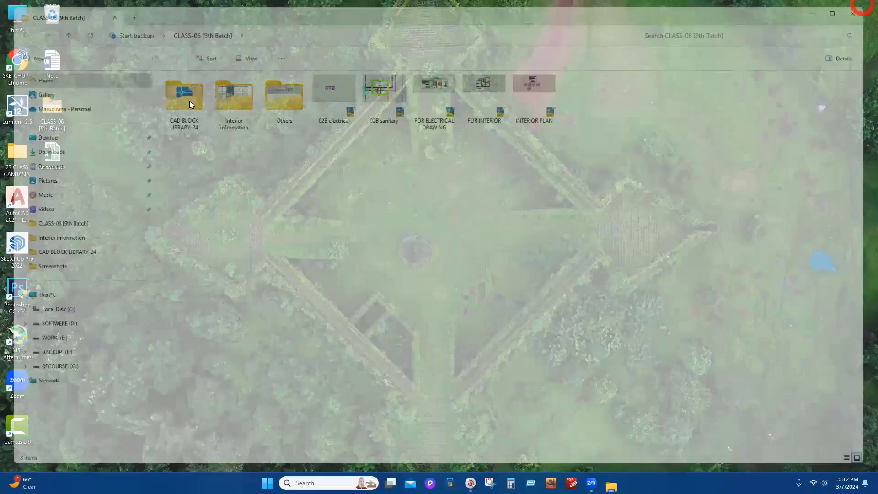
# Restore the deleted 06 model with the room preview from the Recycle Bin and close the bin window
pyautogui.doubleClick(52, 14)
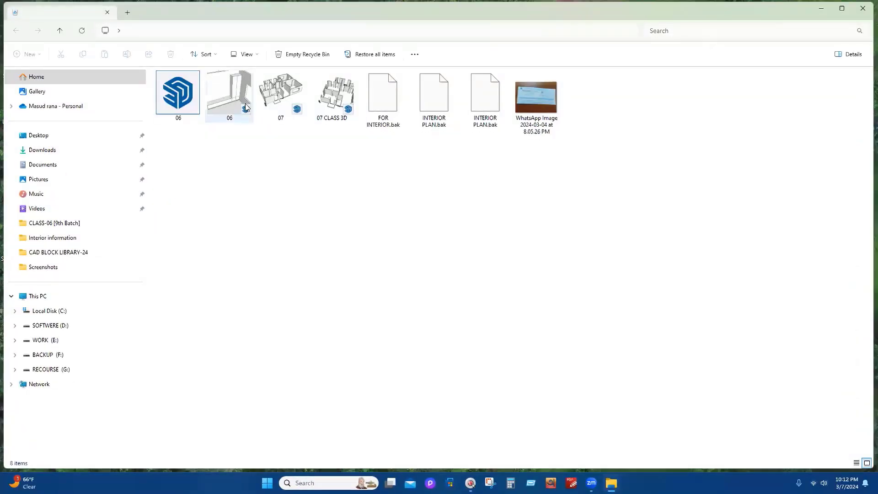
pyautogui.rightClick(246, 108)
pyautogui.click(247, 141)
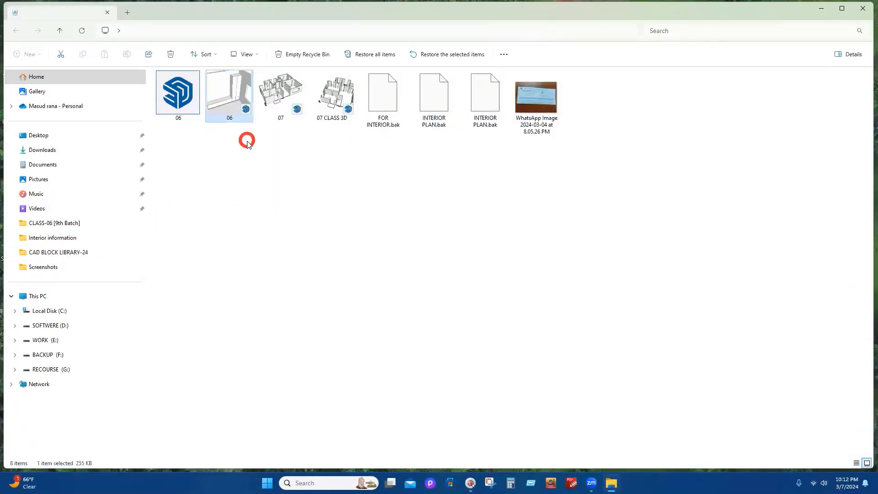
pyautogui.click(866, 10)
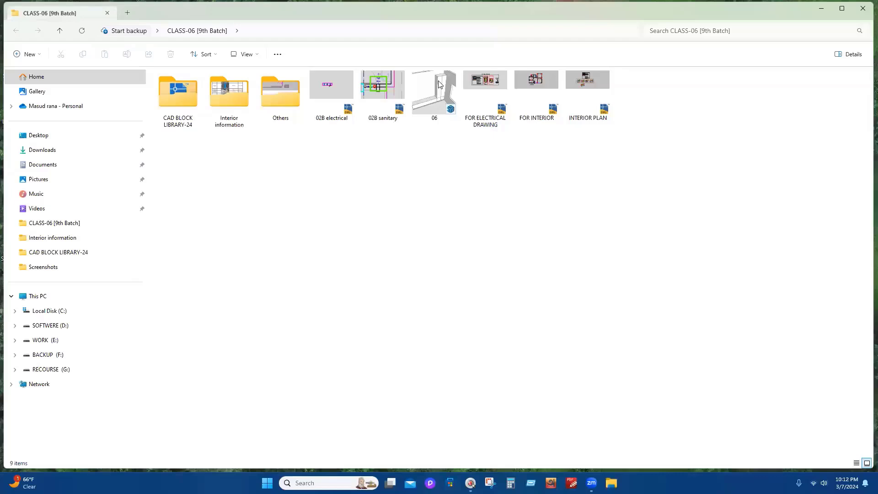
# Open the restored 06 model from the CLASS-06 [9th Batch] folder and copy the entire house
pyautogui.click(445, 90)
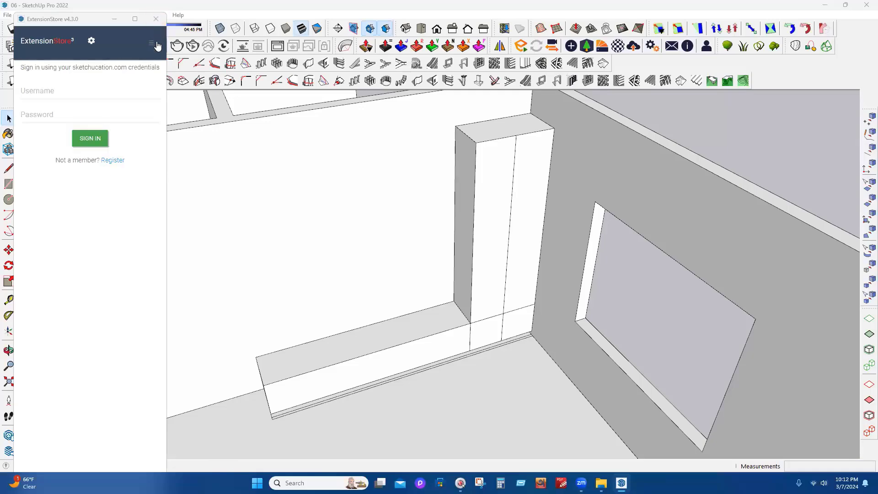
pyautogui.click(156, 19)
pyautogui.scroll(-6, 589, 301)
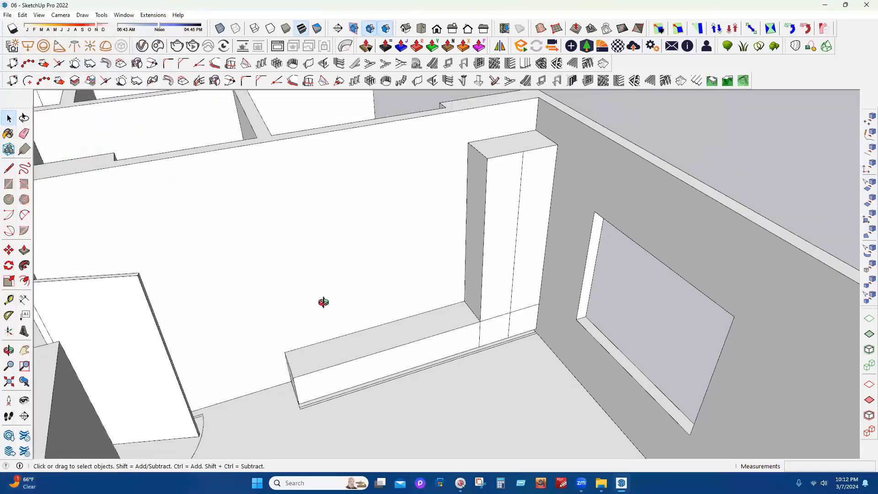
pyautogui.scroll(-5, 618, 411)
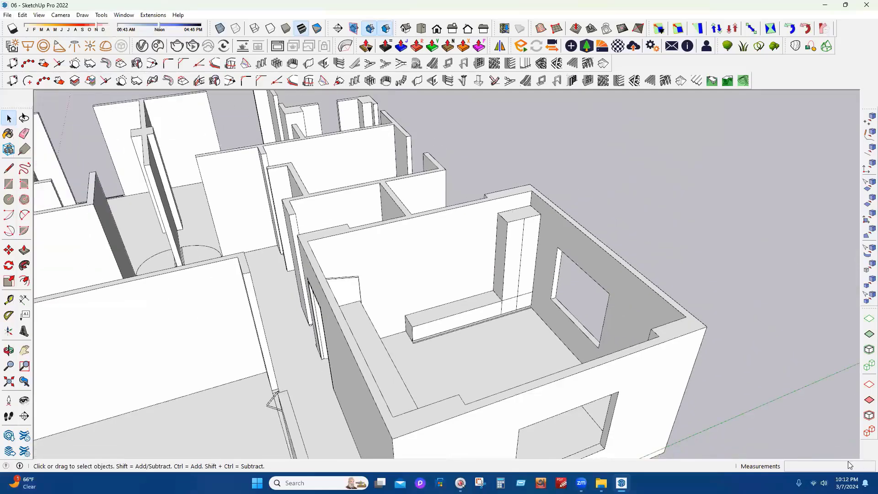
pyautogui.moveTo(185, 160); pyautogui.dragTo(629, 422)
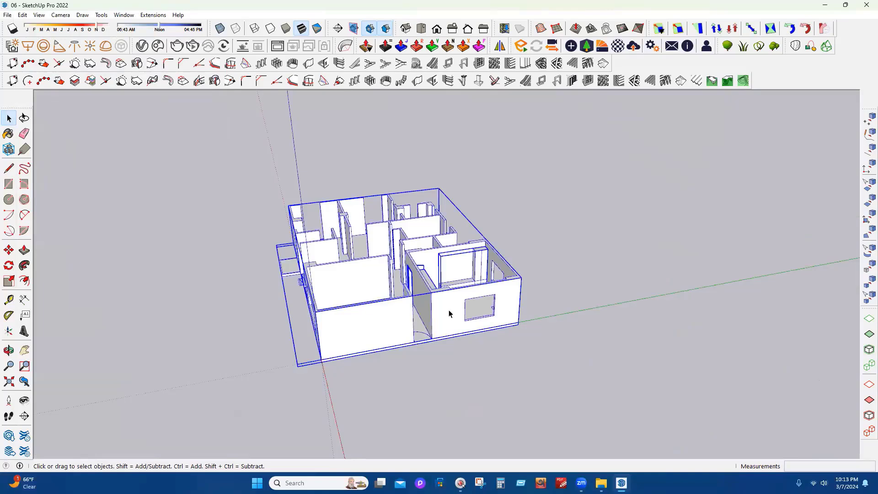
pyautogui.hotkey('ctrl', 'c')
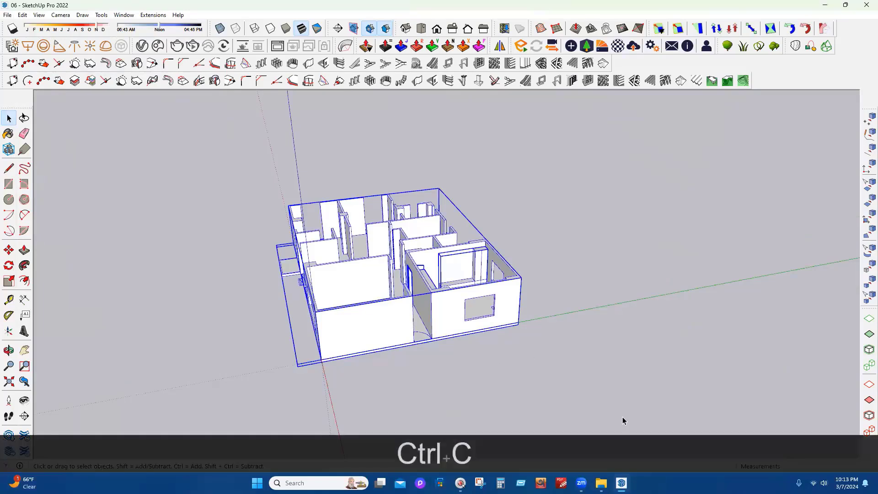
# Minimize the 06 model, close the folder window and start a new blank SketchUp model from the desktop
pyautogui.moveTo(621, 483)
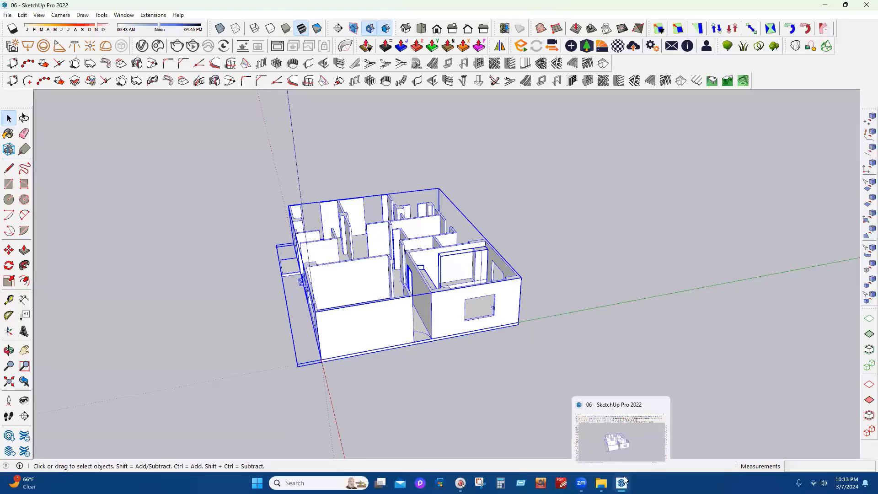
pyautogui.click(823, 5)
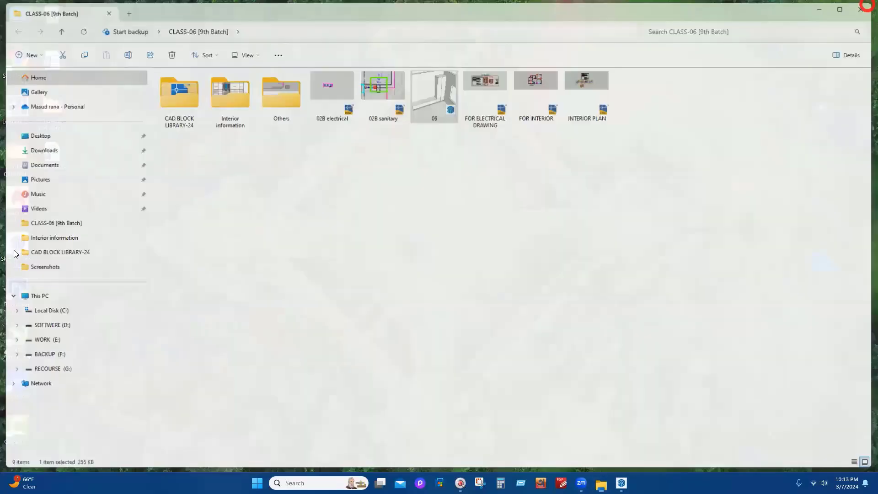
pyautogui.click(863, 9)
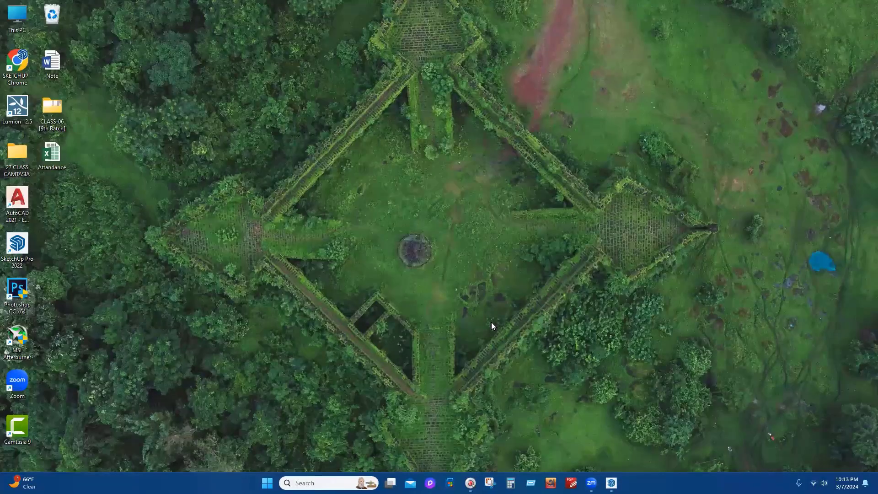
pyautogui.press('Up')
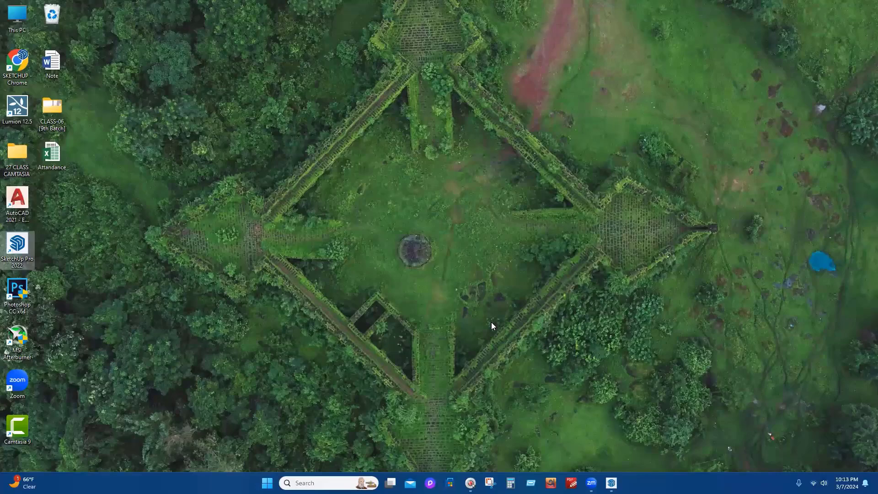
pyautogui.press('Return')
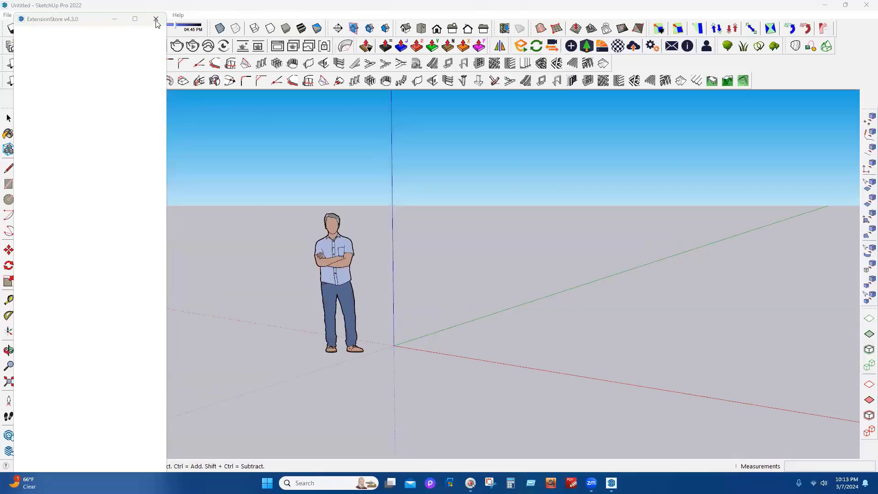
pyautogui.moveTo(485, 336)
pyautogui.mouseDown(button='middle')
pyautogui.moveTo(485, 348)
pyautogui.moveTo(486, 321)
pyautogui.mouseUp(button='middle')
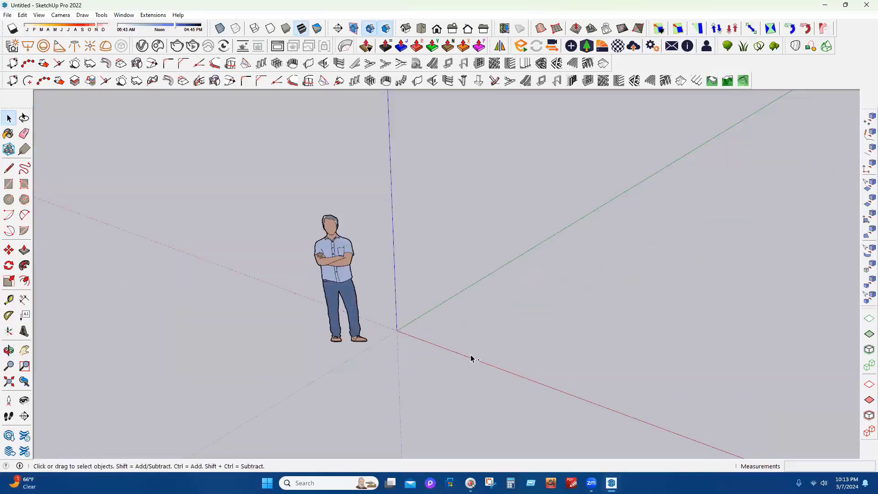
# Paste the copied house, move its front corner to the origin and ignore the extension update notice
pyautogui.hotkey('ctrl', 'v')
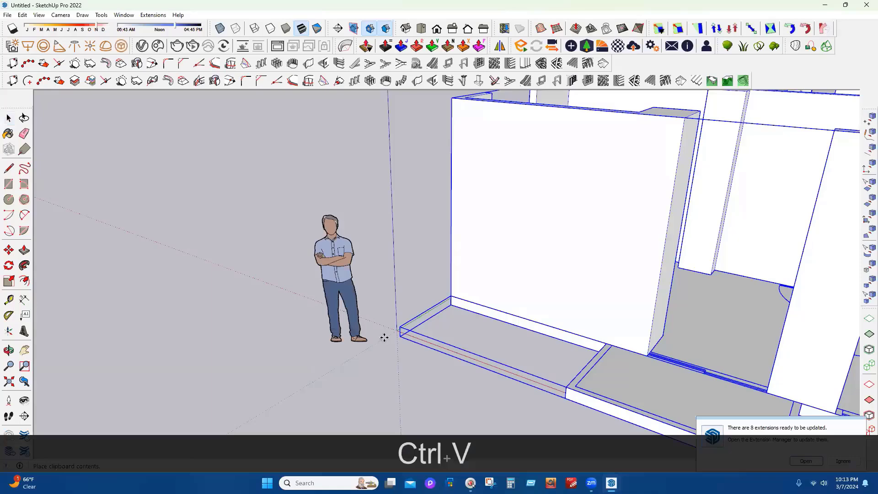
pyautogui.click(442, 306)
pyautogui.click(435, 306)
pyautogui.click(396, 330)
pyautogui.scroll(-3, 354, 292)
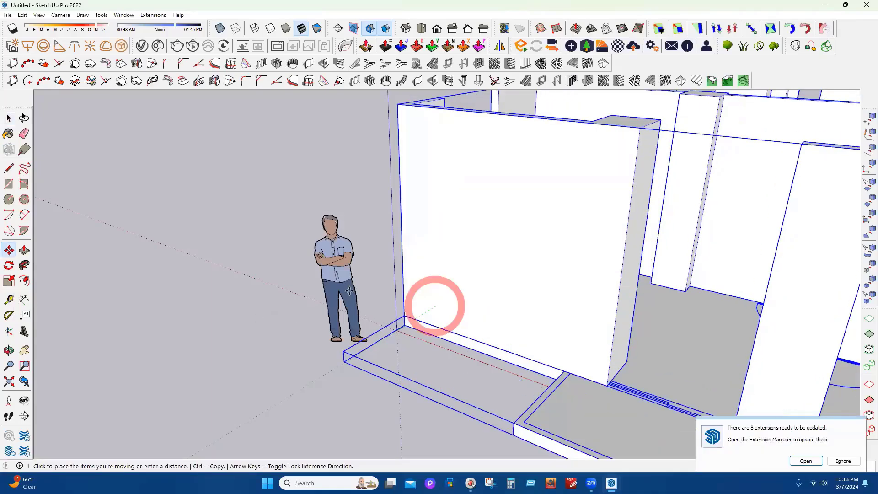
pyautogui.click(838, 463)
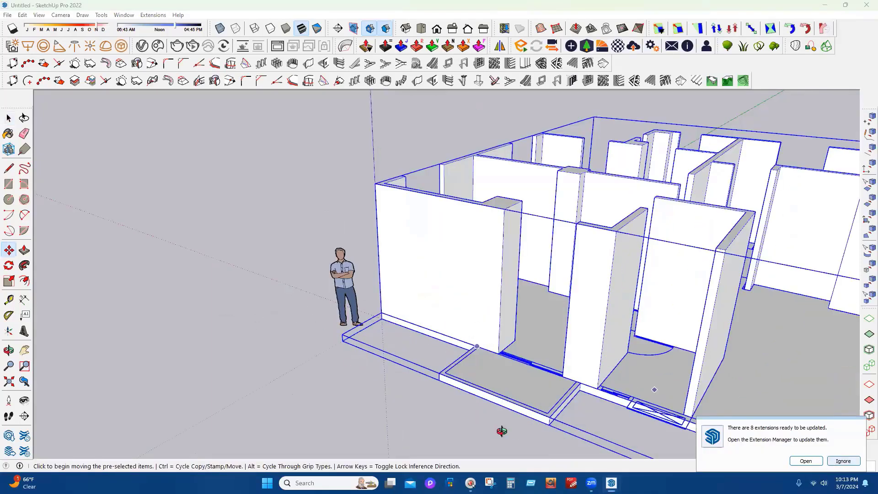
# Turn off the Profiles edge style for the pasted house and leave the Move tool
pyautogui.moveTo(452, 377); pyautogui.dragTo(268, 234, button='middle')
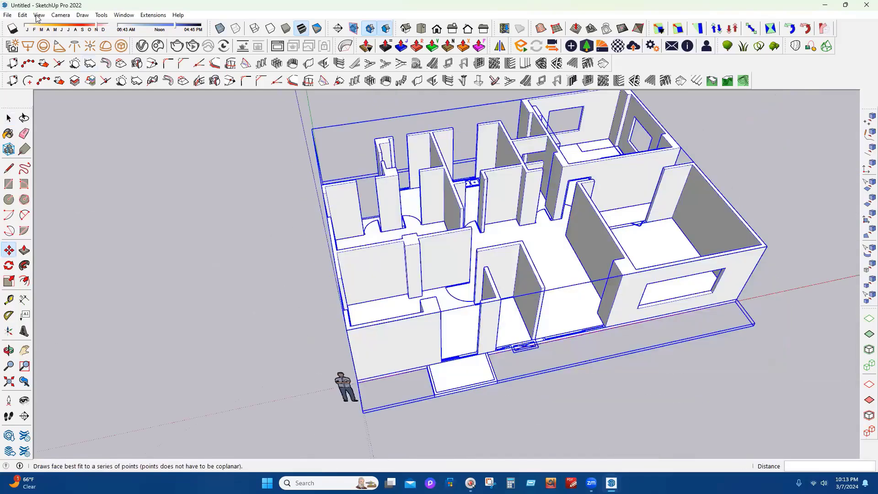
pyautogui.click(39, 15)
pyautogui.moveTo(79, 148)
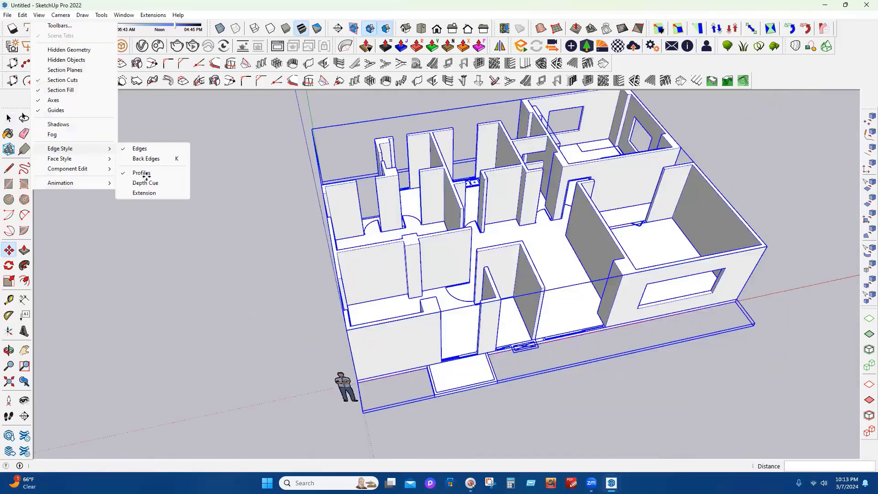
pyautogui.click(143, 173)
pyautogui.scroll(-3, 450, 273)
pyautogui.moveTo(713, 265); pyautogui.dragTo(244, 201, button='middle')
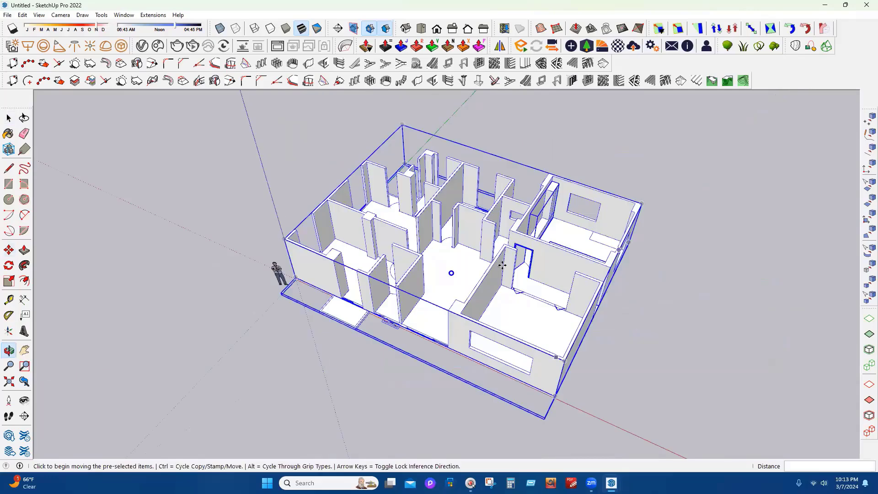
pyautogui.click(8, 118)
pyautogui.press('Escape')
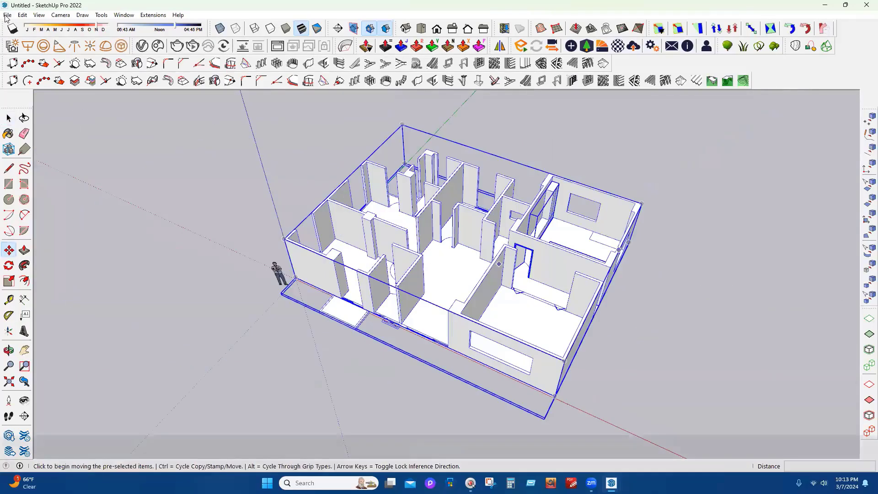
# Save the new model as 07 in the CLASS-06 [9th Batch] folder on the desktop
pyautogui.click(7, 15)
pyautogui.click(39, 71)
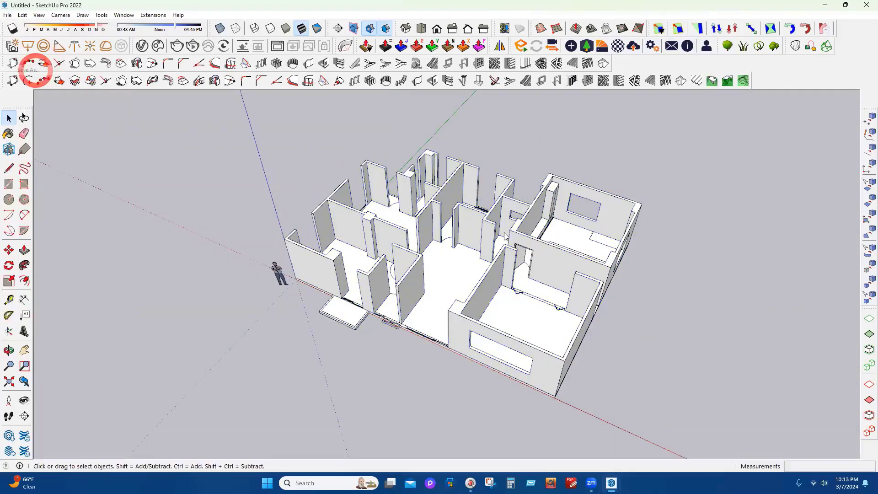
pyautogui.click(325, 198)
pyautogui.doubleClick(406, 165)
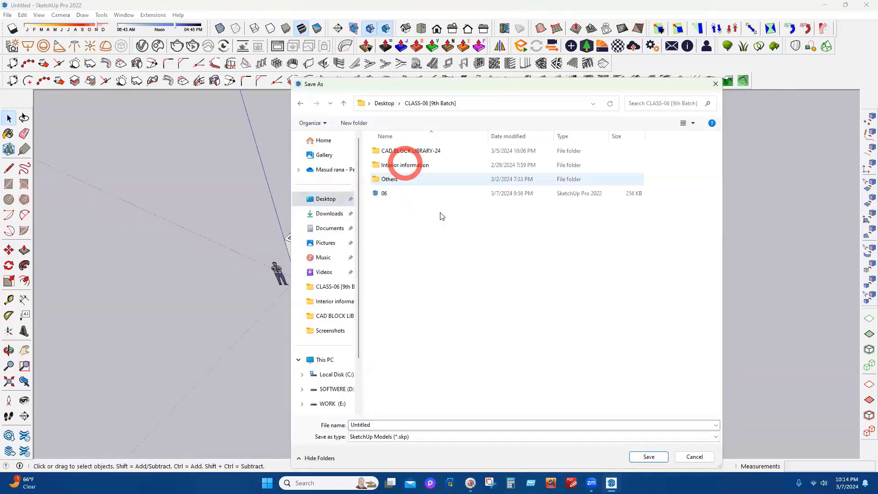
pyautogui.doubleClick(392, 422)
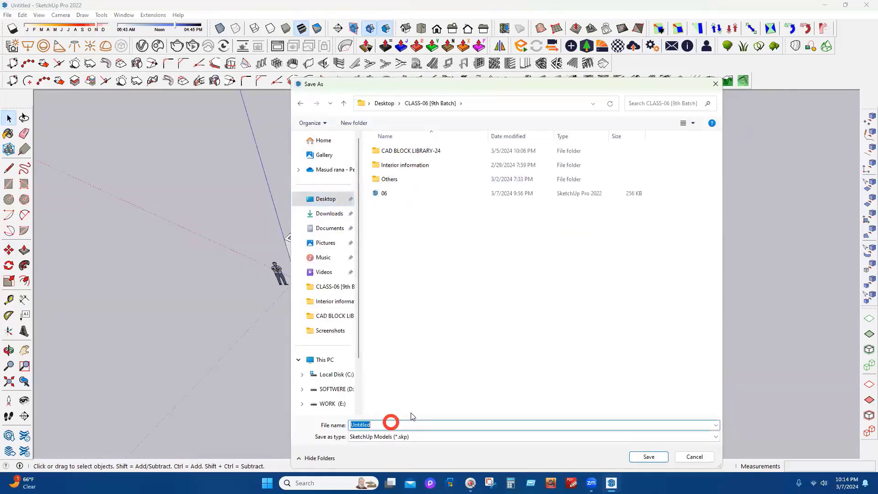
pyautogui.write('07')
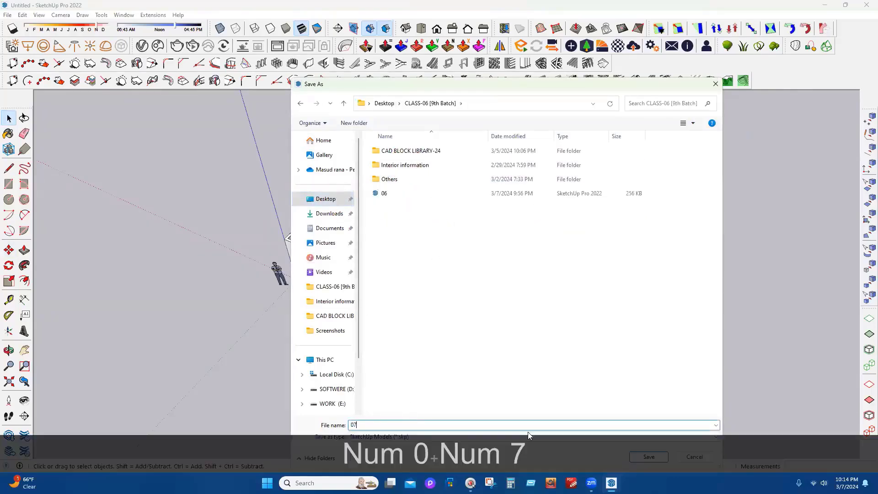
pyautogui.click(664, 456)
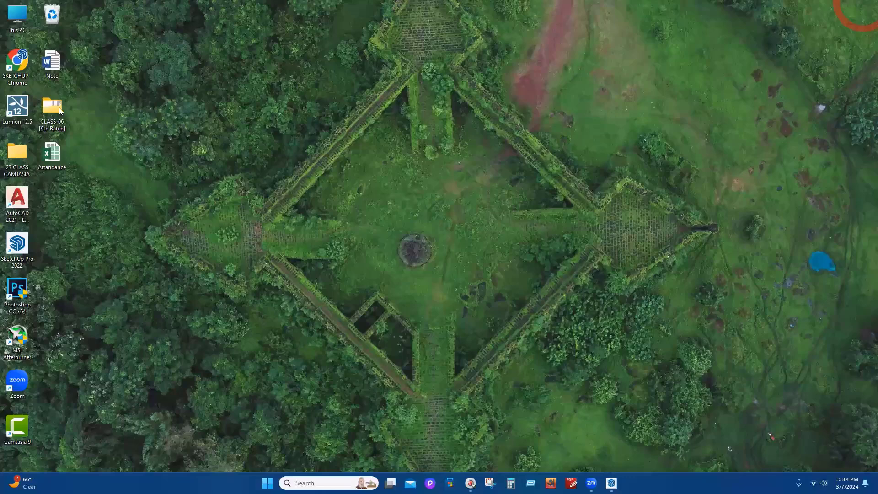
# Open the saved 07 model from the CLASS-06 [9th Batch] folder and close the old 06 model
pyautogui.doubleClick(59, 107)
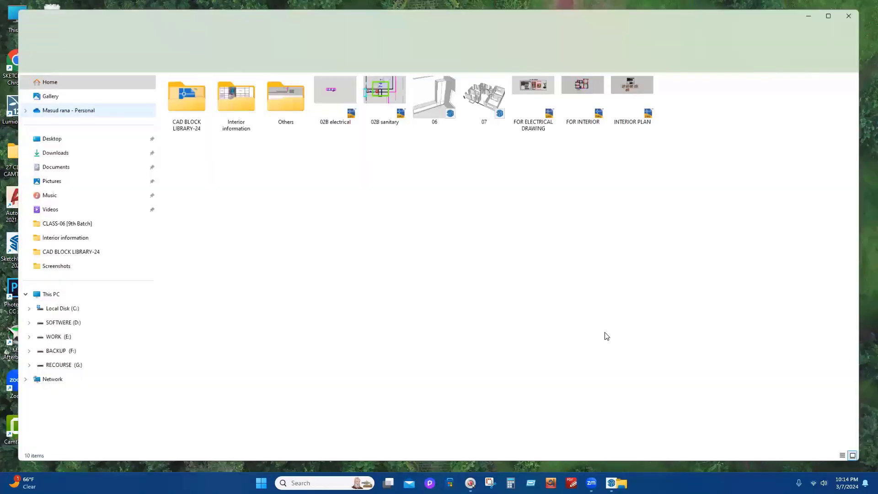
pyautogui.doubleClick(488, 104)
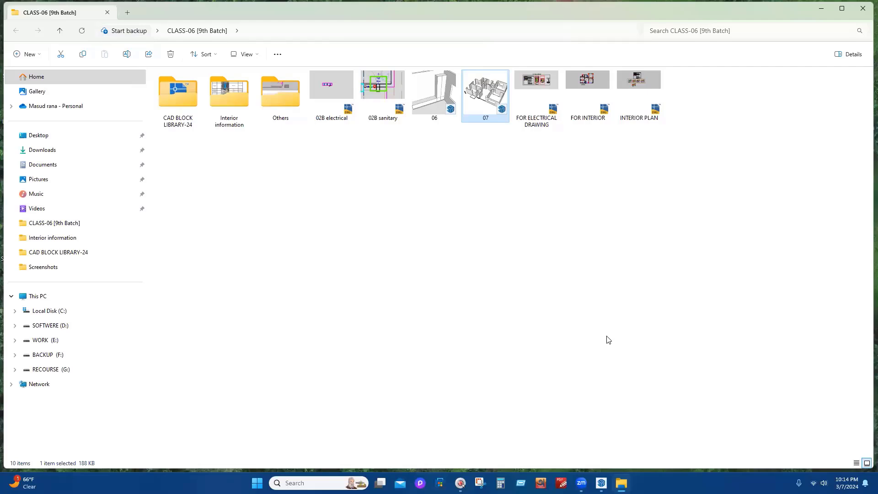
pyautogui.click(601, 483)
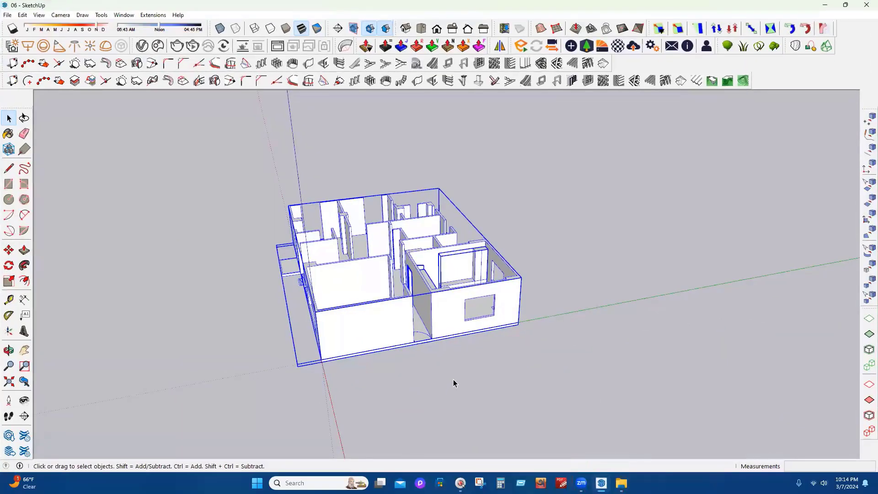
pyautogui.click(692, 193)
pyautogui.moveTo(435, 316); pyautogui.dragTo(380, 238, button='middle')
pyautogui.scroll(3, 374, 231)
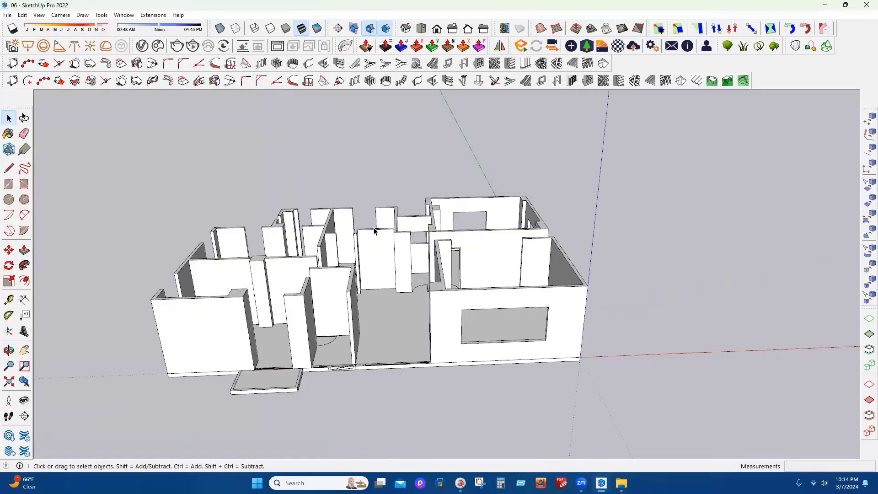
pyautogui.moveTo(572, 243); pyautogui.dragTo(284, 178, button='middle')
pyautogui.scroll(-3, 751, 214)
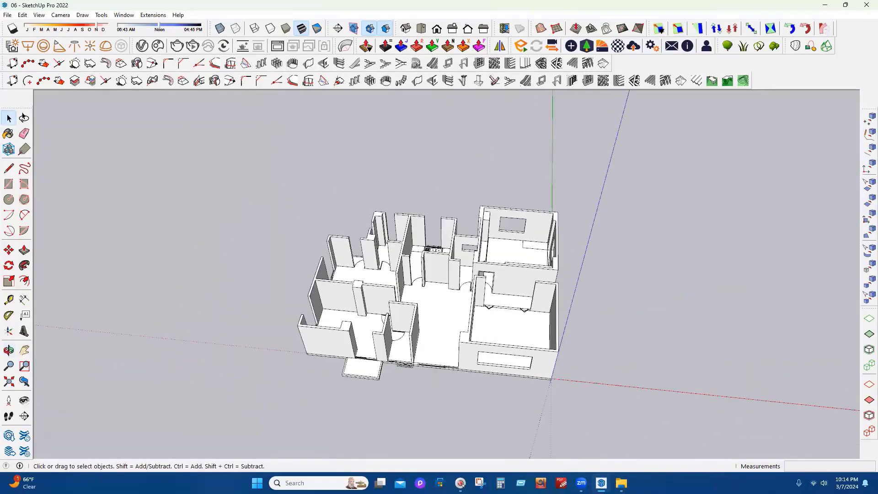
pyautogui.click(601, 483)
pyautogui.click(602, 483)
pyautogui.click(866, 5)
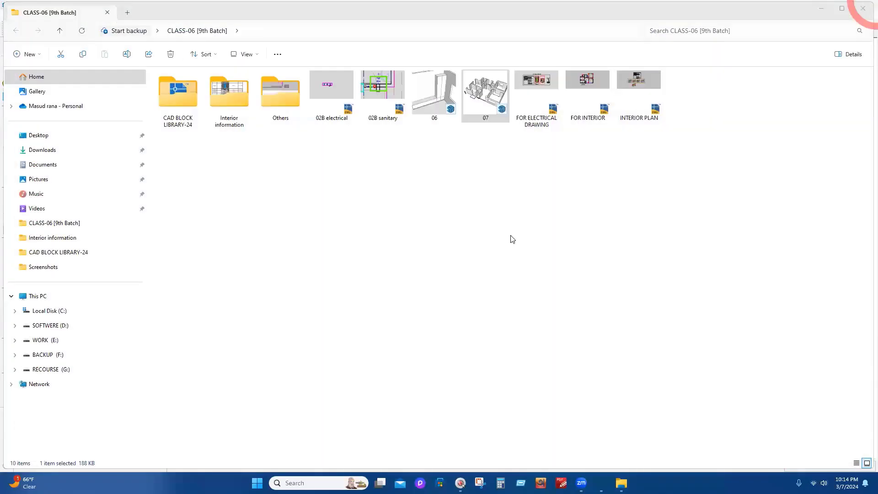
# Dismiss the ExtensionStore window over the 07 model and ignore the extension update notice
pyautogui.rightClick(505, 260)
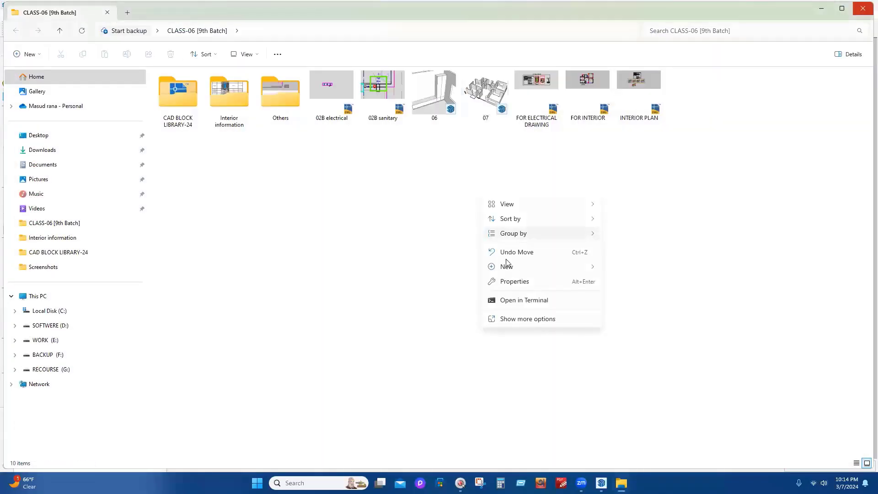
pyautogui.click(461, 208)
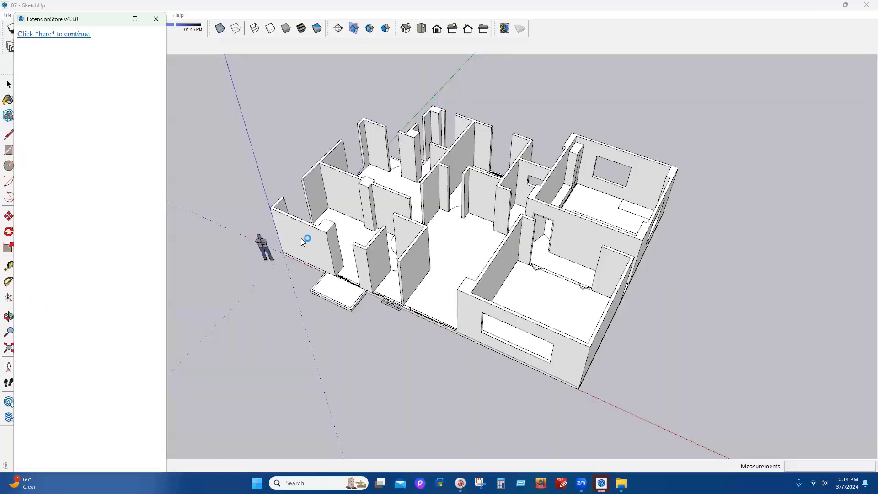
pyautogui.click(159, 23)
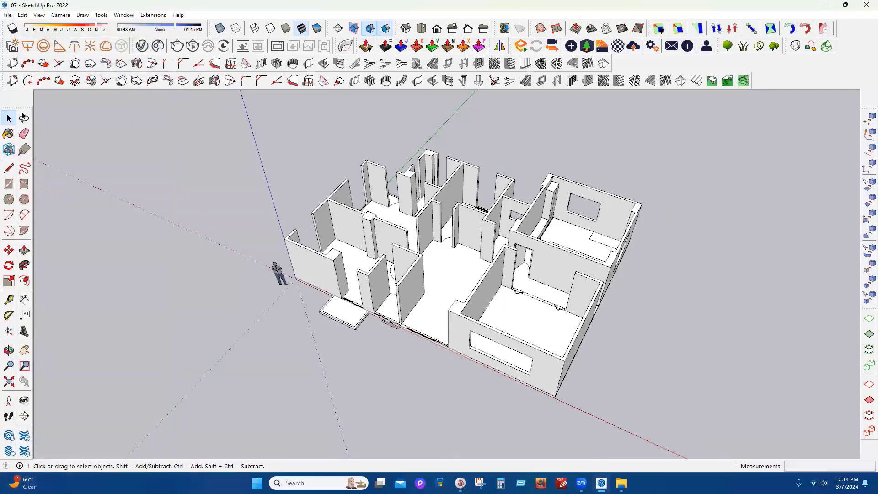
pyautogui.click(480, 483)
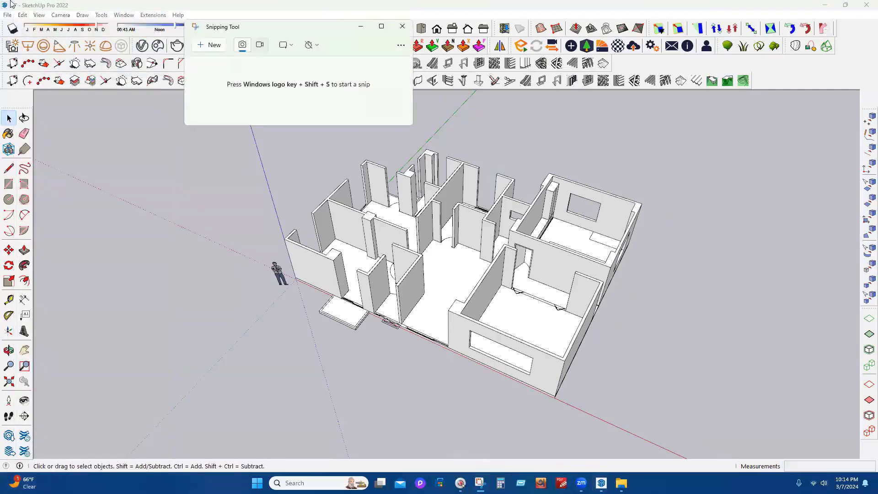
pyautogui.press('Escape')
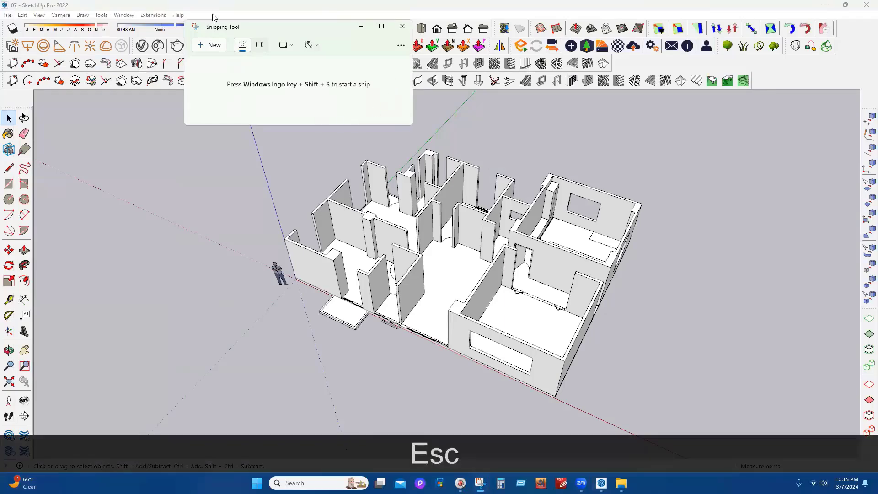
pyautogui.click(210, 41)
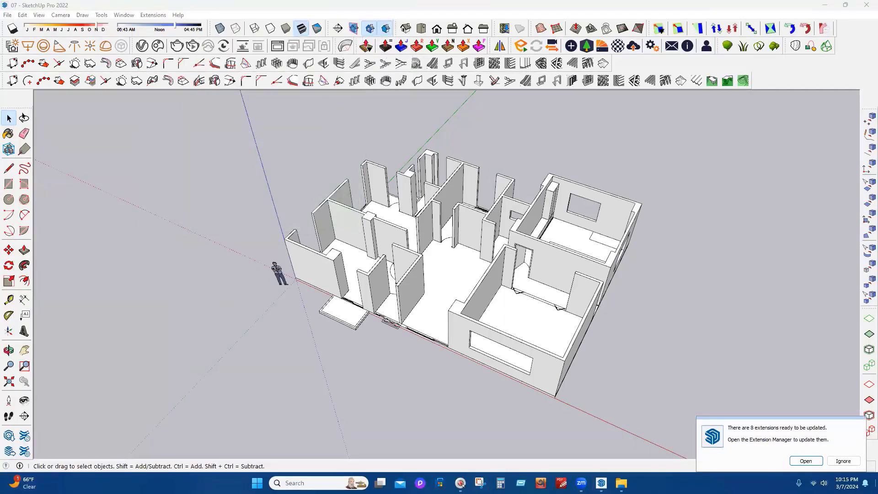
pyautogui.click(848, 462)
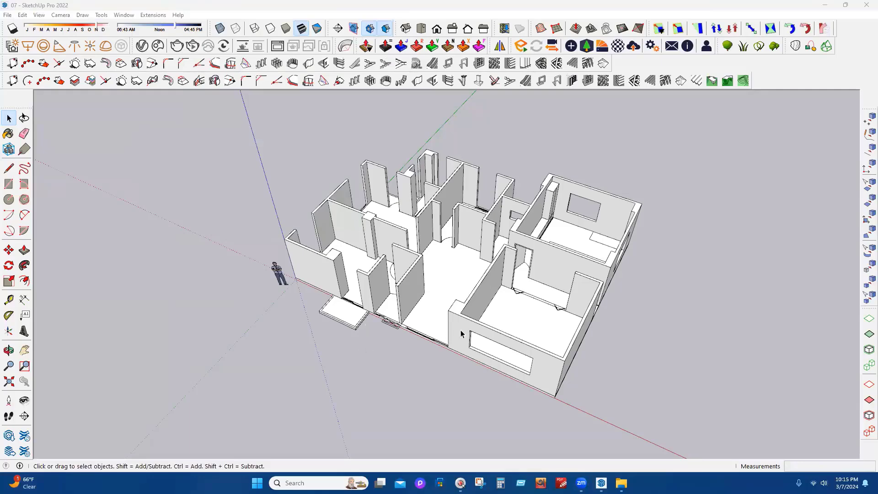
# Open the L-shaped bedroom cabinet group for editing and hide the rest of the model
pyautogui.moveTo(461, 334); pyautogui.dragTo(314, 229, button='middle')
pyautogui.scroll(5, 566, 275)
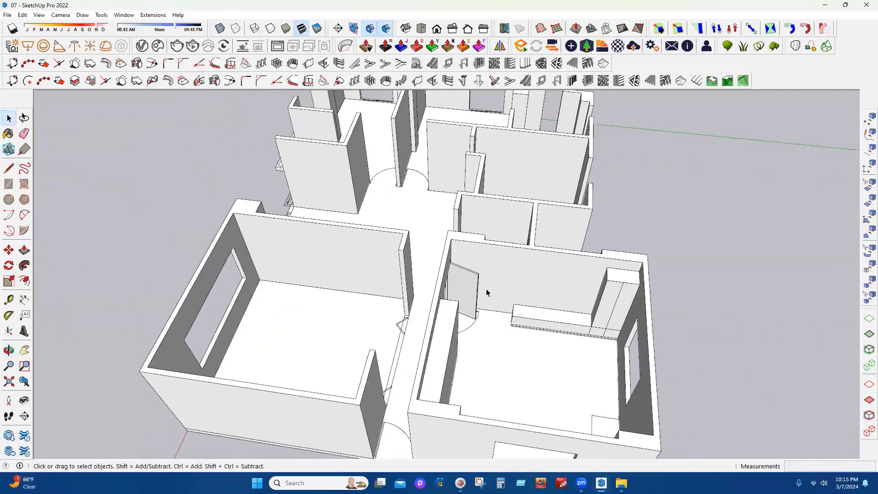
pyautogui.scroll(1, 486, 291)
pyautogui.scroll(-4, 500, 254)
pyautogui.moveTo(676, 274); pyautogui.dragTo(448, 294, button='middle')
pyautogui.scroll(2, 509, 233)
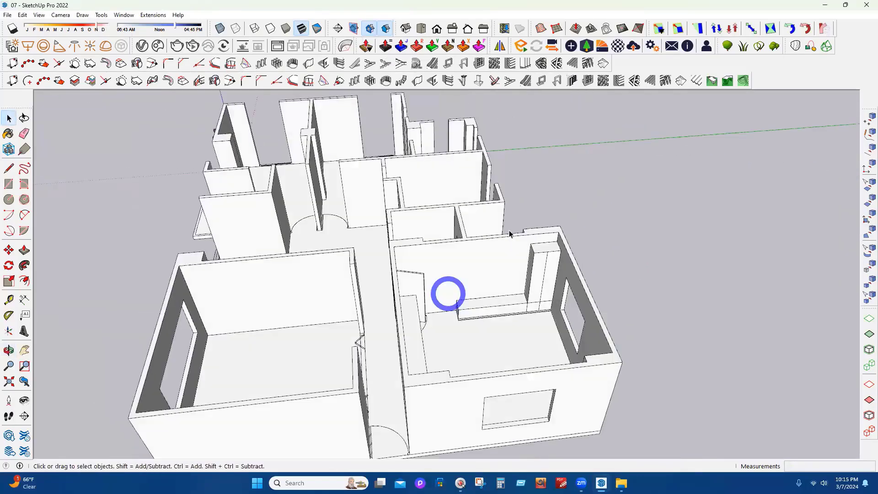
pyautogui.scroll(7, 574, 253)
pyautogui.moveTo(629, 331); pyautogui.dragTo(682, 274, button='middle')
pyautogui.scroll(-3, 540, 324)
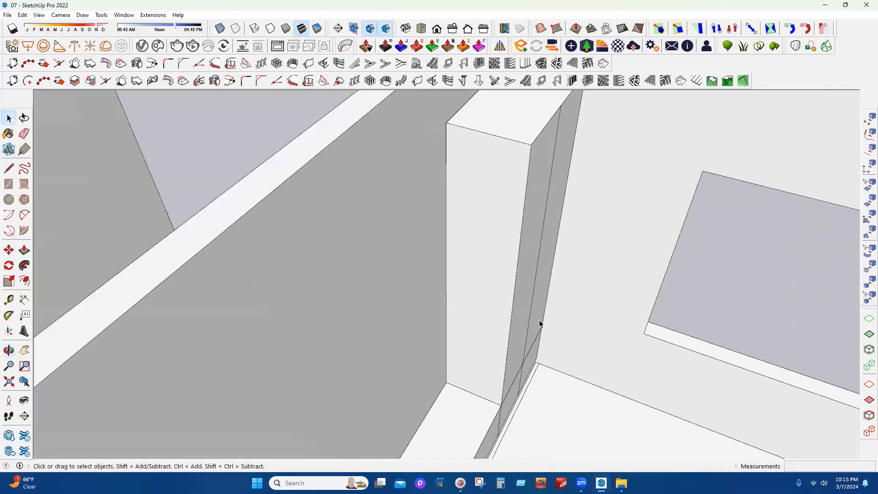
pyautogui.scroll(-6, 540, 323)
pyautogui.moveTo(584, 373); pyautogui.dragTo(268, 358, button='middle')
pyautogui.scroll(3, 366, 370)
pyautogui.doubleClick(366, 369)
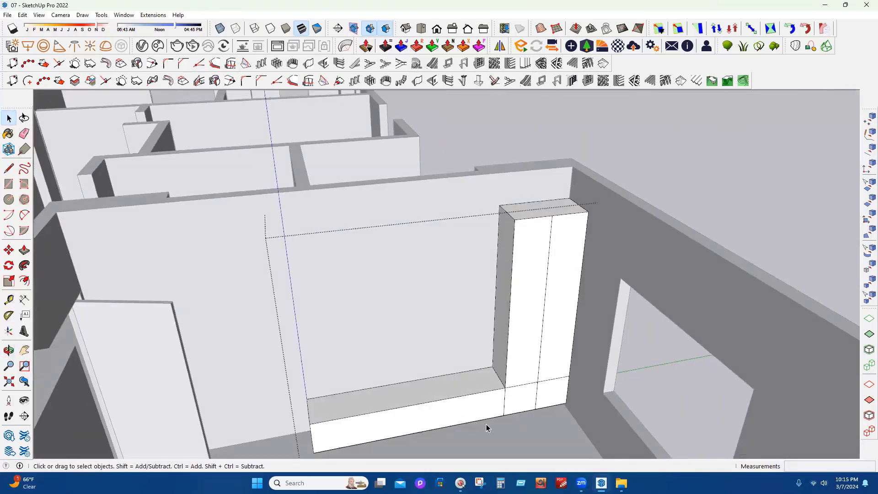
pyautogui.scroll(2, 586, 385)
pyautogui.press('n')
pyautogui.scroll(-1, 261, 367)
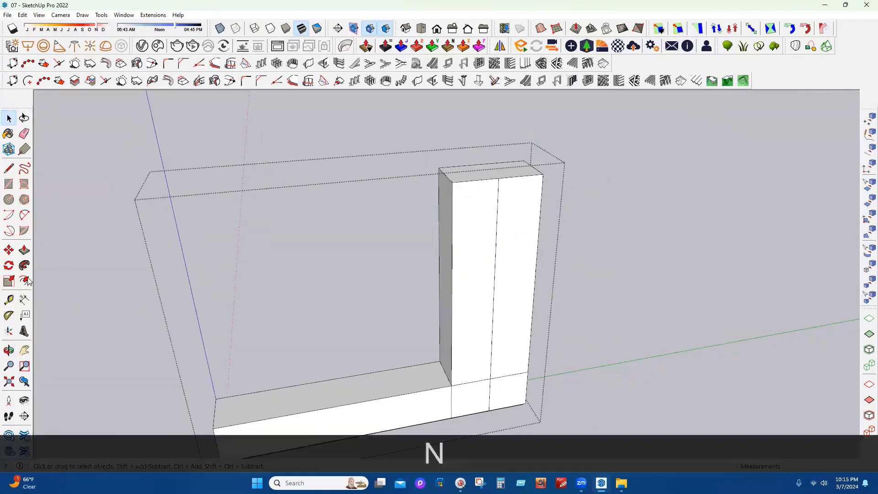
# Offset the left upper front face of the cabinet's tall unit inward by 1 inch
pyautogui.click(25, 280)
pyautogui.scroll(2, 454, 308)
pyautogui.scroll(-1, 445, 329)
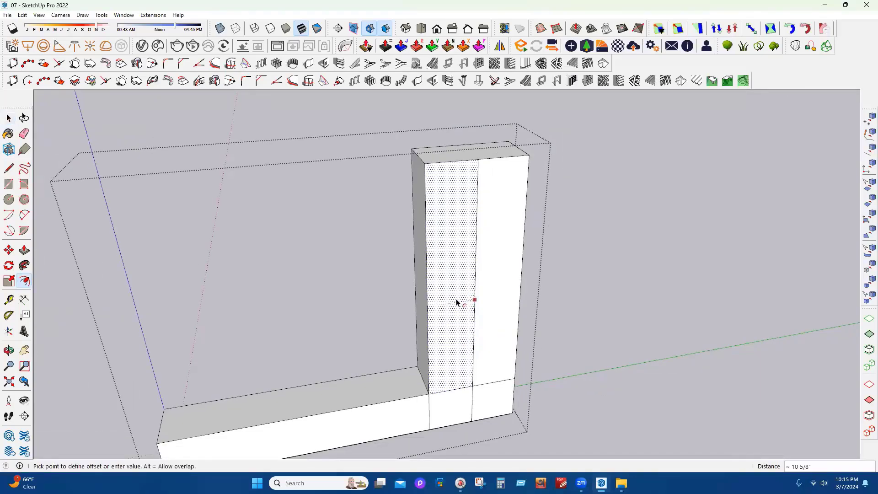
pyautogui.write('1')
pyautogui.press('Return')
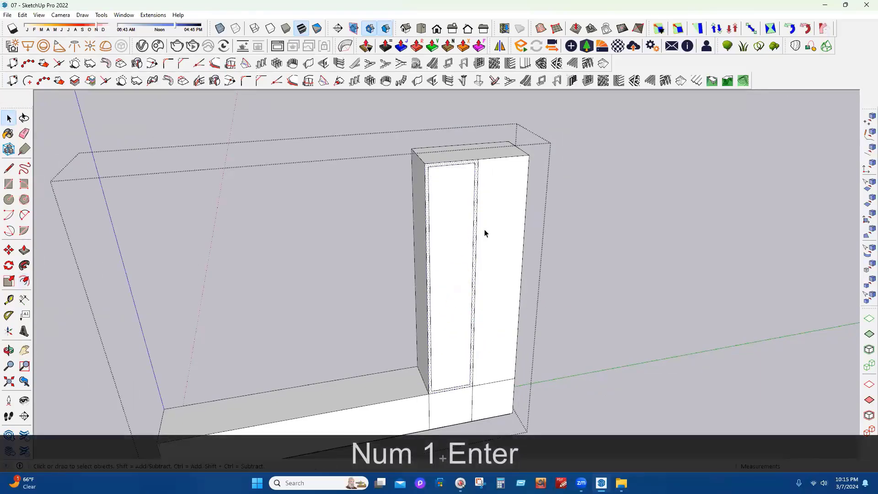
# Offset the right upper front face of the cabinet's tall unit inward by 1 inch
pyautogui.click(484, 233)
pyautogui.click(9, 280)
pyautogui.click(25, 280)
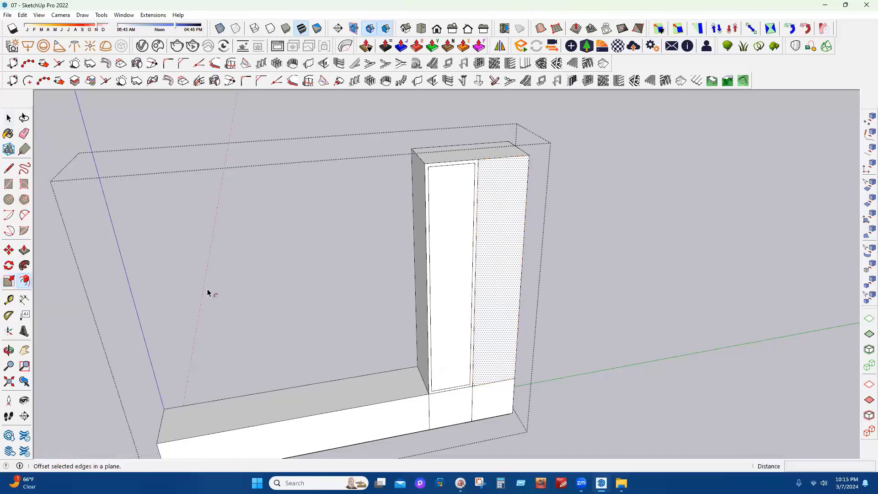
pyautogui.click(514, 263)
pyautogui.write('1')
pyautogui.press('Return')
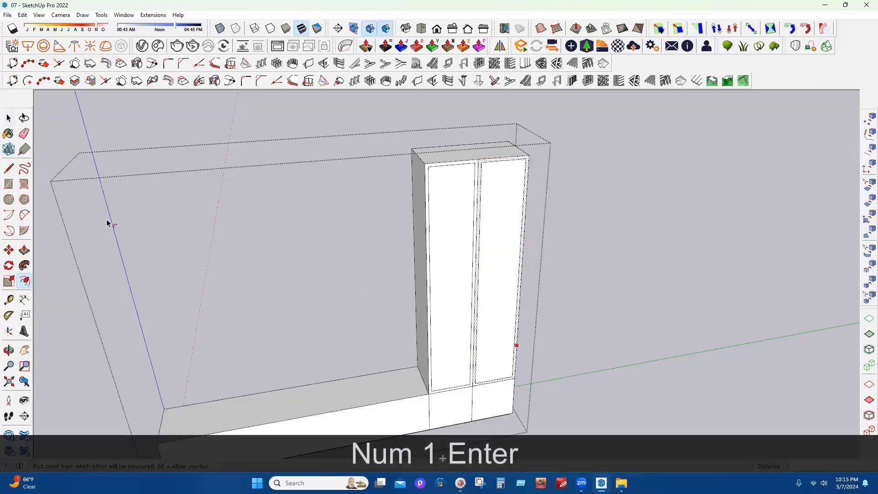
# Push the inset left front face of the tall unit back into the cabinet to hollow out its compartment
pyautogui.click(24, 249)
pyautogui.scroll(3, 480, 334)
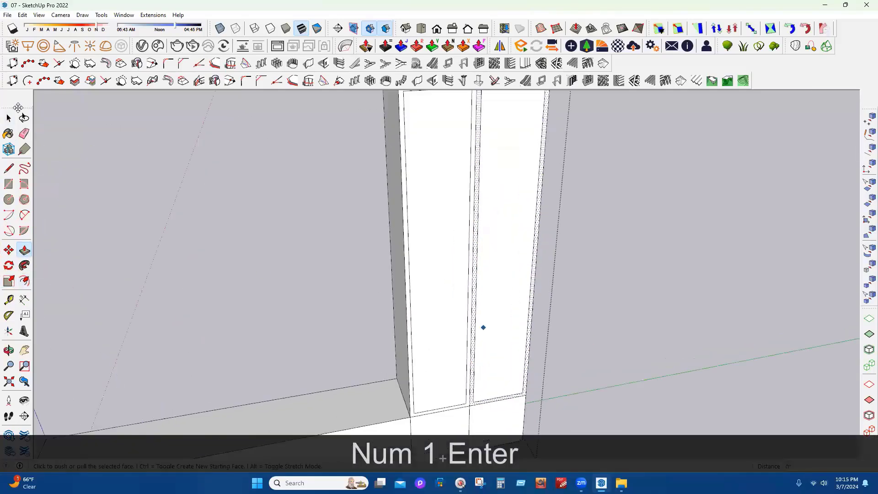
pyautogui.moveTo(484, 328); pyautogui.dragTo(416, 235, button='middle')
pyautogui.click(415, 228)
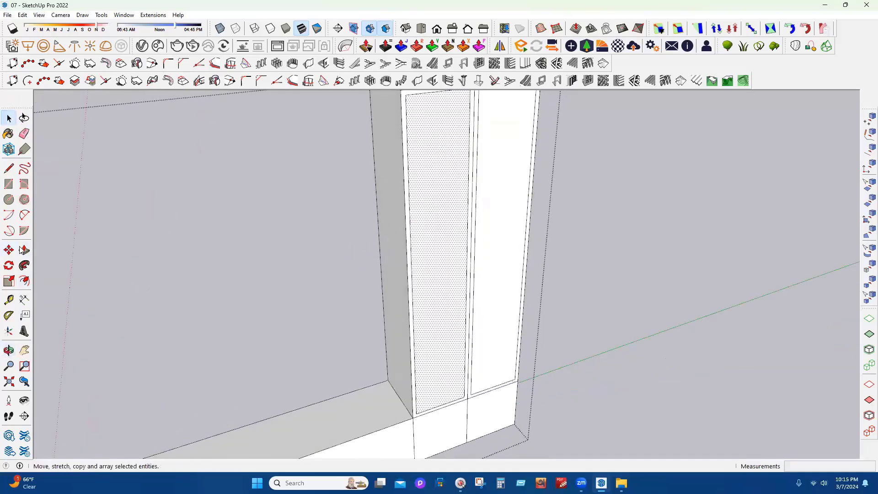
pyautogui.click(25, 250)
pyautogui.scroll(1, 375, 324)
pyautogui.click(457, 334)
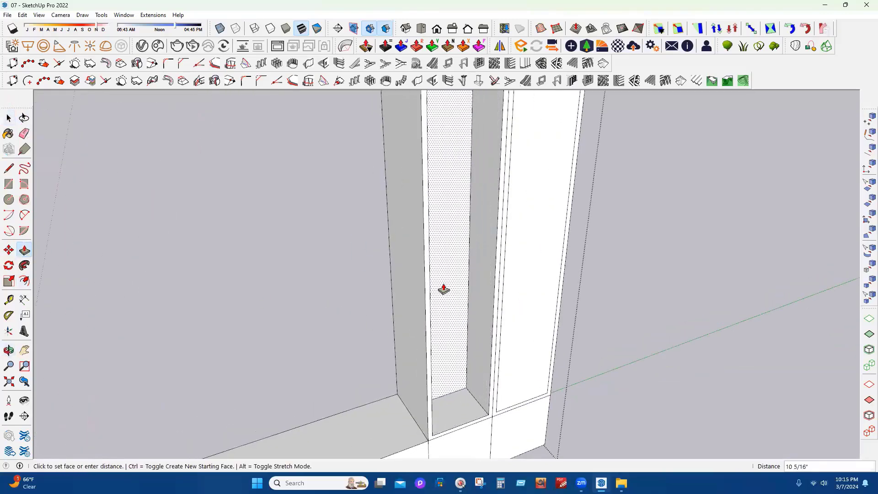
pyautogui.click(442, 287)
# Push the inset right front face of the tall unit back to the same depth as the left compartment
pyautogui.click(8, 118)
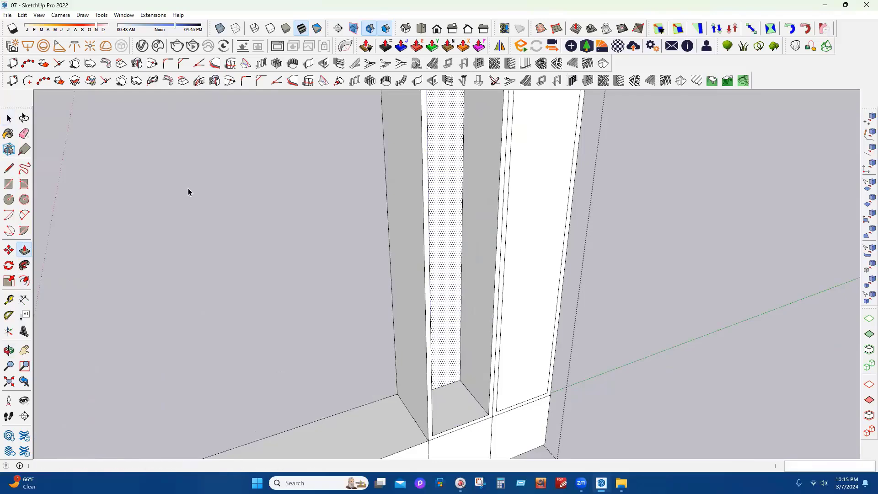
pyautogui.click(532, 273)
pyautogui.click(24, 251)
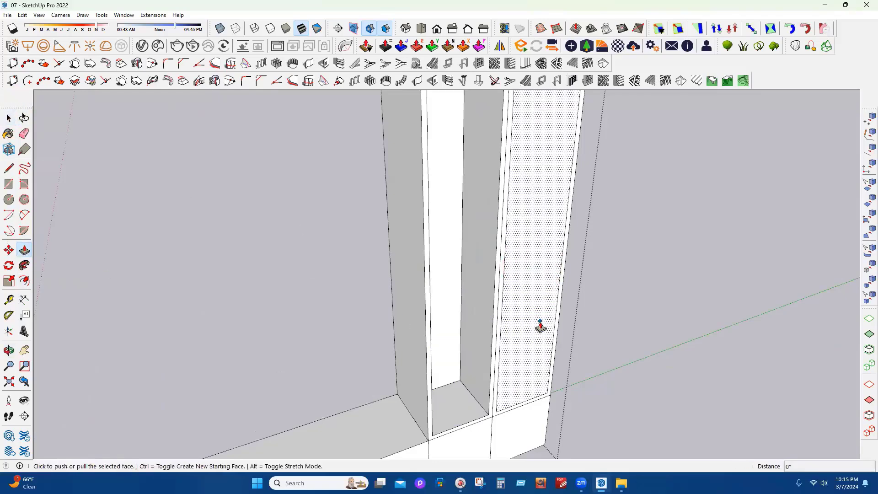
pyautogui.doubleClick(540, 327)
# Push/Pull the underside of the left compartment's top panel by 2 inches to thicken the panel
pyautogui.scroll(-1, 472, 344)
pyautogui.scroll(-5, 471, 344)
pyautogui.moveTo(474, 365); pyautogui.dragTo(476, 386, button='middle')
pyautogui.scroll(1, 476, 386)
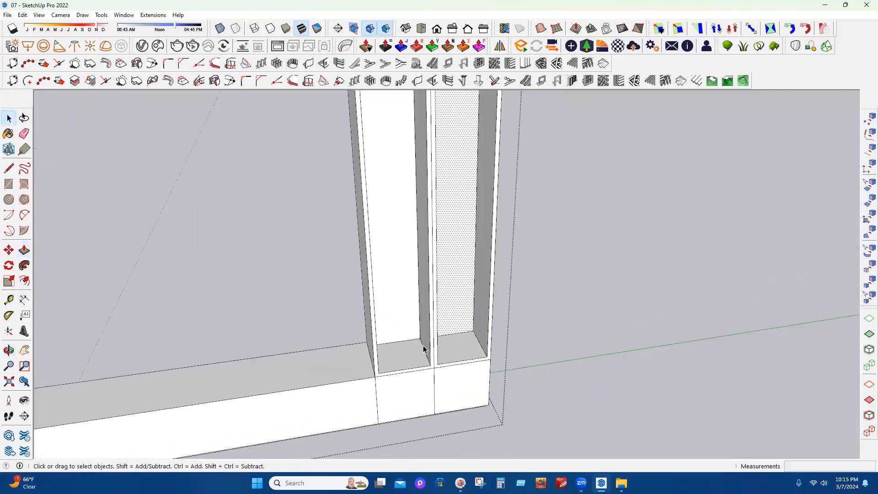
pyautogui.scroll(-1, 423, 325)
pyautogui.moveTo(423, 106); pyautogui.dragTo(401, 133, button='middle')
pyautogui.scroll(3, 419, 147)
pyautogui.click(26, 248)
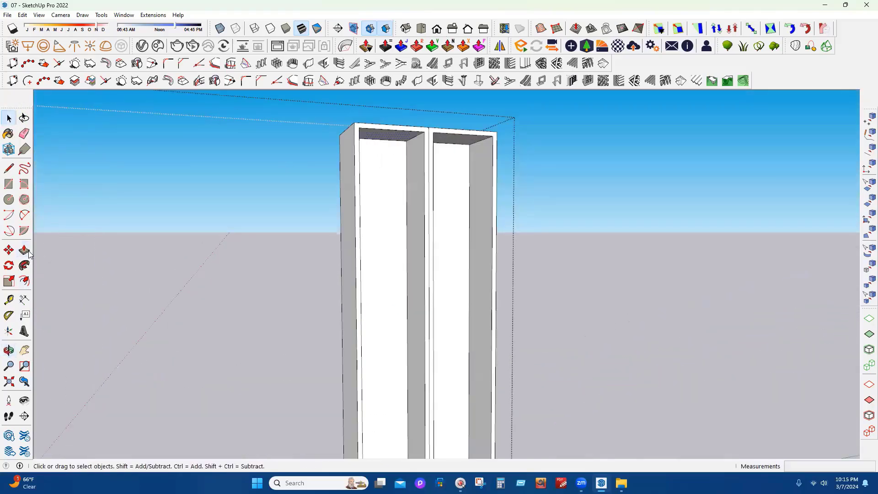
pyautogui.click(415, 147)
pyautogui.write('2')
pyautogui.press('Return')
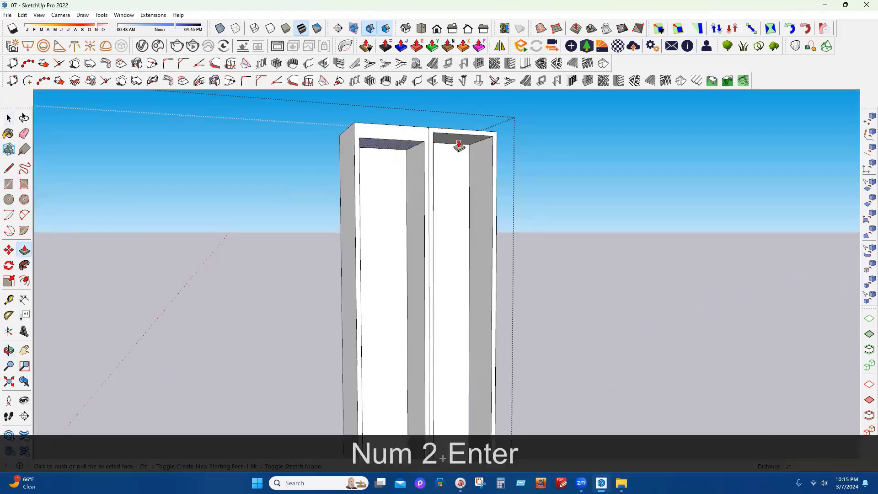
# Push/Pull the underside of the right compartment's top panel down to align with the left compartment's top panel
pyautogui.click(10, 119)
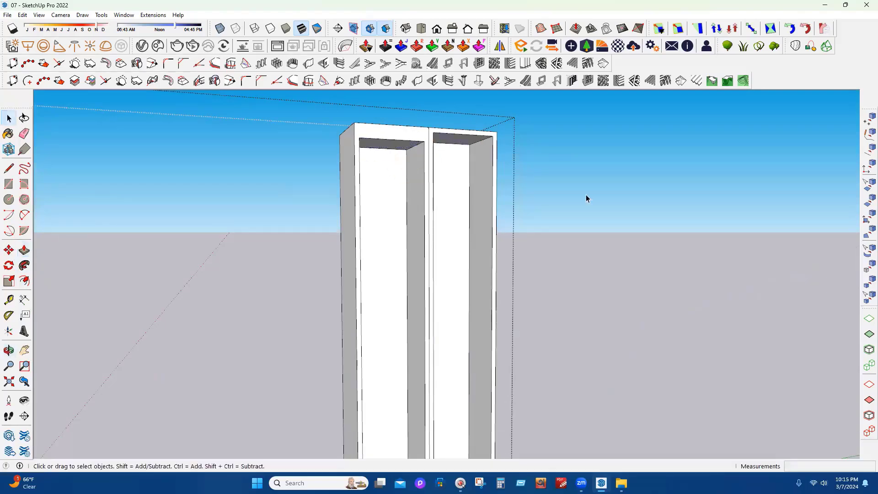
pyautogui.click(433, 154)
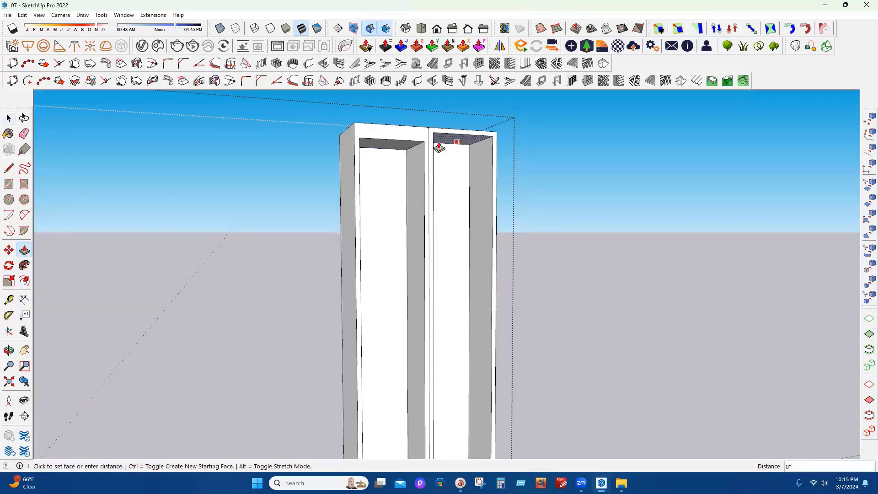
pyautogui.click(414, 142)
pyautogui.click(24, 133)
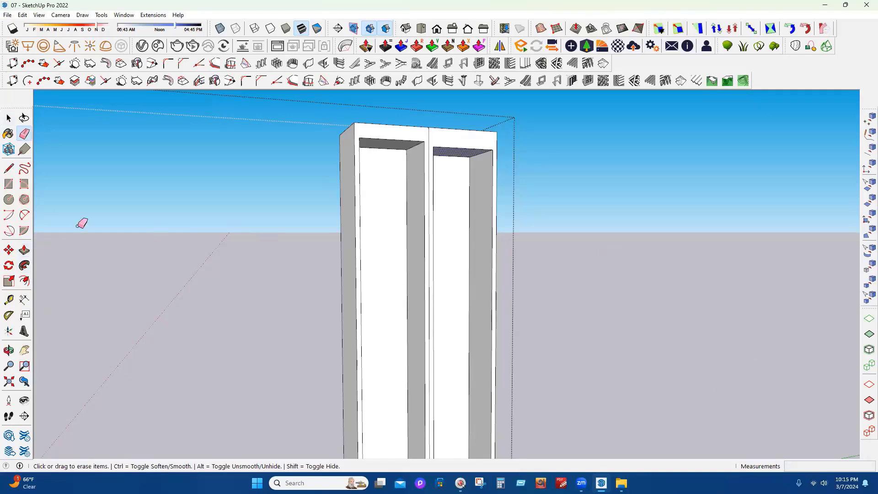
pyautogui.click(24, 249)
pyautogui.scroll(2, 451, 153)
pyautogui.click(449, 152)
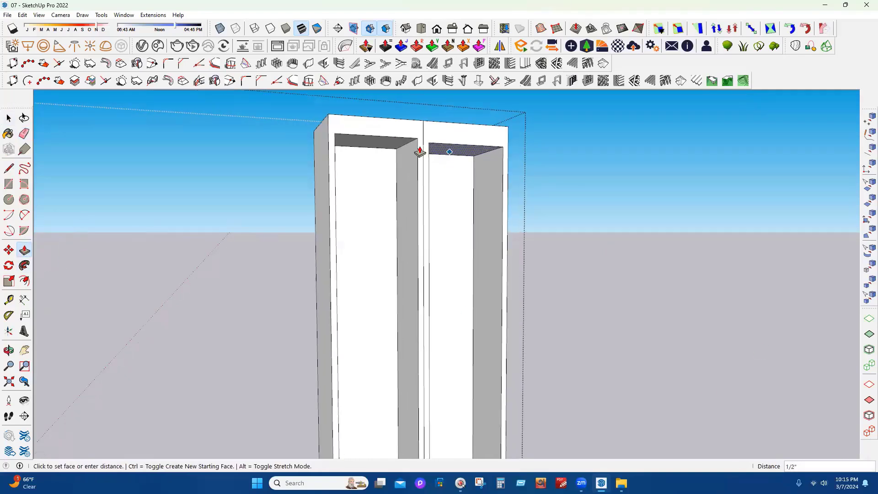
pyautogui.click(418, 139)
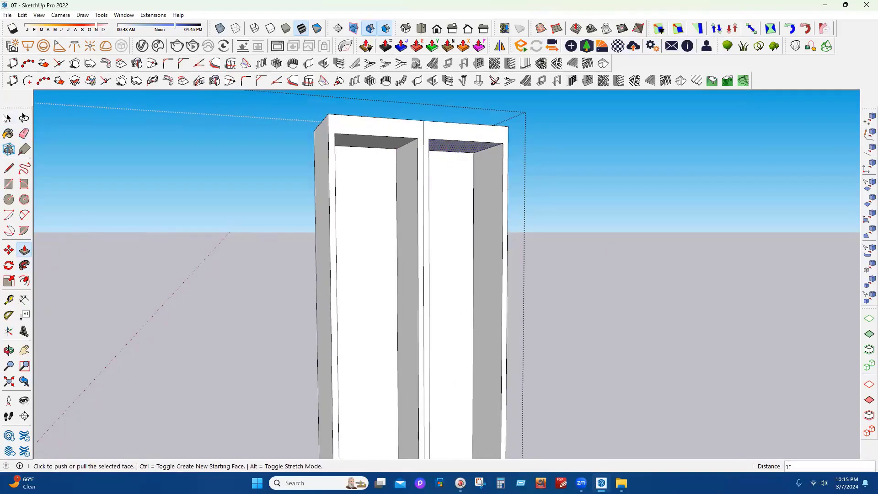
# Erase the seam edge between the two compartments on the front of the tall unit
pyautogui.click(7, 118)
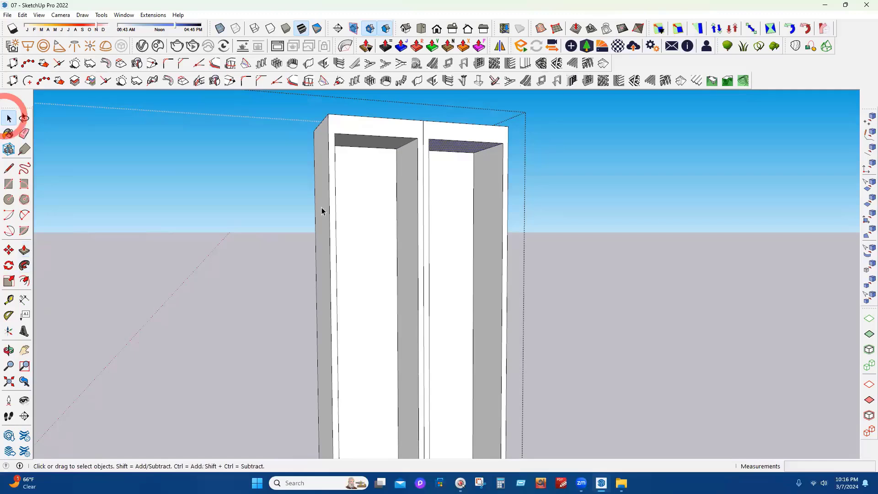
pyautogui.click(24, 133)
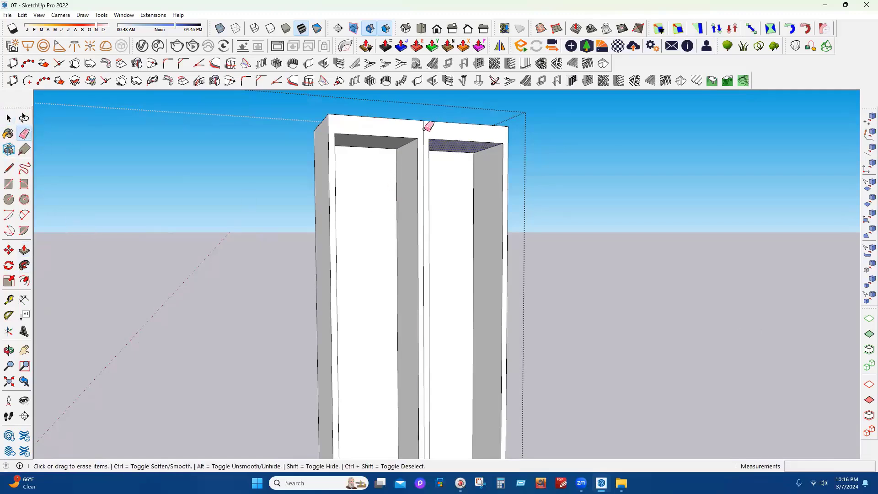
pyautogui.moveTo(421, 174); pyautogui.dragTo(436, 415, button='middle')
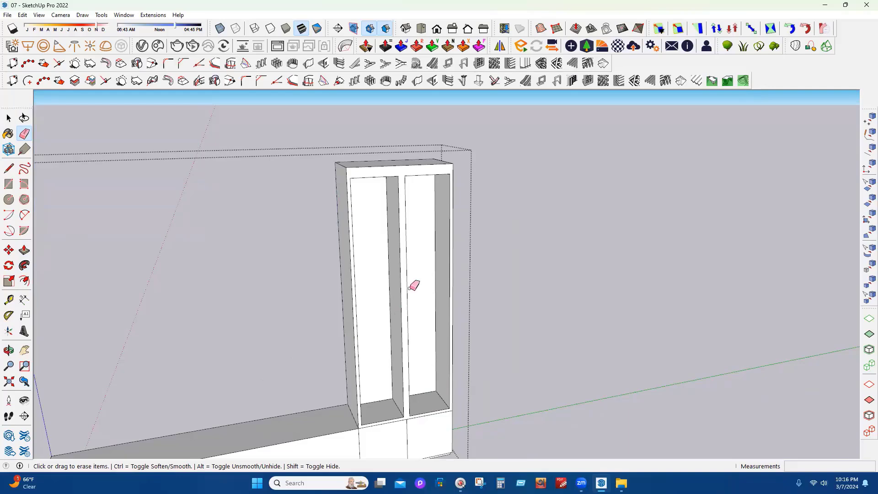
# Try to thin the tall unit's central divider by pushing its left side in 0.5 inch
pyautogui.press('p')
pyautogui.moveTo(402, 435)
pyautogui.mouseDown(button='middle')
pyautogui.moveTo(454, 402)
pyautogui.moveTo(470, 418)
pyautogui.mouseUp(button='middle')
pyautogui.click(392, 367)
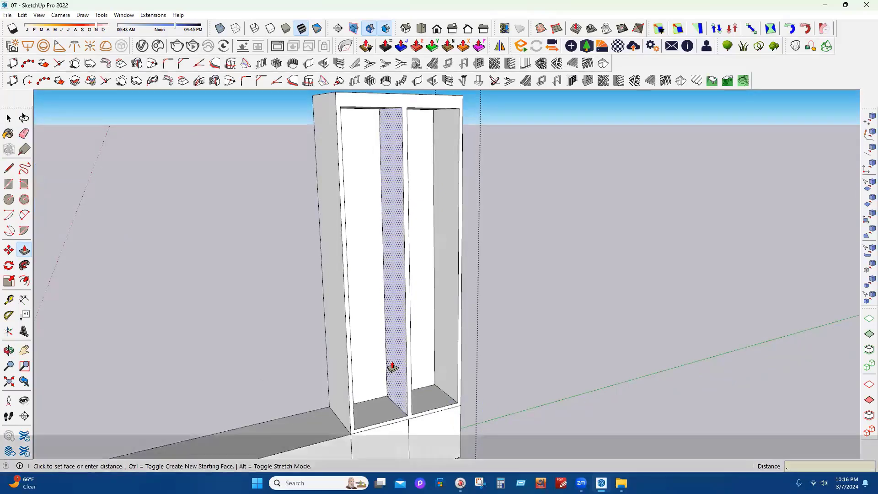
pyautogui.write('.5')
pyautogui.press('Return')
pyautogui.moveTo(384, 400); pyautogui.dragTo(442, 358, button='middle')
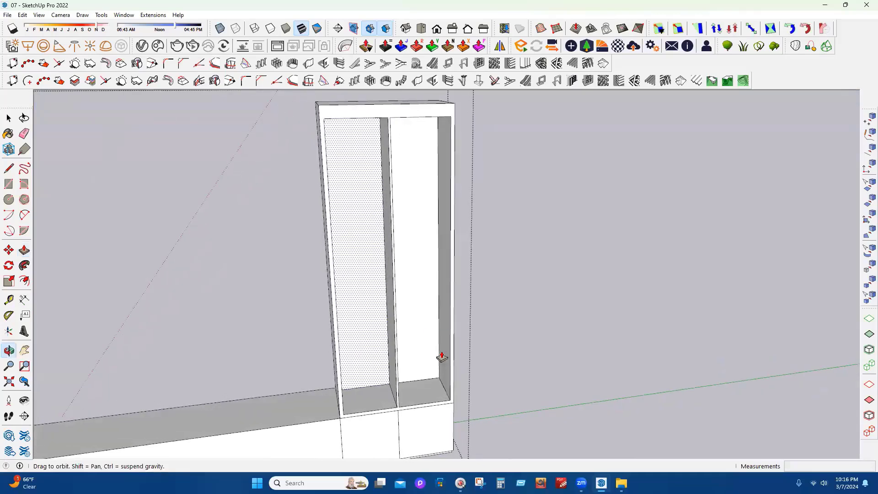
pyautogui.hotkey('ctrl', 'z')
pyautogui.hotkey('ctrl', 'z')
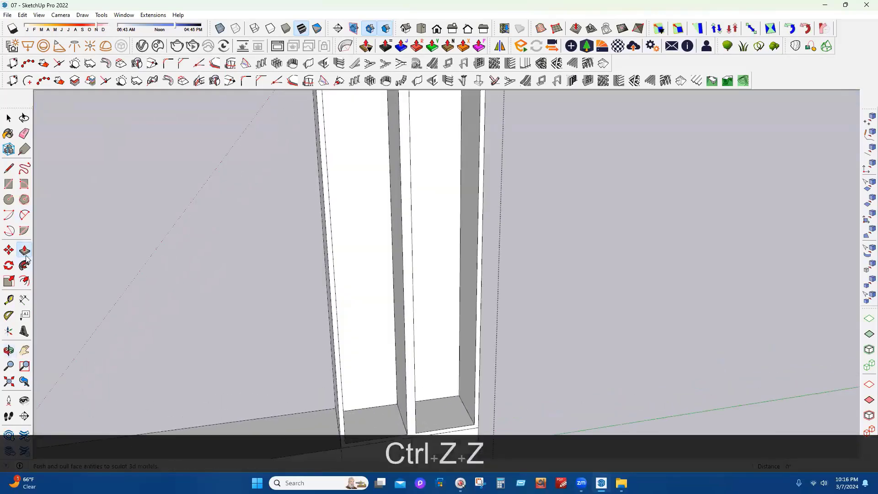
pyautogui.click(9, 300)
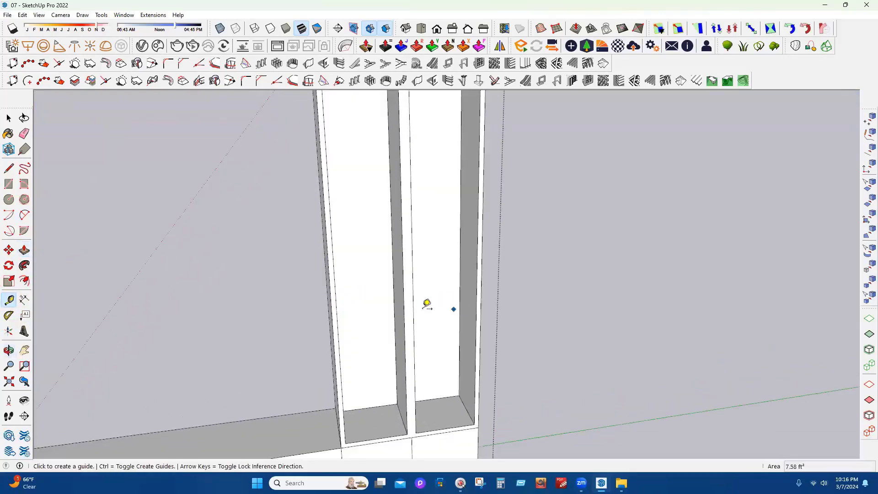
pyautogui.press('Escape')
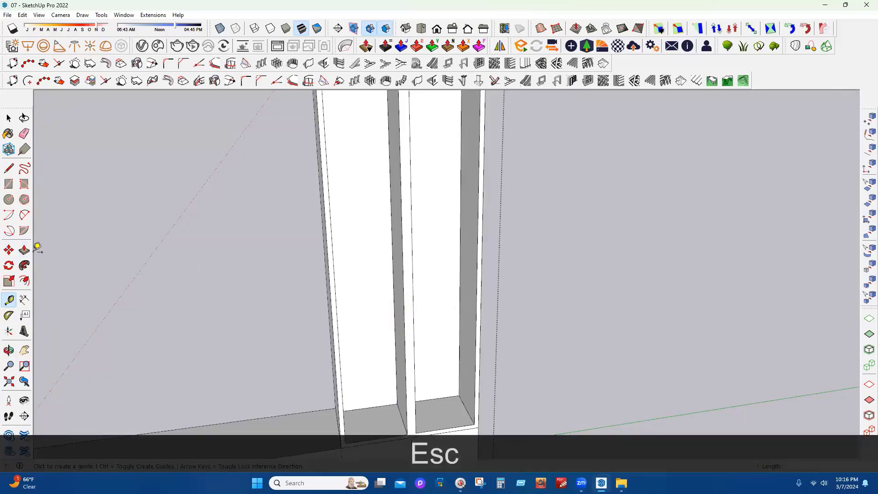
# Push/Pull both side faces of the tall unit's central divider inward by 0.5 inch each to thin it
pyautogui.click(23, 250)
pyautogui.moveTo(399, 350); pyautogui.dragTo(372, 320, button='middle')
pyautogui.click(407, 337)
pyautogui.write('.5')
pyautogui.press('Return')
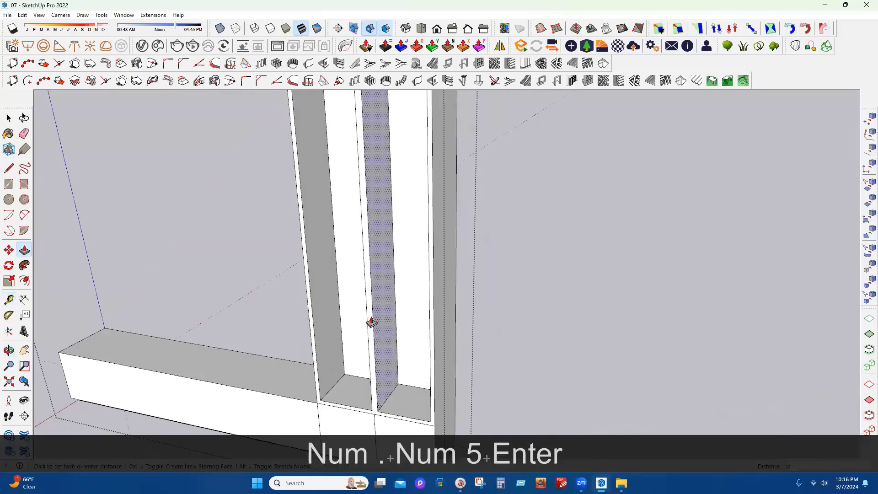
pyautogui.write('.5')
pyautogui.press('Return')
# Copy the floor faces of both tall-unit compartments upward by 14 inches to start the first shelf
pyautogui.moveTo(371, 369); pyautogui.dragTo(462, 336, button='middle')
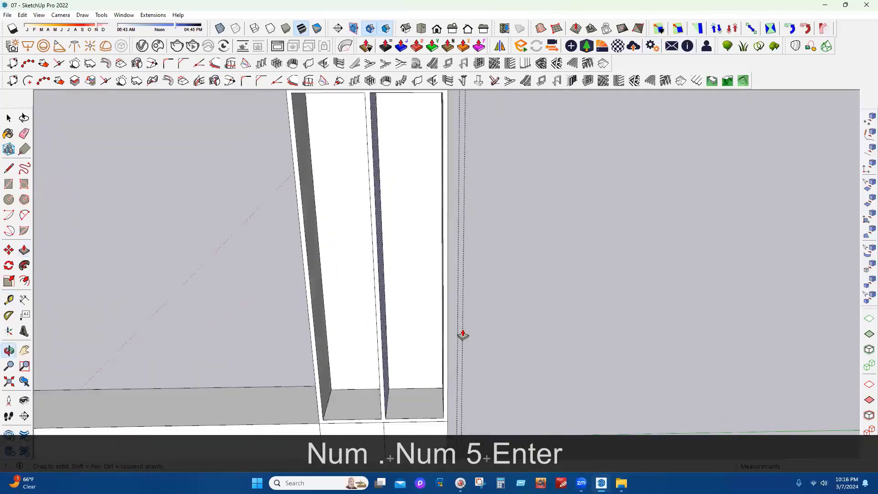
pyautogui.scroll(-5, 422, 352)
pyautogui.moveTo(402, 343); pyautogui.dragTo(448, 345, button='middle')
pyautogui.scroll(3, 279, 413)
pyautogui.moveTo(393, 370); pyautogui.dragTo(407, 367, button='middle')
pyautogui.click(407, 367)
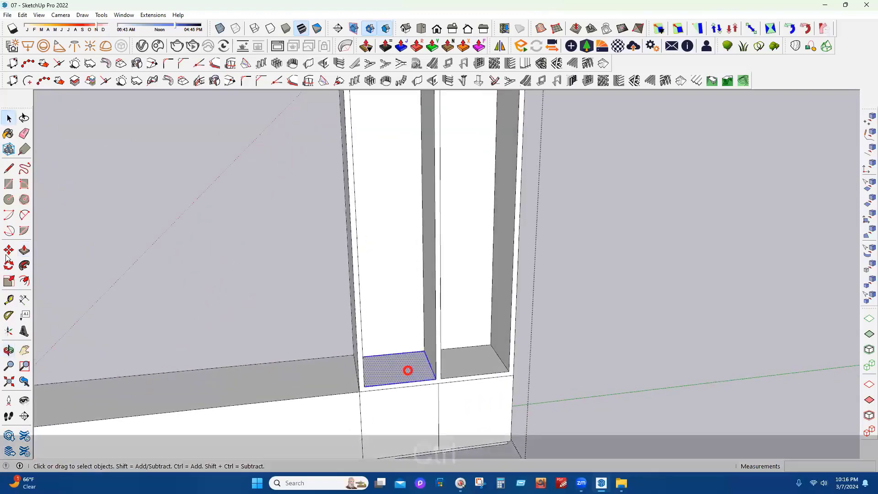
pyautogui.keyDown('ctrl'); pyautogui.click(474, 355); pyautogui.keyUp('ctrl')
pyautogui.press('m')
pyautogui.press('ctrl')
pyautogui.click(490, 343)
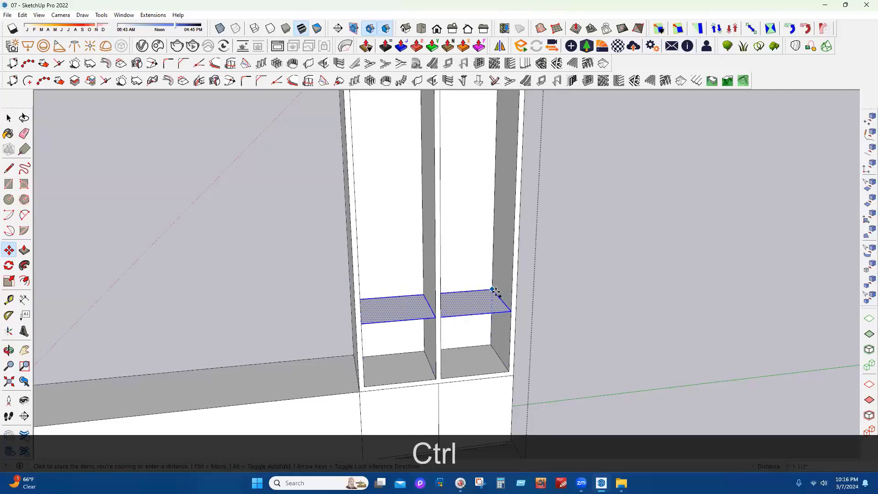
pyautogui.write('1')
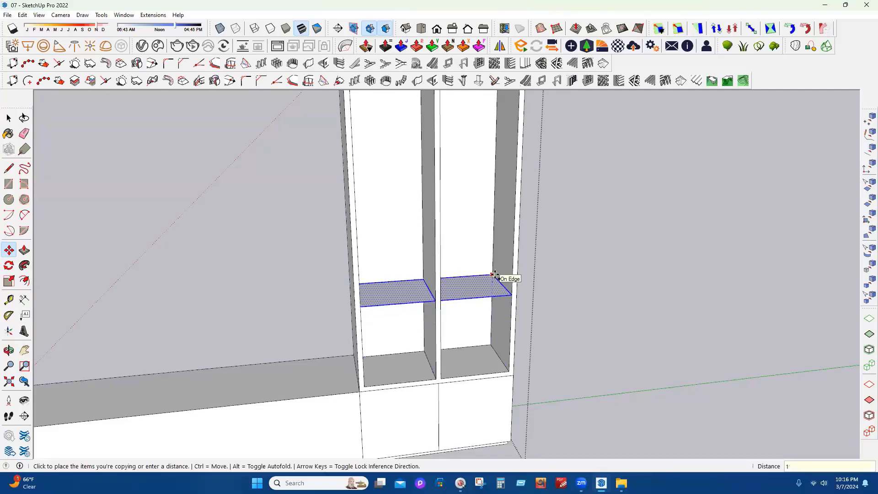
pyautogui.write('4')
pyautogui.press('Return')
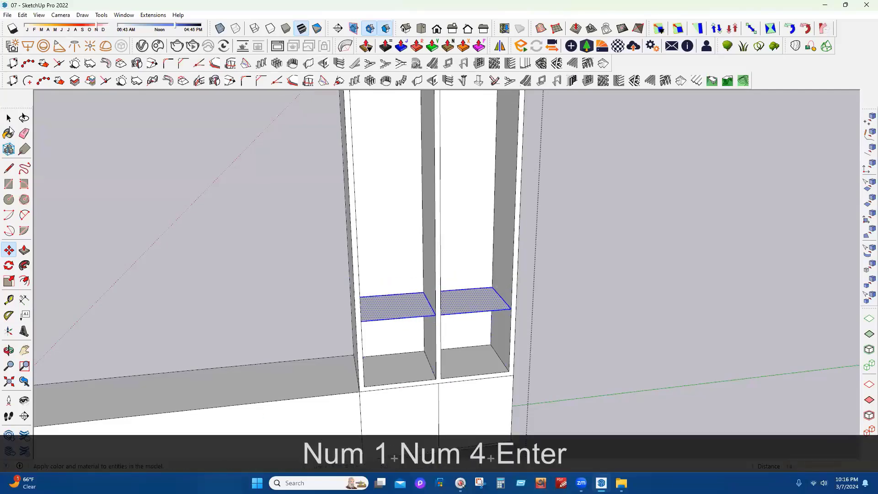
# Group the two copied shelf faces and extrude both 1 inch thick inside the group
pyautogui.press('space')
pyautogui.rightClick(472, 299)
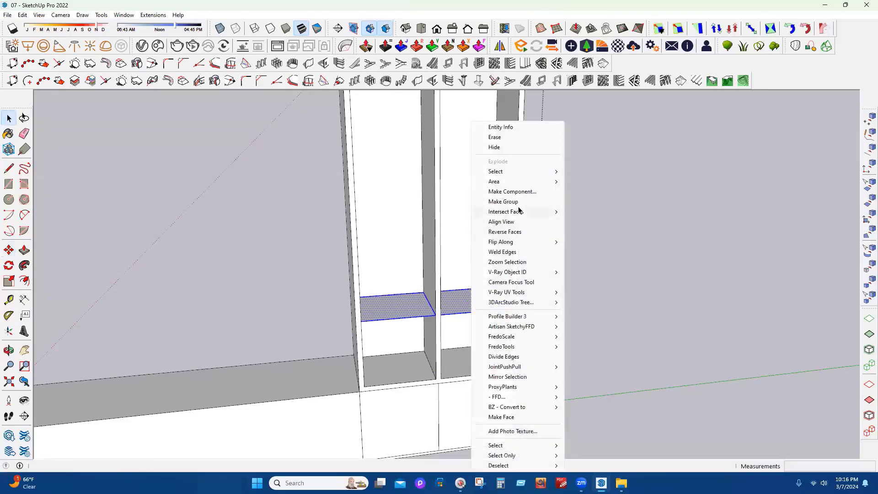
pyautogui.click(503, 201)
pyautogui.doubleClick(462, 306)
pyautogui.press('p')
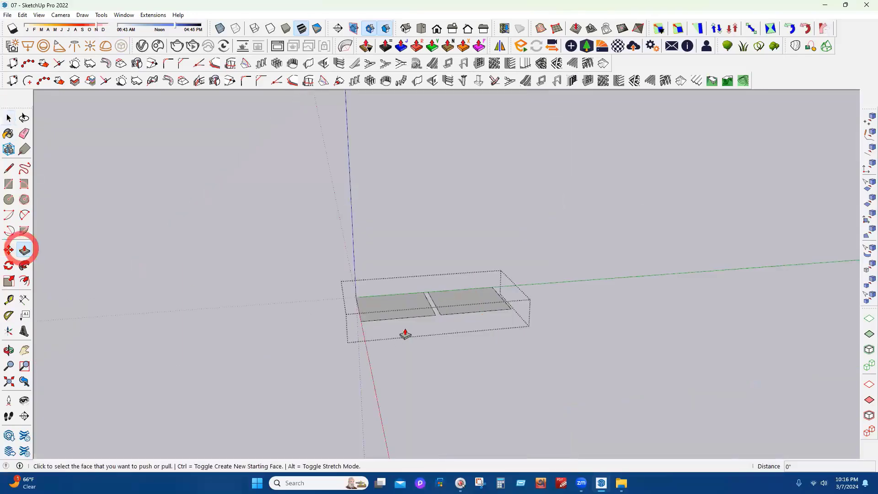
pyautogui.click(397, 313)
pyautogui.write('1 3/8')
pyautogui.press('Return')
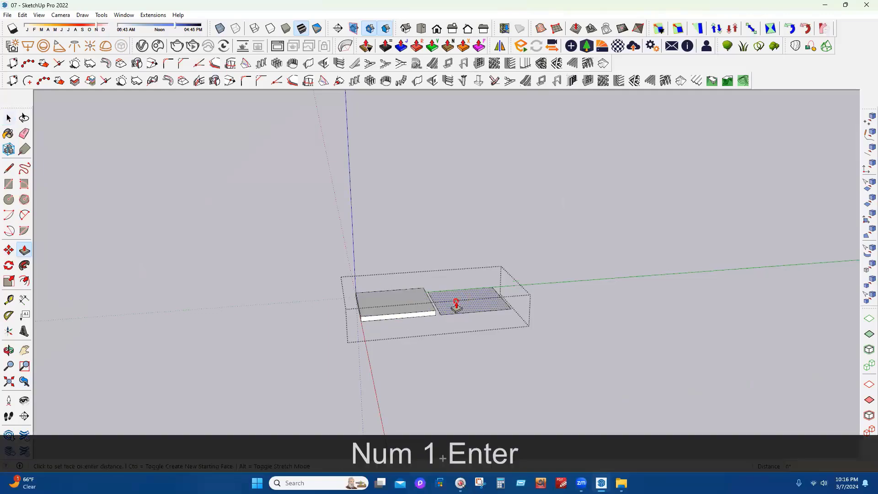
pyautogui.doubleClick(454, 302)
pyautogui.click(7, 118)
pyautogui.press('Escape')
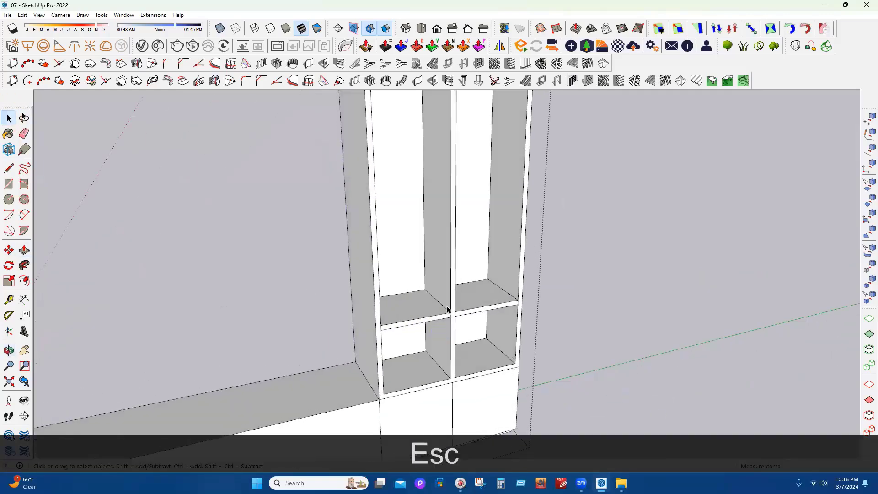
# Copy the shelf group upward by 14 inches and repeat it as a 3x array
pyautogui.click(421, 315)
pyautogui.click(8, 249)
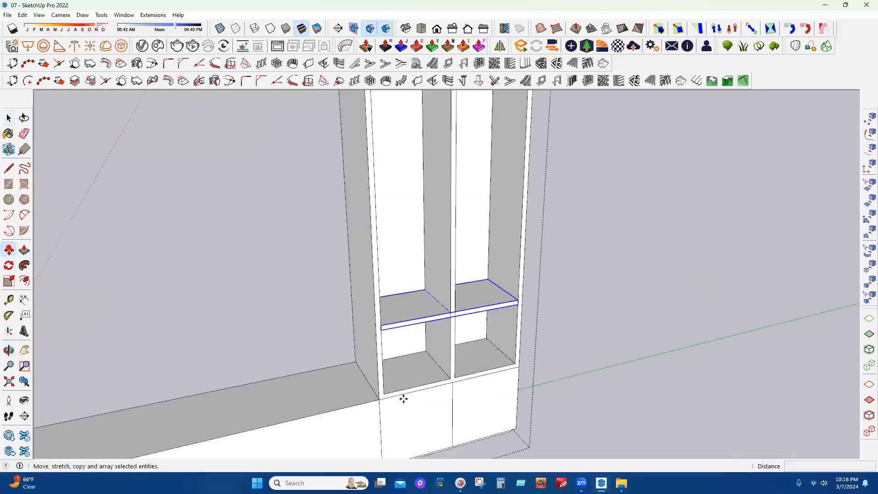
pyautogui.click(385, 394)
pyautogui.press('ctrl')
pyautogui.write('14')
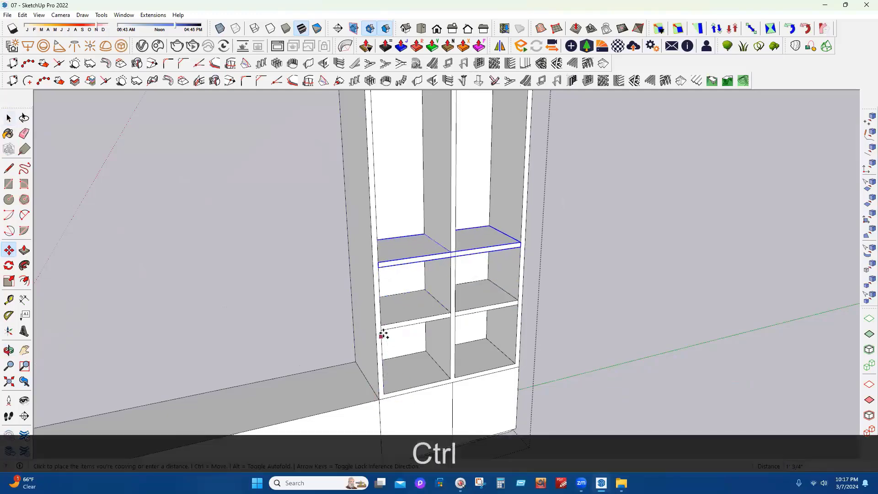
pyautogui.press('Return')
pyautogui.write('3x')
pyautogui.press('Return')
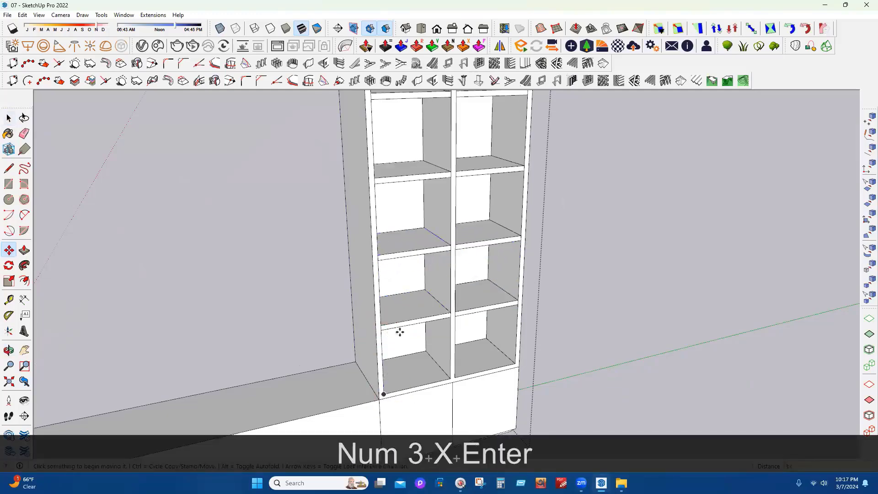
# Extend the shelf array to 4x copies
pyautogui.scroll(-5, 396, 416)
pyautogui.moveTo(347, 306); pyautogui.dragTo(349, 301, button='middle')
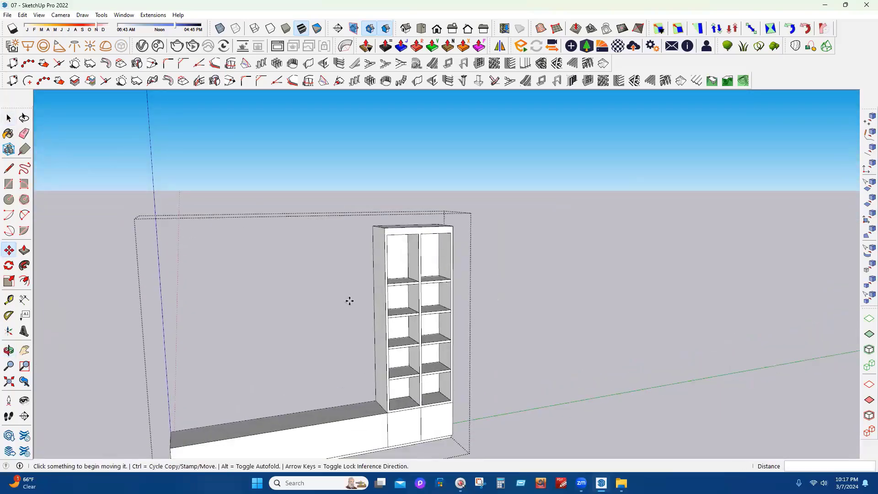
pyautogui.write('4x')
pyautogui.press('Return')
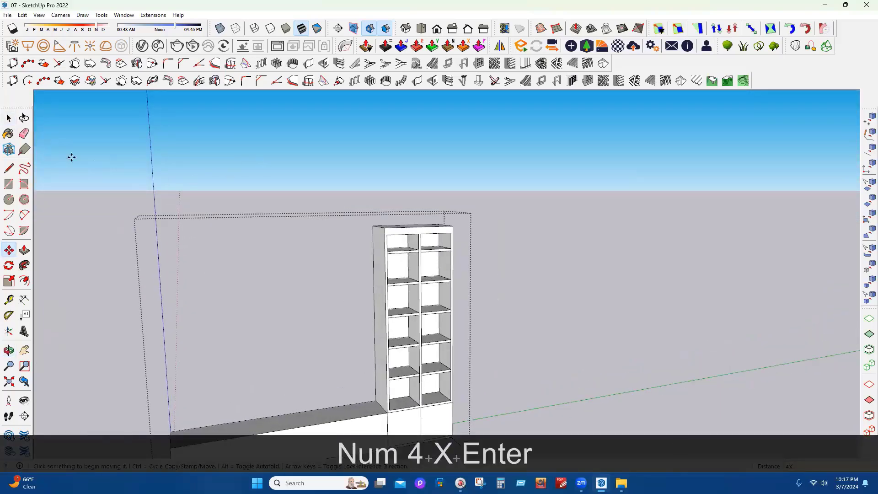
# Leave cabinet editing and inspect the shelved tall unit in the bedroom, and again on its own, from several angles
pyautogui.click(8, 120)
pyautogui.press('Escape')
pyautogui.press('Escape')
pyautogui.moveTo(442, 162); pyautogui.dragTo(410, 328, button='middle')
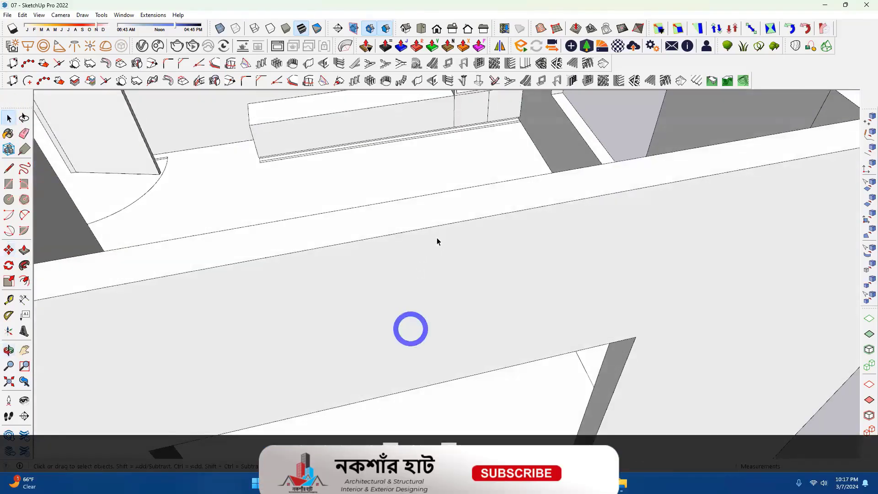
pyautogui.scroll(-2, 437, 239)
pyautogui.moveTo(406, 171); pyautogui.dragTo(607, 175, button='middle')
pyautogui.scroll(-4, 545, 230)
pyautogui.scroll(5, 535, 219)
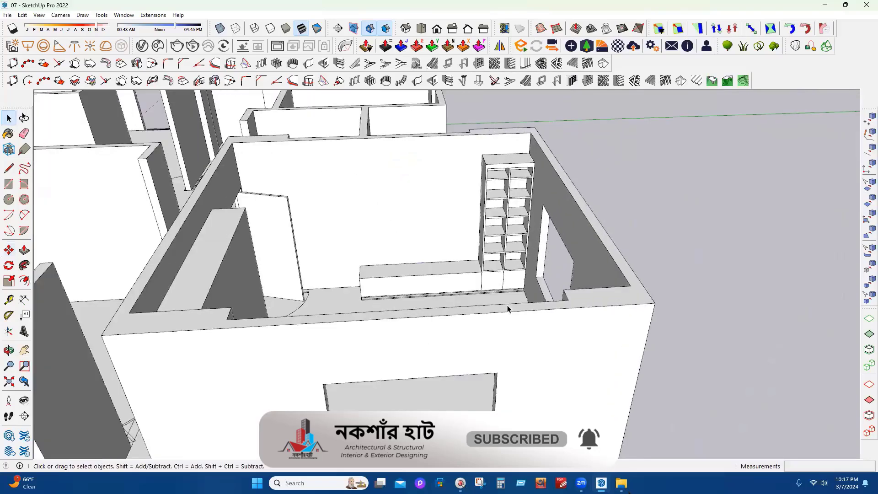
pyautogui.moveTo(413, 318)
pyautogui.mouseDown(button='middle')
pyautogui.moveTo(514, 171)
pyautogui.moveTo(609, 174)
pyautogui.moveTo(588, 205)
pyautogui.moveTo(416, 319)
pyautogui.mouseUp(button='middle')
pyautogui.scroll(5, 503, 242)
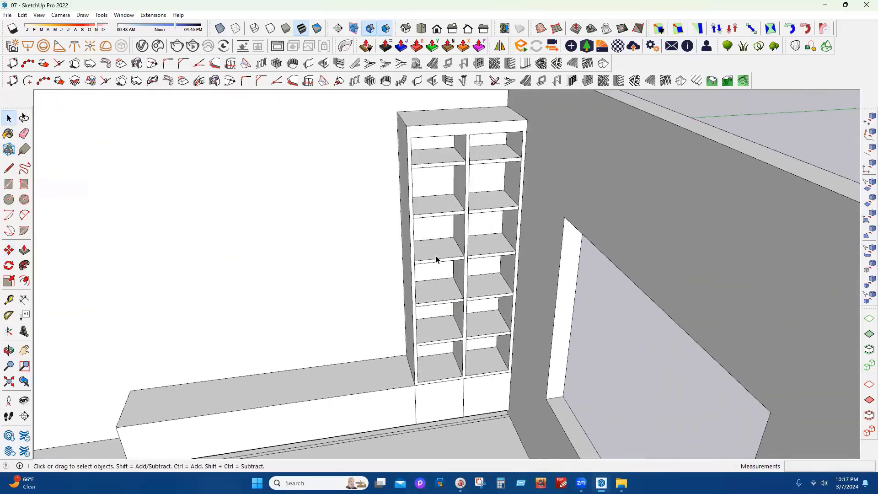
pyautogui.moveTo(435, 255); pyautogui.dragTo(487, 272, button='middle')
pyautogui.moveTo(359, 350); pyautogui.dragTo(389, 297, button='middle')
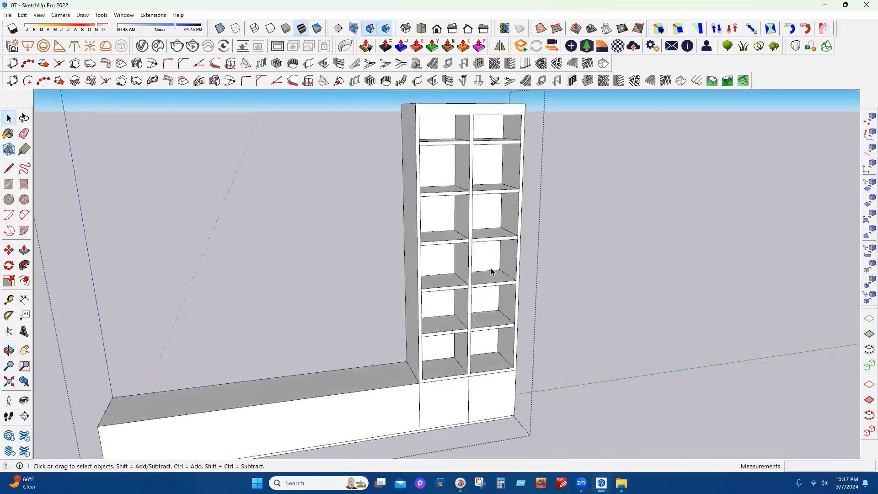
pyautogui.scroll(2, 508, 279)
pyautogui.scroll(-2, 305, 311)
pyautogui.scroll(-3, 475, 300)
pyautogui.moveTo(480, 315); pyautogui.dragTo(457, 294, button='middle')
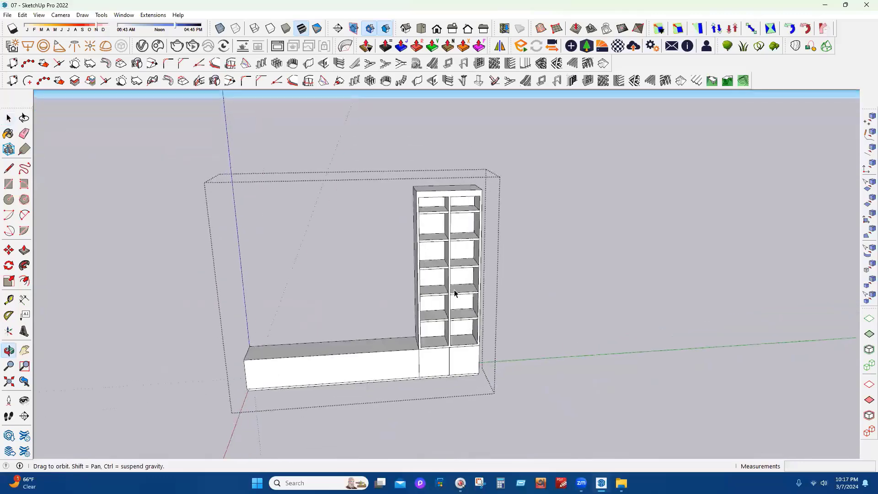
# Delete the left compartment's fourth shelf from the top, including its leftover edges, inside its shelf group
pyautogui.press('space')
pyautogui.scroll(3, 432, 302)
pyautogui.scroll(1, 429, 296)
pyautogui.doubleClick(430, 296)
pyautogui.click(429, 296)
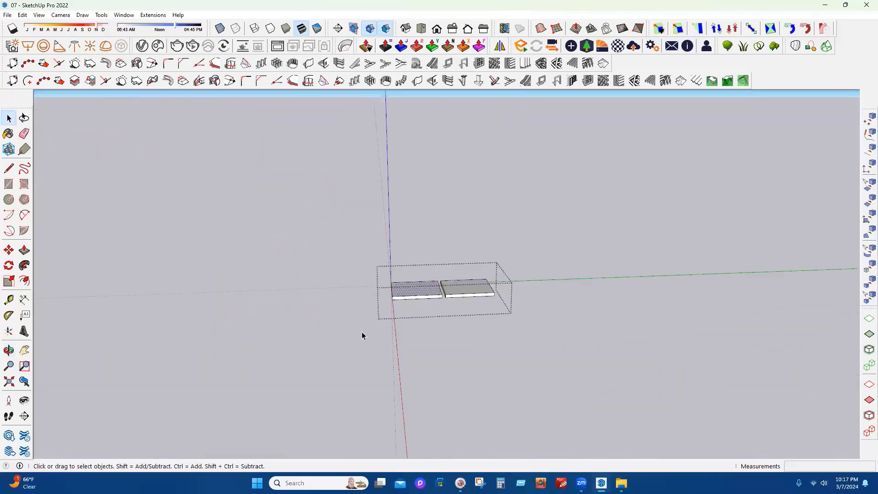
pyautogui.press('Delete')
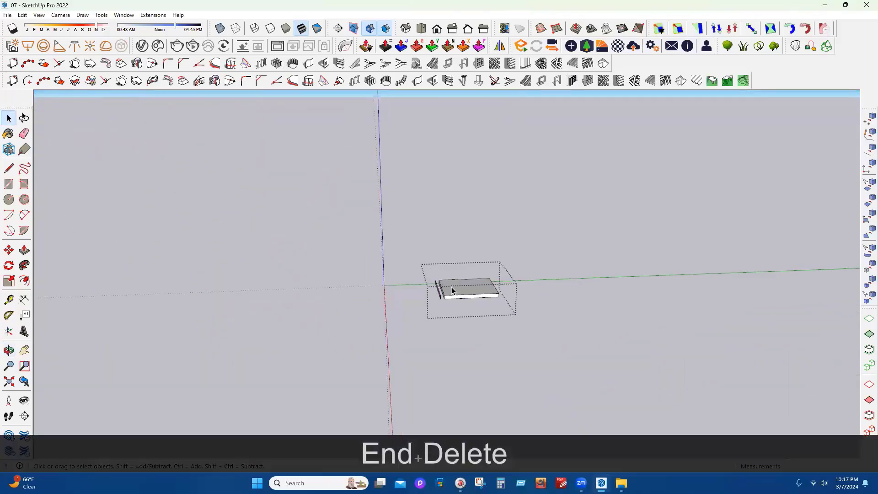
pyautogui.scroll(2, 434, 293)
pyautogui.scroll(1, 434, 293)
pyautogui.click(429, 295)
pyautogui.press('Delete')
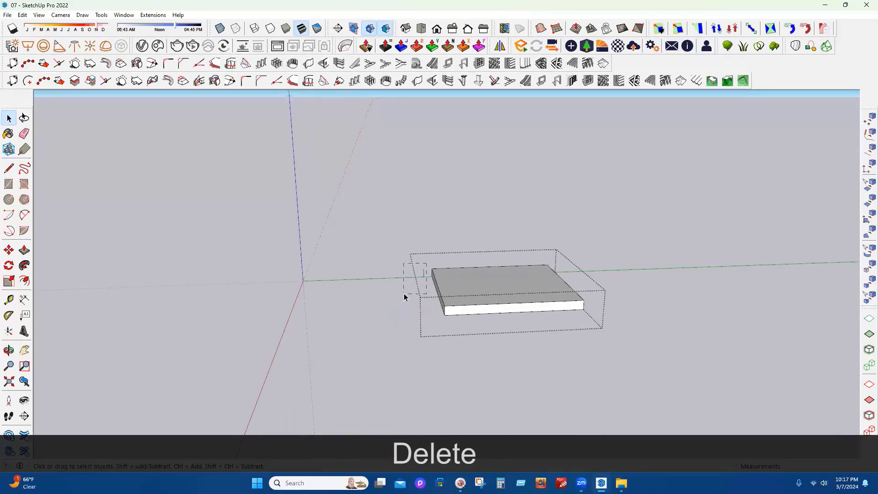
pyautogui.press('Delete')
pyautogui.press('Escape')
pyautogui.scroll(-4, 434, 300)
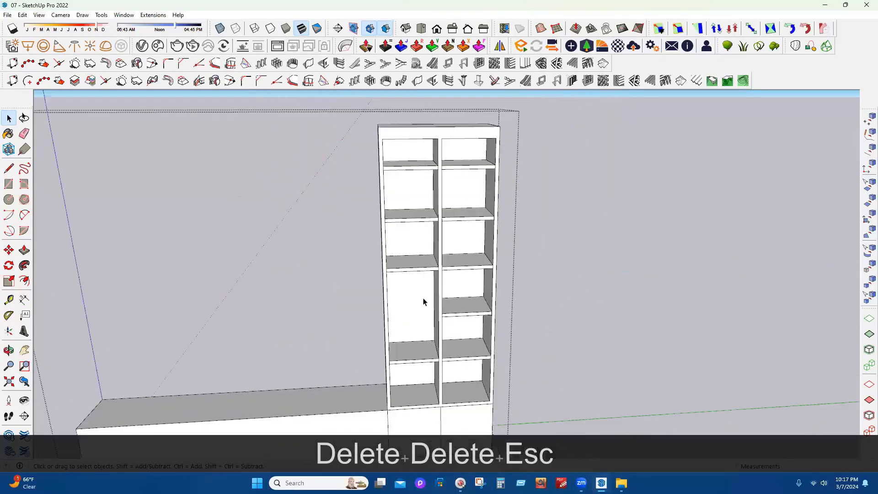
# Delete the right compartment's second shelf from the top inside its shelf group
pyautogui.tripleClick(466, 219)
pyautogui.press('Delete')
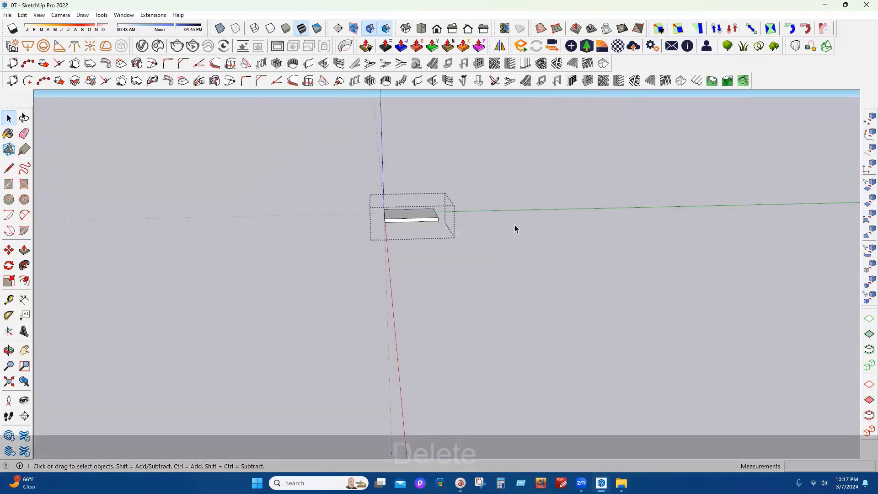
pyautogui.press('Escape')
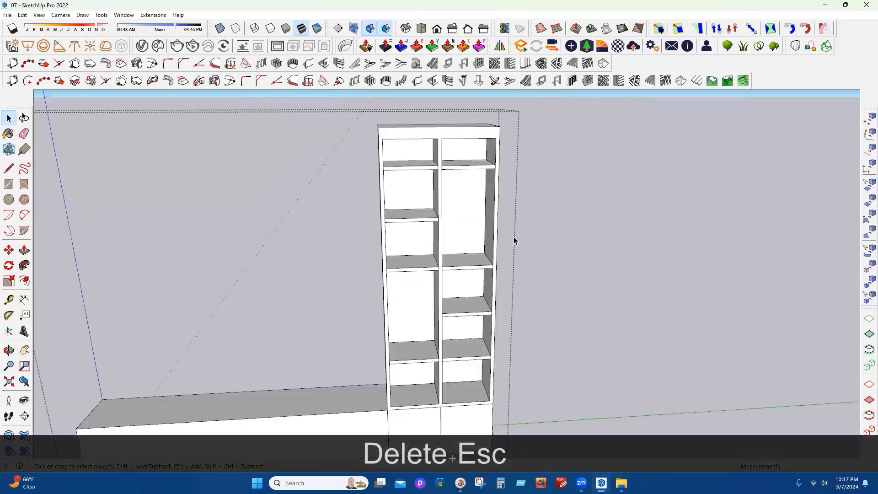
pyautogui.moveTo(415, 289); pyautogui.dragTo(488, 353, button='middle')
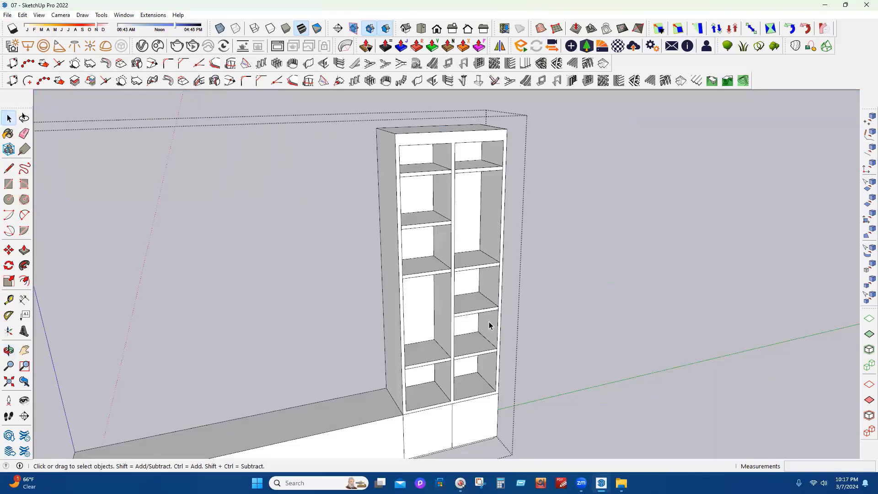
# Leave cabinet editing, draw a rectangle about 6' by 7' 7" on the wall above the low cabinet, and group it
pyautogui.press('Escape')
pyautogui.press('Escape')
pyautogui.moveTo(366, 280); pyautogui.dragTo(239, 192, button='middle')
pyautogui.scroll(3, 239, 192)
pyautogui.click(238, 169)
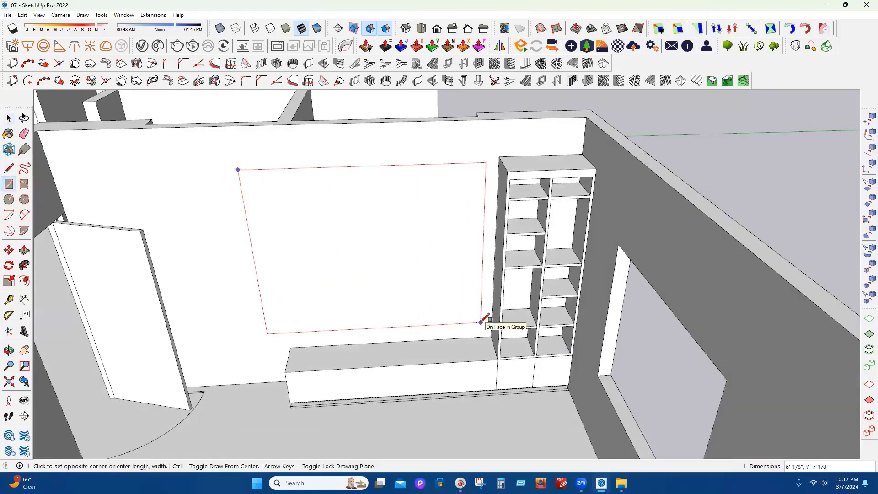
pyautogui.click(482, 322)
pyautogui.click(9, 117)
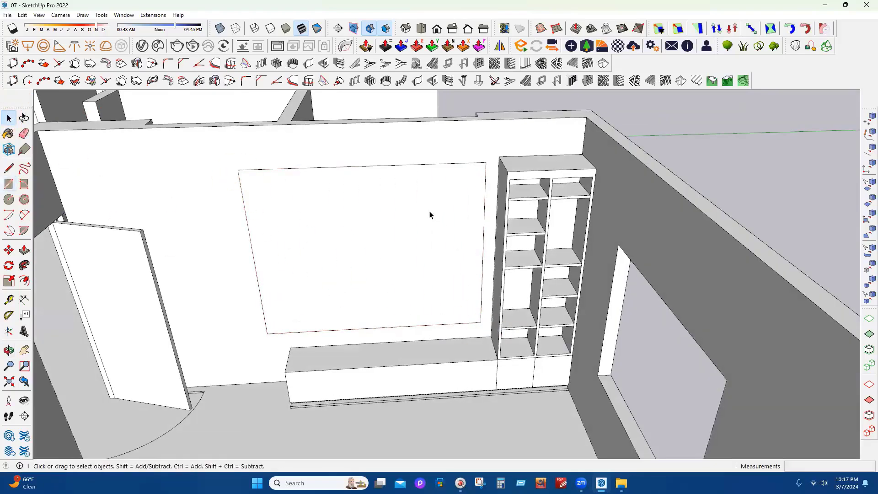
pyautogui.doubleClick(470, 209)
pyautogui.rightClick(438, 216)
pyautogui.click(462, 202)
# Extrude the grouped wall rectangle 1 inch into a panel and leave the group
pyautogui.doubleClick(437, 215)
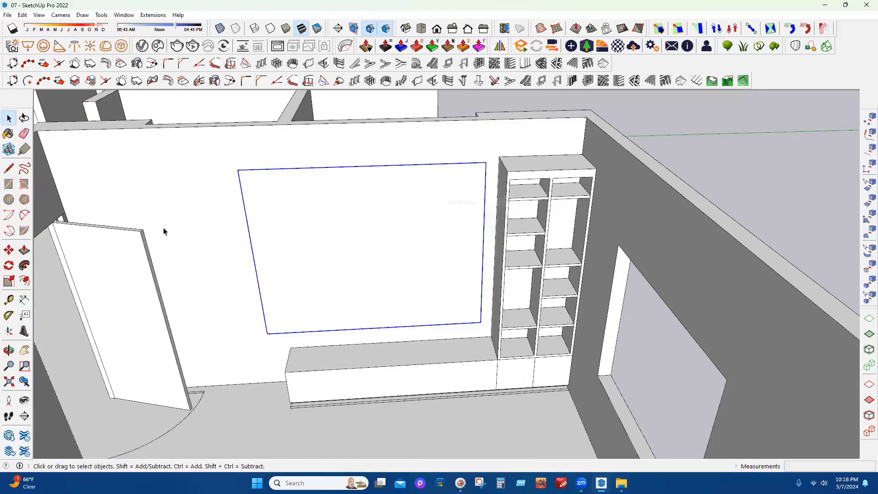
pyautogui.click(24, 250)
pyautogui.click(270, 222)
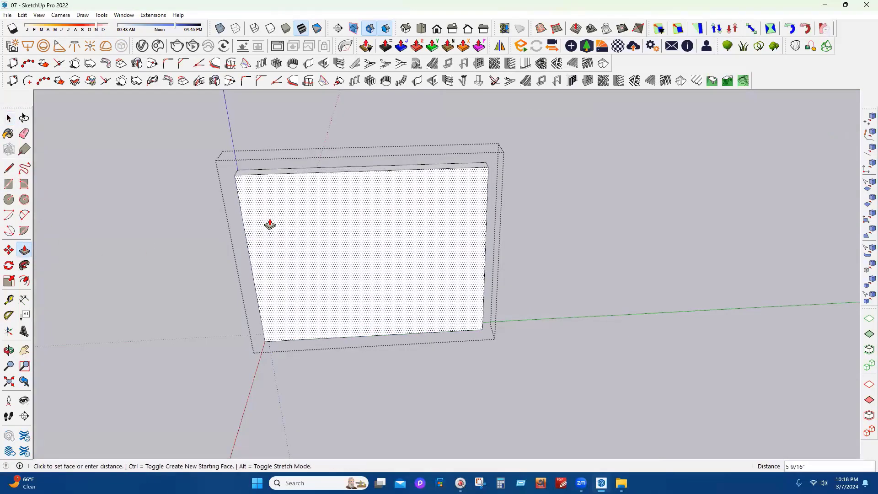
pyautogui.write('1')
pyautogui.press('Return')
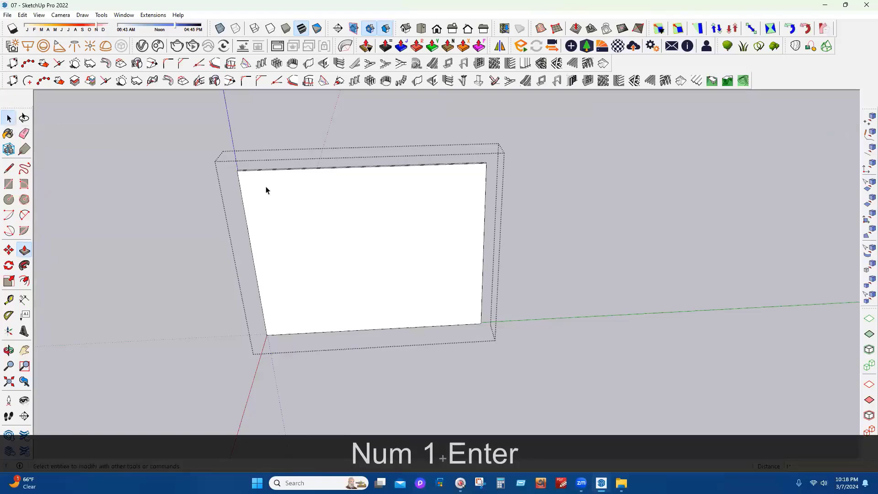
pyautogui.press('Escape')
pyautogui.press('Escape')
pyautogui.moveTo(515, 190)
pyautogui.mouseDown(button='middle')
pyautogui.moveTo(368, 282)
pyautogui.moveTo(424, 262)
pyautogui.moveTo(407, 270)
pyautogui.mouseUp(button='middle')
pyautogui.scroll(2, 368, 280)
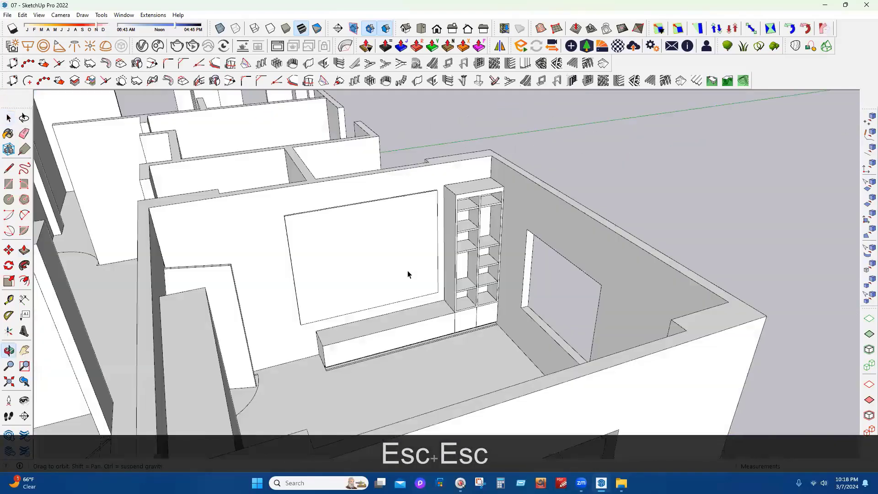
pyautogui.scroll(6, 428, 312)
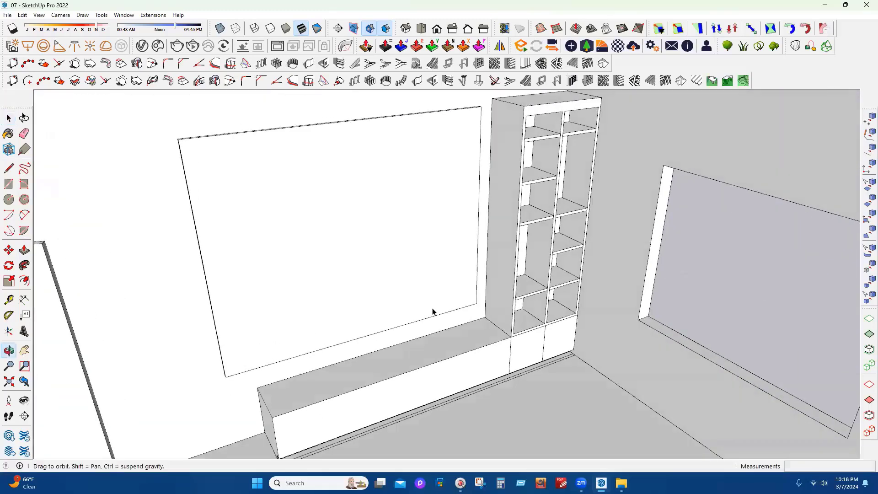
pyautogui.moveTo(432, 312); pyautogui.dragTo(435, 344, button='middle')
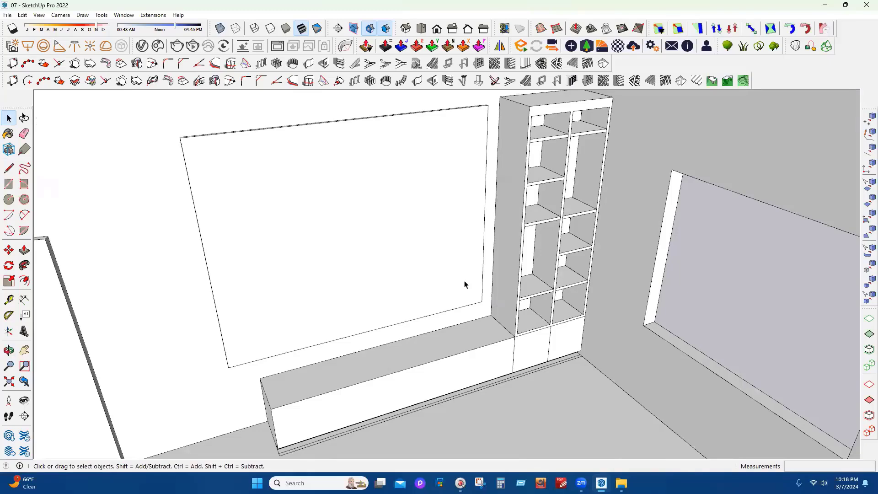
pyautogui.doubleClick(397, 374)
pyautogui.click(446, 370)
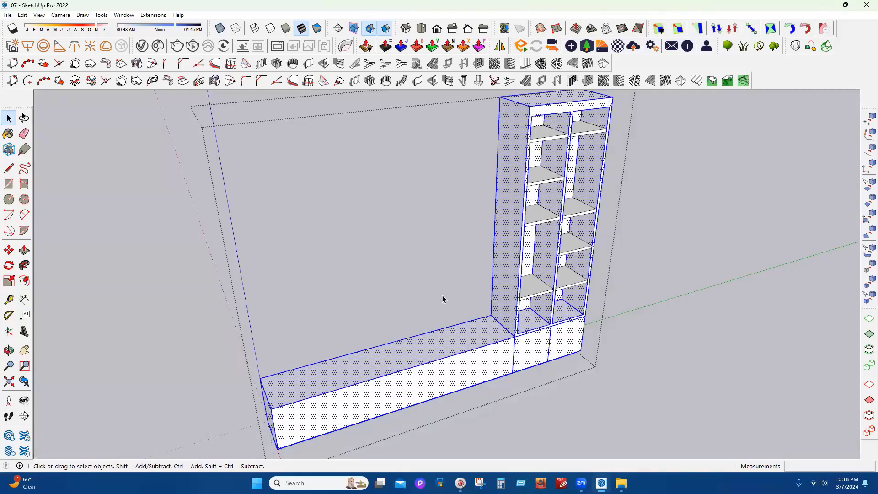
pyautogui.press('Escape')
# Measure the gap between the low cabinet's rear top corner and the wall panel's lower edge
pyautogui.scroll(3, 389, 338)
pyautogui.moveTo(389, 338); pyautogui.dragTo(23, 269, button='middle')
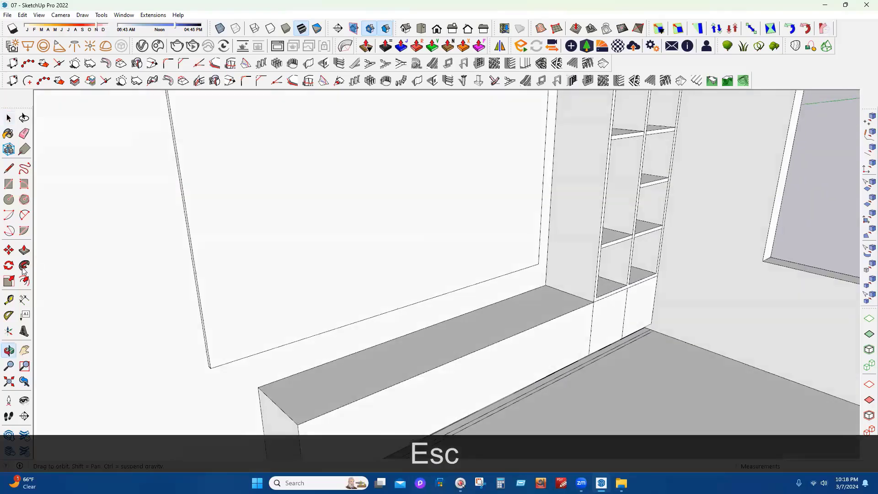
pyautogui.click(8, 300)
pyautogui.click(270, 390)
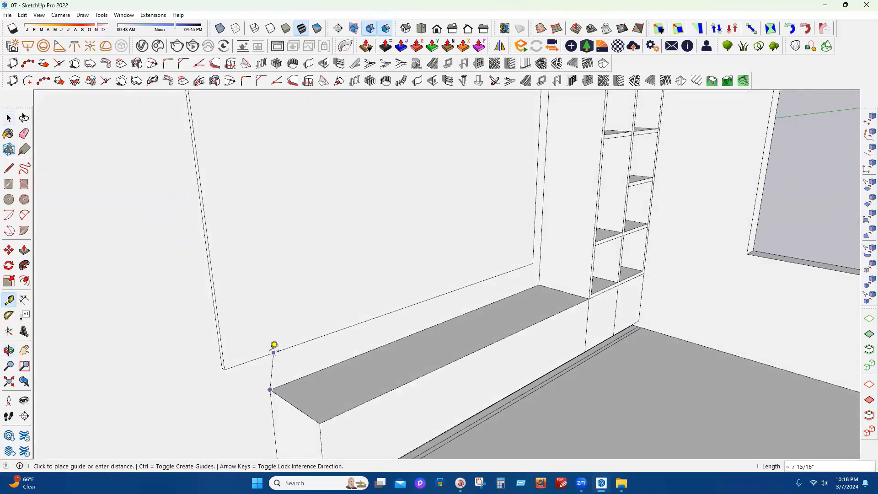
pyautogui.moveTo(285, 357); pyautogui.dragTo(358, 316, button='middle')
pyautogui.press('Escape')
pyautogui.click(358, 316)
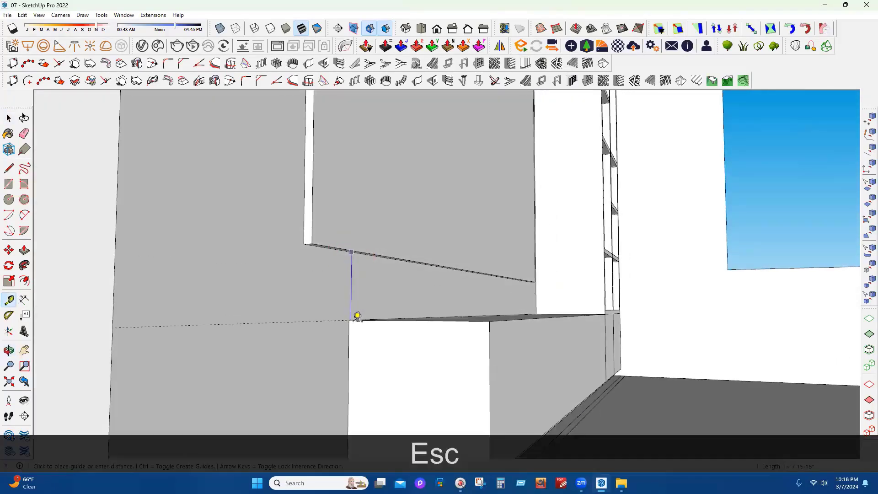
pyautogui.moveTo(430, 275); pyautogui.dragTo(421, 308, button='middle')
pyautogui.press('Escape')
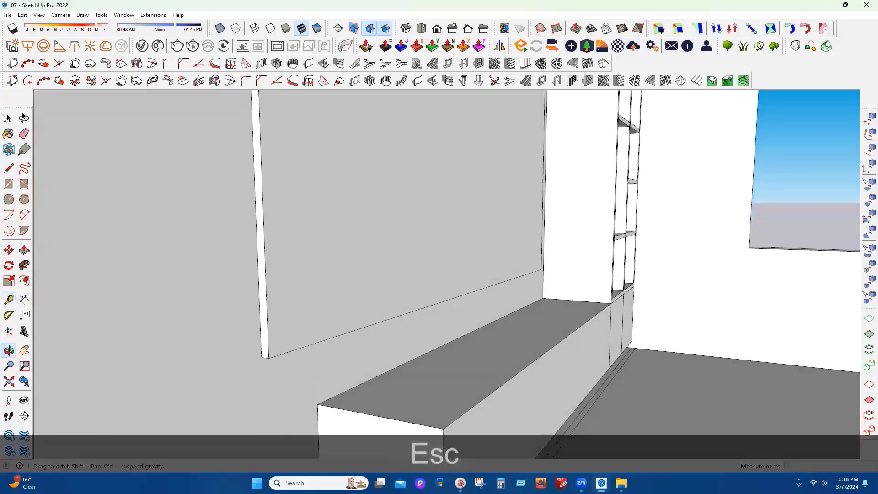
# Move the wall panel up by 3 inches
pyautogui.click(5, 113)
pyautogui.moveTo(314, 319); pyautogui.dragTo(3, 119, button='middle')
pyautogui.press('m')
pyautogui.click(284, 386)
pyautogui.write('3')
pyautogui.press('Return')
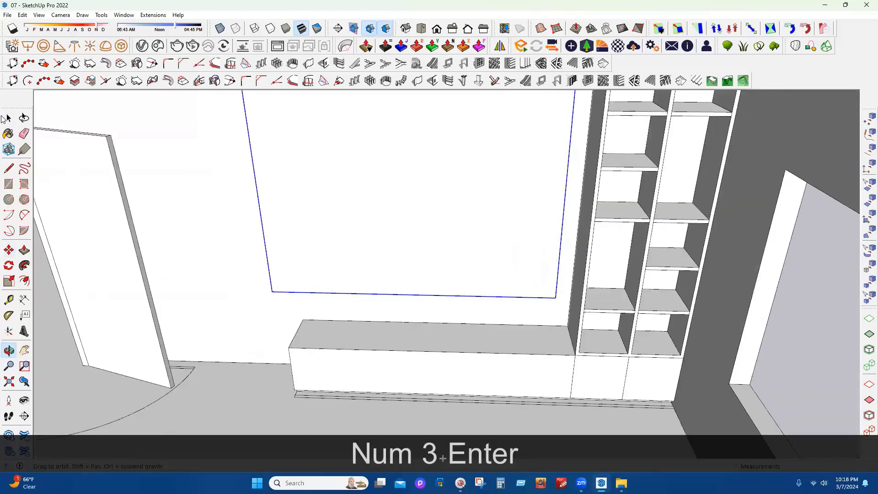
# Push/Pull the wall panel's left side face outward, farther past the low cabinet's end, and leave the group
pyautogui.scroll(-3, 365, 320)
pyautogui.moveTo(348, 311); pyautogui.dragTo(425, 315, button='middle')
pyautogui.click(25, 252)
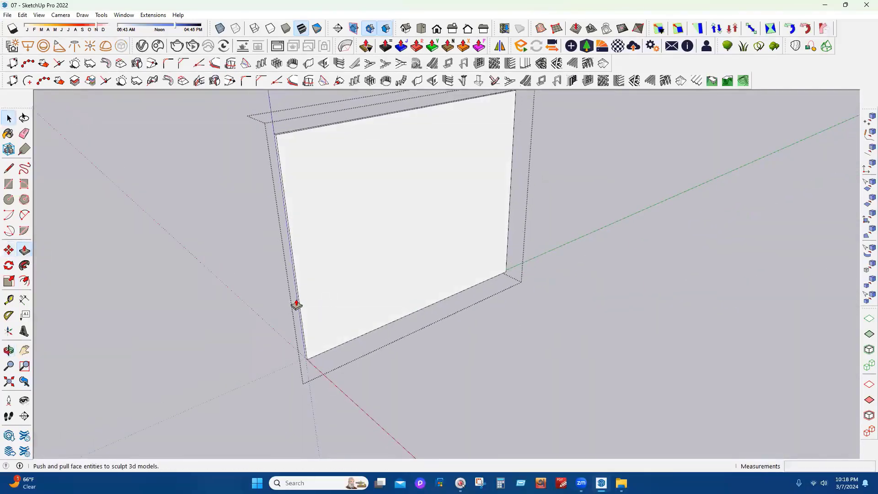
pyautogui.click(298, 304)
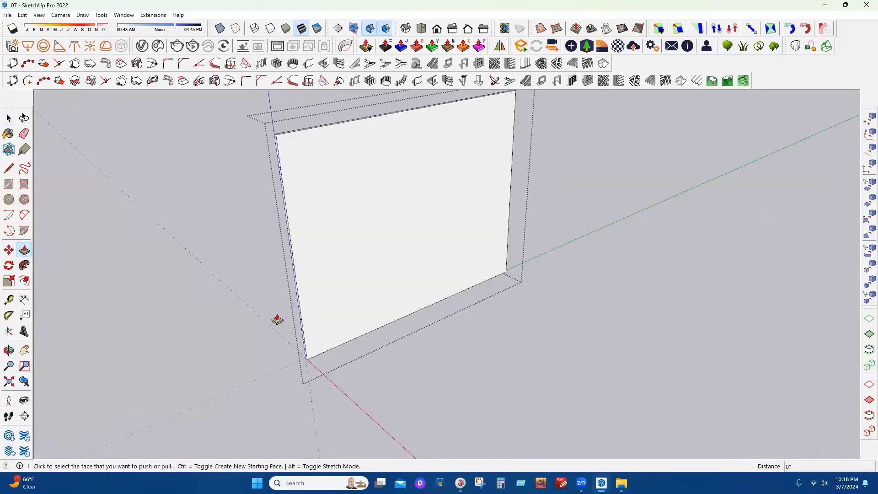
pyautogui.click(229, 334)
pyautogui.scroll(-3, 247, 327)
pyautogui.moveTo(318, 328); pyautogui.dragTo(499, 214, button='middle')
pyautogui.press('Escape')
pyautogui.press('Escape')
# Push the wall panel's left side face in to align with the low cabinet's left end, and leave the group
pyautogui.doubleClick(328, 229)
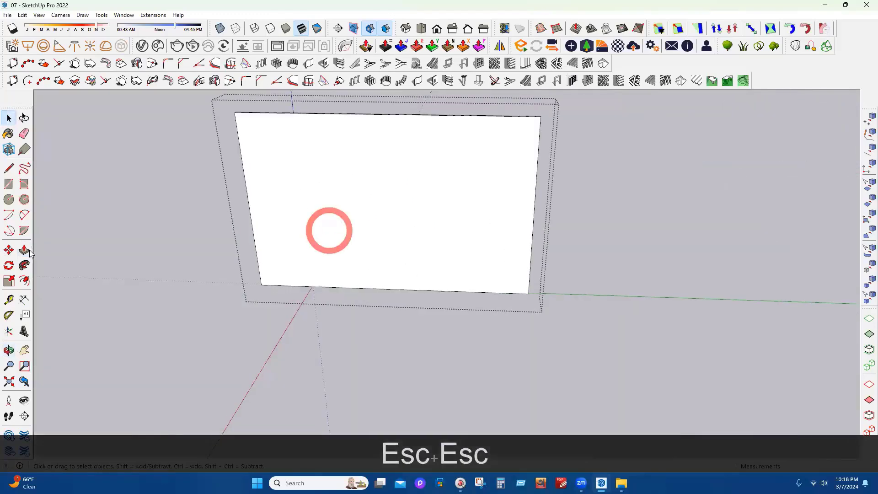
pyautogui.moveTo(327, 229); pyautogui.dragTo(218, 324, button='middle')
pyautogui.press('m')
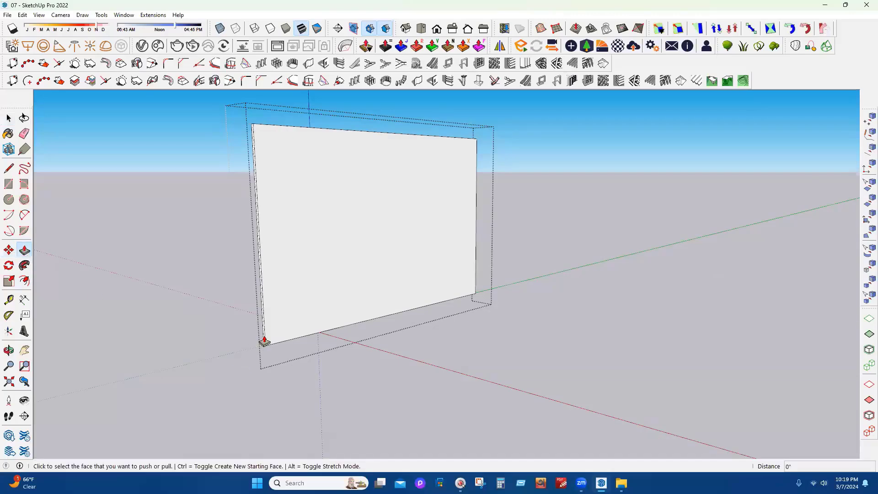
pyautogui.press('m')
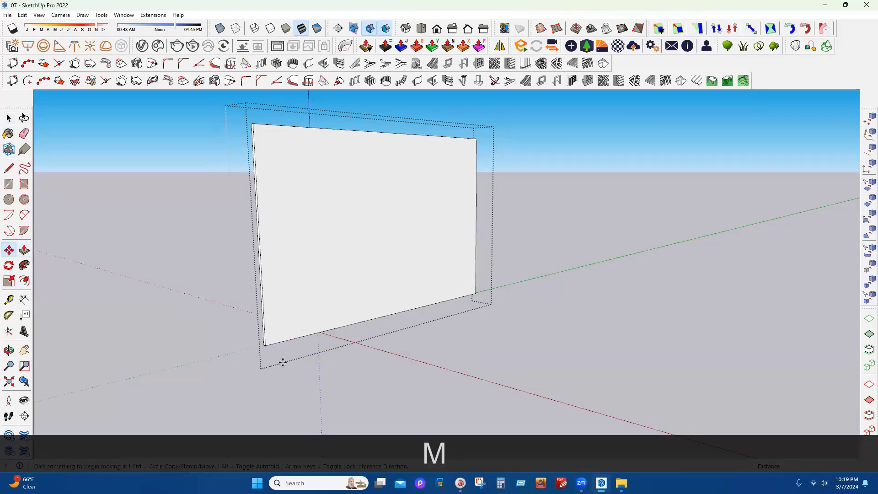
pyautogui.scroll(2, 282, 362)
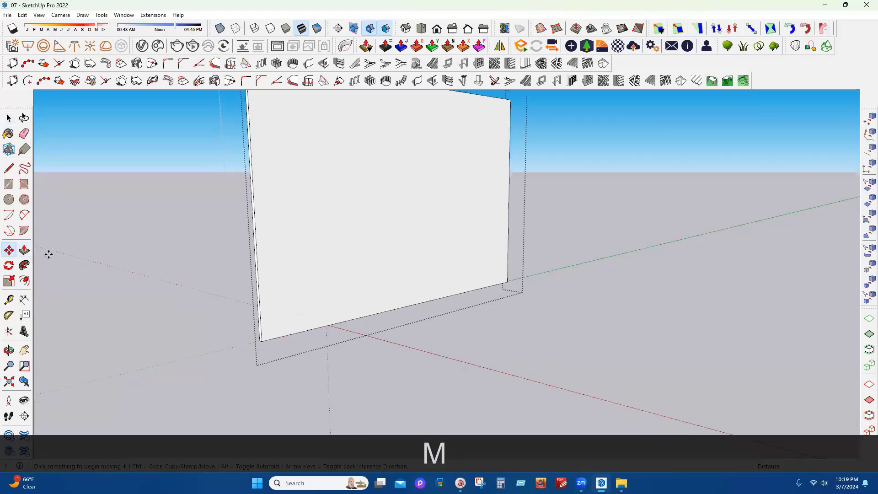
pyautogui.click(259, 333)
pyautogui.press('n')
pyautogui.moveTo(291, 361); pyautogui.dragTo(392, 310, button='middle')
pyautogui.click(303, 323)
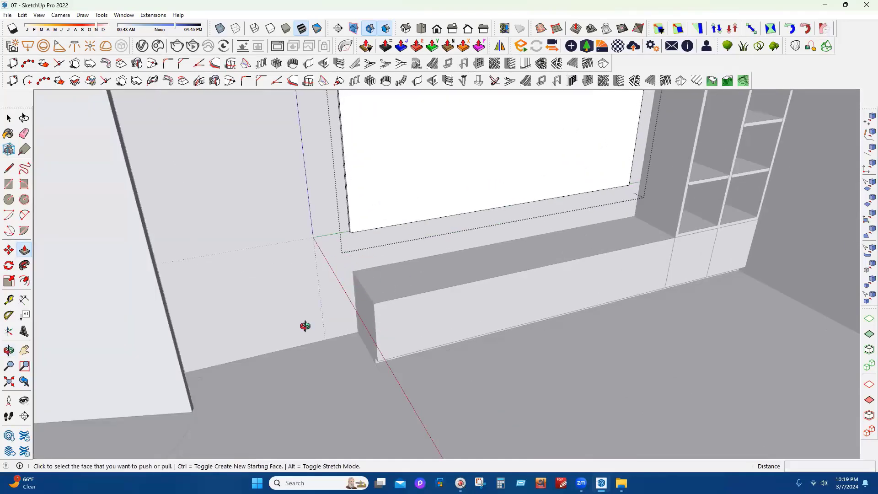
pyautogui.moveTo(304, 324); pyautogui.dragTo(358, 293, button='middle')
pyautogui.scroll(-5, 225, 249)
pyautogui.press('Escape')
pyautogui.press('Escape')
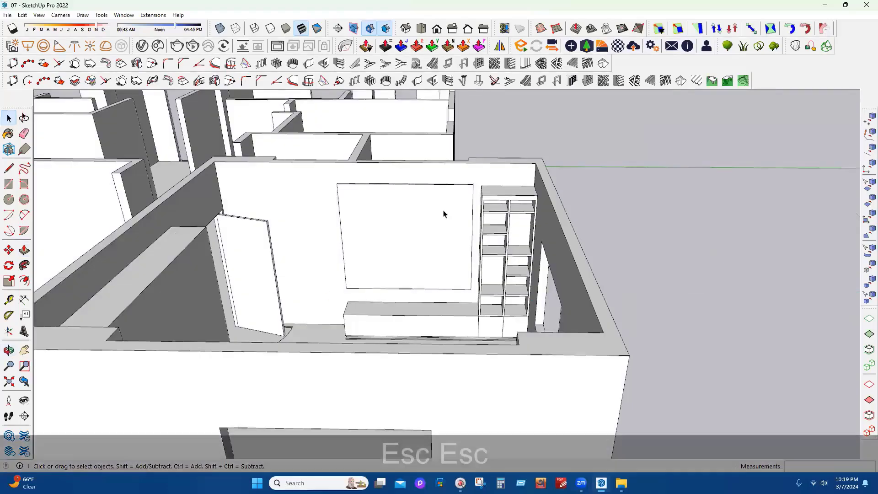
# Draw a rectangle about 2' 10" by 4' 11" in the middle of the wall panel and group it
pyautogui.moveTo(447, 215)
pyautogui.mouseDown(button='middle')
pyautogui.moveTo(476, 274)
pyautogui.moveTo(4, 190)
pyautogui.moveTo(549, 296)
pyautogui.mouseUp(button='middle')
pyautogui.press('r')
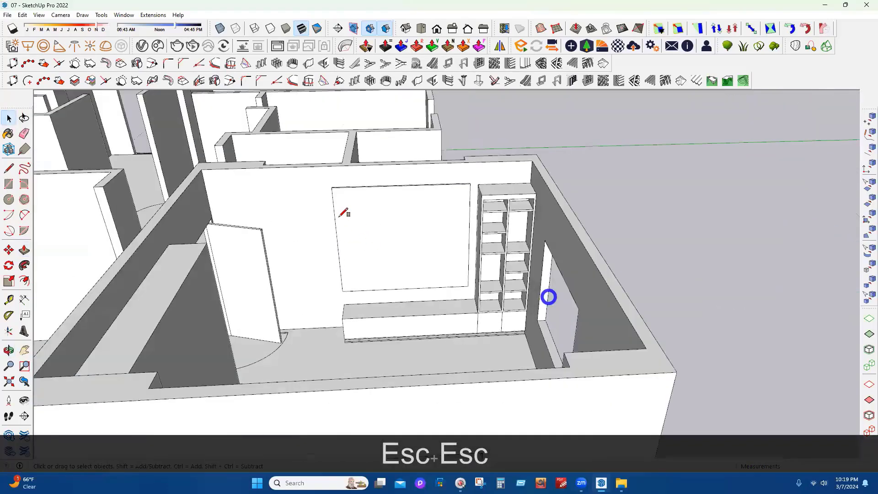
pyautogui.scroll(4, 479, 288)
pyautogui.scroll(3, 373, 254)
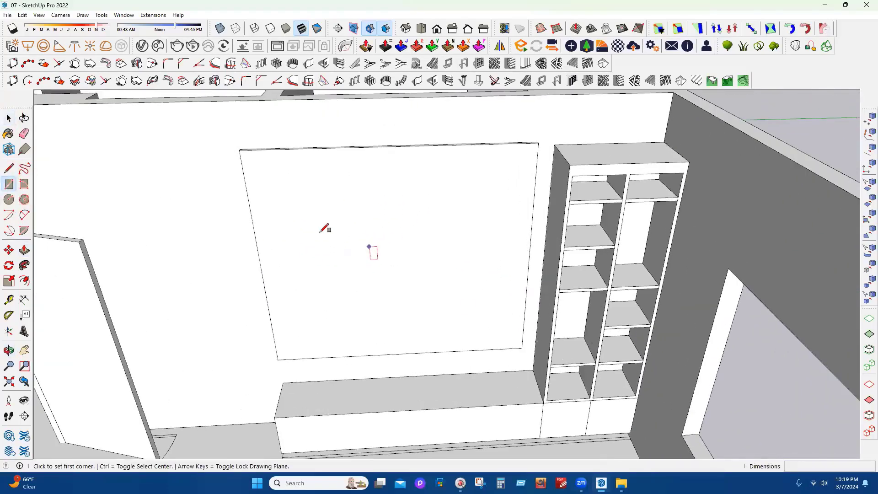
pyautogui.press('Escape')
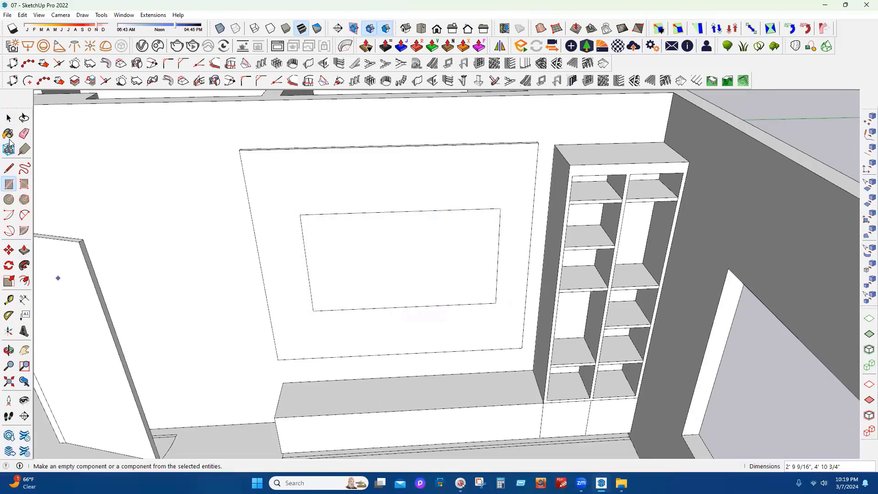
pyautogui.click(10, 119)
pyautogui.rightClick(420, 237)
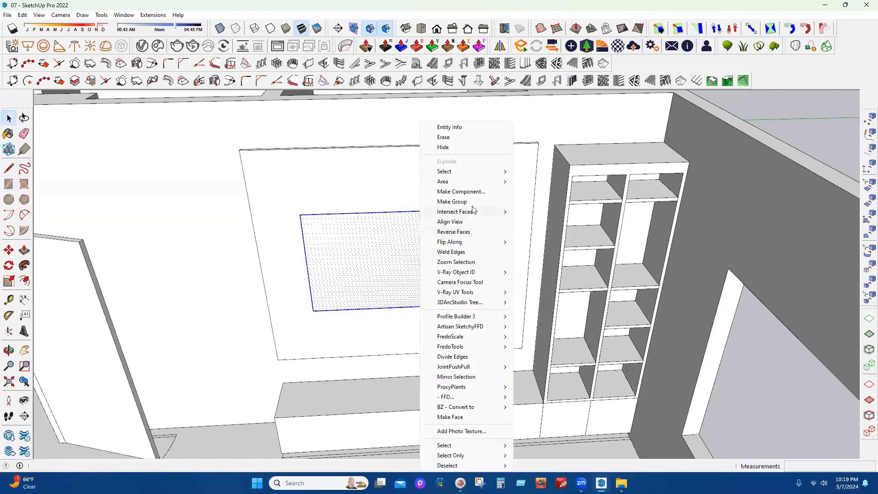
pyautogui.click(471, 202)
# Open the TV rectangle's group and offset its outline 1 inch inward to form a frame border
pyautogui.doubleClick(417, 247)
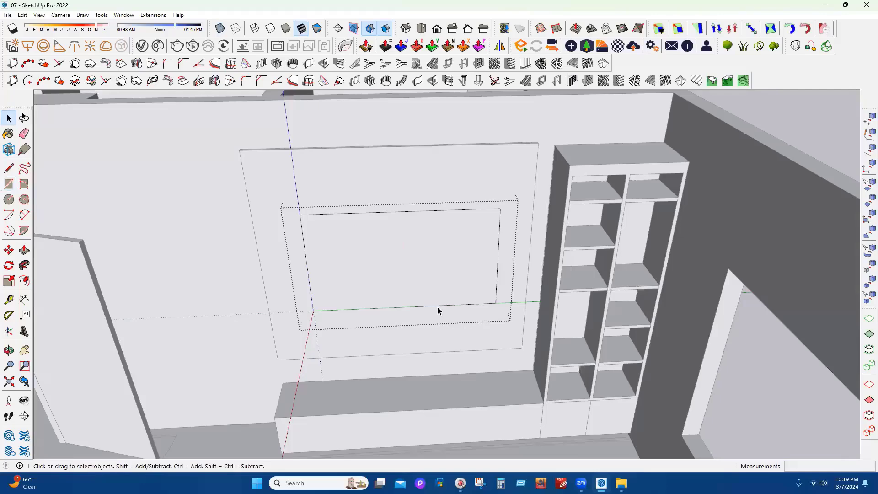
pyautogui.press('n')
pyautogui.click(358, 254)
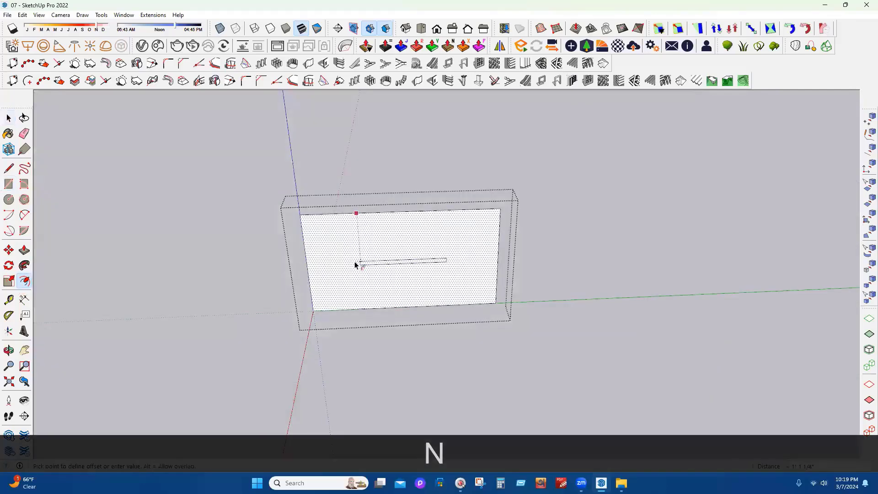
pyautogui.write('1')
pyautogui.press('Return')
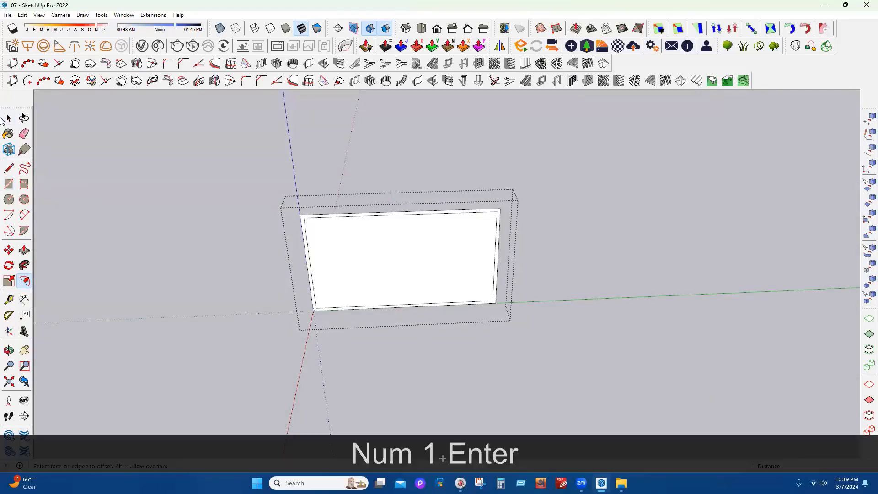
# Paint the TV's frame border with the near-black Color M08 from the Colors collection
pyautogui.moveTo(351, 250); pyautogui.dragTo(440, 190, button='middle')
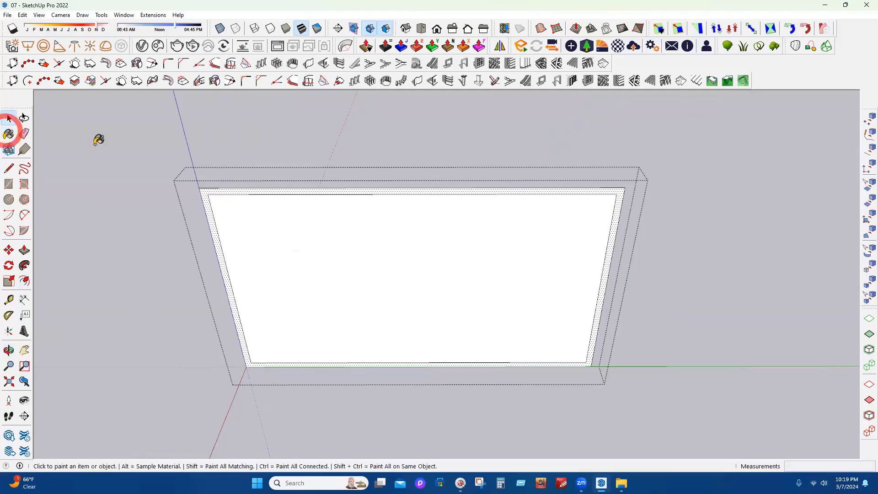
pyautogui.scroll(-10, 788, 240)
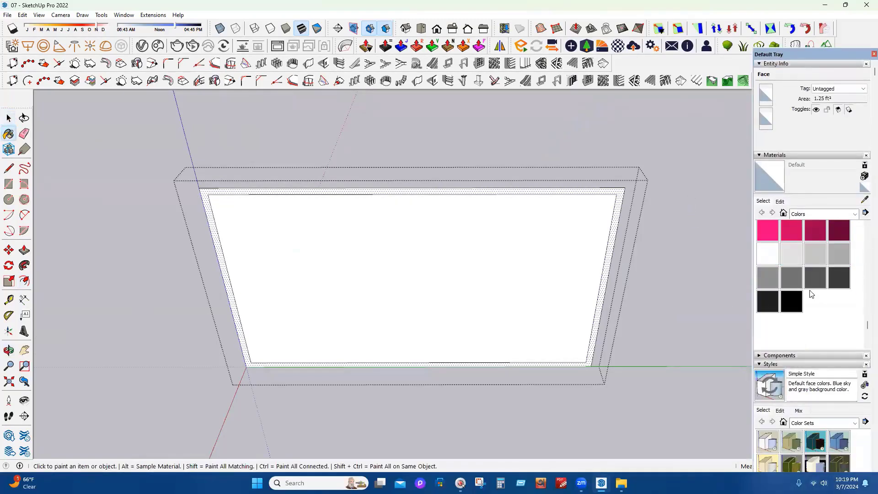
pyautogui.click(622, 191)
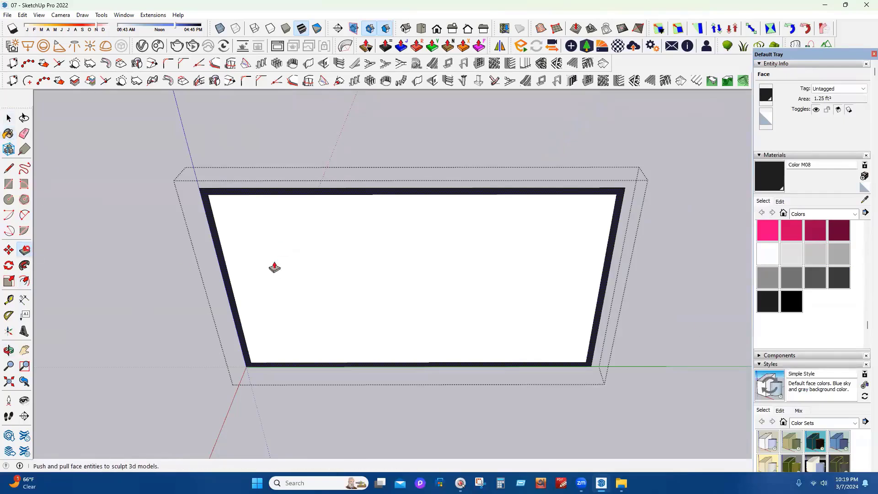
# Push/Pull the TV's frame border out 0.5 inch, and Push/Pull the screen face to the frame's inner corner
pyautogui.click(205, 212)
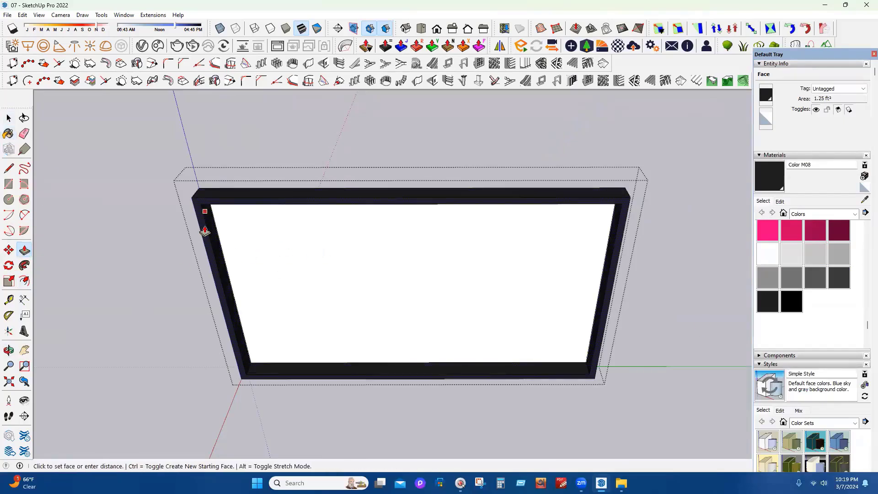
pyautogui.write('.5')
pyautogui.press('Return')
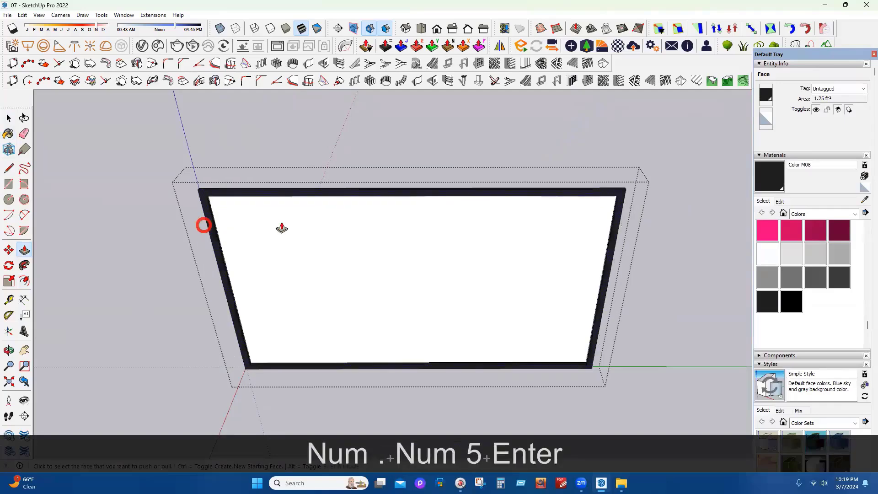
pyautogui.click(249, 229)
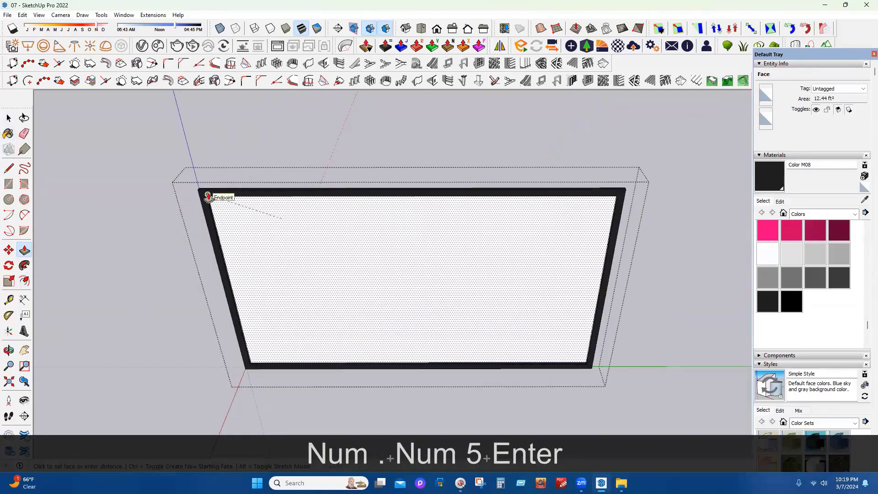
pyautogui.click(208, 197)
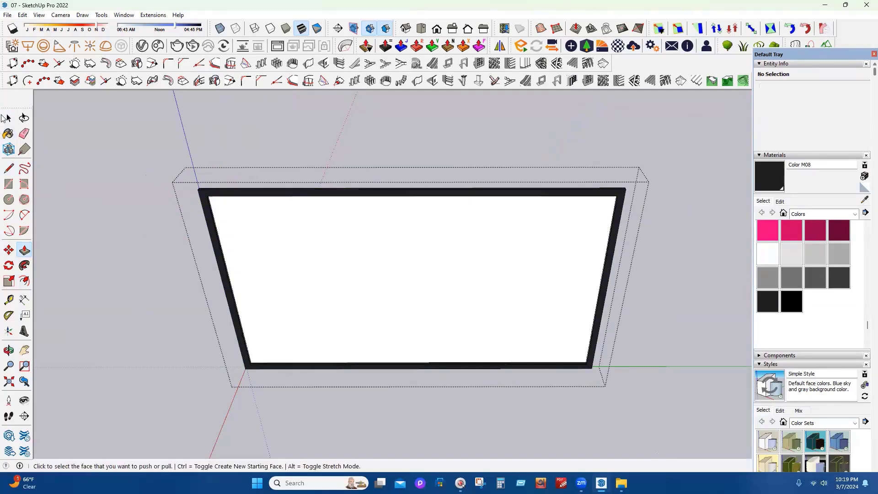
# Paint the TV's screen face with the light cyan Color H02 and leave the group
pyautogui.click(463, 256)
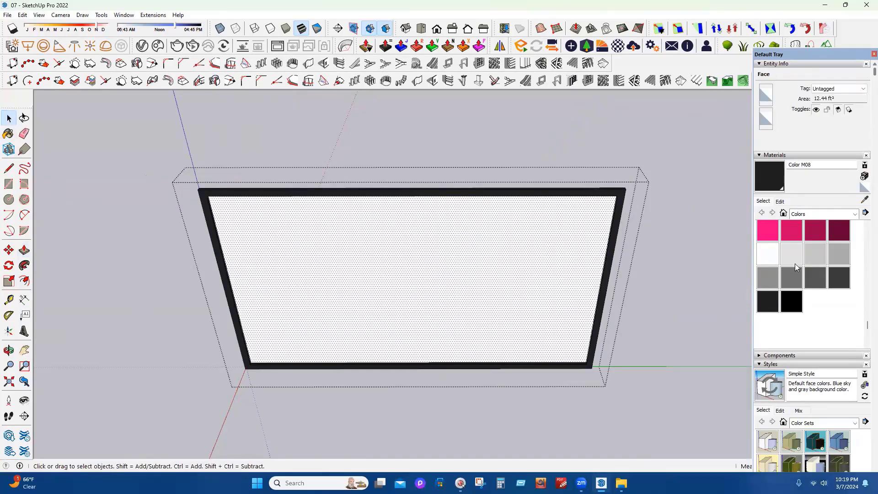
pyautogui.scroll(3, 795, 268)
pyautogui.scroll(3, 794, 301)
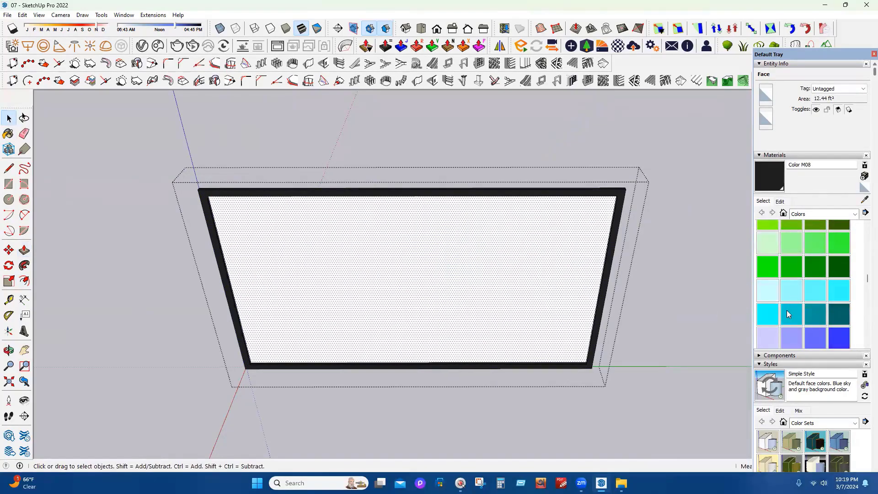
pyautogui.click(792, 294)
pyautogui.click(533, 278)
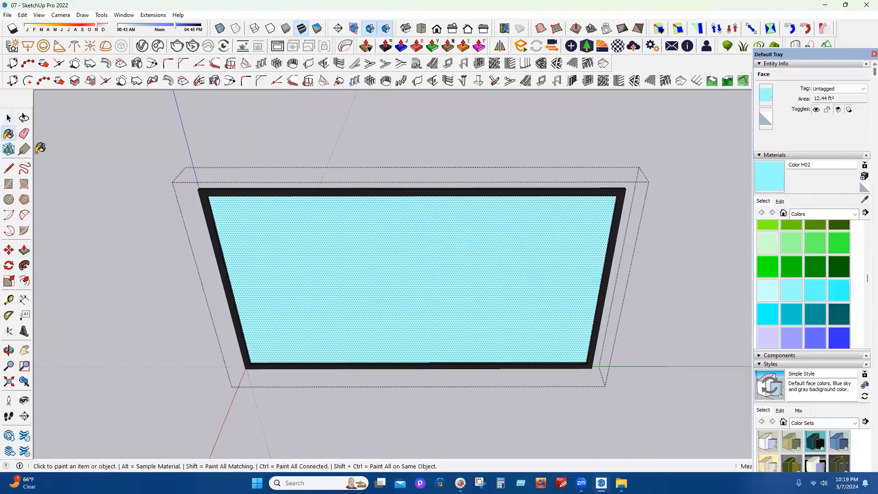
pyautogui.click(9, 118)
pyautogui.press('Escape')
pyautogui.press('Escape')
pyautogui.press('Escape')
pyautogui.scroll(-5, 385, 240)
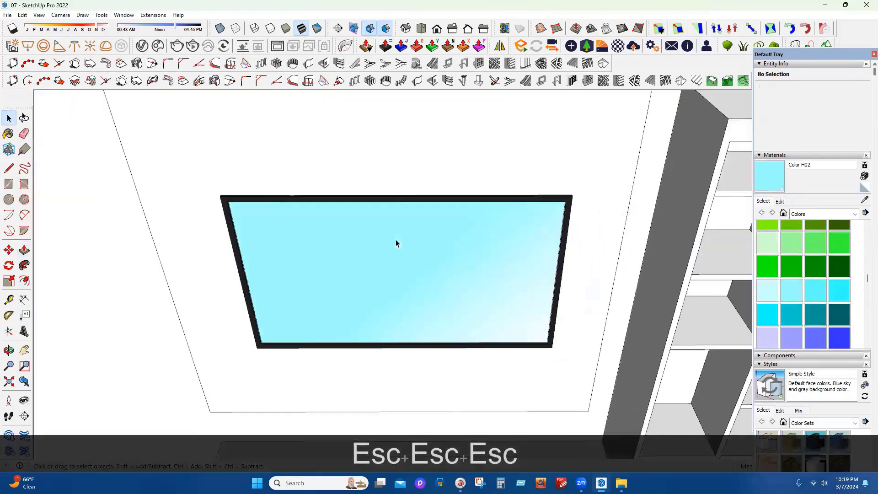
# Reopen the TV group, Push/Pull the screen face flush with the frame's front, and leave the group
pyautogui.tripleClick(324, 230)
pyautogui.moveTo(392, 238); pyautogui.dragTo(51, 249, button='middle')
pyautogui.scroll(6, 265, 221)
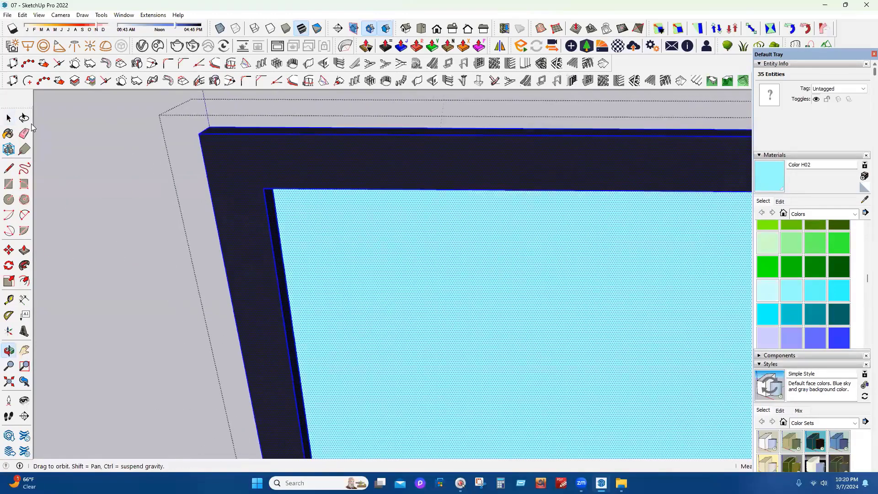
pyautogui.click(25, 250)
pyautogui.press('Escape')
pyautogui.press('Escape')
pyautogui.press('Escape')
pyautogui.scroll(-4, 300, 186)
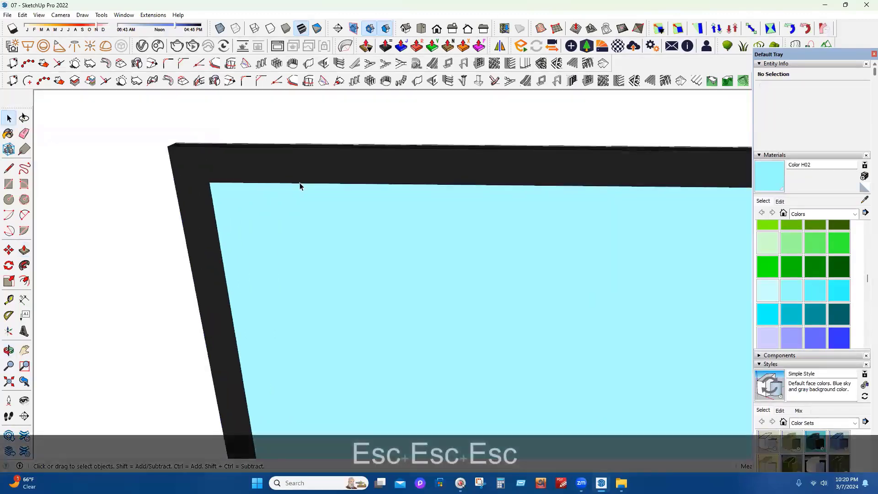
pyautogui.scroll(-10, 349, 207)
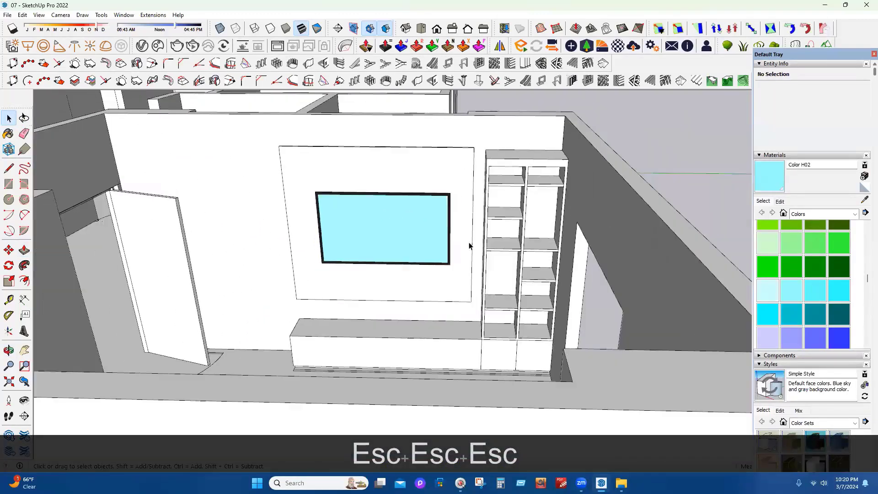
# Group the low cabinet's long front face together with its bounding edges
pyautogui.moveTo(471, 245); pyautogui.dragTo(498, 306, button='middle')
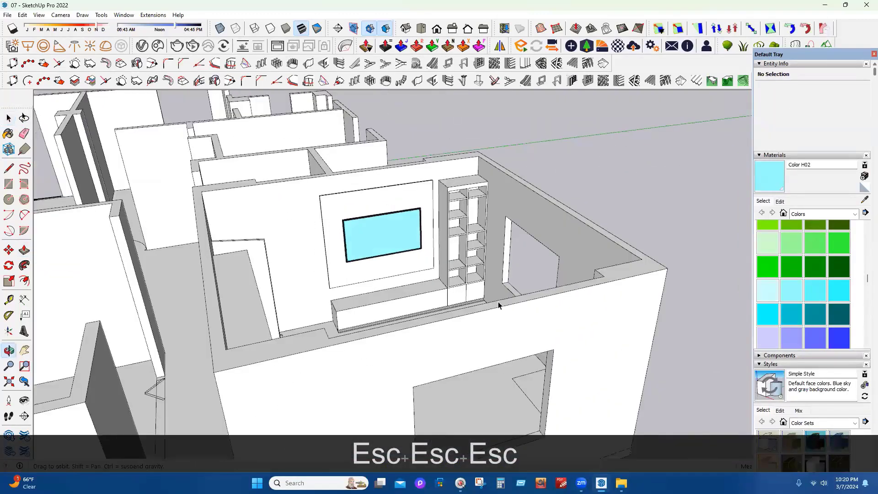
pyautogui.scroll(3, 439, 296)
pyautogui.moveTo(435, 297); pyautogui.dragTo(497, 323, button='middle')
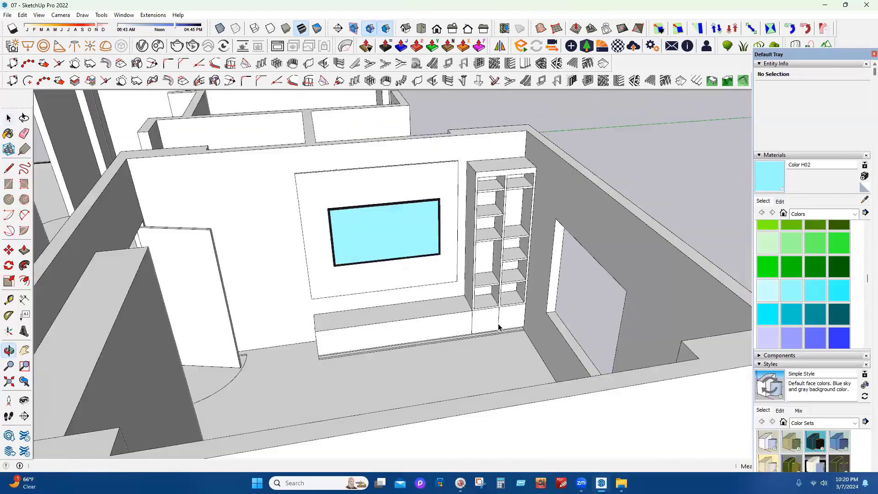
pyautogui.scroll(2, 497, 323)
pyautogui.scroll(4, 497, 327)
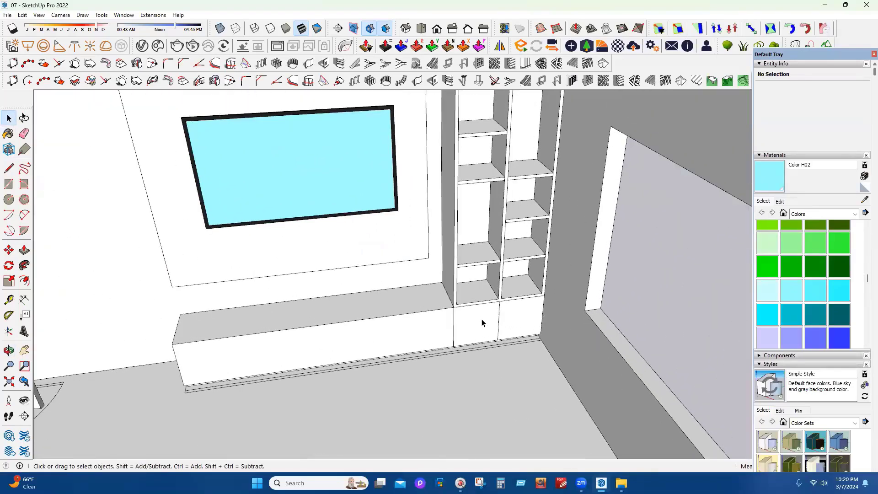
pyautogui.moveTo(471, 338); pyautogui.dragTo(462, 306, button='middle')
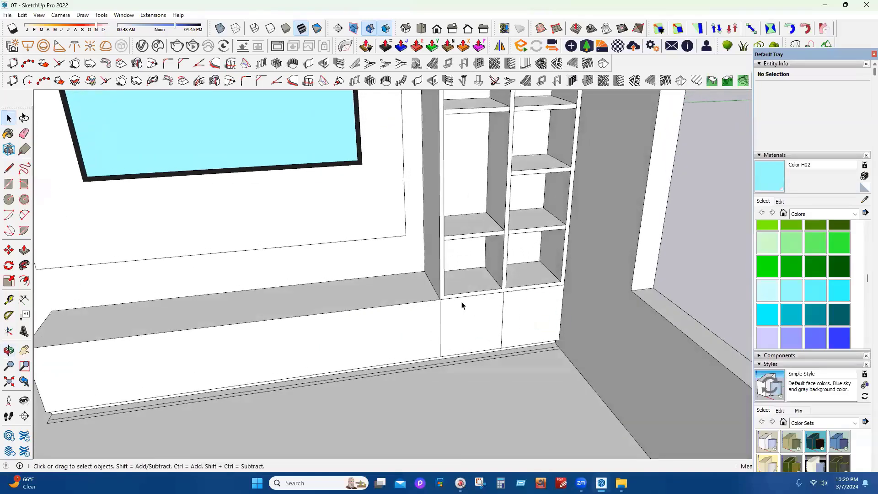
pyautogui.scroll(-2, 459, 318)
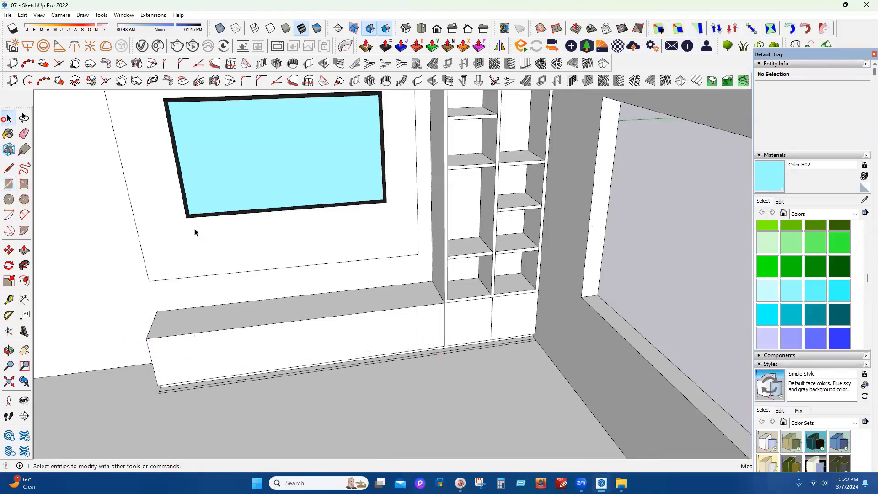
pyautogui.rightClick(315, 334)
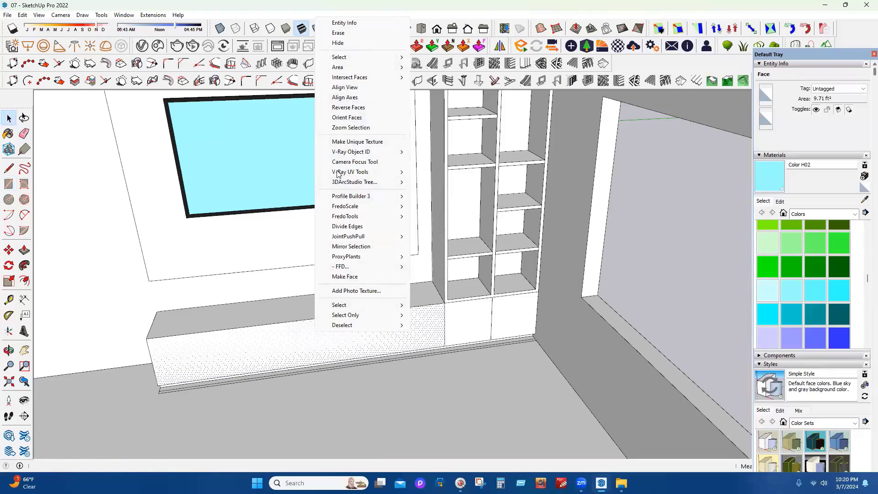
pyautogui.press('Escape')
pyautogui.rightClick(289, 332)
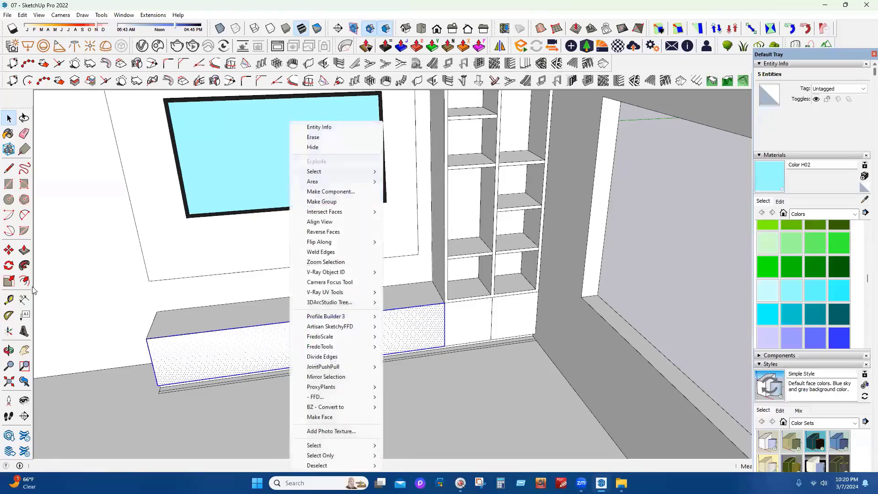
pyautogui.click(320, 202)
# Push/Pull the low cabinet's grouped front face out 1 inch and leave the group
pyautogui.doubleClick(280, 348)
pyautogui.click(23, 250)
pyautogui.click(235, 352)
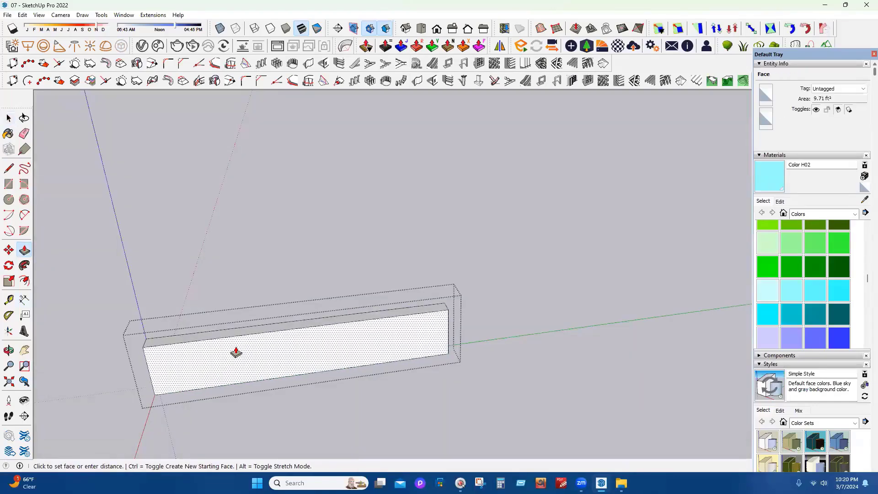
pyautogui.write('1')
pyautogui.press('Return')
pyautogui.press('Escape')
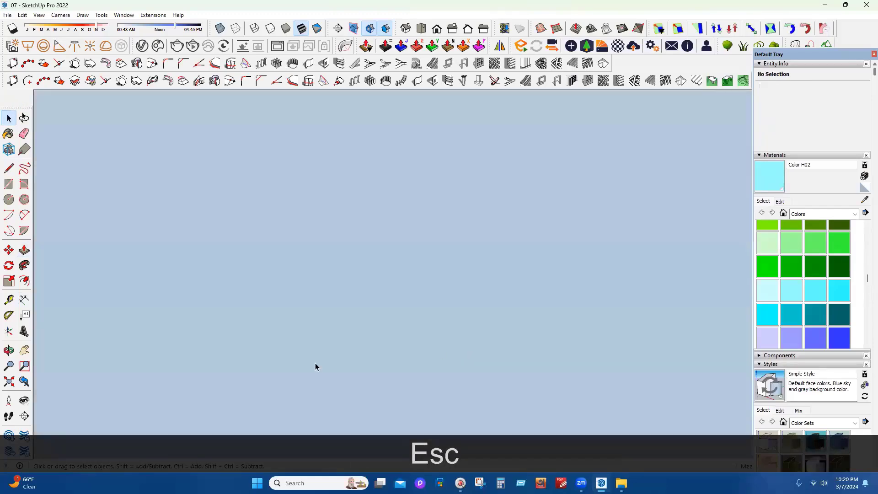
# Reopen the front panel's group and draw a line between the long edges' midpoints, splitting its face in half
pyautogui.scroll(8, 382, 371)
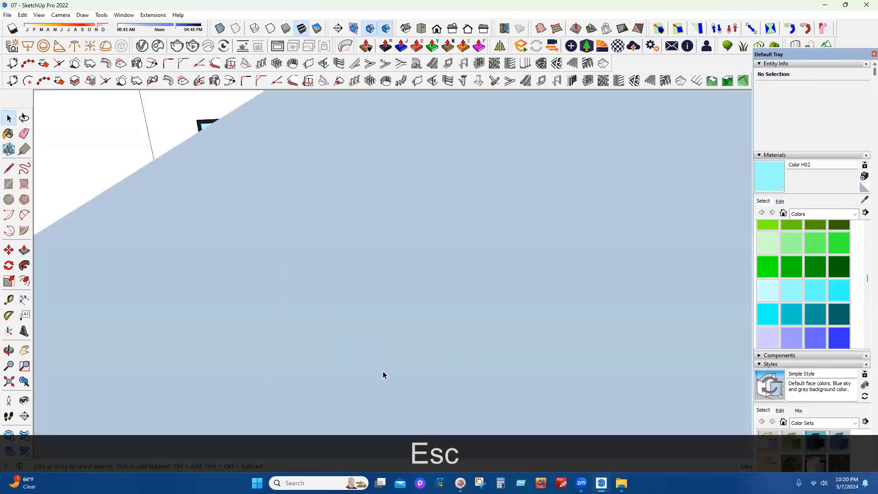
pyautogui.moveTo(288, 374); pyautogui.dragTo(407, 284, button='middle')
pyautogui.doubleClick(393, 292)
pyautogui.click(5, 170)
pyautogui.scroll(-2, 314, 325)
pyautogui.moveTo(314, 325); pyautogui.dragTo(466, 310, button='middle')
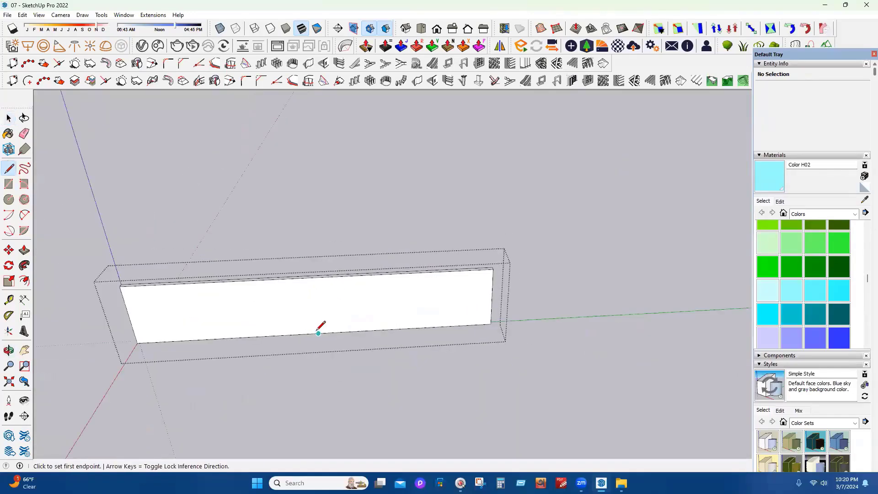
pyautogui.press('Escape')
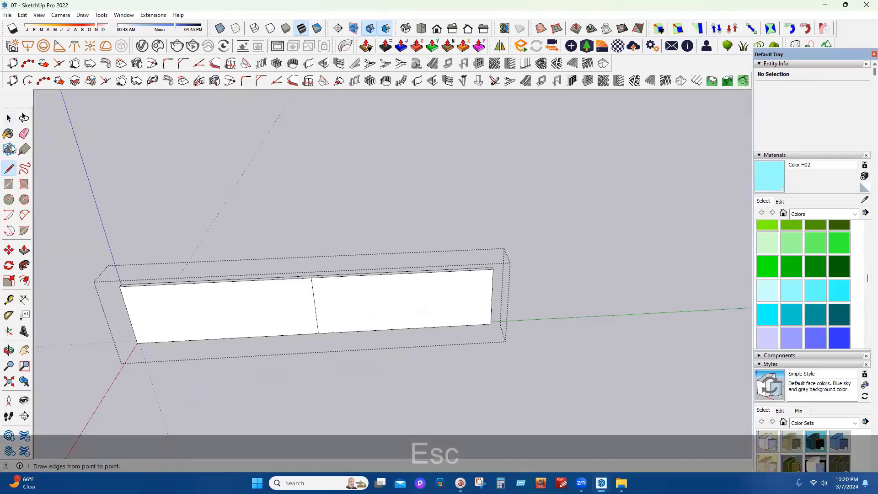
pyautogui.scroll(2, 309, 290)
pyautogui.scroll(4, 351, 283)
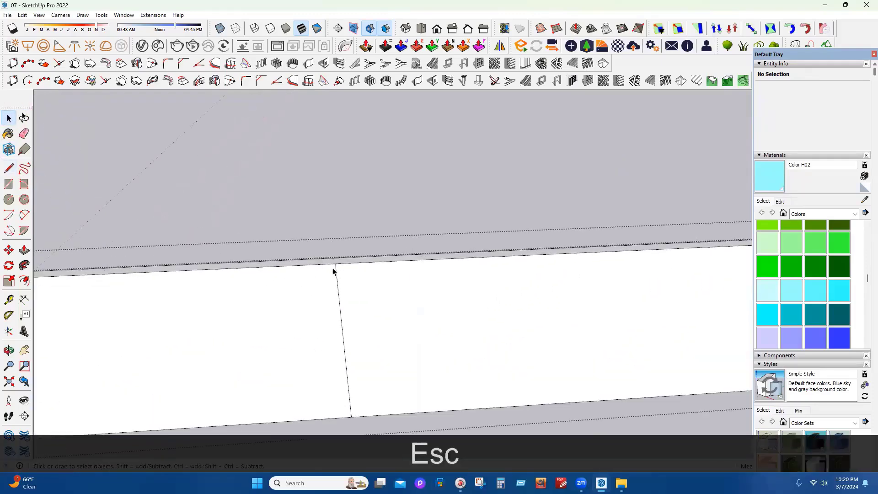
pyautogui.click(8, 250)
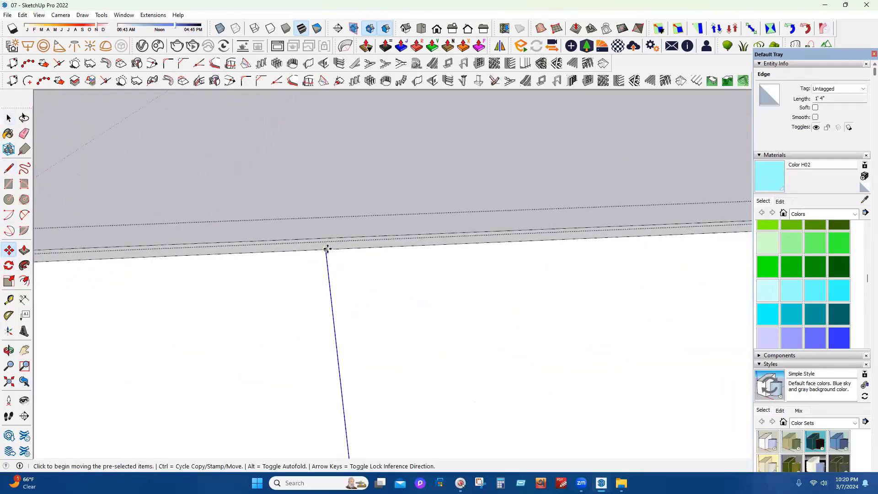
pyautogui.click(326, 249)
pyautogui.press('ctrl')
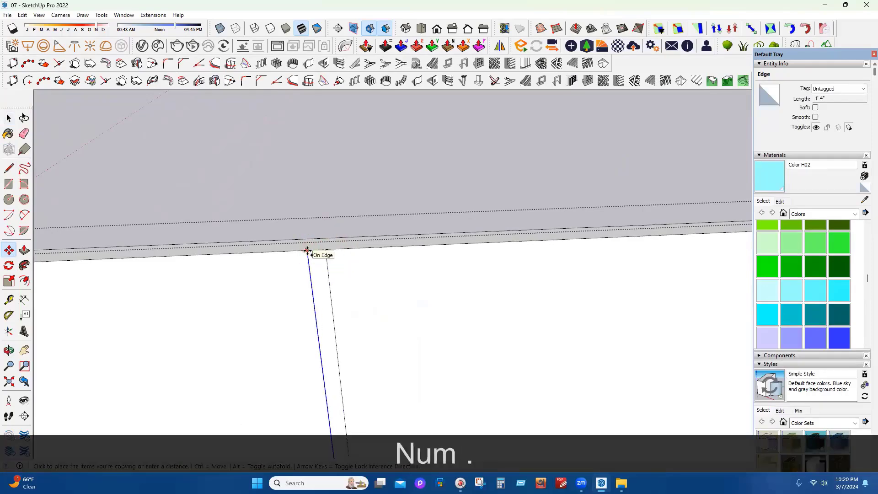
pyautogui.write('2')
pyautogui.press('space')
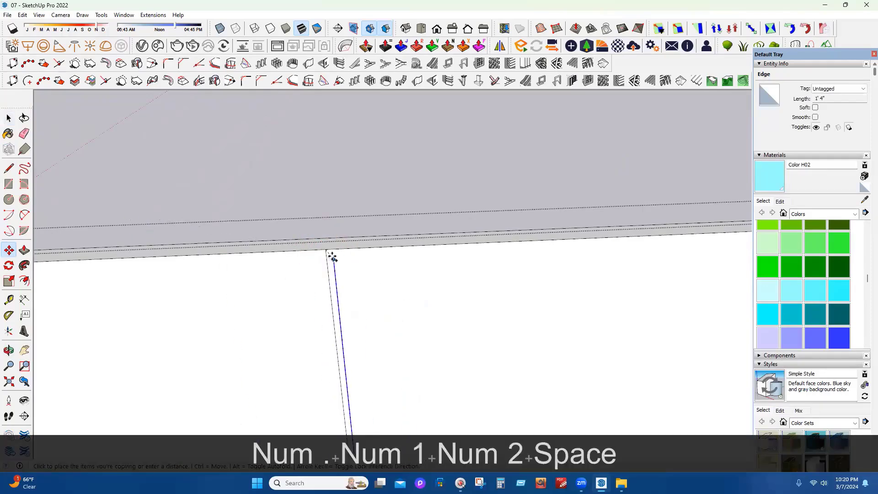
pyautogui.press('Escape')
# Copy the front panel's dividing line 0.12 inch to one side along the panel face
pyautogui.click(9, 118)
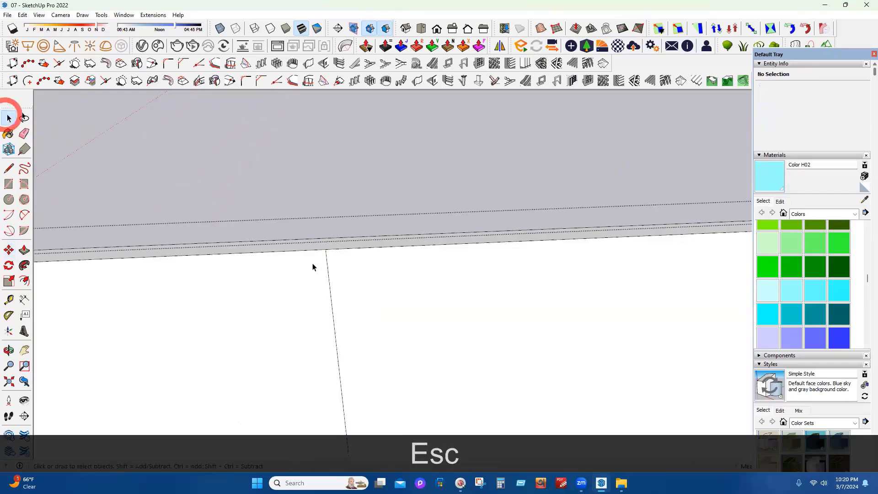
pyautogui.click(325, 255)
pyautogui.press('m')
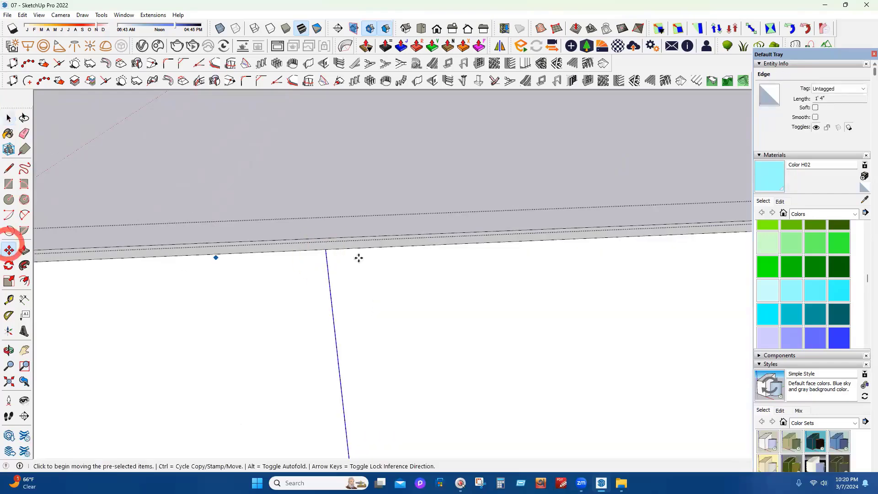
pyautogui.press('ctrl')
pyautogui.click(327, 251)
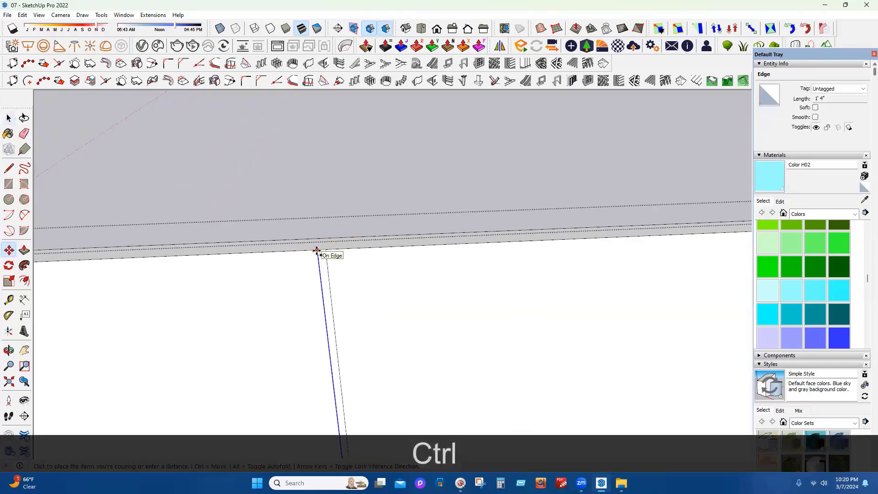
pyautogui.write('.12')
pyautogui.press('Return')
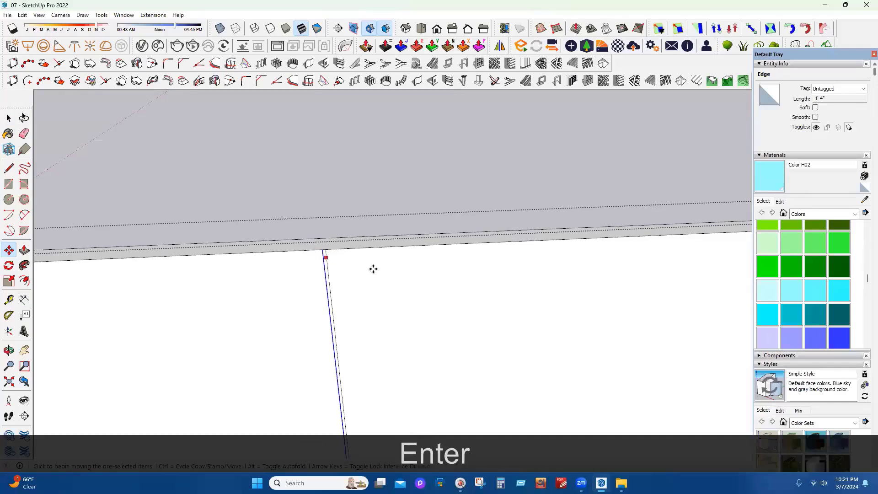
# Copy the original dividing line the same small distance to its opposite side
pyautogui.scroll(3, 324, 247)
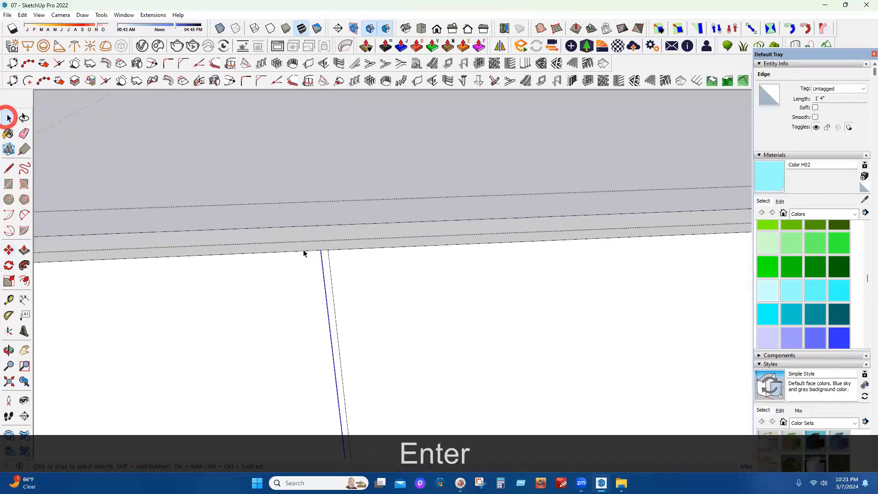
pyautogui.click(330, 259)
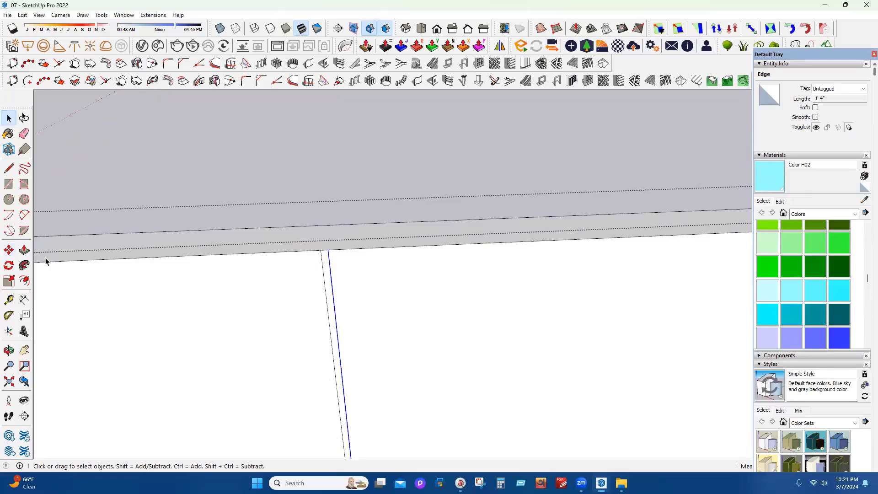
pyautogui.click(9, 250)
pyautogui.press('ctrl')
pyautogui.click(333, 250)
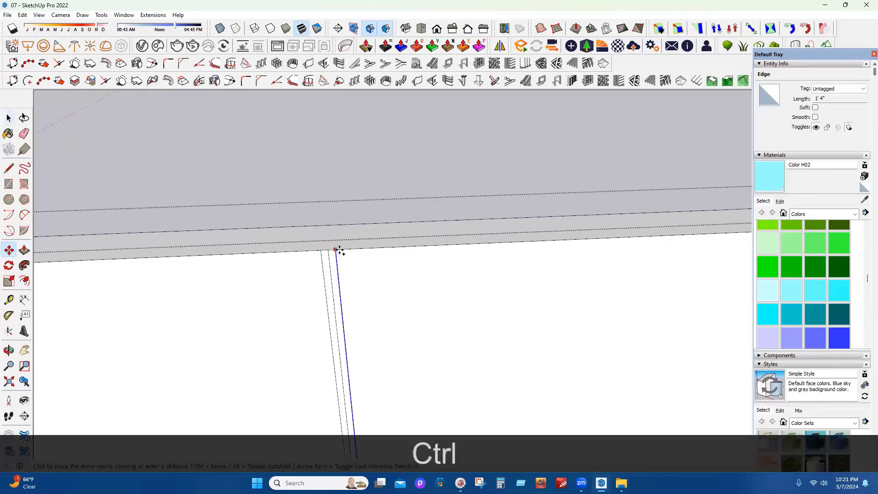
pyautogui.click(338, 250)
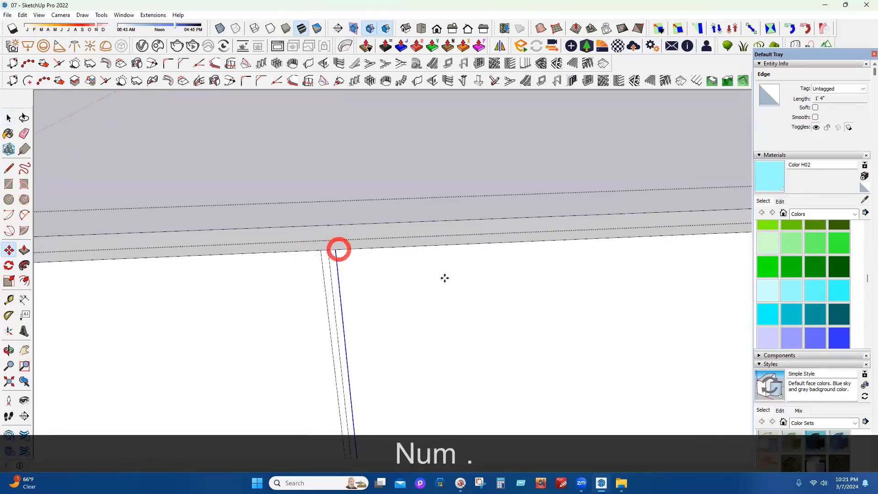
# Erase the middle line and Push/Pull the narrow strip between its two copies back 1 inch
pyautogui.click(24, 133)
pyautogui.scroll(1, 332, 257)
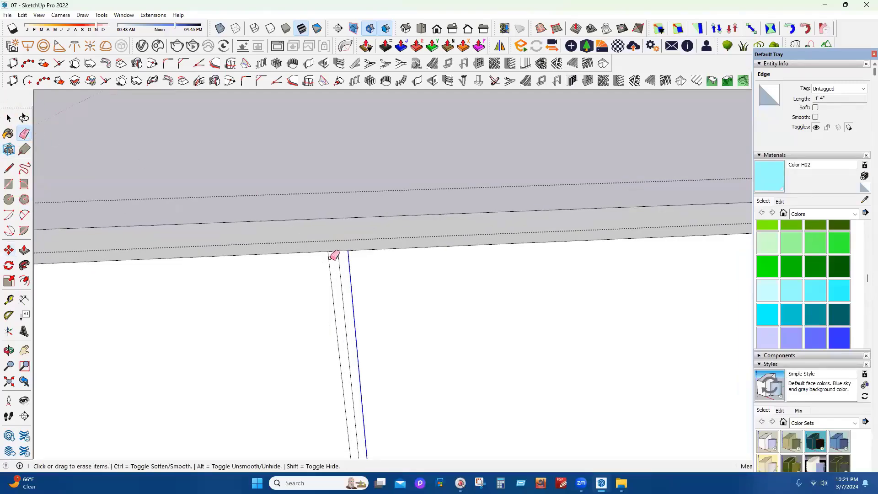
pyautogui.click(24, 250)
pyautogui.click(339, 315)
pyautogui.click(339, 205)
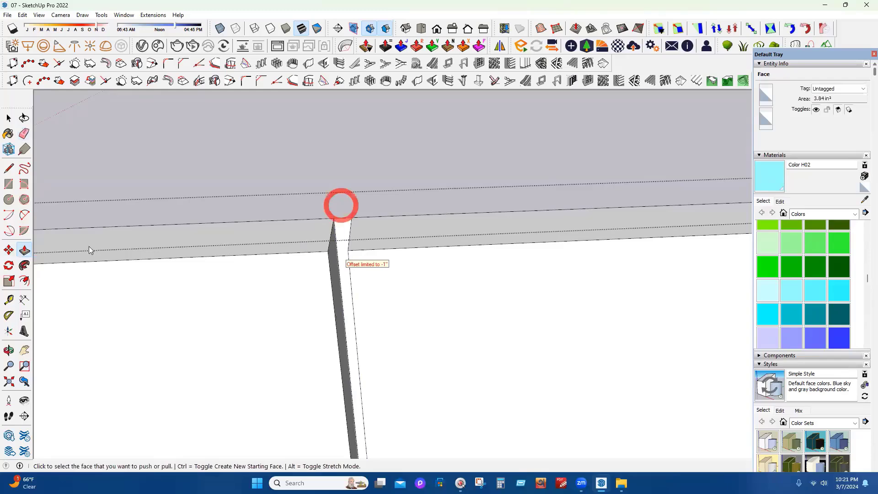
# Erase the strip's leftover edge at the back to open the gap between the two panels, and leave the group
pyautogui.press('e')
pyautogui.moveTo(339, 220); pyautogui.dragTo(342, 212)
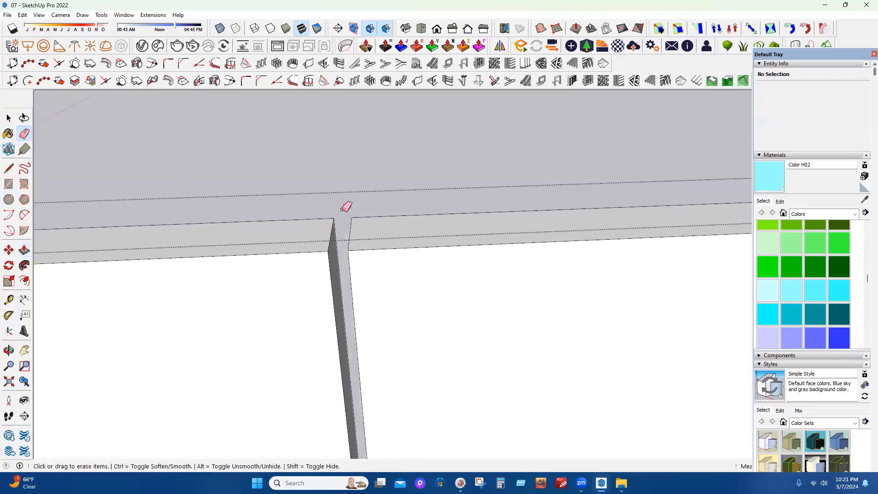
pyautogui.scroll(-3, 323, 231)
pyautogui.scroll(-2, 442, 272)
pyautogui.press('space')
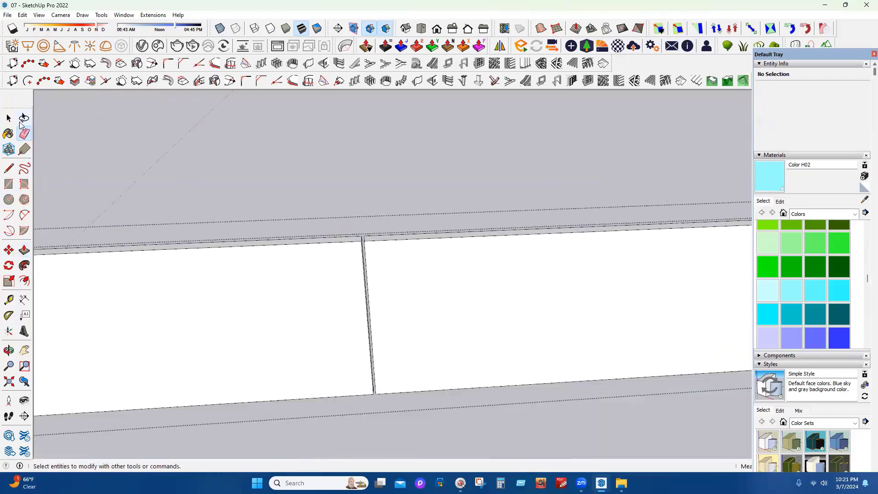
pyautogui.scroll(-5, 425, 291)
pyautogui.press('Escape')
pyautogui.press('Escape')
# Draw a rectangle corner to corner over the lower shelving compartment's front beside the long cabinet
pyautogui.moveTo(371, 303); pyautogui.dragTo(614, 248, button='middle')
pyautogui.scroll(-2, 595, 256)
pyautogui.scroll(6, 556, 260)
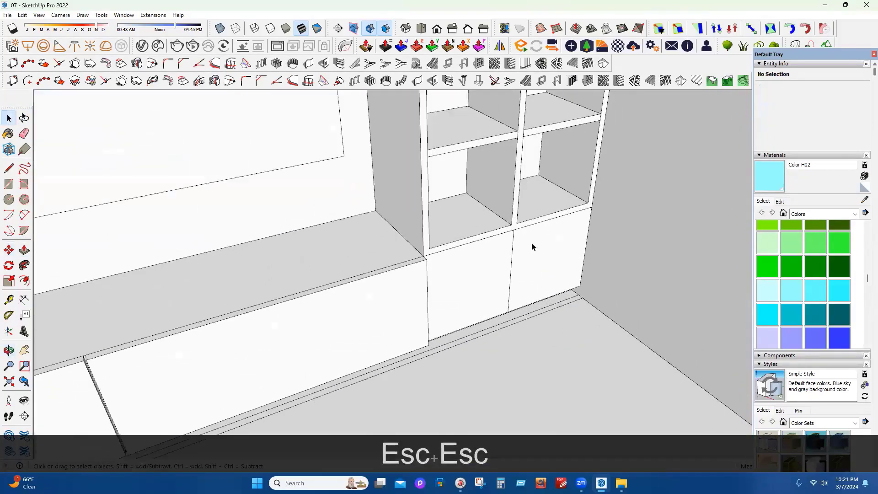
pyautogui.moveTo(556, 261); pyautogui.dragTo(500, 249, button='middle')
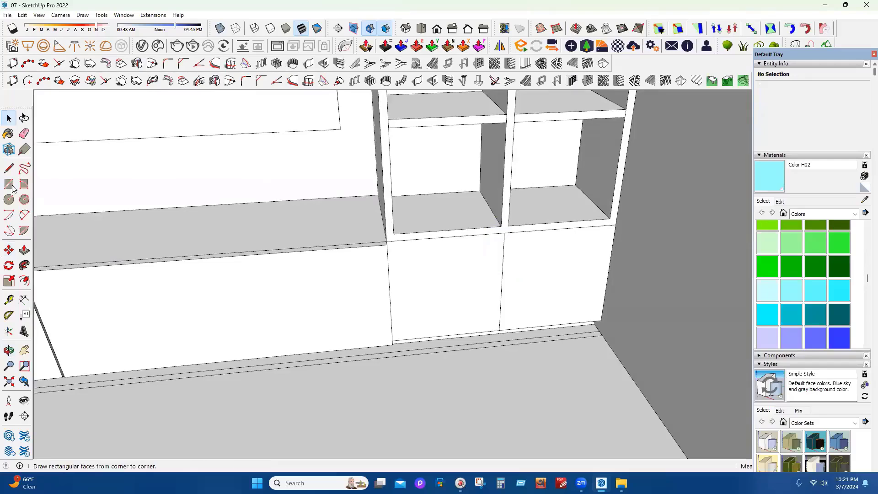
pyautogui.scroll(2, 468, 285)
pyautogui.click(355, 225)
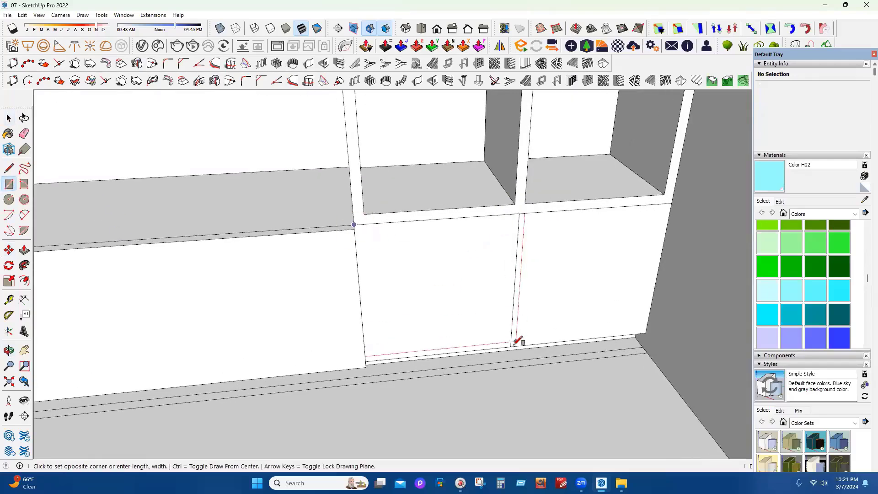
pyautogui.click(512, 345)
# Group the new door rectangle's face together with its bounding edges
pyautogui.click(8, 118)
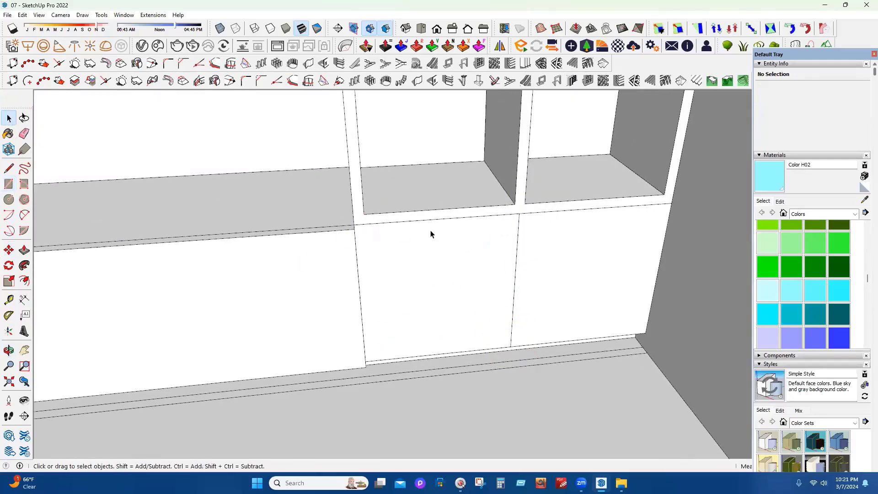
pyautogui.click(430, 234)
pyautogui.rightClick(428, 247)
pyautogui.press('Escape')
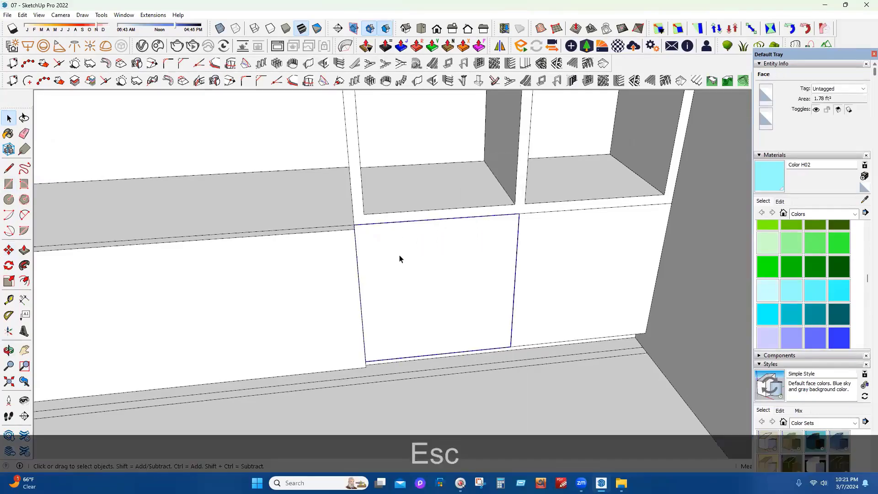
pyautogui.doubleClick(399, 255)
pyautogui.rightClick(399, 254)
pyautogui.click(436, 202)
# Open the door group and Push/Pull its face out 1 inch
pyautogui.doubleClick(426, 254)
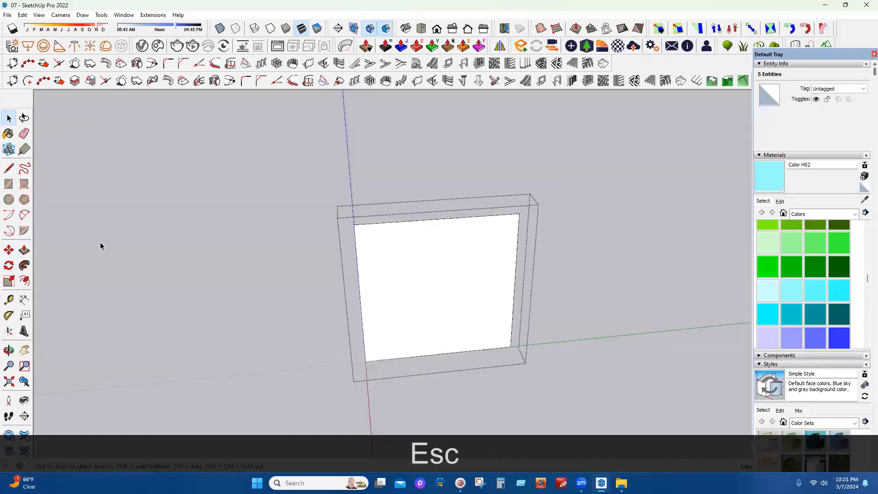
pyautogui.press('p')
pyautogui.click(401, 313)
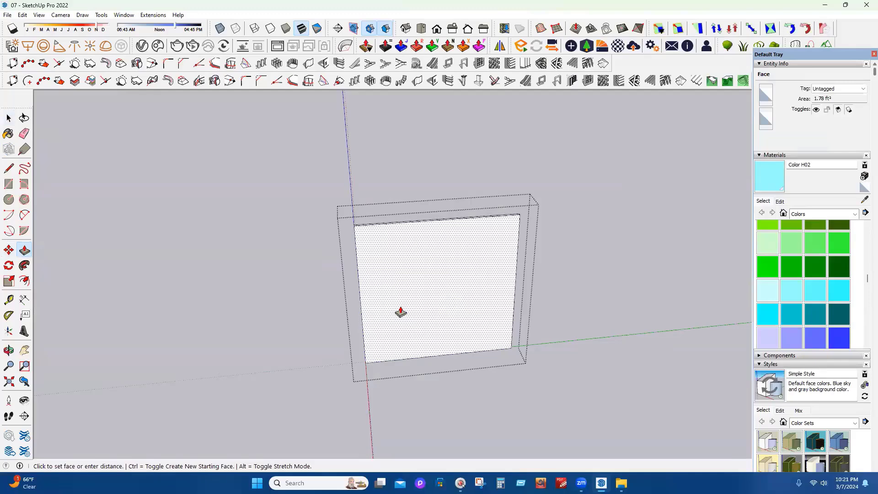
pyautogui.press('n')
pyautogui.moveTo(494, 279); pyautogui.dragTo(396, 287, button='middle')
pyautogui.press('n')
# Push/Pull the door's side face next to the long cabinet inward 0.25 inch and leave the group
pyautogui.click(395, 287)
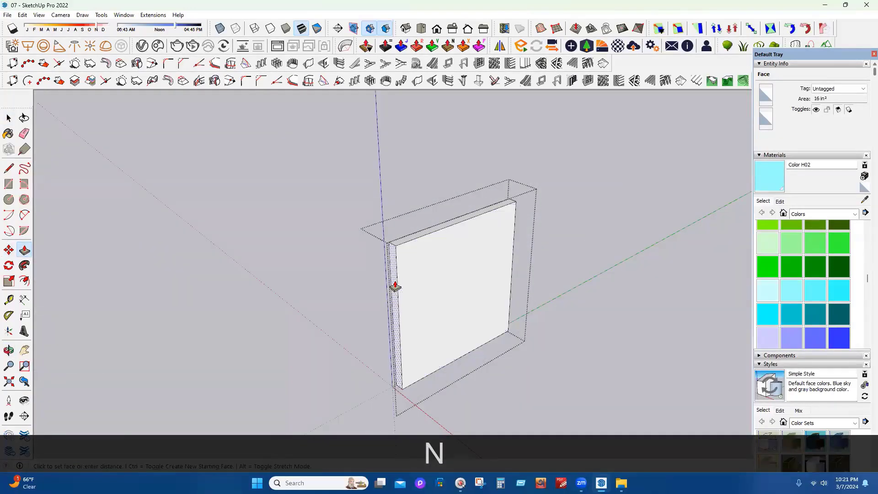
pyautogui.write('.25')
pyautogui.press('Return')
pyautogui.click(8, 118)
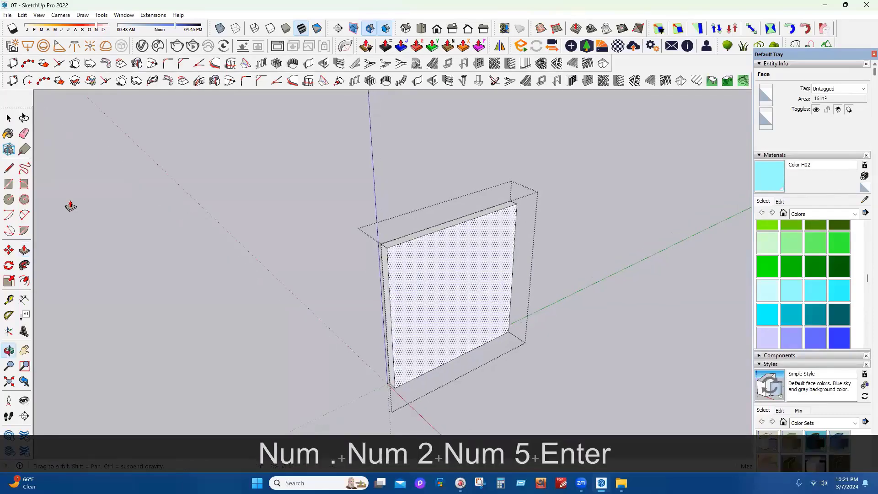
pyautogui.press('Escape')
pyautogui.press('Escape')
pyautogui.moveTo(43, 182); pyautogui.dragTo(382, 251, button='middle')
# Copy the door group onto the neighbouring lower compartment beside the side wall
pyautogui.click(382, 251)
pyautogui.press('m')
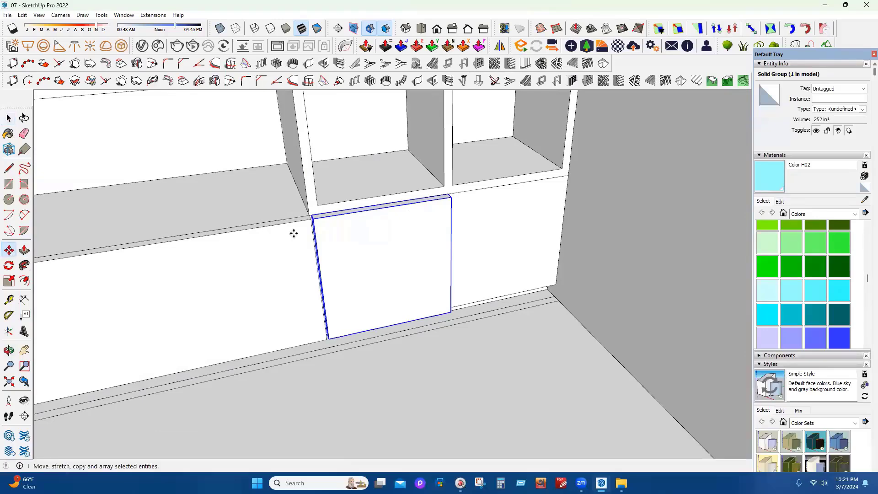
pyautogui.scroll(1, 294, 234)
pyautogui.press('ctrl')
pyautogui.click(315, 217)
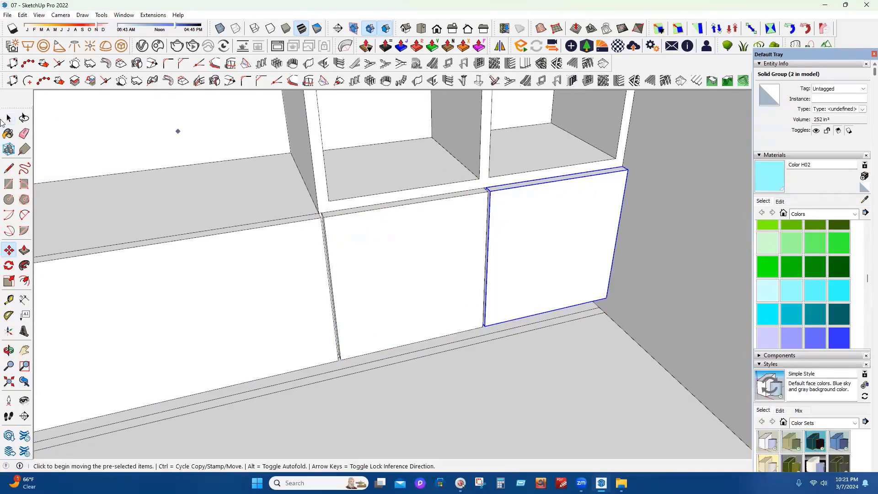
pyautogui.click(8, 117)
# Examine the TV wall with its divided cabinet front and the two door panels from several angles
pyautogui.scroll(-6, 495, 339)
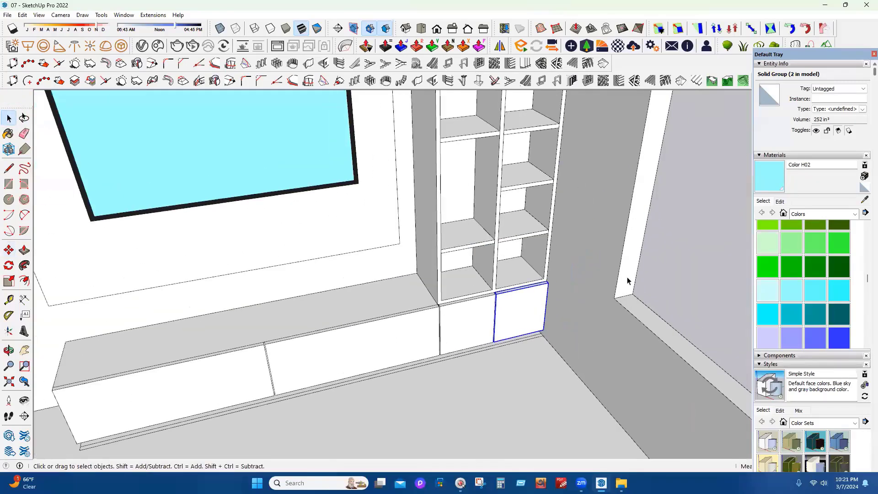
pyautogui.scroll(-5, 595, 293)
pyautogui.moveTo(544, 316); pyautogui.dragTo(415, 367, button='middle')
pyautogui.moveTo(554, 360); pyautogui.dragTo(562, 305, button='middle')
pyautogui.click(435, 383)
pyautogui.scroll(4, 405, 361)
pyautogui.moveTo(544, 358); pyautogui.dragTo(445, 383, button='middle')
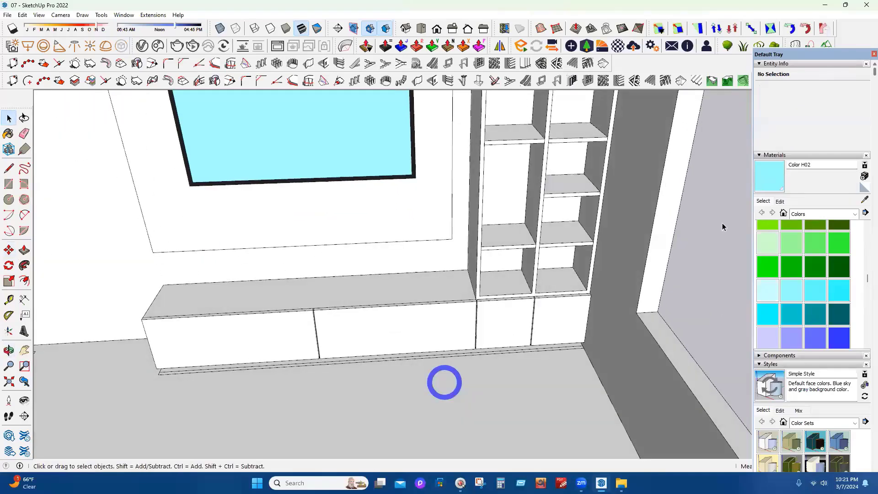
pyautogui.scroll(-4, 450, 357)
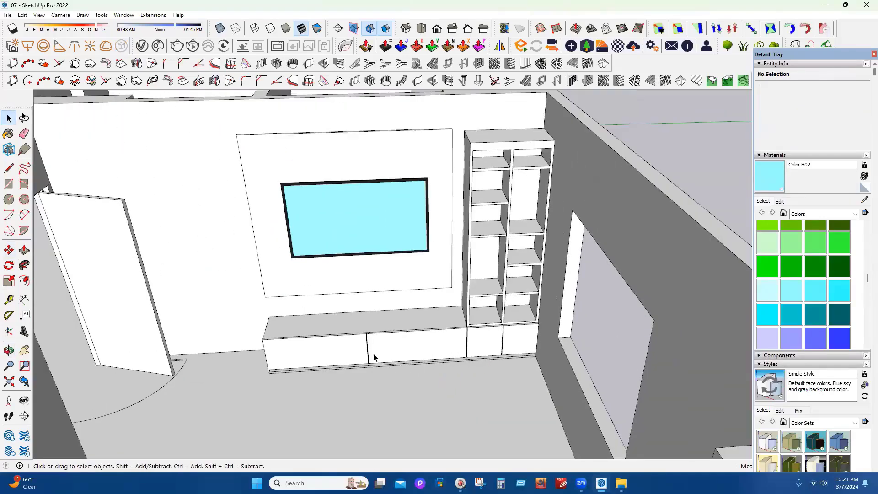
pyautogui.scroll(3, 375, 354)
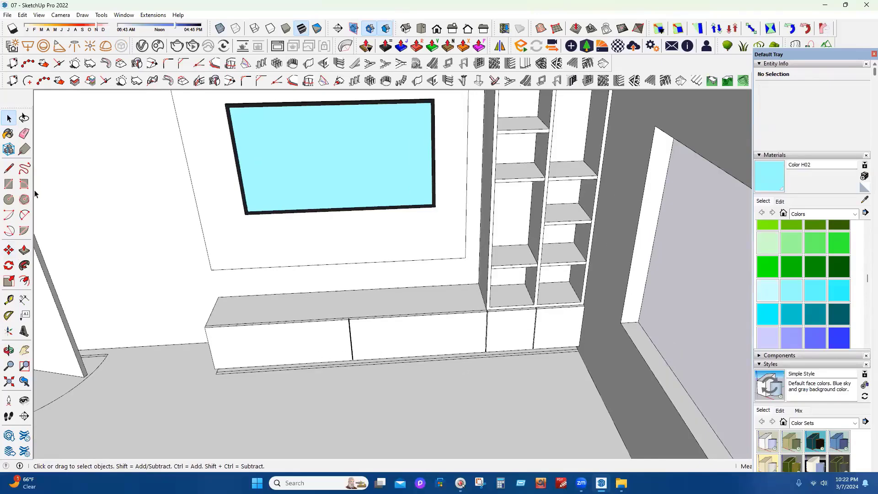
# Draw a long, thin handle rectangle near the upper edge of the low cabinet's front panel farthest from the shelving
pyautogui.click(9, 184)
pyautogui.scroll(6, 256, 343)
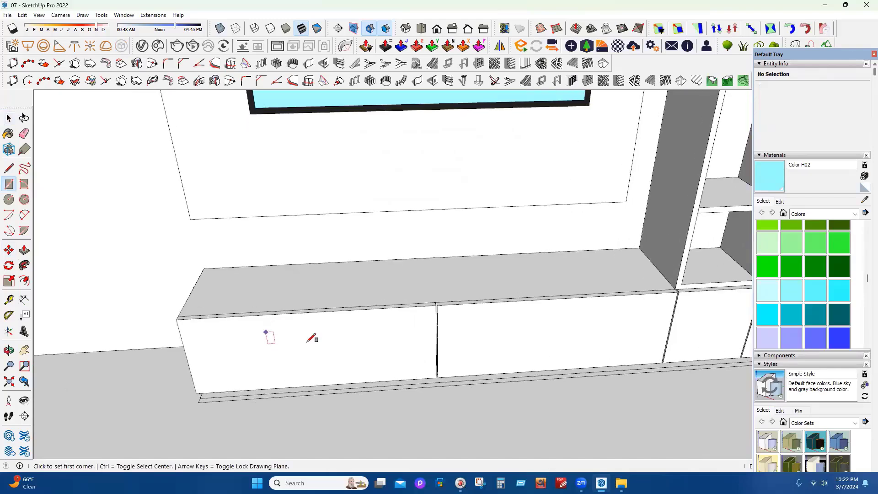
pyautogui.click(262, 328)
pyautogui.scroll(-2, 361, 326)
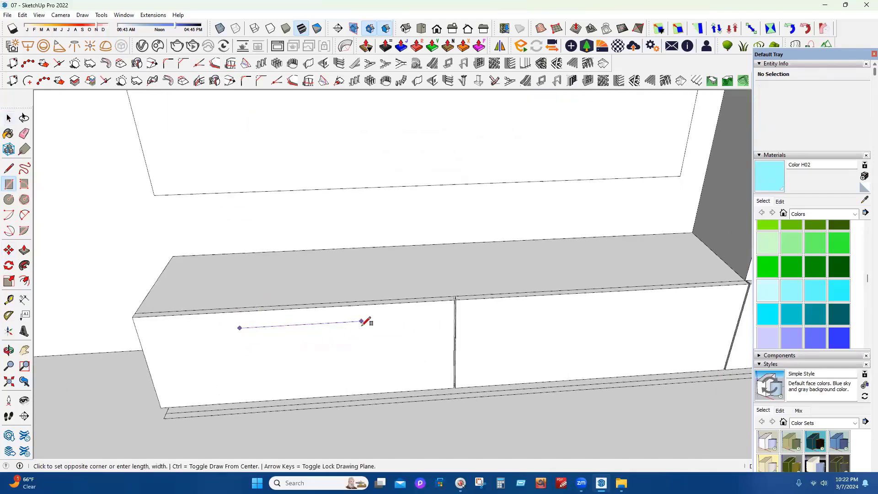
pyautogui.click(362, 324)
# Group the handle rectangle's face together with its edges
pyautogui.click(8, 117)
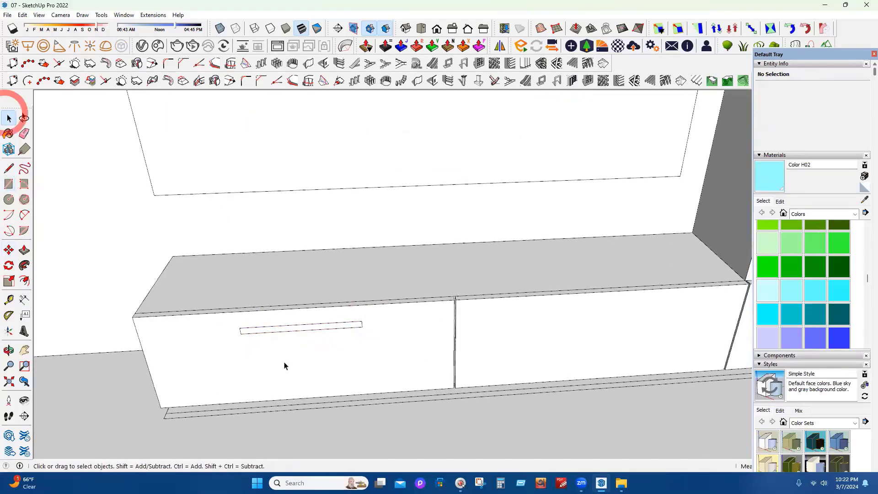
pyautogui.scroll(2, 284, 322)
pyautogui.rightClick(284, 322)
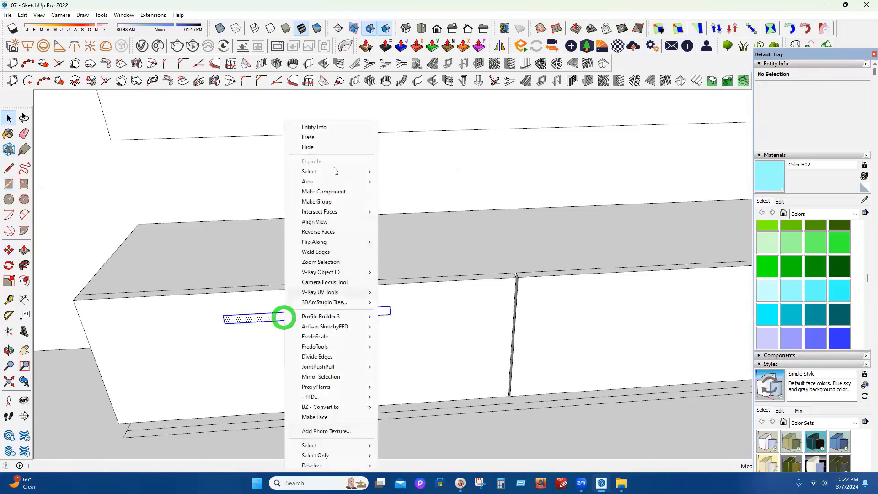
pyautogui.click(320, 202)
# Open the handle group, Push/Pull its face out 1 inch, and leave the group
pyautogui.doubleClick(308, 315)
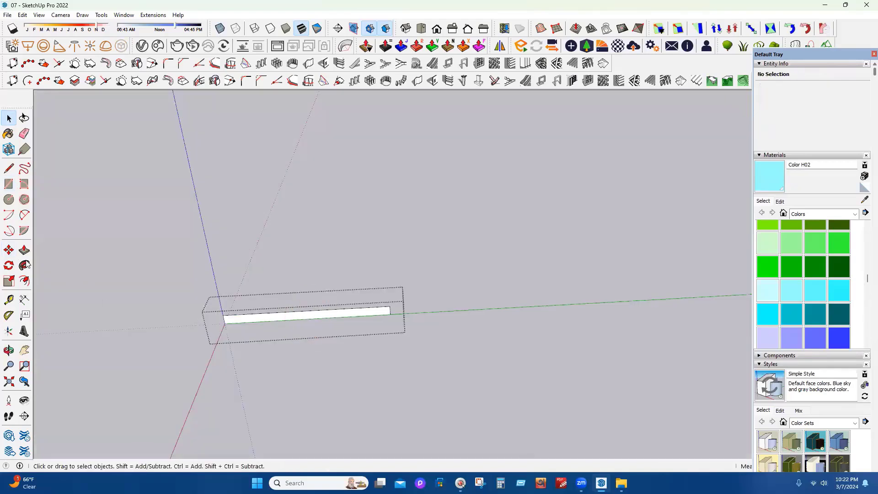
pyautogui.press('p')
pyautogui.click(248, 322)
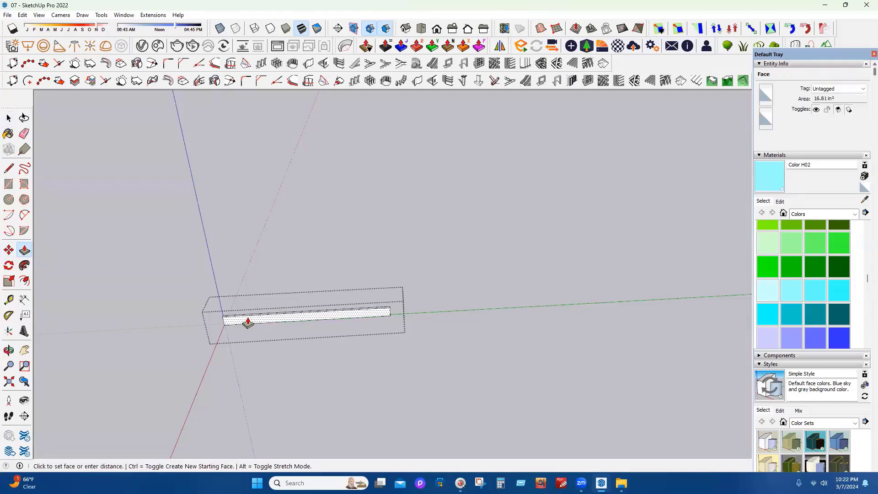
pyautogui.write('1')
pyautogui.press('Return')
pyautogui.press('Escape')
pyautogui.press('Escape')
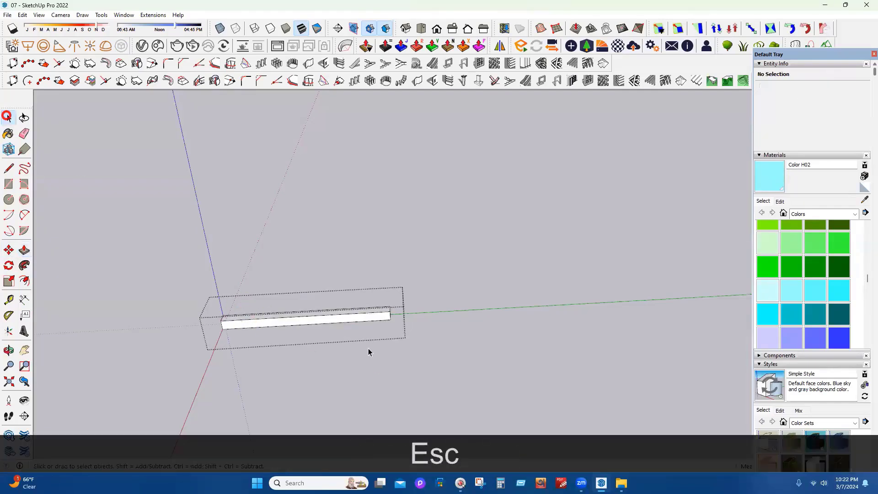
# Copy the handle group across onto the low cabinet's second front panel
pyautogui.click(283, 329)
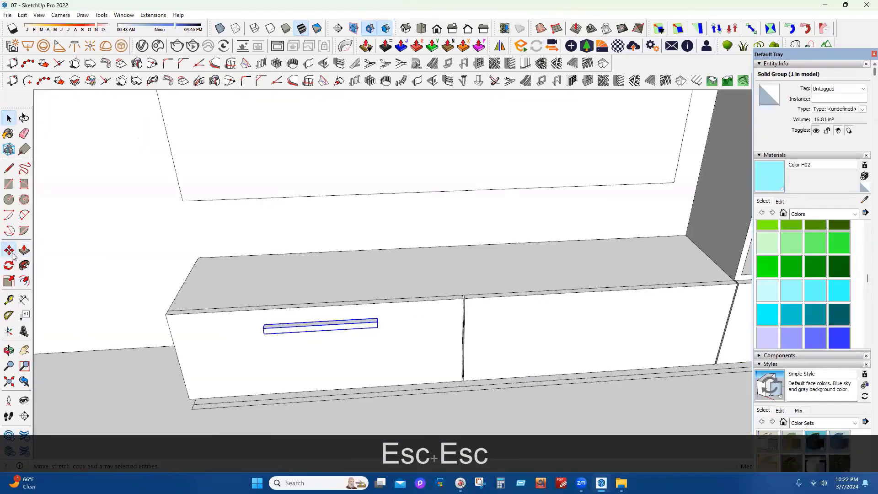
pyautogui.click(310, 320)
pyautogui.press('ctrl')
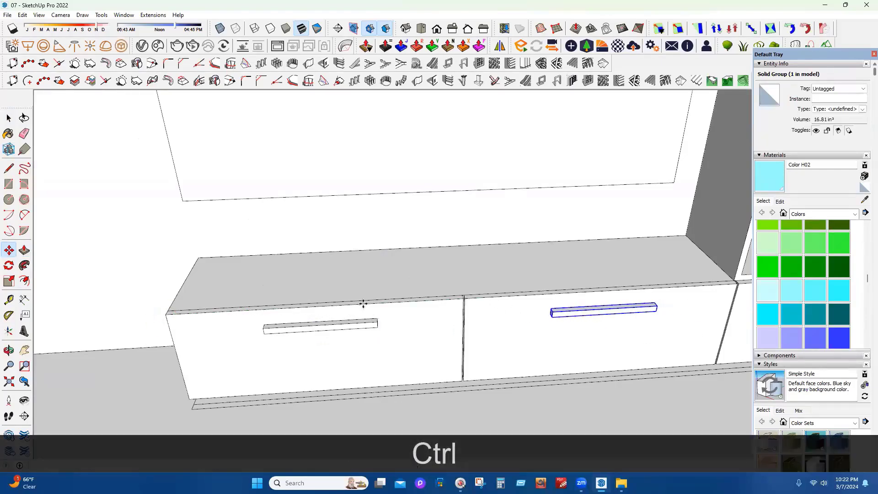
pyautogui.click(364, 304)
# Examine the two small door fronts below the shelving unit up close
pyautogui.scroll(-2, 270, 316)
pyautogui.scroll(-3, 514, 345)
pyautogui.moveTo(513, 345)
pyautogui.mouseDown(button='middle')
pyautogui.moveTo(506, 314)
pyautogui.moveTo(519, 343)
pyautogui.mouseUp(button='middle')
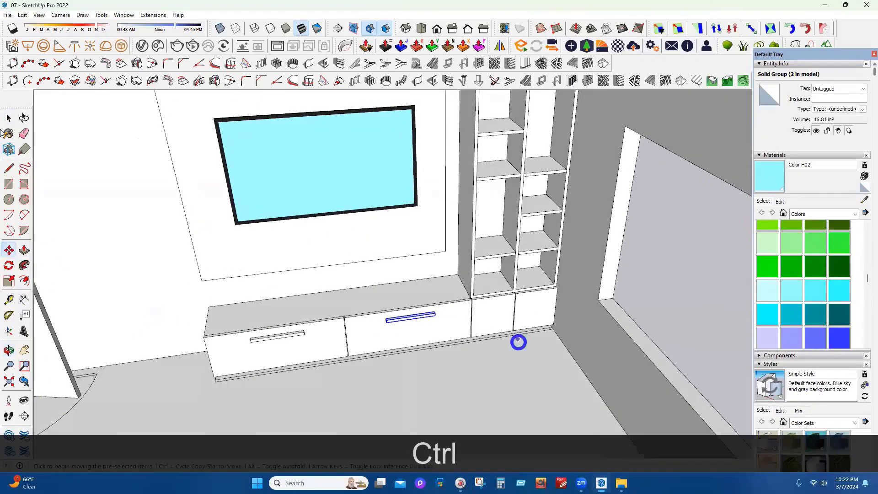
pyautogui.scroll(2, 475, 354)
pyautogui.click(8, 120)
pyautogui.scroll(6, 493, 306)
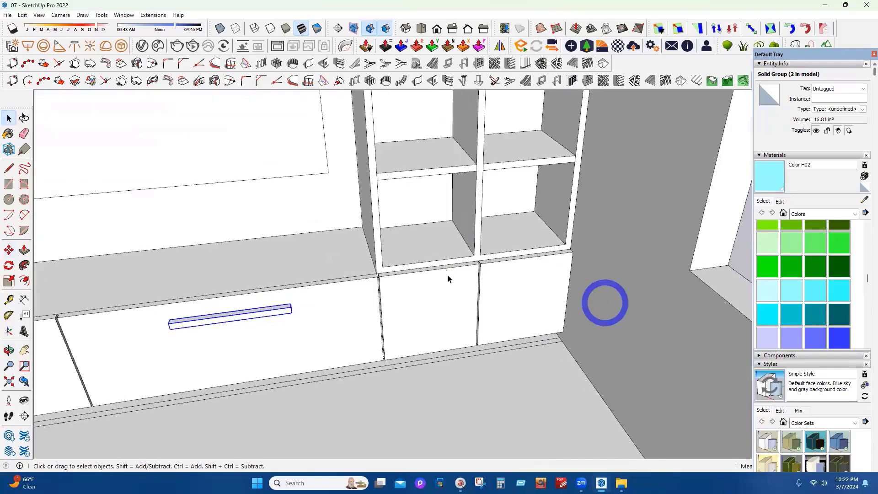
pyautogui.scroll(2, 485, 275)
pyautogui.moveTo(615, 451); pyautogui.dragTo(565, 450, button='middle')
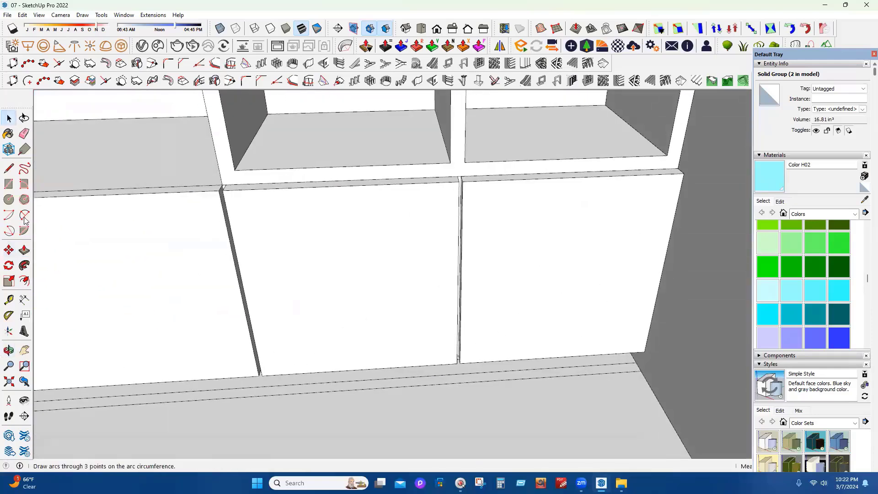
# Draw a narrow vertical rectangle for a handle on the left shelf-cabinet door, near the edge where the two doors meet
pyautogui.click(10, 184)
pyautogui.click(422, 236)
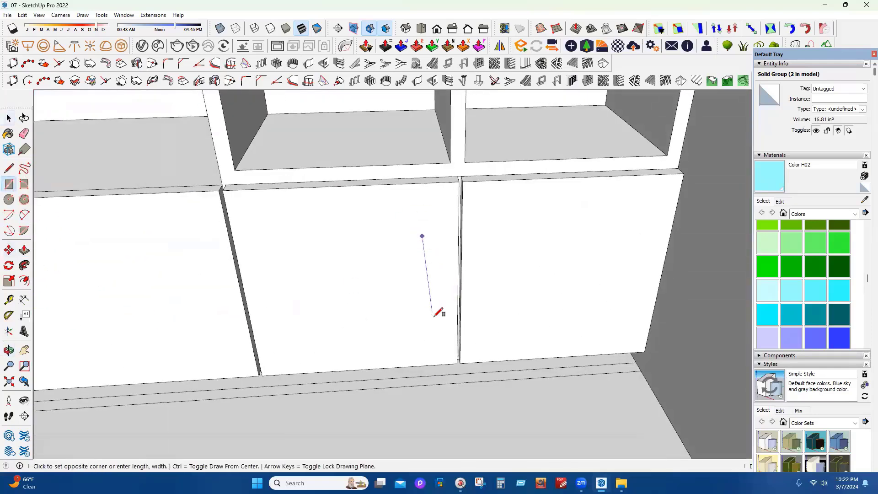
pyautogui.press('Escape')
pyautogui.scroll(5, 432, 274)
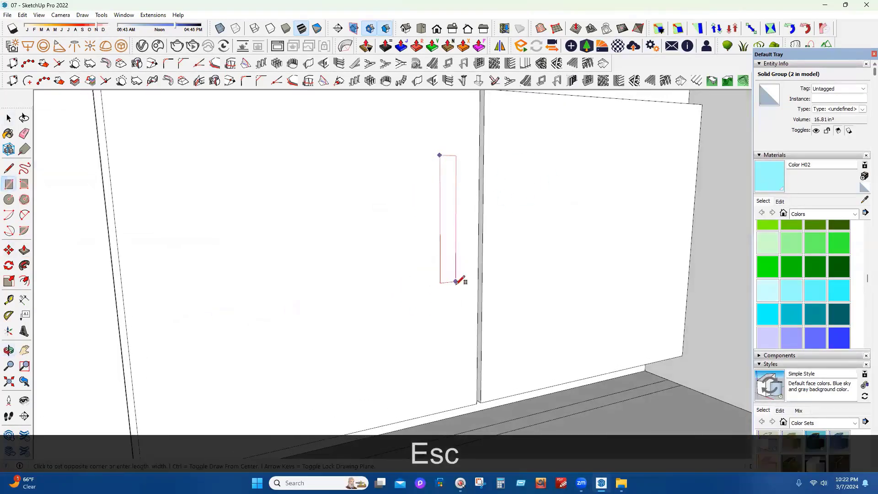
pyautogui.click(447, 273)
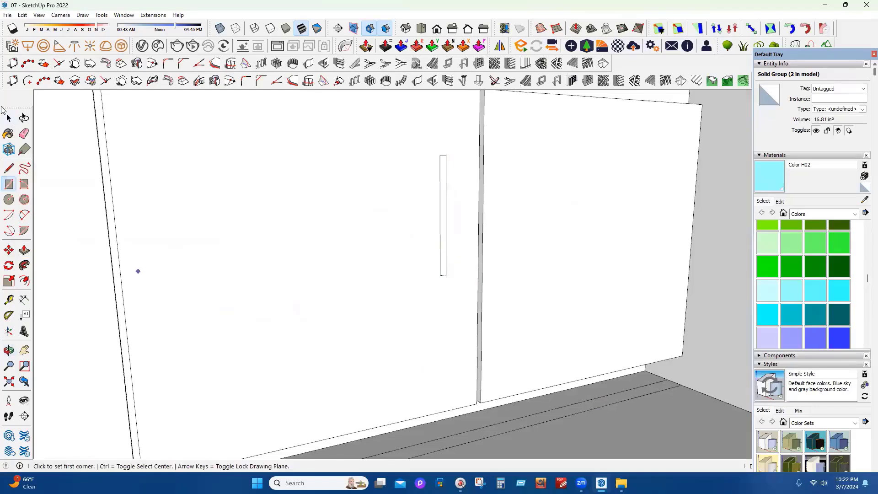
# Make the narrow handle rectangle on the left cabinet door, face and edges, into a group
pyautogui.press('space')
pyautogui.scroll(1, 449, 224)
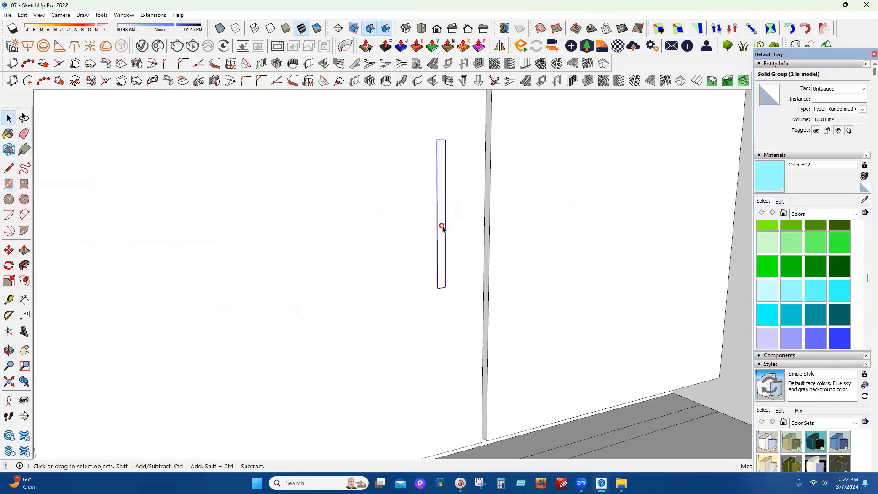
pyautogui.rightClick(443, 227)
pyautogui.click(472, 201)
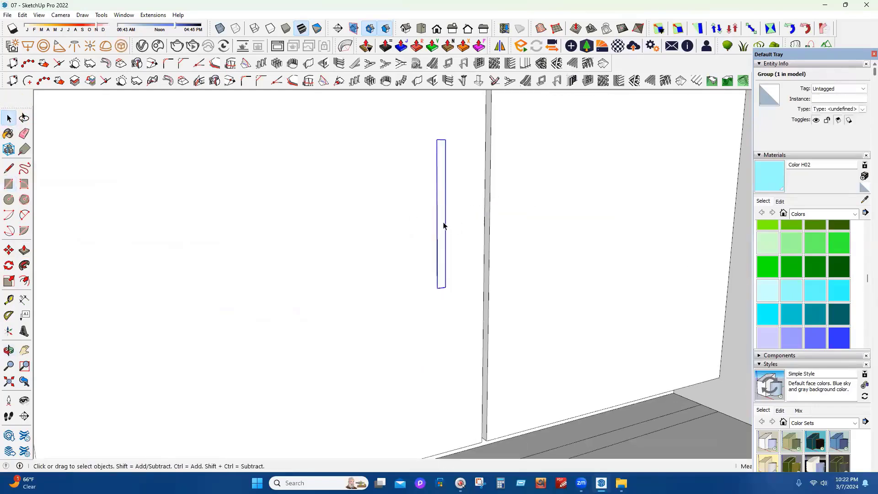
# Inside the new handle group, push/pull the rectangle outward by 1 and close the group
pyautogui.doubleClick(441, 225)
pyautogui.click(21, 250)
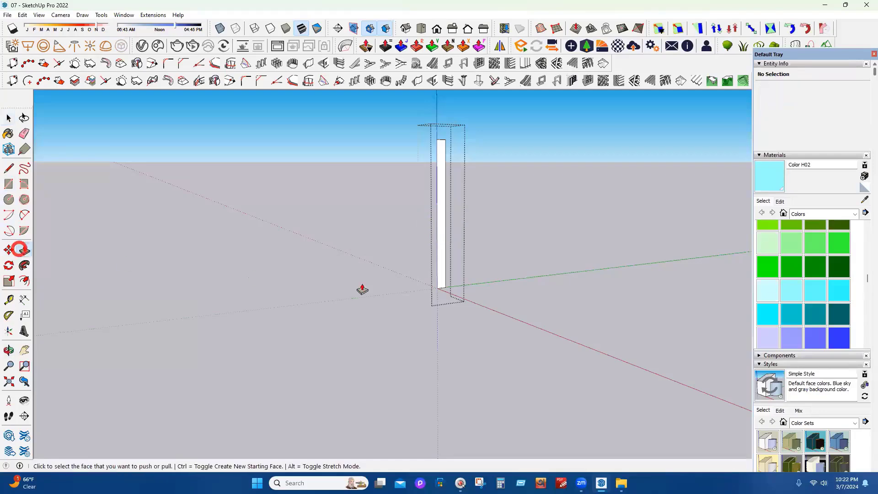
pyautogui.click(443, 277)
pyautogui.write('1')
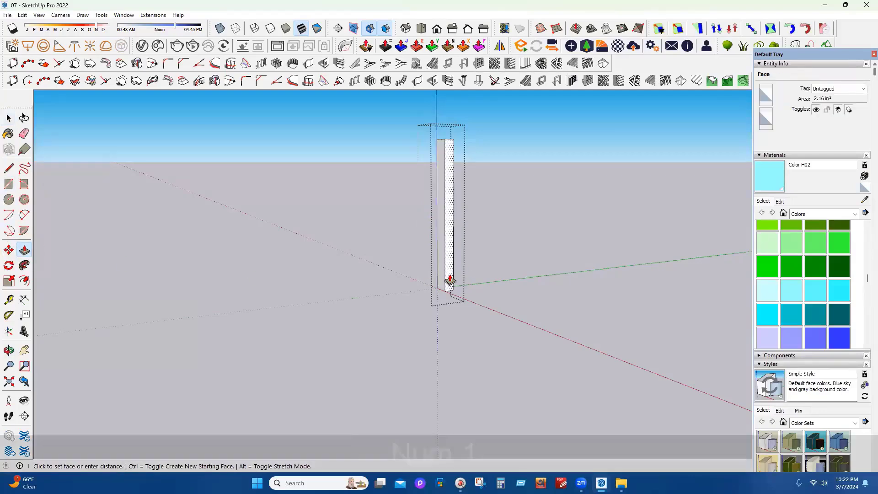
pyautogui.press('Return')
pyautogui.press('Escape')
pyautogui.scroll(-1, 298, 326)
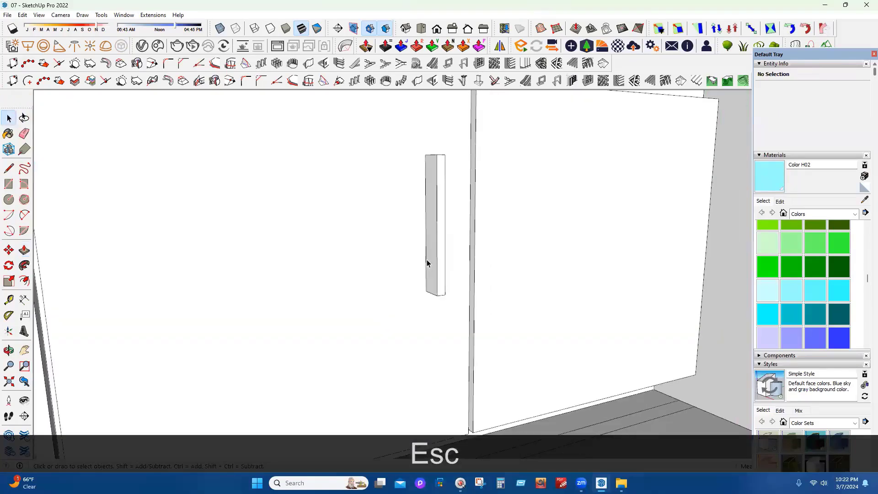
# Reopen the door handle group and push its front face back slightly to make the handle shallower
pyautogui.keyDown('shift'); pyautogui.moveTo(438, 234); pyautogui.dragTo(418, 249, button='middle'); pyautogui.keyUp('shift')
pyautogui.doubleClick(417, 246)
pyautogui.click(25, 250)
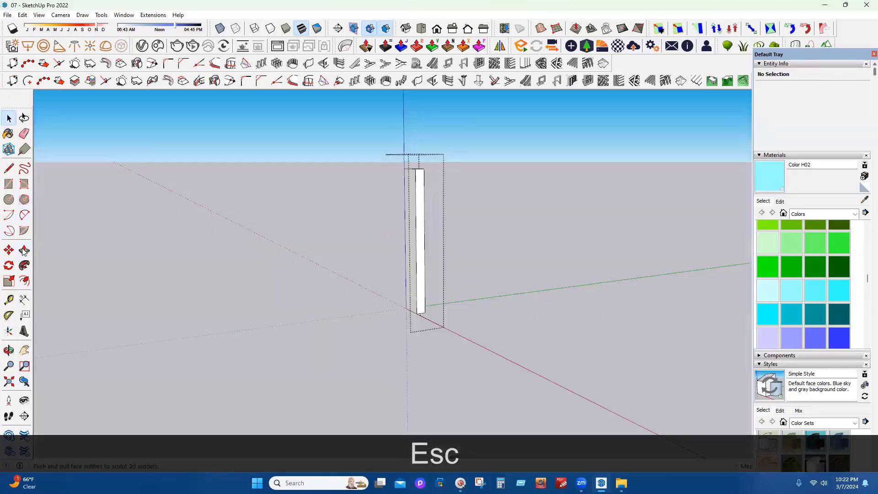
pyautogui.click(419, 271)
pyautogui.press('Escape')
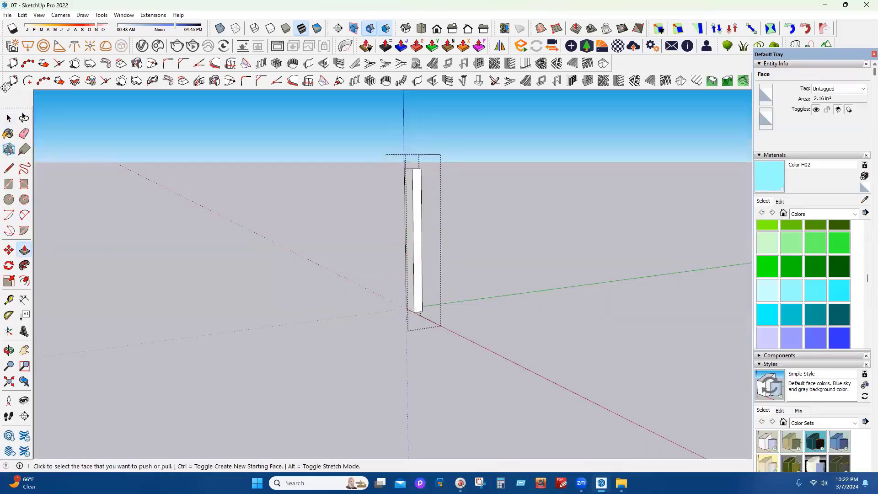
pyautogui.press('Escape')
# Copy the vertical handle sideways onto the right cabinet door, close to the gap between the two doors
pyautogui.click(373, 269)
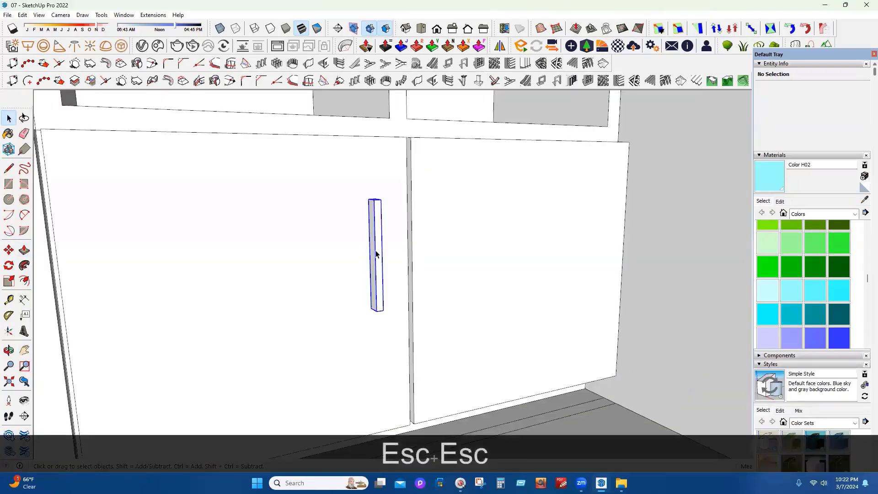
pyautogui.moveTo(373, 270); pyautogui.dragTo(89, 313, button='middle')
pyautogui.click(9, 250)
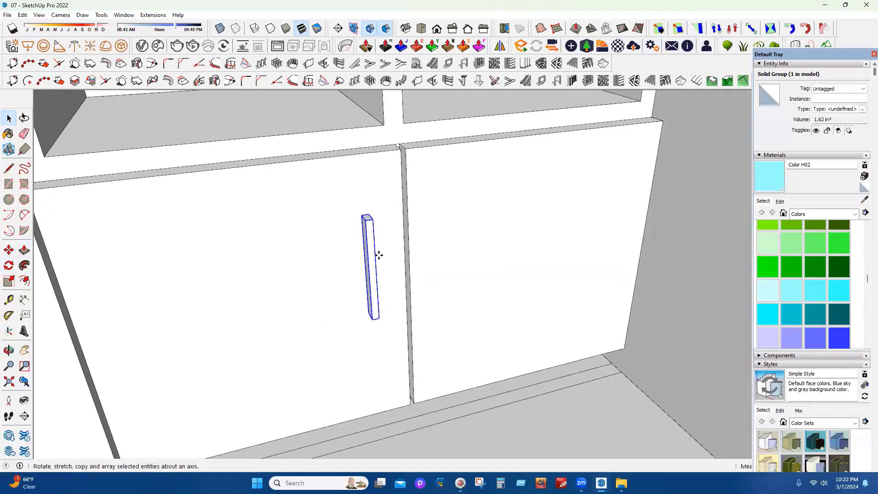
pyautogui.click(310, 235)
pyautogui.press('ctrl')
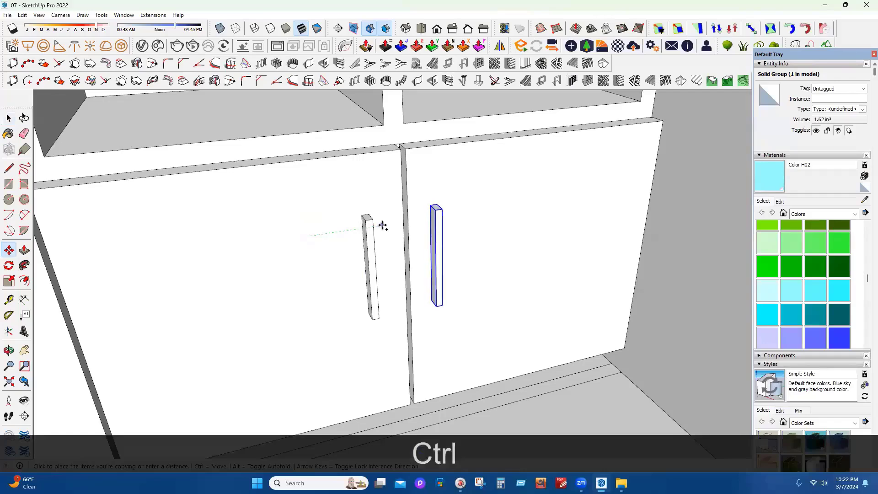
pyautogui.click(382, 225)
pyautogui.scroll(-10, 524, 278)
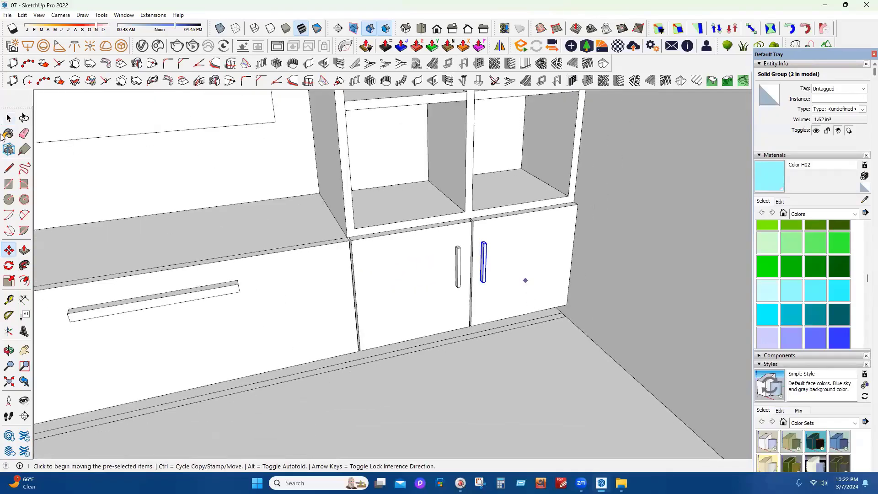
pyautogui.click(6, 122)
pyautogui.scroll(-6, 421, 353)
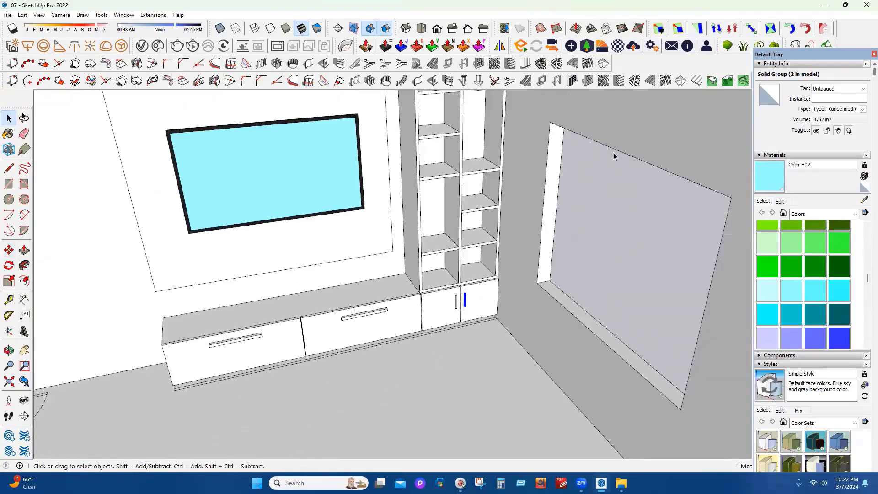
# Open the horizontal handle group on the left drawer of the TV console for editing
pyautogui.moveTo(424, 354); pyautogui.dragTo(416, 370, button='middle')
pyautogui.moveTo(365, 335); pyautogui.dragTo(535, 259, button='middle')
pyautogui.click(418, 371)
pyautogui.moveTo(421, 351); pyautogui.dragTo(494, 337, button='middle')
pyautogui.scroll(5, 386, 313)
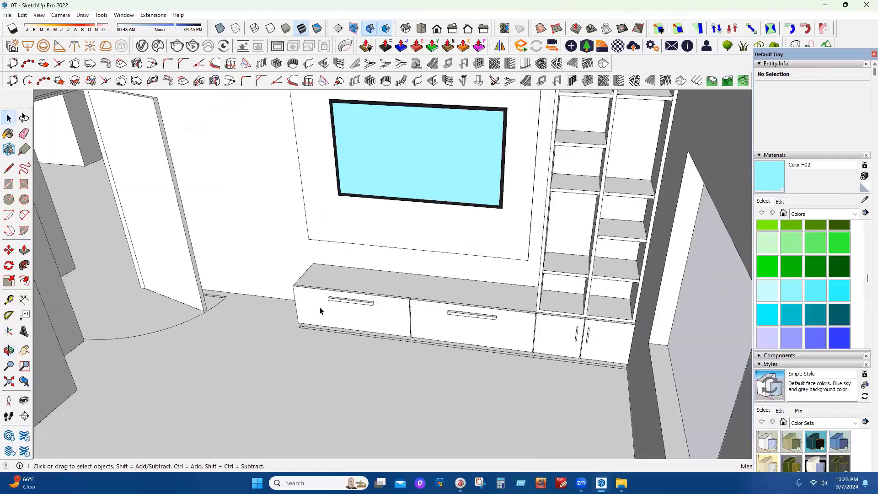
pyautogui.scroll(10, 439, 300)
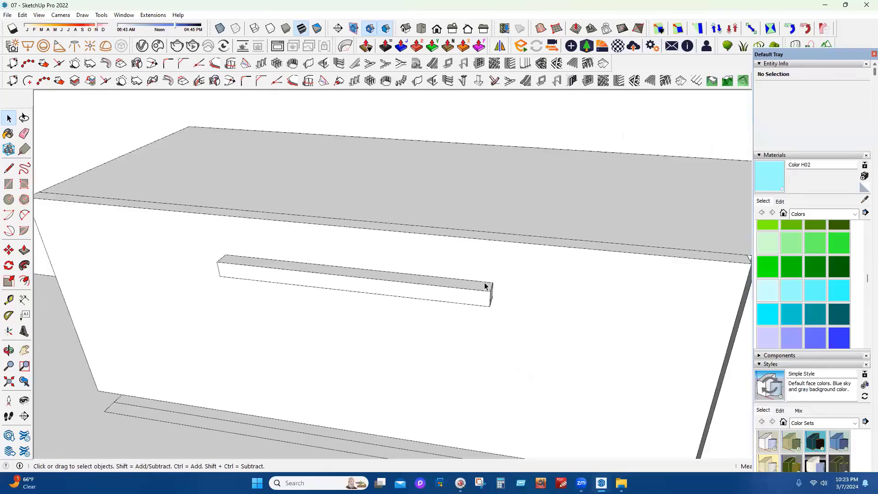
pyautogui.moveTo(485, 285); pyautogui.dragTo(489, 264, button='middle')
pyautogui.scroll(2, 490, 265)
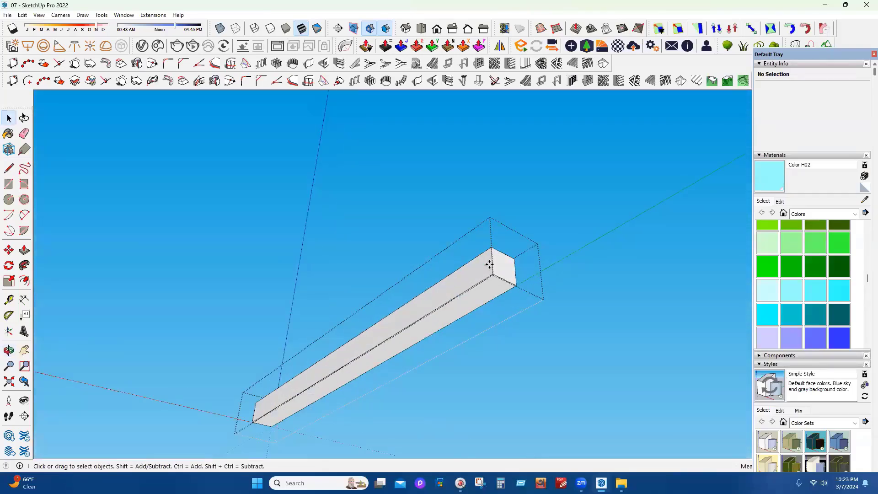
# Copy the handle's lower front edge across its underside to split that face lengthwise
pyautogui.click(475, 285)
pyautogui.click(8, 250)
pyautogui.scroll(2, 508, 300)
pyautogui.press('ctrl')
pyautogui.click(486, 264)
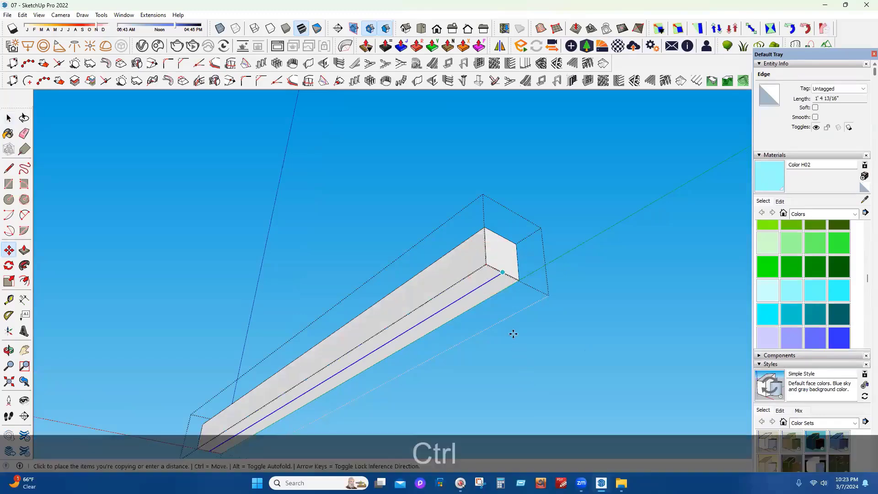
pyautogui.click(509, 275)
pyautogui.moveTo(444, 325); pyautogui.dragTo(477, 263, button='middle')
# Push the rear strip of the handle's underside upward to form a finger-pull recess, and close the group
pyautogui.click(8, 250)
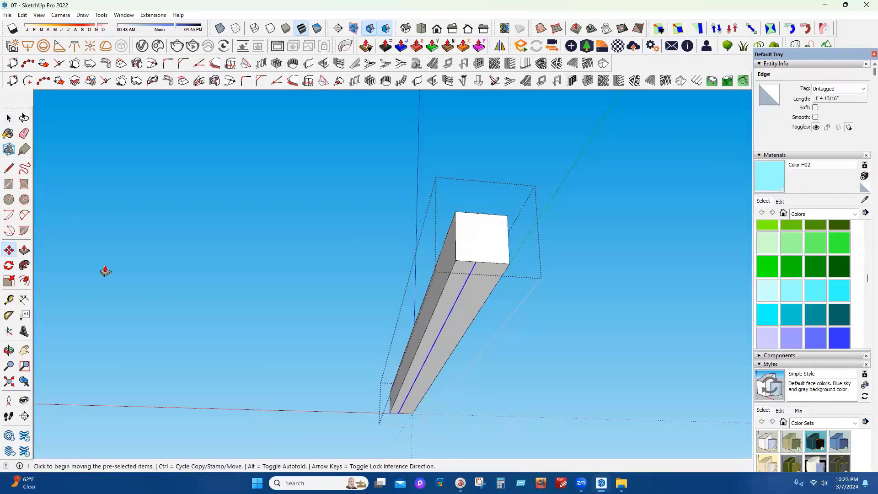
pyautogui.press('p')
pyautogui.click(482, 286)
pyautogui.click(482, 288)
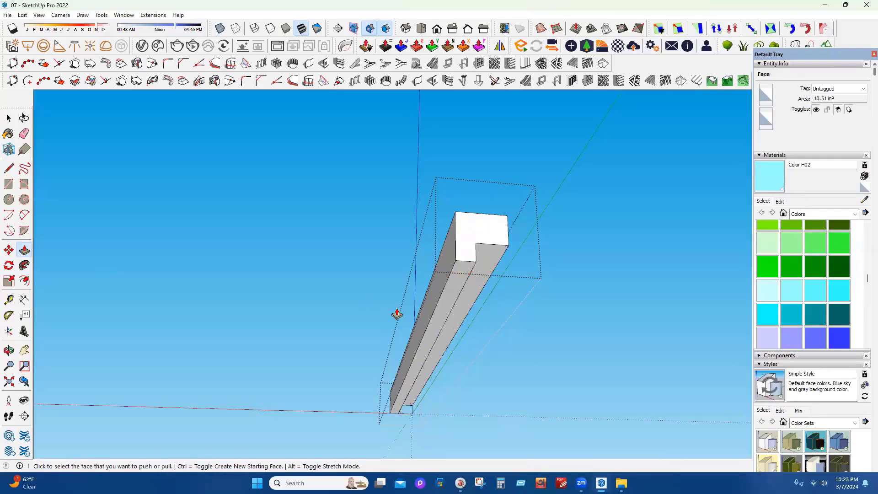
pyautogui.moveTo(348, 325); pyautogui.dragTo(490, 342, button='middle')
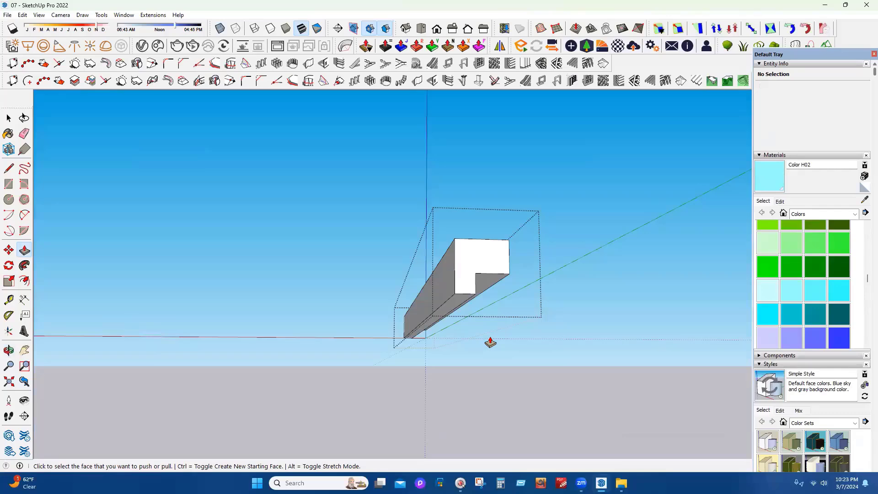
pyautogui.moveTo(432, 321); pyautogui.dragTo(394, 335, button='middle')
pyautogui.press('space')
pyautogui.press('Escape')
pyautogui.press('Escape')
pyautogui.press('Escape')
# Examine the TV console, wall panel and shelf unit in the room from several viewpoints
pyautogui.scroll(-3, 393, 335)
pyautogui.scroll(-7, 388, 320)
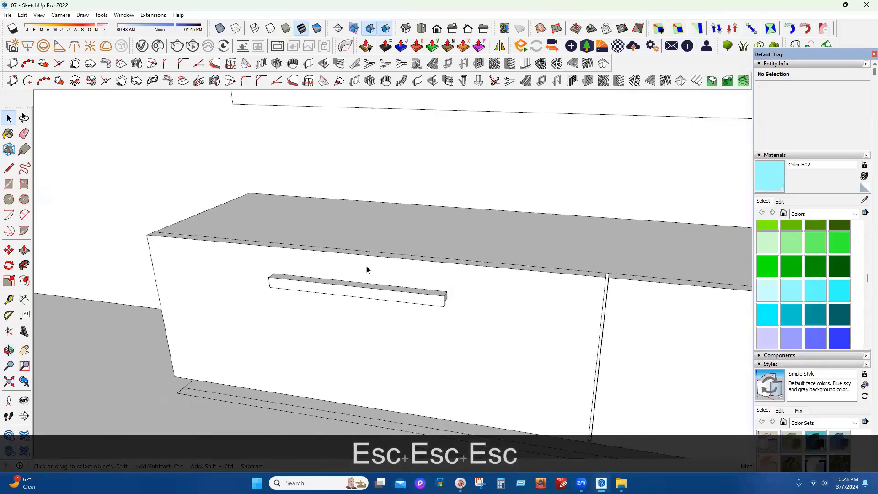
pyautogui.scroll(-3, 375, 256)
pyautogui.scroll(-2, 402, 265)
pyautogui.moveTo(397, 257); pyautogui.dragTo(421, 276, button='middle')
pyautogui.scroll(-5, 421, 276)
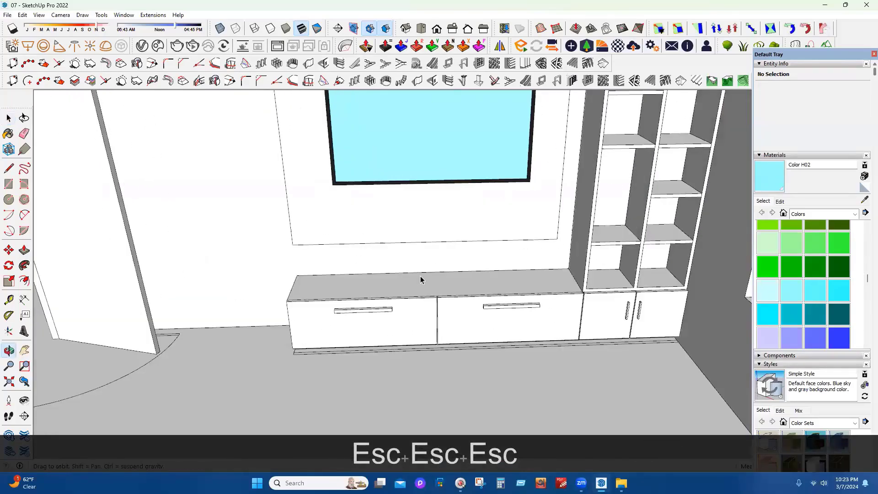
pyautogui.scroll(-2, 422, 263)
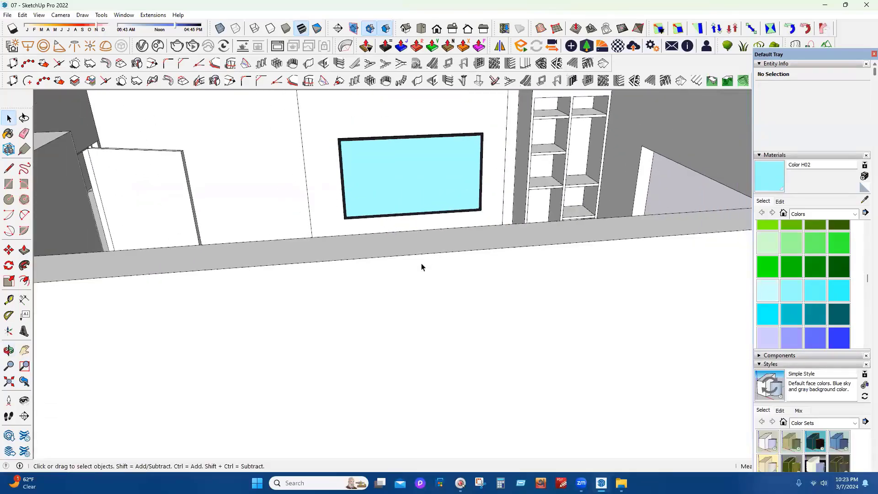
pyautogui.scroll(-3, 421, 263)
pyautogui.moveTo(421, 262); pyautogui.dragTo(421, 274, button='middle')
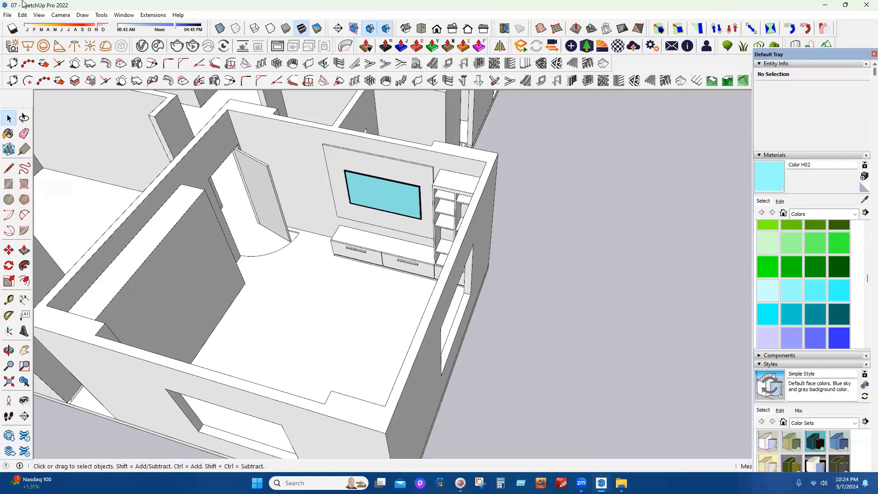
pyautogui.moveTo(322, 230); pyautogui.dragTo(482, 215, button='middle')
pyautogui.scroll(3, 353, 249)
pyautogui.scroll(2, 354, 249)
pyautogui.moveTo(355, 249); pyautogui.dragTo(402, 278, button='middle')
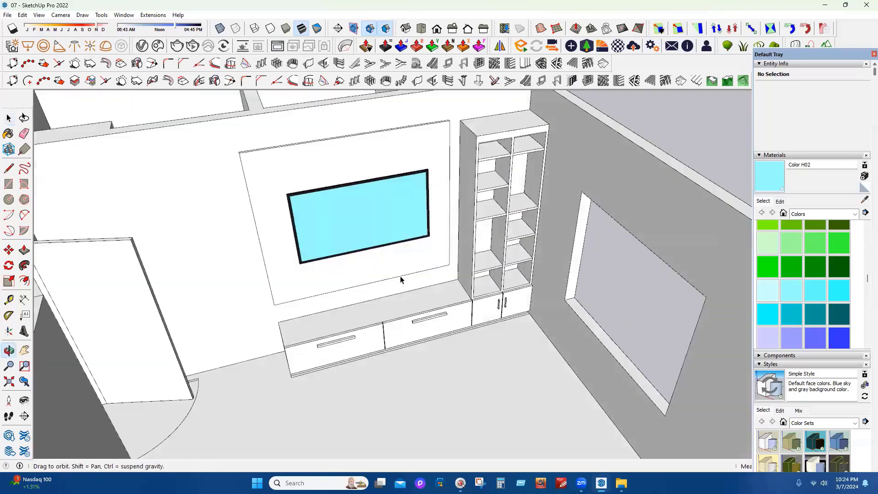
# Save the model with the TV wall unit in view
pyautogui.scroll(3, 361, 333)
pyautogui.scroll(-3, 369, 311)
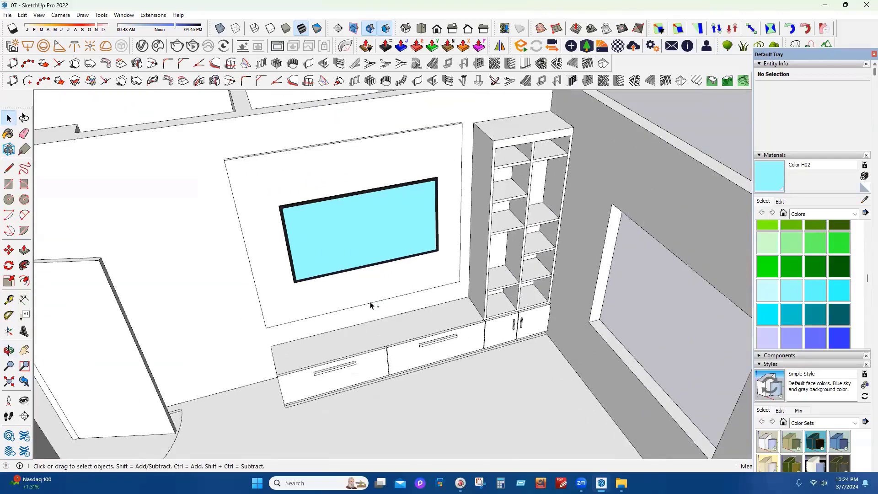
pyautogui.hotkey('ctrl', 's')
# Inspect the TV back panel and the console's drawer fronts by selecting each, and clear the selection
pyautogui.scroll(3, 286, 206)
pyautogui.scroll(1, 334, 237)
pyautogui.moveTo(377, 314)
pyautogui.mouseDown(button='middle')
pyautogui.moveTo(503, 366)
pyautogui.moveTo(377, 309)
pyautogui.mouseUp(button='middle')
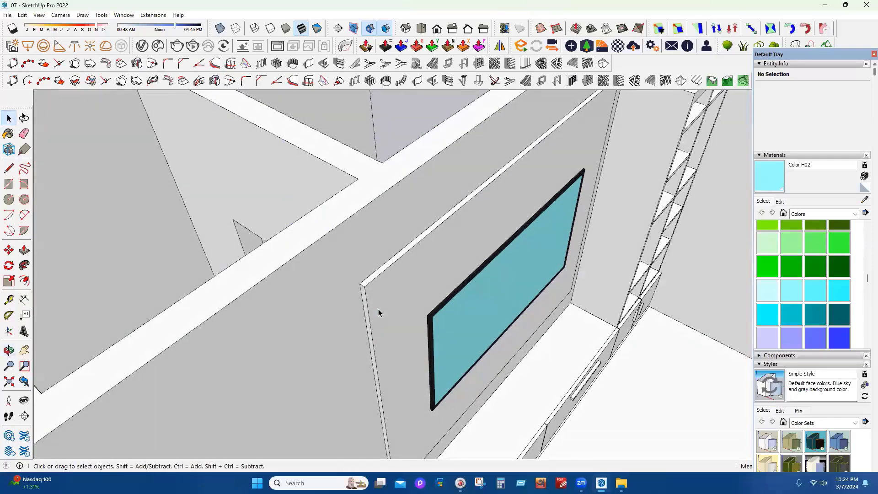
pyautogui.click(378, 309)
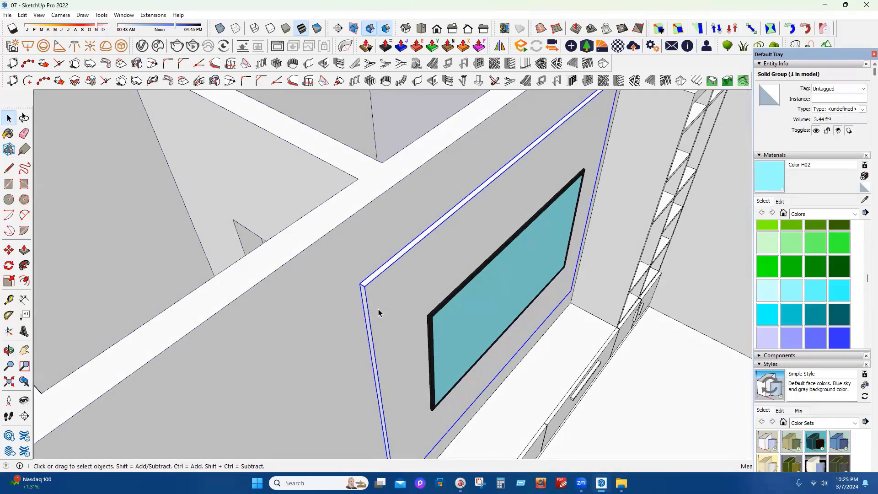
pyautogui.scroll(-2, 322, 270)
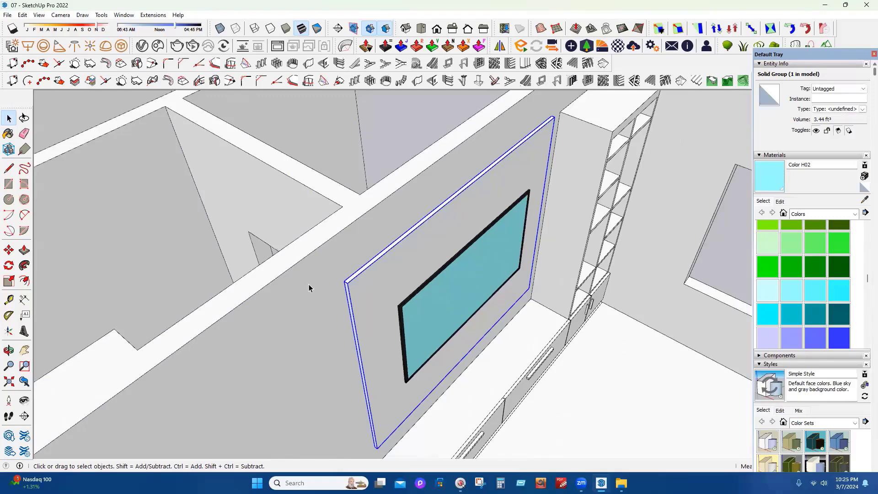
pyautogui.moveTo(309, 288); pyautogui.dragTo(476, 378, button='middle')
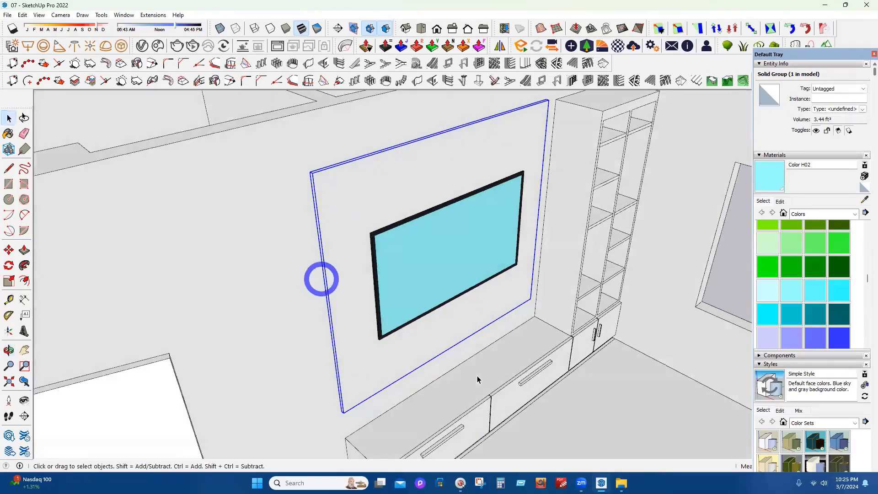
pyautogui.scroll(-3, 477, 376)
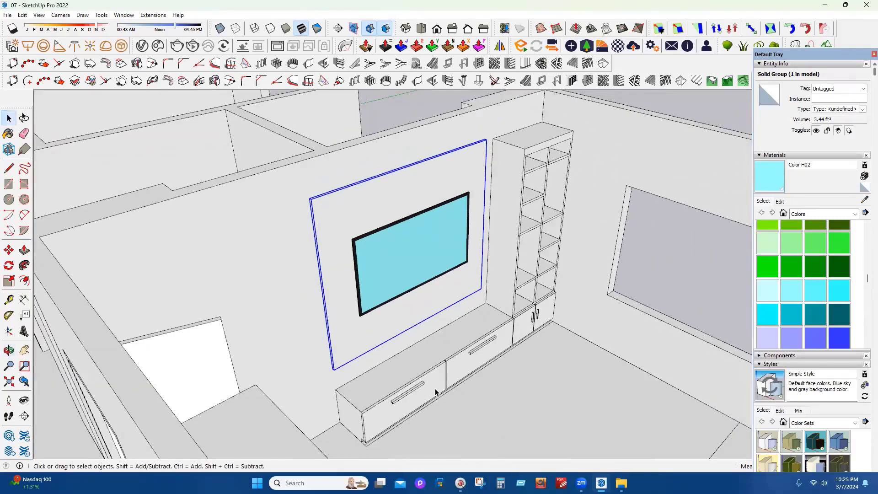
pyautogui.scroll(4, 435, 389)
pyautogui.click(432, 387)
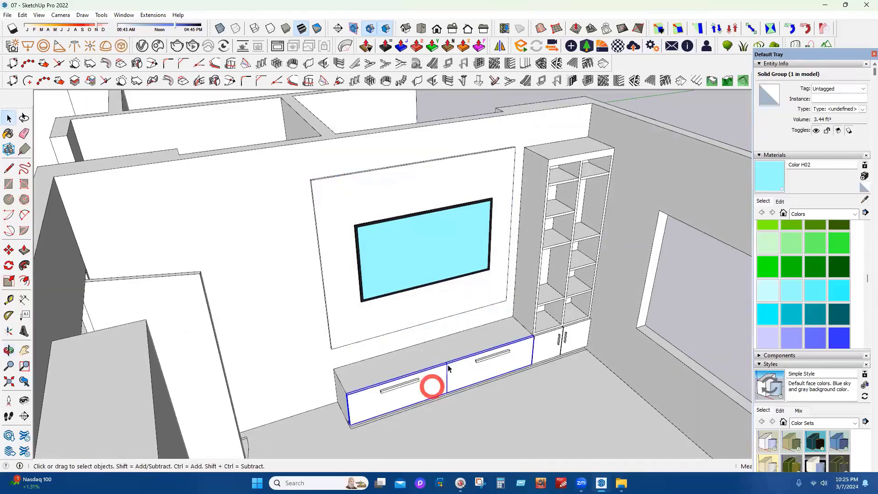
pyautogui.click(685, 128)
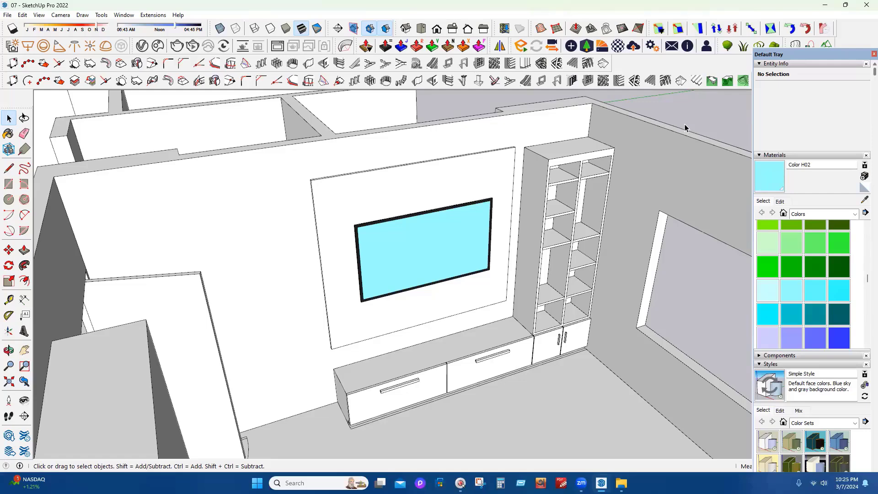
# Examine the television and its back panel on the wall, up close and from the front
pyautogui.moveTo(646, 303); pyautogui.dragTo(447, 87, button='middle')
pyautogui.moveTo(437, 375); pyautogui.dragTo(439, 275, button='middle')
pyautogui.scroll(-5, 437, 284)
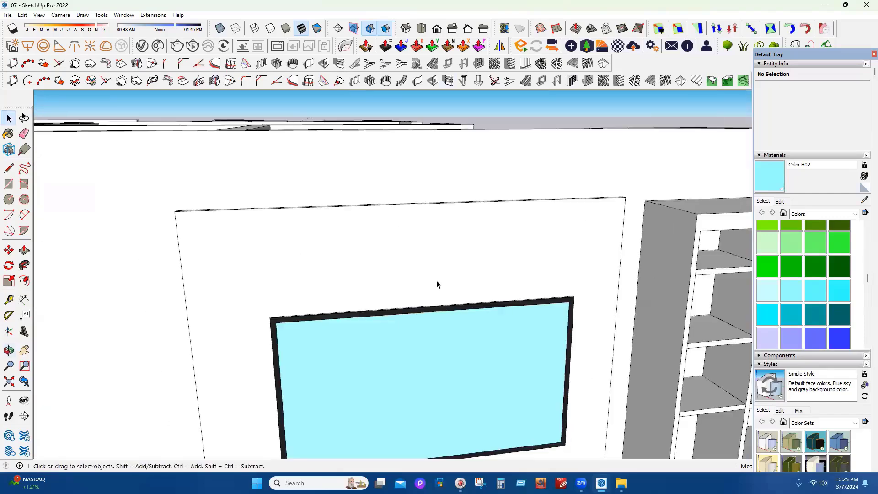
pyautogui.moveTo(439, 413); pyautogui.dragTo(440, 409, button='middle')
pyautogui.scroll(3, 441, 407)
pyautogui.scroll(-4, 432, 327)
pyautogui.scroll(4, 428, 320)
pyautogui.moveTo(428, 322); pyautogui.dragTo(420, 422, button='middle')
pyautogui.scroll(-4, 411, 342)
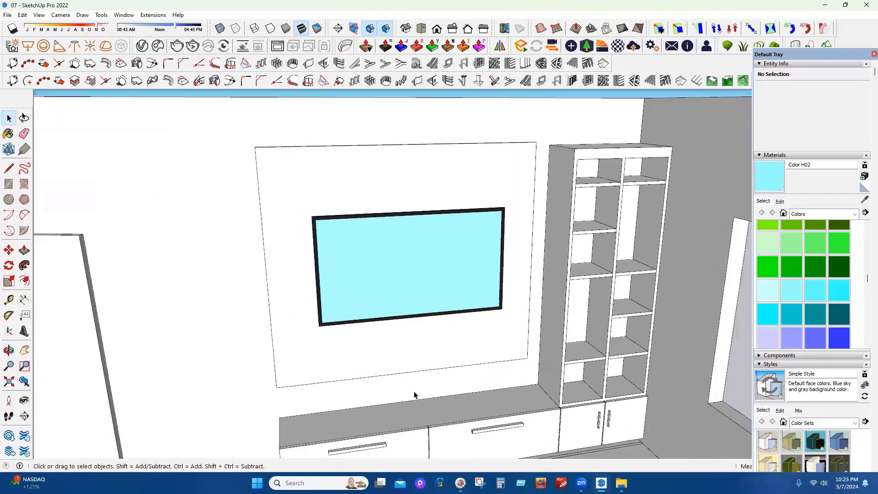
pyautogui.scroll(-1, 412, 429)
pyautogui.moveTo(333, 463); pyautogui.dragTo(372, 431, button='middle')
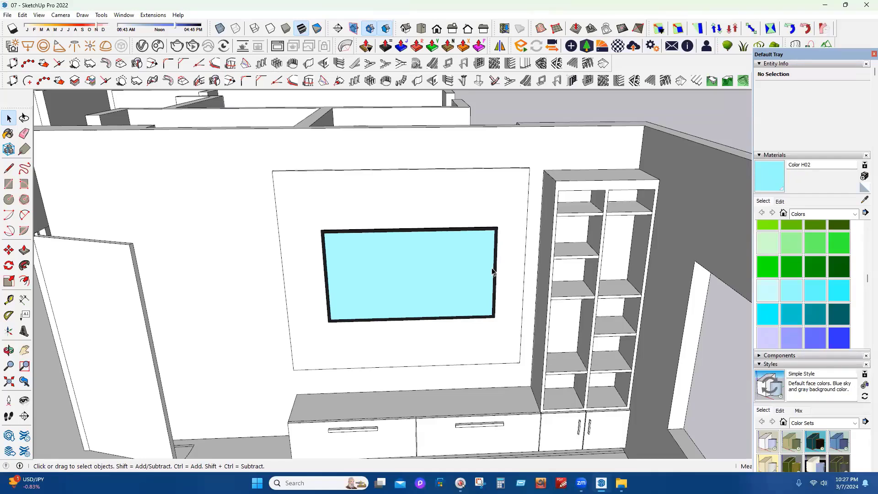
# Examine the complete TV wall unit within its room from elevated front and side viewpoints
pyautogui.scroll(-5, 505, 329)
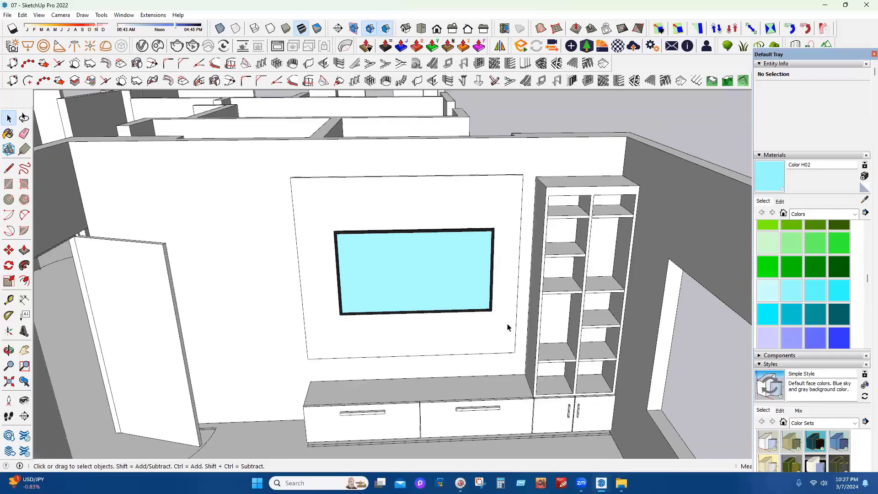
pyautogui.scroll(-3, 635, 385)
pyautogui.moveTo(634, 386); pyautogui.dragTo(704, 199, button='middle')
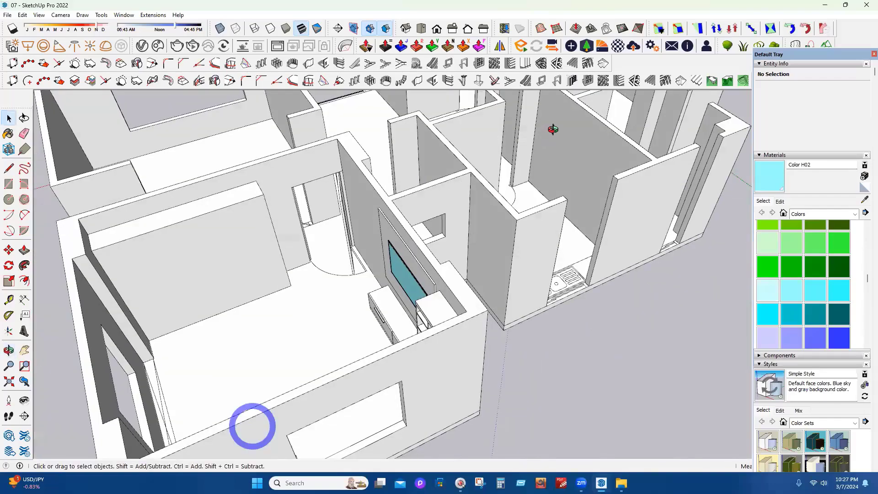
pyautogui.moveTo(553, 130); pyautogui.dragTo(499, 125, button='middle')
pyautogui.scroll(-3, 500, 124)
pyautogui.scroll(4, 375, 257)
pyautogui.moveTo(375, 250); pyautogui.dragTo(388, 245, button='middle')
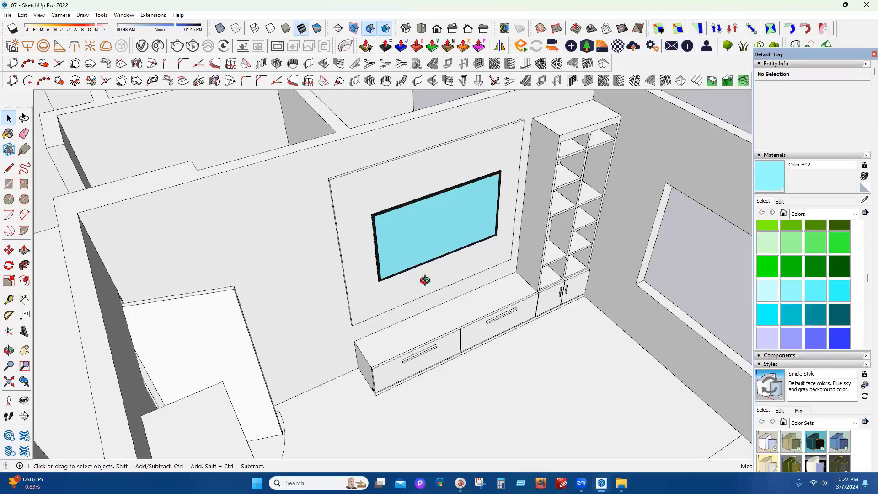
pyautogui.moveTo(460, 325); pyautogui.dragTo(472, 325, button='middle')
pyautogui.scroll(-3, 355, 349)
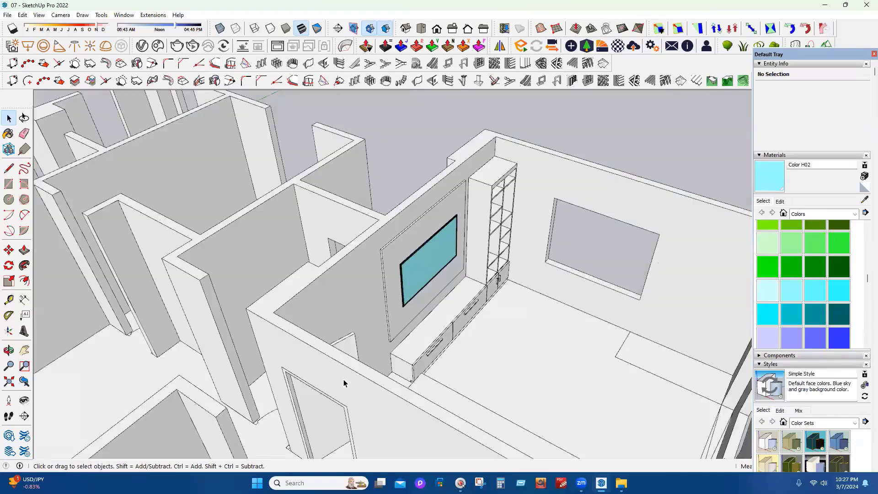
pyautogui.scroll(1, 339, 357)
pyautogui.moveTo(337, 356); pyautogui.dragTo(259, 279, button='middle')
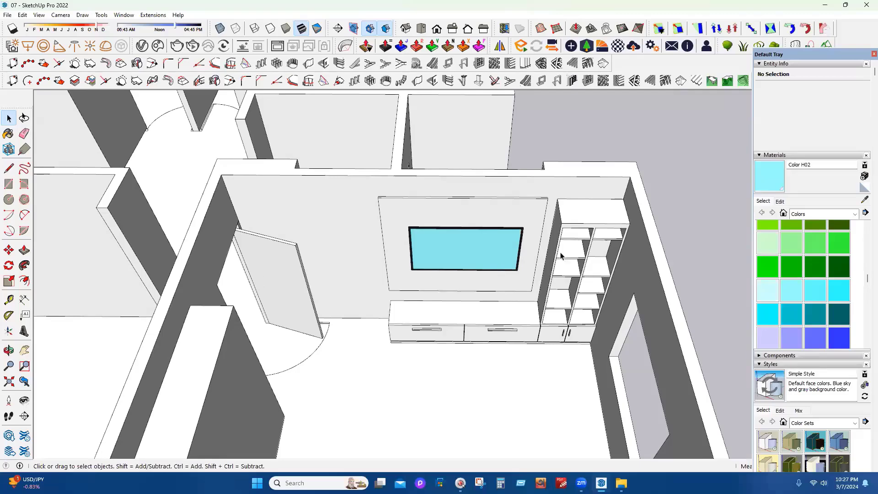
pyautogui.moveTo(549, 319)
pyautogui.mouseDown(button='middle')
pyautogui.moveTo(521, 326)
pyautogui.moveTo(531, 317)
pyautogui.mouseUp(button='middle')
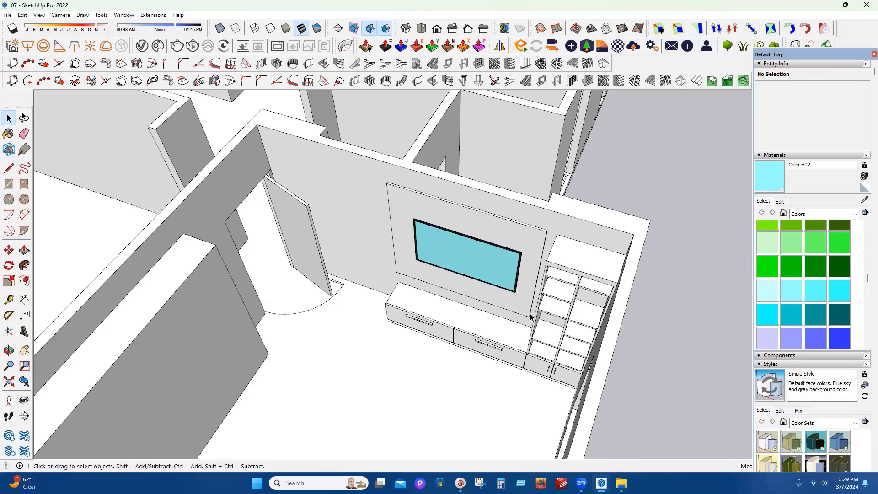
# Survey the TV room together with the adjoining rooms of the floor plan from above
pyautogui.moveTo(560, 338); pyautogui.dragTo(636, 381, button='middle')
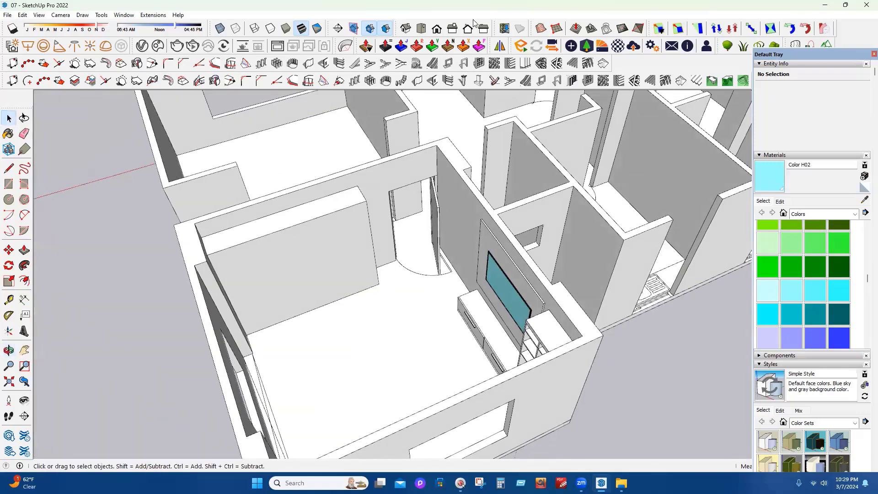
pyautogui.scroll(3, 503, 274)
pyautogui.moveTo(526, 257); pyautogui.dragTo(601, 259, button='middle')
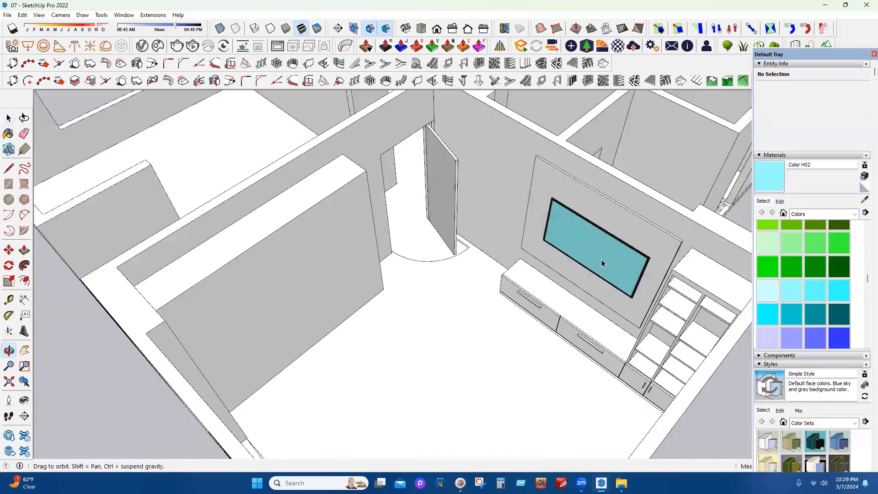
pyautogui.scroll(3, 509, 295)
pyautogui.scroll(-3, 485, 358)
pyautogui.moveTo(485, 358); pyautogui.dragTo(493, 351, button='middle')
pyautogui.scroll(-4, 493, 354)
pyautogui.scroll(-2, 554, 416)
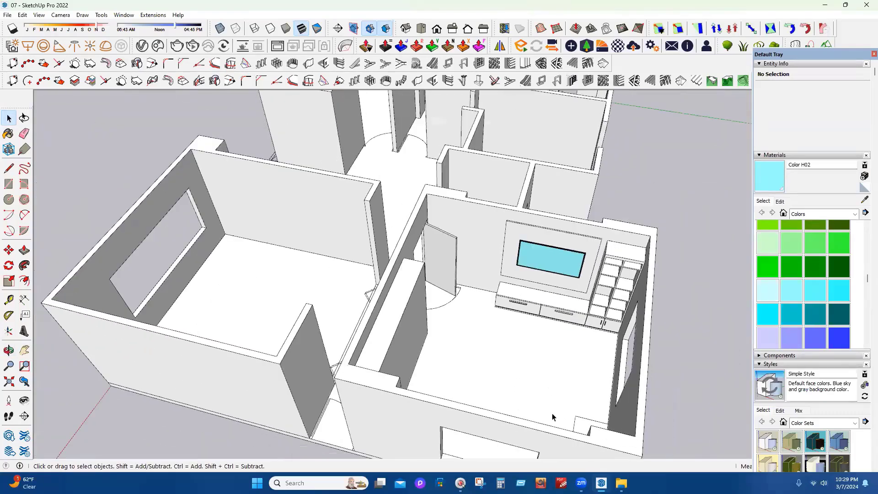
pyautogui.scroll(-2, 353, 149)
pyautogui.scroll(3, 399, 229)
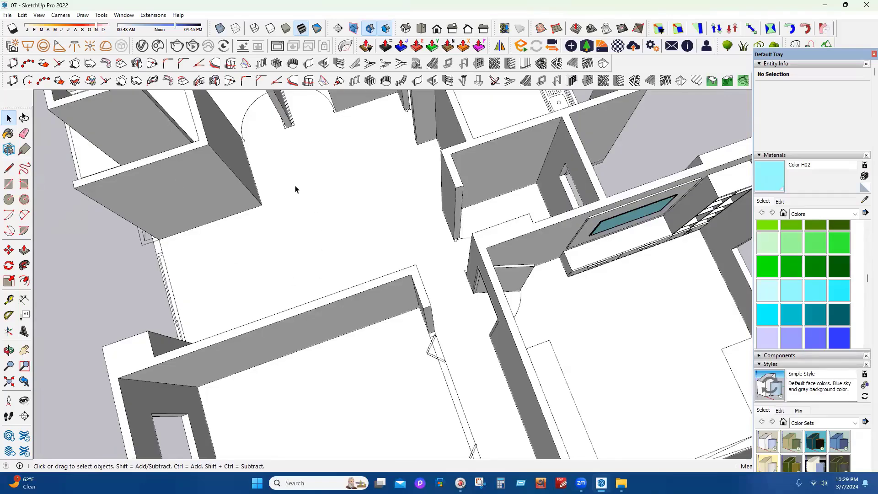
pyautogui.moveTo(218, 197); pyautogui.dragTo(336, 210, button='middle')
pyautogui.scroll(-4, 566, 367)
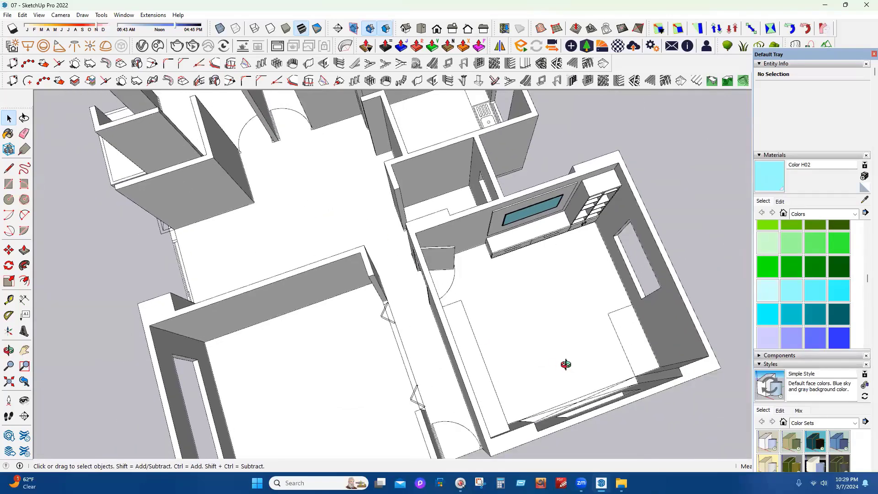
pyautogui.press('o')
pyautogui.moveTo(402, 329); pyautogui.dragTo(530, 337)
pyautogui.scroll(4, 415, 323)
pyautogui.moveTo(414, 324); pyautogui.dragTo(638, 341, button='middle')
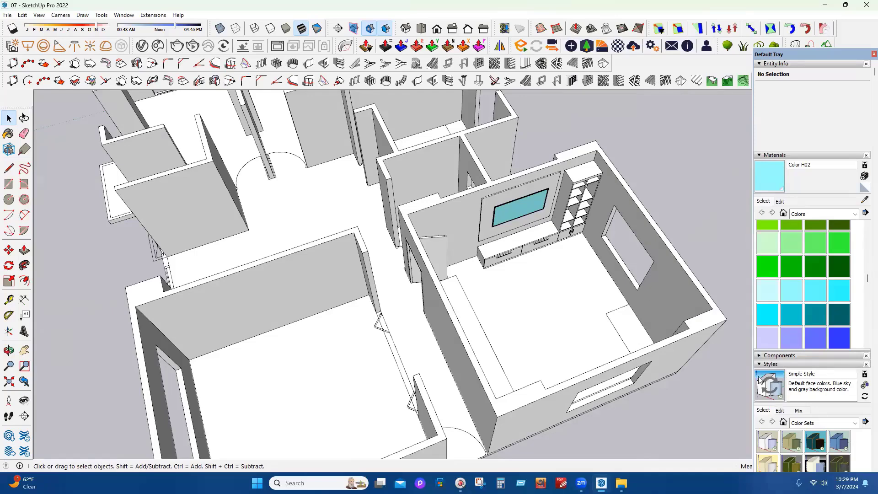
# Inspect the tall block beside the door and the window-side walls of the TV room
pyautogui.moveTo(375, 319); pyautogui.dragTo(339, 236, button='middle')
pyautogui.scroll(3, 465, 340)
pyautogui.moveTo(466, 339); pyautogui.dragTo(327, 92, button='middle')
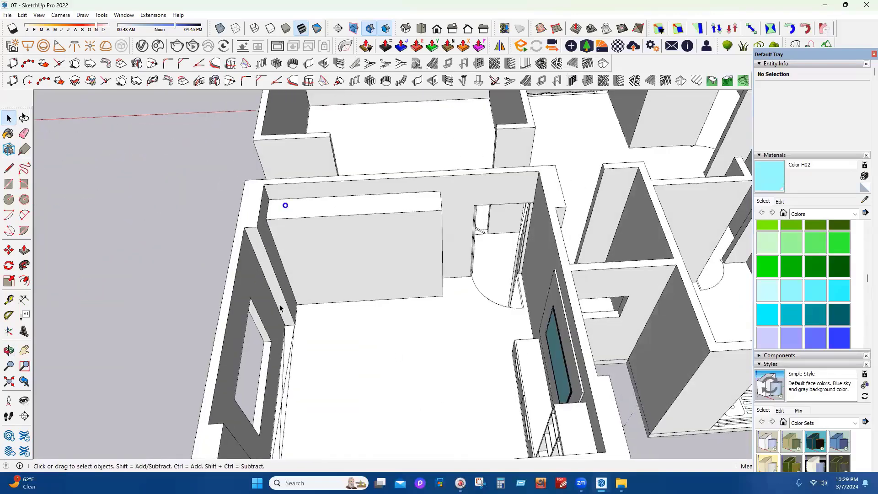
pyautogui.scroll(2, 285, 204)
pyautogui.doubleClick(285, 204)
pyautogui.moveTo(286, 380); pyautogui.dragTo(518, 403, button='middle')
pyautogui.press('Escape')
pyautogui.press('Escape')
pyautogui.scroll(-3, 503, 305)
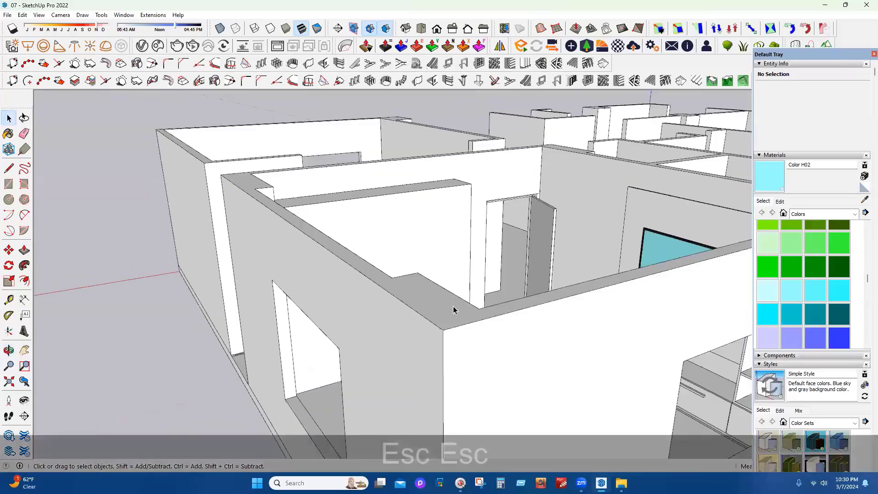
pyautogui.scroll(2, 457, 297)
pyautogui.moveTo(368, 335); pyautogui.dragTo(331, 326, button='middle')
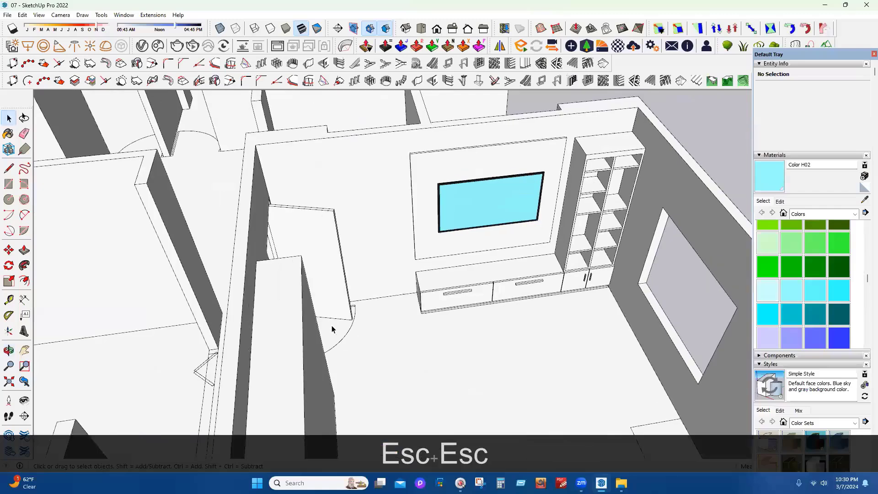
# Open the TV console group for editing and examine its recessed plinth and underside at the free end
pyautogui.scroll(5, 438, 341)
pyautogui.moveTo(449, 342); pyautogui.dragTo(423, 383, button='middle')
pyautogui.doubleClick(451, 325)
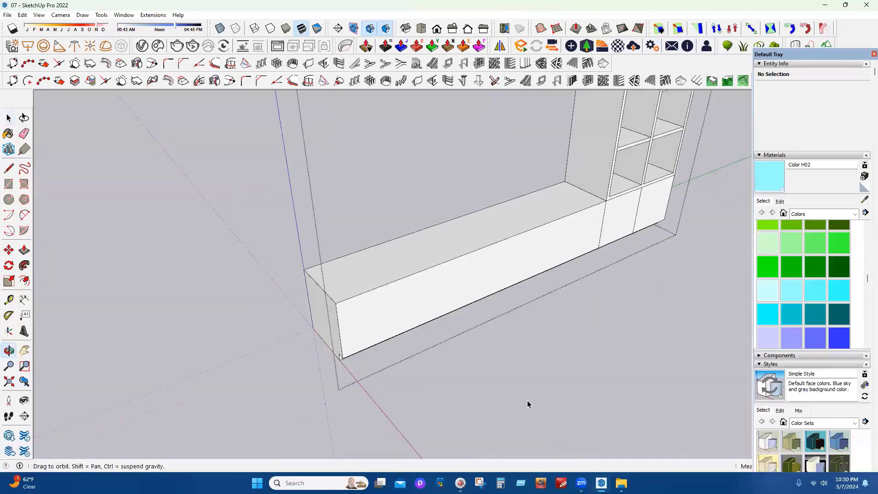
pyautogui.moveTo(528, 400); pyautogui.dragTo(559, 314, button='middle')
pyautogui.scroll(4, 338, 322)
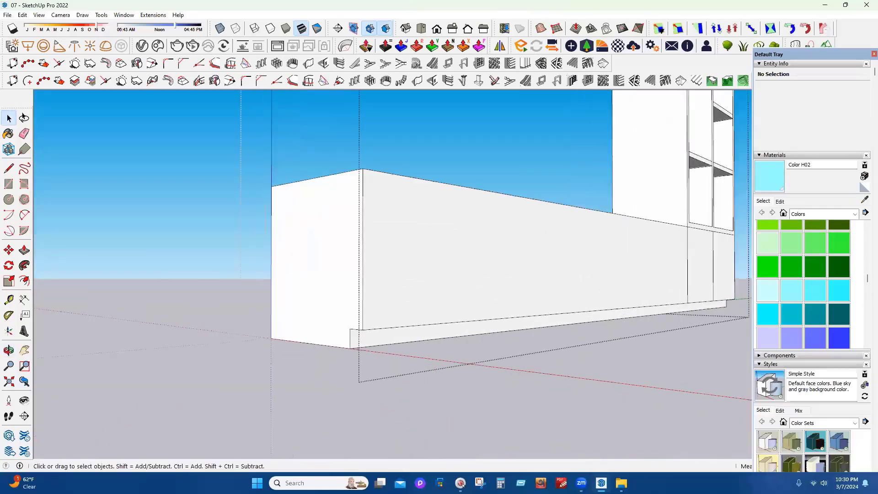
pyautogui.moveTo(493, 246); pyautogui.dragTo(520, 236, button='middle')
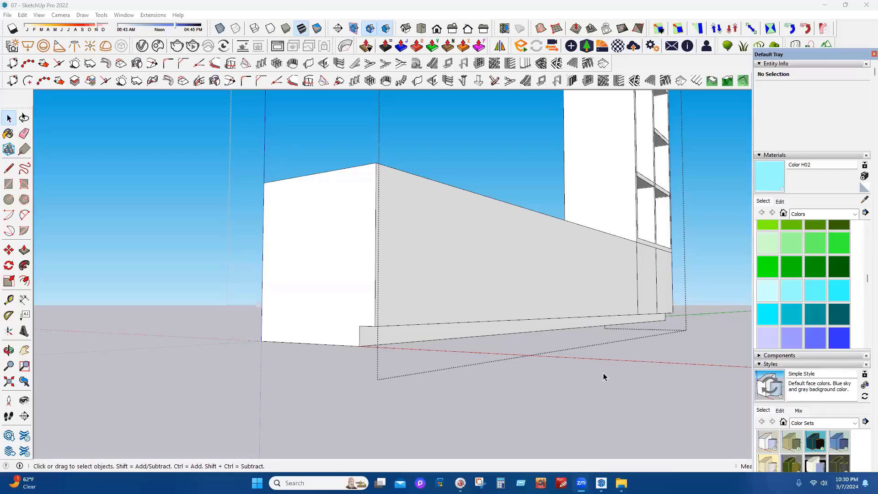
pyautogui.moveTo(440, 285); pyautogui.dragTo(344, 377, button='middle')
pyautogui.scroll(-6, 346, 373)
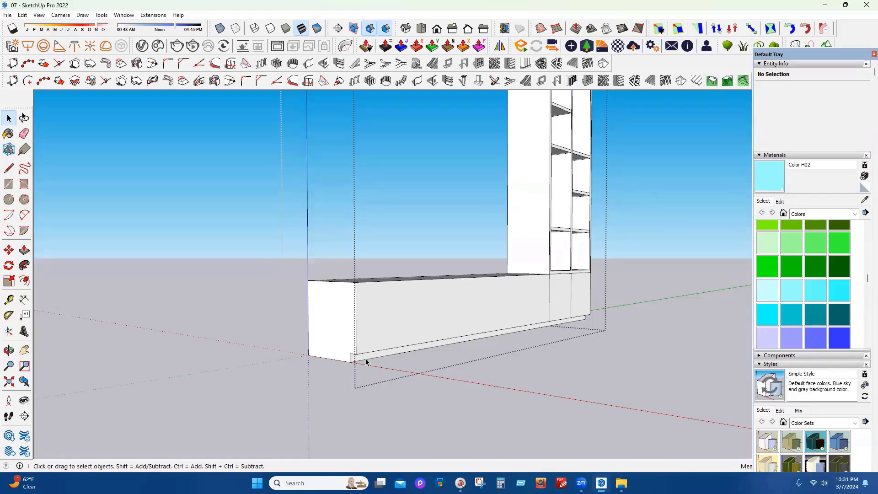
pyautogui.scroll(5, 322, 360)
pyautogui.moveTo(357, 358); pyautogui.dragTo(414, 358, button='middle')
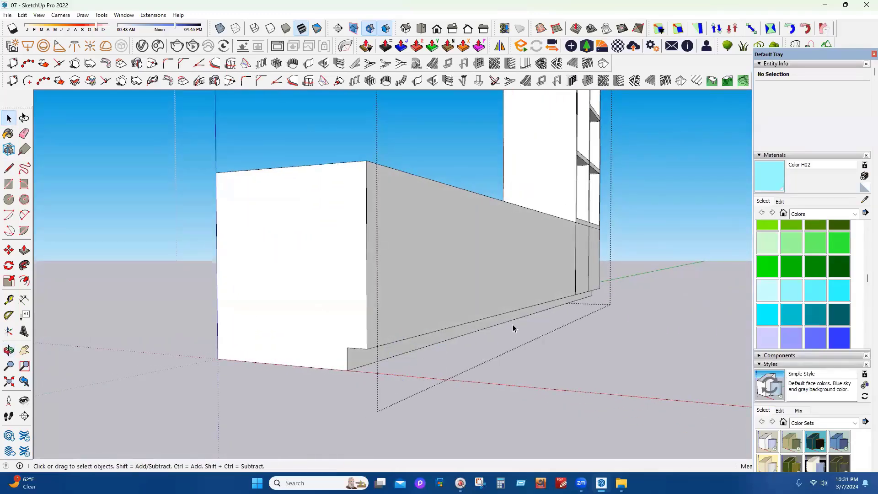
pyautogui.moveTo(335, 386); pyautogui.dragTo(312, 305, button='middle')
pyautogui.scroll(4, 312, 305)
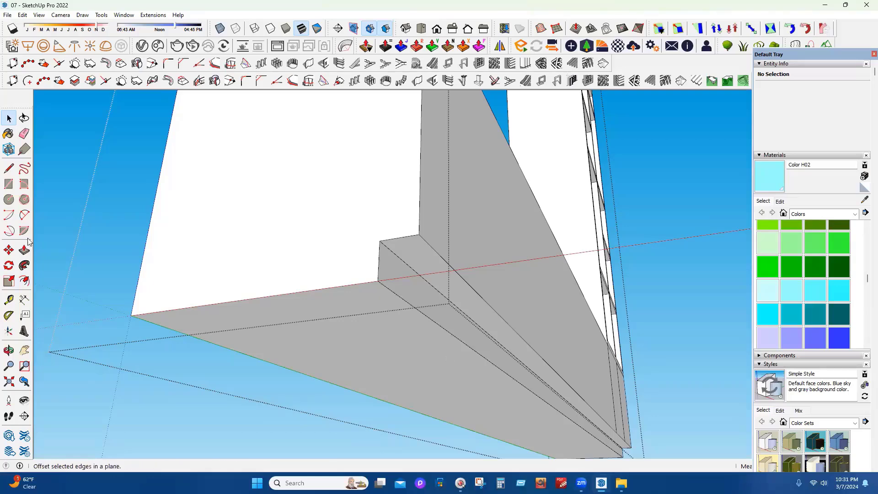
# Draw a small rectangle on the console's underside at the plinth corner, group it, and open the group for editing
pyautogui.click(8, 184)
pyautogui.click(306, 290)
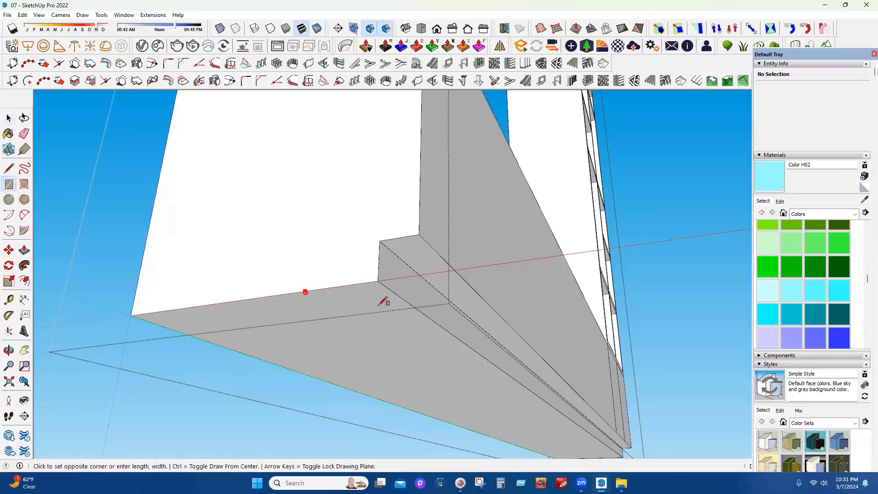
pyautogui.click(393, 293)
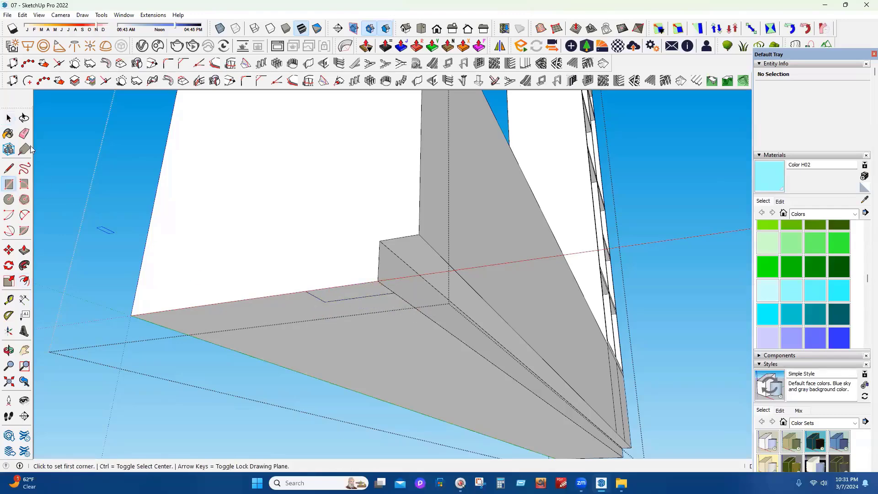
pyautogui.click(9, 118)
pyautogui.rightClick(355, 294)
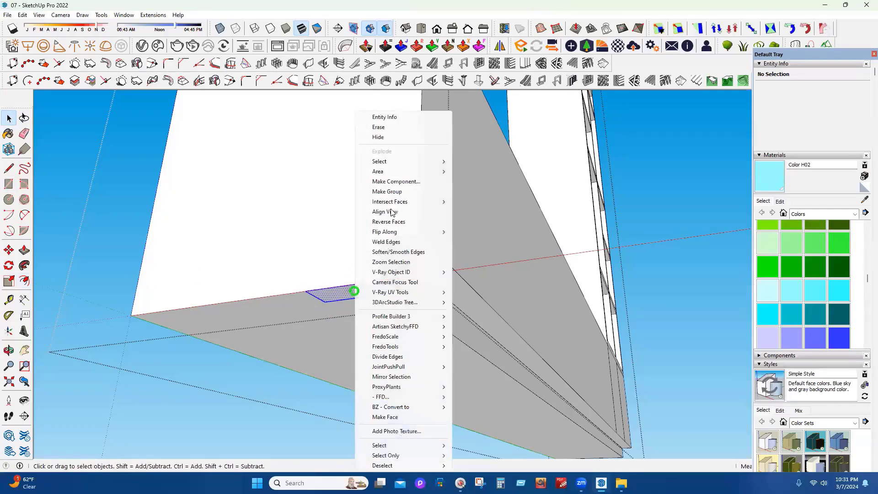
pyautogui.click(395, 189)
pyautogui.doubleClick(353, 299)
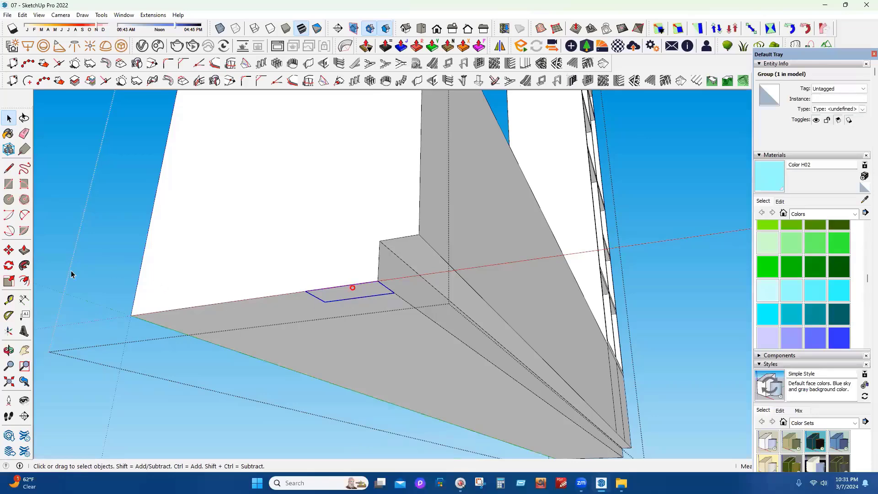
pyautogui.press('p')
pyautogui.click(342, 303)
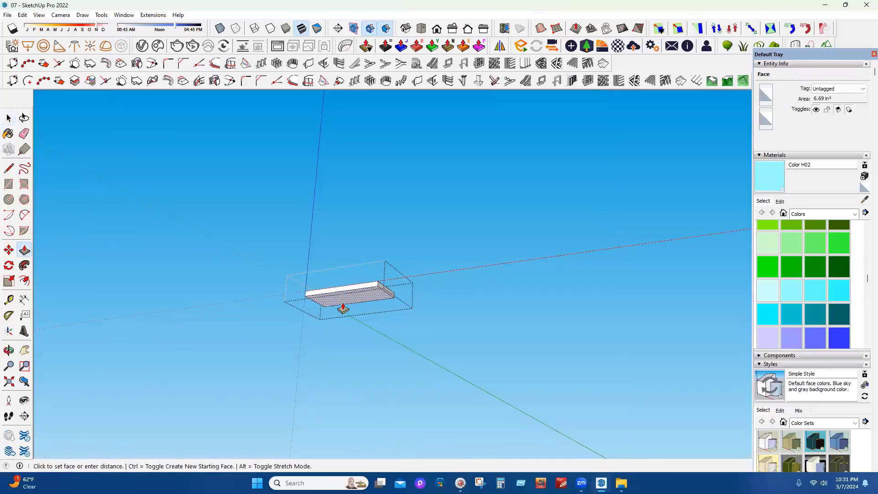
pyautogui.write('4')
pyautogui.press('Return')
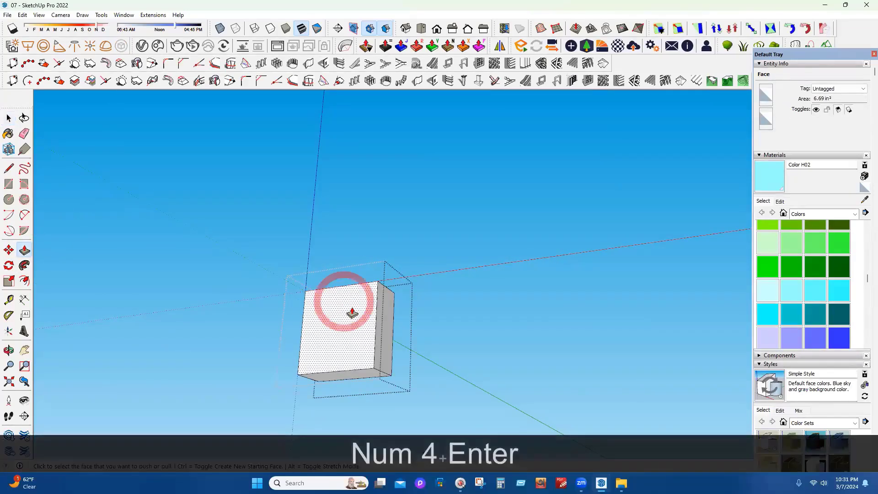
pyautogui.hotkey('ctrl', 'z')
# Extrude the grouped rectangle under the console by 0.4 and close its group
pyautogui.click(353, 309)
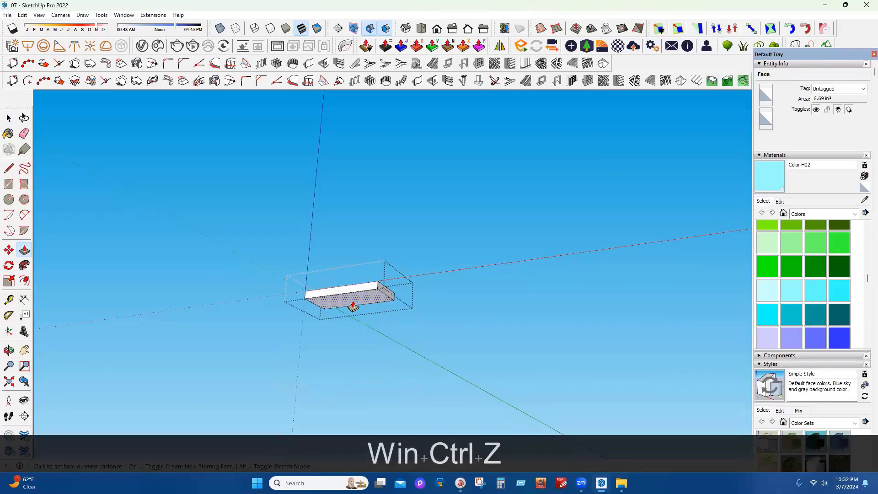
pyautogui.write('.4')
pyautogui.press('Return')
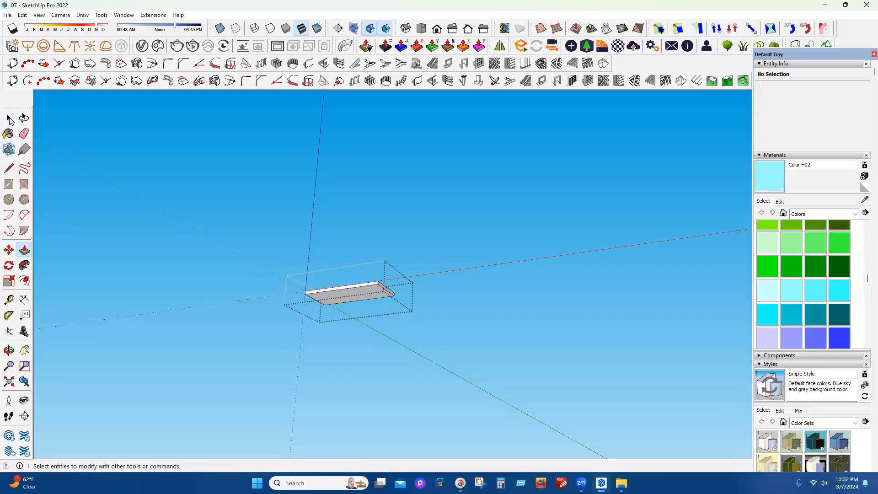
pyautogui.click(9, 118)
pyautogui.press('Escape')
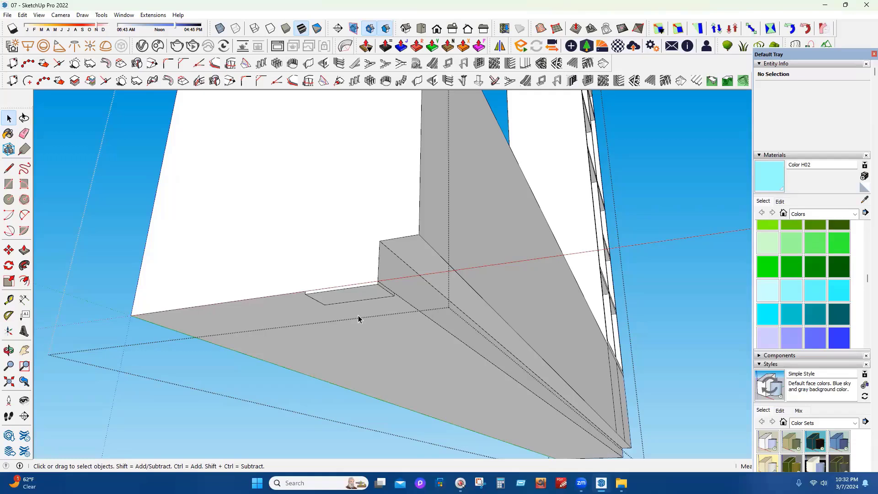
# Delete the thin slab group at the plinth corner of the console's underside
pyautogui.click(355, 292)
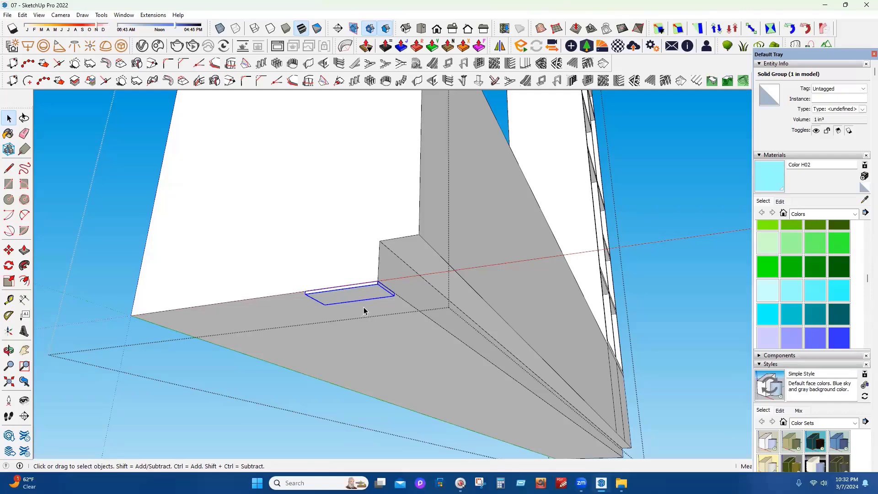
pyautogui.press('Delete')
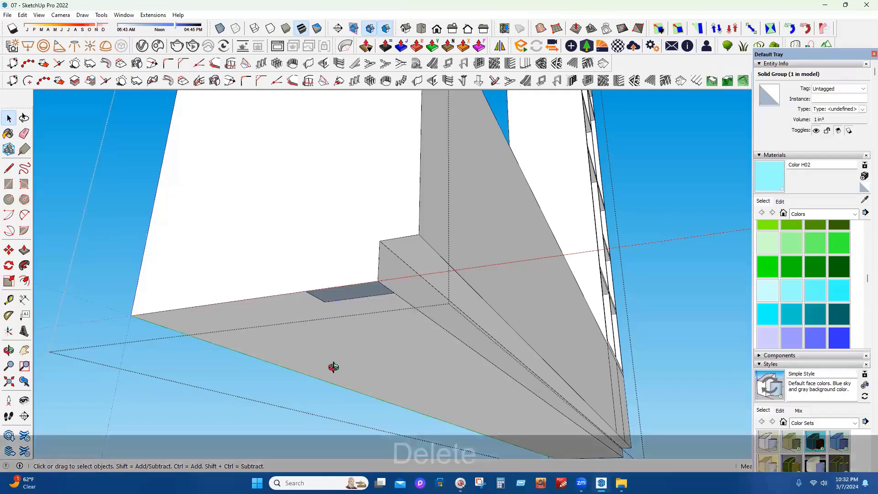
# Undo the slab deletion at the plinth corner of the console's underside and delete the slab again
pyautogui.moveTo(333, 365); pyautogui.dragTo(357, 287, button='middle')
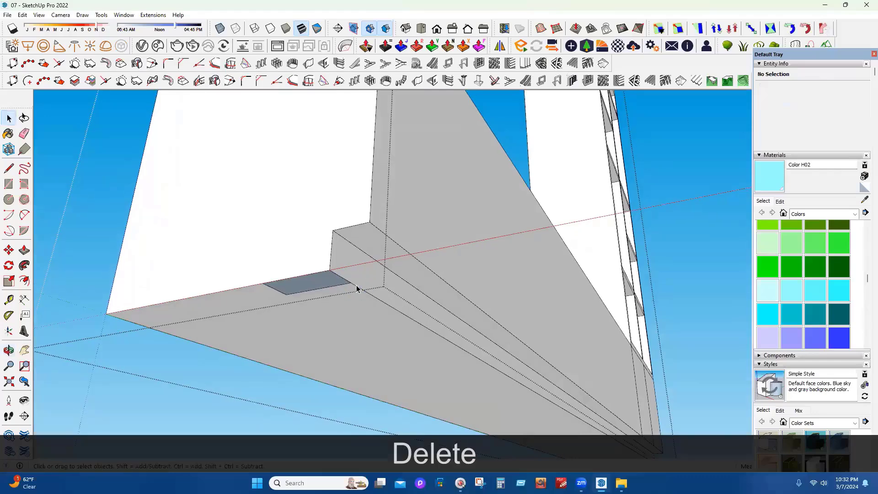
pyautogui.hotkey('ctrl', 'z')
pyautogui.hotkey('ctrl', 'z')
pyautogui.hotkey('ctrl', 'shift', 'z')
pyautogui.click(330, 288)
pyautogui.press('Delete')
pyautogui.moveTo(302, 303); pyautogui.dragTo(278, 311, button='middle')
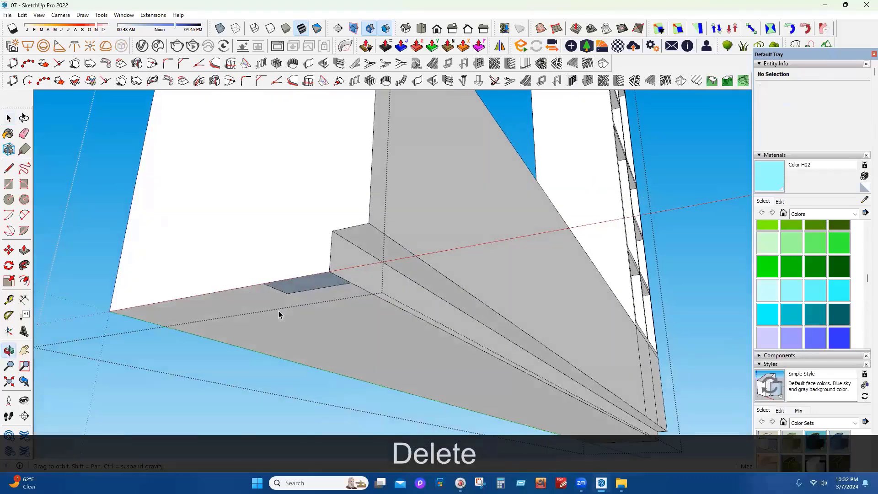
# Redraw the rectangle over the opening in the console's underside and erase its edges so the bottom is one continuous face
pyautogui.doubleClick(278, 308)
pyautogui.press('r')
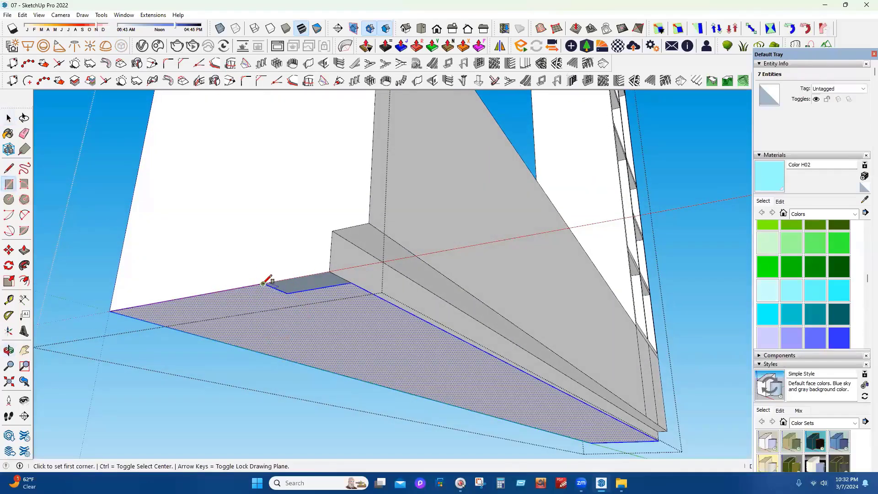
pyautogui.click(265, 280)
pyautogui.click(356, 280)
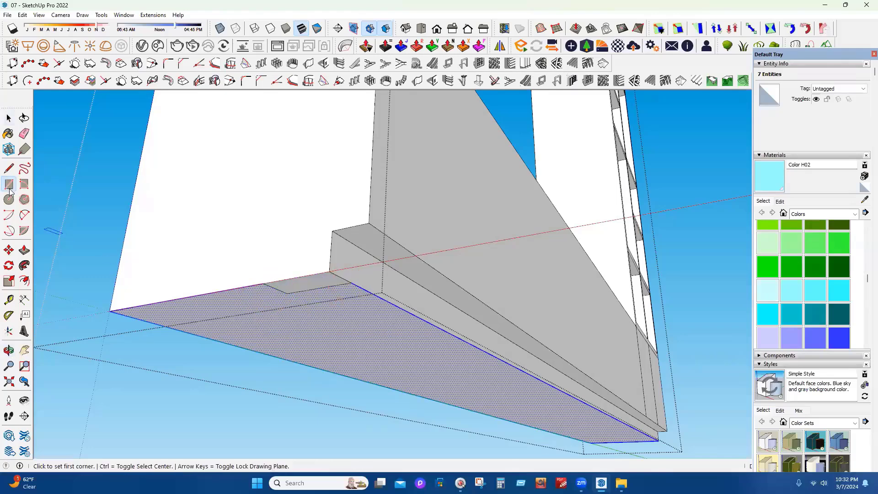
pyautogui.press('e')
pyautogui.click(285, 290)
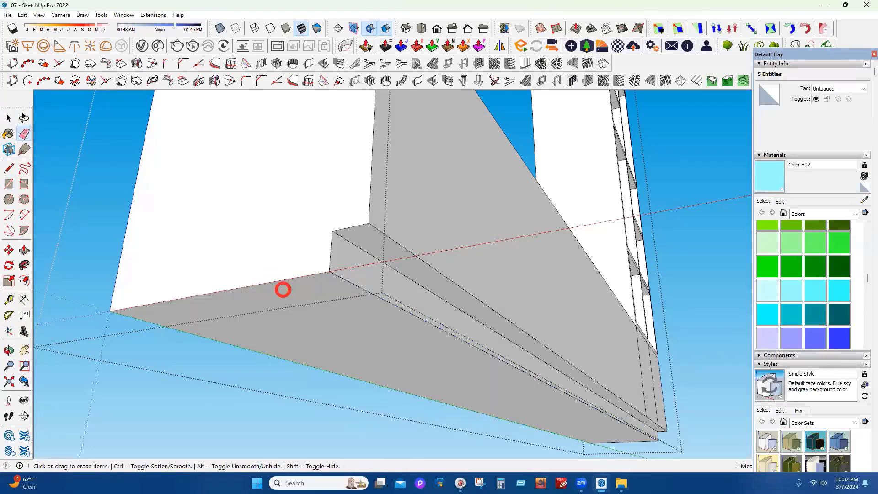
pyautogui.click(10, 118)
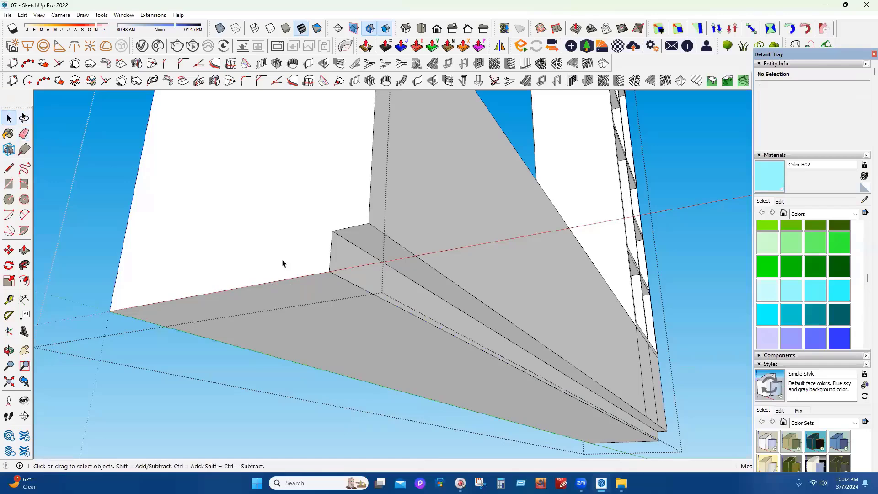
# Leave the console's group editing and return to the living-room model
pyautogui.scroll(3, 358, 295)
pyautogui.press('Escape')
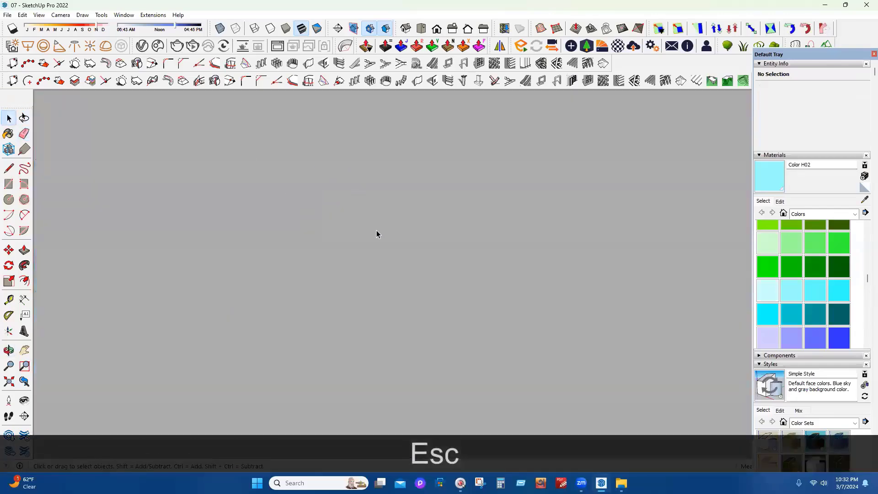
pyautogui.scroll(5, 387, 230)
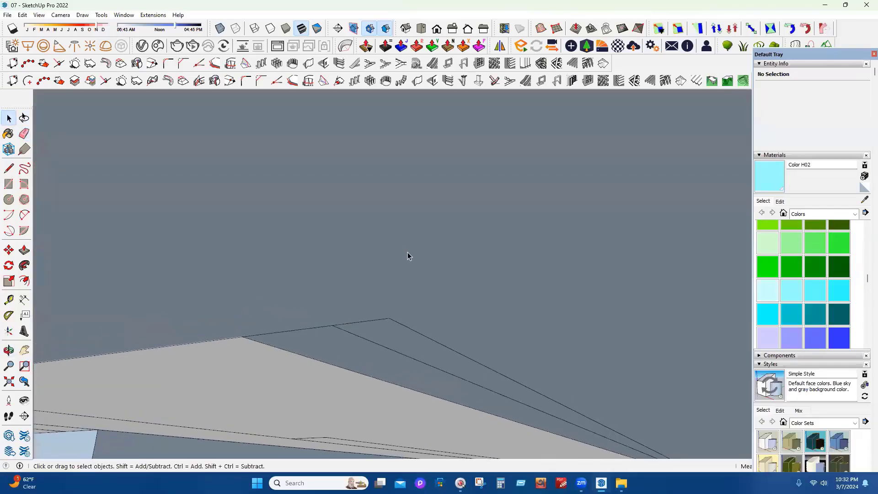
pyautogui.scroll(-5, 409, 252)
pyautogui.press('Escape')
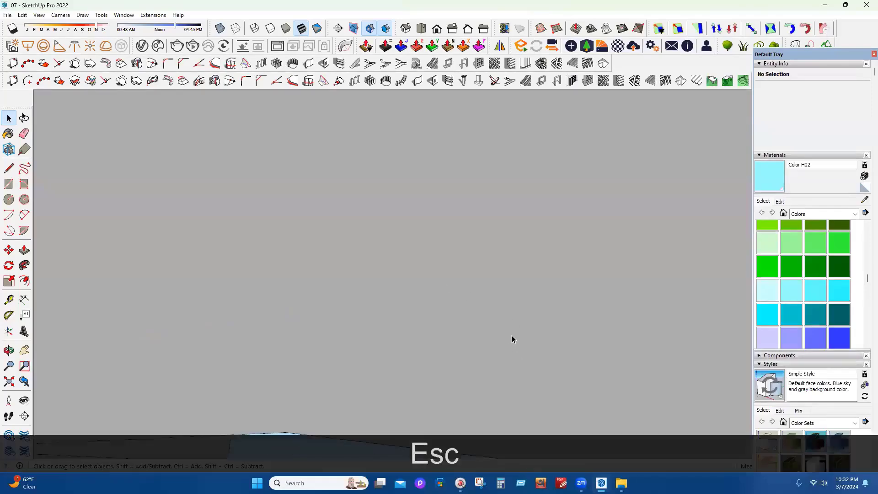
pyautogui.scroll(-2, 481, 335)
pyautogui.scroll(-5, 475, 327)
# Examine the TV wall unit and the surrounding living-room walls from several sides
pyautogui.moveTo(427, 311); pyautogui.dragTo(470, 328, button='middle')
pyautogui.scroll(-3, 480, 350)
pyautogui.scroll(10, 475, 337)
pyautogui.scroll(-5, 470, 328)
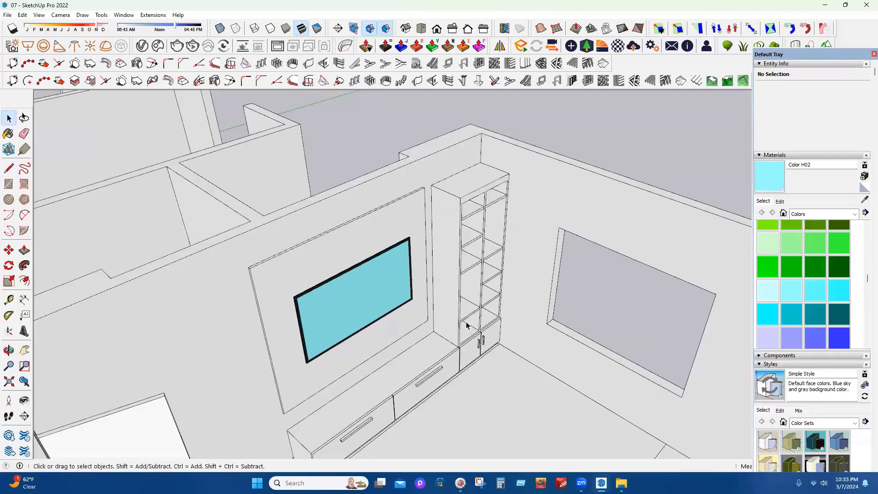
pyautogui.scroll(-3, 500, 300)
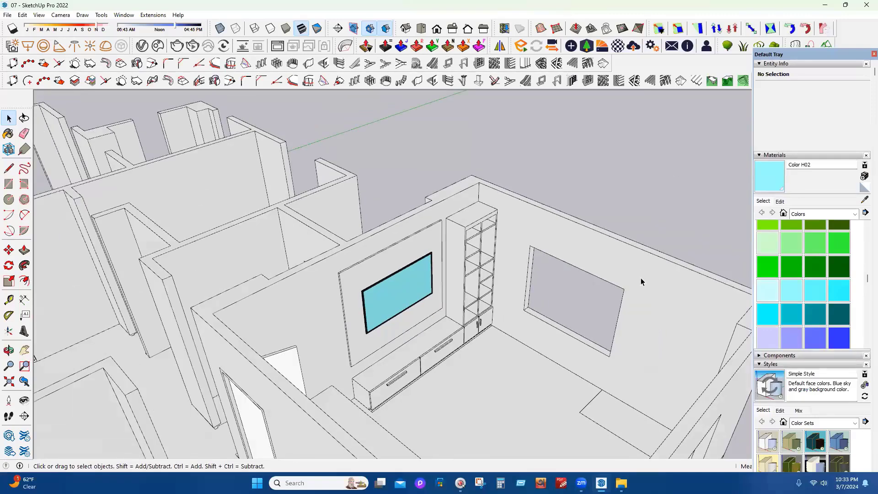
pyautogui.moveTo(641, 278); pyautogui.dragTo(367, 208, button='middle')
pyautogui.scroll(-3, 342, 235)
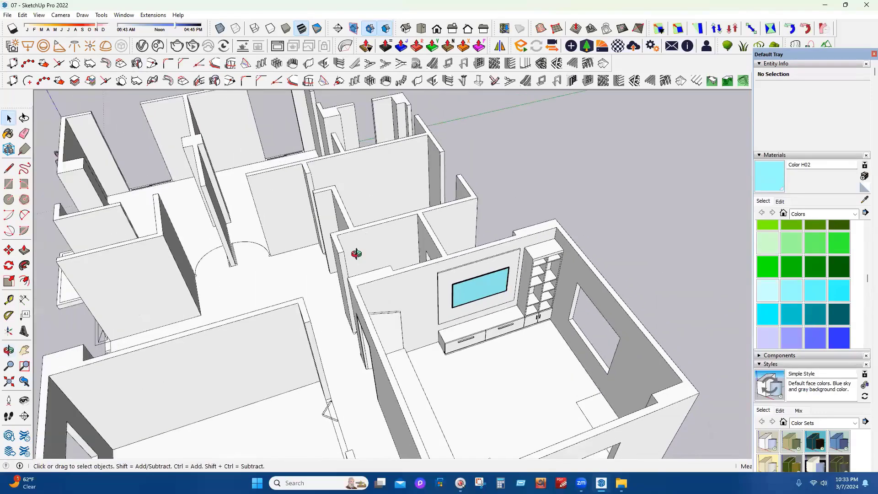
pyautogui.moveTo(355, 251); pyautogui.dragTo(217, 236, button='middle')
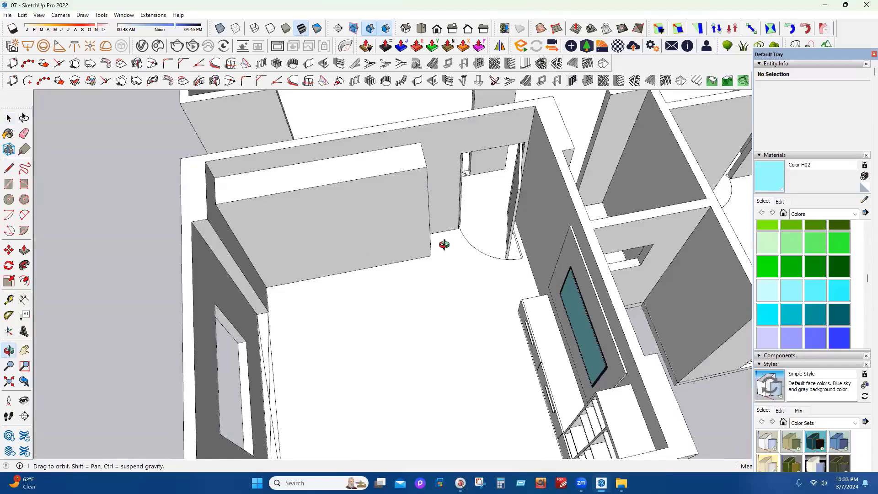
pyautogui.moveTo(445, 245); pyautogui.dragTo(478, 225, button='middle')
pyautogui.doubleClick(341, 231)
pyautogui.press('Escape')
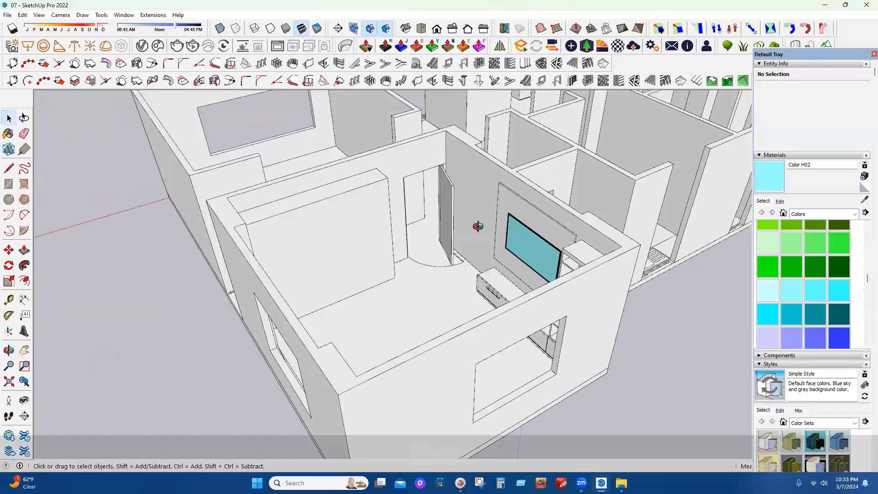
# Open the tall shelf unit's group and select the ceiling face of one of its two topmost compartments
pyautogui.scroll(-5, 485, 170)
pyautogui.moveTo(485, 155); pyautogui.dragTo(389, 191, button='middle')
pyautogui.scroll(10, 439, 206)
pyautogui.doubleClick(413, 154)
pyautogui.tripleClick(389, 190)
pyautogui.scroll(1, 389, 190)
pyautogui.click(390, 191)
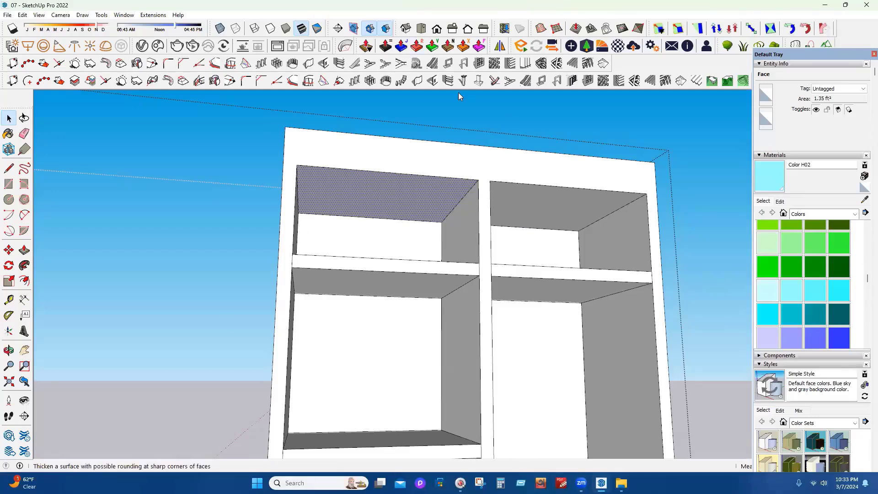
# Switch to Chrome, open 3D Warehouse and search its models for SPOT LIGHT
pyautogui.click(866, 5)
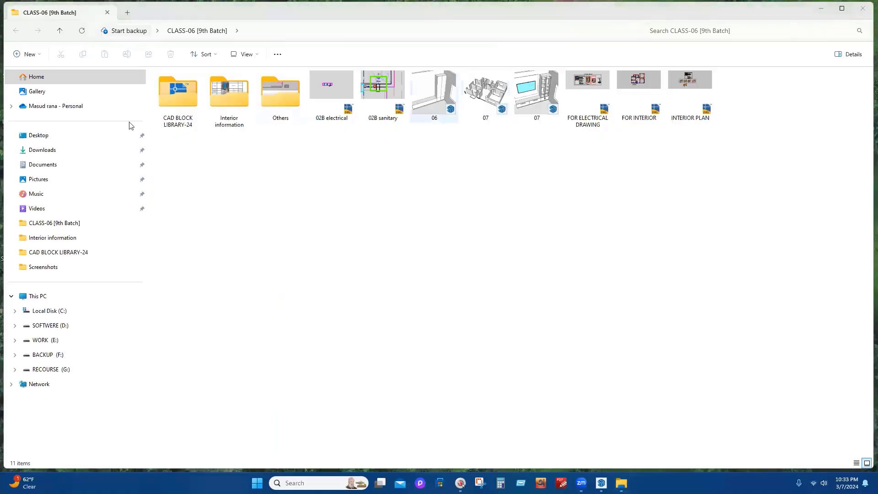
pyautogui.click(856, 7)
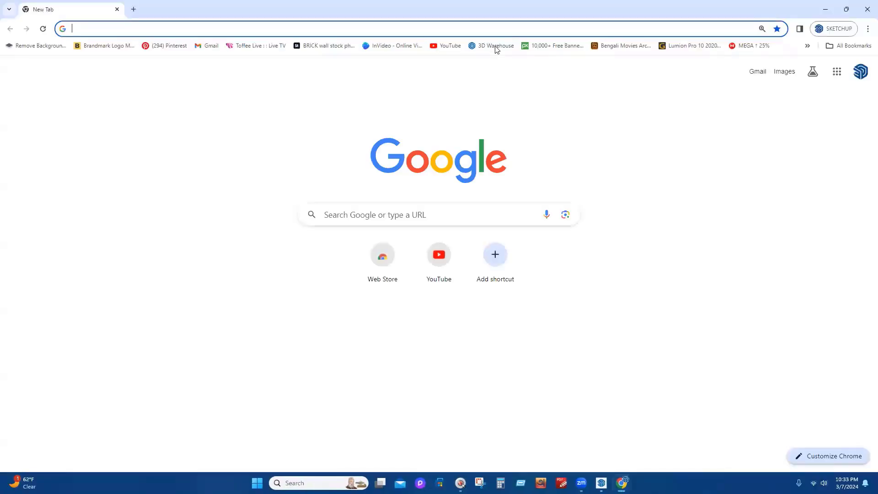
pyautogui.click(491, 45)
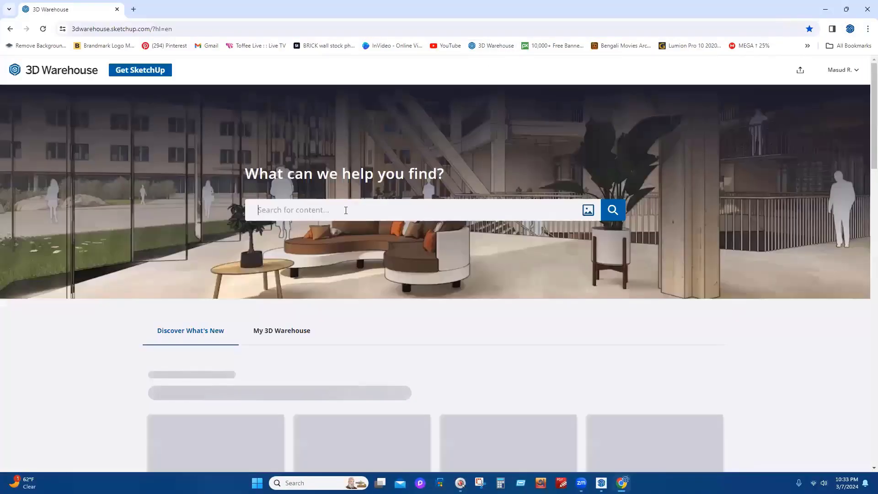
pyautogui.write('SPOT ')
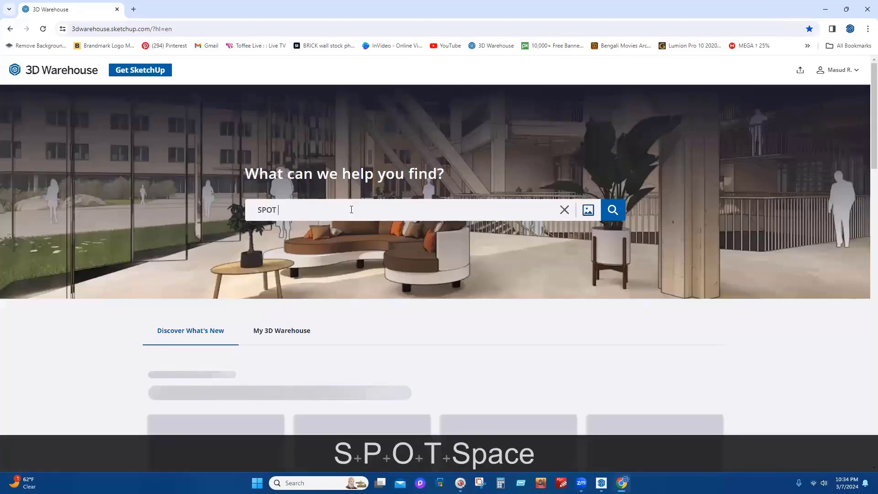
pyautogui.write('LIGHT')
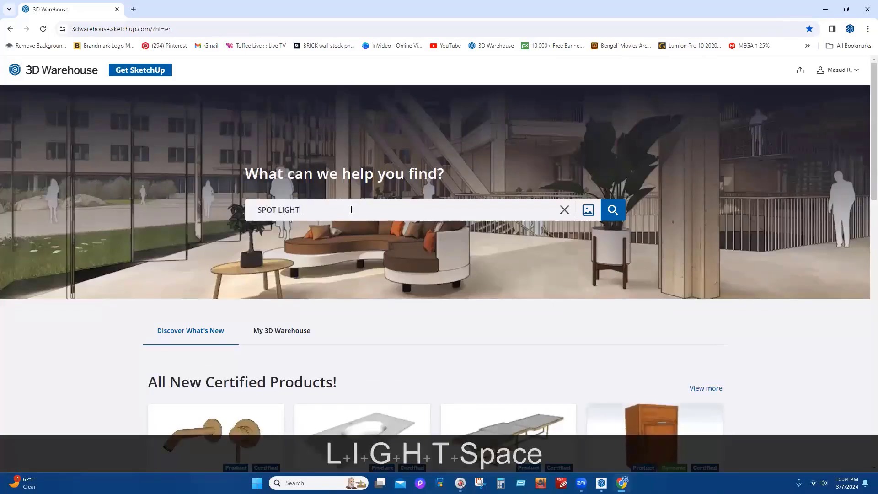
pyautogui.press('Return')
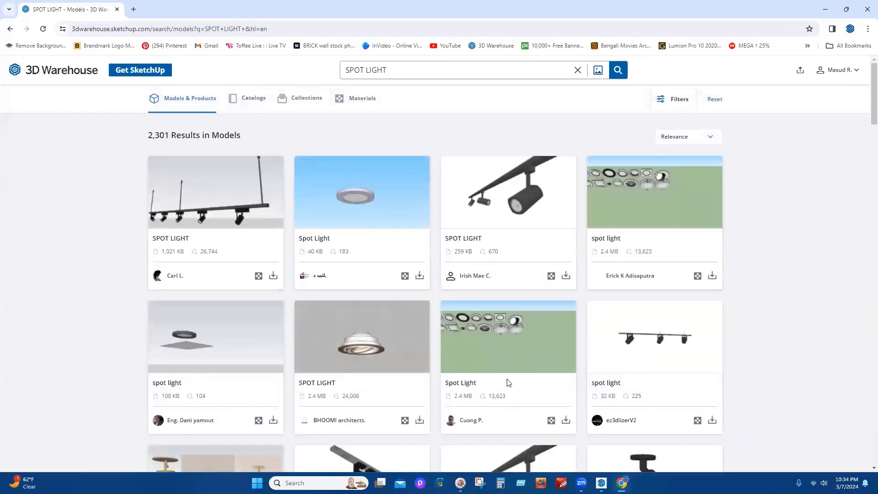
# Open the round recessed SPOT LIGHT model by BHOOMI architects and inspect its preview
pyautogui.scroll(-1, 511, 383)
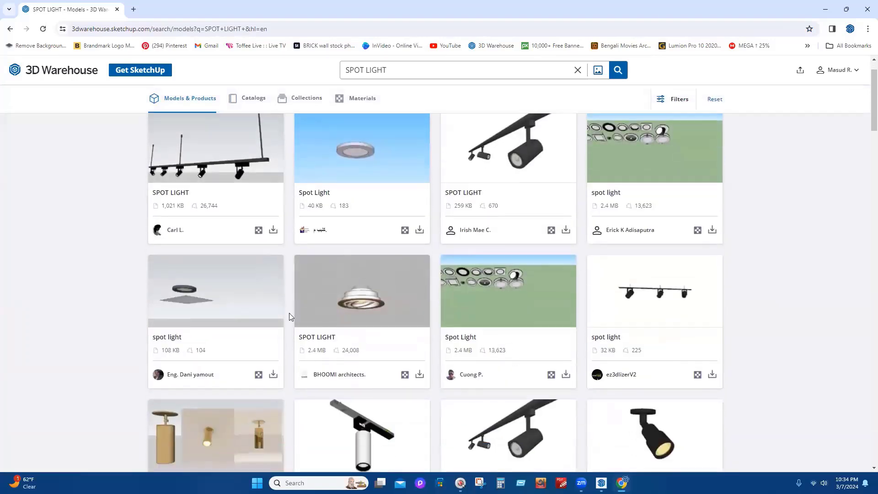
pyautogui.click(351, 305)
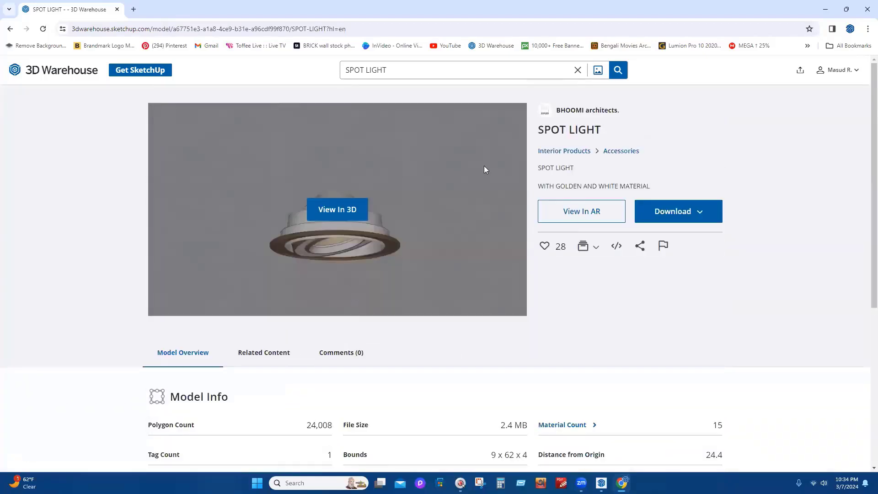
pyautogui.moveTo(336, 208)
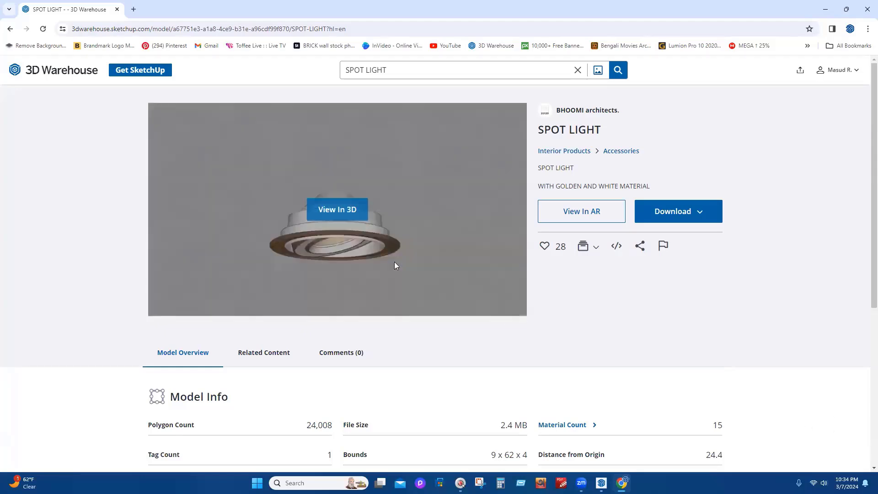
pyautogui.moveTo(344, 248)
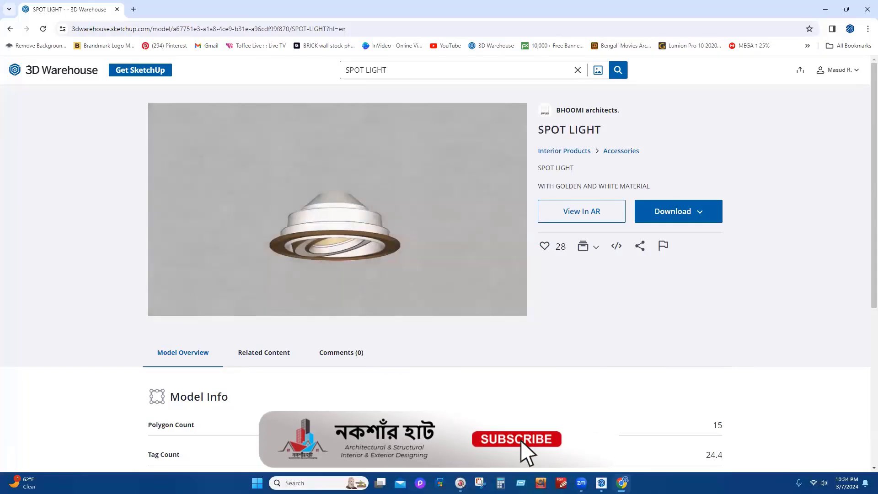
# Switch back to SketchUp and examine the tall shelf unit's top compartments from above and below
pyautogui.click(597, 481)
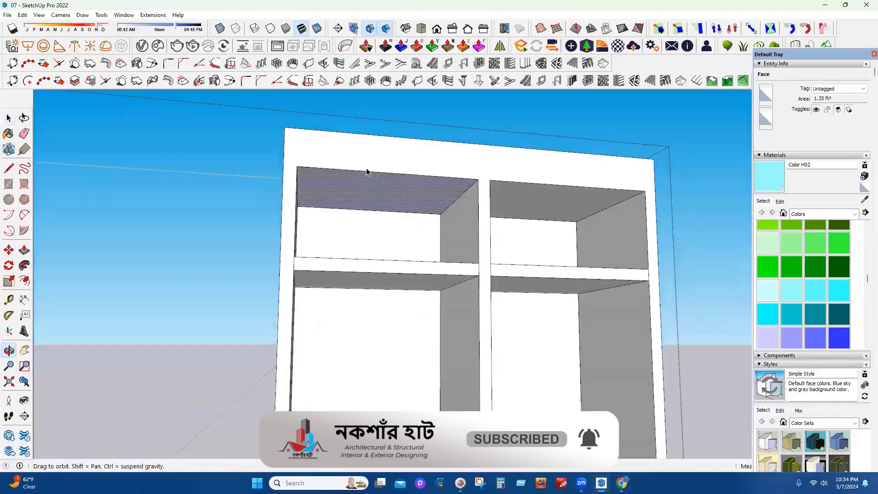
pyautogui.moveTo(369, 173); pyautogui.dragTo(363, 188)
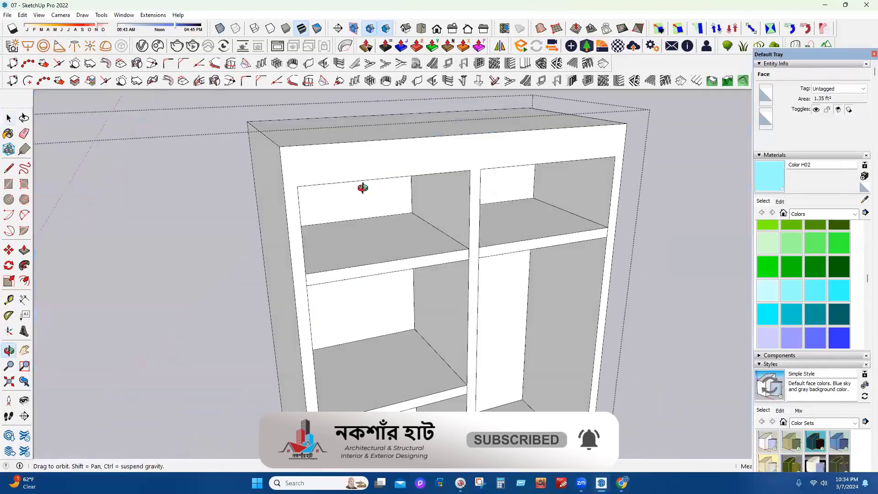
pyautogui.moveTo(363, 187); pyautogui.dragTo(364, 180, button='middle')
pyautogui.moveTo(367, 119); pyautogui.dragTo(380, 188, button='middle')
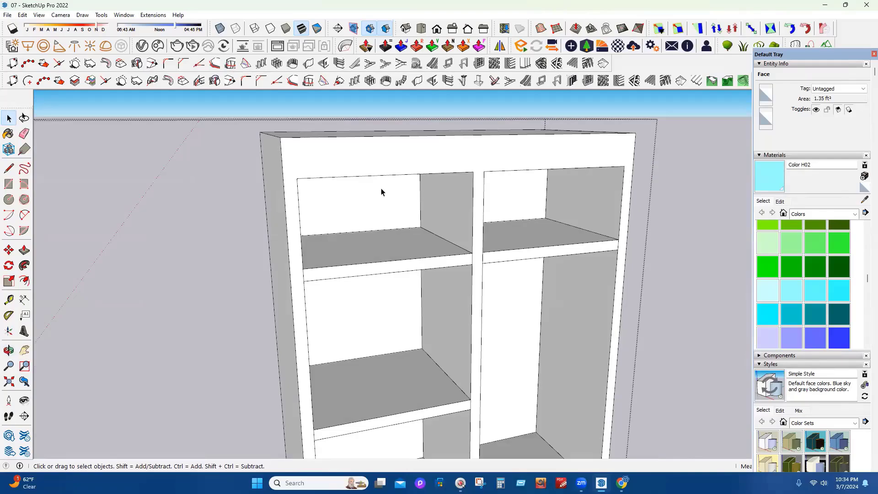
# Return to 3D Warehouse in Chrome and download the recessed SPOT LIGHT model by BHOOMI architects
pyautogui.hotkey('alt', 'Tab')
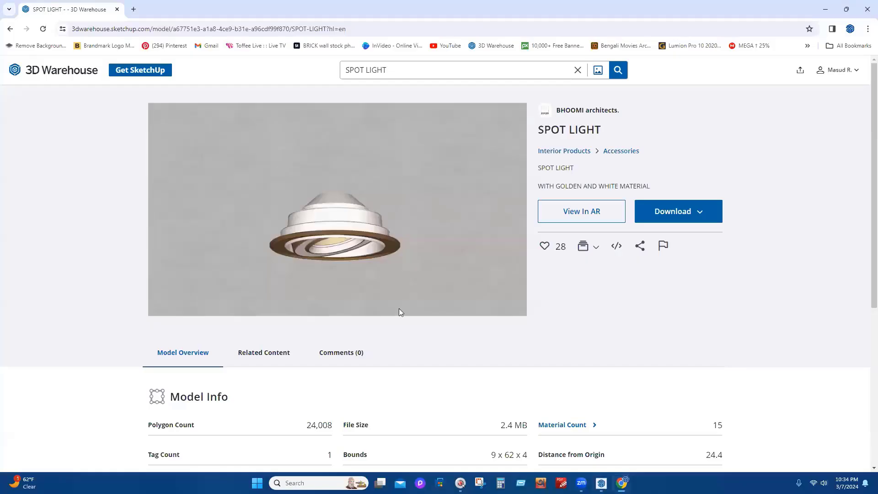
pyautogui.click(10, 29)
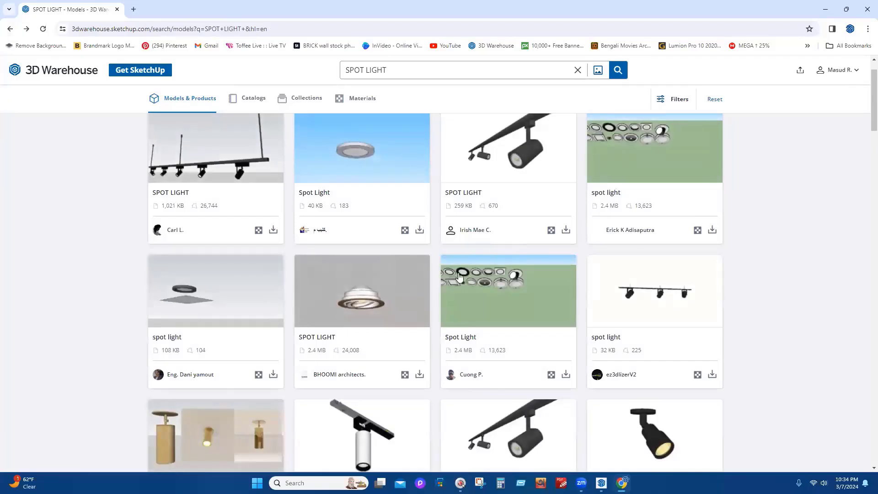
pyautogui.click(387, 280)
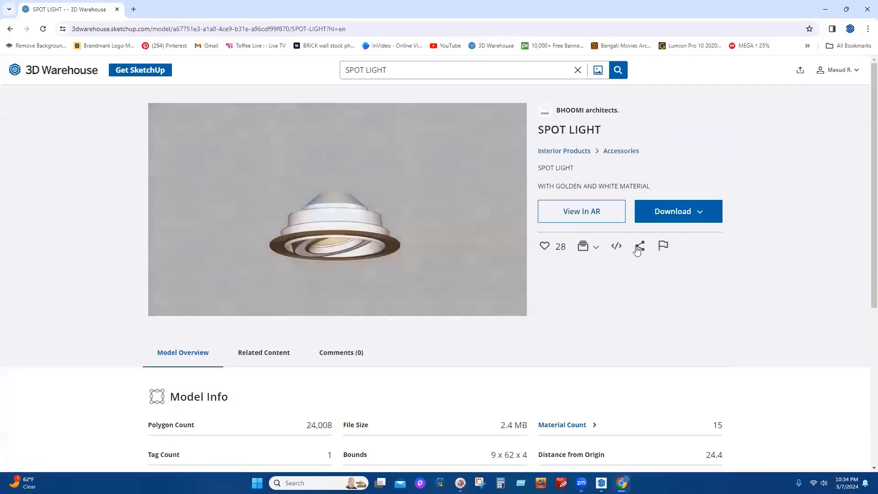
pyautogui.click(668, 219)
pyautogui.click(665, 236)
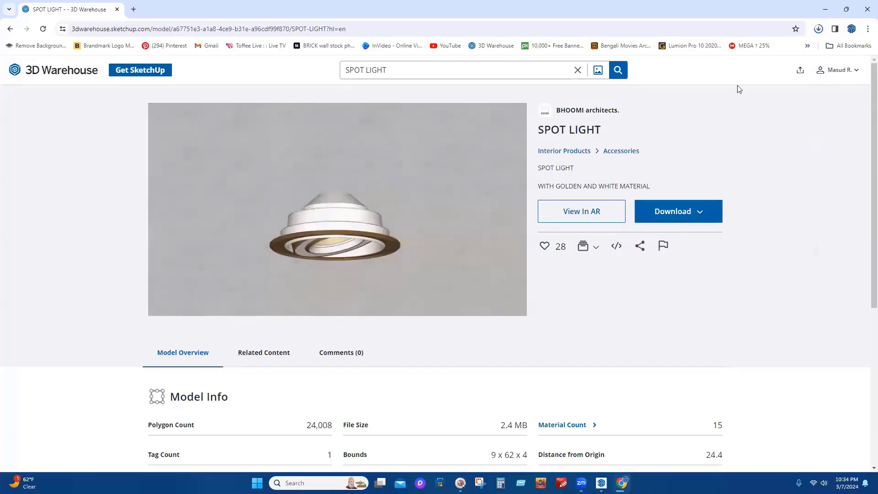
# Minimize the browser, locate the light model in File Explorer and open it in SketchUp
pyautogui.click(825, 10)
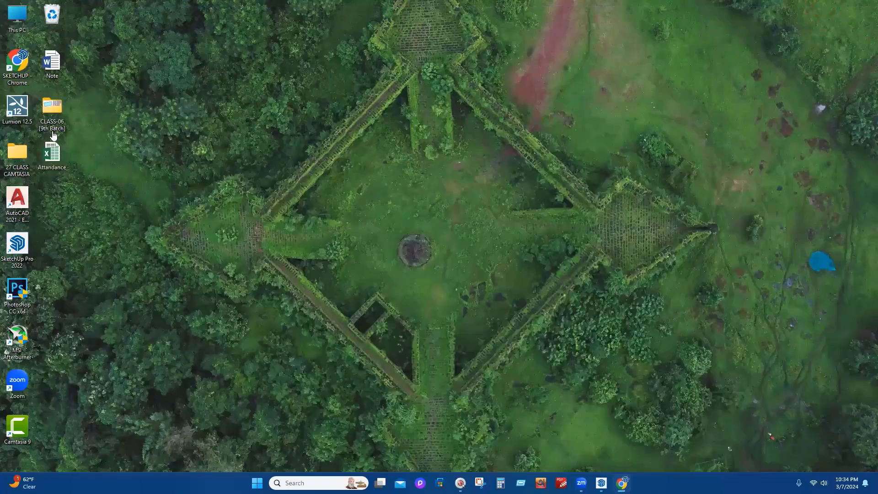
pyautogui.press('super+e')
pyautogui.click(50, 155)
pyautogui.click(183, 108)
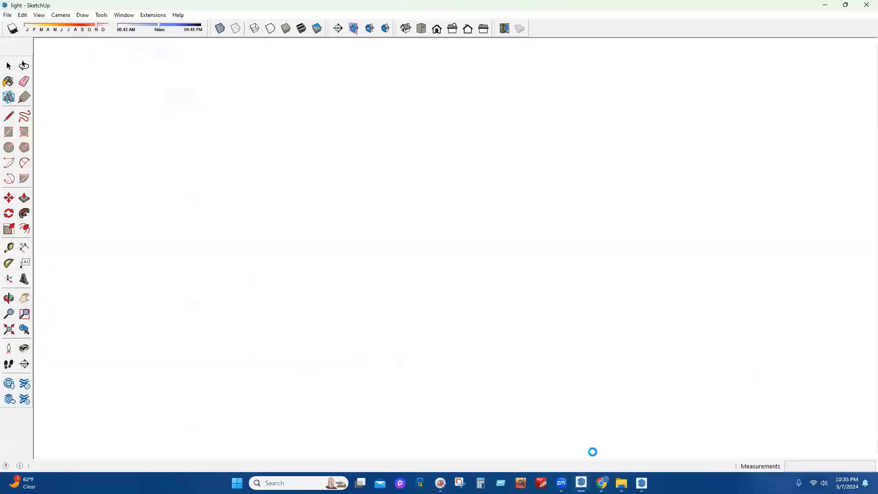
pyautogui.moveTo(592, 483)
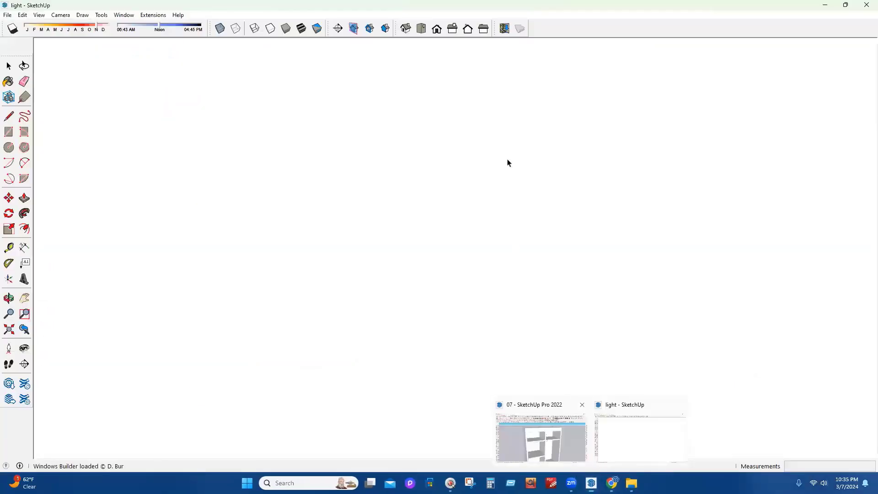
# Close the Extension Store window, then select and copy the recessed light component in the light file
pyautogui.click(544, 442)
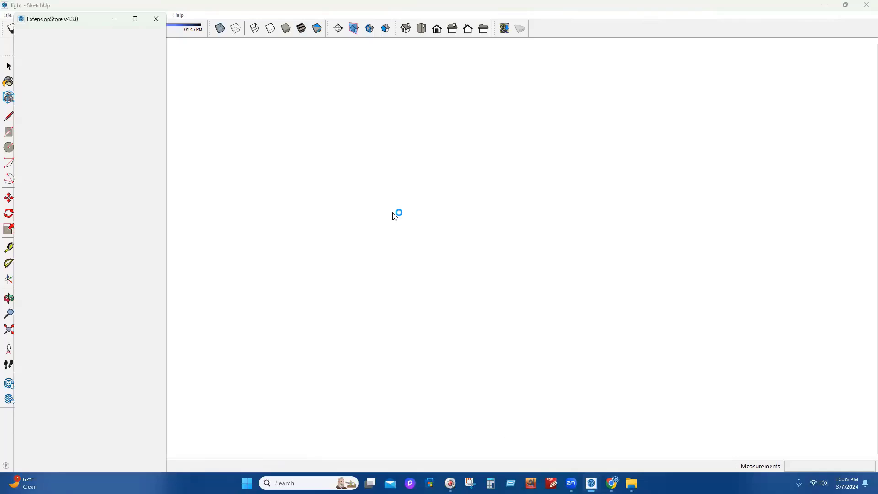
pyautogui.click(396, 202)
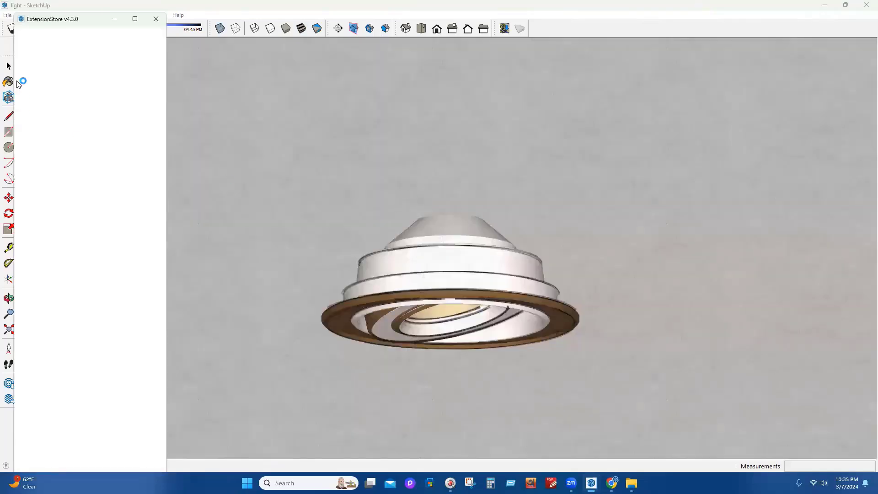
pyautogui.click(156, 18)
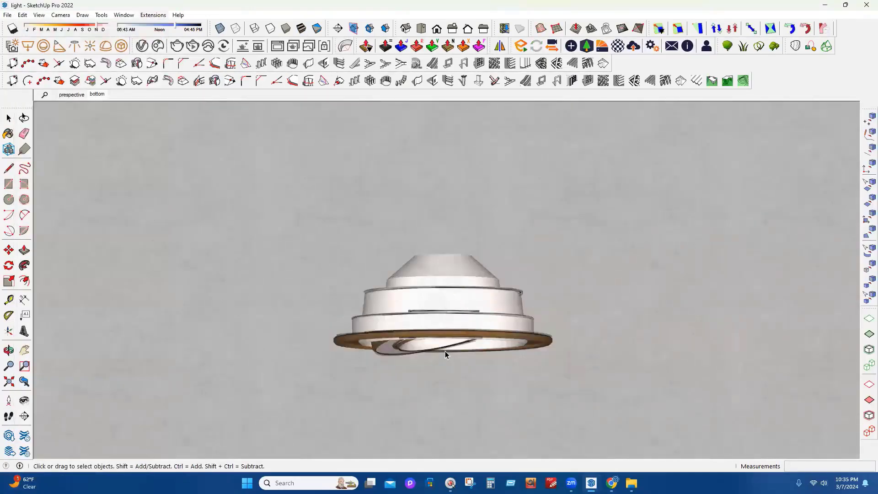
pyautogui.click(448, 316)
pyautogui.scroll(-1, 422, 297)
pyautogui.scroll(1, 422, 297)
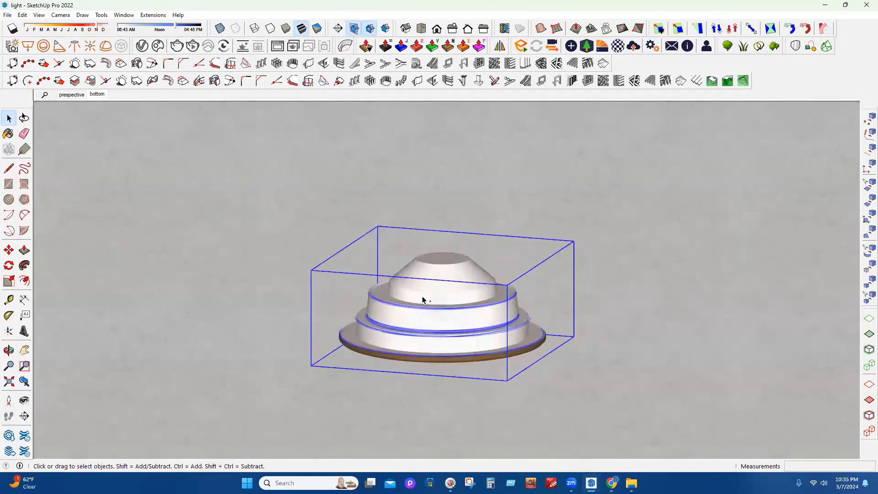
pyautogui.hotkey('ctrl', 'c')
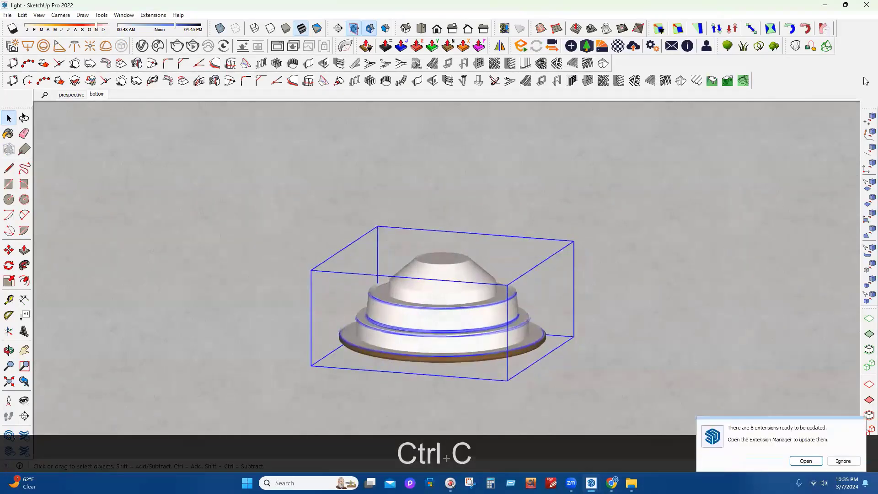
# Switch to the 07 model and paste the light into the tall shelf unit's upper-left compartment
pyautogui.moveTo(591, 483)
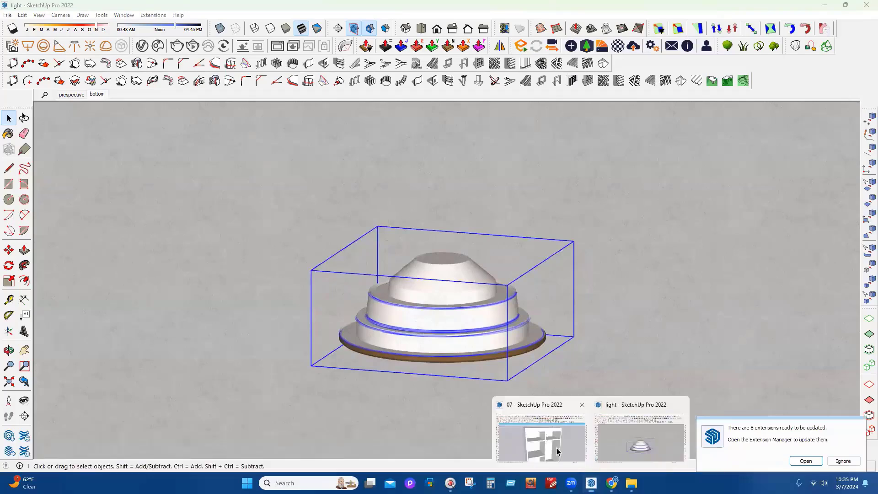
pyautogui.click(558, 450)
pyautogui.hotkey('ctrl', 'v')
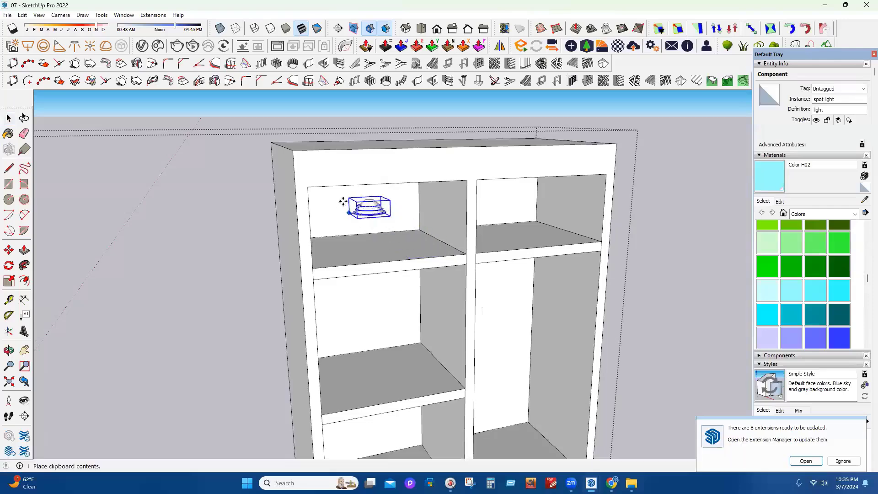
pyautogui.click(364, 194)
pyautogui.moveTo(364, 194); pyautogui.dragTo(372, 50, button='middle')
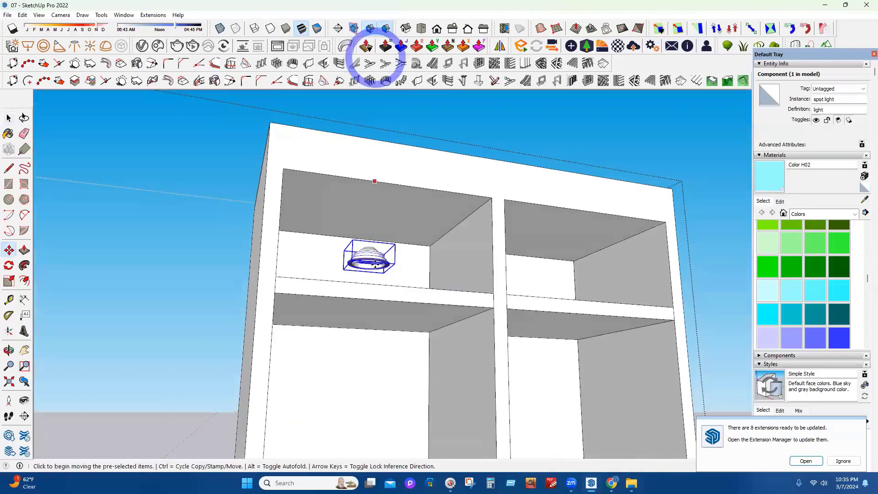
pyautogui.scroll(3, 375, 192)
pyautogui.click(377, 257)
pyautogui.click(378, 266)
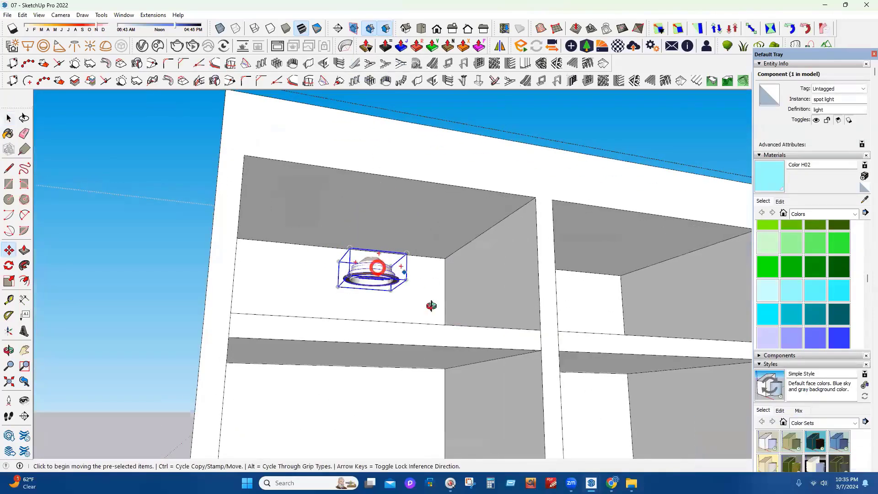
# Move the light forward from the back wall inside the upper-left compartment
pyautogui.moveTo(433, 308); pyautogui.dragTo(448, 314, button='middle')
pyautogui.click(451, 315)
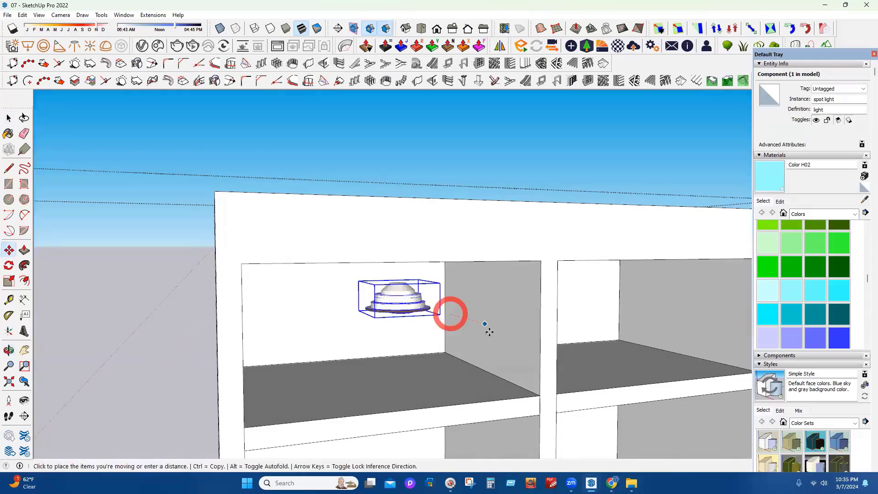
pyautogui.click(519, 319)
pyautogui.moveTo(402, 224); pyautogui.dragTo(352, 242, button='middle')
pyautogui.click(350, 242)
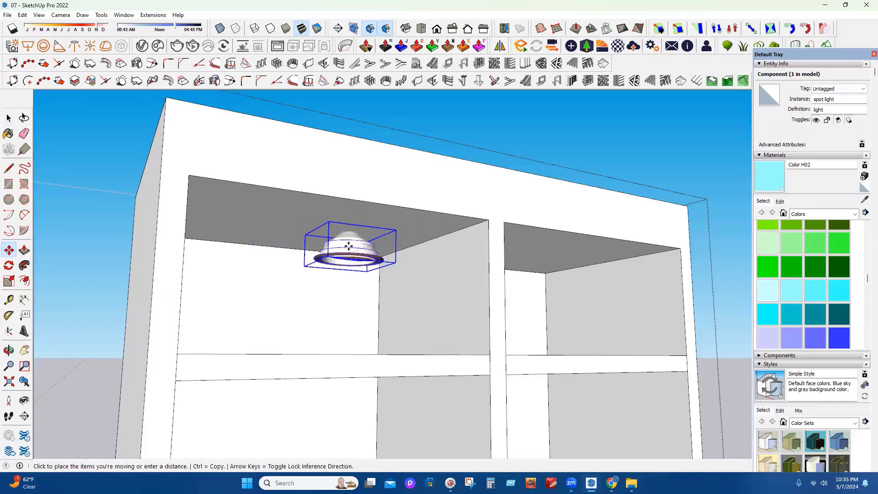
pyautogui.press('Escape')
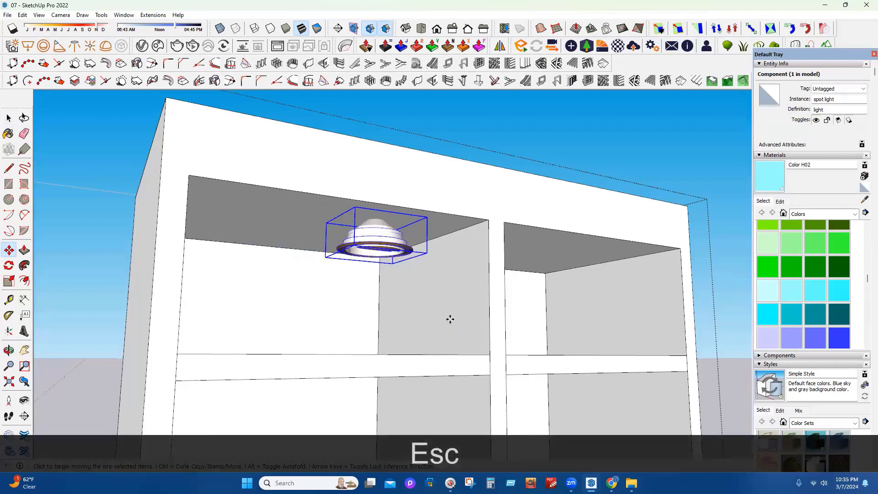
# Raise the light vertically into the underside of the upper-left compartment's top panel
pyautogui.moveTo(448, 306); pyautogui.dragTo(360, 223, button='middle')
pyautogui.click(361, 222)
pyautogui.moveTo(299, 223); pyautogui.dragTo(270, 189, button='middle')
pyautogui.scroll(5, 365, 244)
pyautogui.click(370, 236)
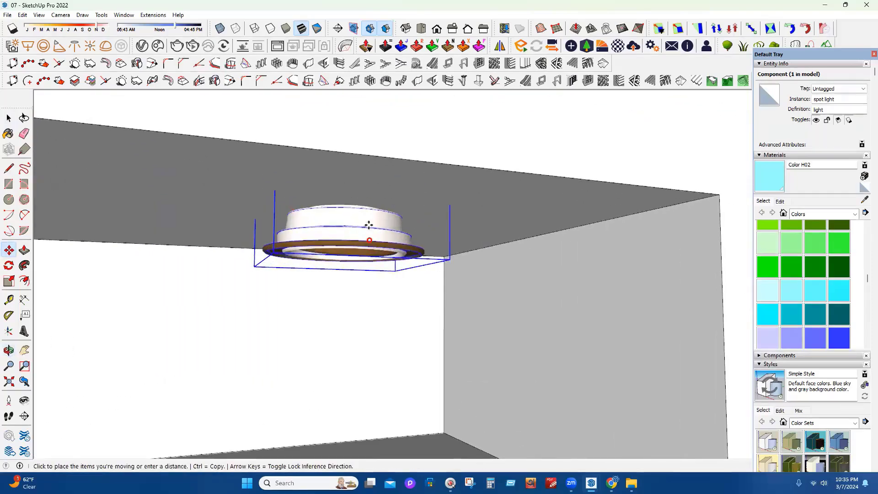
pyautogui.click(366, 202)
# Fine-tune the light's height along the blue axis so its rim sits at the top panel's underside
pyautogui.moveTo(364, 198); pyautogui.dragTo(466, 235, button='middle')
pyautogui.click(466, 235)
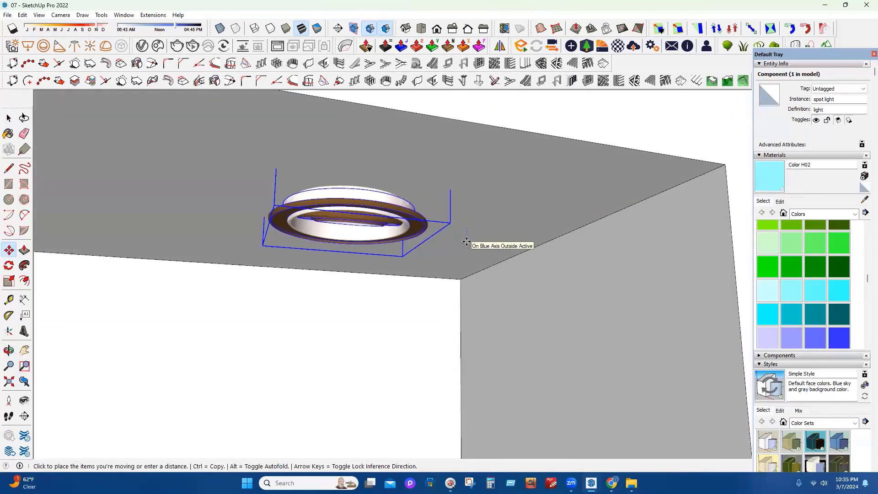
pyautogui.click(334, 190)
pyautogui.scroll(-3, 334, 190)
pyautogui.moveTo(334, 189); pyautogui.dragTo(396, 287, button='middle')
pyautogui.click(414, 295)
pyautogui.press('Escape')
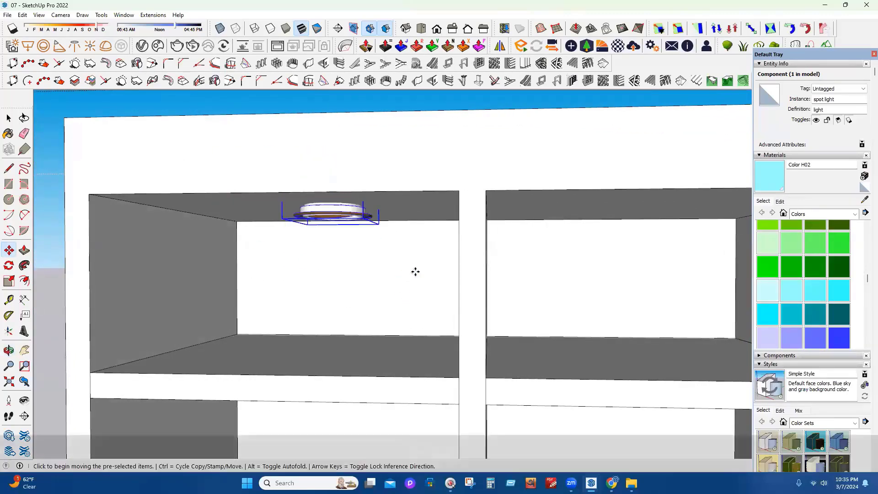
# Move the light straight down into the shelf board below, with its rim at that board's underside
pyautogui.scroll(-2, 346, 242)
pyautogui.click(355, 224)
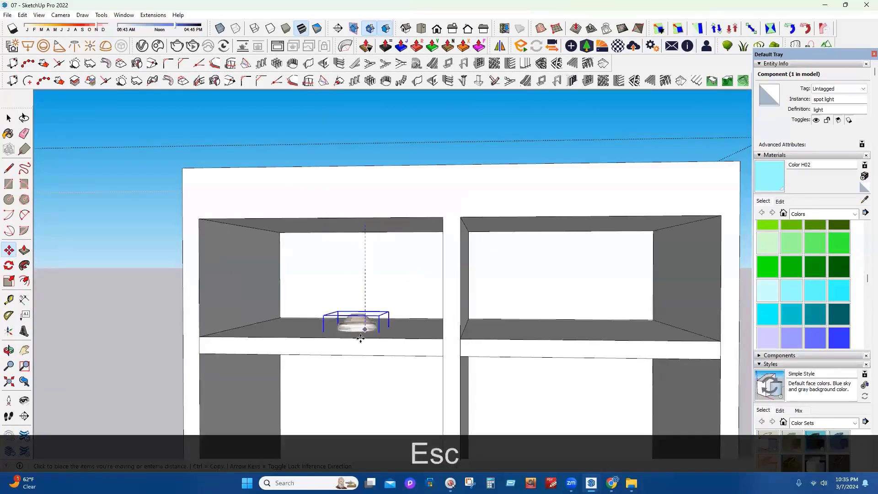
pyautogui.click(362, 330)
pyautogui.scroll(4, 378, 317)
pyautogui.moveTo(379, 318); pyautogui.dragTo(369, 288, button='middle')
pyautogui.click(366, 274)
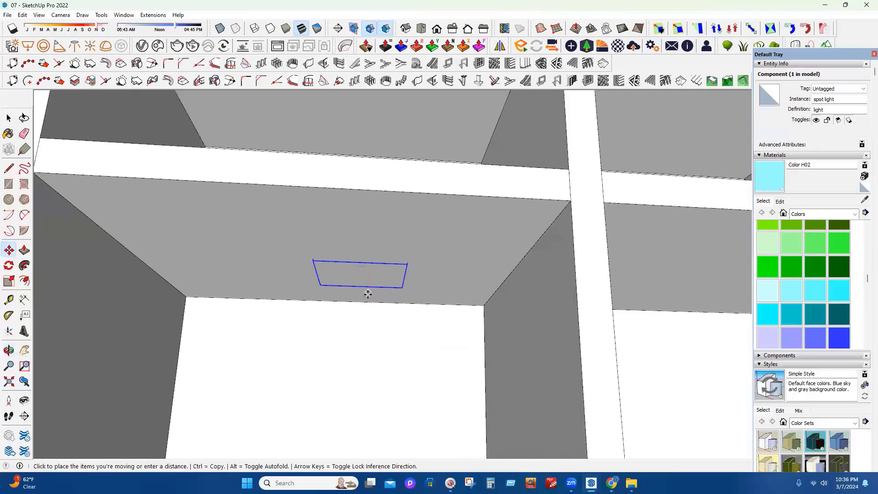
pyautogui.press('Escape')
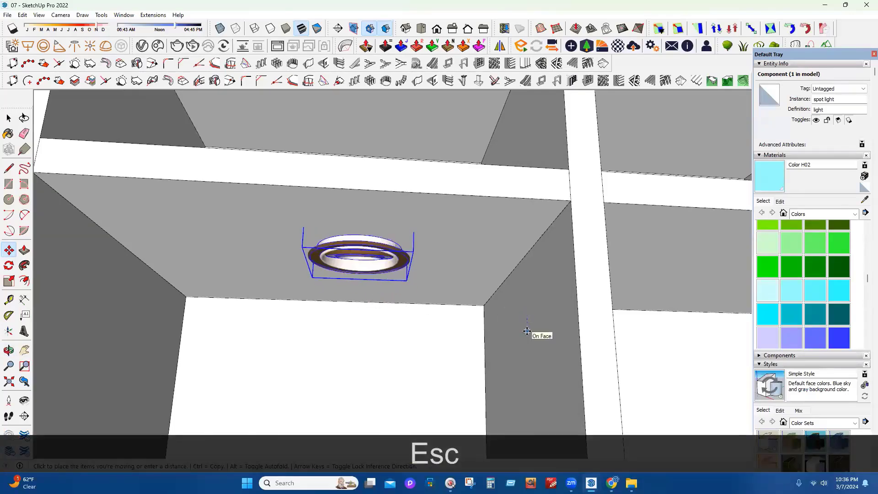
# Scale the light taller upward through the shelf board, keeping its rim at the underside
pyautogui.moveTo(328, 334); pyautogui.dragTo(363, 196, button='middle')
pyautogui.press('s')
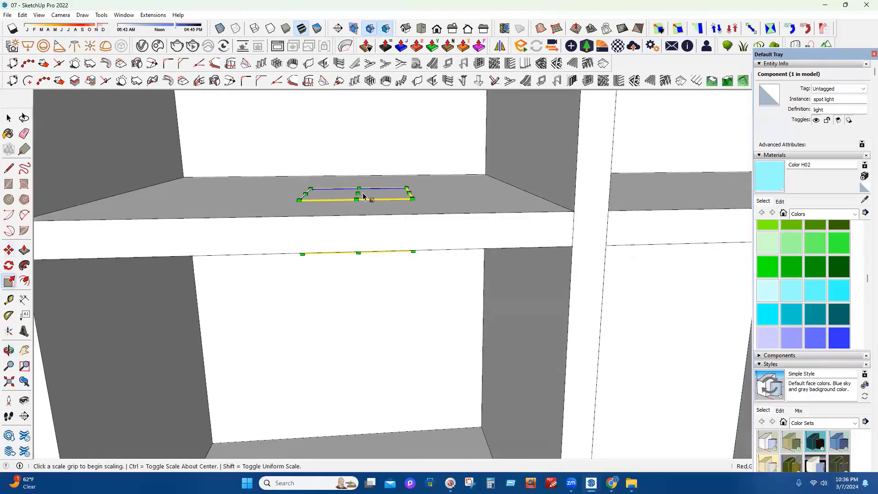
pyautogui.moveTo(359, 193); pyautogui.dragTo(358, 157)
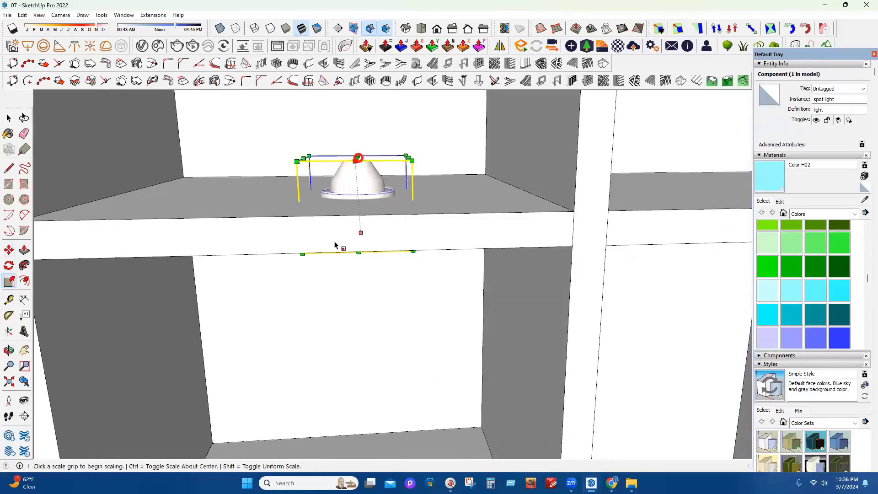
pyautogui.moveTo(335, 246)
pyautogui.mouseDown(button='middle')
pyautogui.moveTo(377, 180)
pyautogui.moveTo(378, 195)
pyautogui.moveTo(406, 185)
pyautogui.moveTo(9, 107)
pyautogui.mouseUp(button='middle')
pyautogui.click(8, 118)
# Examine how the light's housing sticks up through the shelf board in the upper-left compartment
pyautogui.scroll(-5, 319, 314)
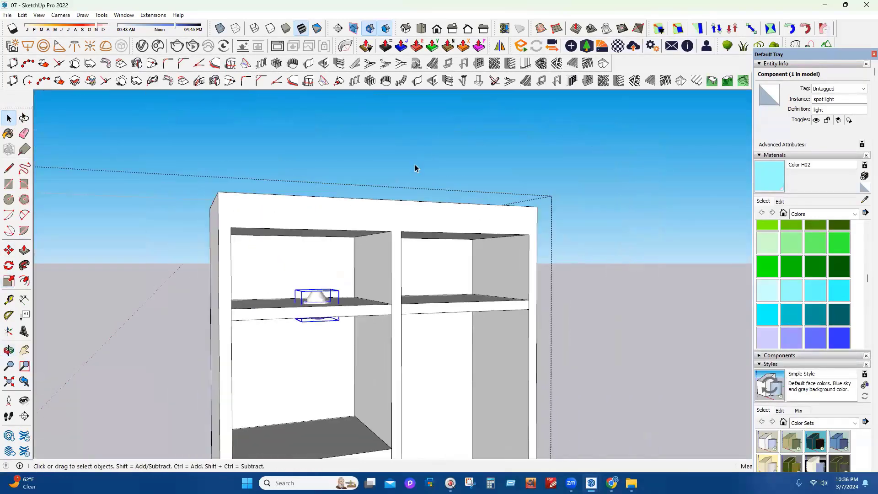
pyautogui.scroll(3, 319, 314)
pyautogui.moveTo(319, 314); pyautogui.dragTo(294, 349, button='middle')
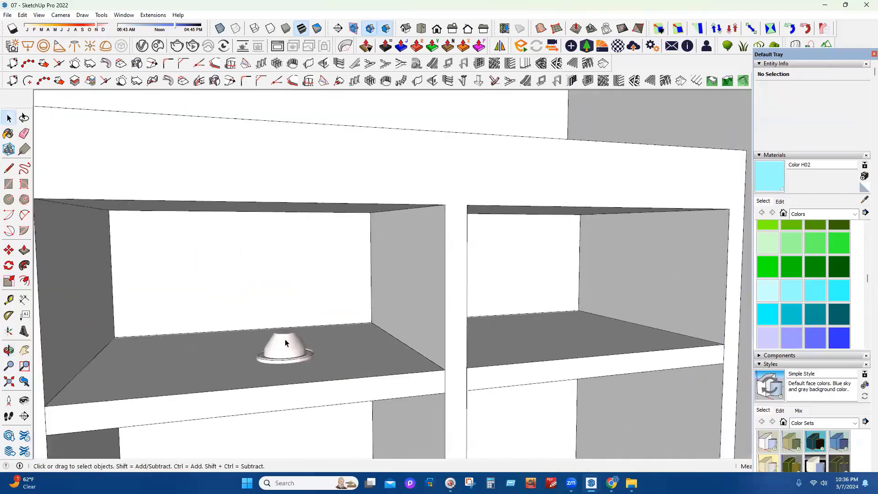
pyautogui.scroll(2, 319, 353)
pyautogui.scroll(4, 360, 373)
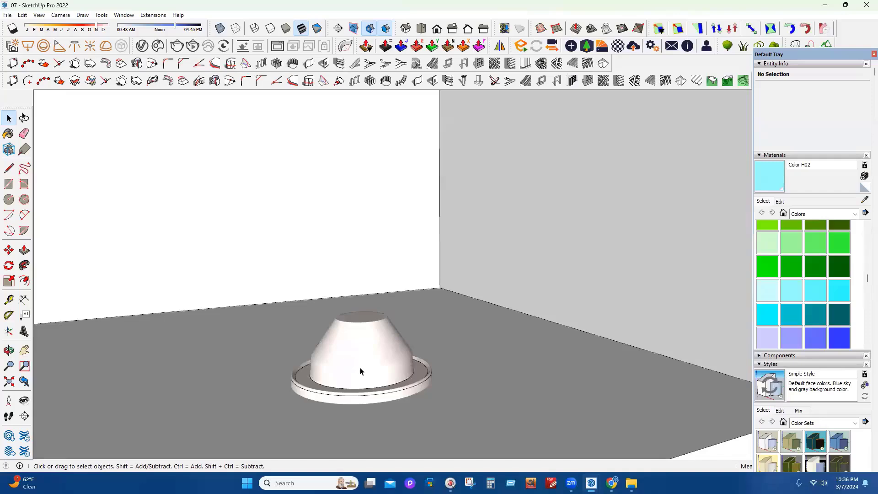
pyautogui.scroll(-5, 361, 372)
pyautogui.scroll(2, 361, 363)
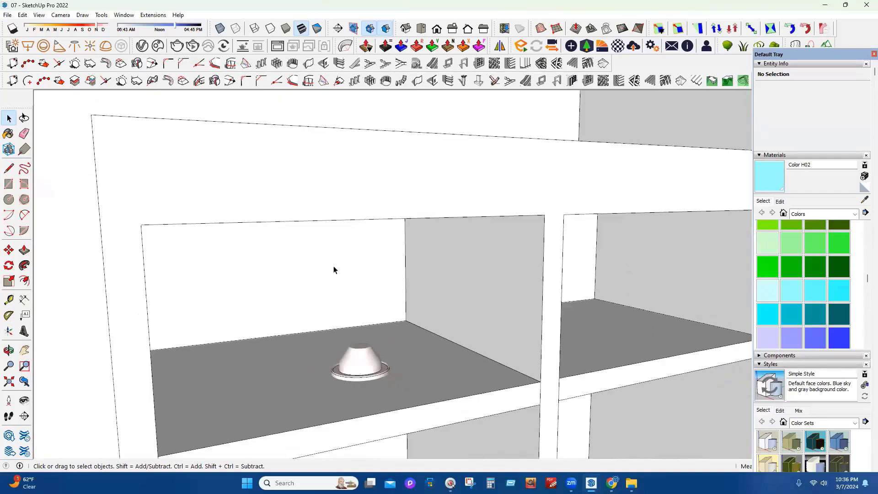
pyautogui.scroll(-3, 355, 337)
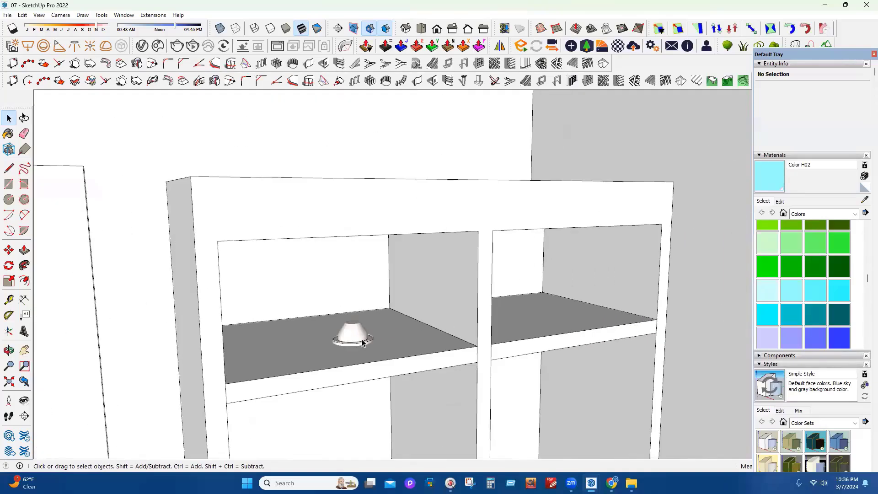
pyautogui.click(353, 338)
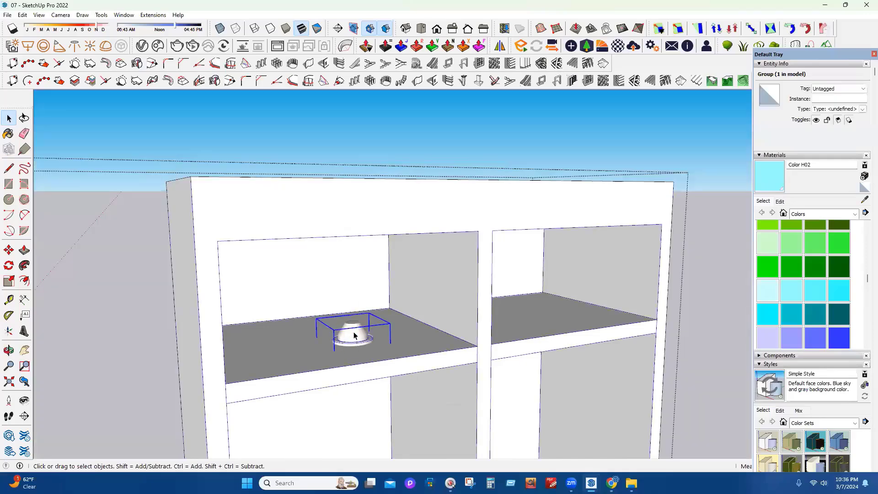
pyautogui.press('Escape')
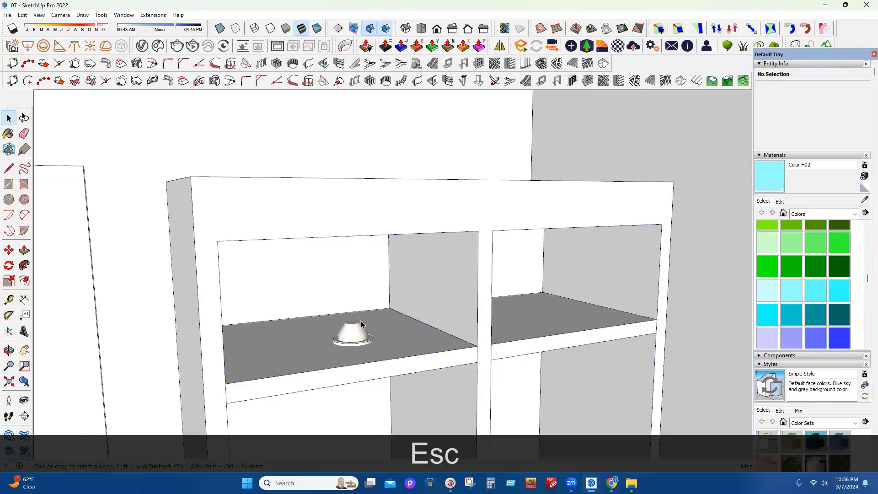
pyautogui.scroll(-2, 294, 215)
pyautogui.scroll(3, 404, 412)
# Delete the light from the underside of the upper-left shelf board
pyautogui.moveTo(291, 240); pyautogui.dragTo(280, 166, button='middle')
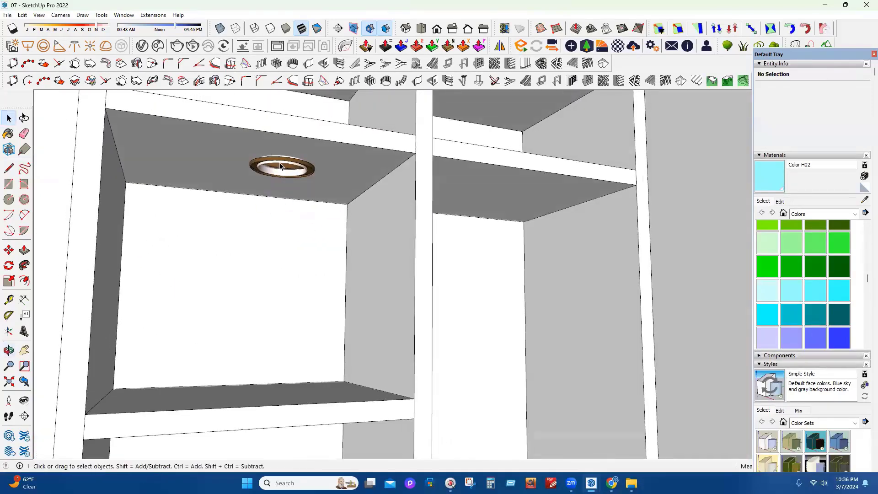
pyautogui.click(280, 167)
pyautogui.press('Delete')
pyautogui.press('Escape')
# Open the wall panel group opposite the TV wall for editing and hide the rest of the model
pyautogui.moveTo(371, 212); pyautogui.dragTo(355, 358, button='middle')
pyautogui.scroll(-4, 463, 270)
pyautogui.scroll(-8, 444, 243)
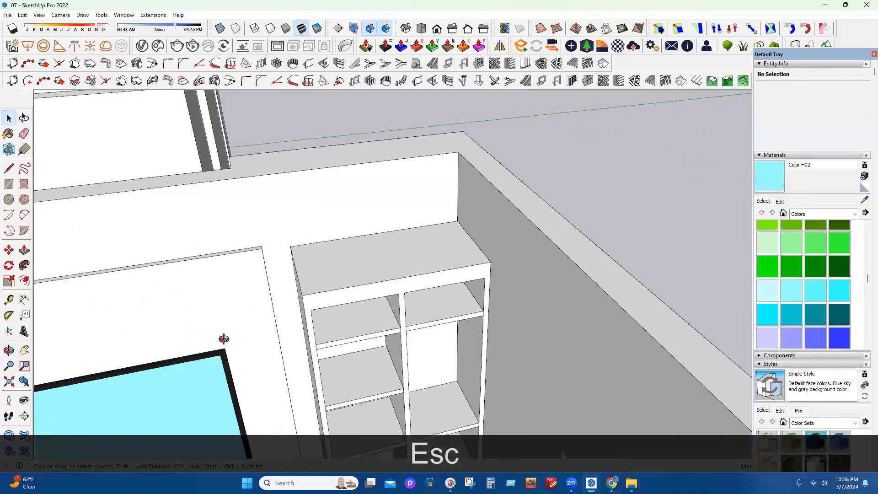
pyautogui.scroll(-5, 444, 213)
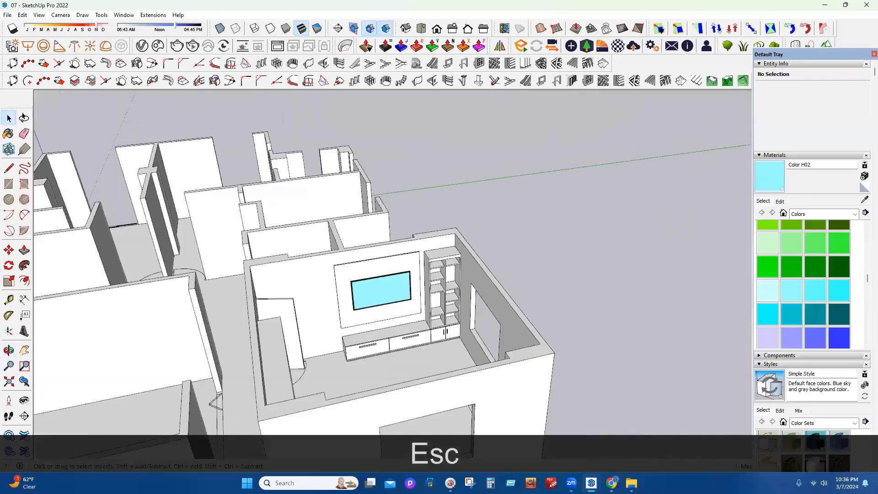
pyautogui.scroll(-4, 701, 349)
pyautogui.moveTo(617, 204); pyautogui.dragTo(486, 201, button='middle')
pyautogui.scroll(2, 483, 202)
pyautogui.doubleClick(479, 204)
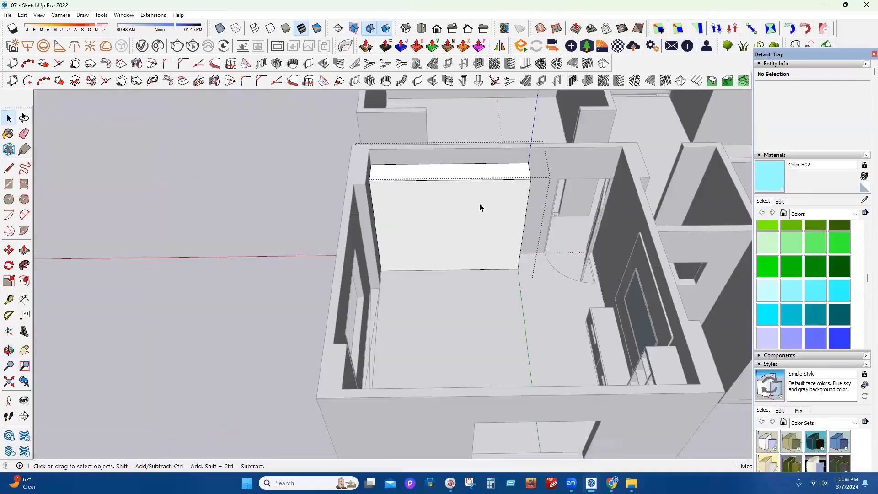
pyautogui.press('n')
pyautogui.moveTo(413, 210); pyautogui.dragTo(476, 156, button='middle')
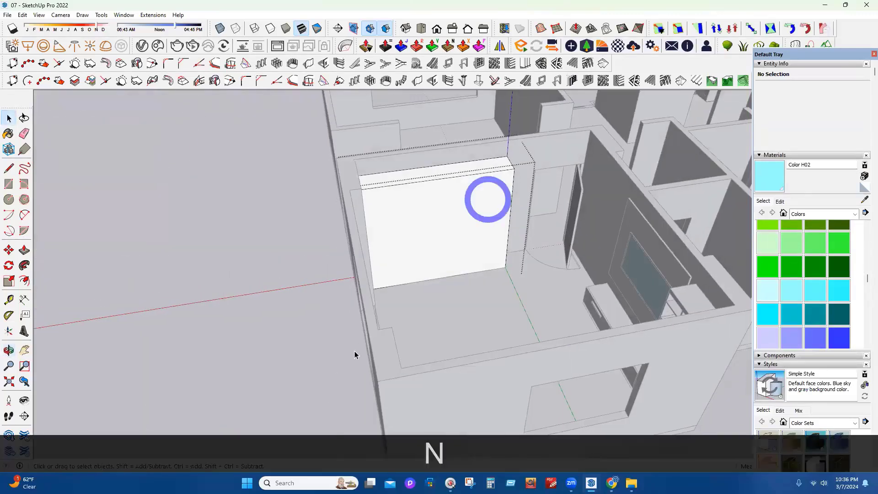
pyautogui.press('n')
pyautogui.scroll(4, 486, 198)
pyautogui.moveTo(351, 366); pyautogui.dragTo(57, 269, button='middle')
pyautogui.scroll(3, 347, 356)
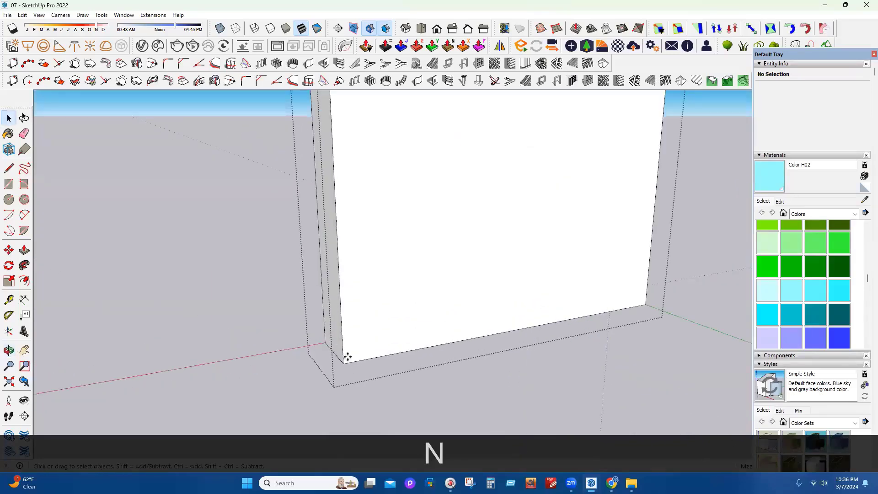
# Copy the bottom edge of the wall panel's front face 2" upward
pyautogui.press('space')
pyautogui.click(350, 360)
pyautogui.press('m')
pyautogui.click(343, 361)
pyautogui.press('ctrl')
pyautogui.write('2')
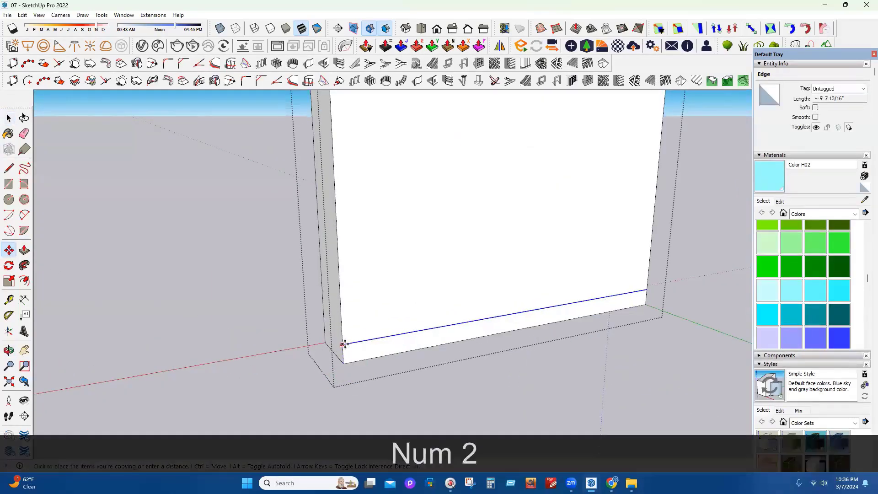
pyautogui.press('Return')
# Copy the new horizontal line a further 16" up the panel's front face
pyautogui.press('ctrl')
pyautogui.click(343, 342)
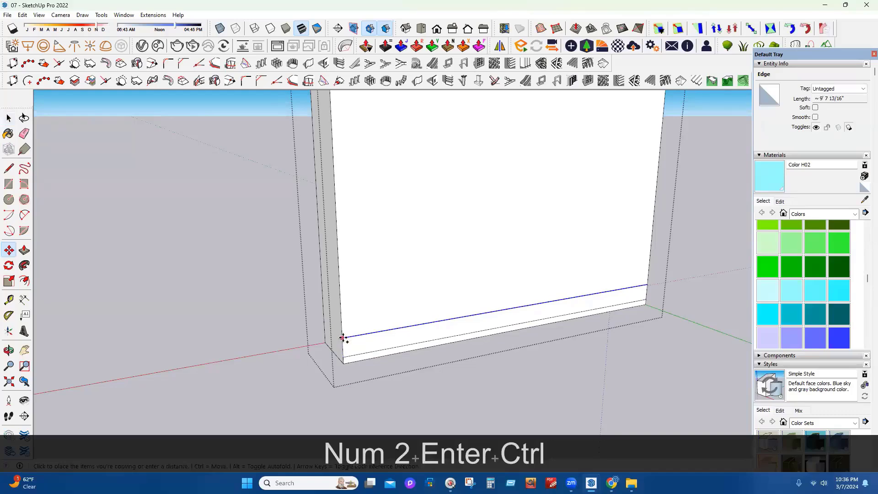
pyautogui.write('16')
pyautogui.press('Return')
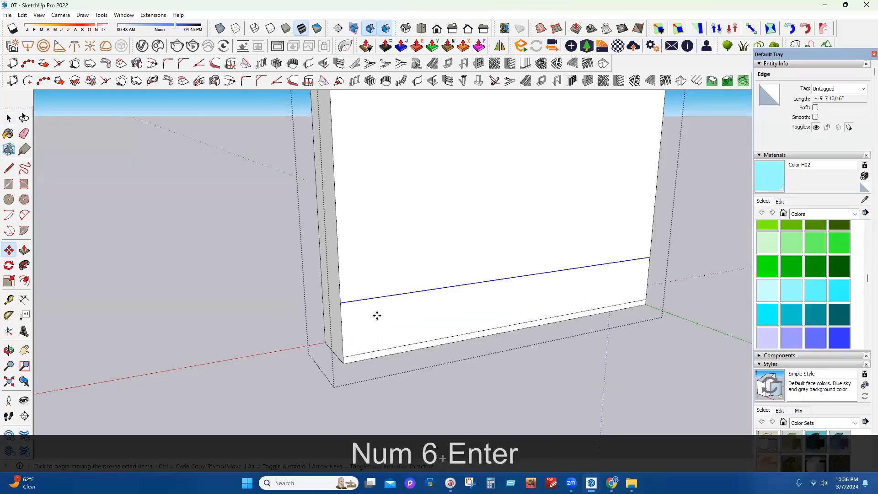
# Copy the front face's right vertical edge above the upper line 16" inward, and add a second equally spaced copy beside it
pyautogui.moveTo(405, 345); pyautogui.dragTo(496, 308, button='middle')
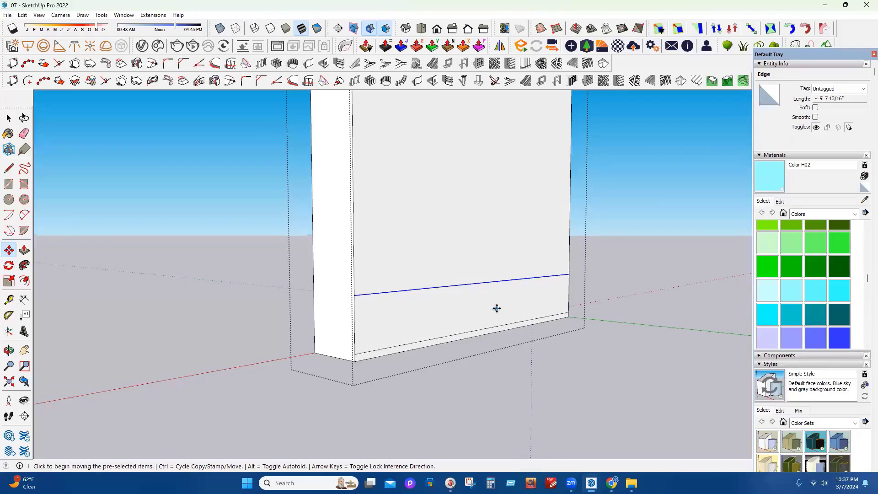
pyautogui.moveTo(586, 409); pyautogui.dragTo(375, 396, button='middle')
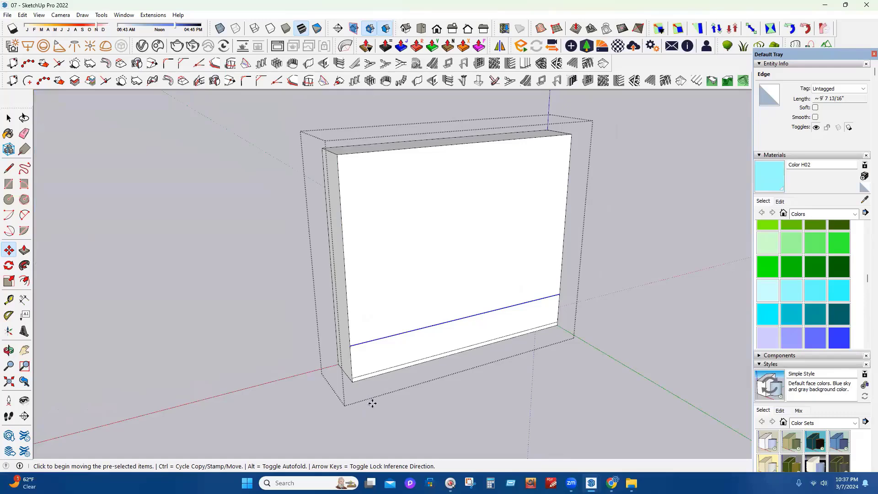
pyautogui.moveTo(511, 272); pyautogui.dragTo(602, 311, button='middle')
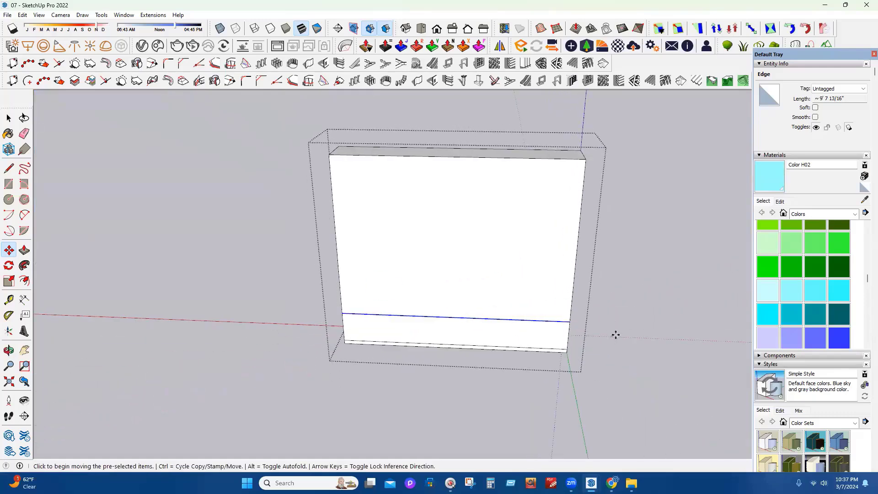
pyautogui.click(8, 118)
pyautogui.moveTo(533, 235); pyautogui.dragTo(576, 224, button='middle')
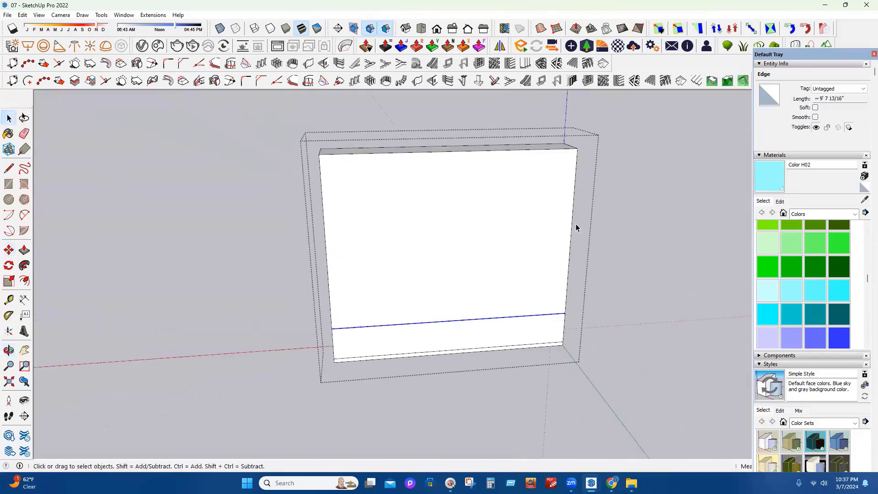
pyautogui.moveTo(557, 329); pyautogui.dragTo(558, 306, button='middle')
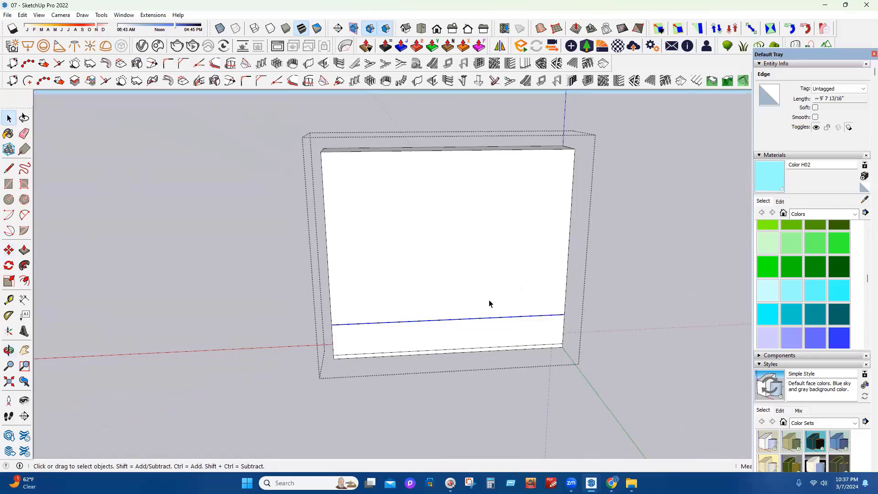
pyautogui.moveTo(472, 316); pyautogui.dragTo(543, 251, button='middle')
pyautogui.click(542, 251)
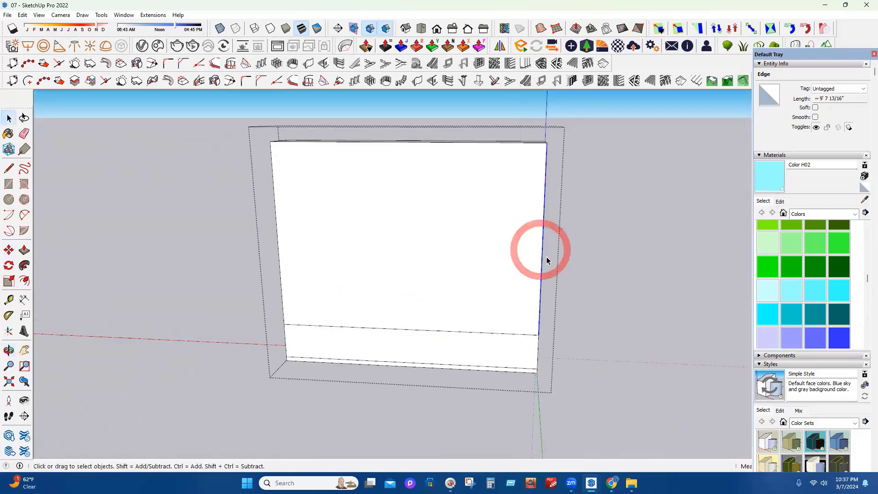
pyautogui.click(9, 250)
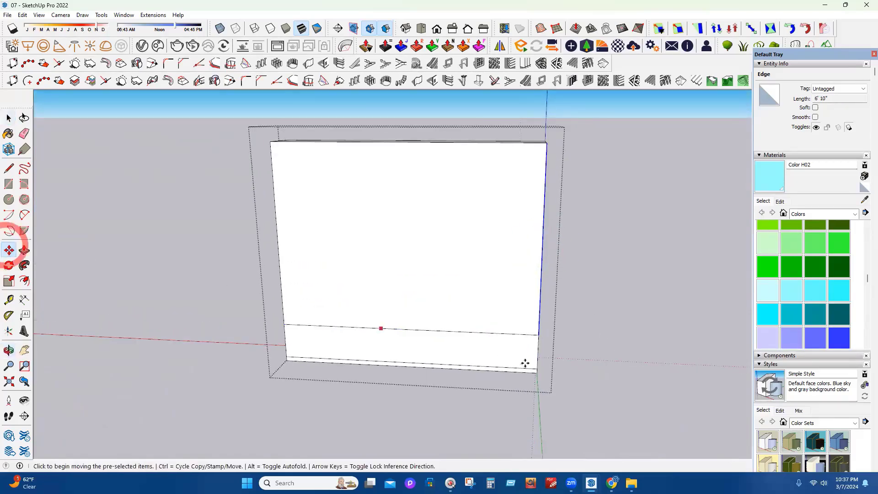
pyautogui.click(538, 337)
pyautogui.press('ctrl')
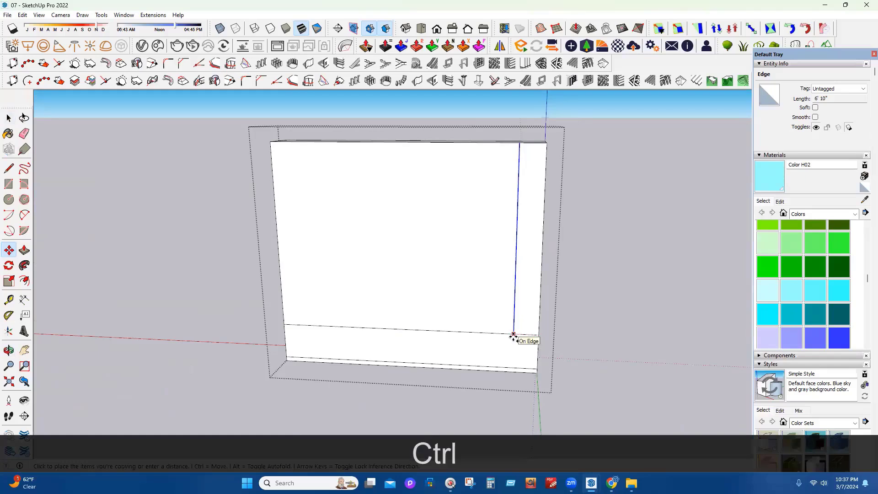
pyautogui.write('15')
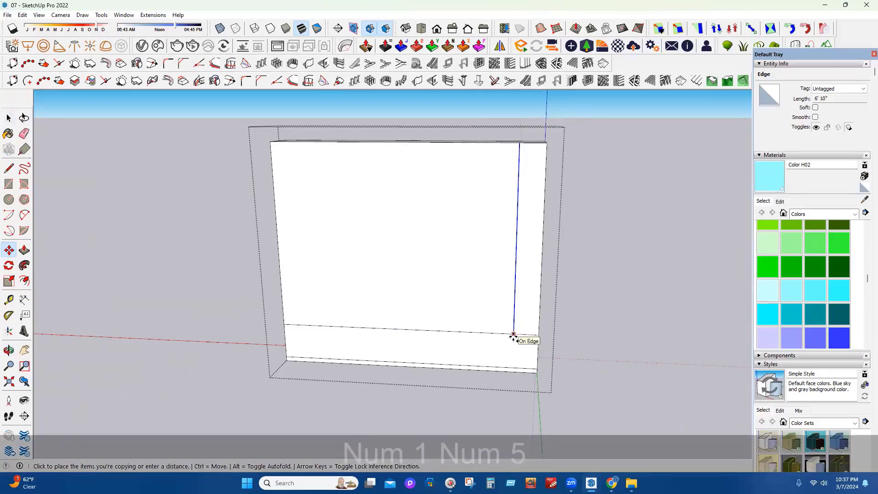
pyautogui.press('BackSpace')
pyautogui.write('6')
pyautogui.press('Return')
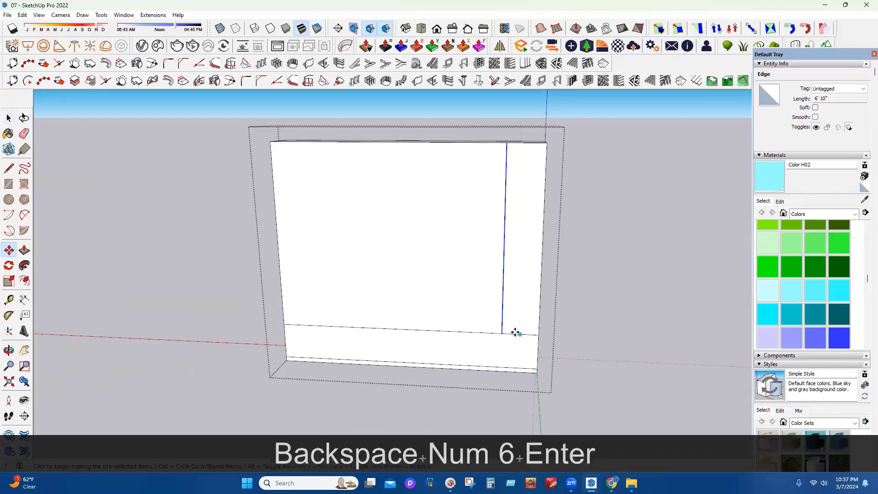
pyautogui.press('ctrl')
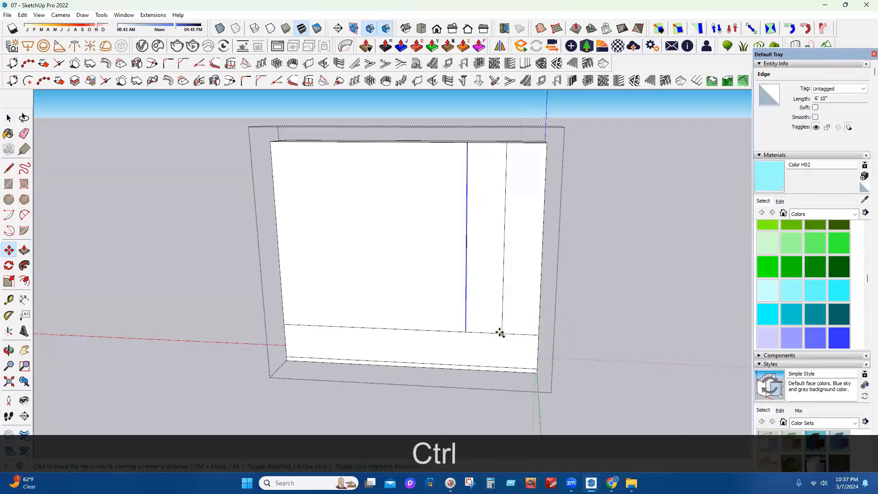
# Copy the top edge of the panel's wide left section 16" downward and exit the panel group
pyautogui.moveTo(363, 278)
pyautogui.mouseDown(button='middle')
pyautogui.moveTo(419, 269)
pyautogui.moveTo(493, 166)
pyautogui.mouseUp(button='middle')
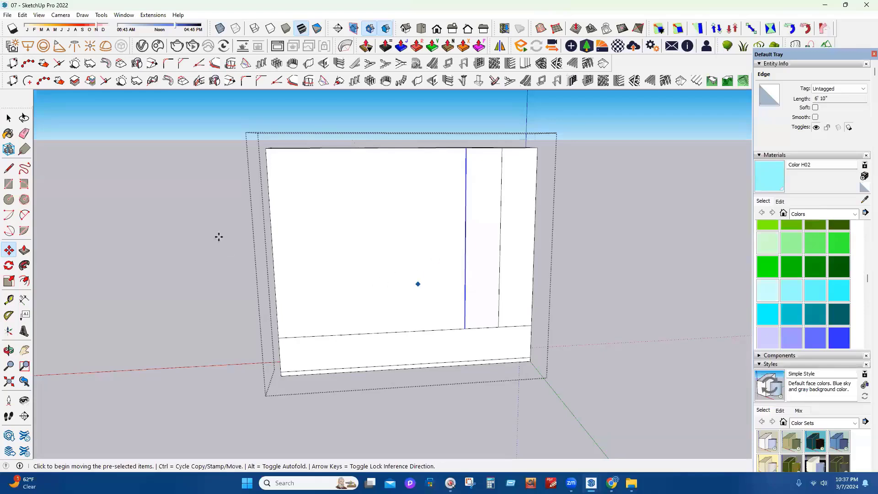
pyautogui.click(9, 118)
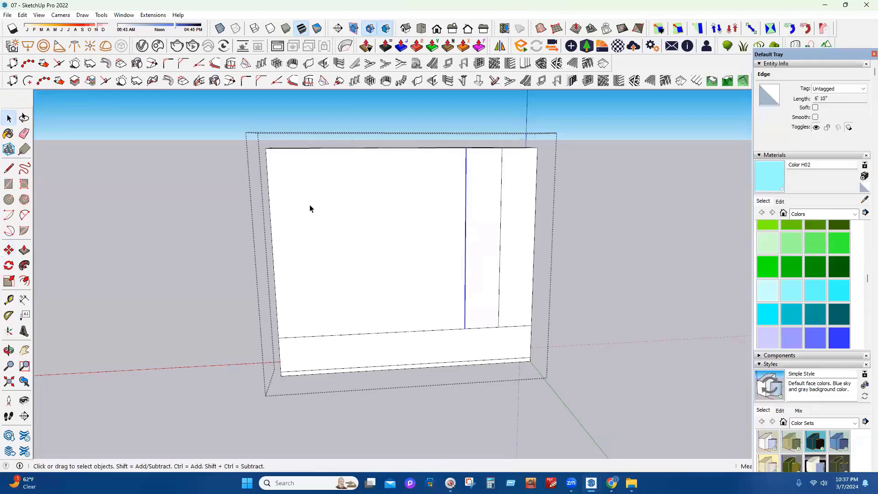
pyautogui.click(270, 150)
pyautogui.press('m')
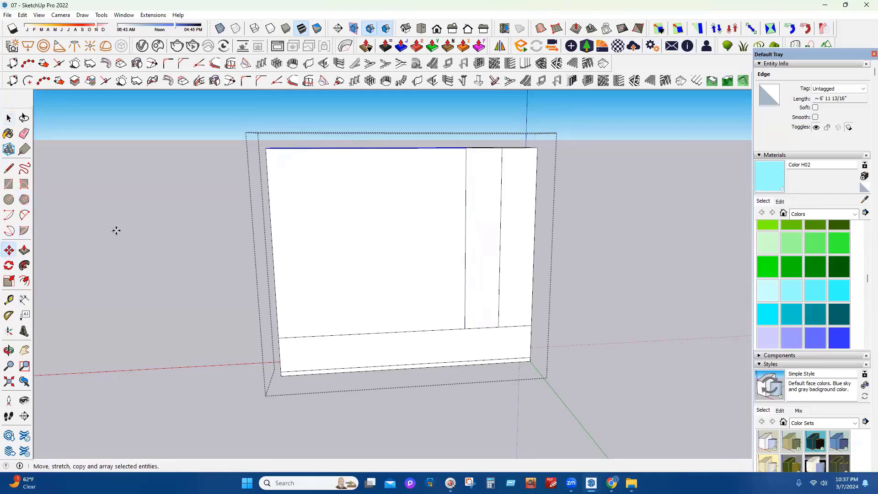
pyautogui.click(464, 150)
pyautogui.press('ctrl')
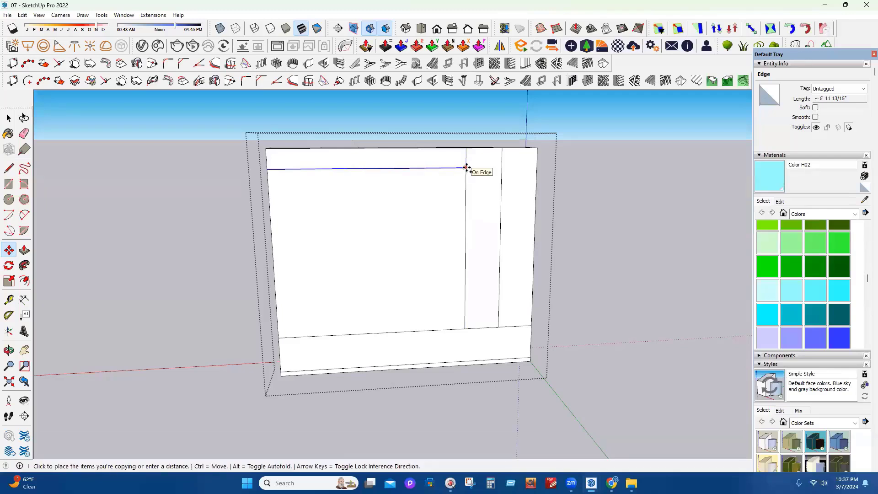
pyautogui.write('16')
pyautogui.press('Return')
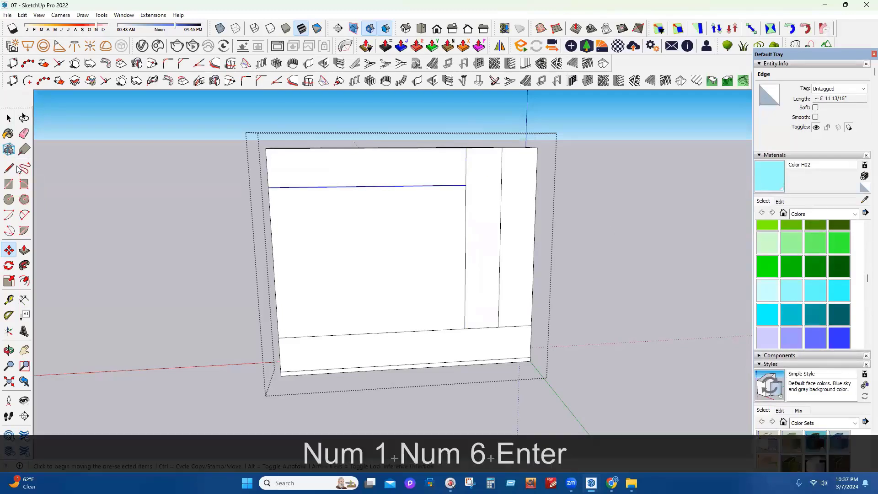
pyautogui.click(8, 118)
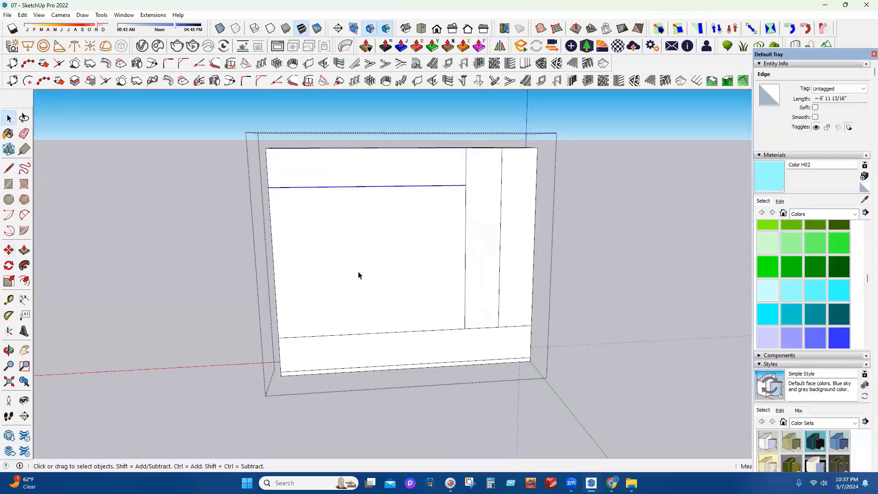
pyautogui.moveTo(341, 274); pyautogui.dragTo(380, 266, button='middle')
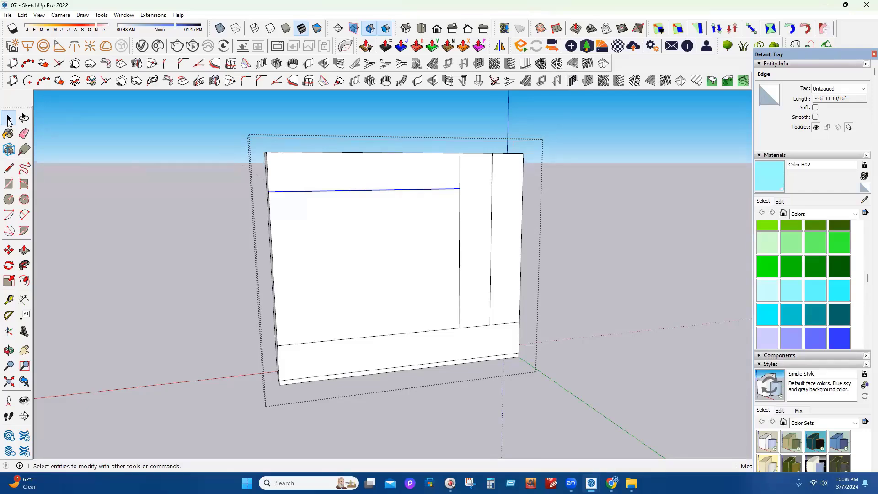
pyautogui.scroll(5, 314, 261)
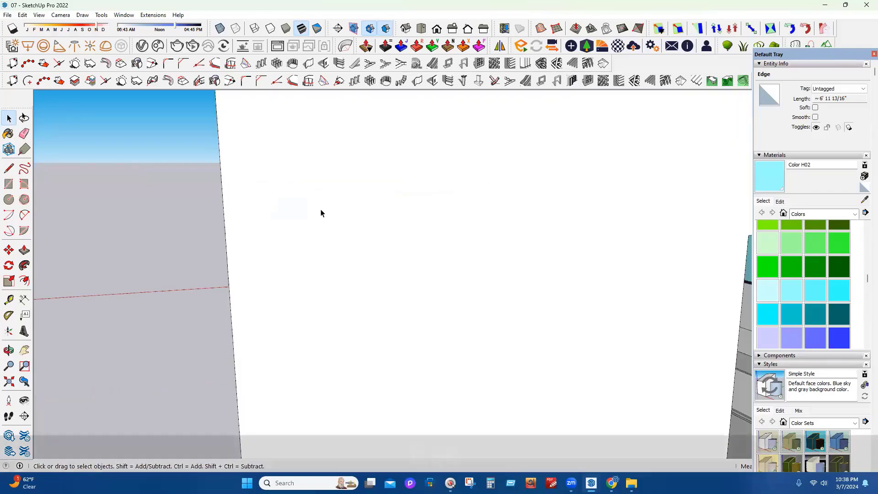
pyautogui.press('Escape')
# Examine the TV wall unit in the room, briefly opening its cabinet group to inspect the shelf compartments
pyautogui.moveTo(320, 210); pyautogui.dragTo(535, 308, button='middle')
pyautogui.scroll(-10, 535, 308)
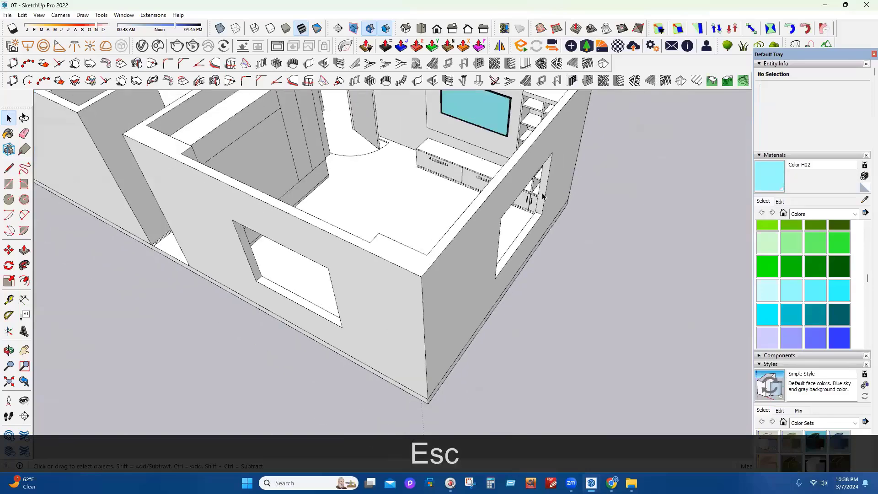
pyautogui.scroll(2, 620, 229)
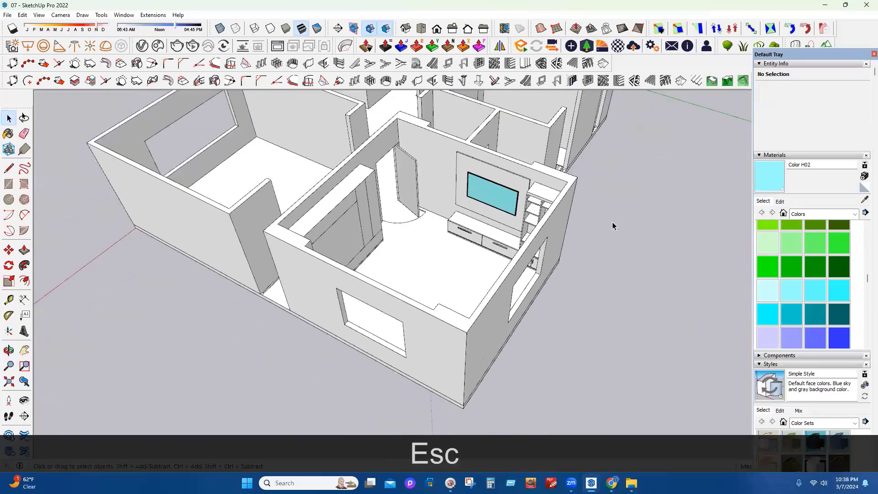
pyautogui.scroll(3, 557, 220)
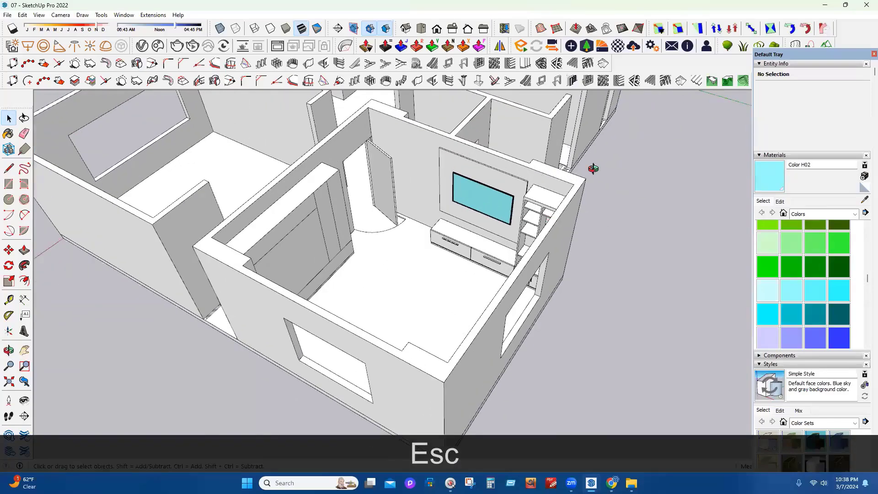
pyautogui.scroll(3, 562, 177)
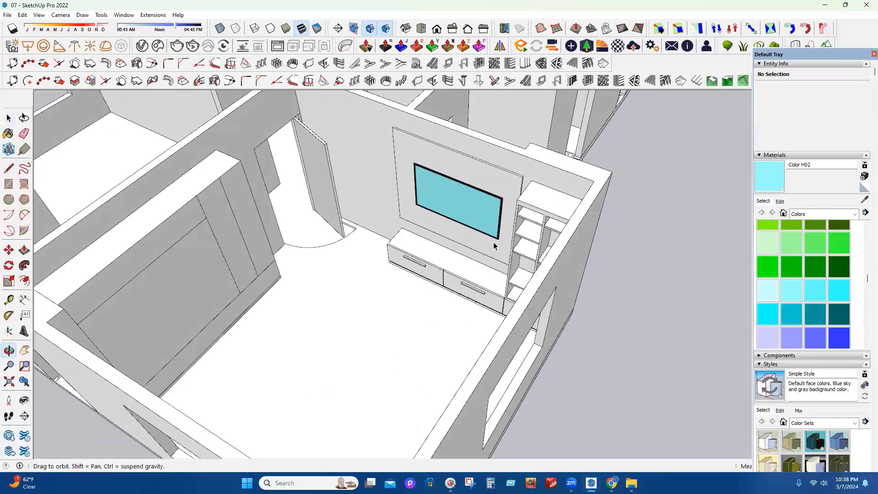
pyautogui.moveTo(494, 243); pyautogui.dragTo(548, 201, button='middle')
pyautogui.scroll(3, 523, 212)
pyautogui.scroll(-3, 524, 212)
pyautogui.scroll(-2, 524, 212)
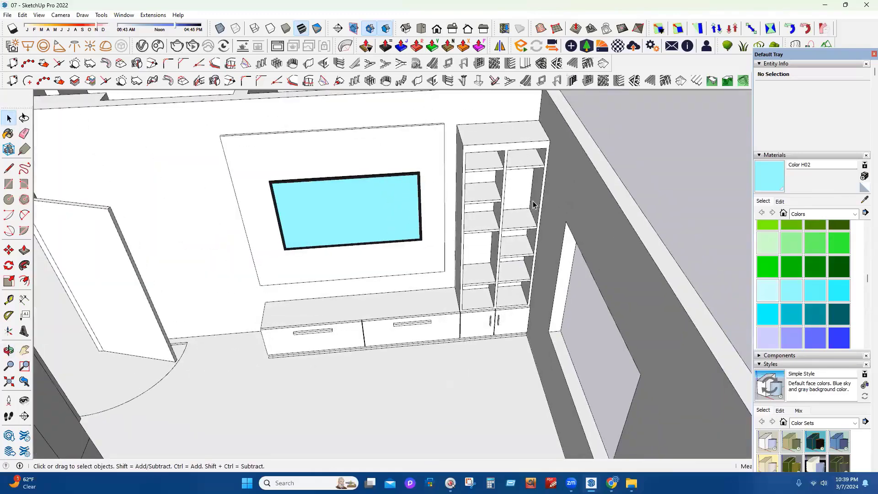
pyautogui.scroll(2, 535, 204)
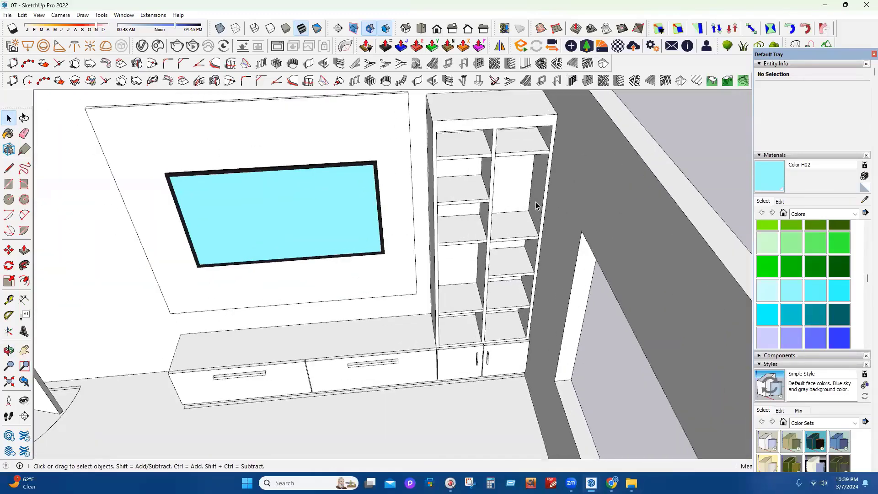
pyautogui.doubleClick(534, 202)
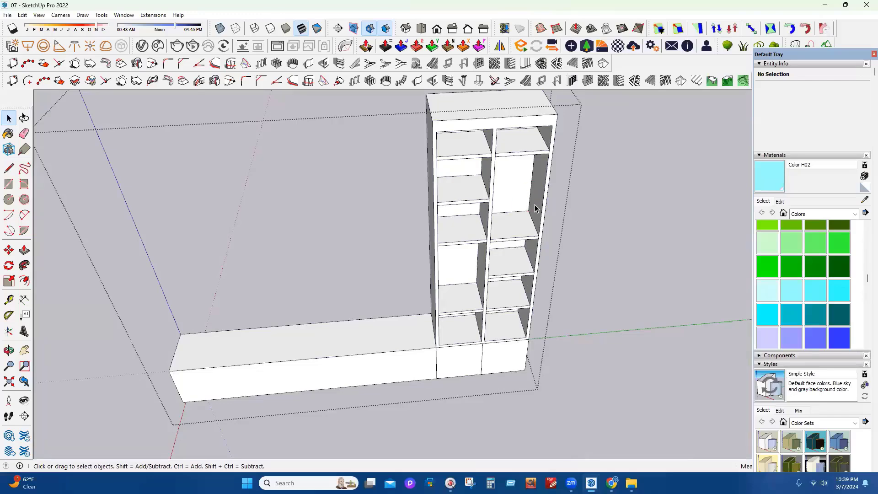
pyautogui.scroll(2, 536, 208)
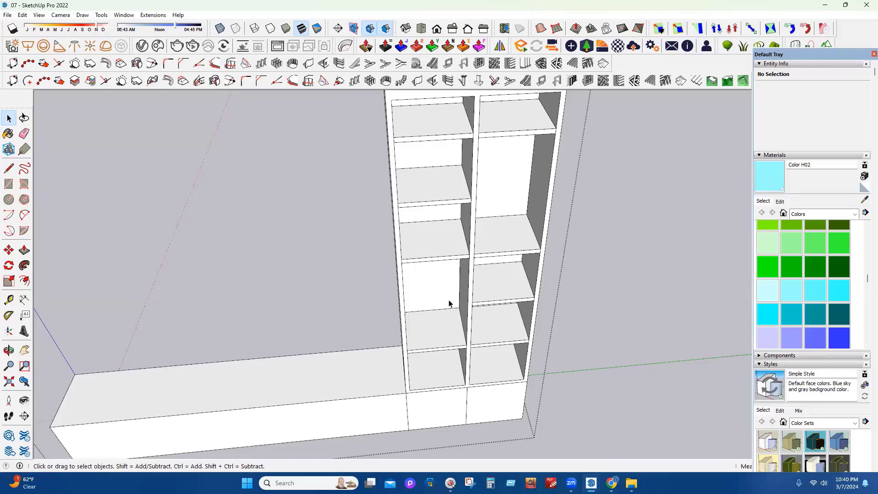
pyautogui.press('Escape')
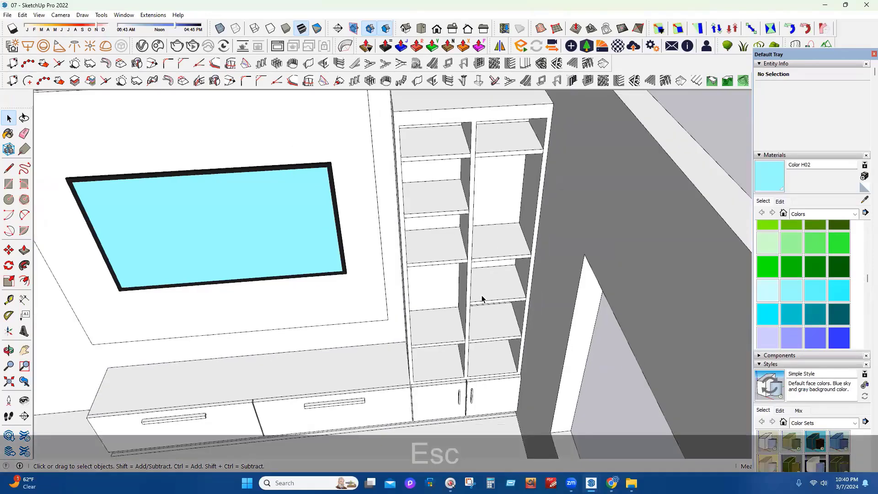
# Examine the whole living room from the TV wall unit around to the divided panel on the opposite wall
pyautogui.scroll(-5, 482, 299)
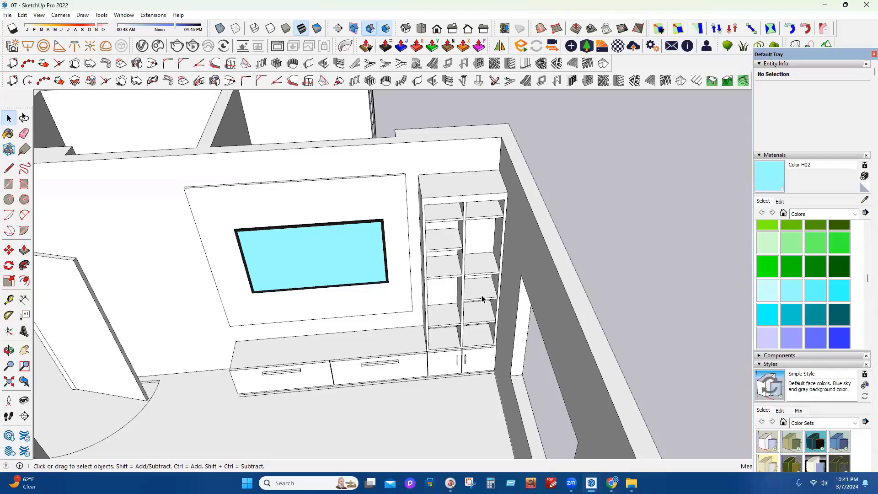
pyautogui.scroll(2, 613, 134)
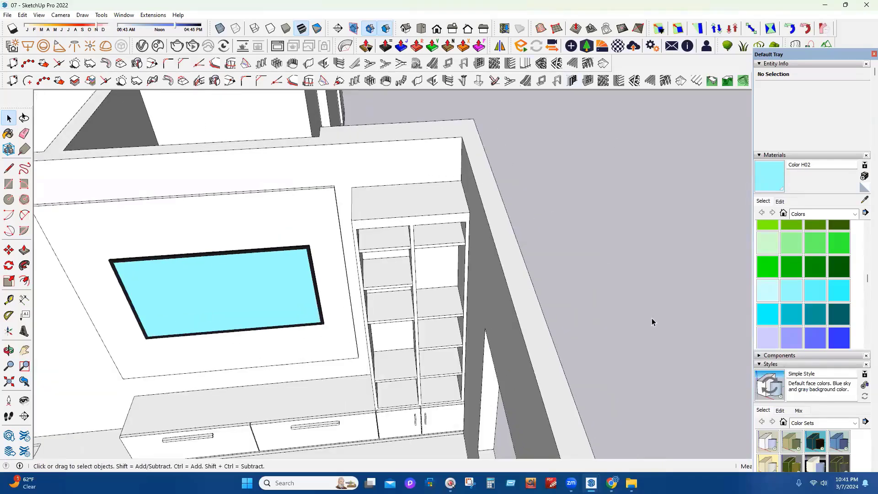
pyautogui.scroll(-2, 632, 368)
pyautogui.moveTo(430, 366); pyautogui.dragTo(397, 344, button='middle')
pyautogui.scroll(-3, 620, 315)
pyautogui.moveTo(619, 332); pyautogui.dragTo(366, 205, button='middle')
pyautogui.scroll(-3, 371, 305)
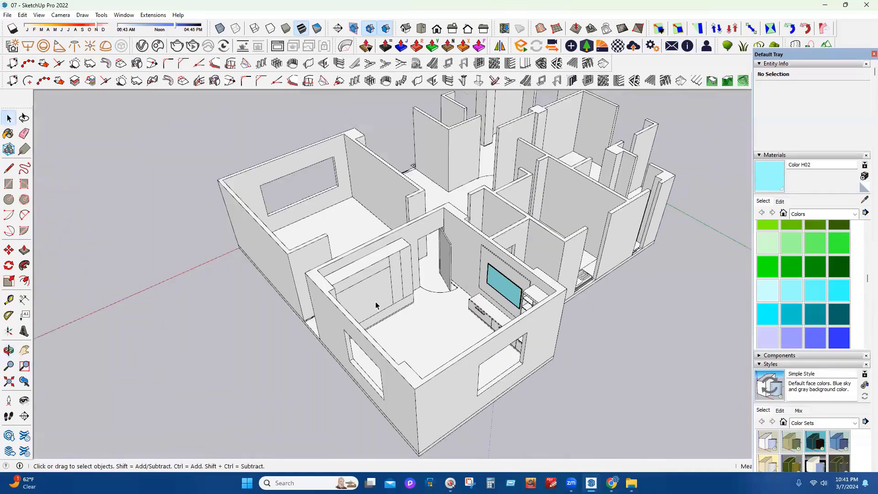
pyautogui.scroll(2, 392, 311)
pyautogui.moveTo(392, 284); pyautogui.dragTo(347, 259, button='middle')
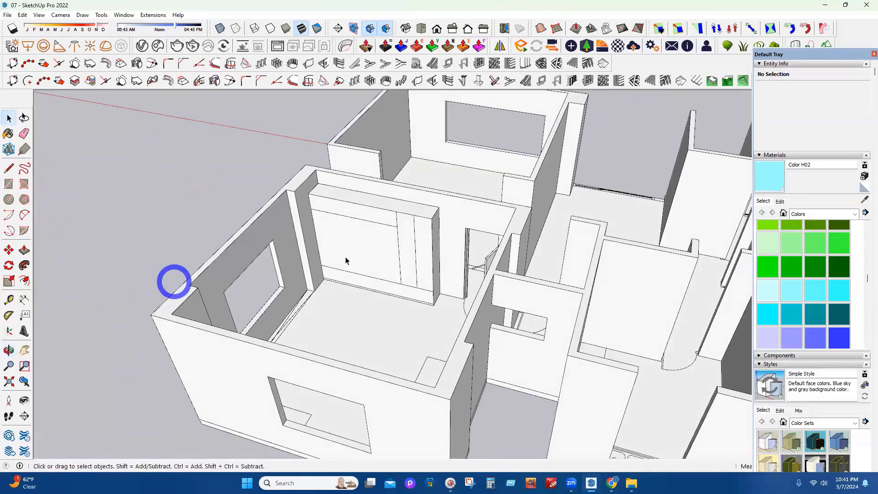
# Open the divided wall panel's group and select the upper horizontal line across its wide left section
pyautogui.scroll(3, 366, 279)
pyautogui.scroll(2, 385, 298)
pyautogui.moveTo(385, 298); pyautogui.dragTo(416, 200, button='middle')
pyautogui.doubleClick(375, 300)
pyautogui.scroll(2, 275, 224)
pyautogui.moveTo(274, 224); pyautogui.dragTo(293, 167, button='middle')
pyautogui.click(242, 195)
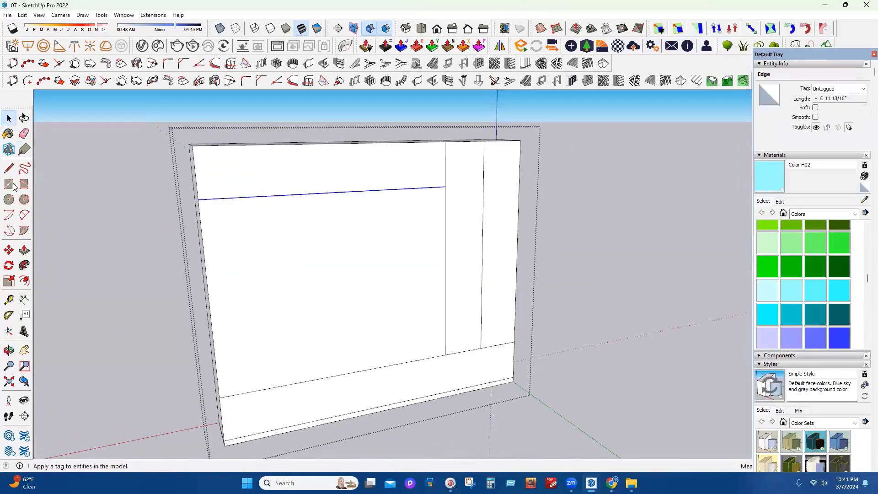
pyautogui.click(9, 300)
pyautogui.click(259, 196)
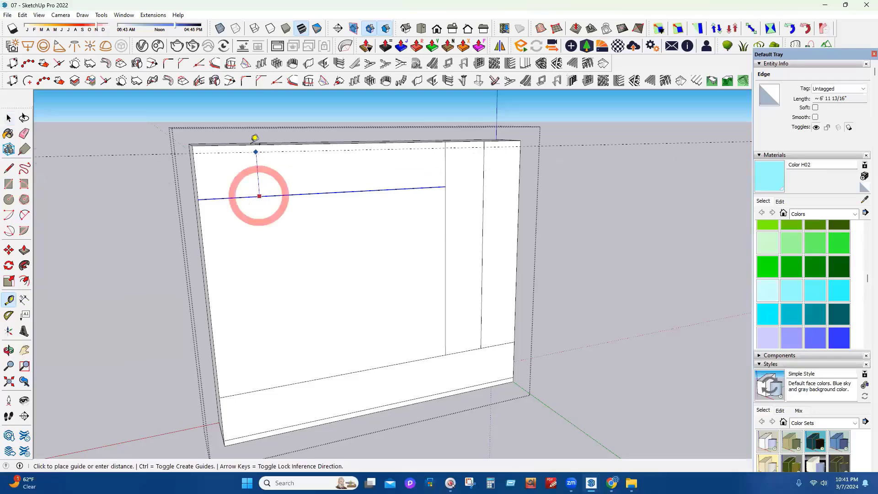
pyautogui.press('Escape')
pyautogui.click(9, 118)
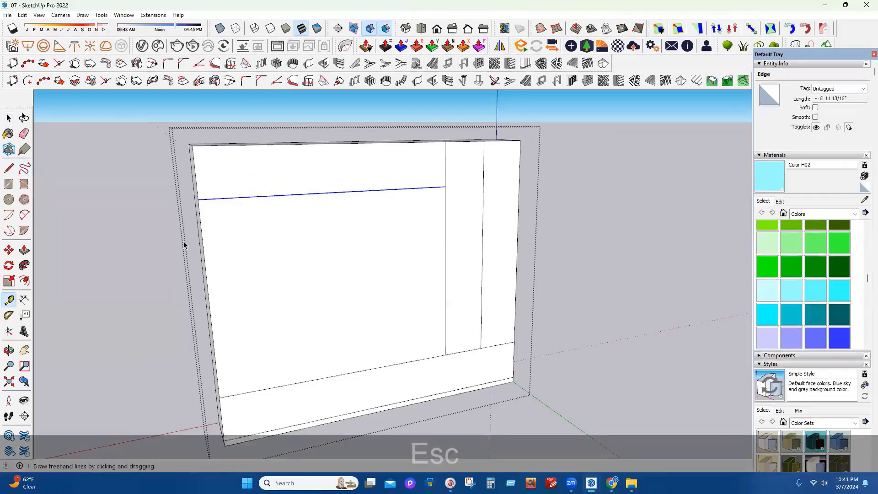
# Copy the selected horizontal line 2" downward and erase the original line above it
pyautogui.click(9, 250)
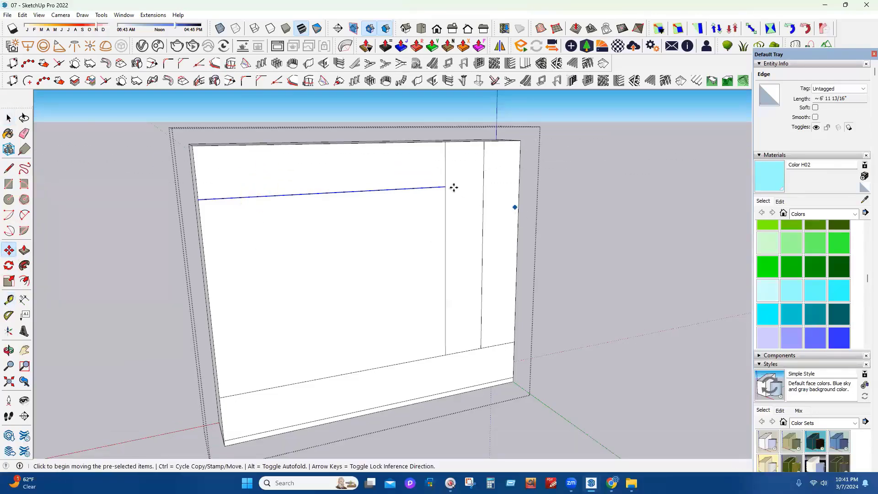
pyautogui.press('ctrl')
pyautogui.click(446, 212)
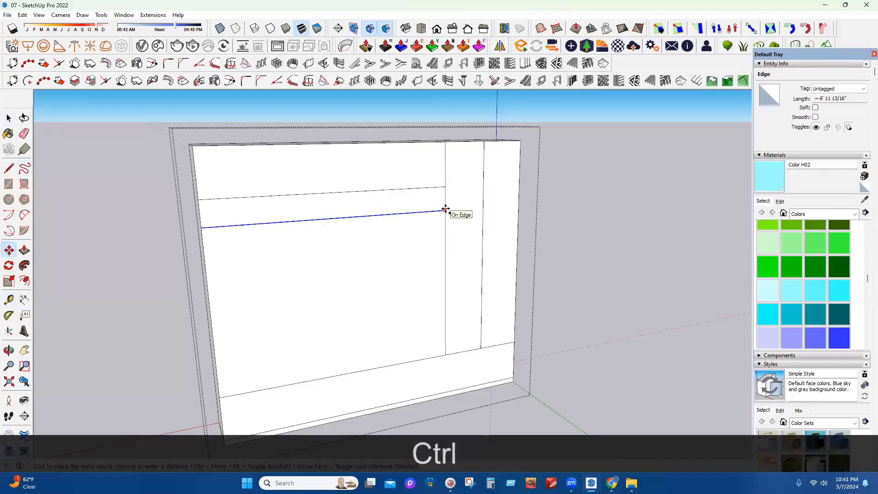
pyautogui.write('2')
pyautogui.press('Return')
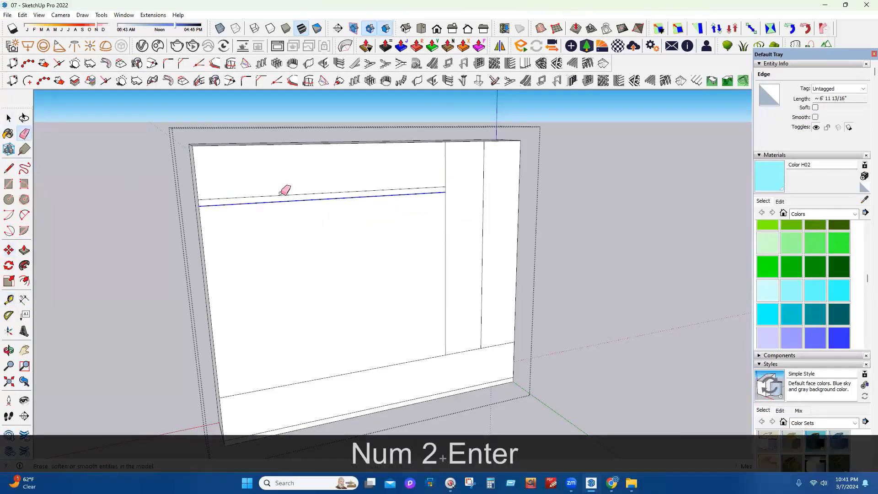
pyautogui.click(275, 195)
pyautogui.click(8, 118)
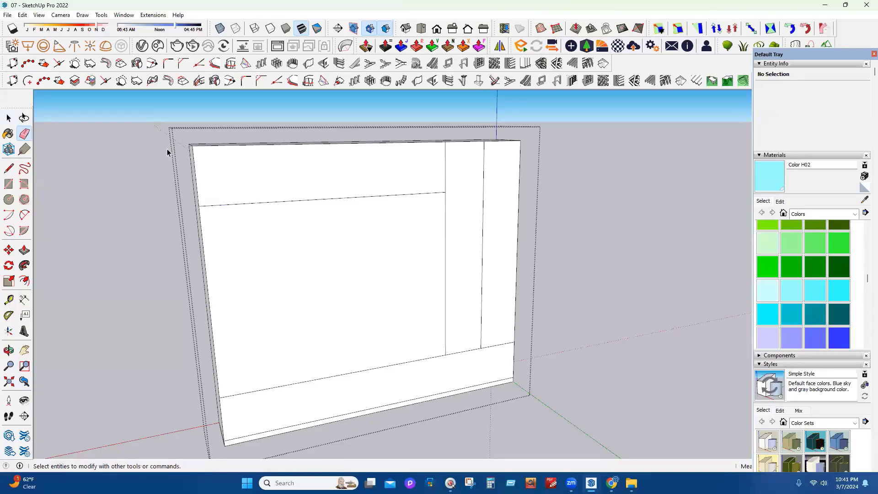
# Copy the three segments of the panel's top front edge slightly downward to mark a narrow strip along the top
pyautogui.moveTo(193, 146); pyautogui.dragTo(537, 167)
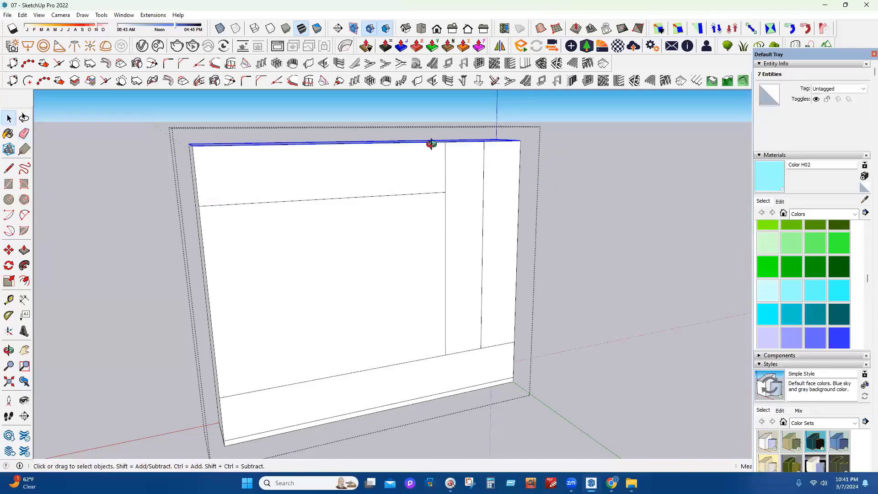
pyautogui.moveTo(431, 144); pyautogui.dragTo(329, 170, button='middle')
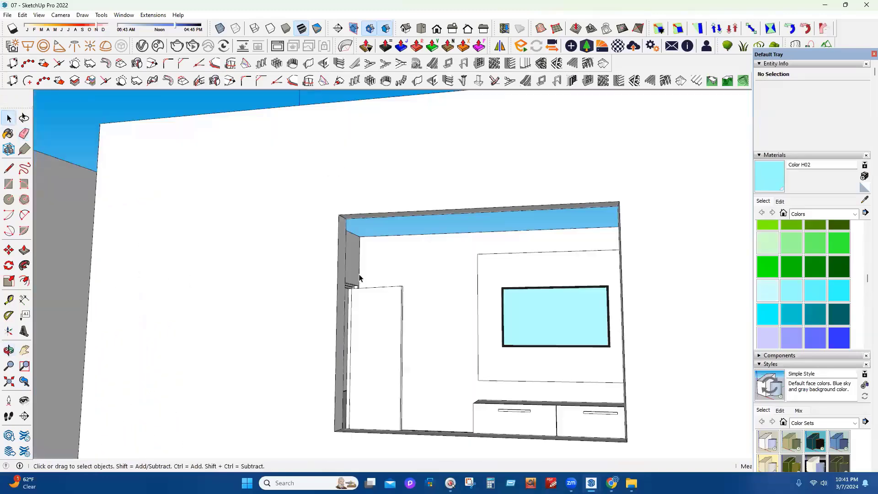
pyautogui.moveTo(279, 343); pyautogui.dragTo(318, 263, button='middle')
pyautogui.press('ctrl')
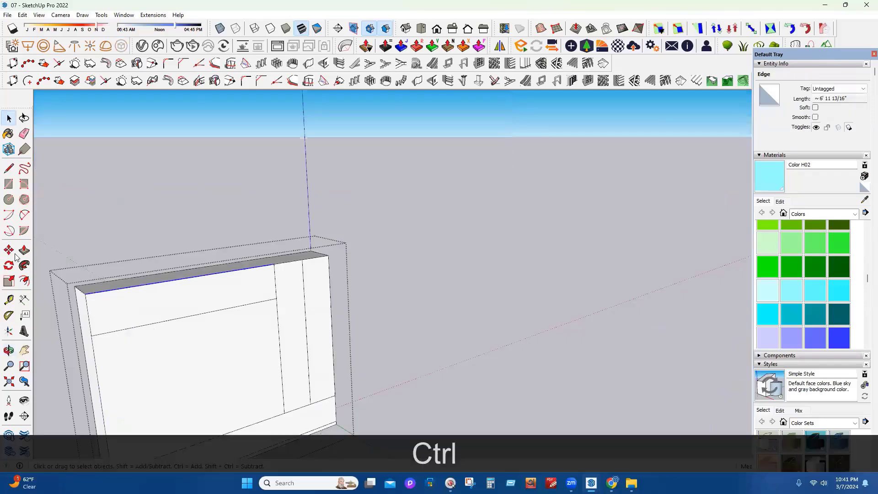
pyautogui.press('m')
pyautogui.scroll(1, 85, 297)
pyautogui.click(85, 296)
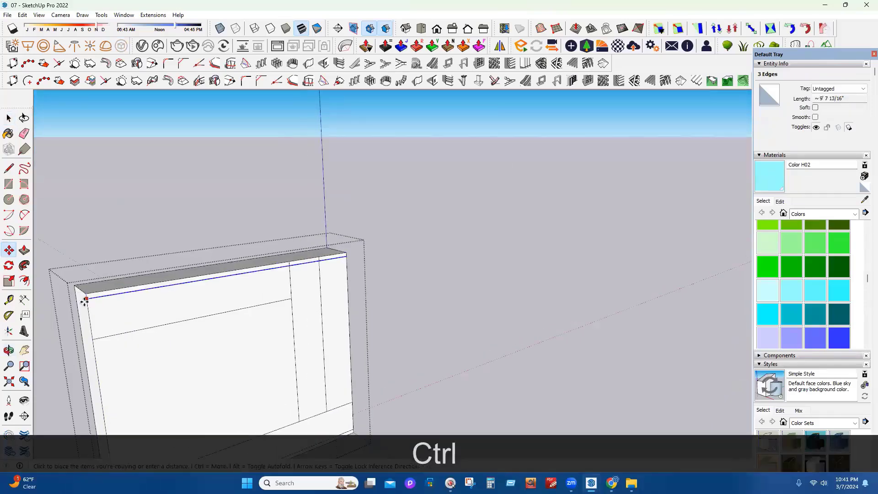
pyautogui.click(85, 301)
# Erase the short ends of the vertical dividers that cross the narrow top strip
pyautogui.click(25, 133)
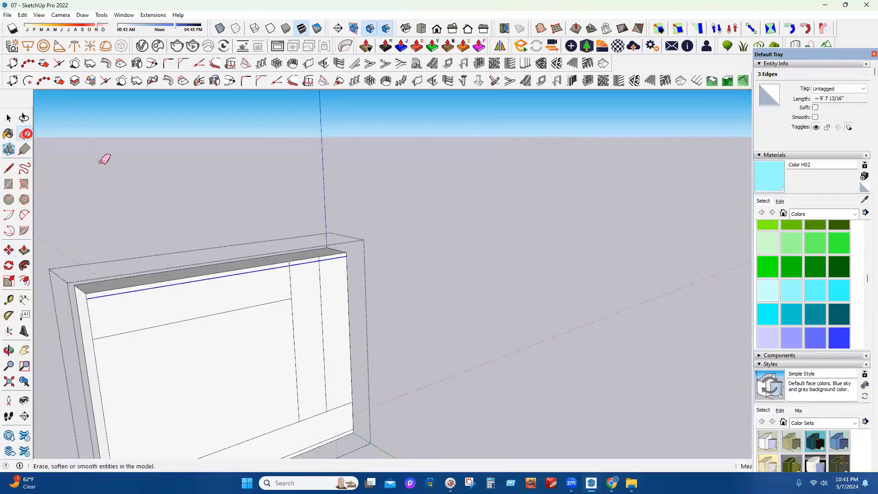
pyautogui.scroll(3, 331, 258)
pyautogui.click(334, 251)
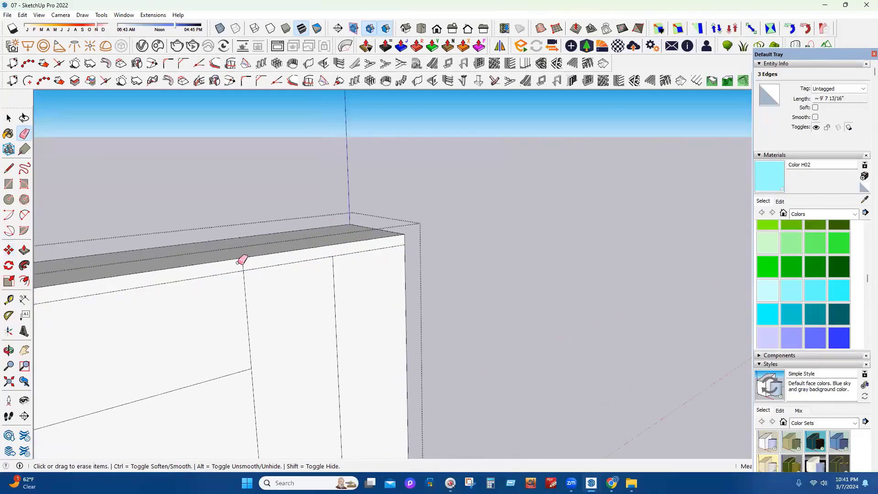
# Push the narrow strip along the panel's top edge 2" inward to form a recess
pyautogui.click(24, 250)
pyautogui.click(189, 275)
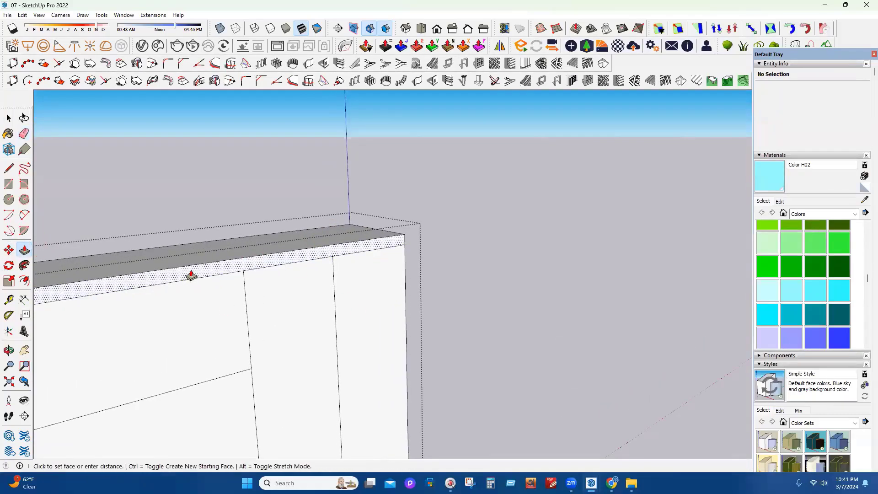
pyautogui.write('2')
pyautogui.press('Return')
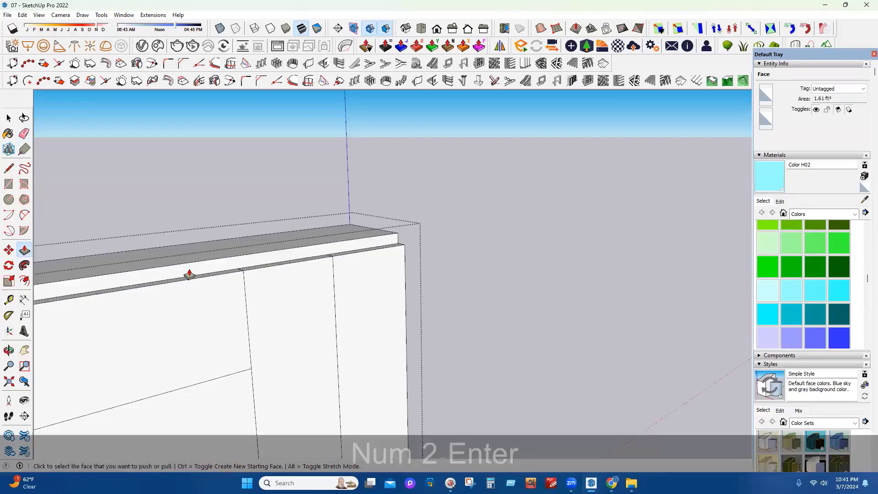
pyautogui.click(188, 271)
pyautogui.scroll(-5, 439, 230)
pyautogui.scroll(-1, 648, 451)
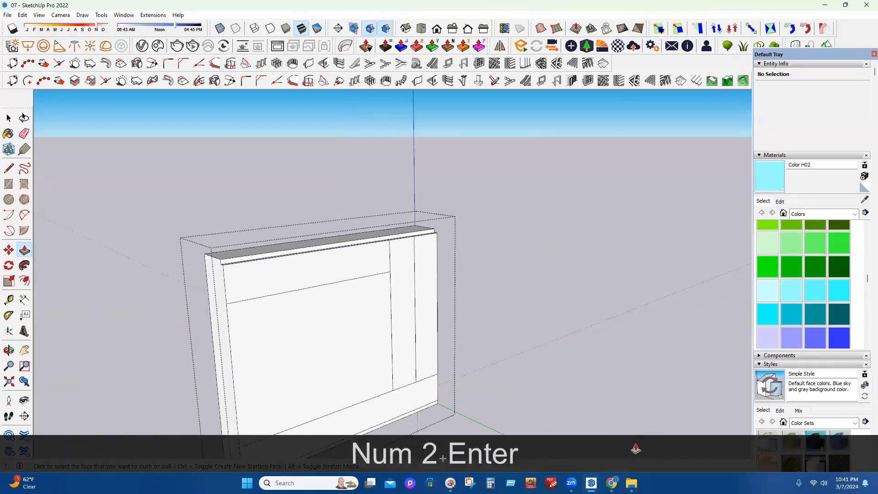
pyautogui.scroll(-1, 263, 350)
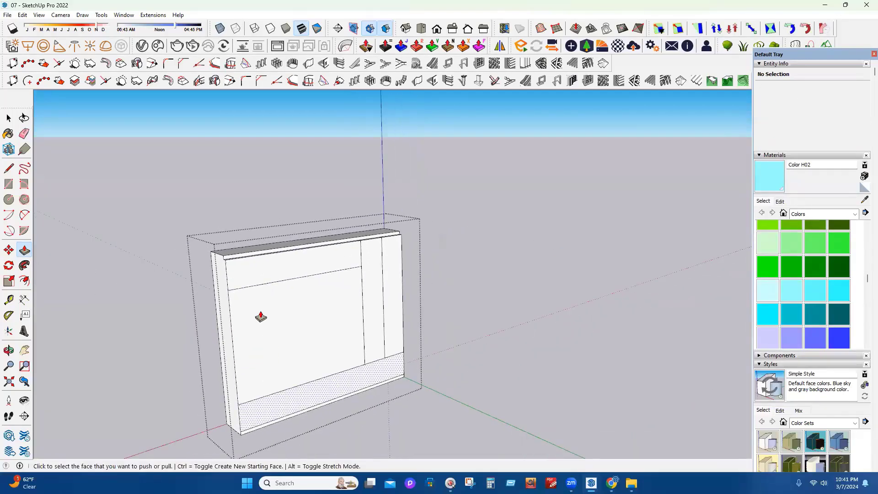
pyautogui.scroll(2, 258, 332)
pyautogui.moveTo(336, 368); pyautogui.dragTo(253, 353, button='middle')
pyautogui.click(257, 366)
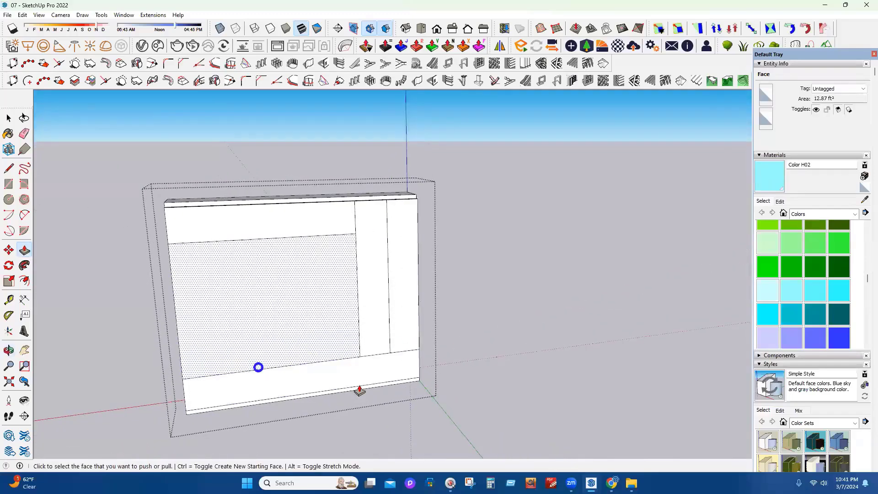
pyautogui.moveTo(187, 380); pyautogui.dragTo(263, 346, button='middle')
pyautogui.hotkey('ctrl', 'z')
pyautogui.hotkey('ctrl', 'z')
pyautogui.hotkey('ctrl', 'z')
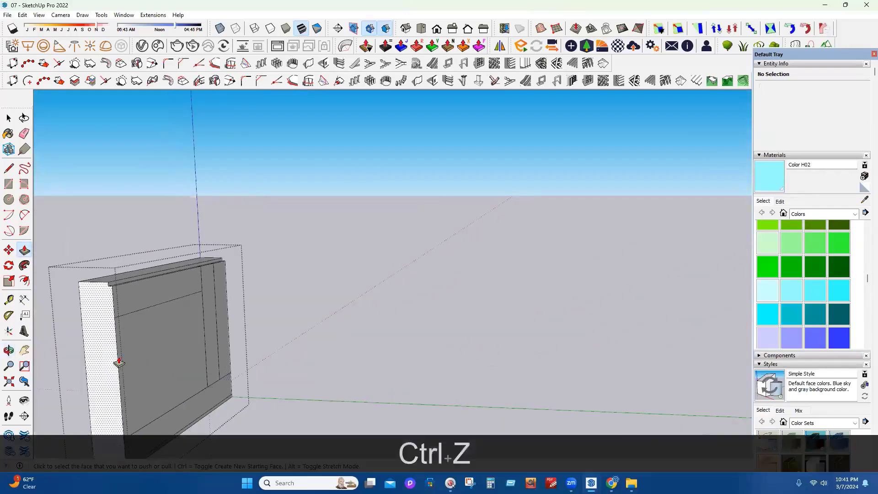
# Push the large face between the upper and bottom bands back through the panel's full depth to open it
pyautogui.click(115, 366)
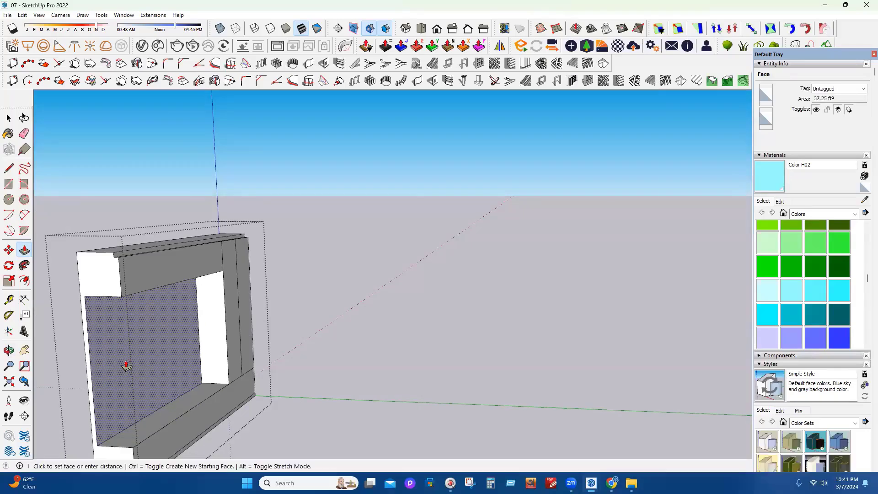
pyautogui.click(93, 366)
pyautogui.moveTo(153, 337); pyautogui.dragTo(39, 353, button='middle')
pyautogui.scroll(-3, 226, 319)
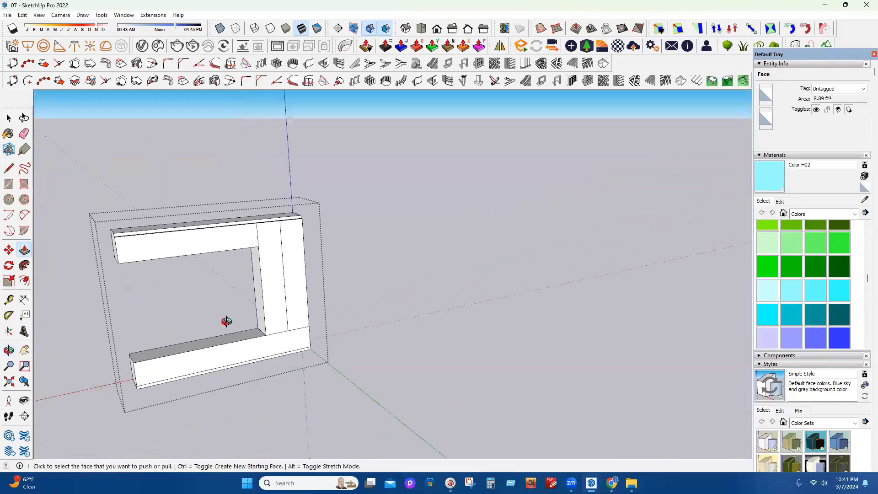
# Examine the opened panel within the living room, briefly entering its group to view it up close
pyautogui.moveTo(226, 320); pyautogui.dragTo(261, 163, button='middle')
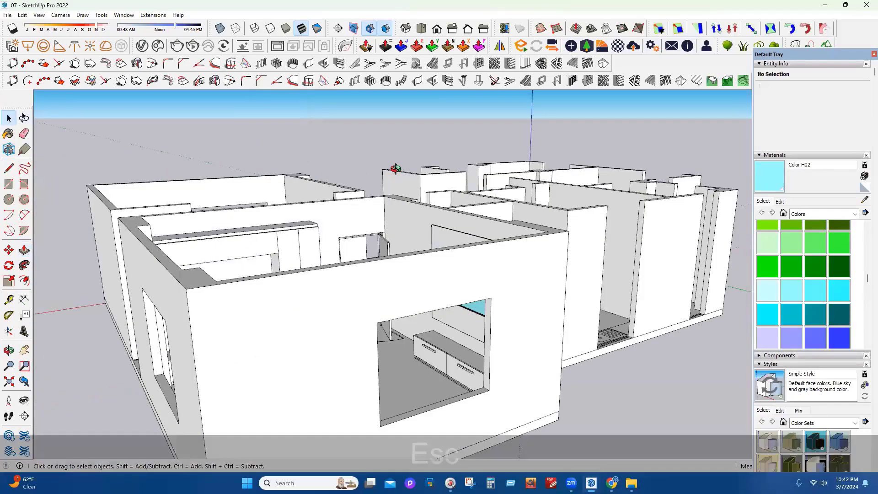
pyautogui.moveTo(395, 169); pyautogui.dragTo(293, 325, button='middle')
pyautogui.moveTo(305, 266); pyautogui.dragTo(524, 396, button='middle')
pyautogui.scroll(4, 244, 289)
pyautogui.scroll(2, 437, 303)
pyautogui.scroll(1, 402, 320)
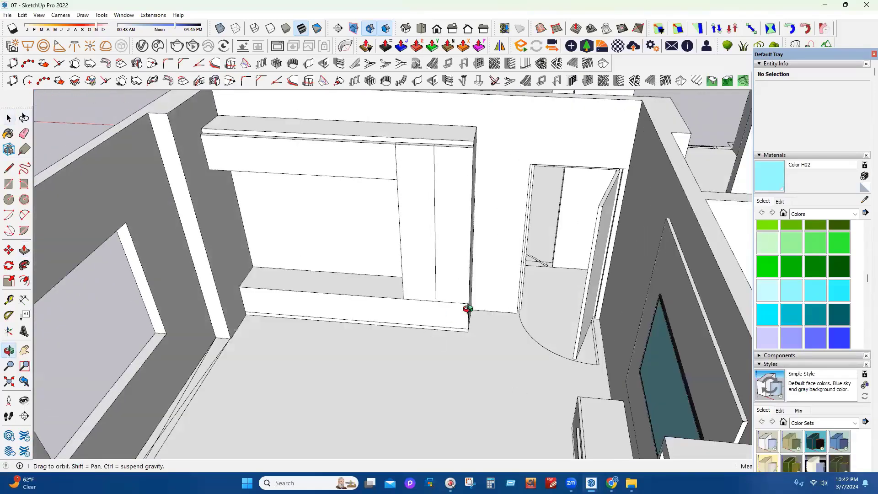
pyautogui.moveTo(468, 308); pyautogui.dragTo(415, 251, button='middle')
pyautogui.doubleClick(447, 278)
pyautogui.moveTo(446, 278); pyautogui.dragTo(433, 365, button='middle')
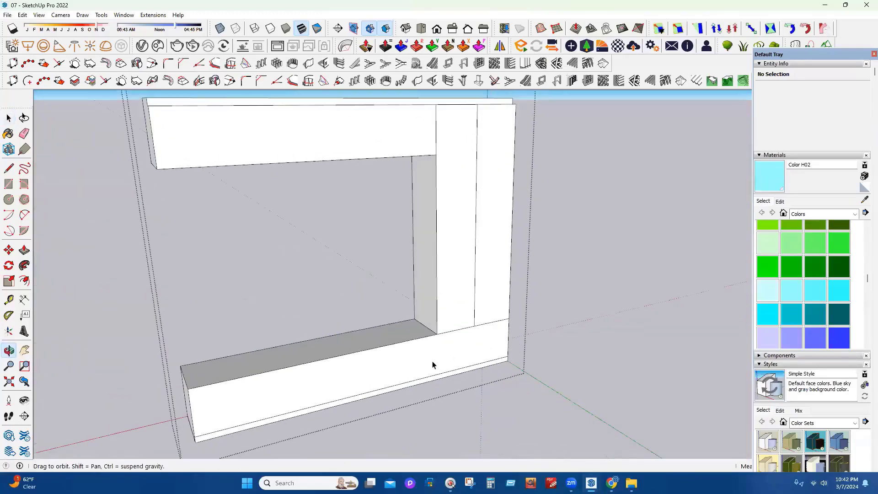
pyautogui.click(533, 309)
pyautogui.press('Escape')
pyautogui.moveTo(328, 403); pyautogui.dragTo(419, 237, button='middle')
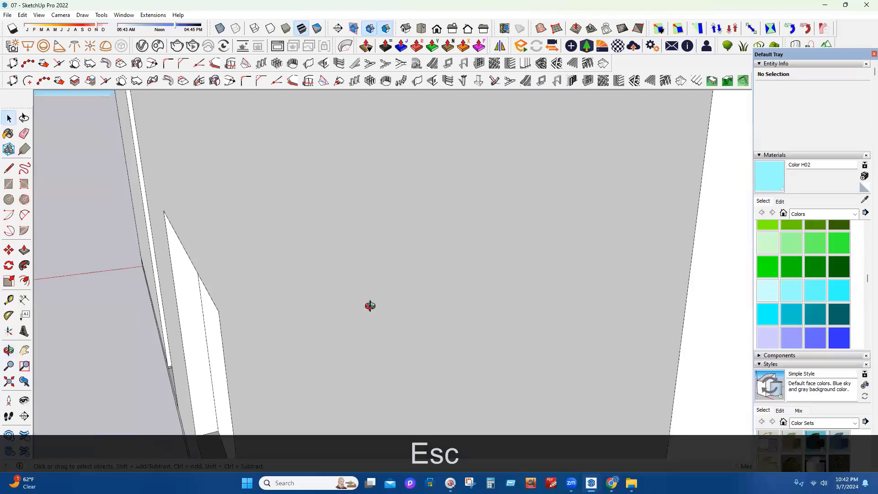
pyautogui.moveTo(370, 305); pyautogui.dragTo(437, 271, button='middle')
# Open the panel's group and split the bottom band in half with a vertical line at its midpoint
pyautogui.doubleClick(437, 270)
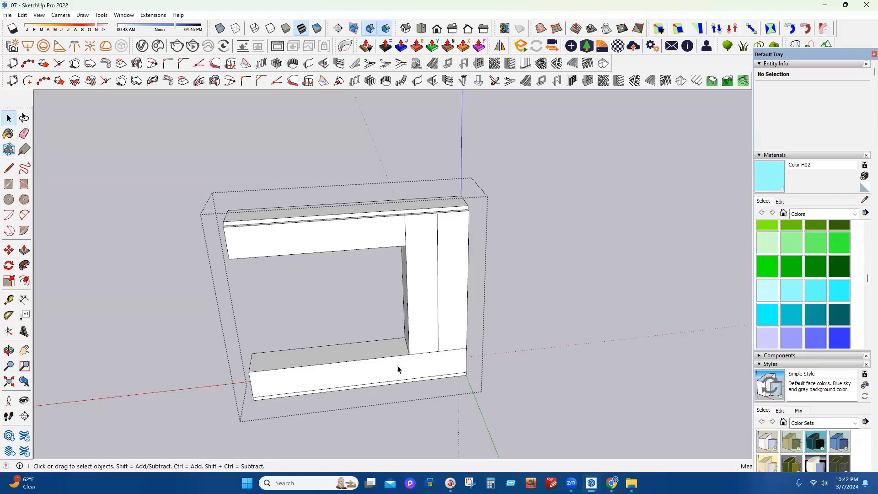
pyautogui.click(420, 370)
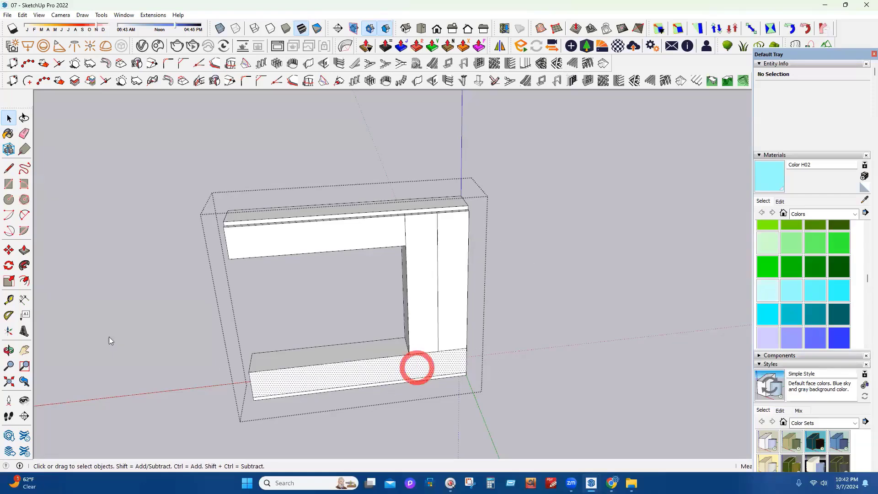
pyautogui.scroll(2, 361, 391)
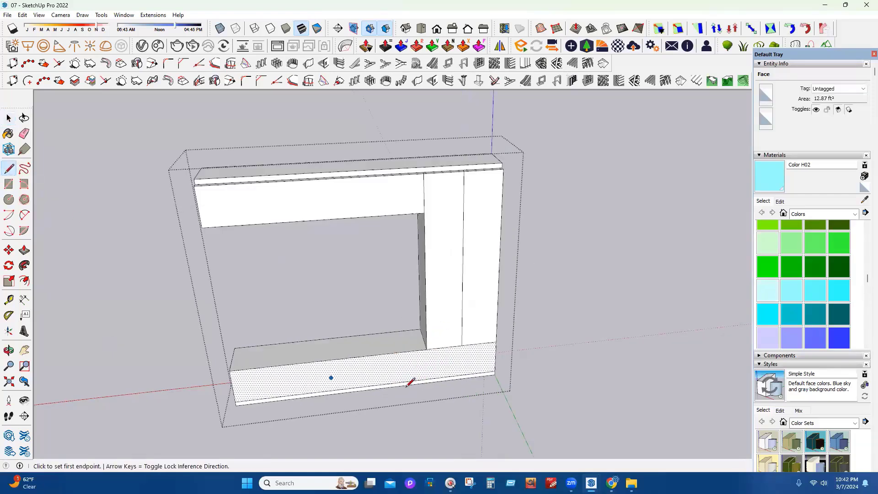
pyautogui.click(370, 385)
pyautogui.click(368, 356)
pyautogui.press('Escape')
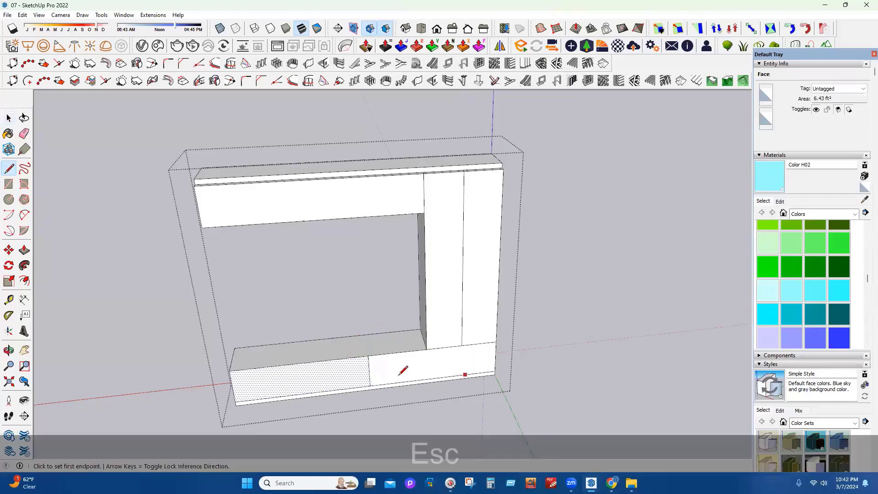
# Divide the left half of the bottom band into four equal parts with vertical lines at the successive midpoints
pyautogui.click(304, 393)
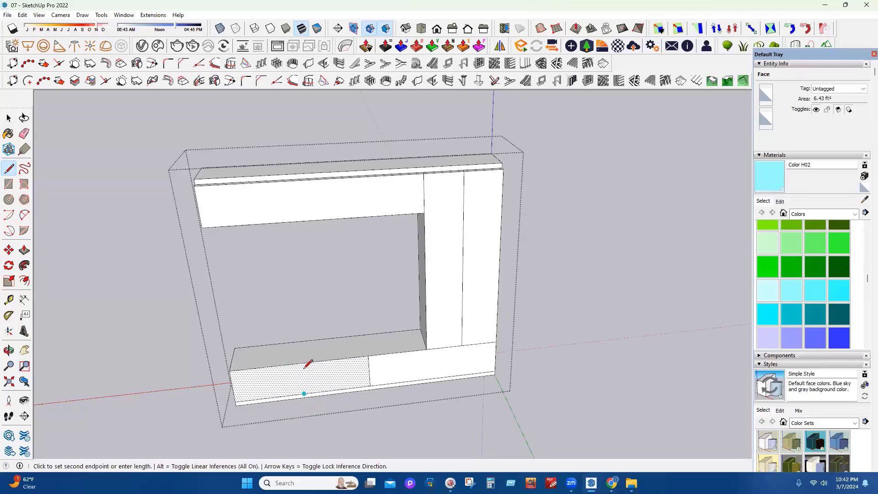
pyautogui.click(300, 363)
pyautogui.press('Escape')
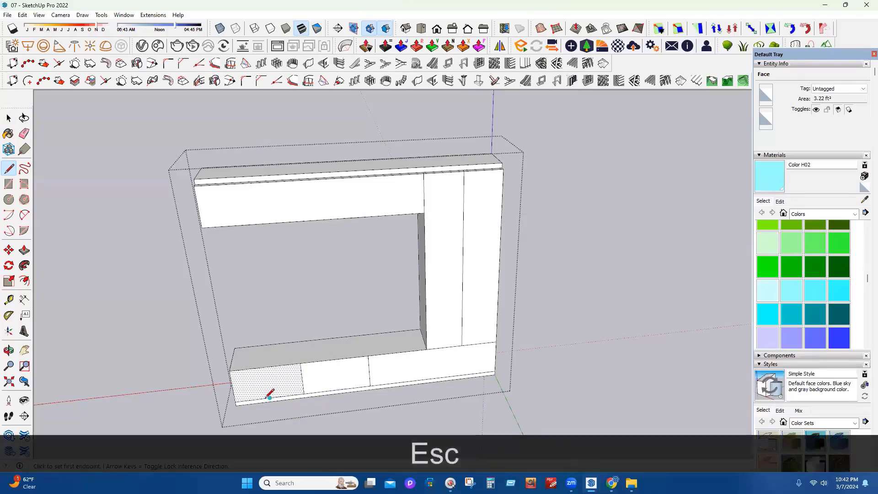
pyautogui.click(265, 367)
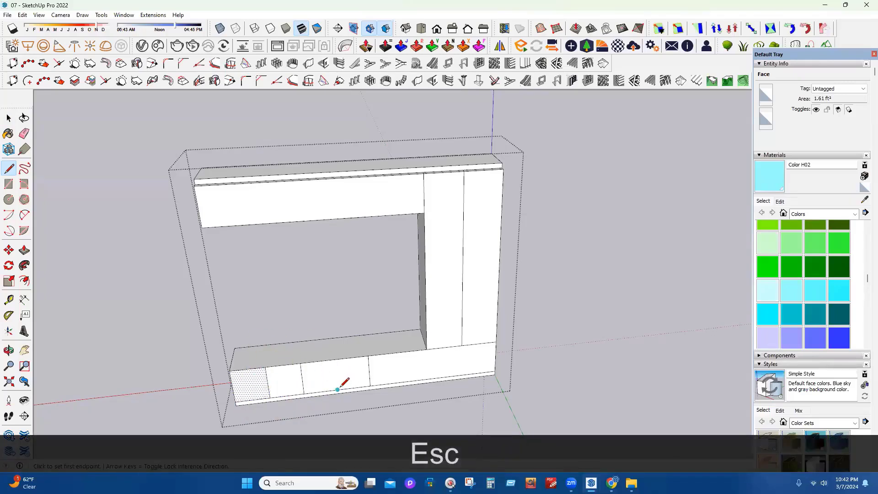
pyautogui.click(337, 390)
pyautogui.click(335, 360)
# Extend the tall right section's left edge and middle divider straight down across the bottom band
pyautogui.click(427, 350)
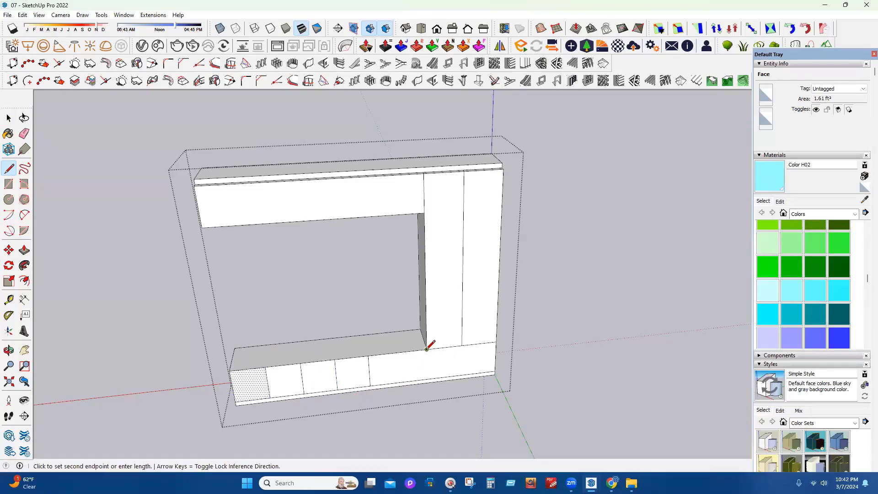
pyautogui.click(426, 375)
pyautogui.press('Escape')
pyautogui.click(461, 345)
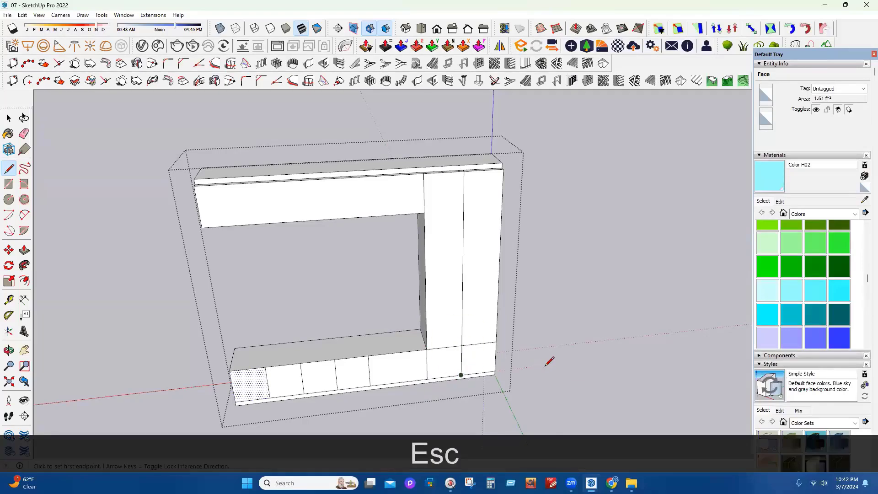
# Erase the dividers in the bottom band beside the tall section and redivide that stretch into four equal parts with vertical midpoint lines
pyautogui.click(25, 133)
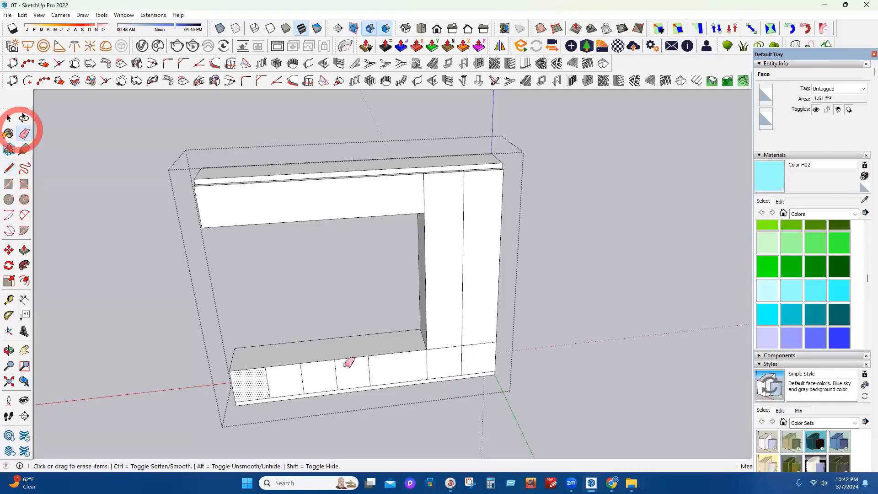
pyautogui.moveTo(380, 363); pyautogui.dragTo(255, 376)
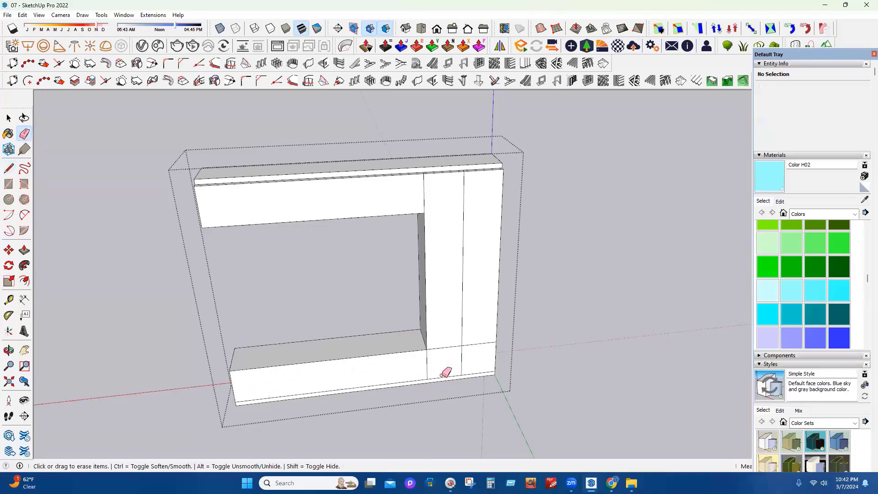
pyautogui.press('l')
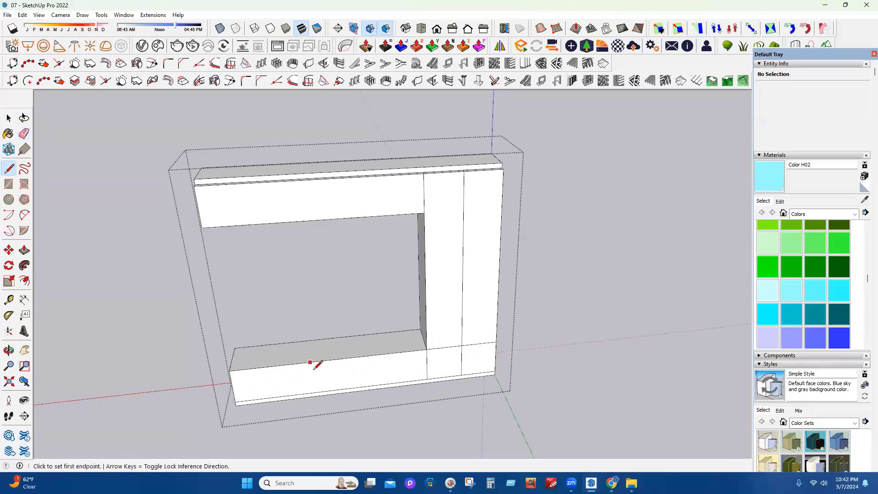
pyautogui.click(331, 360)
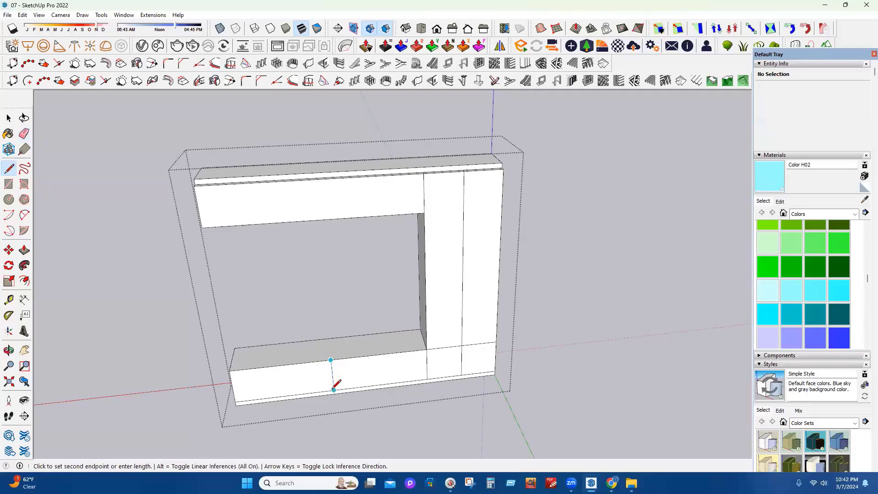
pyautogui.click(334, 389)
pyautogui.press('Escape')
pyautogui.click(379, 354)
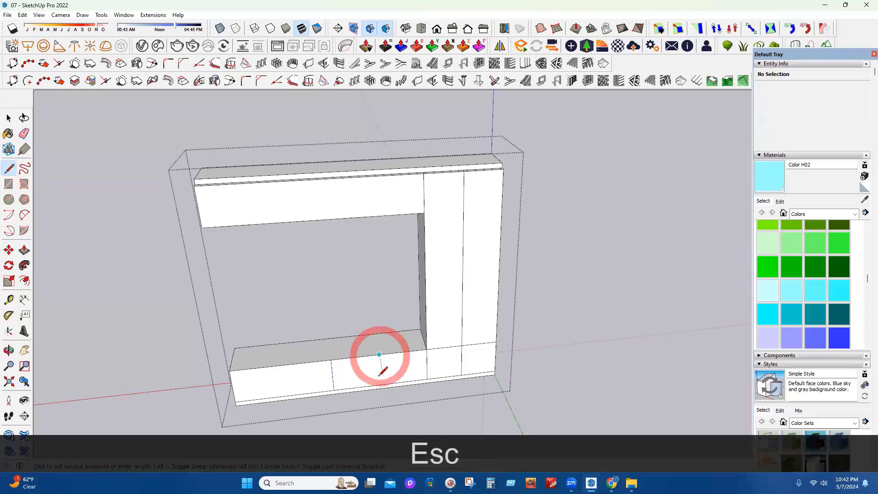
pyautogui.click(380, 383)
pyautogui.press('Escape')
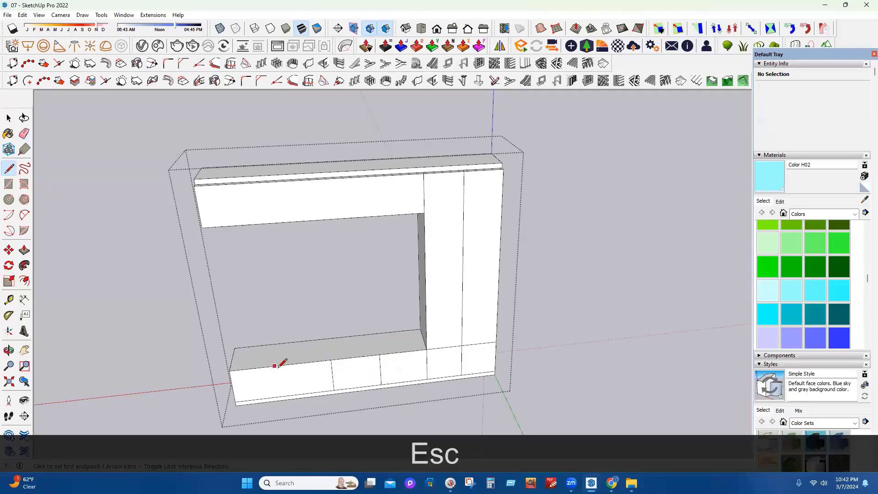
pyautogui.click(284, 396)
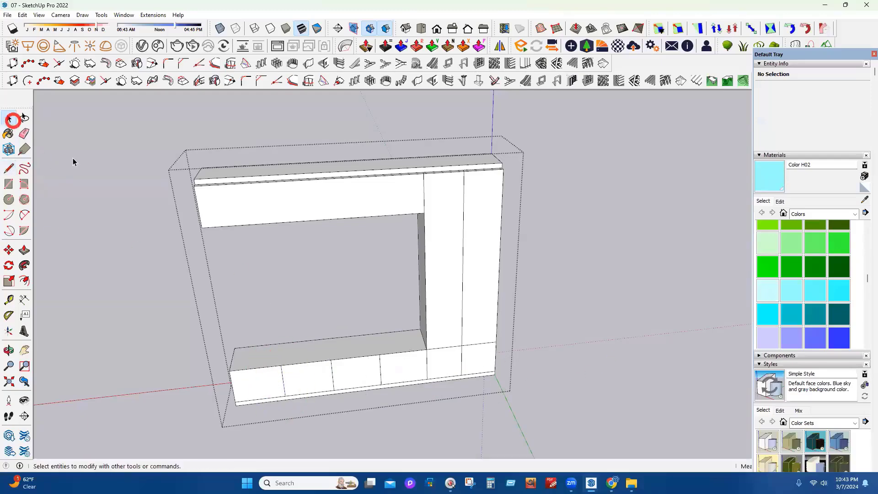
pyautogui.press('Escape')
pyautogui.press('Escape')
# Draw a rectangle over the bottom-band compartment next to the tall section and make it a group
pyautogui.moveTo(441, 369); pyautogui.dragTo(456, 393, button='middle')
pyautogui.scroll(3, 456, 392)
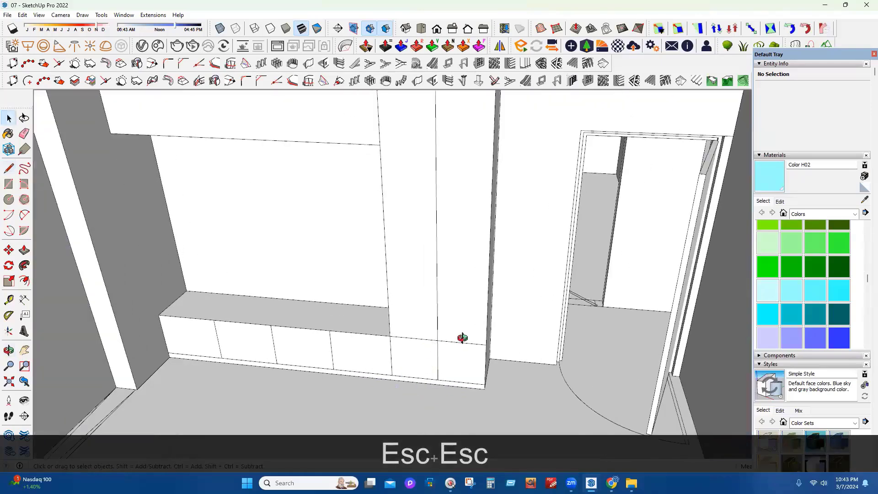
pyautogui.moveTo(463, 337); pyautogui.dragTo(445, 377, button='middle')
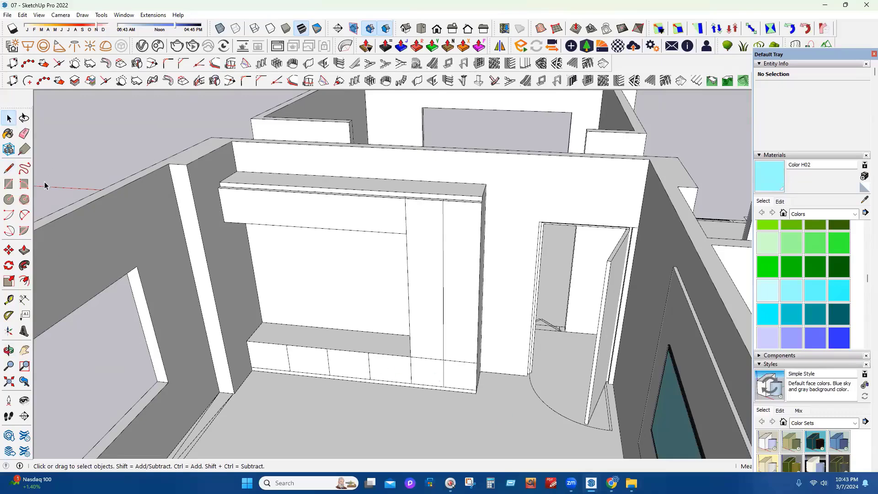
pyautogui.press('r')
pyautogui.scroll(6, 365, 333)
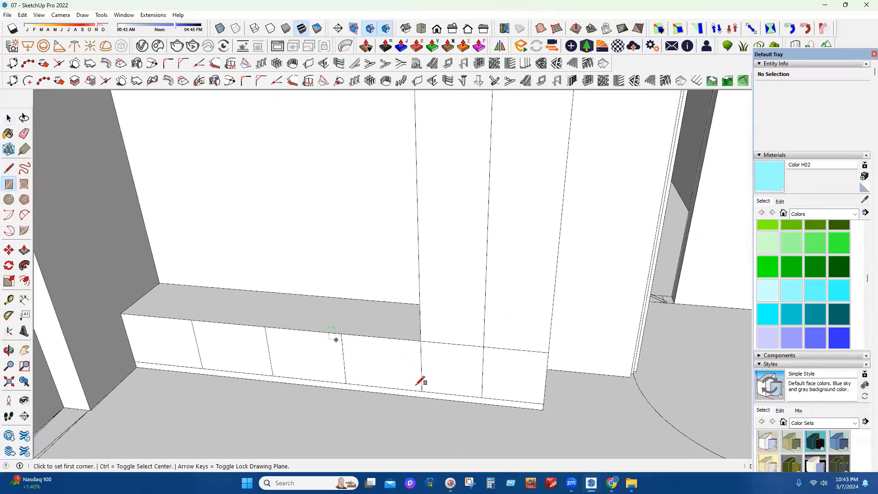
pyautogui.click(342, 334)
pyautogui.click(421, 392)
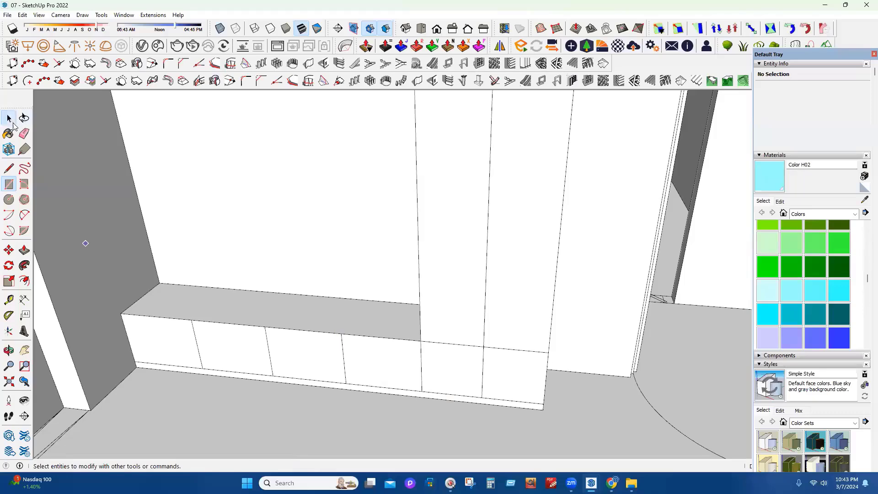
pyautogui.click(8, 118)
pyautogui.doubleClick(361, 349)
pyautogui.rightClick(361, 349)
pyautogui.click(407, 201)
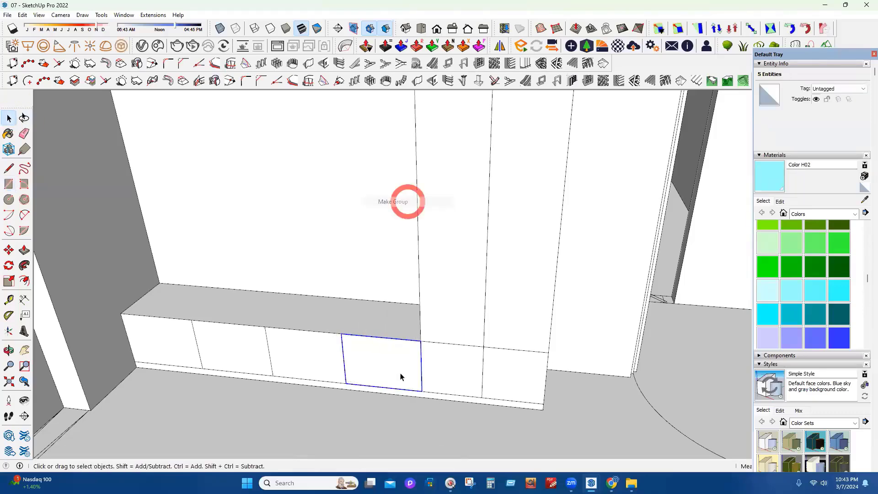
# Extrude the grouped rectangle outward by 1 inch with Push/Pull to form a door panel
pyautogui.doubleClick(387, 362)
pyautogui.click(24, 250)
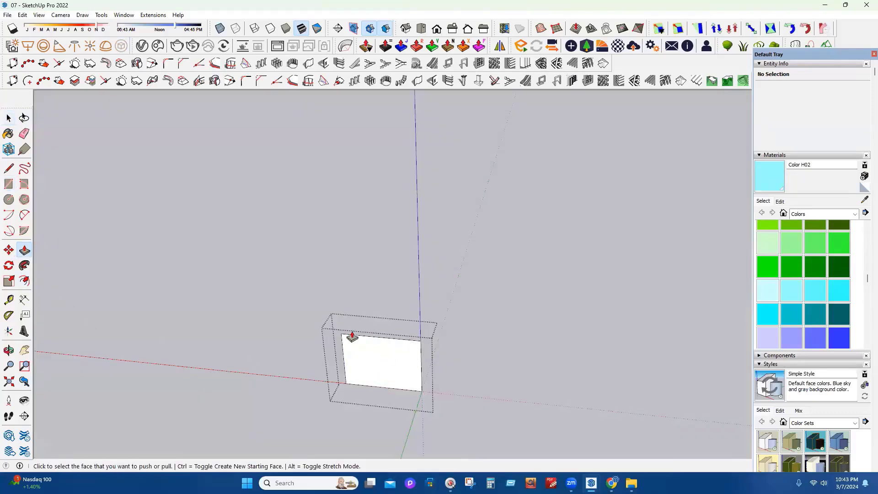
pyautogui.click(337, 363)
pyautogui.write('1')
pyautogui.press('Return')
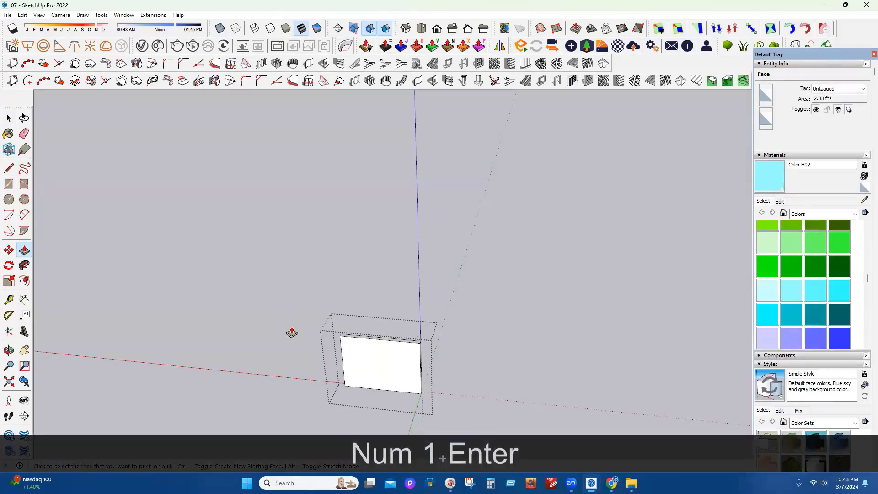
pyautogui.press('Escape')
pyautogui.press('Escape')
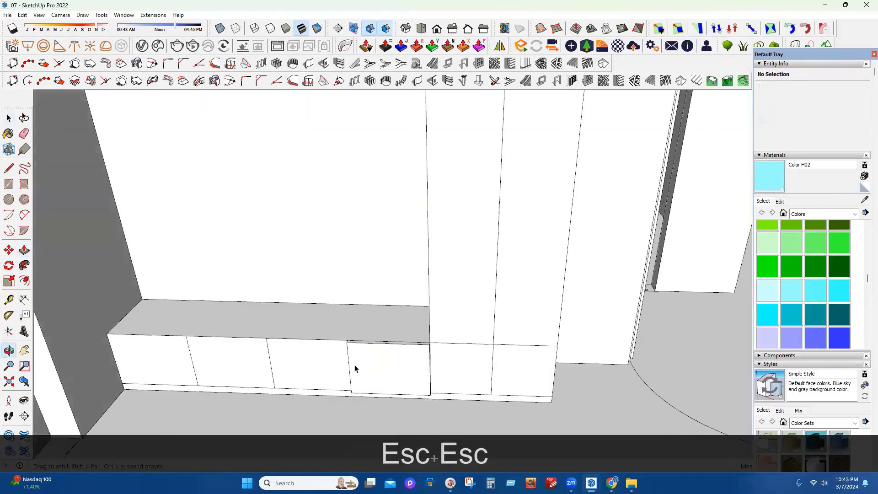
pyautogui.click(8, 251)
pyautogui.scroll(5, 510, 320)
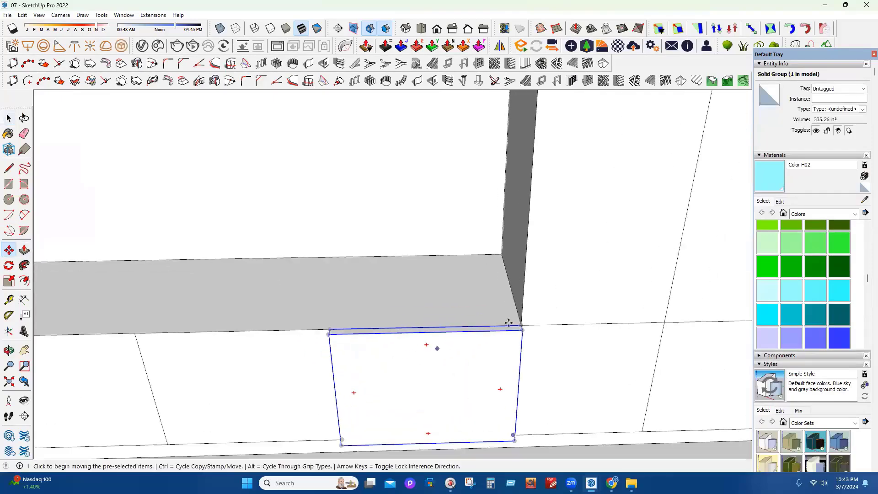
pyautogui.click(528, 321)
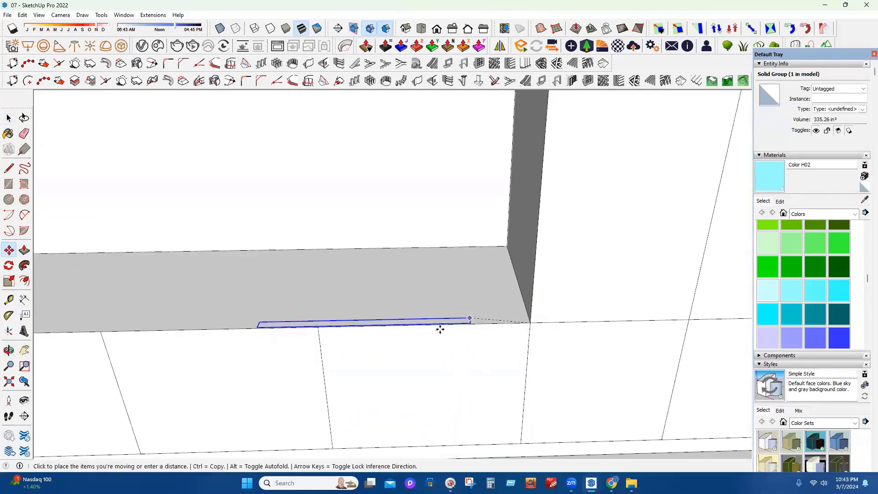
pyautogui.press('Escape')
# Convert the door panel group into a component with the default settings
pyautogui.click(8, 118)
pyautogui.scroll(-2, 395, 339)
pyautogui.rightClick(395, 340)
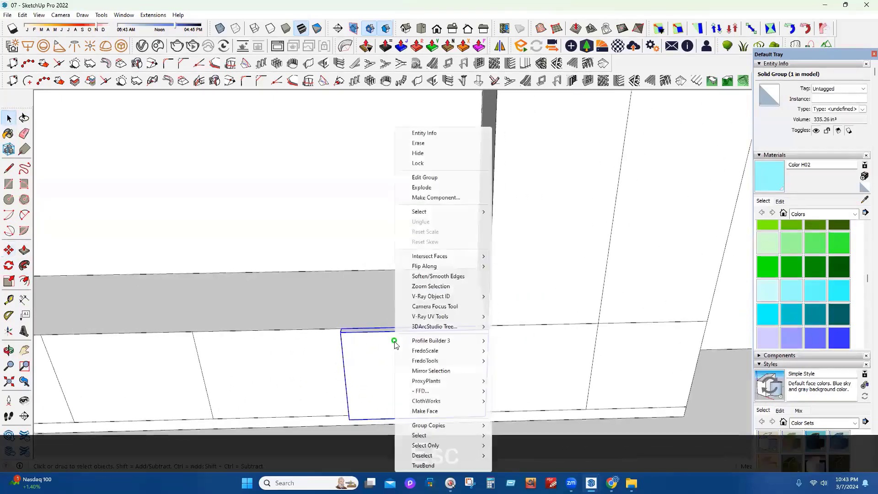
pyautogui.click(446, 197)
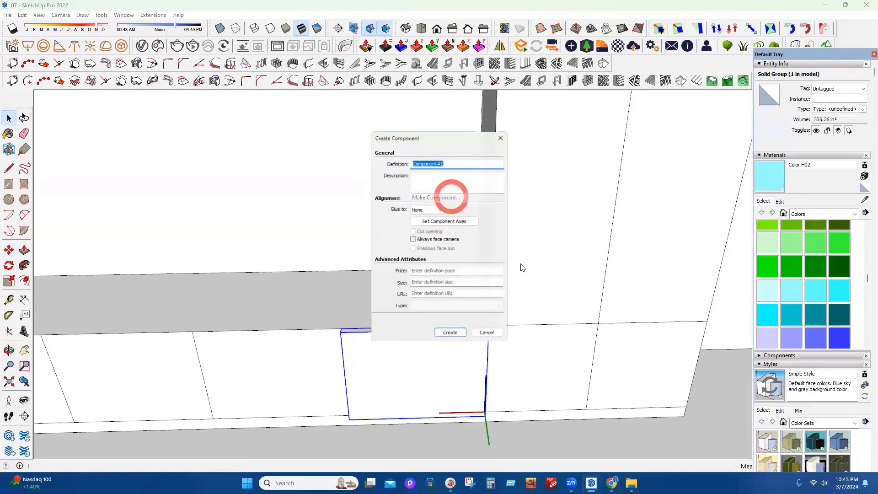
pyautogui.click(450, 335)
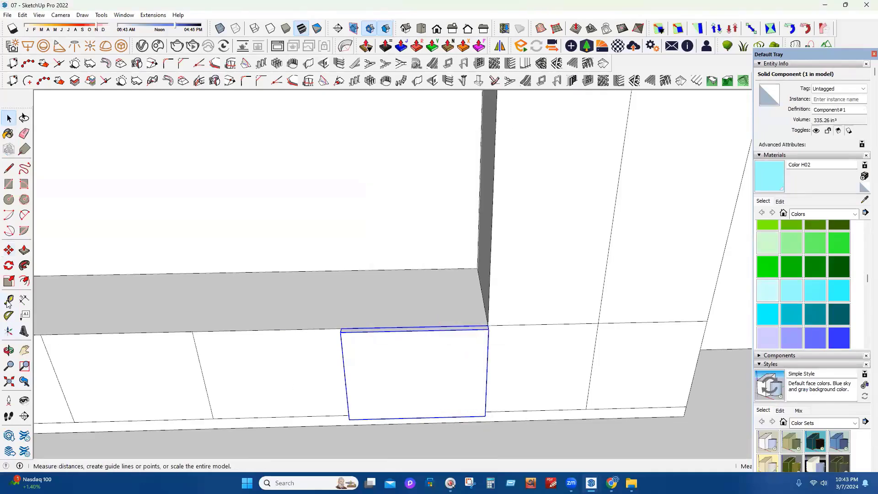
# Copy the door component onto the neighbouring compartment and offset the copy by 0.25 inch to leave a gap between the doors
pyautogui.click(9, 250)
pyautogui.scroll(1, 391, 328)
pyautogui.click(524, 326)
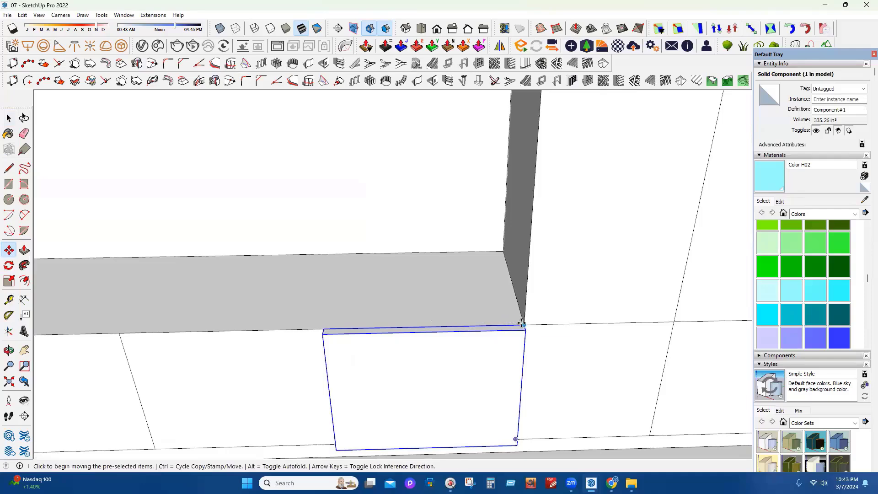
pyautogui.press('ctrl')
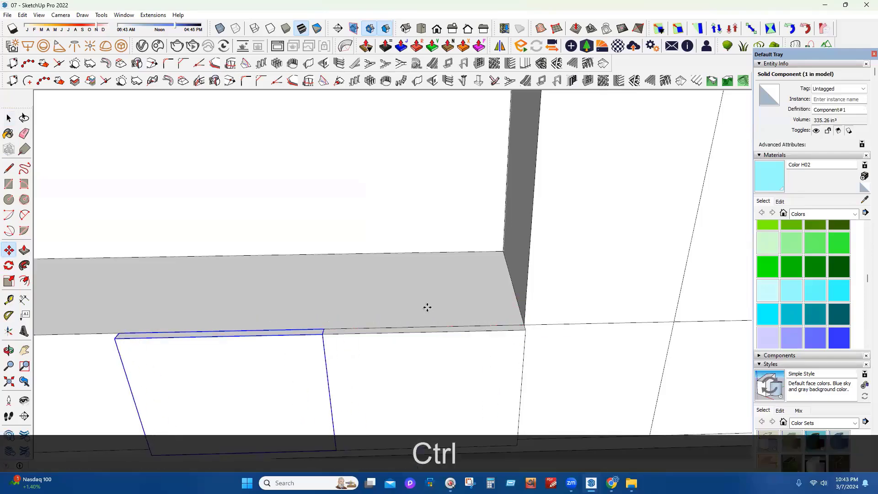
pyautogui.click(419, 307)
pyautogui.write('.25')
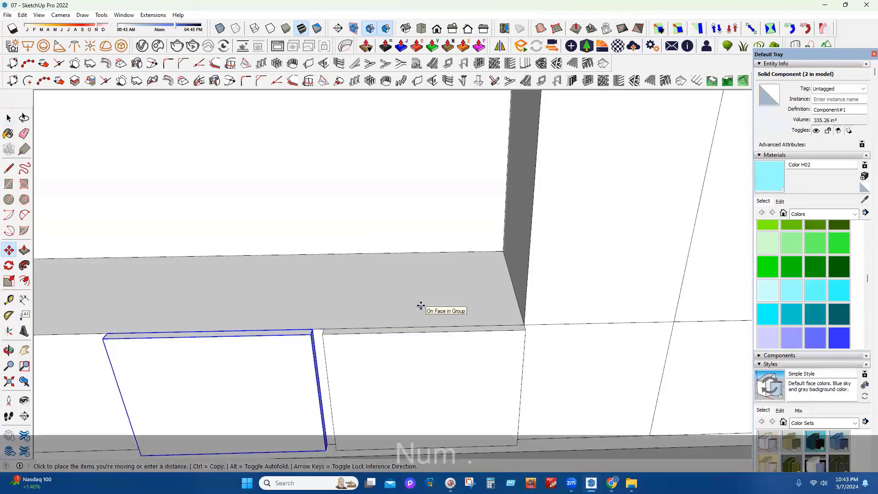
pyautogui.press('Return')
pyautogui.scroll(-1, 353, 316)
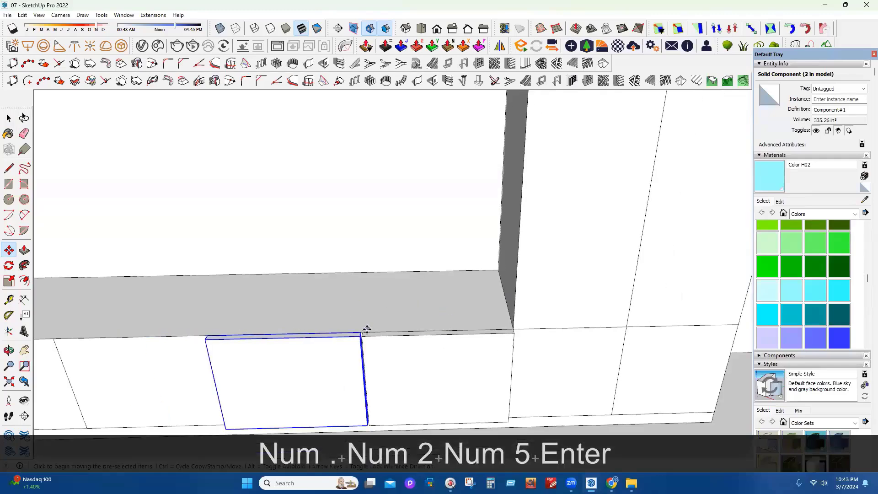
pyautogui.press('ctrl')
pyautogui.click(365, 332)
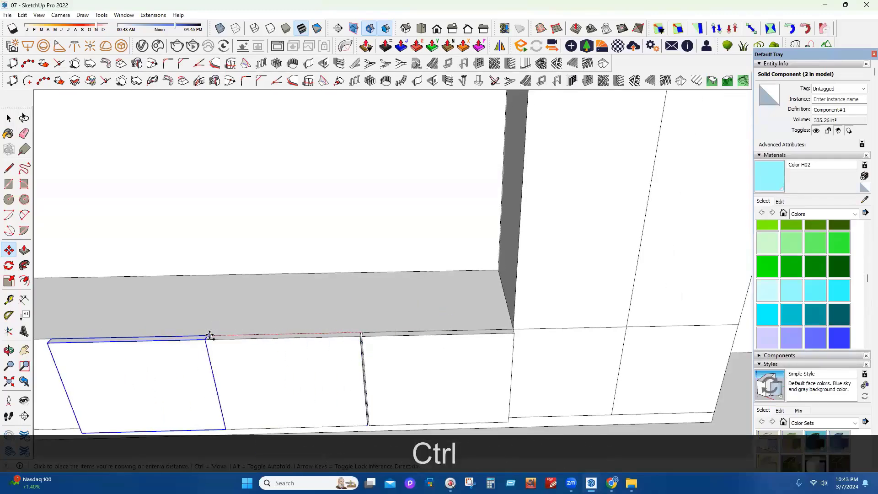
pyautogui.press('Escape')
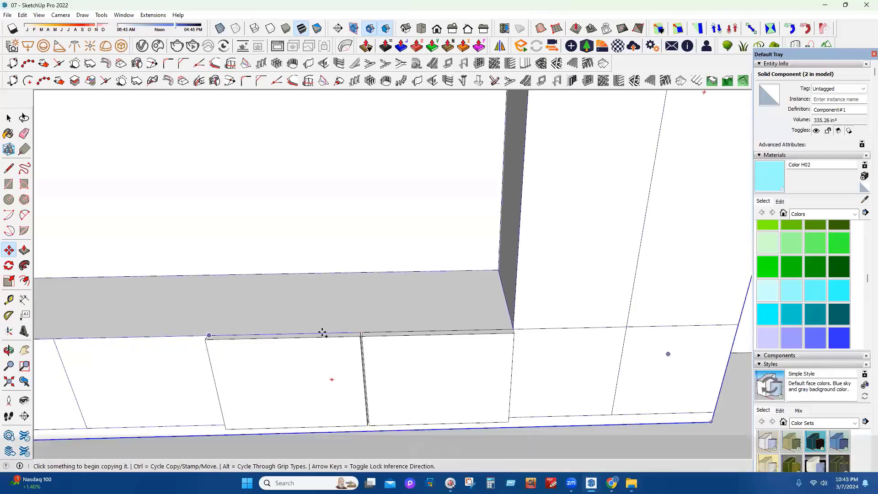
pyautogui.scroll(3, 352, 333)
pyautogui.press('Escape')
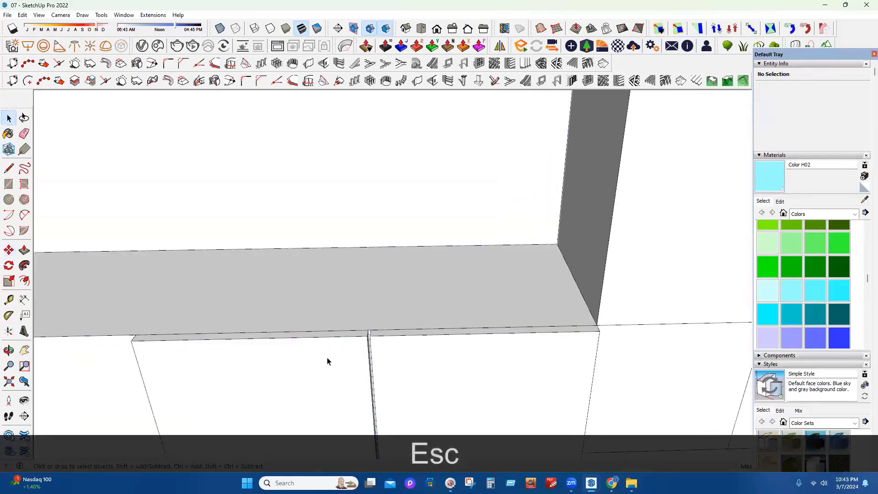
# Copy the second door along the bottom band as a 2x array with the same gap, covering the two remaining compartments
pyautogui.click(327, 361)
pyautogui.click(9, 250)
pyautogui.scroll(2, 391, 332)
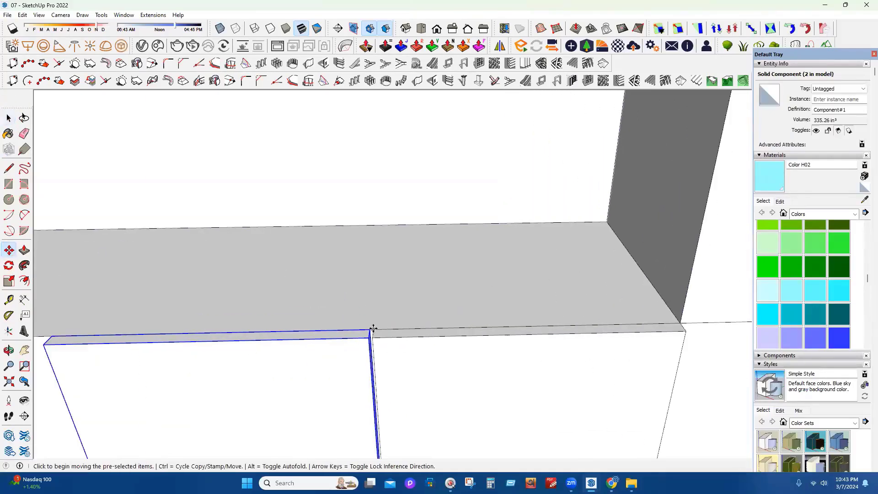
pyautogui.click(373, 328)
pyautogui.scroll(-2, 512, 323)
pyautogui.press('ctrl')
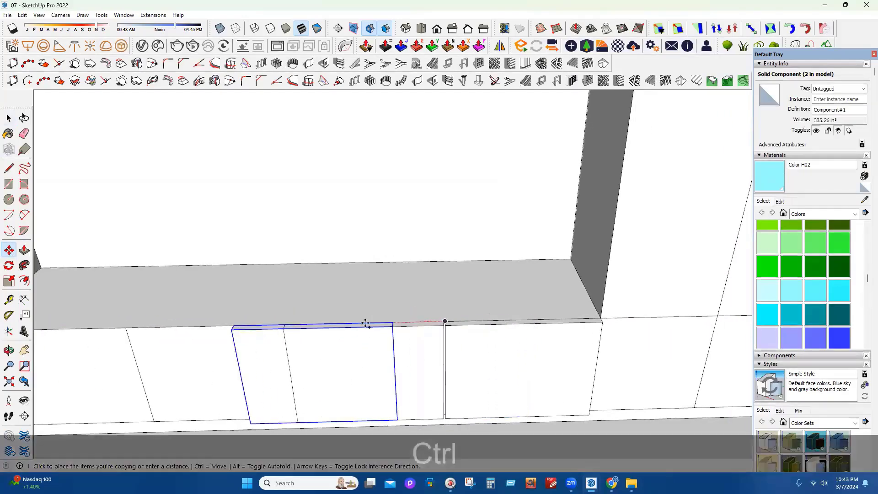
pyautogui.click(285, 324)
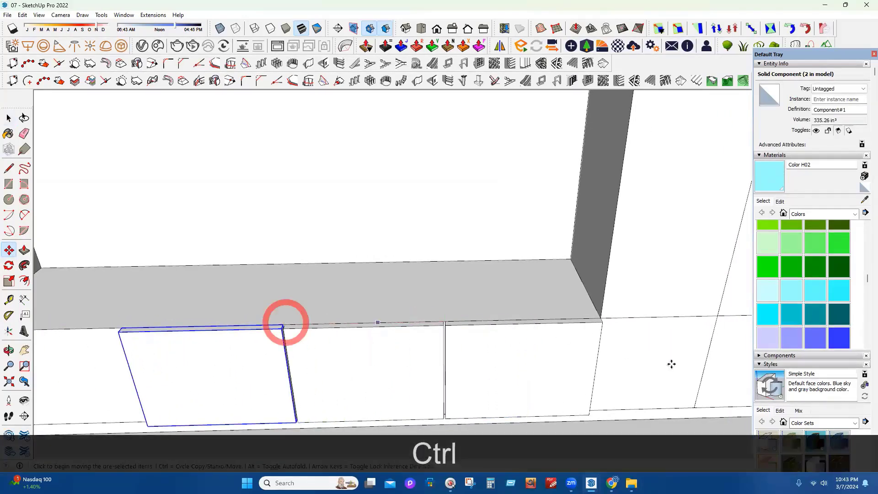
pyautogui.scroll(-2, 671, 361)
pyautogui.write('2x')
pyautogui.press('Return')
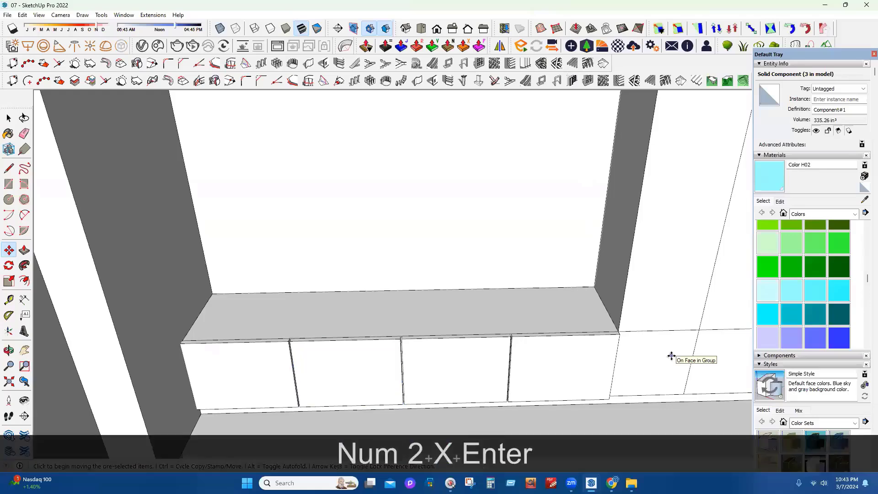
pyautogui.press('Escape')
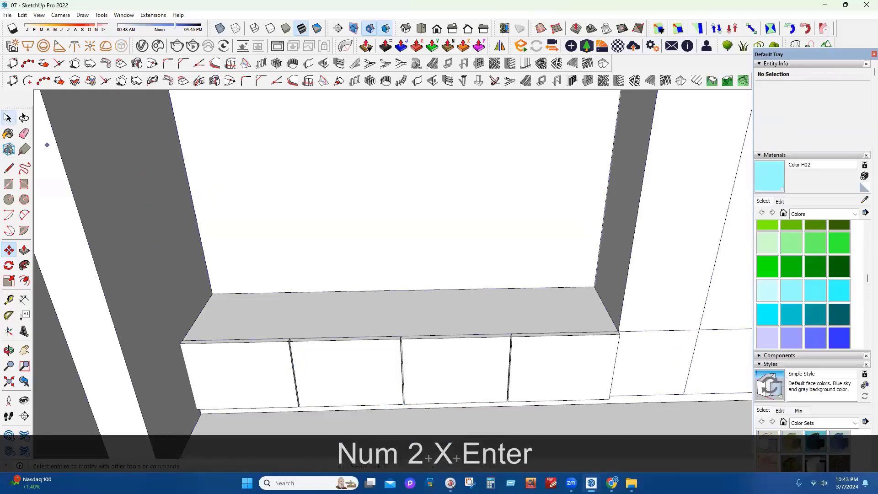
# Scale the row of four door panels together lengthwise from its outer end so it fits against the opening's side wall
pyautogui.click(7, 117)
pyautogui.click(274, 370)
pyautogui.keyDown('ctrl'); pyautogui.click(363, 369); pyautogui.keyUp('ctrl')
pyautogui.keyDown('ctrl'); pyautogui.click(431, 364); pyautogui.keyUp('ctrl')
pyautogui.keyDown('ctrl'); pyautogui.click(534, 366); pyautogui.keyUp('ctrl')
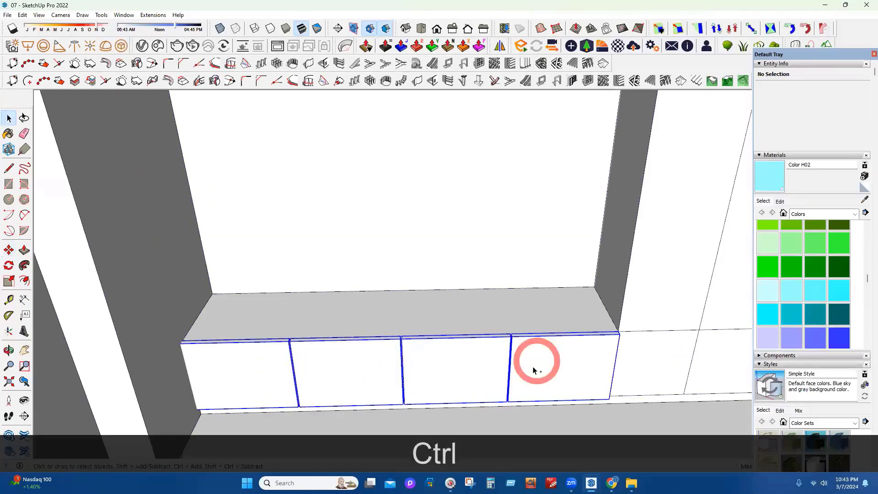
pyautogui.click(7, 282)
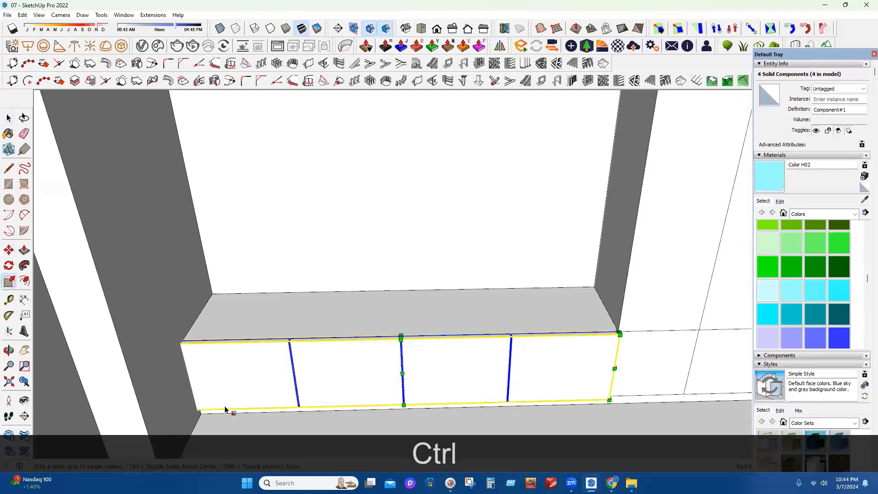
pyautogui.click(186, 379)
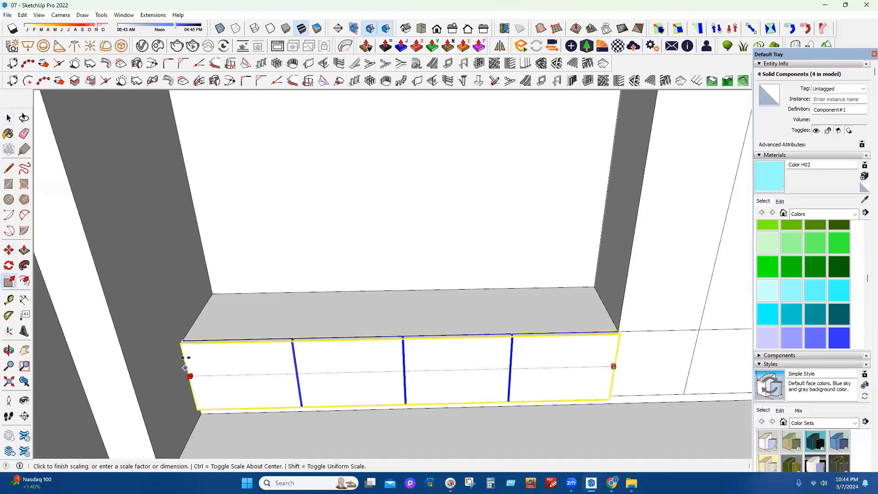
pyautogui.click(197, 330)
pyautogui.scroll(-5, 276, 349)
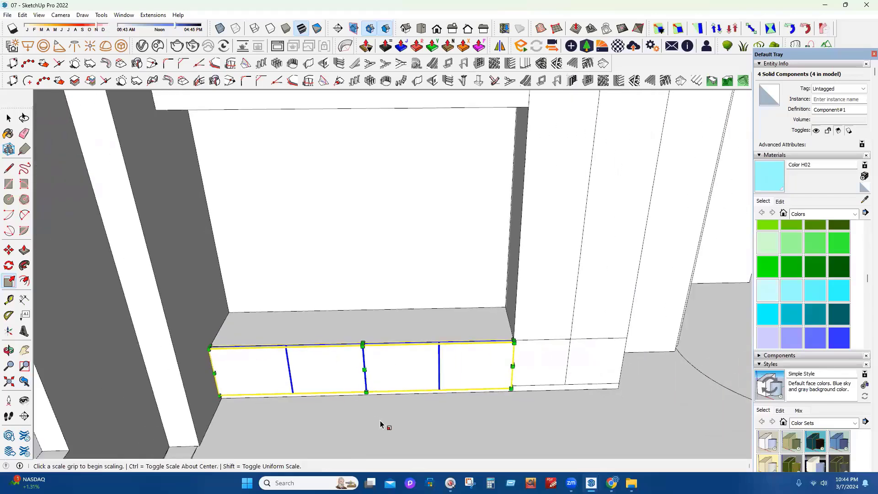
pyautogui.click(8, 118)
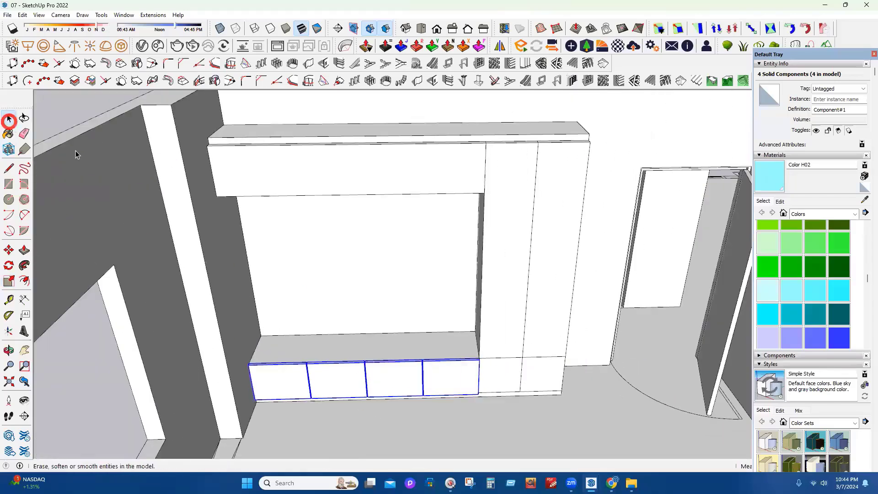
pyautogui.moveTo(471, 378); pyautogui.dragTo(403, 384, button='middle')
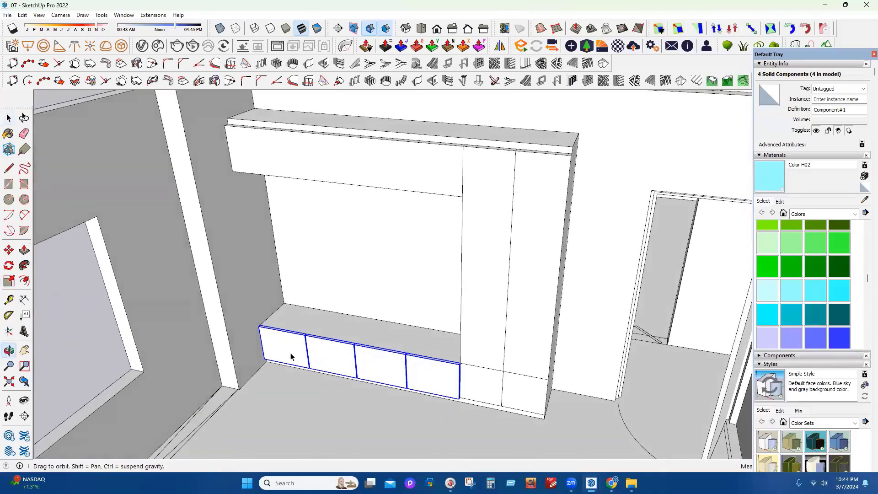
pyautogui.click(9, 183)
pyautogui.scroll(6, 553, 405)
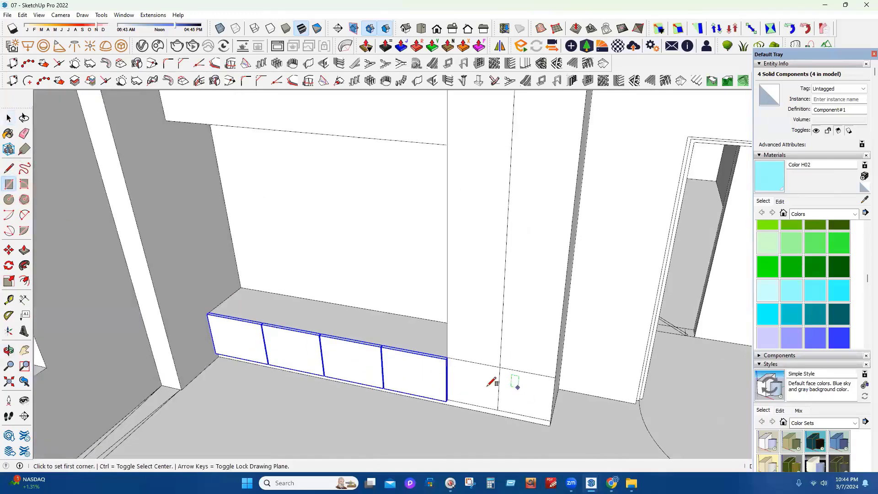
pyautogui.click(394, 326)
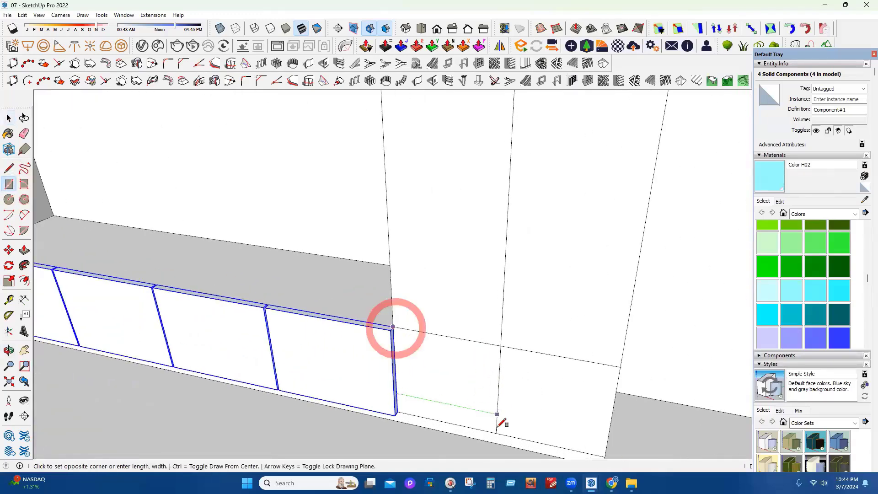
pyautogui.press('Escape')
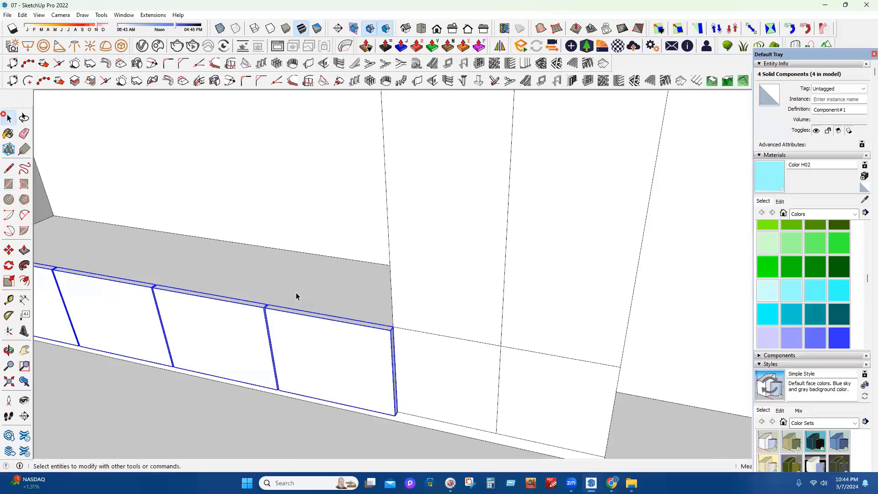
pyautogui.doubleClick(459, 388)
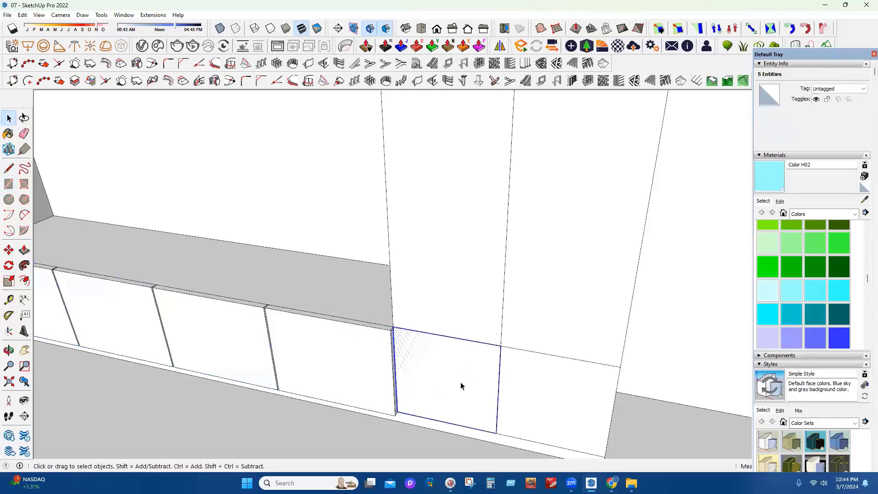
pyautogui.press('Delete')
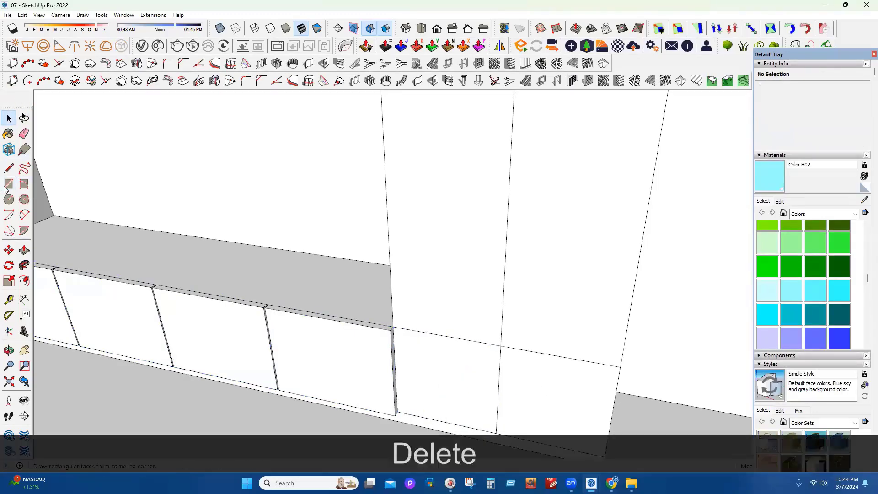
# Draw a rectangle covering both lower compartments of the tall section beside the doors and group it
pyautogui.click(8, 184)
pyautogui.click(397, 327)
pyautogui.scroll(-2, 566, 420)
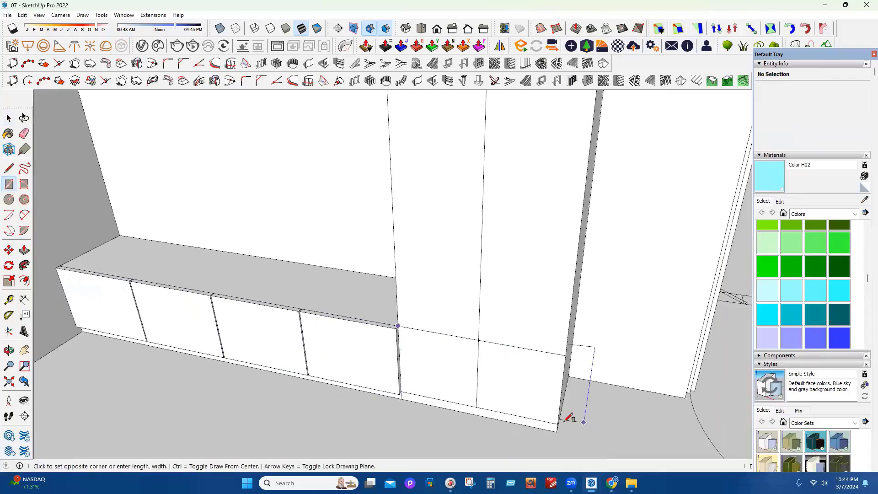
pyautogui.click(557, 419)
pyautogui.click(8, 118)
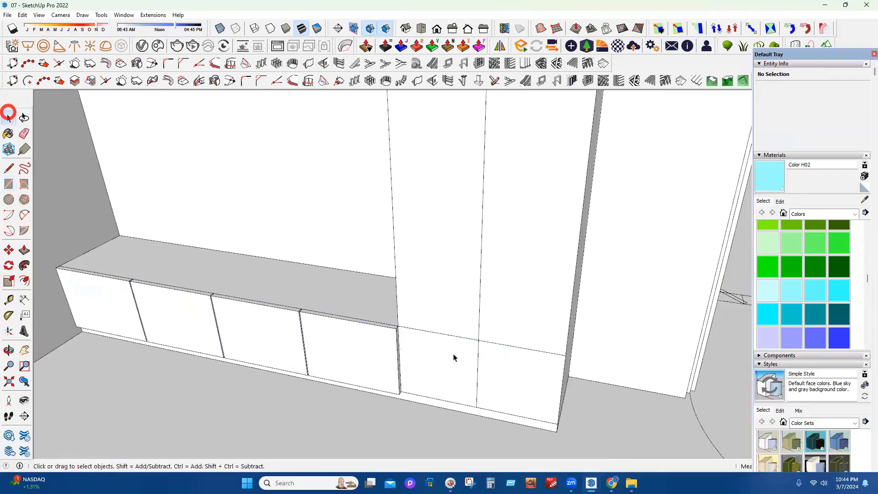
pyautogui.doubleClick(442, 355)
pyautogui.rightClick(446, 340)
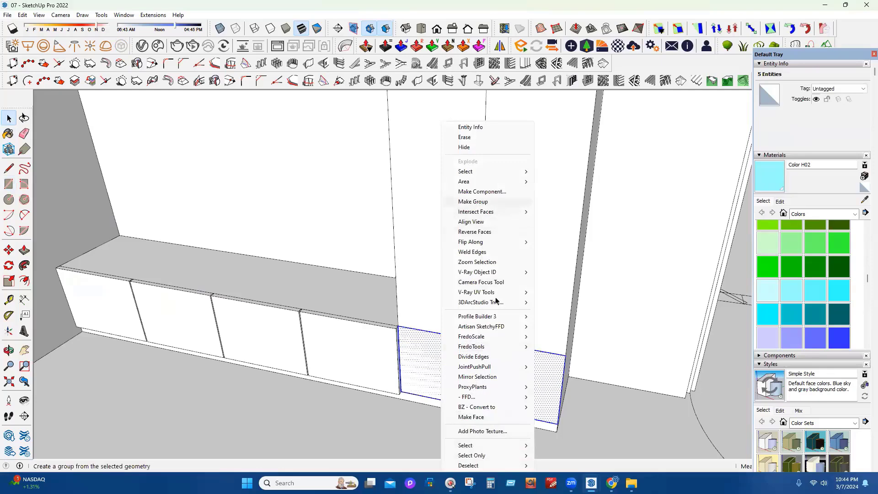
pyautogui.click(473, 201)
# Extrude the grouped rectangle outward with Push/Pull to match the thickness of the neighbouring doors
pyautogui.press('Return')
pyautogui.click(24, 250)
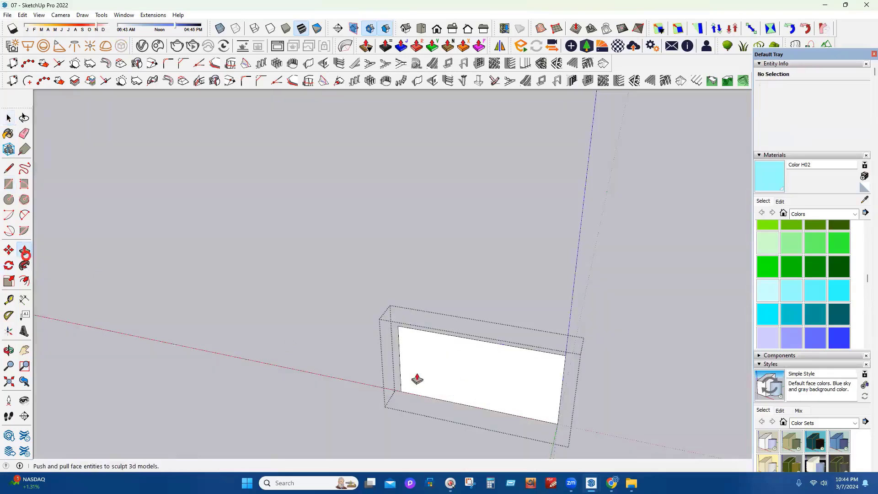
pyautogui.press('n')
pyautogui.click(397, 343)
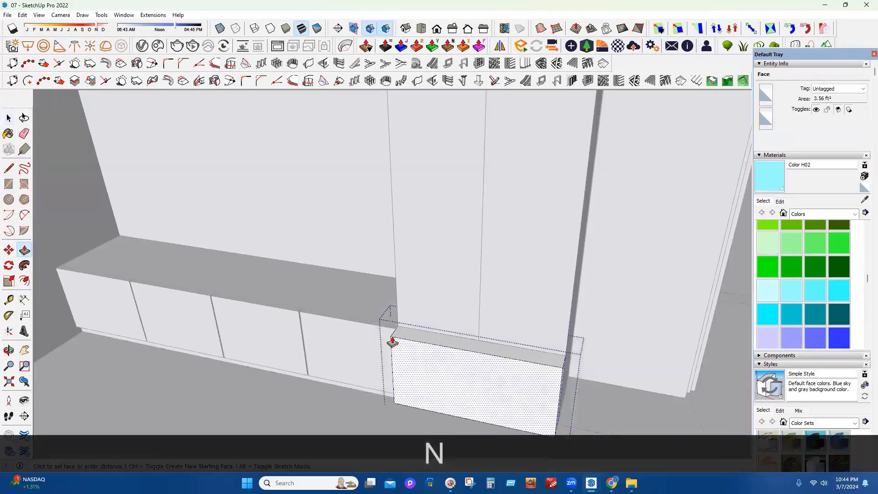
# Push the panel's end face beside the doors inward by 0.25 inch to leave a gap
pyautogui.moveTo(496, 329)
pyautogui.mouseDown(button='middle')
pyautogui.moveTo(622, 318)
pyautogui.moveTo(585, 335)
pyautogui.moveTo(495, 346)
pyautogui.moveTo(504, 345)
pyautogui.mouseUp(button='middle')
pyautogui.press('n')
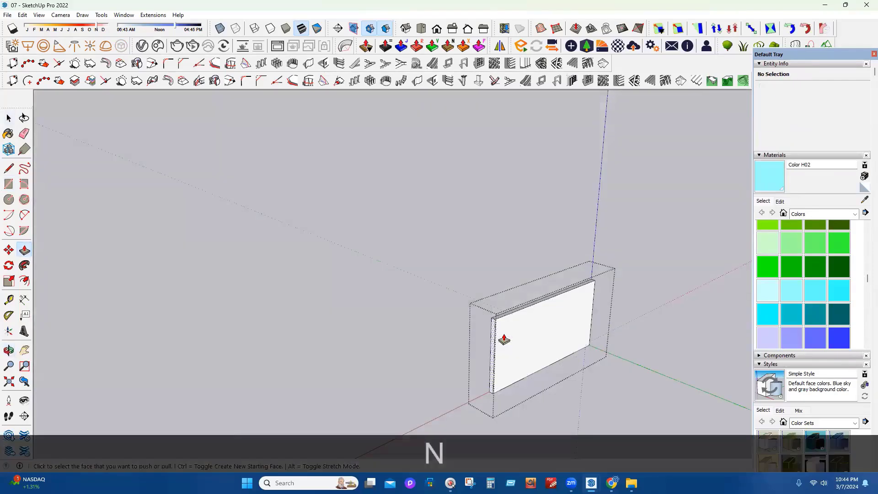
pyautogui.click(504, 340)
pyautogui.write('.25')
pyautogui.press('Return')
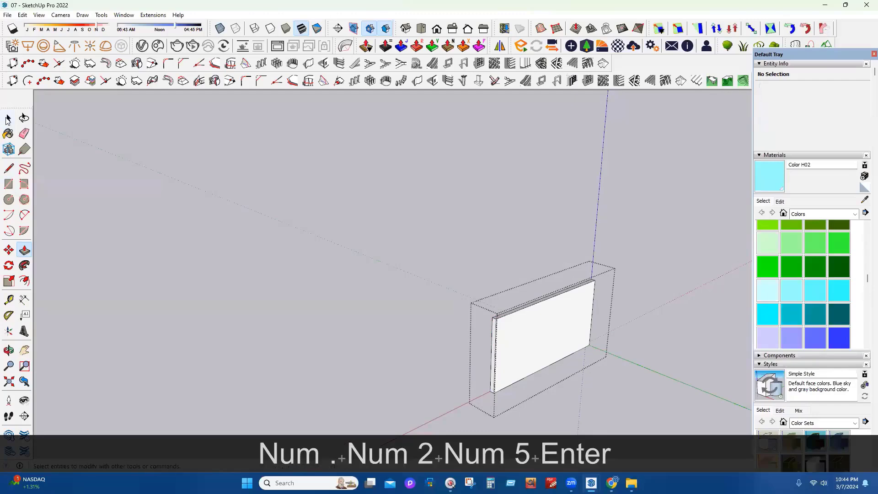
pyautogui.press('Escape')
# Draw a horizontal line across the middle of the panel's front face, dividing it into two drawer fronts
pyautogui.moveTo(394, 314); pyautogui.dragTo(425, 361, button='middle')
pyautogui.doubleClick(357, 319)
pyautogui.press('l')
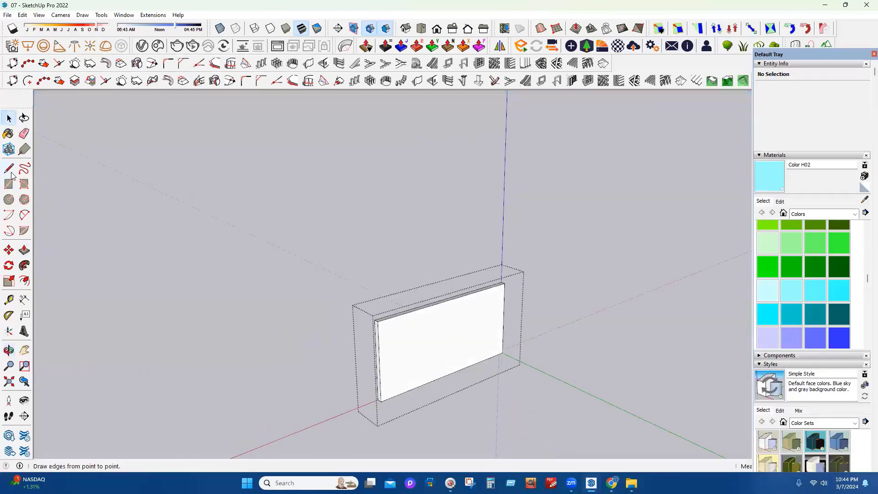
pyautogui.scroll(2, 366, 361)
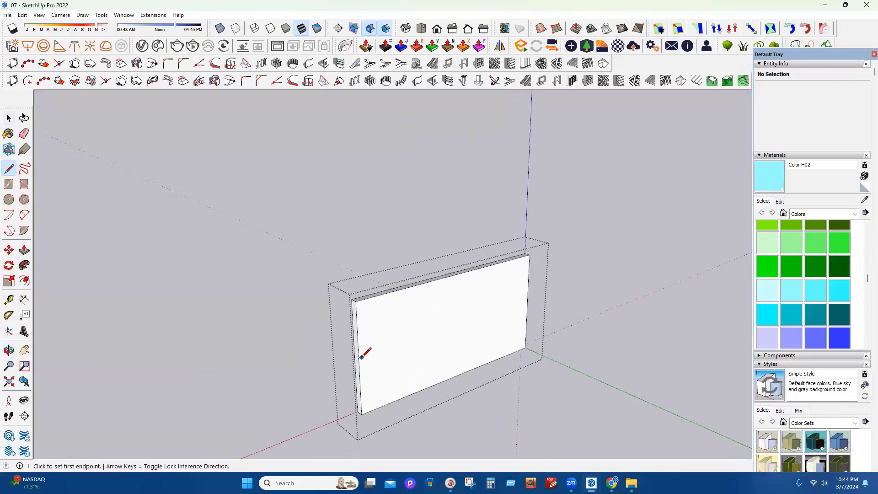
pyautogui.click(359, 360)
pyautogui.click(525, 304)
# Try to copy the panel's horizontal midline upward by 12 inches
pyautogui.click(9, 117)
pyautogui.scroll(3, 338, 375)
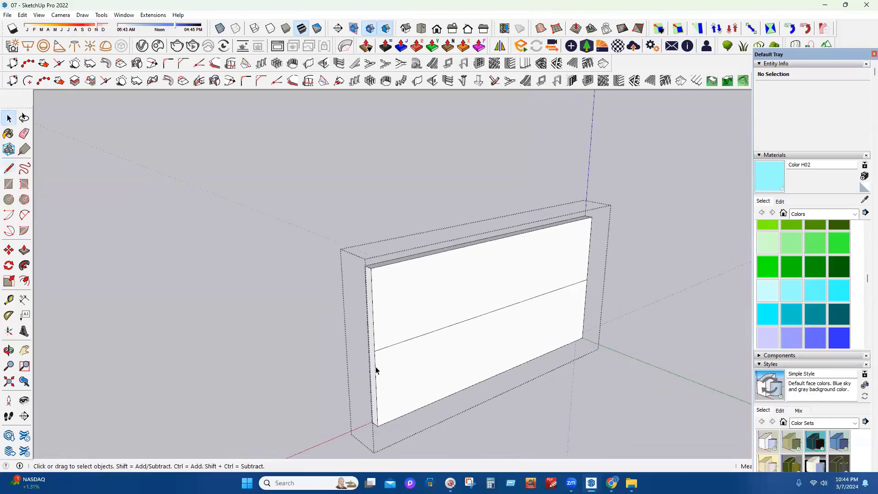
pyautogui.click(372, 340)
pyautogui.click(8, 249)
pyautogui.scroll(2, 379, 336)
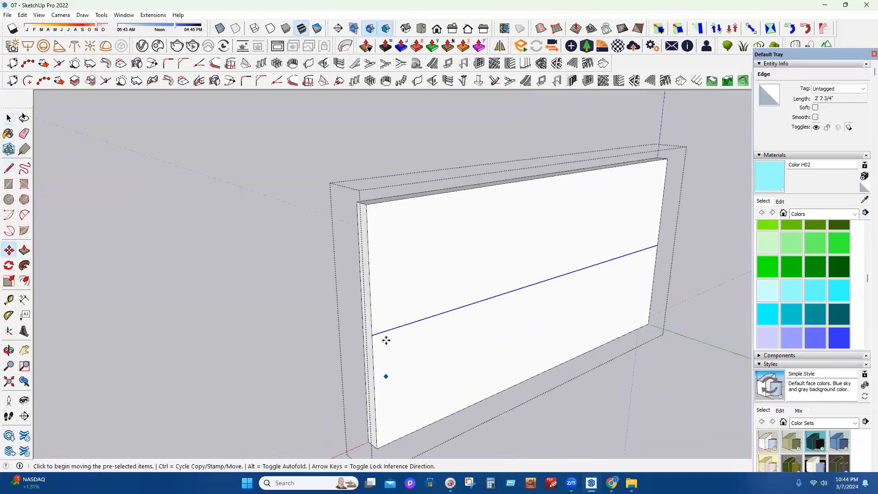
pyautogui.click(369, 330)
pyautogui.press('ctrl')
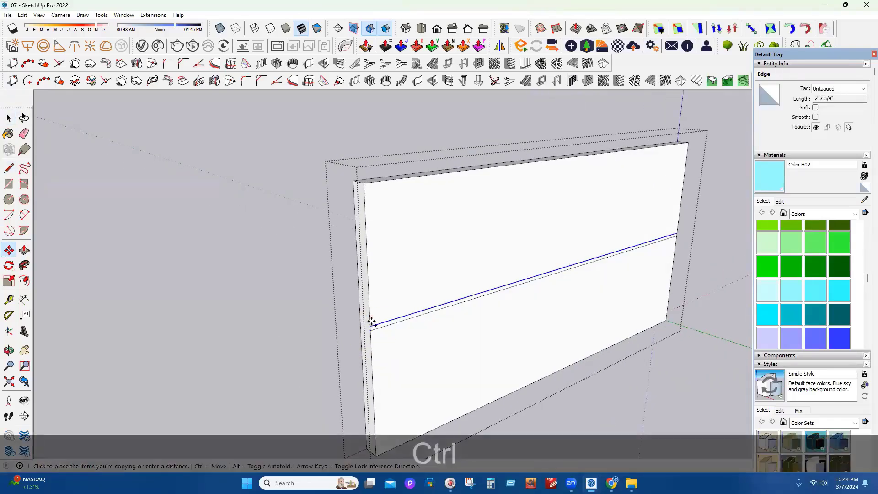
pyautogui.write('12')
pyautogui.press('Return')
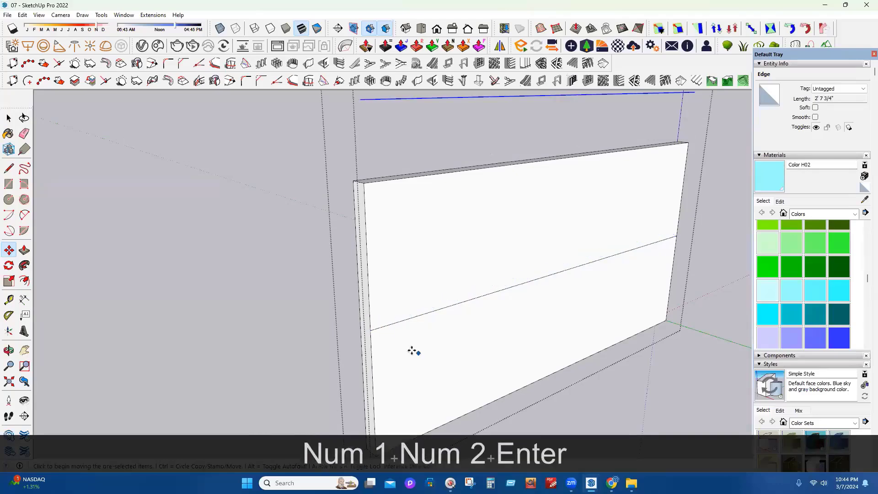
# Undo the misplaced copy of the panel's midline
pyautogui.click(10, 120)
pyautogui.scroll(2, 372, 322)
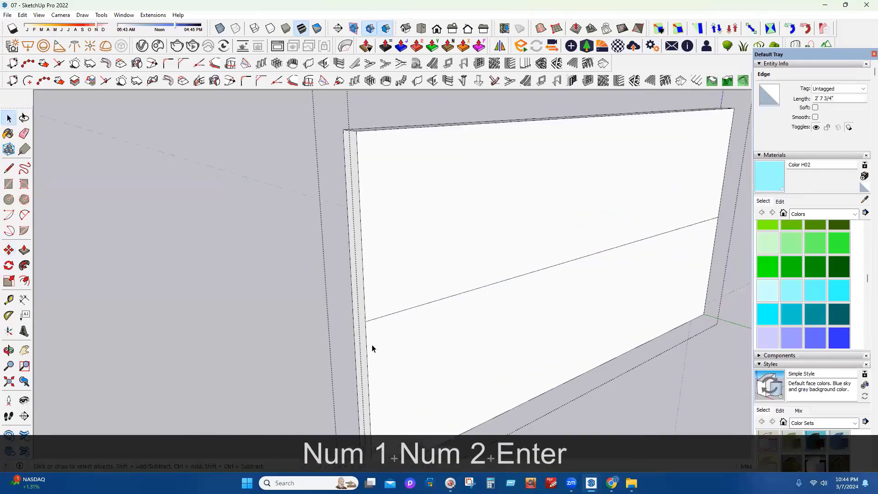
pyautogui.scroll(-3, 372, 345)
pyautogui.hotkey('shift', 'ctrl', 'z')
pyautogui.hotkey('shift', 'ctrl', 'z')
pyautogui.hotkey('shift', 'ctrl', 'z')
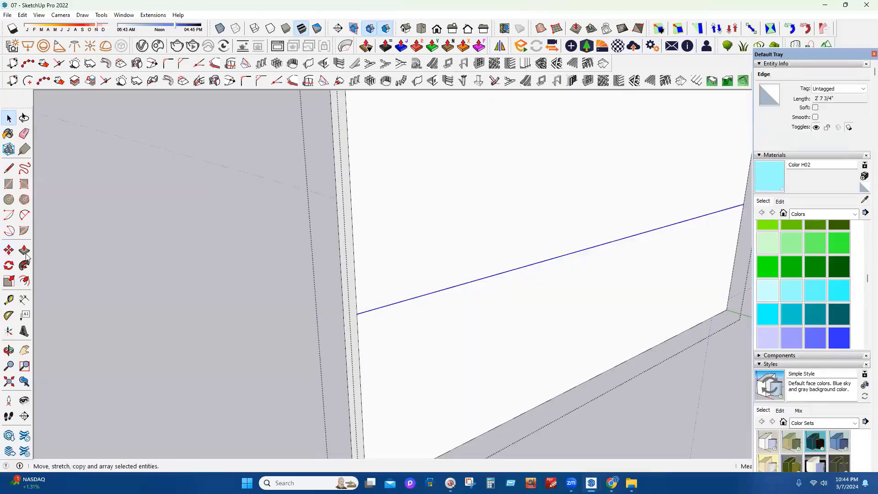
# Copy the midline upward by 0.12 inch, and copy that new line downward by 0.25 inch to outline a narrow strip
pyautogui.press('m')
pyautogui.click(387, 311)
pyautogui.press('ctrl')
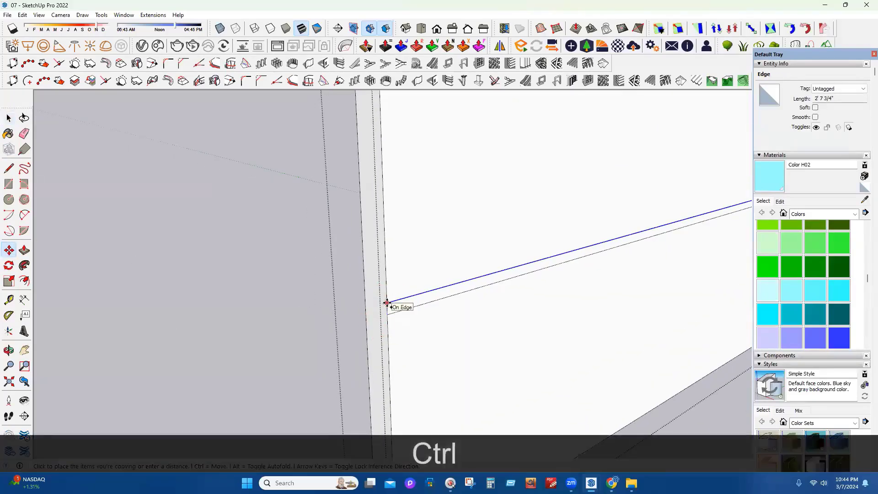
pyautogui.write('.12')
pyautogui.press('Return')
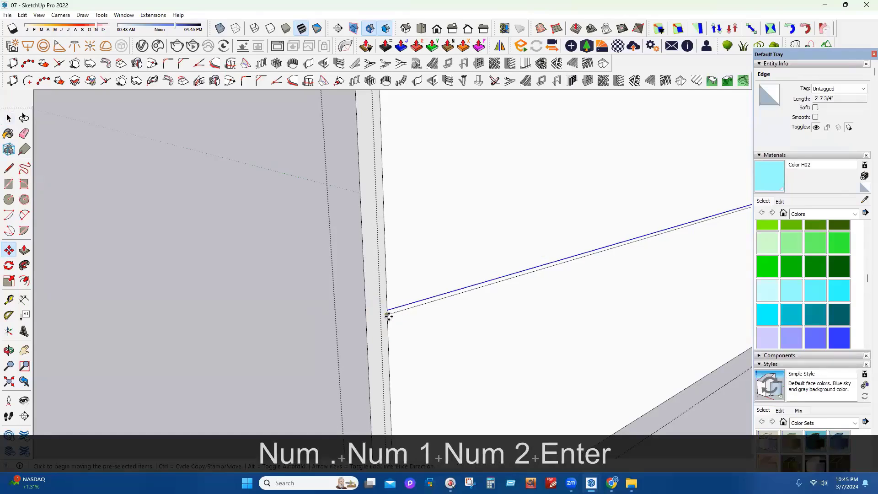
pyautogui.click(387, 316)
pyautogui.press('ctrl')
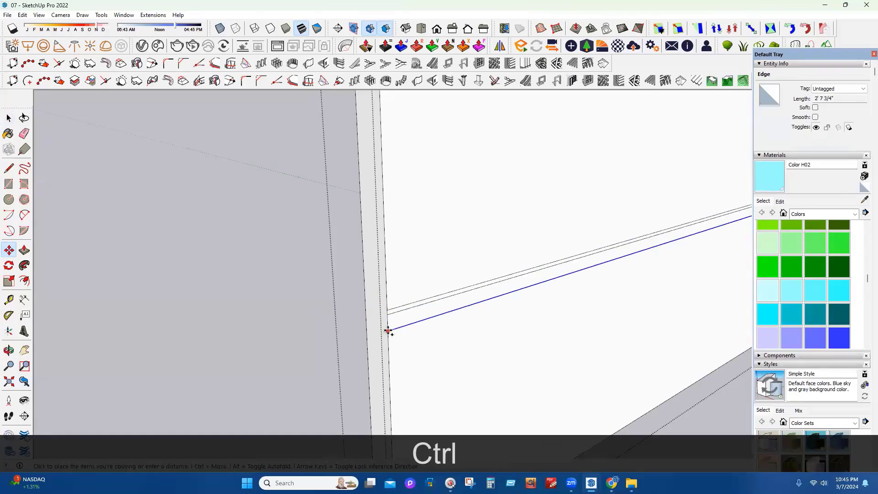
pyautogui.write('.25')
pyautogui.press('Return')
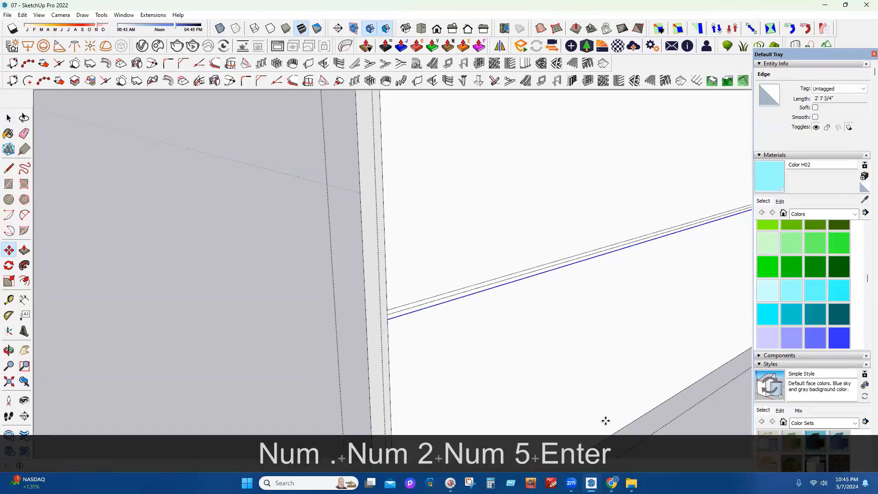
# Erase the original midline and push the narrow strip through the panel's thickness to form a gap between the drawer fronts
pyautogui.click(24, 133)
pyautogui.click(392, 312)
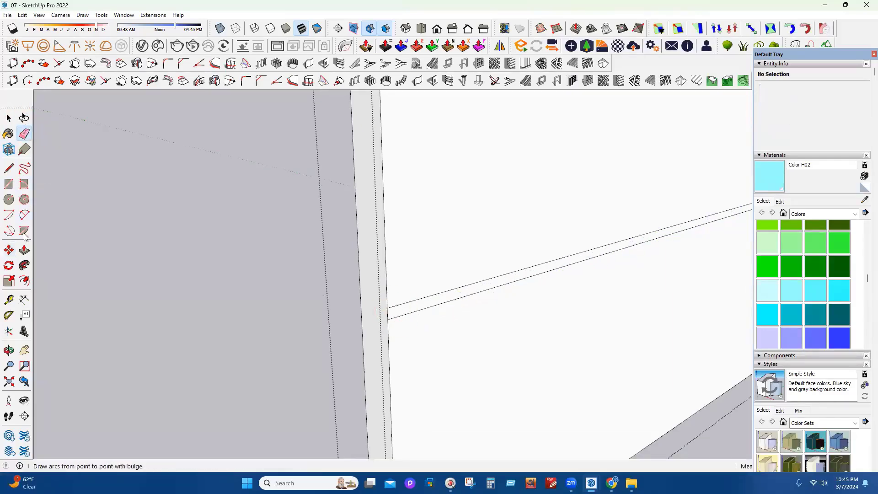
pyautogui.click(25, 250)
pyautogui.click(402, 310)
pyautogui.click(300, 320)
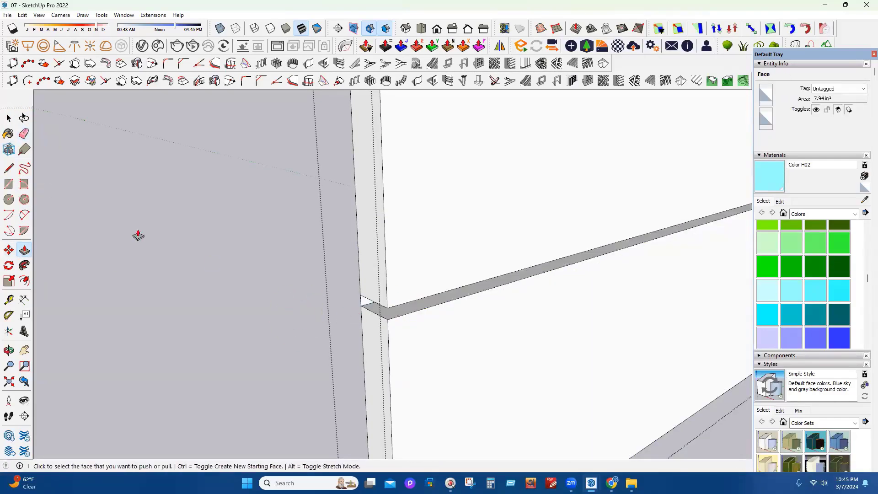
# Erase the leftover edge at the back of the gap and leave the drawer-front group
pyautogui.click(24, 133)
pyautogui.scroll(2, 378, 295)
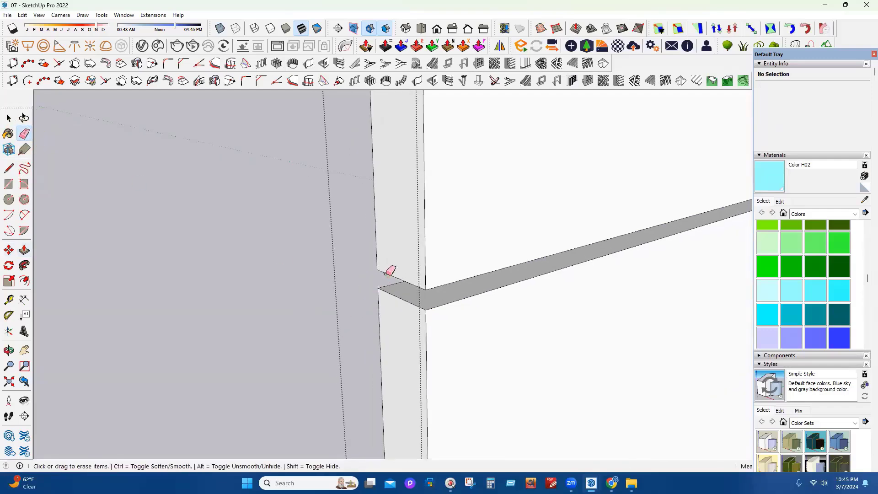
pyautogui.scroll(-4, 416, 383)
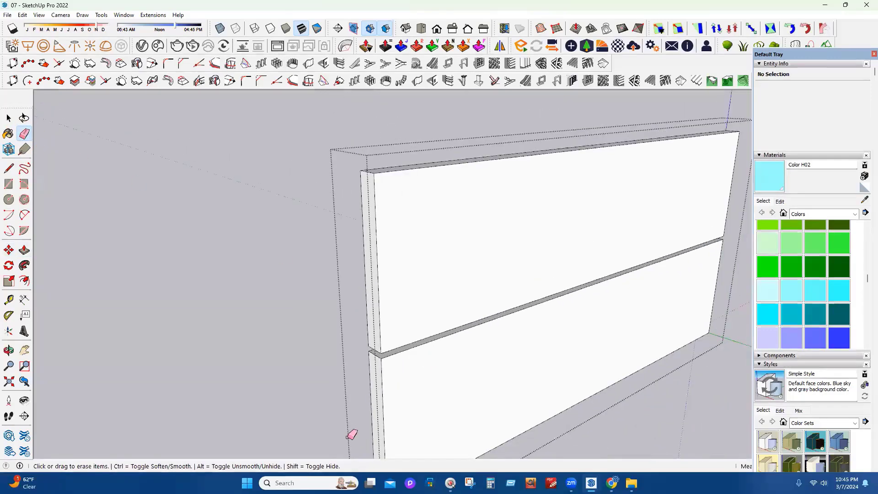
pyautogui.scroll(-3, 352, 434)
pyautogui.scroll(-2, 428, 366)
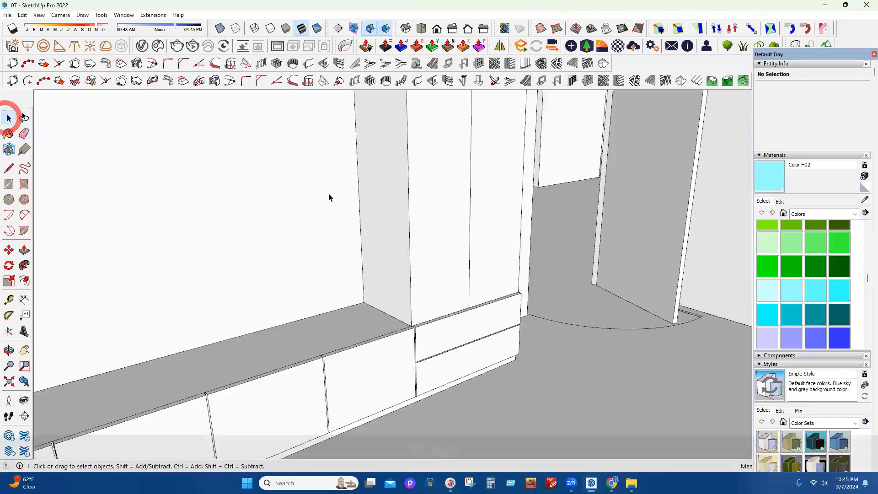
# Examine the split drawer fronts and the whole storage unit against the wall
pyautogui.press('Escape')
pyautogui.press('Escape')
pyautogui.scroll(3, 468, 228)
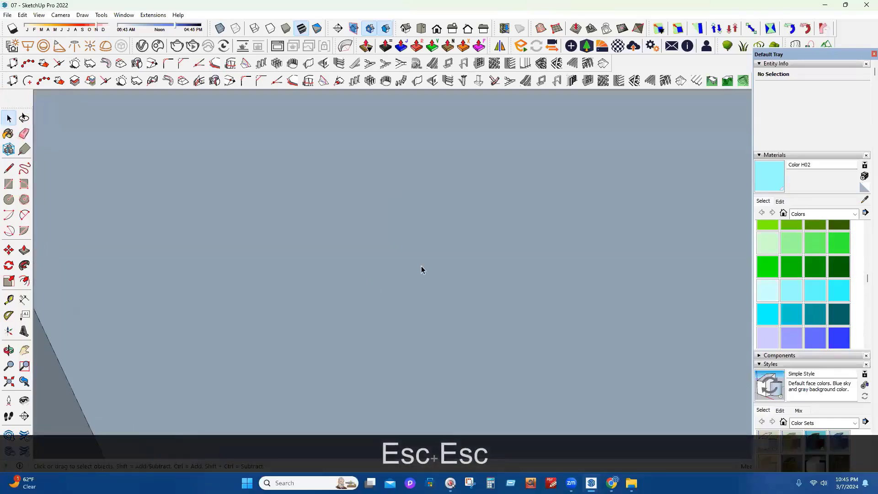
pyautogui.scroll(4, 421, 266)
pyautogui.moveTo(501, 300); pyautogui.dragTo(350, 294, button='middle')
pyautogui.scroll(-3, 350, 293)
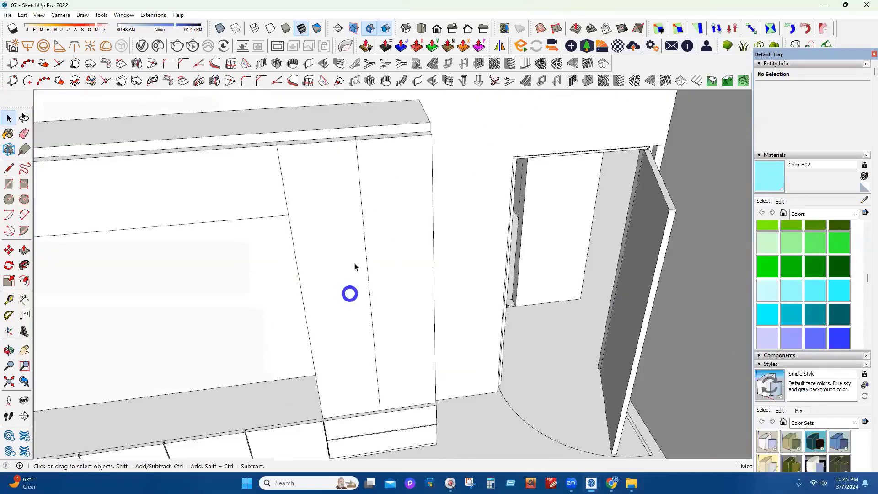
pyautogui.scroll(-5, 386, 392)
pyautogui.moveTo(383, 398)
pyautogui.mouseDown(button='middle')
pyautogui.moveTo(249, 372)
pyautogui.moveTo(247, 382)
pyautogui.mouseUp(button='middle')
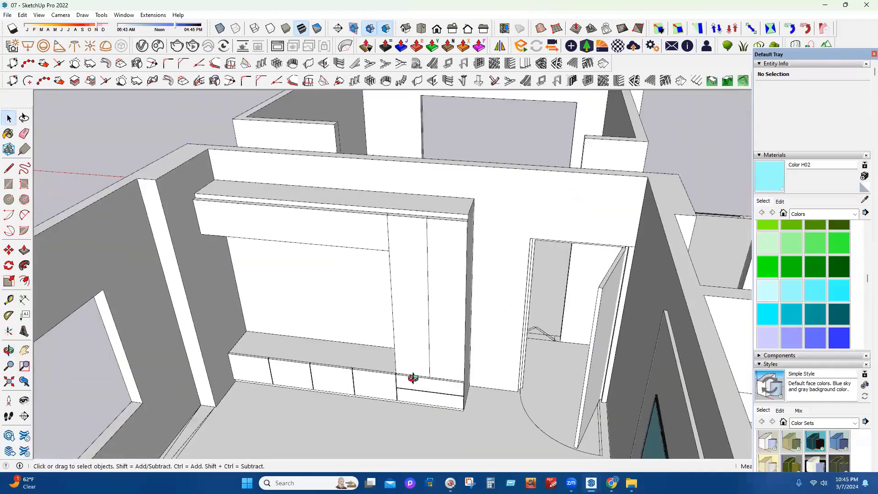
pyautogui.moveTo(412, 378); pyautogui.dragTo(409, 363, button='middle')
# Copy the four lower cabinet doors straight up onto the front of the upper cabinet
pyautogui.click(381, 386)
pyautogui.keyDown('ctrl'); pyautogui.click(329, 384); pyautogui.keyUp('ctrl')
pyautogui.keyDown('ctrl'); pyautogui.click(289, 381); pyautogui.keyUp('ctrl')
pyautogui.keyDown('ctrl'); pyautogui.click(250, 377); pyautogui.keyUp('ctrl')
pyautogui.press('m')
pyautogui.scroll(3, 392, 368)
pyautogui.moveTo(392, 234); pyautogui.dragTo(373, 245, button='middle')
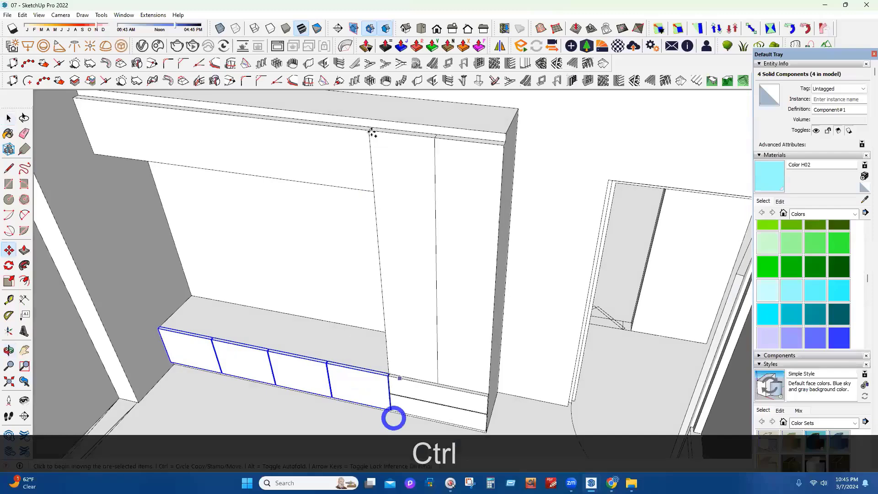
pyautogui.click(393, 417)
pyautogui.press('ctrl')
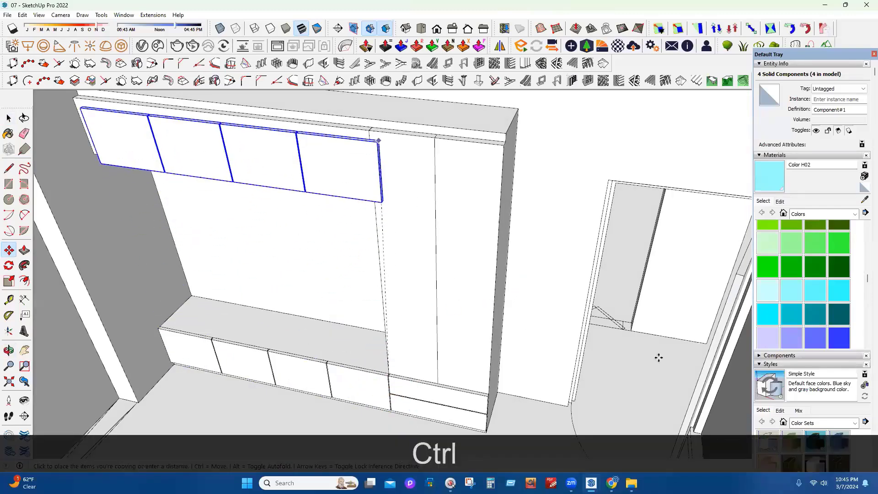
pyautogui.click(83, 111)
pyautogui.moveTo(366, 278); pyautogui.dragTo(353, 286, button='middle')
pyautogui.scroll(-3, 426, 290)
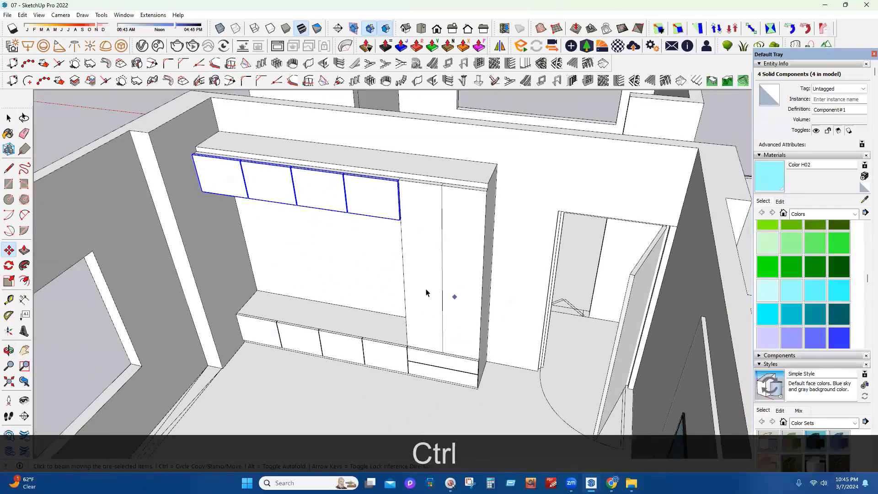
# Draw a rectangle over the right half of the tall cabinet above the drawers and make it a group
pyautogui.moveTo(404, 280); pyautogui.dragTo(451, 274, button='middle')
pyautogui.click(9, 186)
pyautogui.moveTo(411, 229)
pyautogui.mouseDown(button='middle')
pyautogui.moveTo(402, 220)
pyautogui.moveTo(352, 287)
pyautogui.mouseUp(button='middle')
pyautogui.press('space')
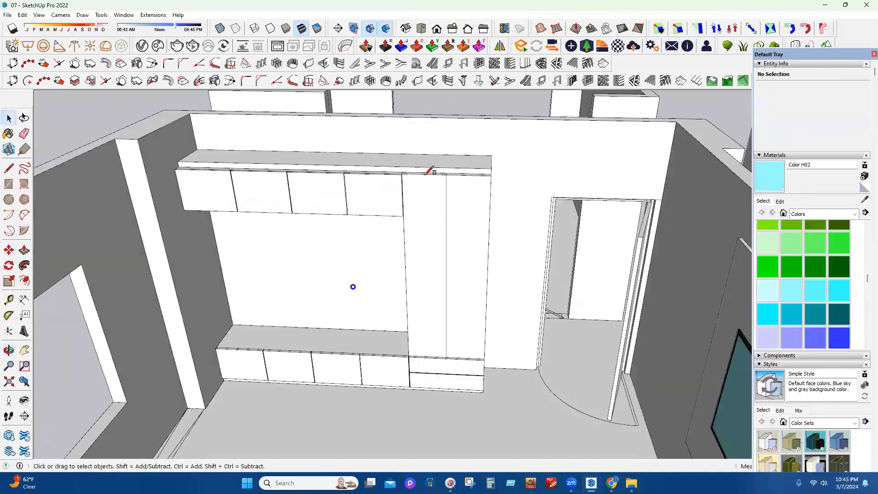
pyautogui.scroll(-2, 352, 287)
pyautogui.moveTo(433, 169); pyautogui.dragTo(470, 386, button='middle')
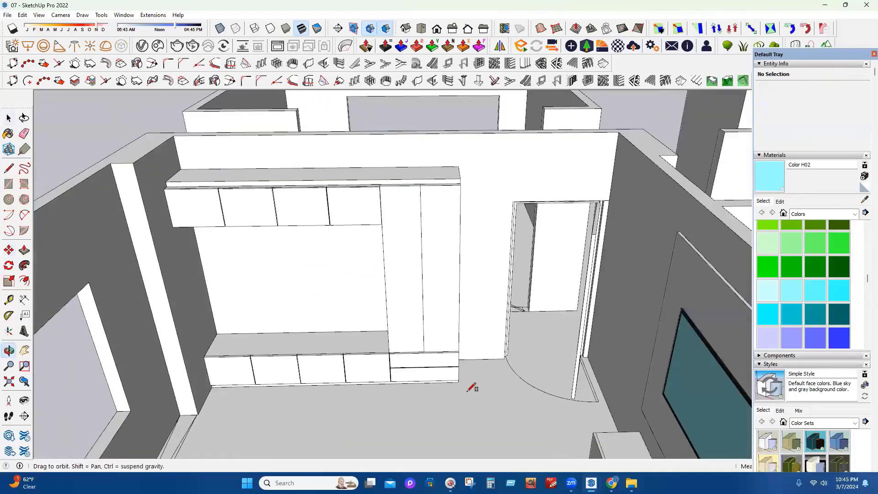
pyautogui.press('r')
pyautogui.scroll(2, 471, 388)
pyautogui.click(427, 172)
pyautogui.scroll(4, 400, 249)
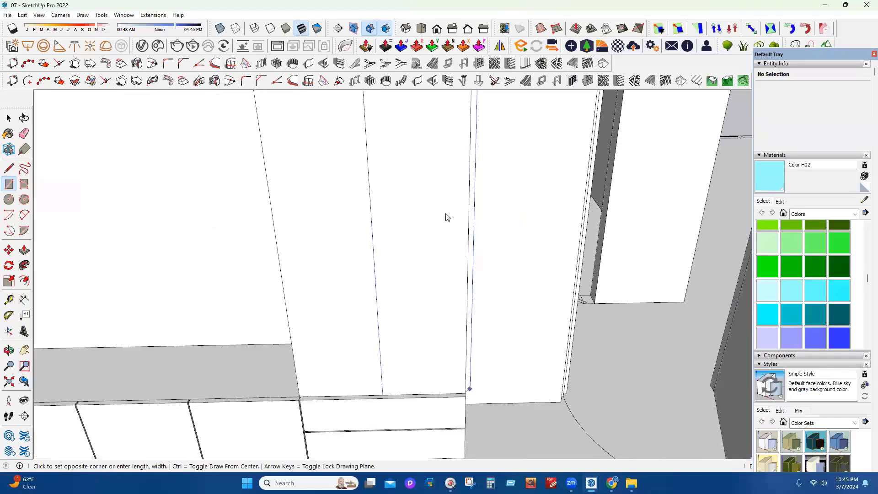
pyautogui.rightClick(418, 215)
pyautogui.click(425, 212)
# Extrude the tall door rectangle to a thickness of 1 inch
pyautogui.click(25, 250)
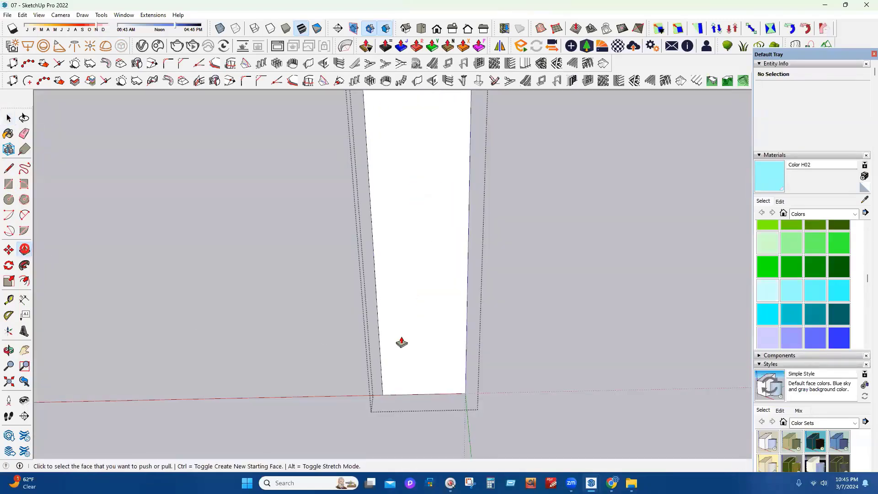
pyautogui.click(404, 345)
pyautogui.write('1')
pyautogui.press('Return')
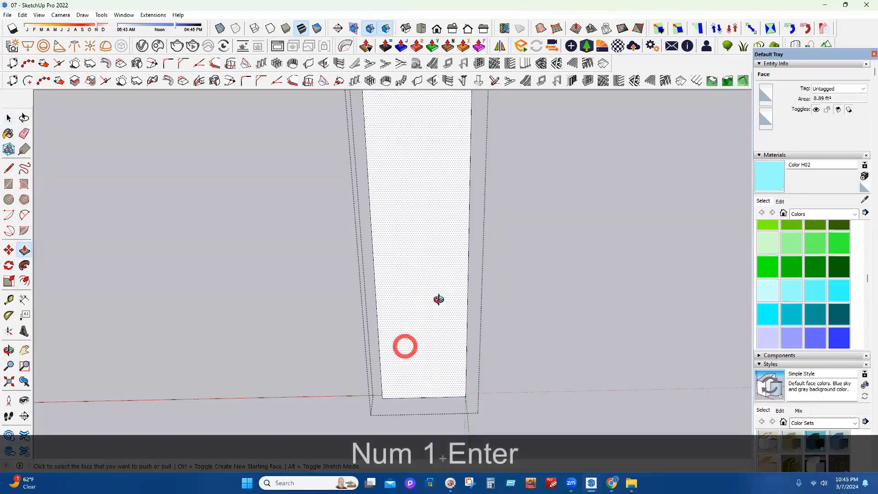
# Push the tall door's bottom face in by 0.25 inch to leave a gap above the drawers, and exit the group
pyautogui.moveTo(438, 299); pyautogui.dragTo(492, 89, button='middle')
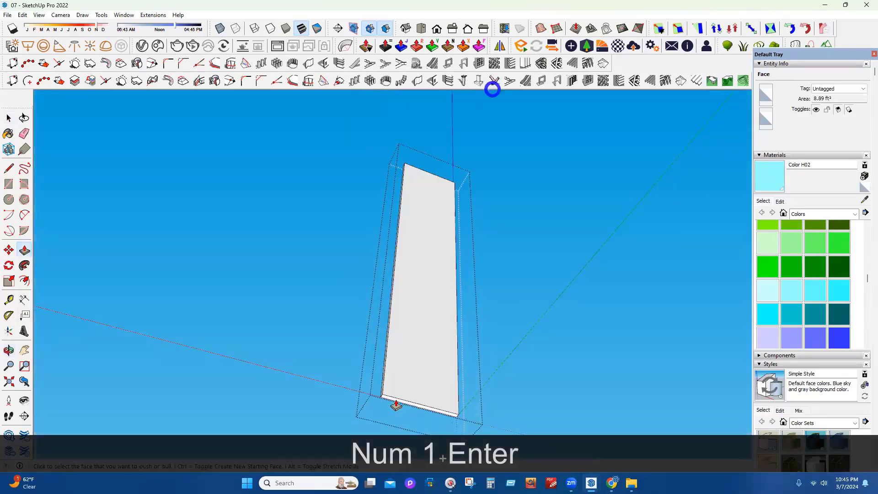
pyautogui.click(396, 405)
pyautogui.write('.25')
pyautogui.press('Return')
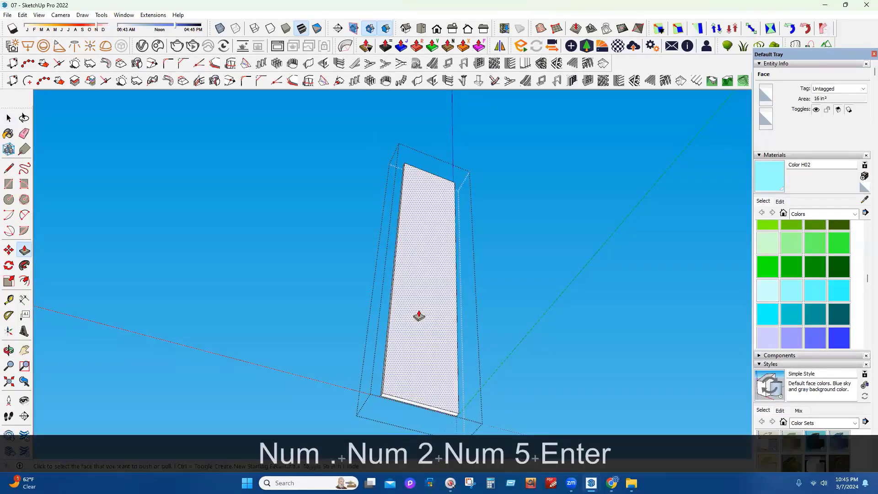
pyautogui.moveTo(418, 313); pyautogui.dragTo(246, 414, button='middle')
pyautogui.scroll(-3, 245, 414)
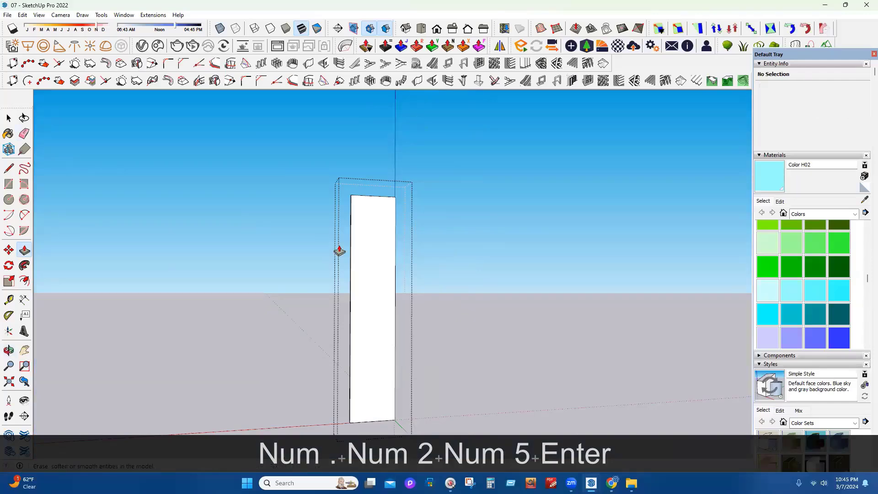
pyautogui.moveTo(343, 204); pyautogui.dragTo(352, 214, button='middle')
pyautogui.press('p')
pyautogui.scroll(3, 355, 213)
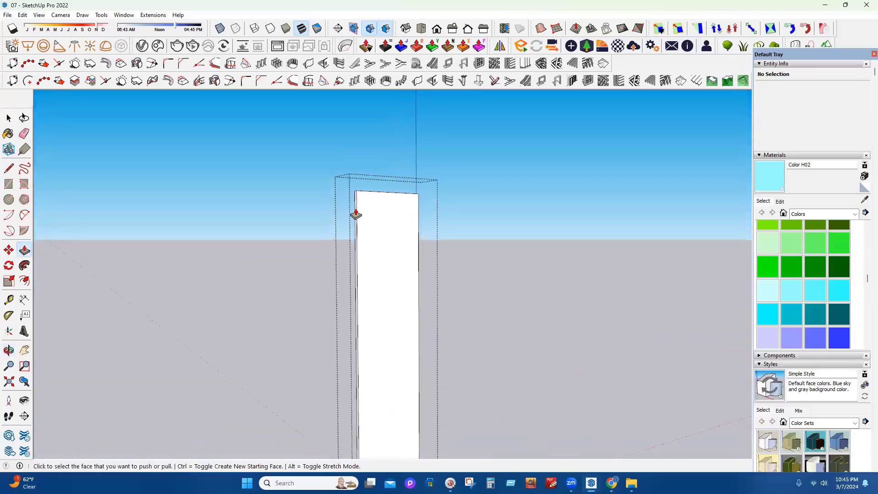
pyautogui.click(7, 123)
pyautogui.press('Escape')
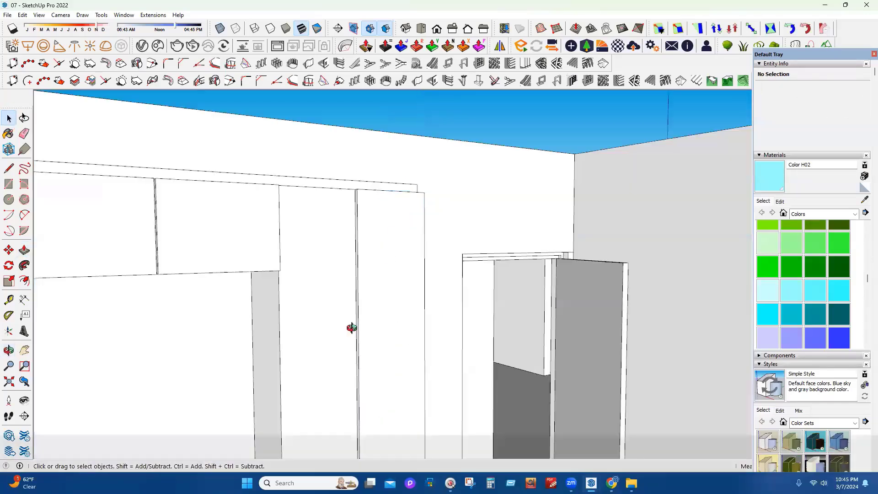
# Copy the tall door corner to corner onto the left half of the tall cabinet
pyautogui.scroll(-3, 379, 268)
pyautogui.moveTo(353, 328)
pyautogui.mouseDown(button='middle')
pyautogui.moveTo(379, 268)
pyautogui.moveTo(373, 311)
pyautogui.moveTo(352, 331)
pyautogui.mouseUp(button='middle')
pyautogui.scroll(2, 416, 226)
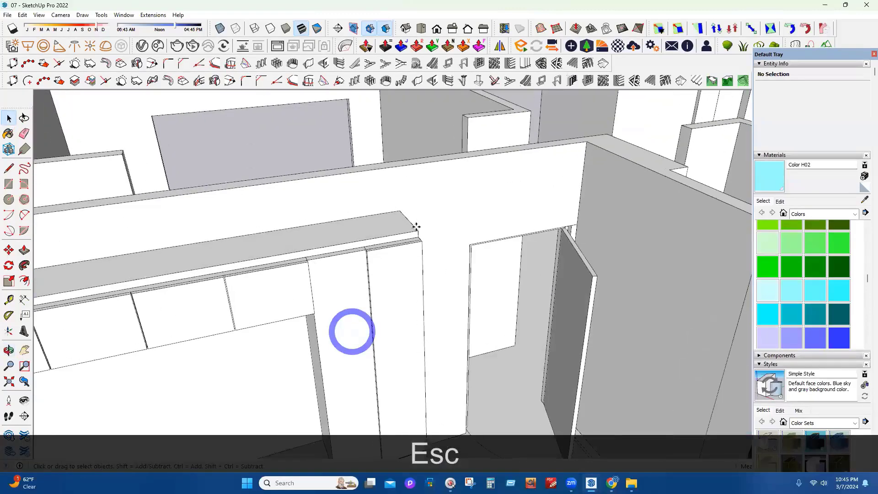
pyautogui.scroll(2, 442, 255)
pyautogui.click(441, 254)
pyautogui.press('m')
pyautogui.scroll(3, 441, 254)
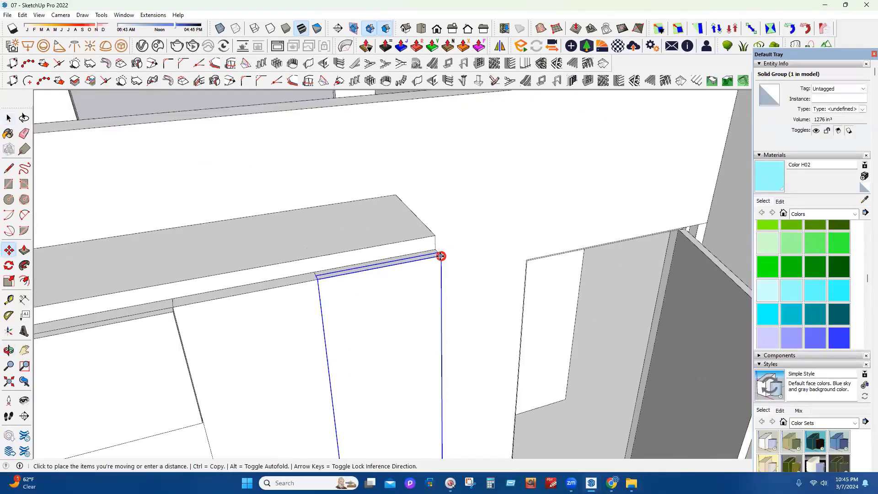
pyautogui.press('ctrl')
pyautogui.click(440, 254)
pyautogui.click(319, 280)
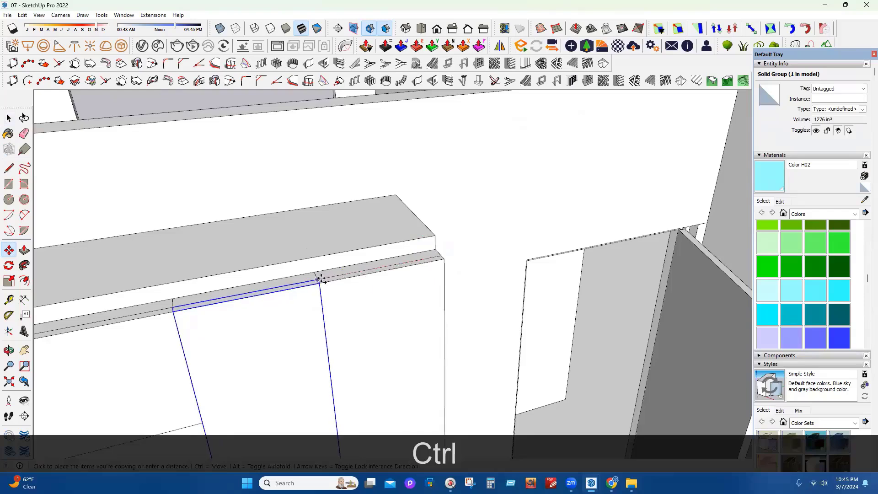
pyautogui.click(17, 119)
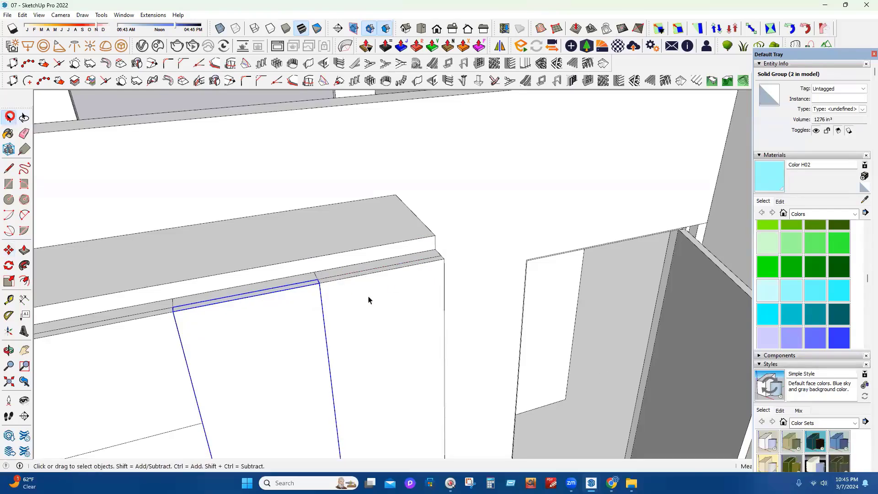
# Push the right tall door's inner side face in by 0.12 inch and exit its group
pyautogui.moveTo(369, 300); pyautogui.dragTo(439, 259, button='middle')
pyautogui.click(8, 249)
pyautogui.click(24, 249)
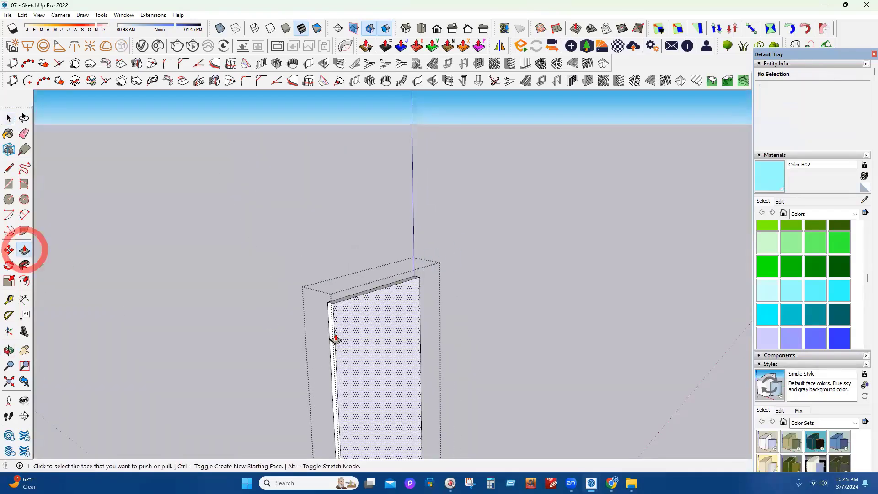
pyautogui.click(334, 322)
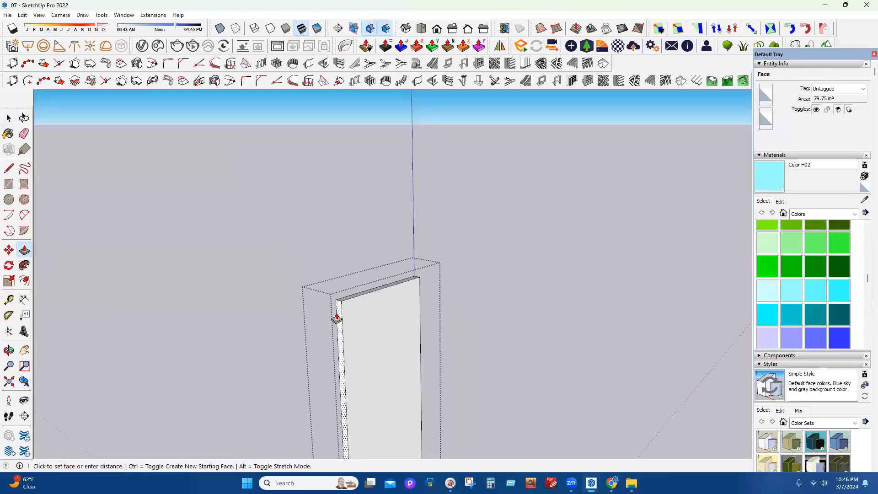
pyautogui.write('.12')
pyautogui.press('Return')
pyautogui.moveTo(349, 312); pyautogui.dragTo(320, 365, button='middle')
pyautogui.click(10, 120)
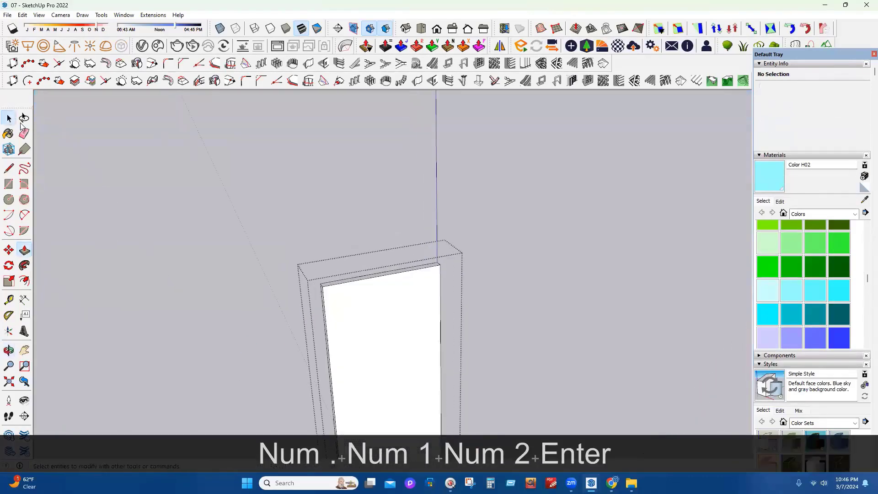
pyautogui.press('Escape')
# Push the left tall door's inner side face in by 0.12 inch and exit its group
pyautogui.moveTo(310, 274); pyautogui.dragTo(218, 246, button='middle')
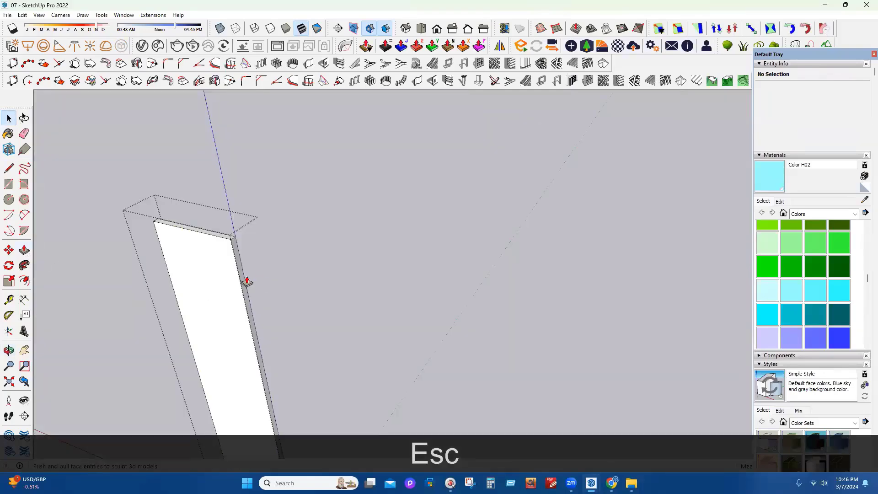
pyautogui.click(235, 276)
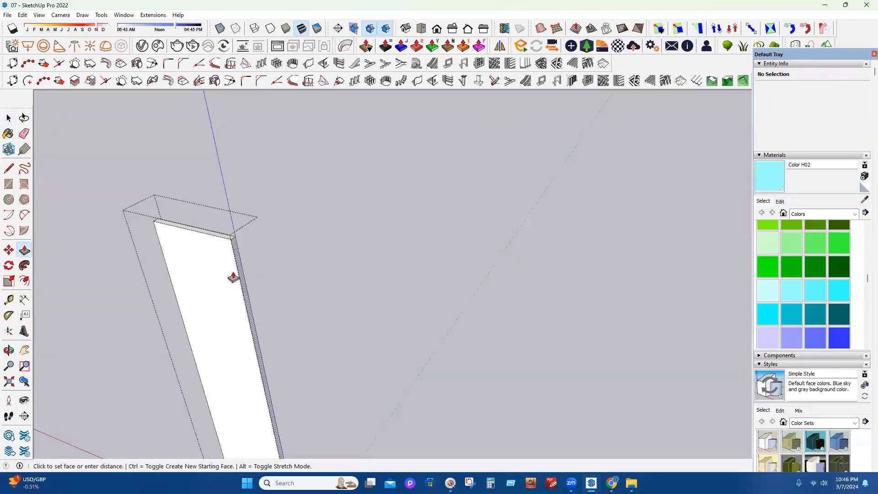
pyautogui.write('.12')
pyautogui.press('Return')
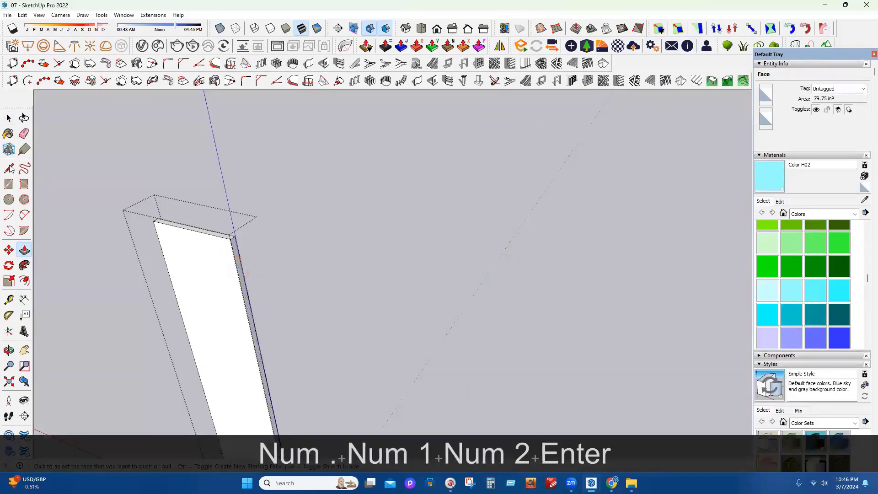
pyautogui.press('Escape')
pyautogui.press('Escape')
# Examine the gaps around the tall doors and the neighbouring upper cabinet doors
pyautogui.moveTo(480, 302); pyautogui.dragTo(517, 271, button='middle')
pyautogui.scroll(-3, 485, 280)
pyautogui.scroll(-1, 460, 356)
pyautogui.scroll(-2, 460, 353)
pyautogui.moveTo(459, 353); pyautogui.dragTo(499, 418, button='middle')
pyautogui.scroll(-1, 433, 361)
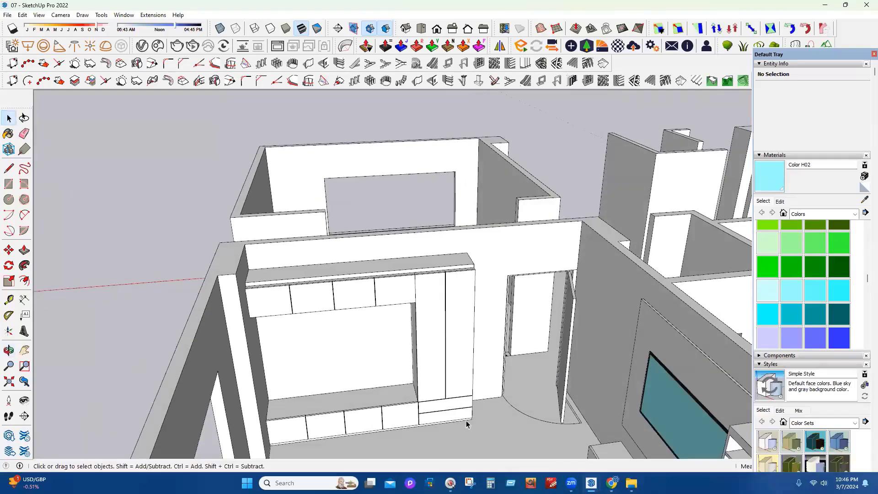
pyautogui.scroll(3, 417, 420)
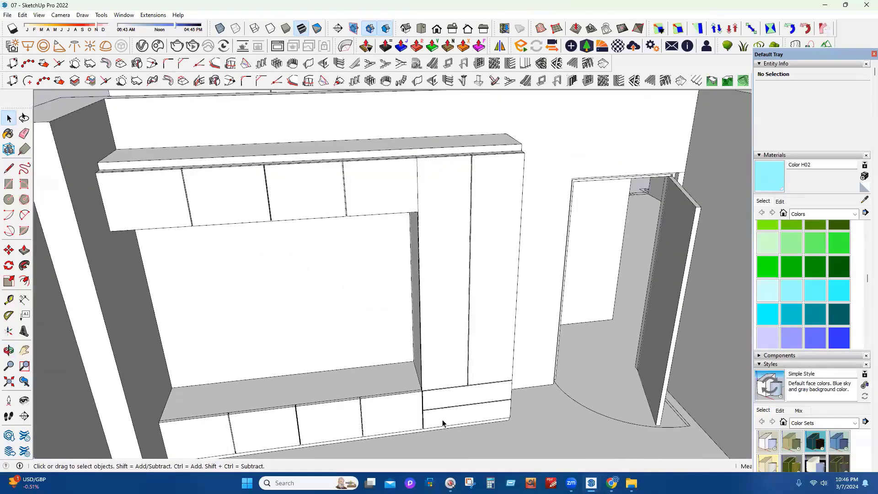
pyautogui.scroll(3, 451, 418)
pyautogui.scroll(-2, 451, 418)
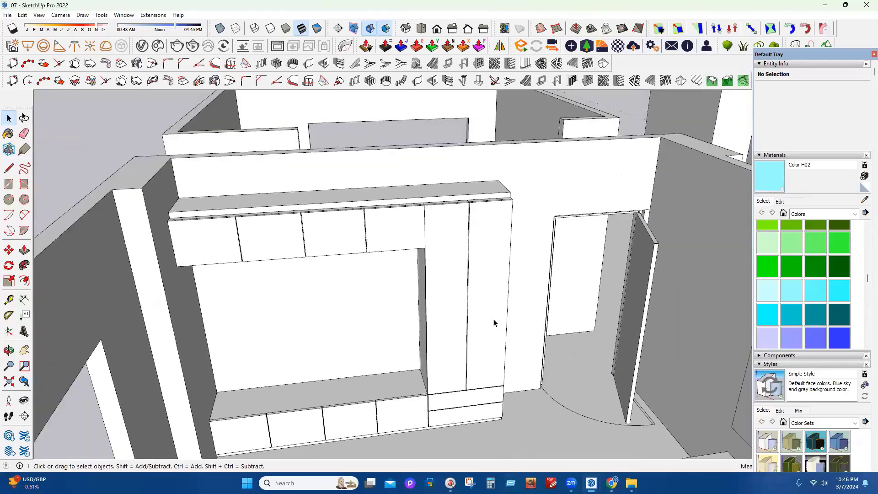
pyautogui.moveTo(481, 361); pyautogui.dragTo(425, 248, button='middle')
pyautogui.scroll(3, 412, 274)
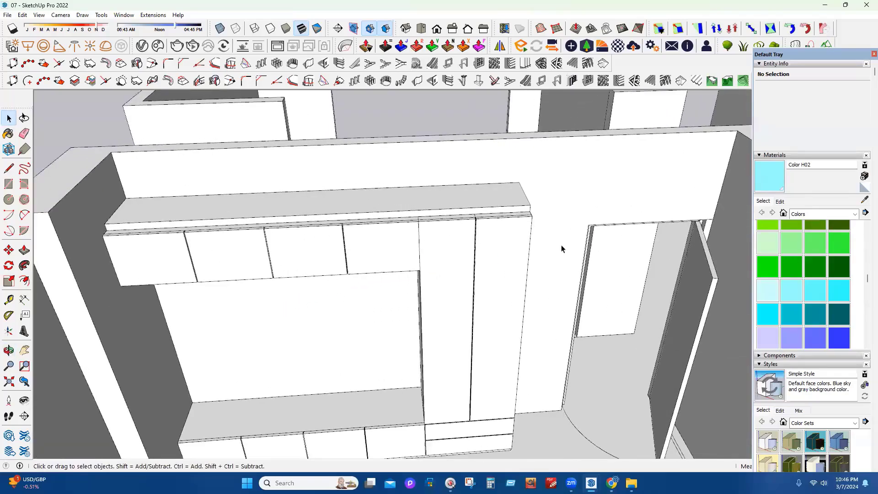
pyautogui.moveTo(561, 245); pyautogui.dragTo(588, 239, button='middle')
pyautogui.scroll(2, 420, 269)
# Push the left tall door's outer side face in by 0.25 inch and exit its group
pyautogui.doubleClick(486, 276)
pyautogui.press('p')
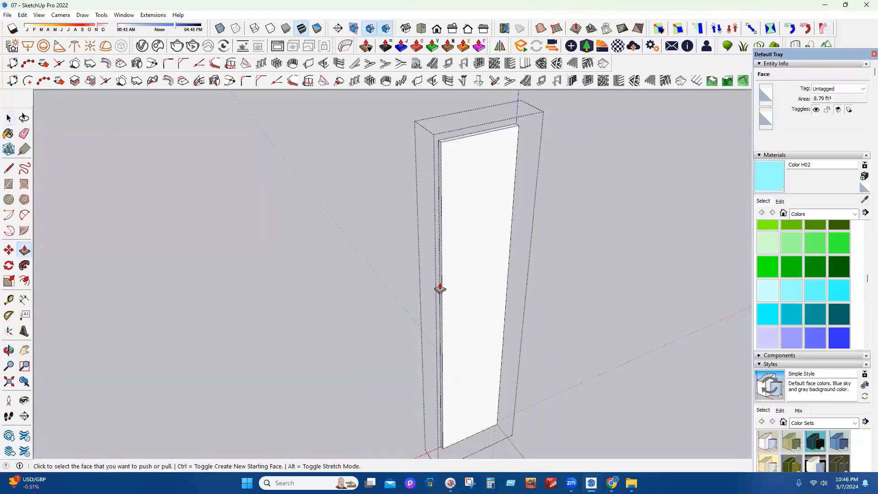
pyautogui.click(443, 285)
pyautogui.write('.25')
pyautogui.press('Return')
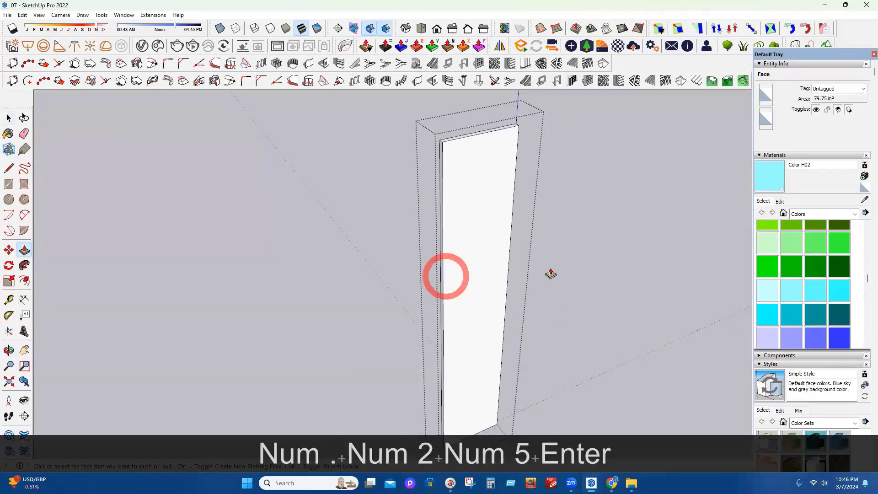
pyautogui.click(9, 119)
pyautogui.press('Escape')
pyautogui.press('Escape')
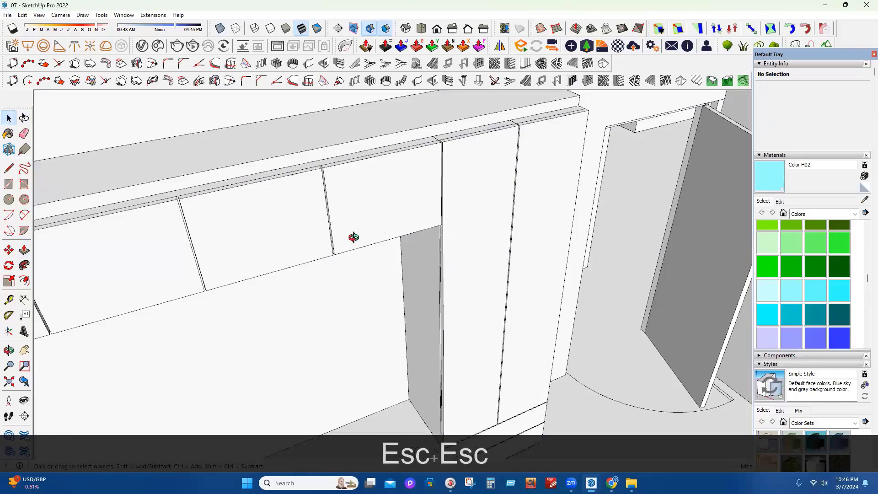
pyautogui.moveTo(352, 237); pyautogui.dragTo(370, 213, button='middle')
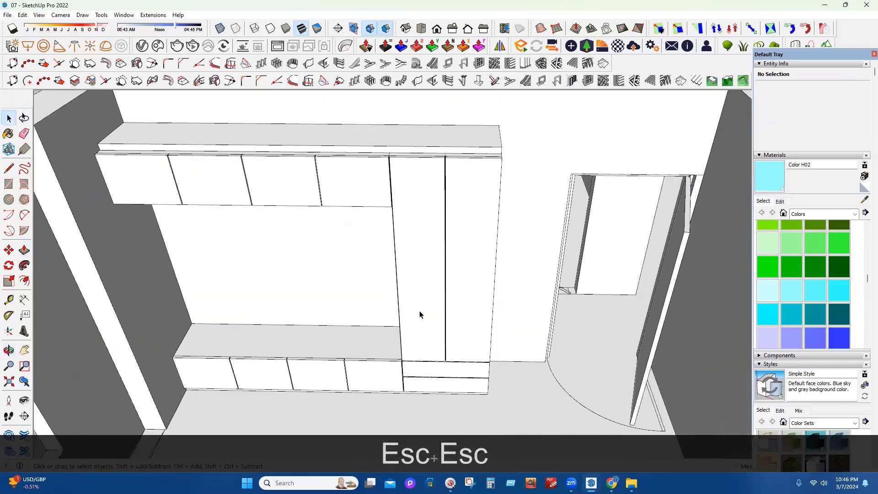
pyautogui.moveTo(314, 281); pyautogui.dragTo(467, 274, button='middle')
pyautogui.scroll(-5, 600, 318)
pyautogui.scroll(3, 432, 311)
pyautogui.scroll(-3, 433, 311)
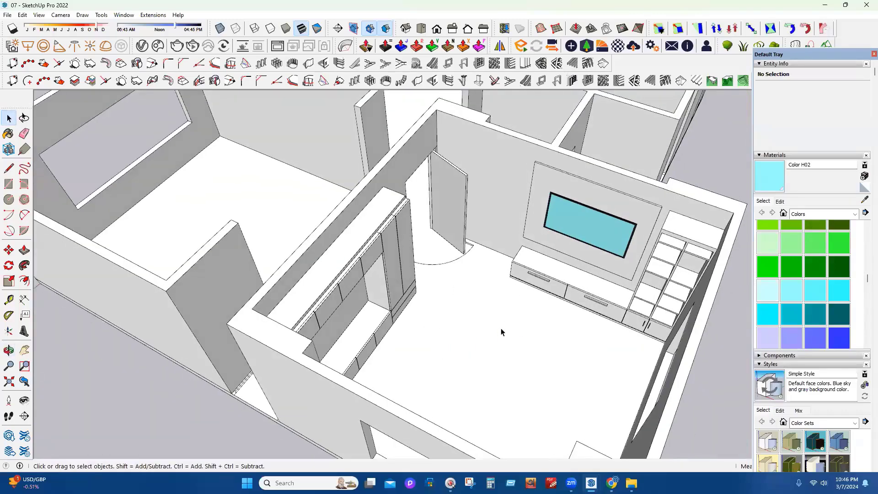
# Look over the living room's storage unit and opposite TV wall from several angles
pyautogui.moveTo(502, 328); pyautogui.dragTo(471, 339, button='middle')
pyautogui.moveTo(498, 252); pyautogui.dragTo(461, 264, button='middle')
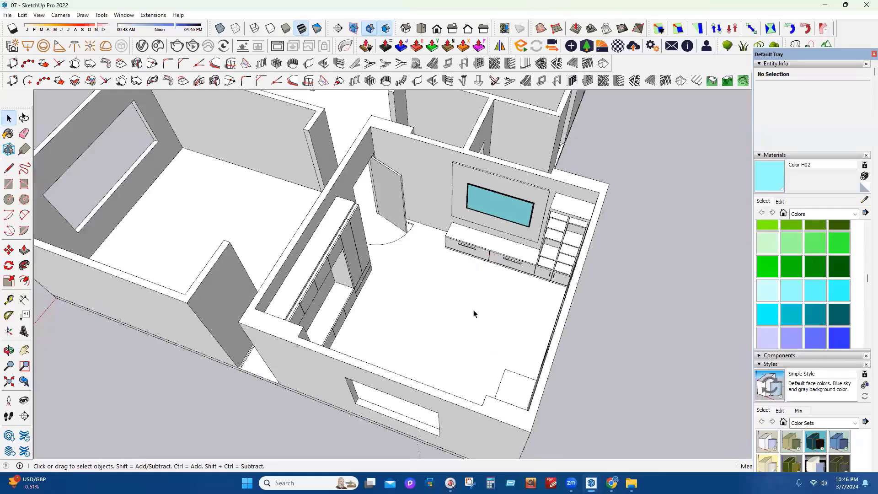
pyautogui.moveTo(473, 310); pyautogui.dragTo(463, 266, button='middle')
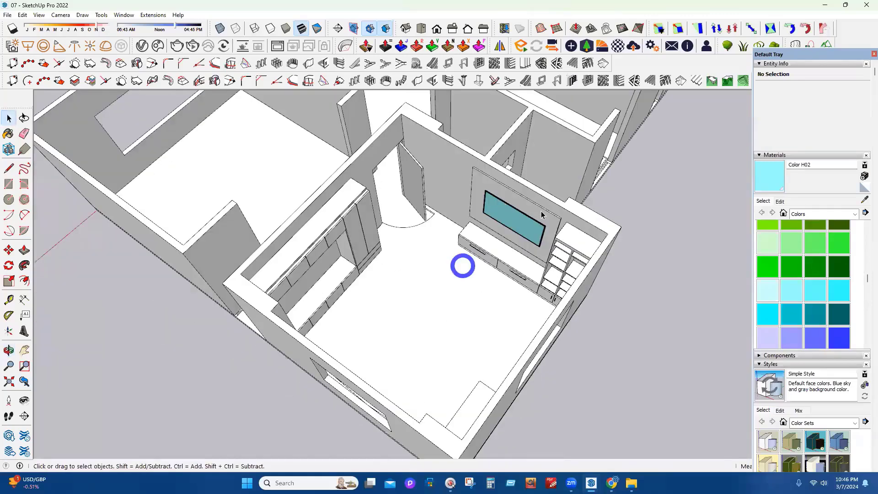
pyautogui.scroll(1, 541, 214)
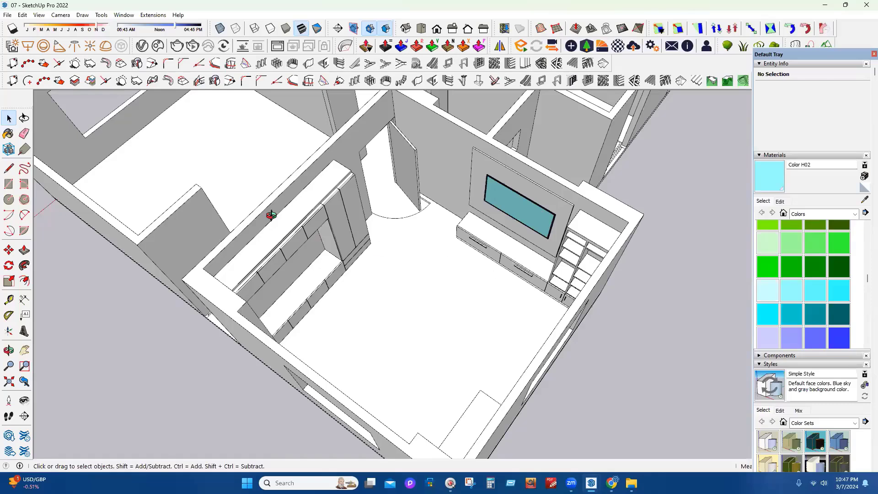
pyautogui.press('o')
pyautogui.moveTo(313, 227); pyautogui.dragTo(344, 245)
pyautogui.press('space')
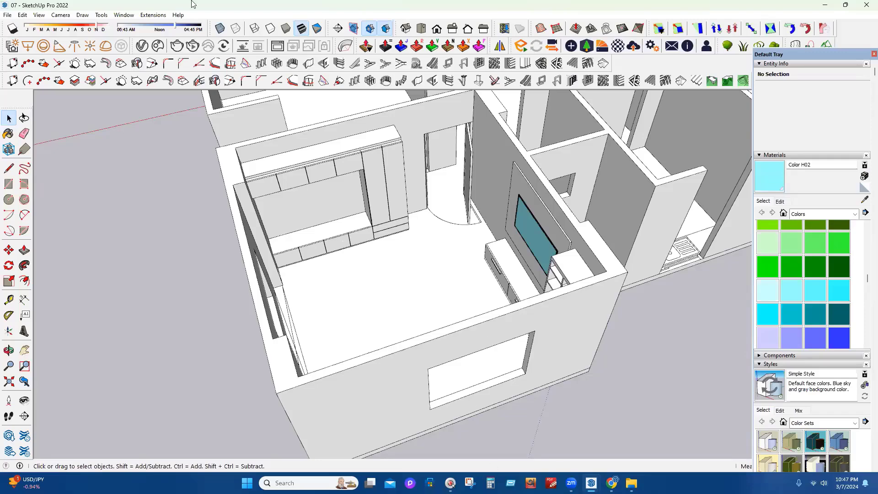
# Switch to Chrome and search Google for "TV DISPLAY INTERIOR" in a new tab
pyautogui.hotkey('alt', 'Tab')
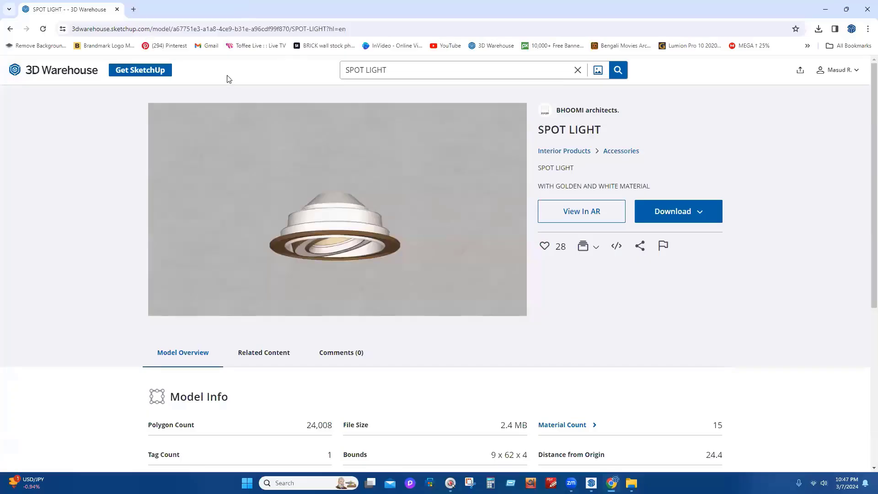
pyautogui.hotkey('ctrl', 't')
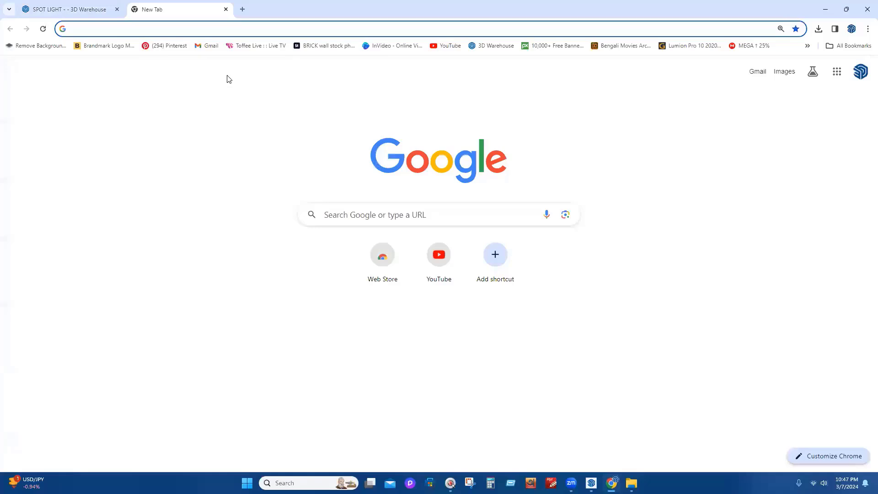
pyautogui.write('TV DISPLA')
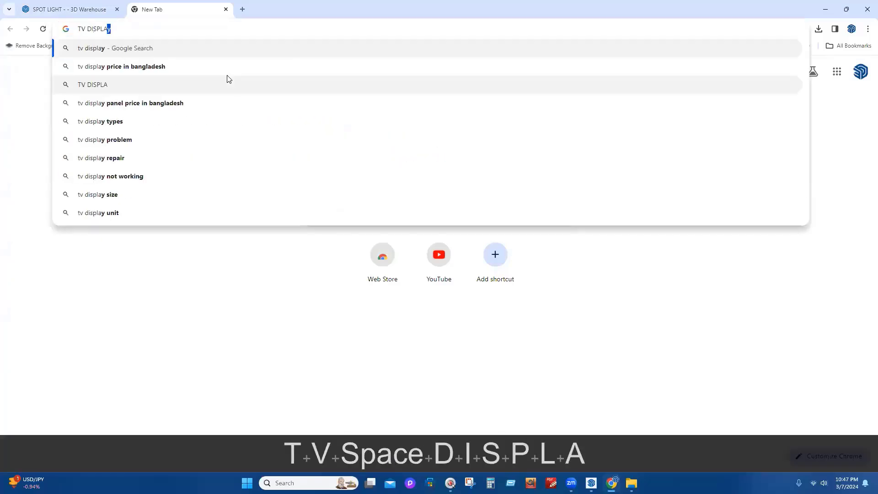
pyautogui.write('Y INTERIOR')
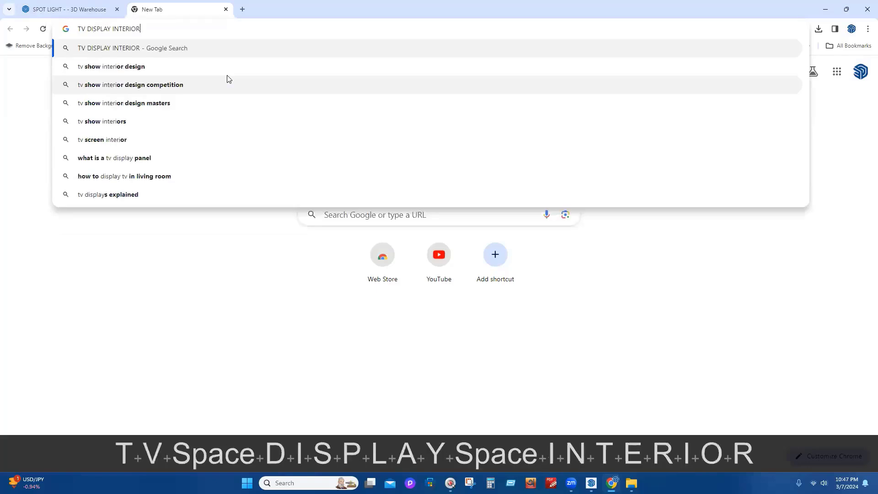
pyautogui.press('Return')
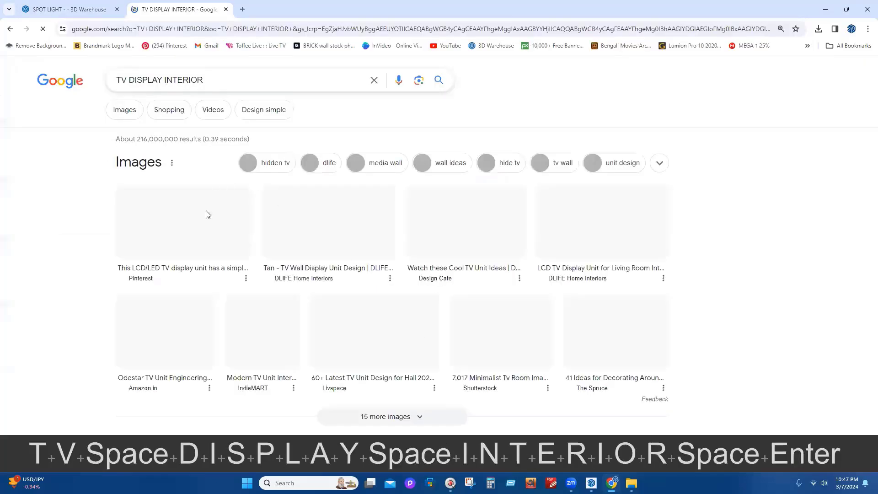
# Examine reference TV unit designs in the image results, including the IndiaMART TV Panel Wall Unit and Design Cafe's wall and L-shaped units
pyautogui.click(209, 226)
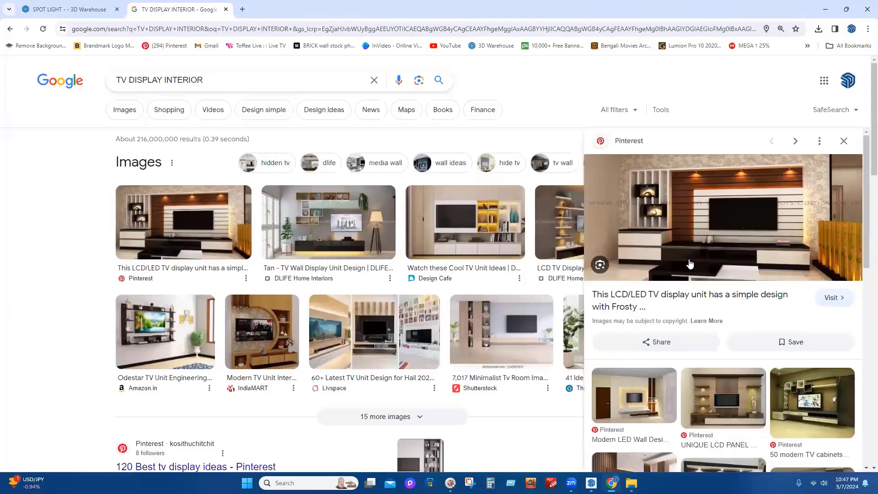
pyautogui.scroll(-5, 733, 281)
pyautogui.scroll(-6, 733, 281)
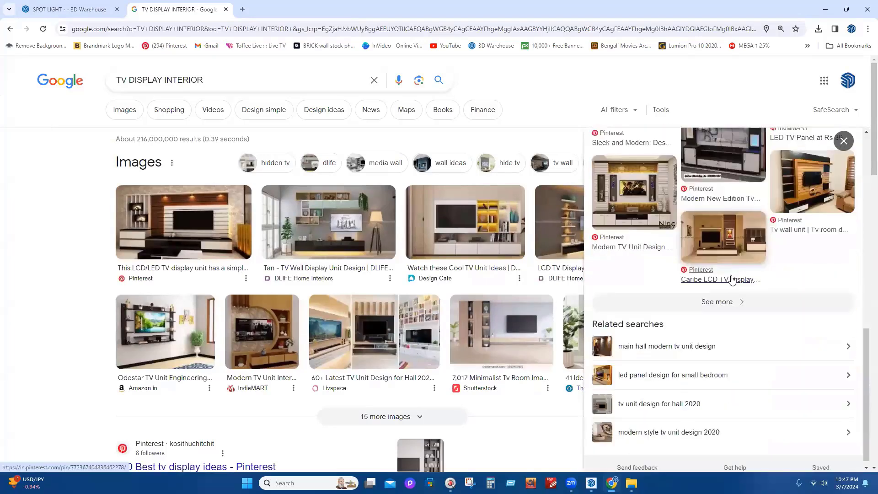
pyautogui.scroll(4, 732, 279)
pyautogui.scroll(4, 731, 279)
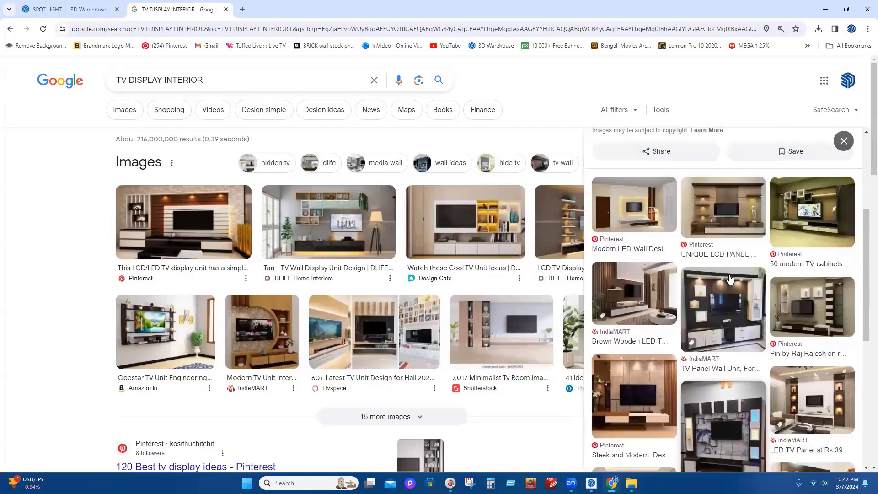
pyautogui.click(712, 314)
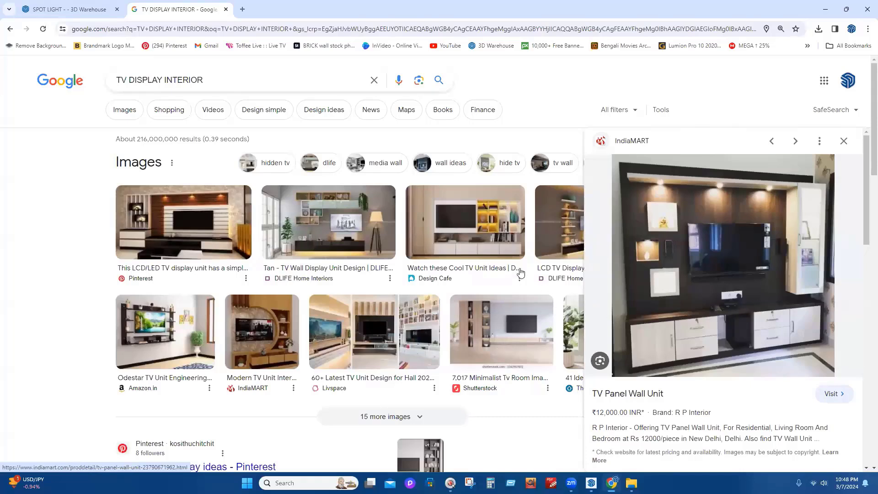
pyautogui.click(499, 220)
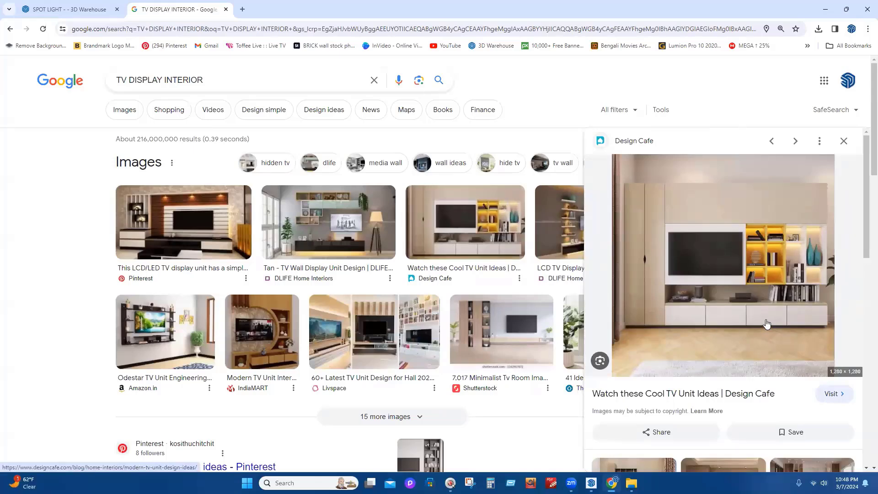
pyautogui.scroll(-8, 767, 324)
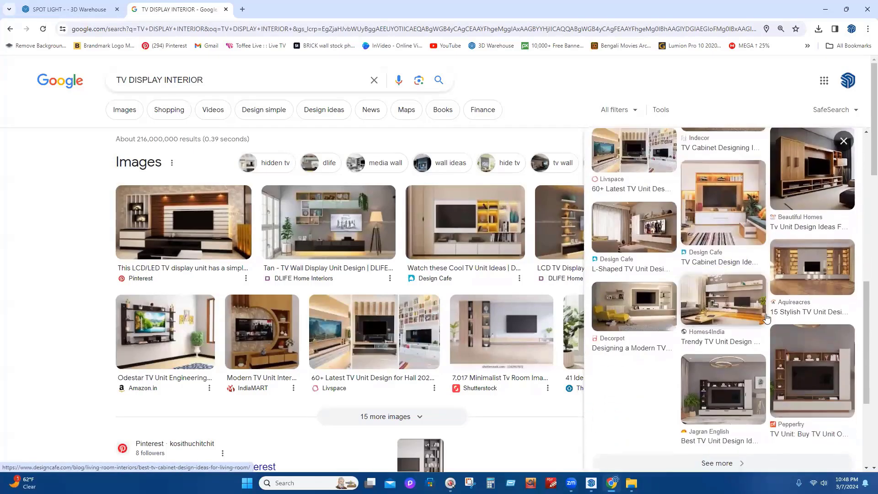
pyautogui.click(641, 234)
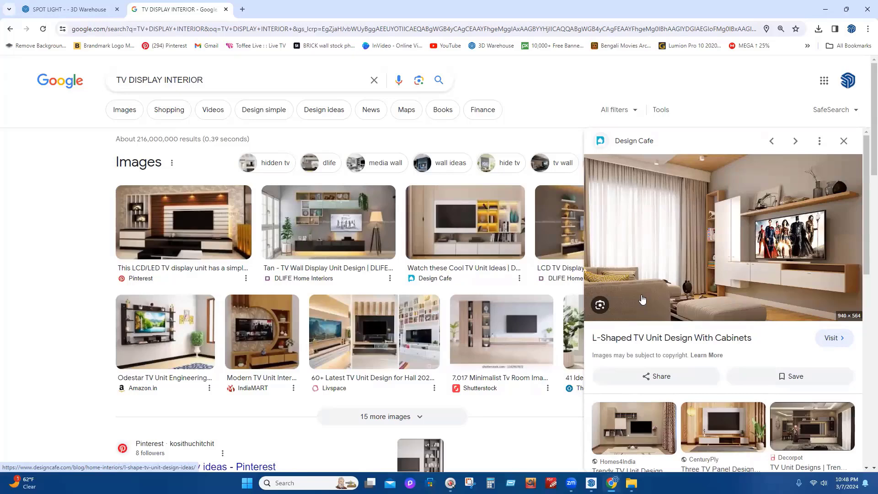
# Close the image preview, return to the SketchUp room model and save it
pyautogui.press('Escape')
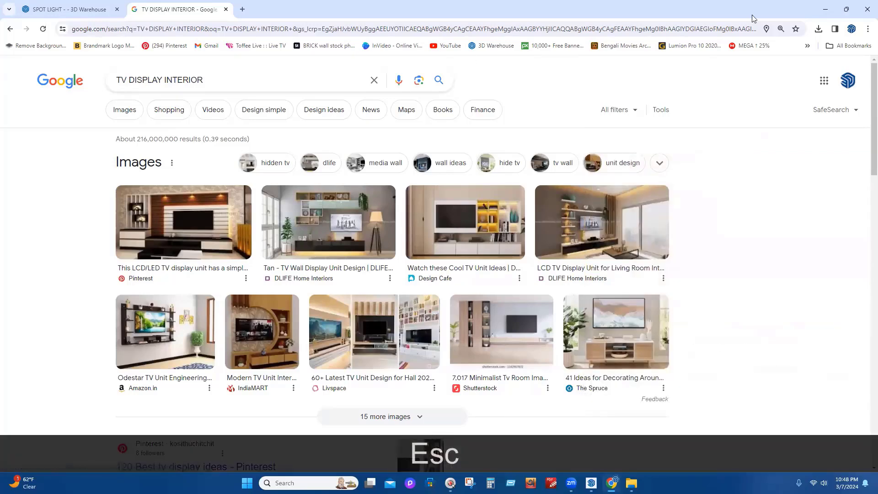
pyautogui.click(825, 9)
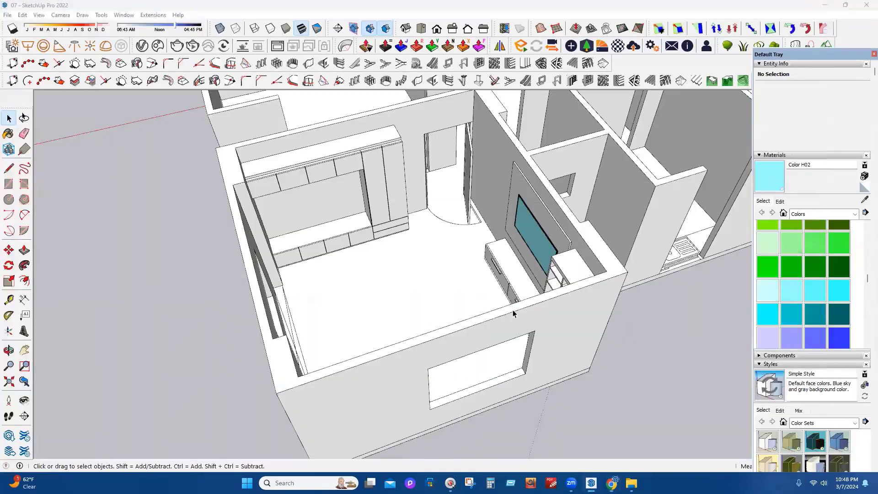
pyautogui.moveTo(514, 374); pyautogui.dragTo(448, 389, button='middle')
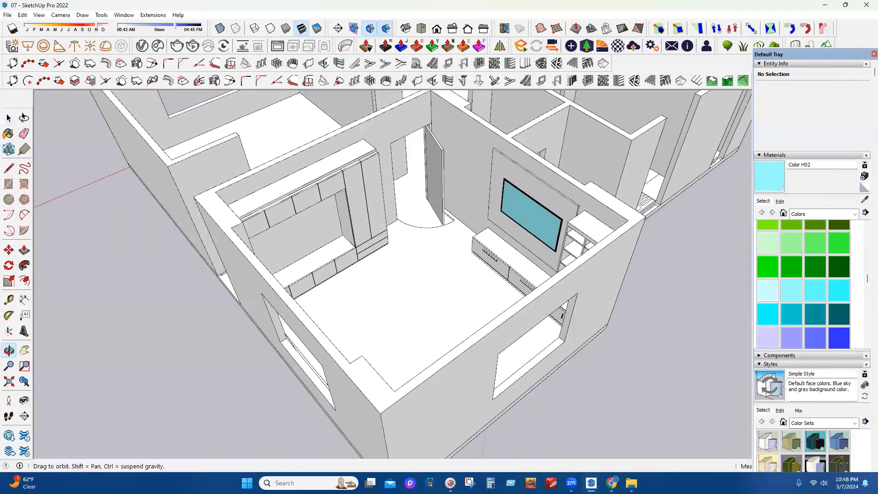
pyautogui.hotkey('ctrl', 's')
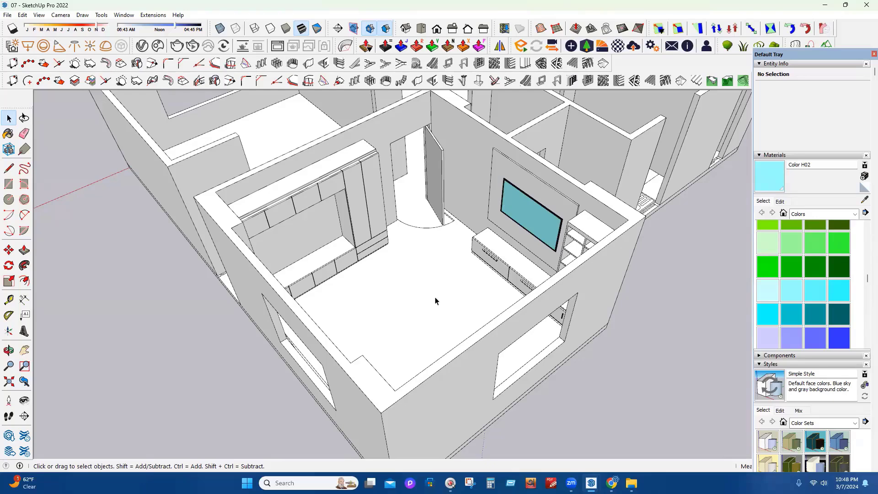
# Bring the rightmost upper door component of the storage unit out to the exterior wall, just below the window opening
pyautogui.moveTo(364, 309); pyautogui.dragTo(489, 325, button='middle')
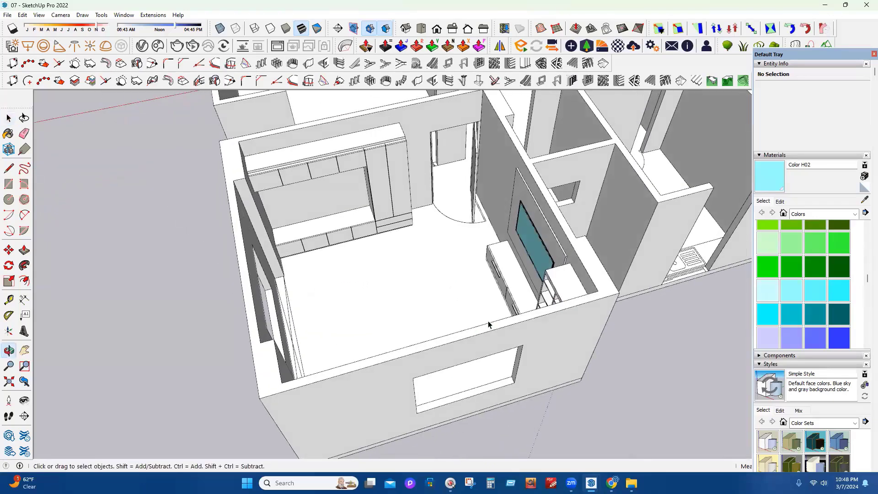
pyautogui.scroll(5, 443, 298)
pyautogui.scroll(-8, 357, 310)
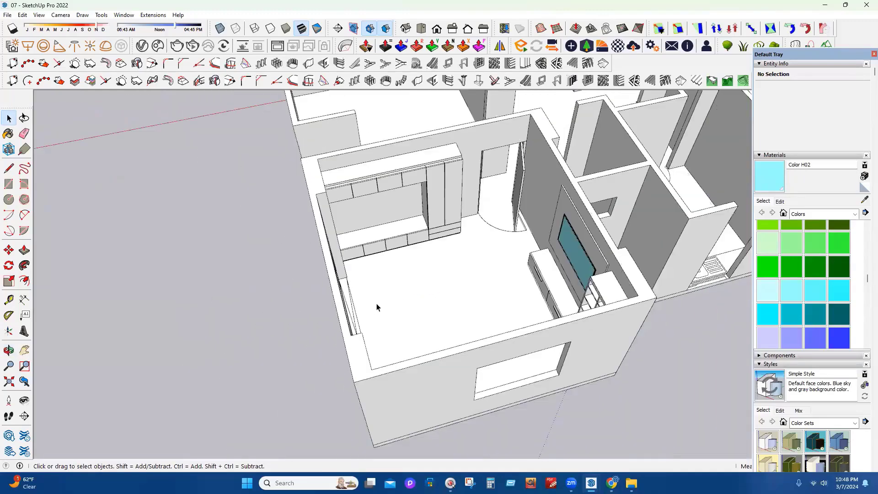
pyautogui.moveTo(376, 304); pyautogui.dragTo(451, 232, button='middle')
pyautogui.scroll(1, 444, 197)
pyautogui.scroll(1, 428, 196)
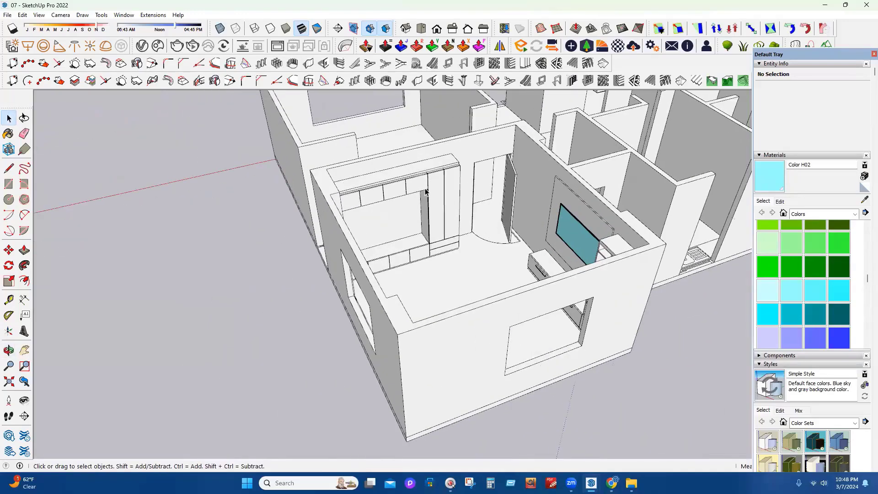
pyautogui.moveTo(426, 192); pyautogui.dragTo(477, 319, button='middle')
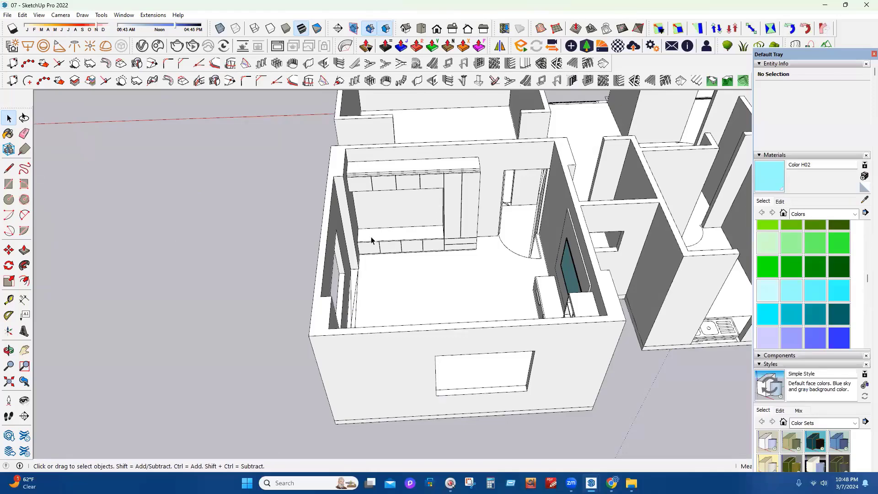
pyautogui.click(430, 182)
pyautogui.click(9, 250)
pyautogui.click(437, 183)
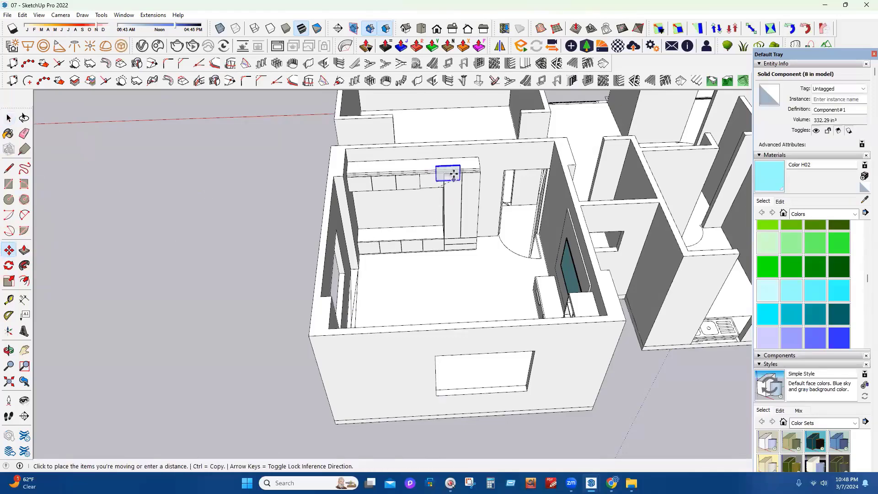
pyautogui.scroll(-2, 453, 176)
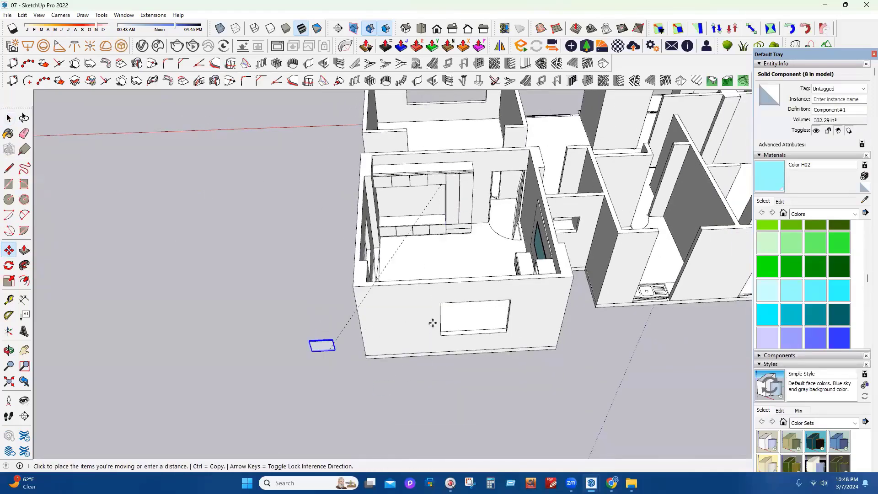
pyautogui.scroll(2, 508, 349)
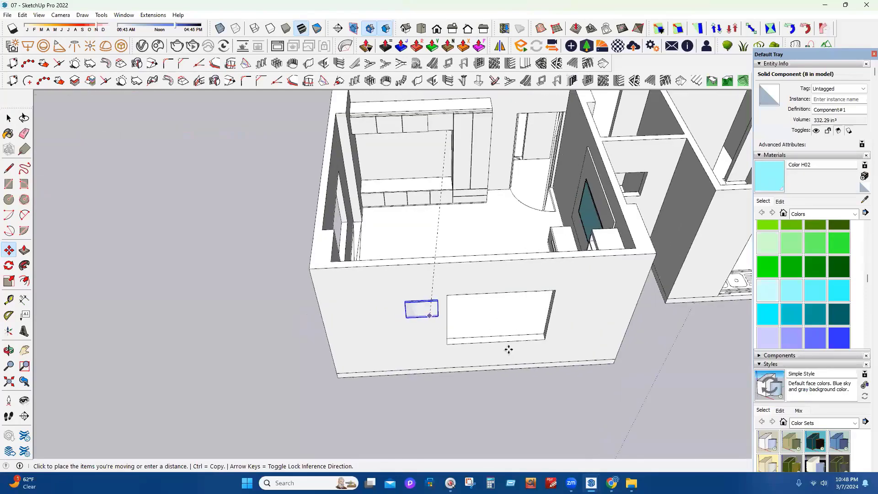
pyautogui.click(480, 353)
# Move the door panel by its lower left corner onto the outer edge of the window sill
pyautogui.scroll(3, 472, 349)
pyautogui.scroll(3, 472, 348)
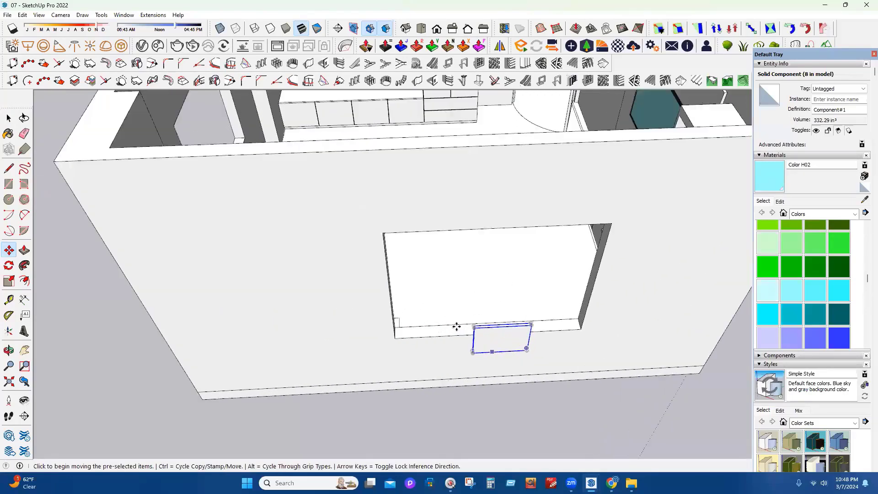
pyautogui.click(471, 350)
pyautogui.click(447, 333)
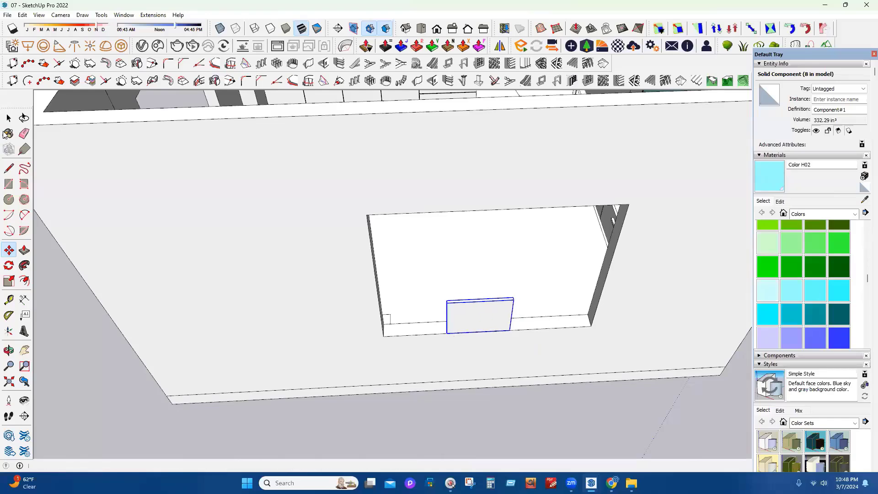
# Explode the panel component on the window sill and turn its geometry into a separate group
pyautogui.scroll(2, 463, 320)
pyautogui.press('space')
pyautogui.rightClick(468, 311)
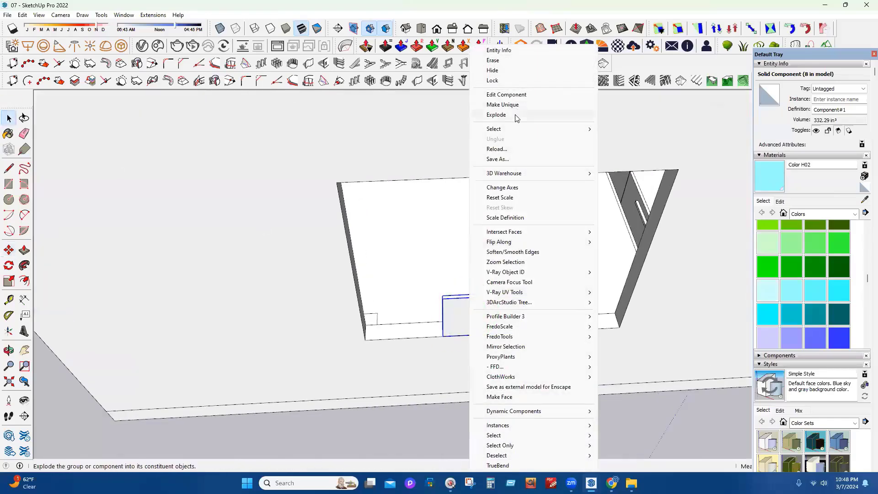
pyautogui.click(517, 116)
pyautogui.rightClick(475, 308)
pyautogui.click(516, 192)
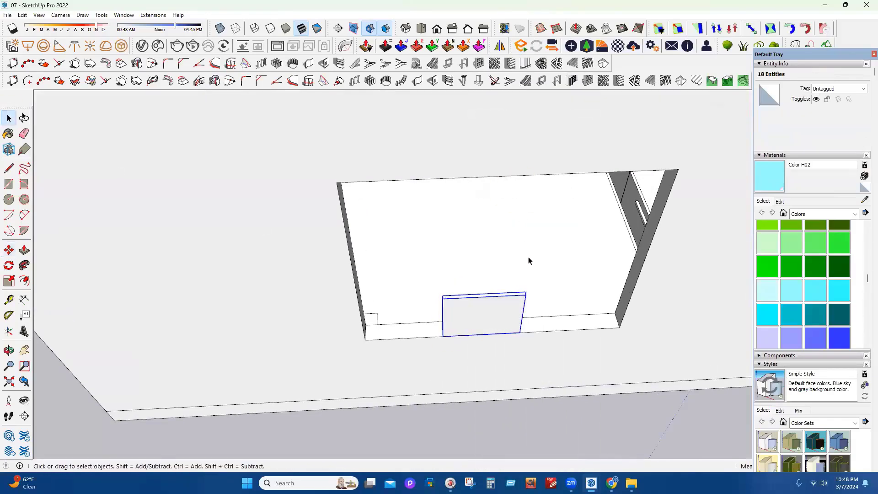
# Try to stretch the panel group on the window sill sideways to the opening's lower left corner, and undo the scaling
pyautogui.press('o')
pyautogui.moveTo(516, 300); pyautogui.dragTo(344, 289)
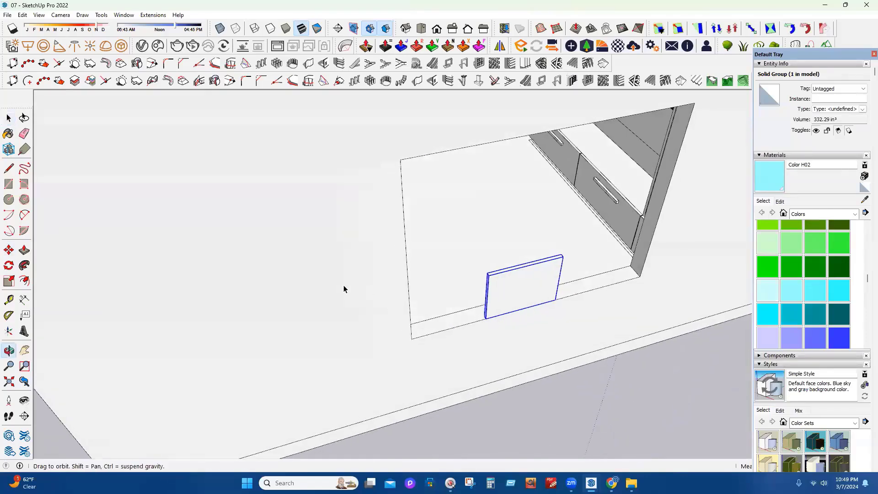
pyautogui.press('space')
pyautogui.moveTo(370, 286); pyautogui.dragTo(361, 284, button='middle')
pyautogui.press('space')
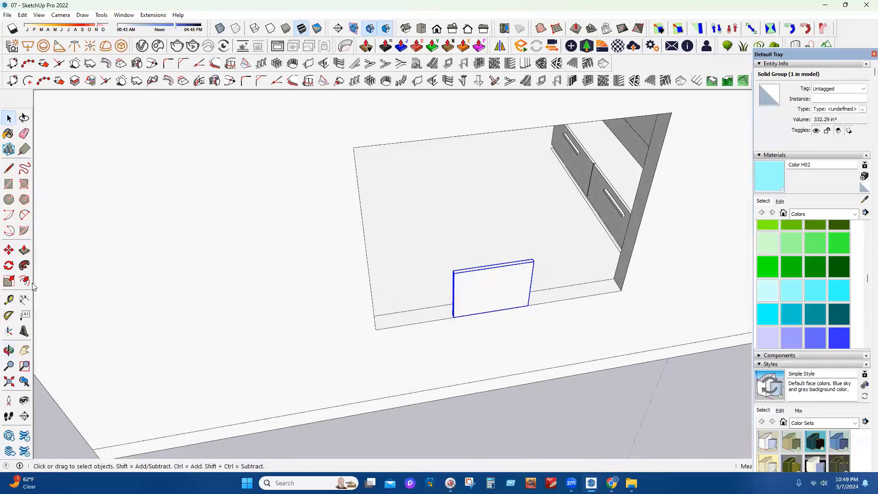
pyautogui.press('s')
pyautogui.scroll(1, 410, 326)
pyautogui.scroll(1, 469, 288)
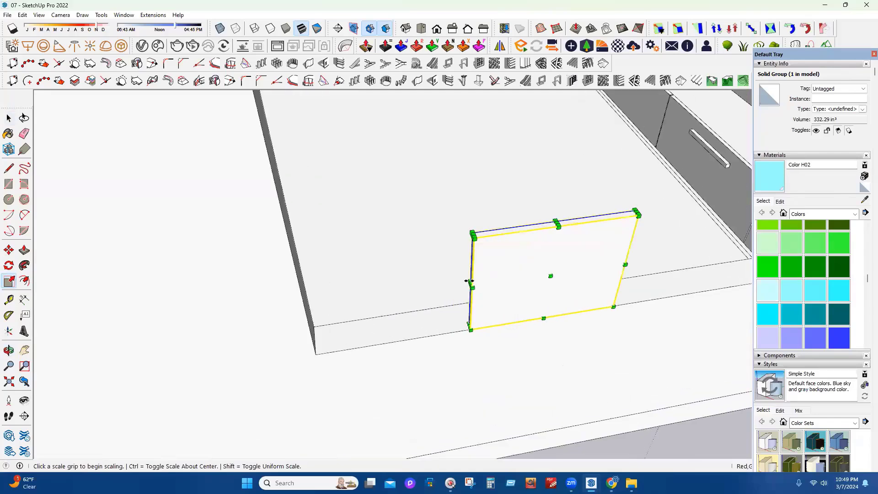
pyautogui.click(471, 281)
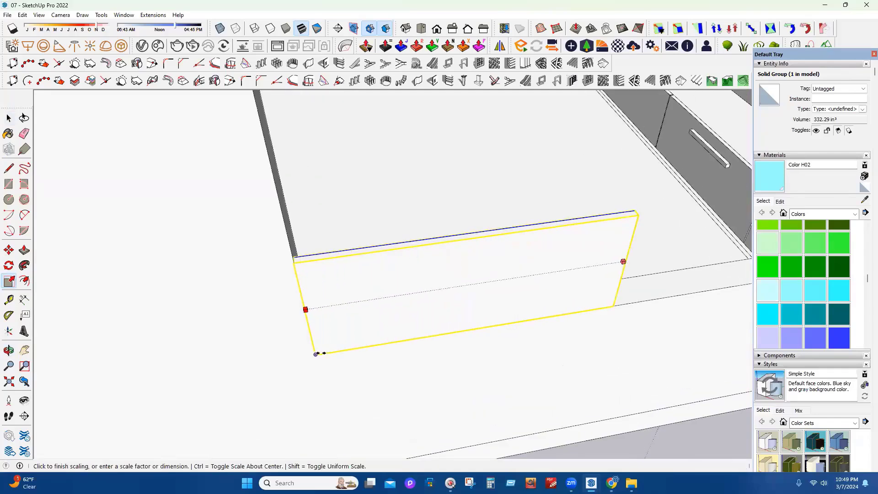
pyautogui.click(316, 354)
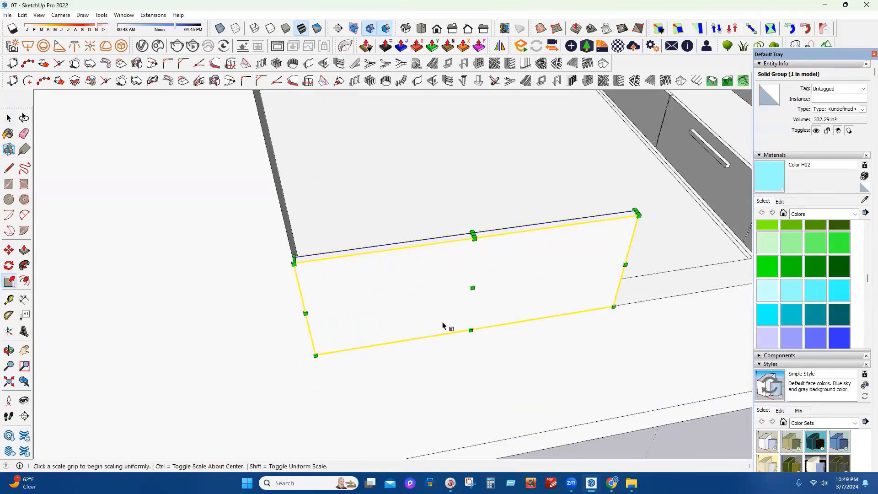
pyautogui.hotkey('ctrl', 'shift', 'z')
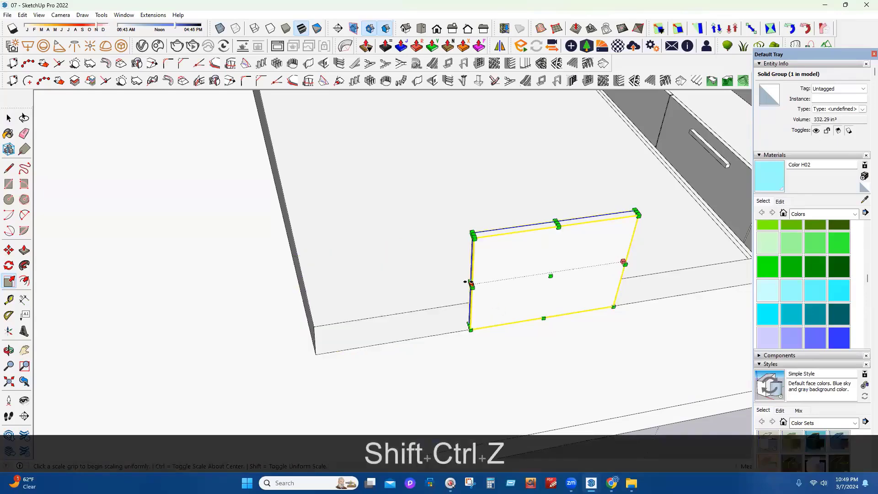
# Try to scale the panel group uniformly from its left edge, and undo the enlargement
pyautogui.scroll(3, 467, 289)
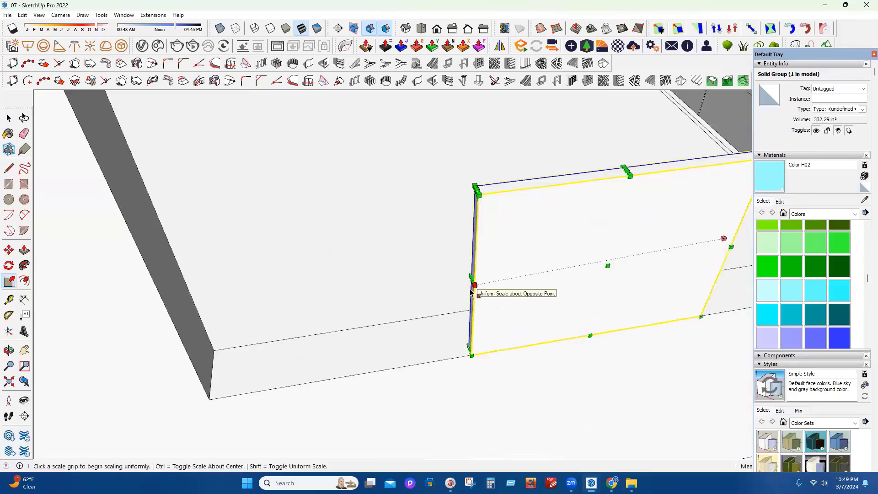
pyautogui.moveTo(480, 294); pyautogui.dragTo(522, 291, button='middle')
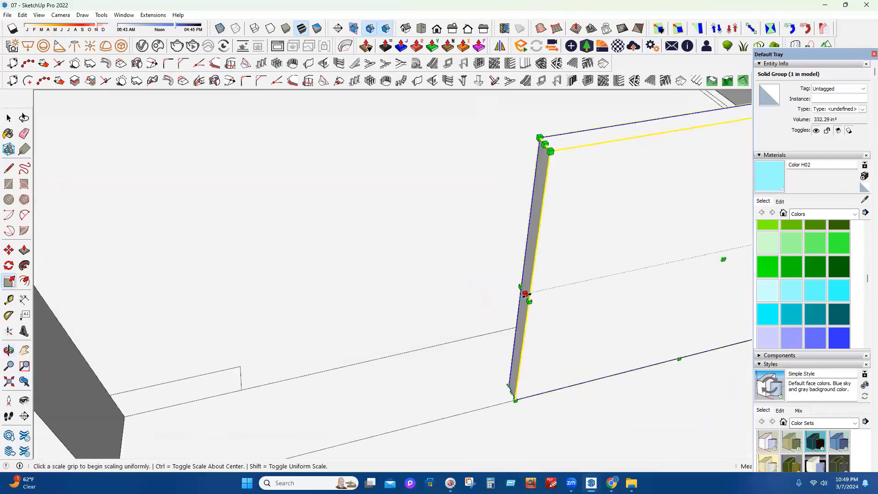
pyautogui.click(524, 294)
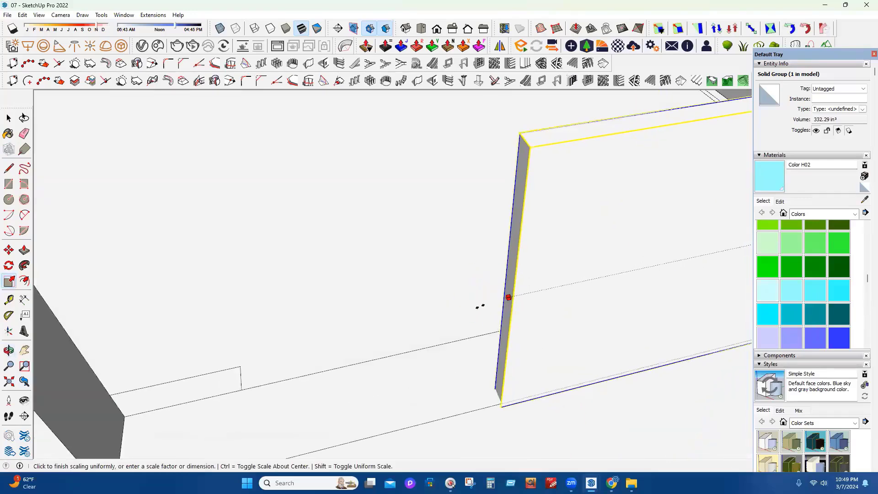
pyautogui.moveTo(480, 306); pyautogui.dragTo(195, 286, button='middle')
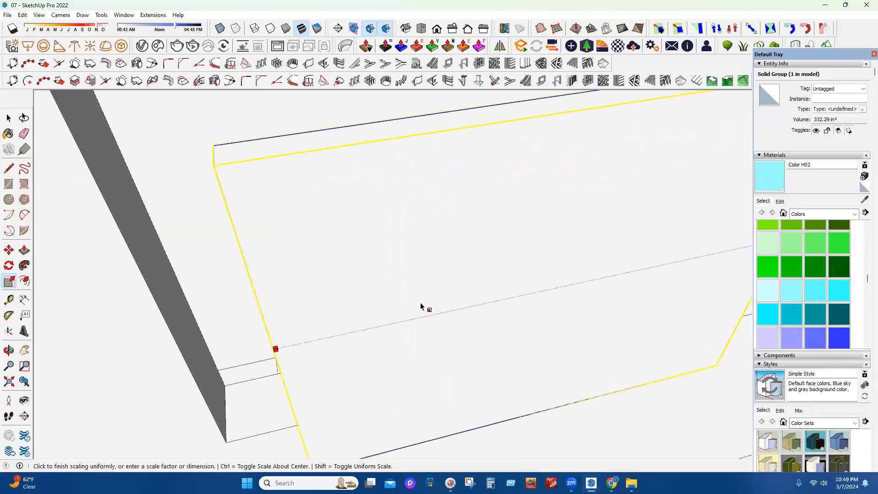
pyautogui.hotkey('ctrl', 'z')
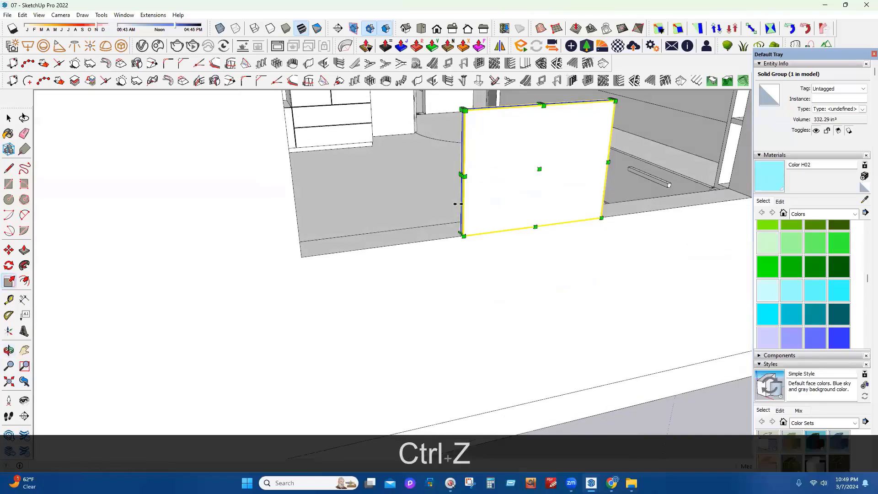
pyautogui.hotkey('ctrl', 'z')
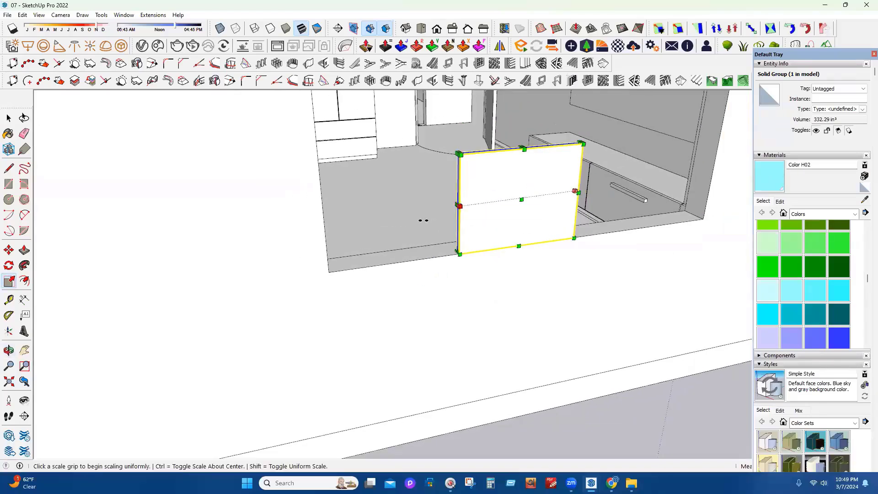
pyautogui.click(457, 204)
pyautogui.click(432, 208)
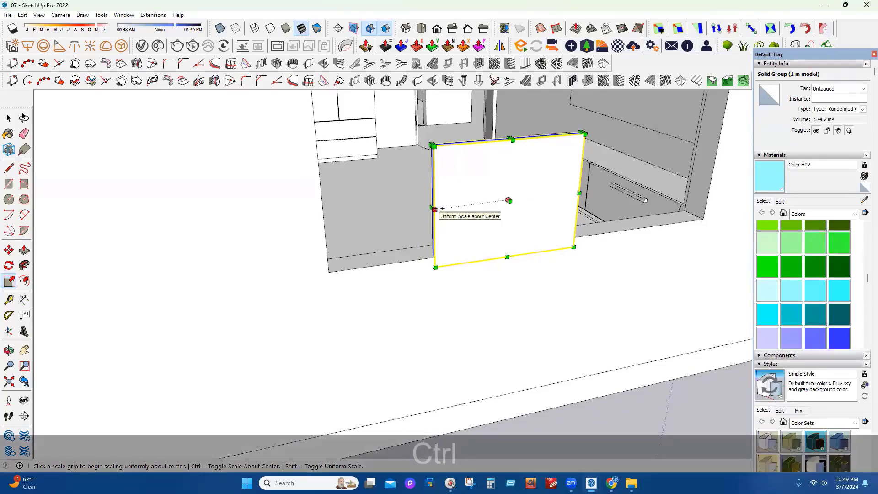
pyautogui.hotkey('ctrl', 'z')
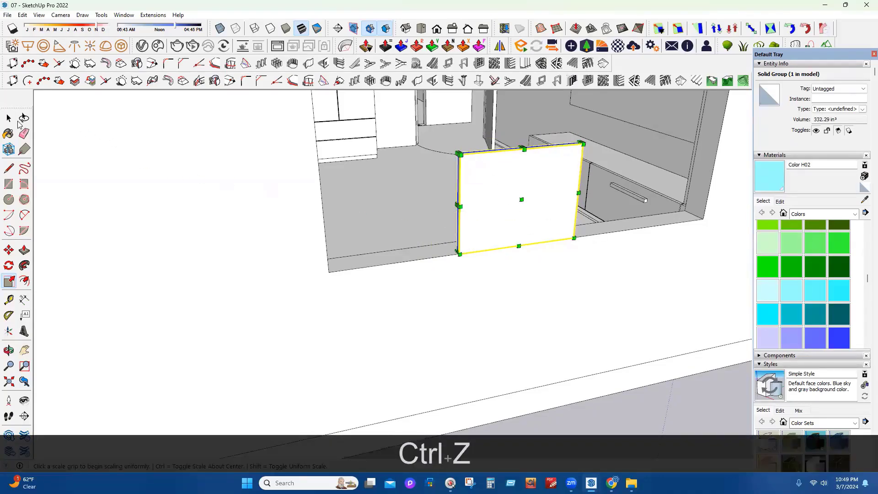
pyautogui.press('o')
pyautogui.moveTo(361, 279); pyautogui.dragTo(354, 303)
pyautogui.press('space')
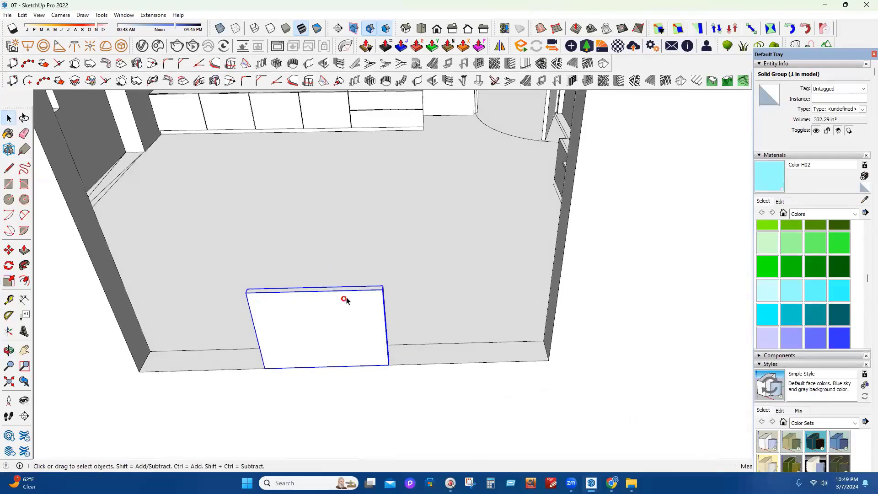
pyautogui.doubleClick(344, 298)
pyautogui.click(310, 316)
pyautogui.press('Escape')
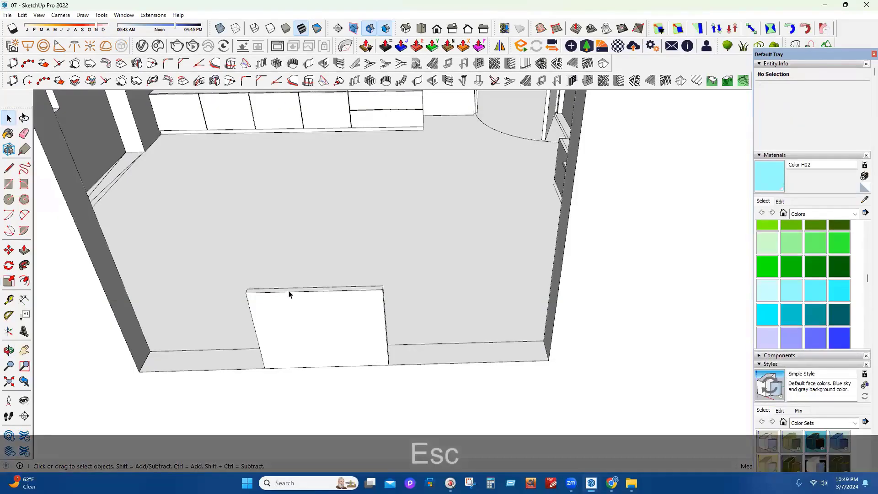
# Scale the panel group upward until it reaches the top edge of the window opening
pyautogui.click(290, 293)
pyautogui.press('s')
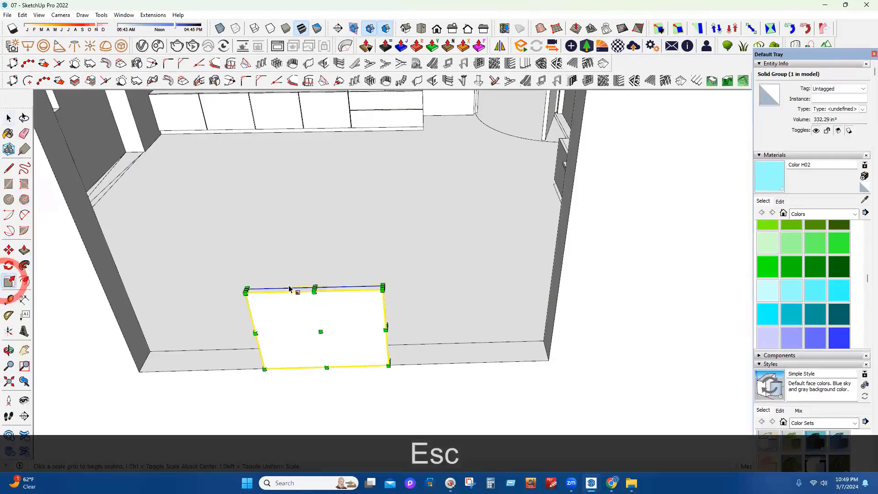
pyautogui.click(312, 273)
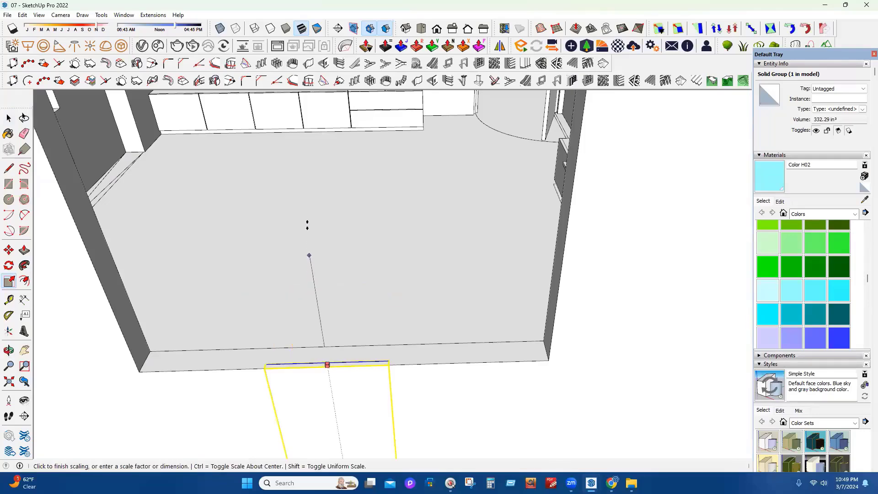
pyautogui.scroll(-5, 345, 274)
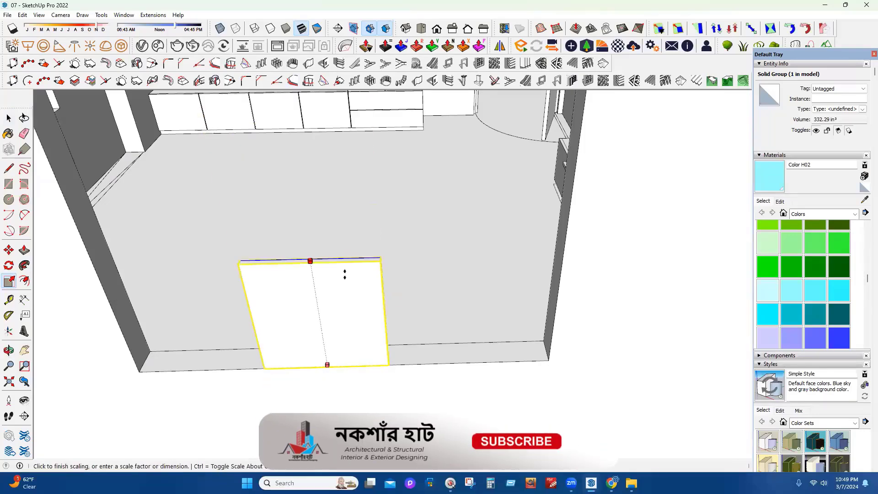
pyautogui.moveTo(345, 275); pyautogui.dragTo(263, 284, button='middle')
pyautogui.click(461, 153)
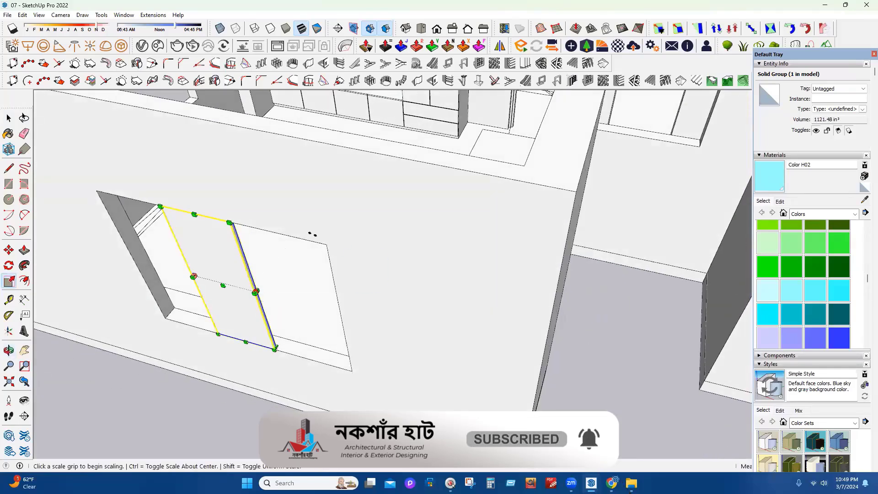
# Scale the panel group sideways to both side edges so that it fills the whole window opening
pyautogui.click(255, 292)
pyautogui.click(340, 316)
pyautogui.moveTo(497, 288); pyautogui.dragTo(391, 178, button='middle')
pyautogui.scroll(2, 473, 279)
pyautogui.click(474, 254)
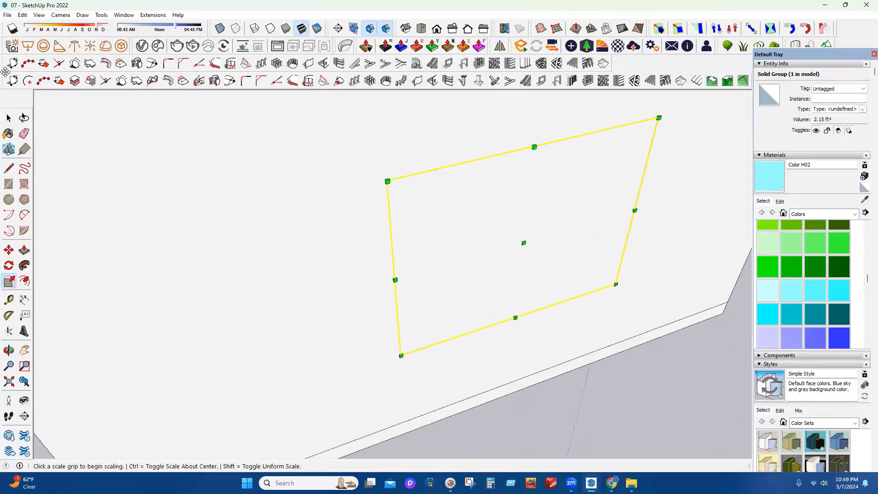
# Delete the panel group that fills the window opening
pyautogui.click(9, 118)
pyautogui.scroll(-4, 356, 311)
pyautogui.click(489, 301)
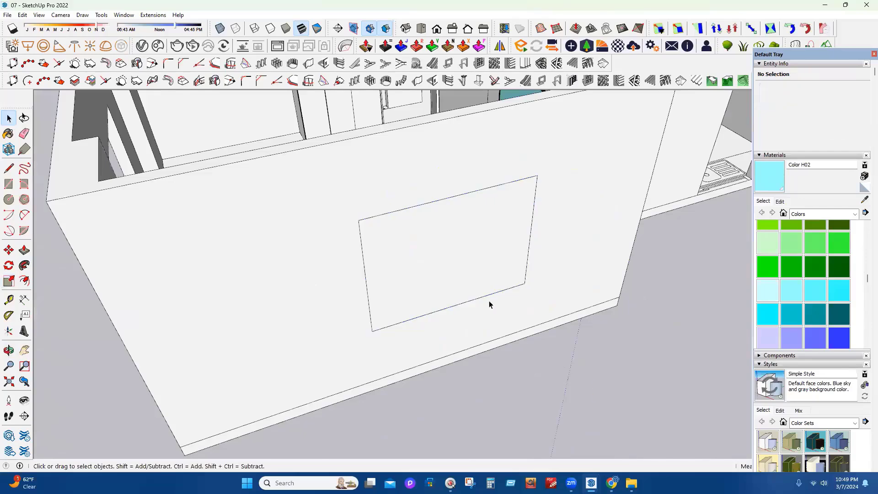
pyautogui.click(460, 253)
pyautogui.press('Delete')
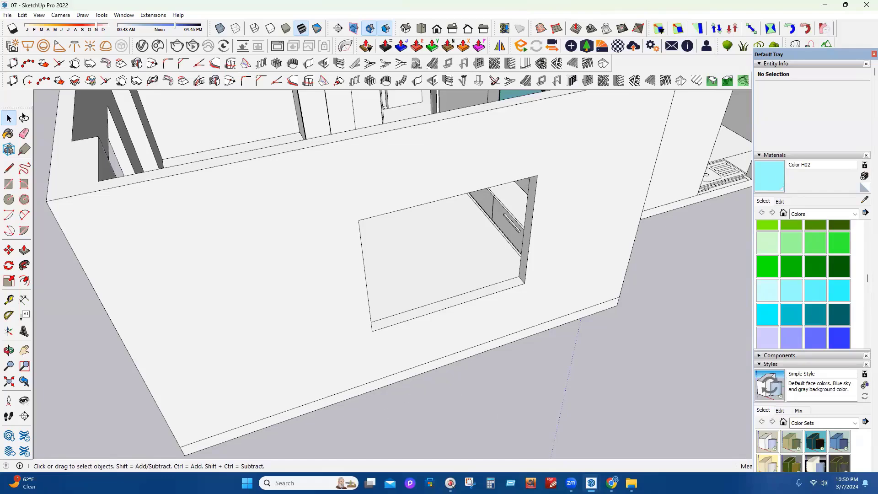
# Examine the whole apartment model from outside, from several sides and distances
pyautogui.scroll(-8, 525, 432)
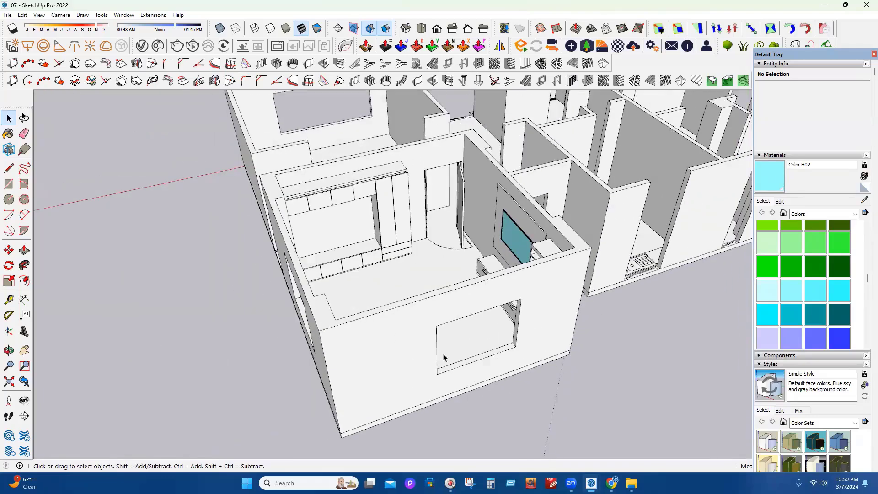
pyautogui.moveTo(445, 357); pyautogui.dragTo(408, 354, button='middle')
pyautogui.scroll(-5, 598, 329)
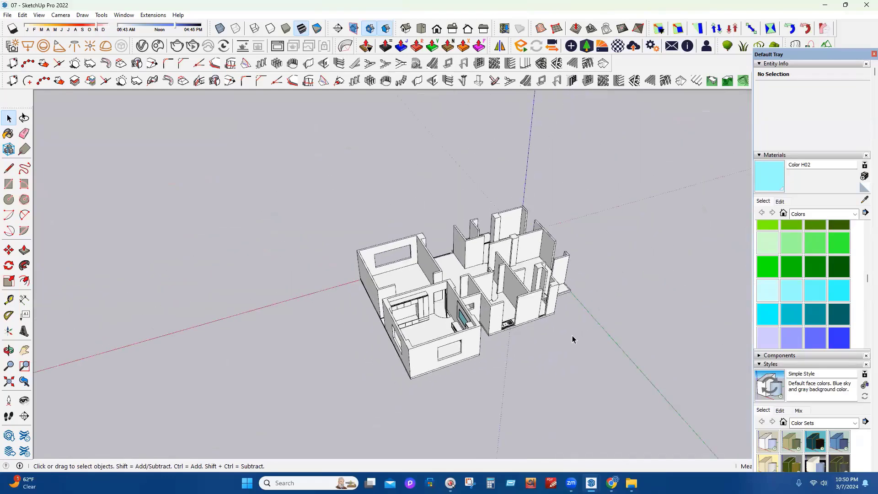
pyautogui.moveTo(572, 337); pyautogui.dragTo(493, 323, button='middle')
pyautogui.scroll(-3, 584, 300)
pyautogui.scroll(-5, 417, 231)
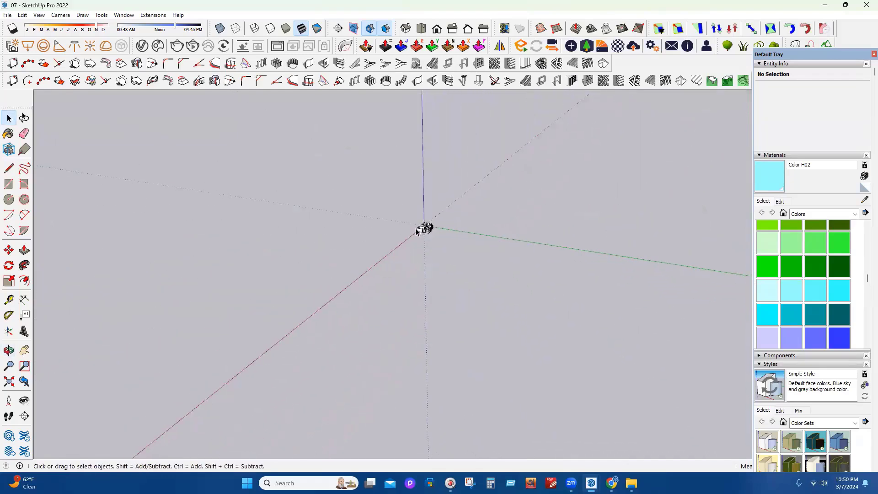
pyautogui.scroll(10, 429, 196)
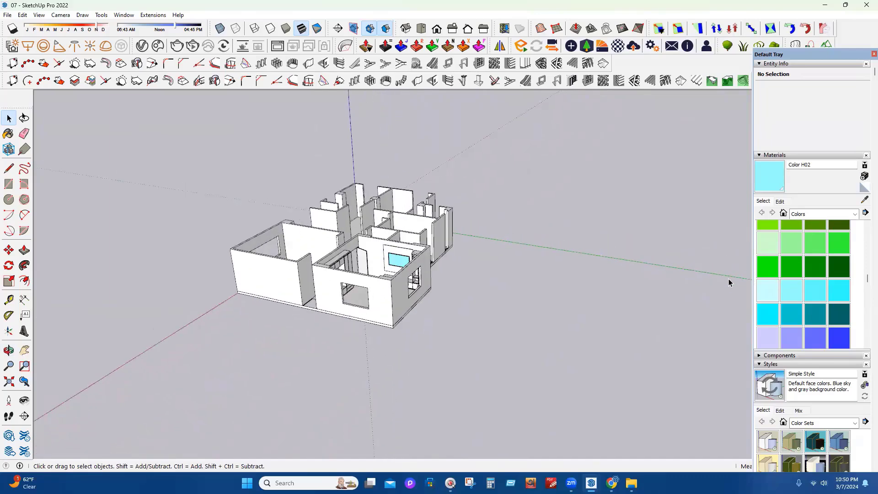
pyautogui.scroll(2, 686, 302)
pyautogui.moveTo(640, 322); pyautogui.dragTo(379, 204, button='middle')
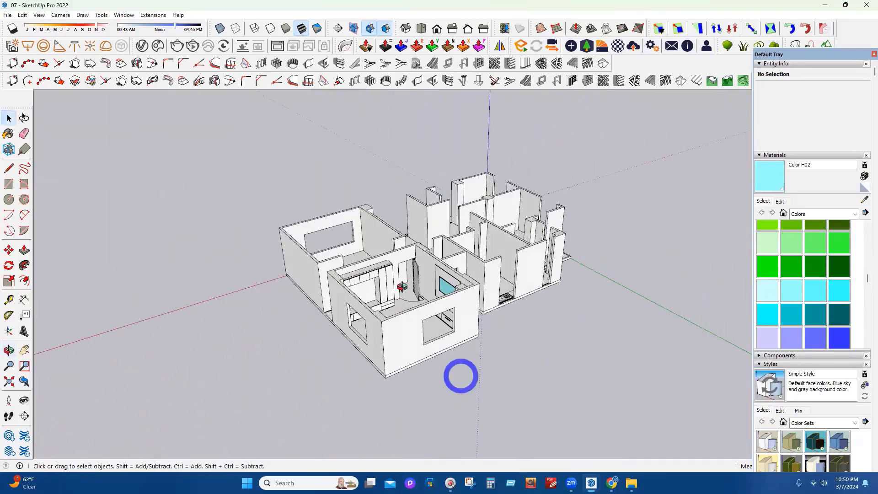
pyautogui.scroll(1, 405, 321)
pyautogui.scroll(4, 405, 321)
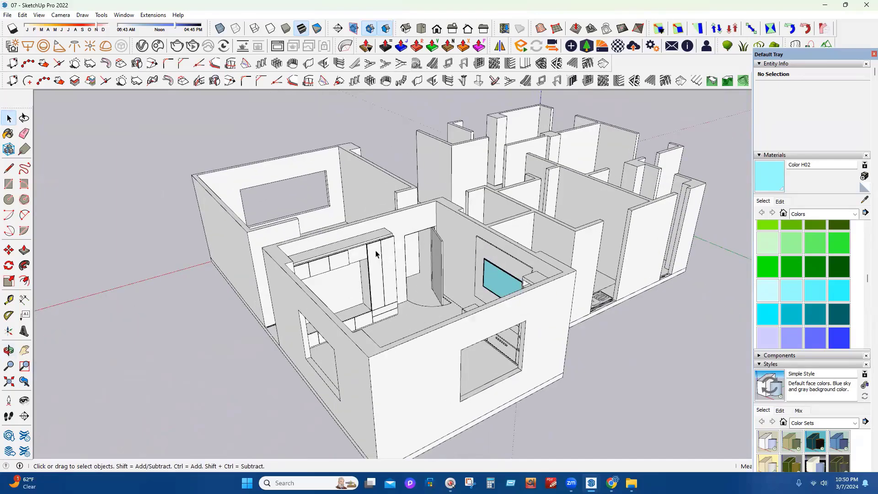
# Add a scene with an elevated corner view into the living room showing the TV wall and storage unit, saving the style as new
pyautogui.scroll(1, 405, 321)
pyautogui.moveTo(359, 206); pyautogui.dragTo(410, 367, button='middle')
pyautogui.scroll(-2, 410, 308)
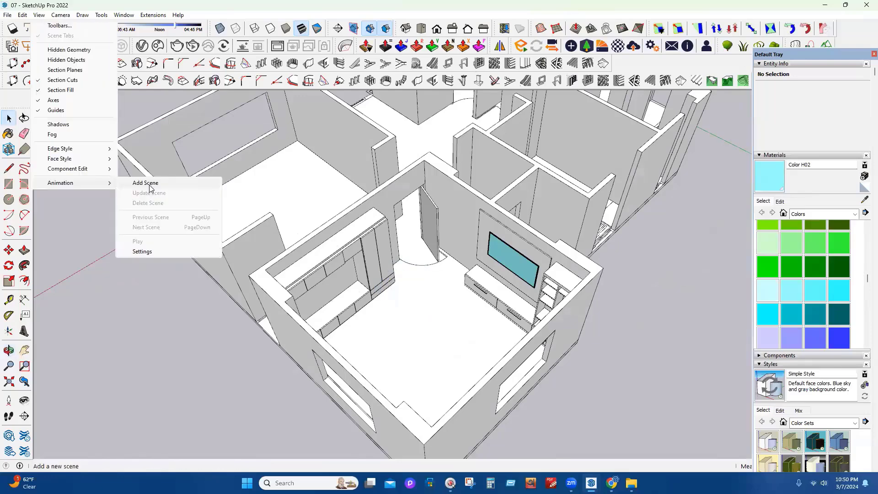
pyautogui.click(150, 188)
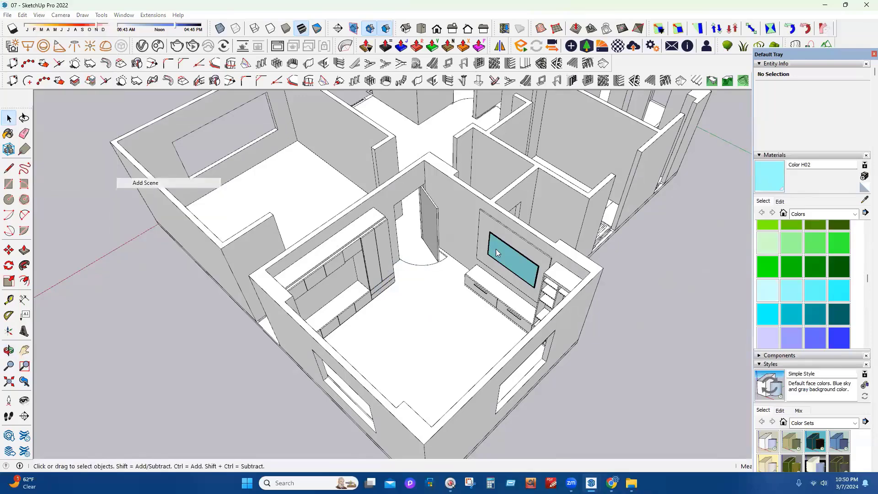
pyautogui.click(446, 279)
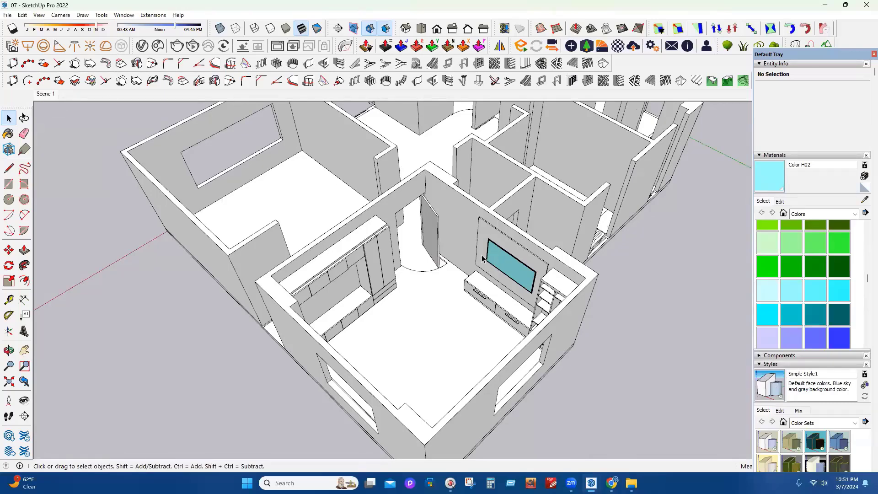
# Test Scene 1 by moving the view far from the model and recalling the scene, and save the model
pyautogui.scroll(-2, 484, 258)
pyautogui.scroll(-2, 474, 356)
pyautogui.scroll(-4, 418, 267)
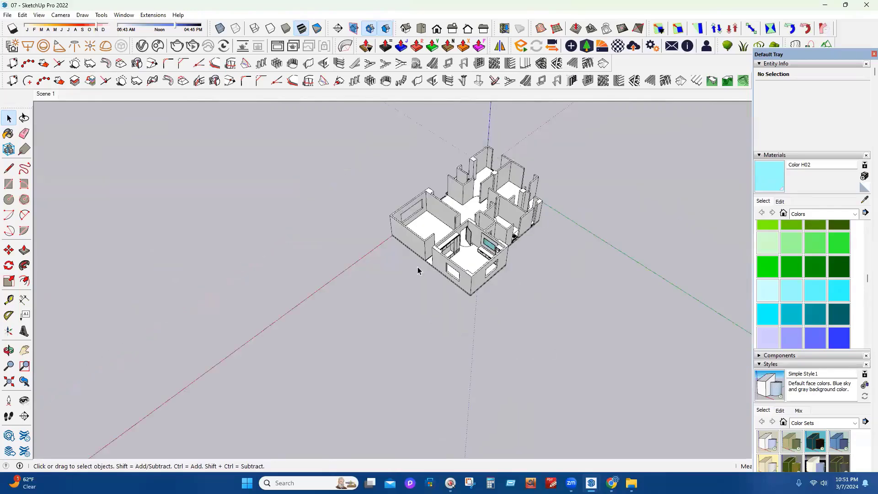
pyautogui.scroll(-3, 416, 267)
pyautogui.moveTo(432, 303); pyautogui.dragTo(465, 317, button='middle')
pyautogui.scroll(-6, 445, 278)
pyautogui.moveTo(445, 278); pyautogui.dragTo(465, 117, button='middle')
pyautogui.scroll(10, 434, 261)
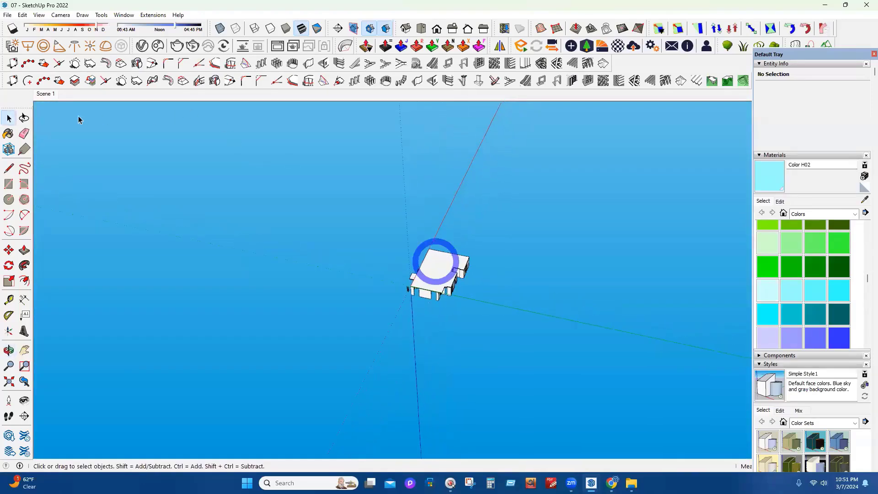
pyautogui.click(42, 94)
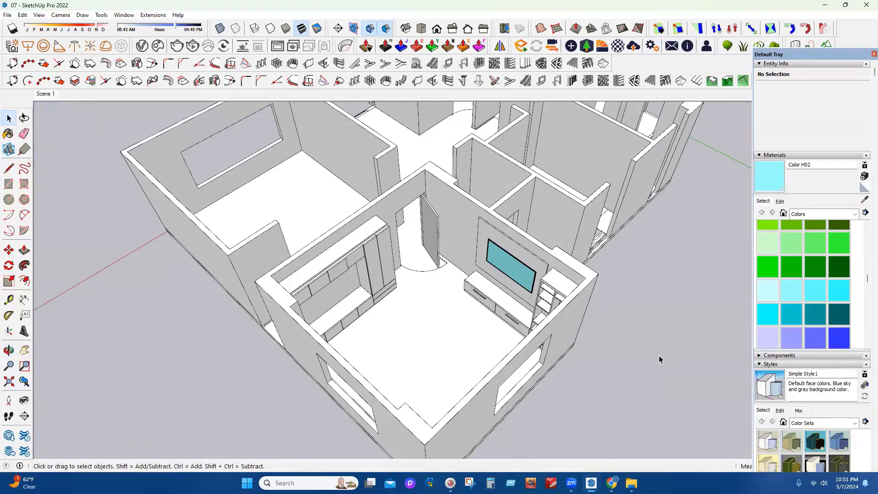
pyautogui.hotkey('ctrl', 's')
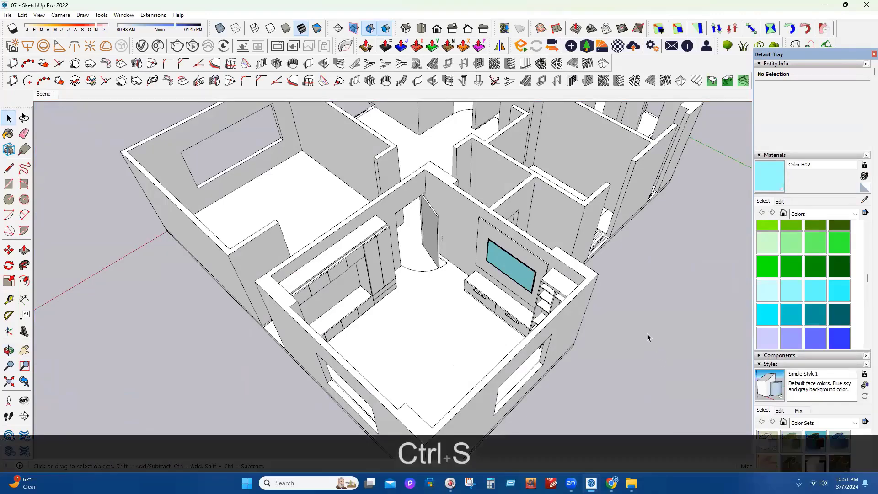